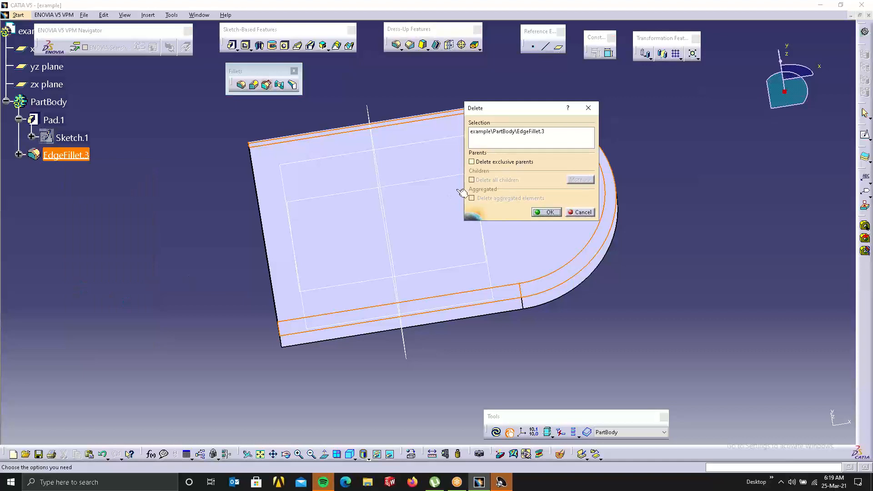
Remove the existing edge fillet from the pad.
{"action": "left_click", "coordinate": [550, 212]}
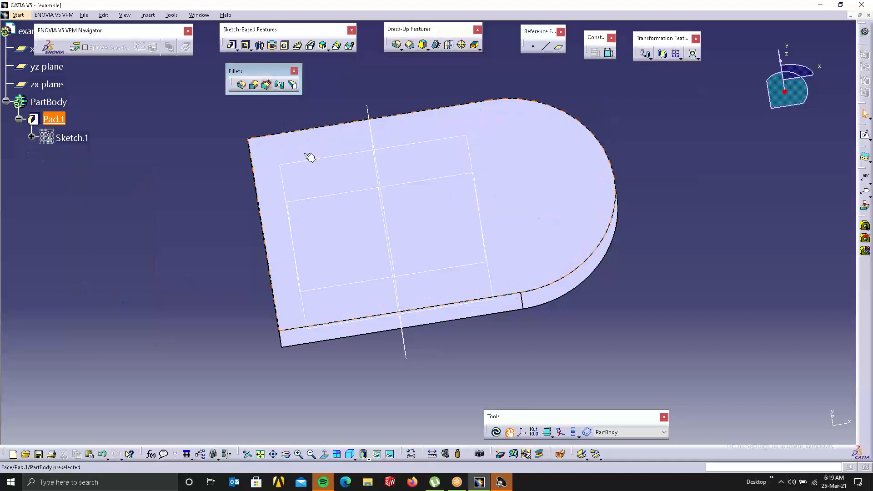
Round the pad's upper outline with a 6 mm edge fillet in Tangency selection mode, starting from the long straight edge.
{"action": "left_click", "coordinate": [241, 84]}
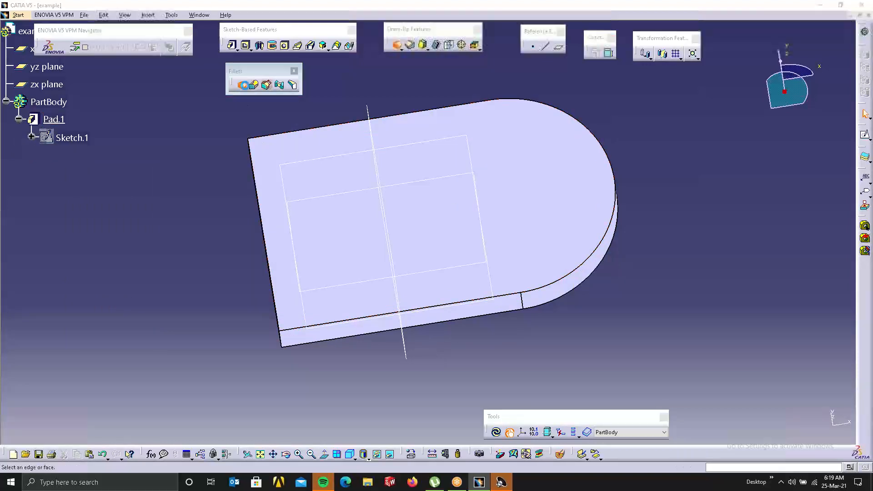
{"action": "left_click", "coordinate": [154, 136]}
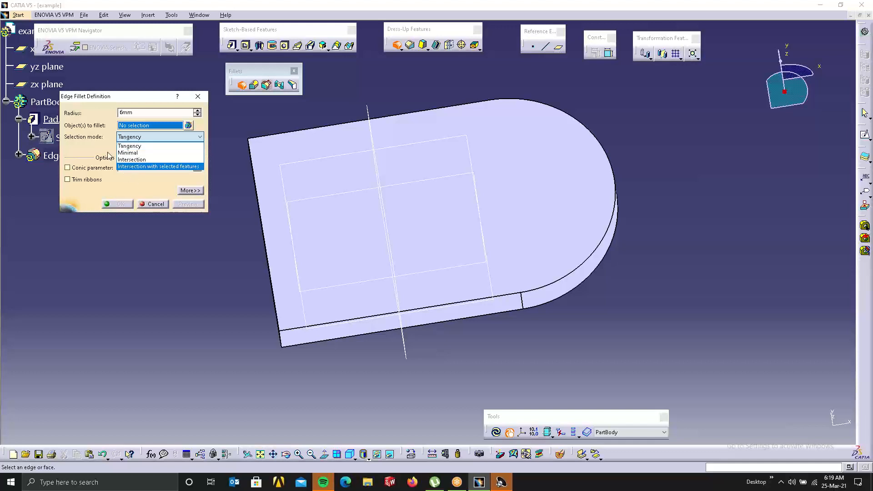
{"action": "left_click", "coordinate": [136, 146]}
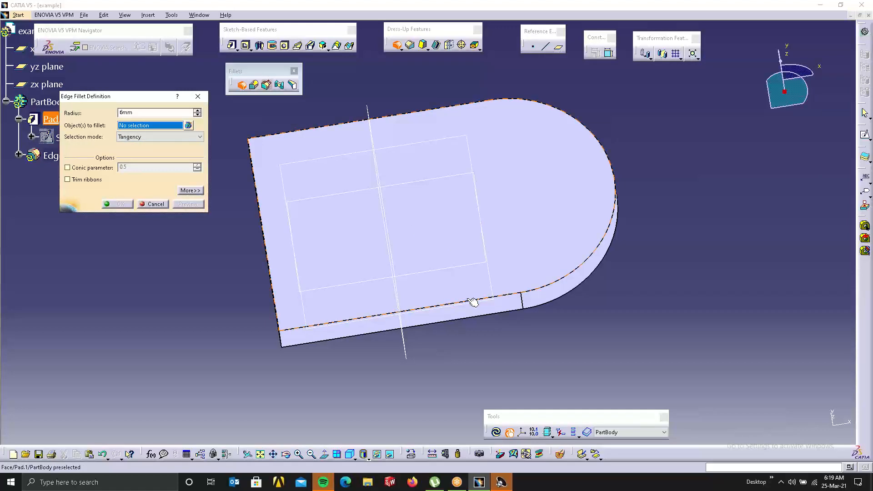
{"action": "left_click", "coordinate": [518, 298]}
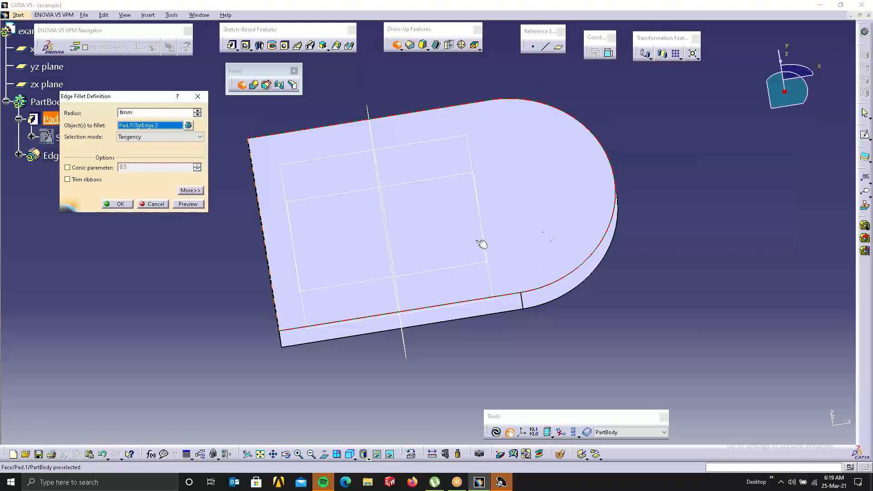
{"action": "left_click", "coordinate": [119, 204]}
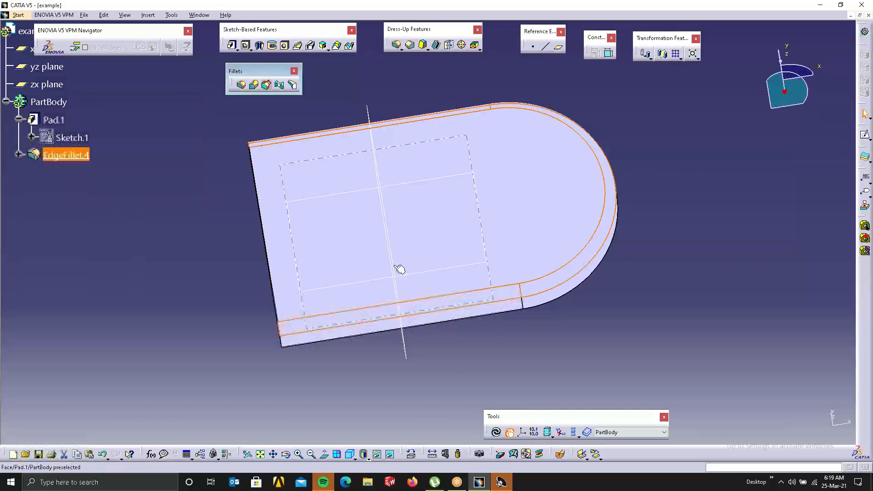
Delete the tangency edge fillet from the part body.
{"action": "middle_click_drag", "start_coordinate": [399, 267], "coordinate": [554, 254]}
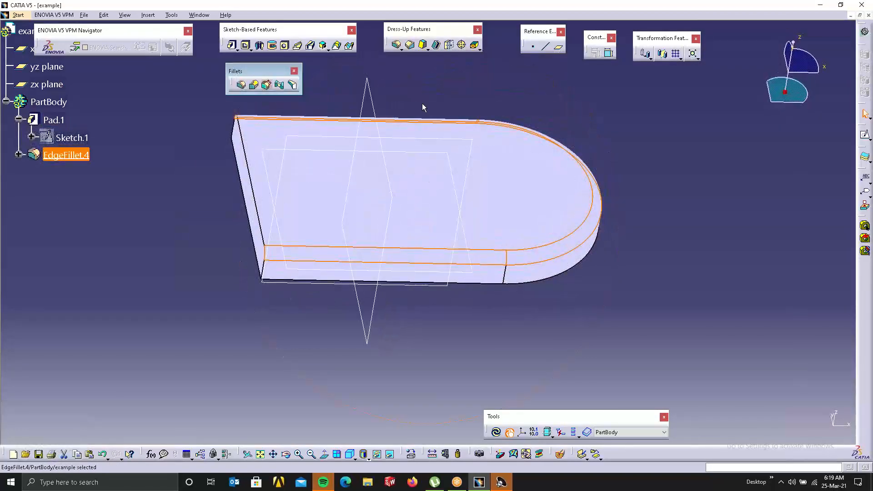
{"action": "right_click", "coordinate": [89, 155]}
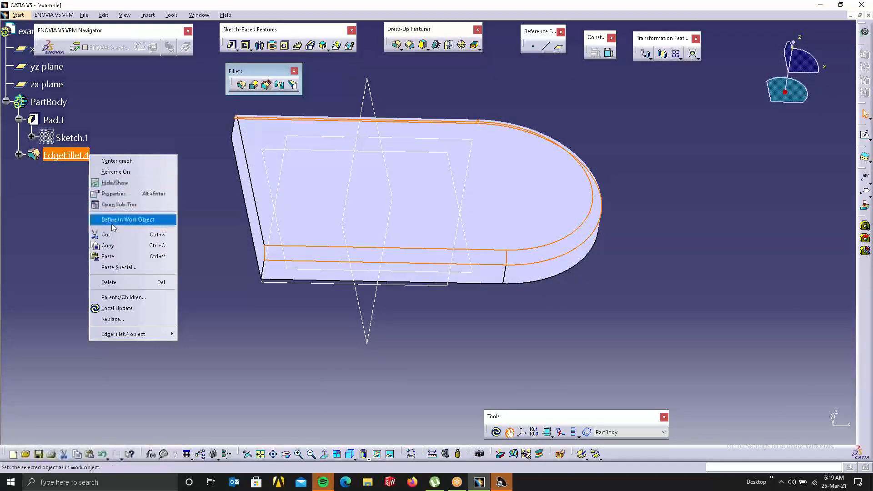
{"action": "left_click", "coordinate": [146, 286]}
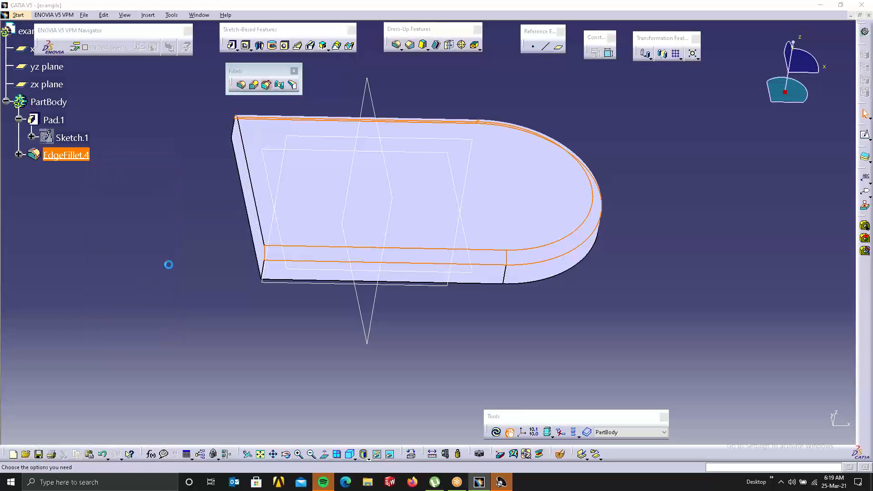
{"action": "left_click", "coordinate": [547, 212]}
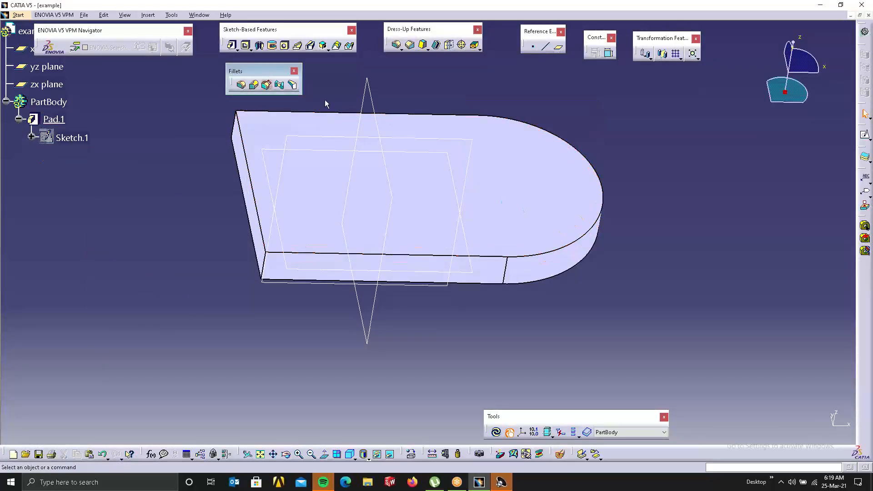
Apply a 6 mm edge fillet in Minimal selection mode to the pad's two long straight upper edges.
{"action": "left_click", "coordinate": [241, 86]}
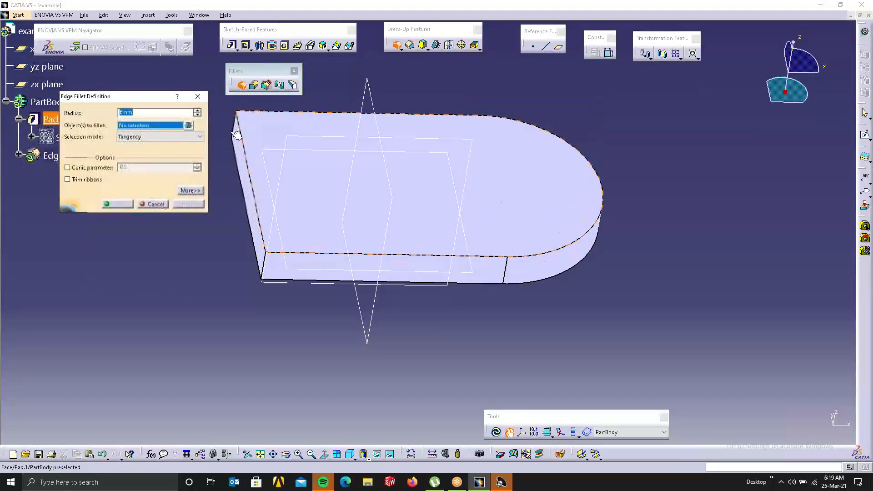
{"action": "left_click", "coordinate": [142, 137]}
{"action": "left_click", "coordinate": [134, 151]}
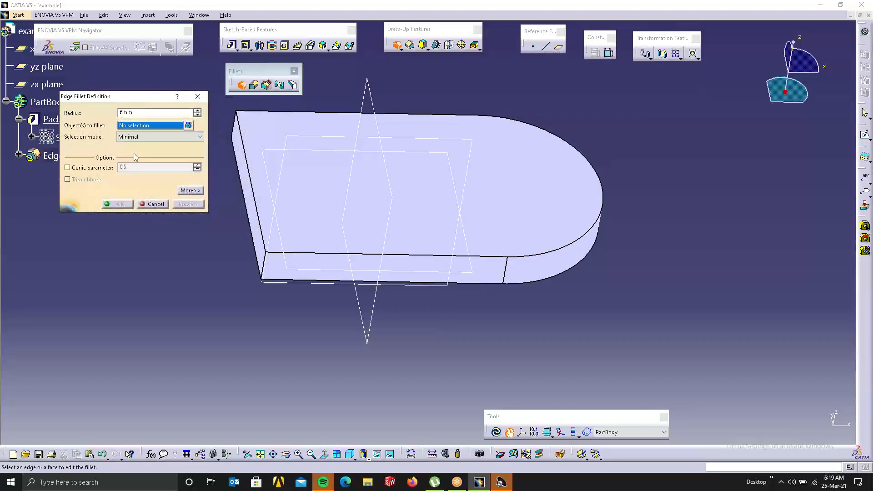
{"action": "middle_click_drag", "start_coordinate": [347, 191], "coordinate": [364, 337]}
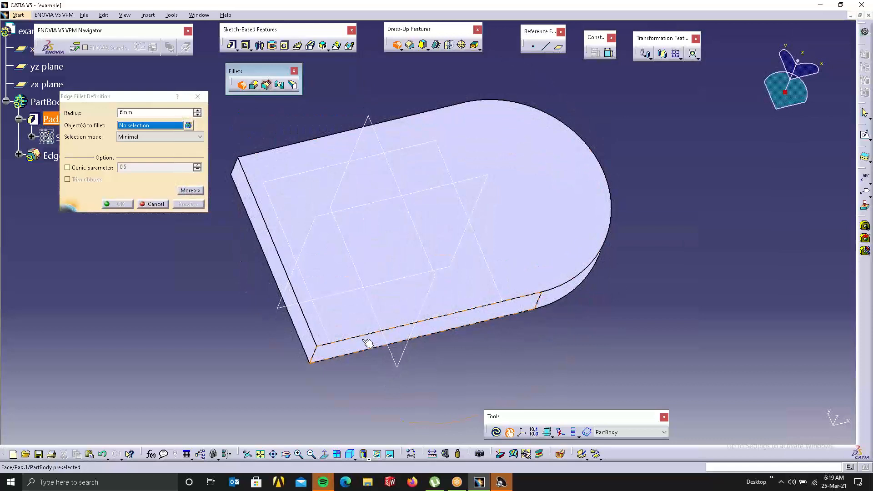
{"action": "left_click", "coordinate": [528, 302]}
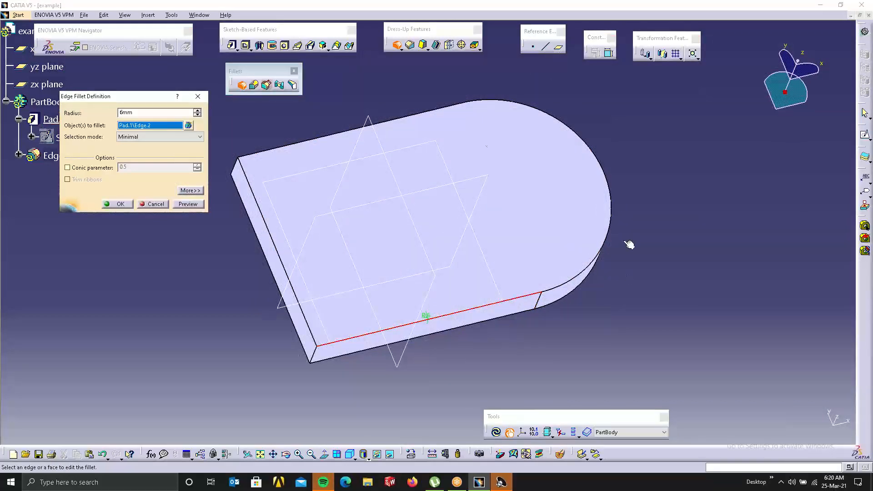
{"action": "left_click", "coordinate": [301, 141]}
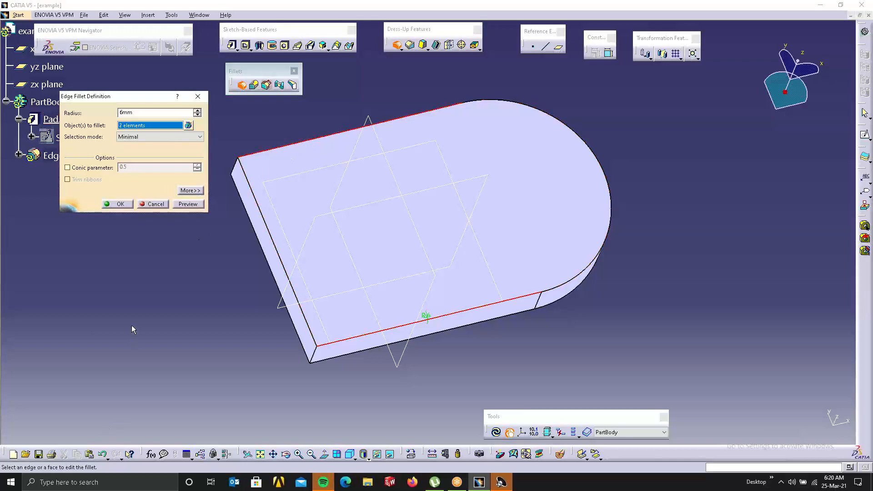
{"action": "left_click", "coordinate": [113, 205]}
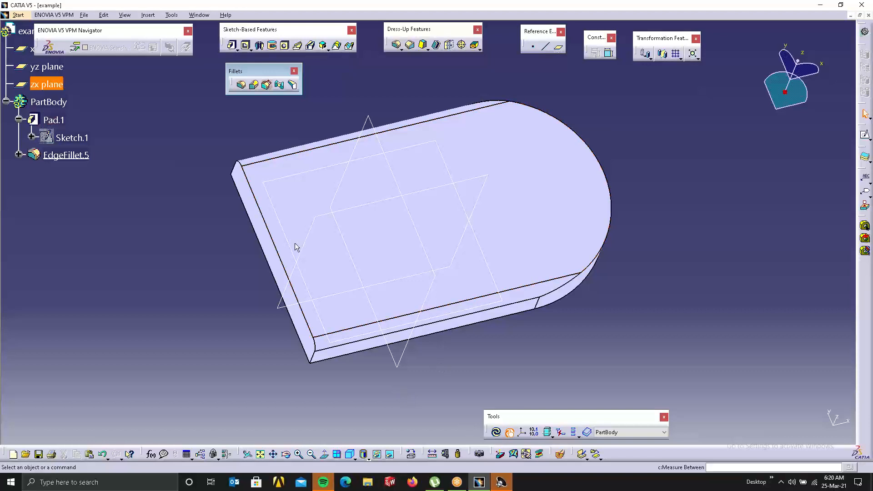
Delete the edge fillet on the two long straight edges.
{"action": "left_click", "coordinate": [241, 84]}
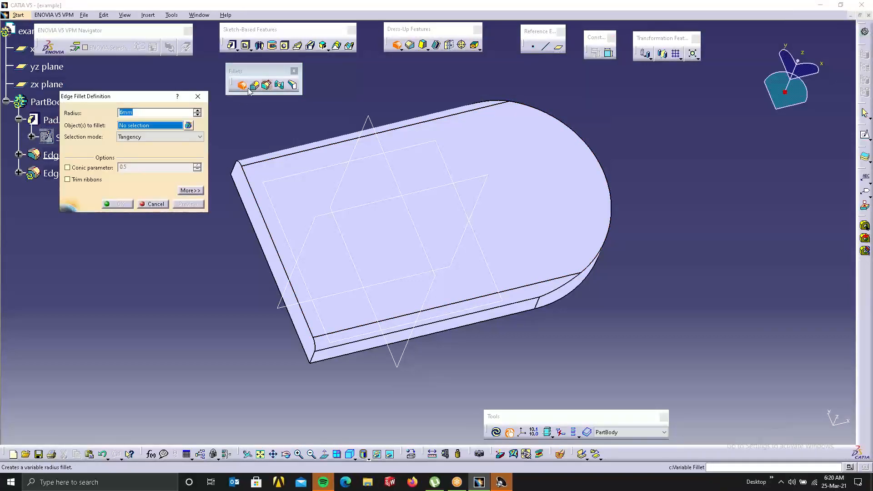
{"action": "left_click", "coordinate": [153, 204]}
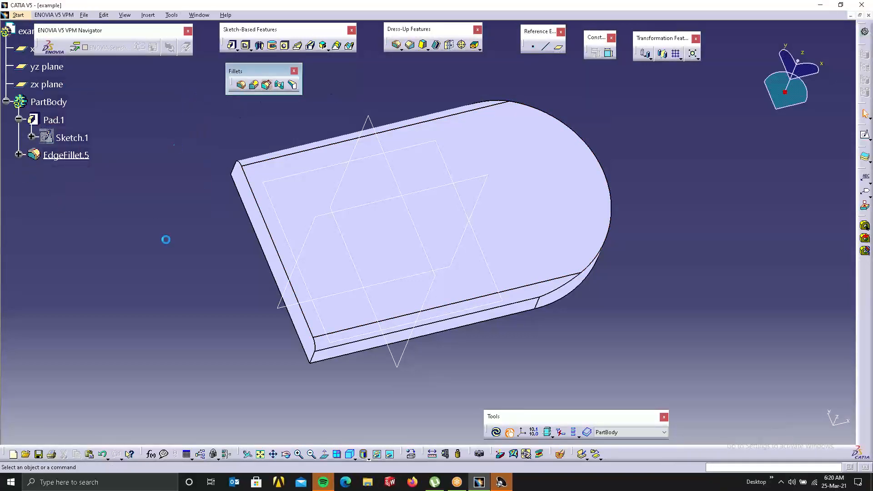
{"action": "right_click", "coordinate": [71, 156]}
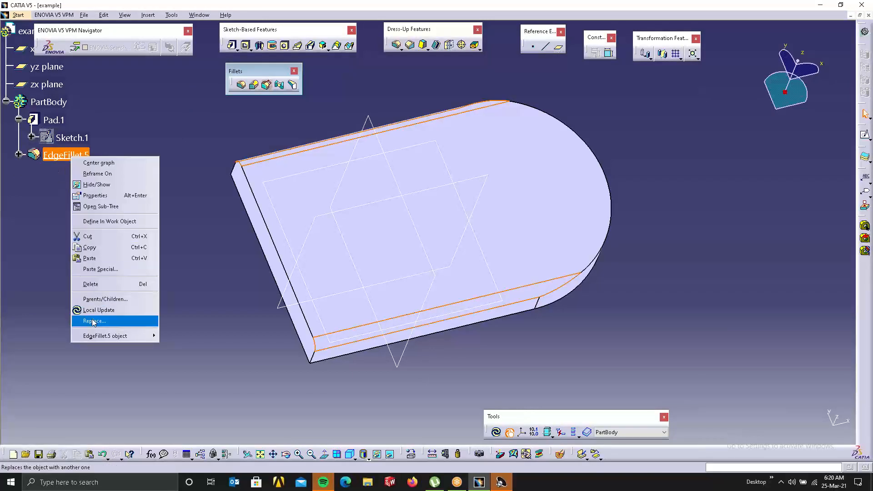
{"action": "left_click", "coordinate": [115, 283]}
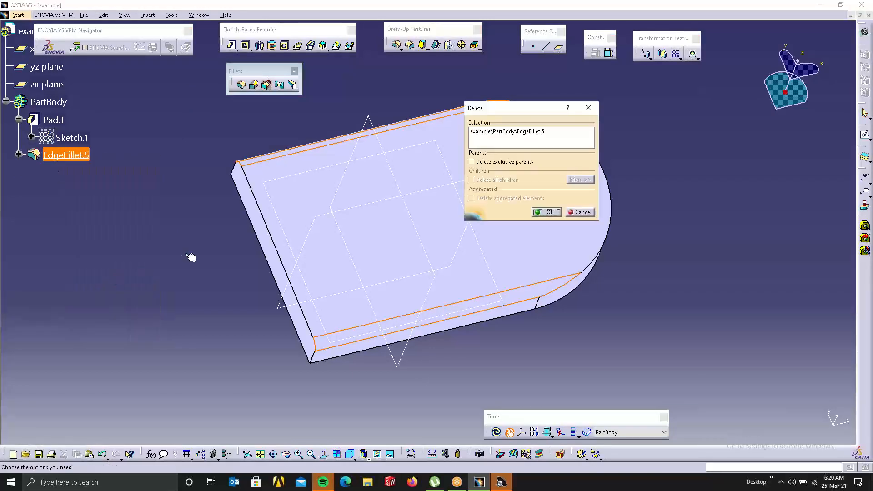
{"action": "left_click", "coordinate": [533, 212]}
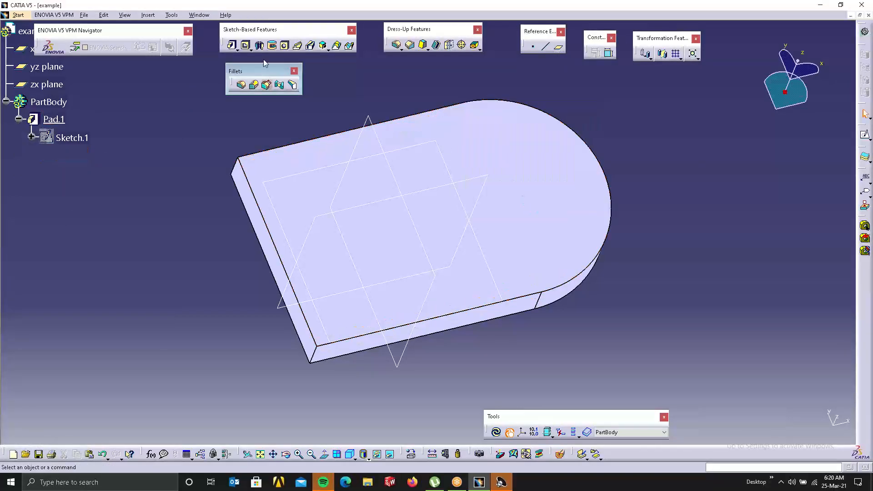
Set up a 6 mm edge fillet with the conic parameter enabled at 0.5 and the Minimal selection mode.
{"action": "left_click", "coordinate": [241, 85]}
{"action": "left_click", "coordinate": [178, 137]}
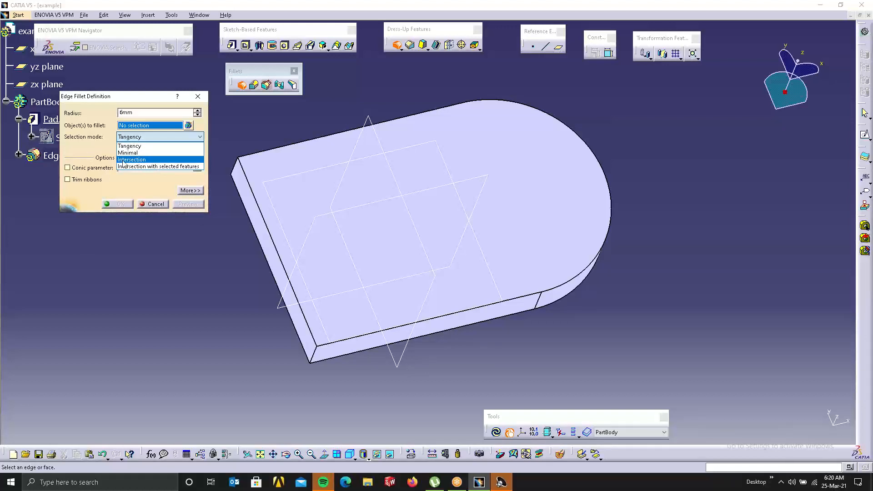
{"action": "left_click", "coordinate": [85, 169]}
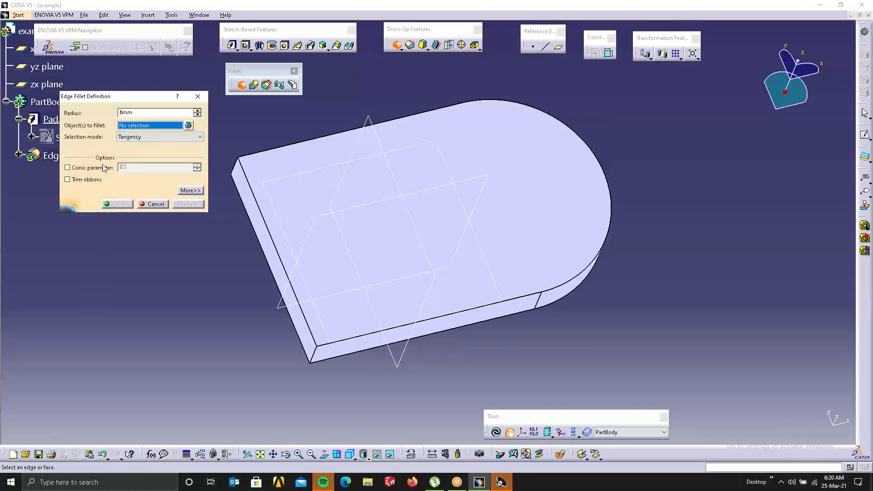
{"action": "left_click", "coordinate": [103, 168]}
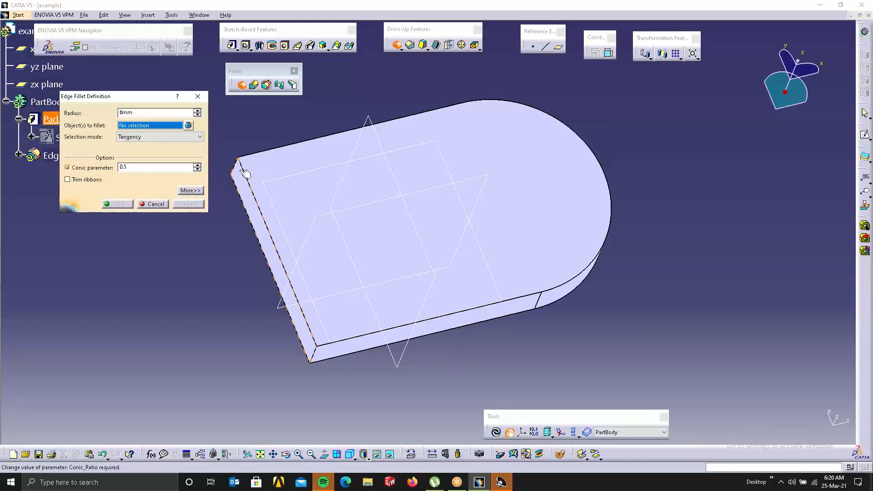
{"action": "left_click", "coordinate": [151, 138]}
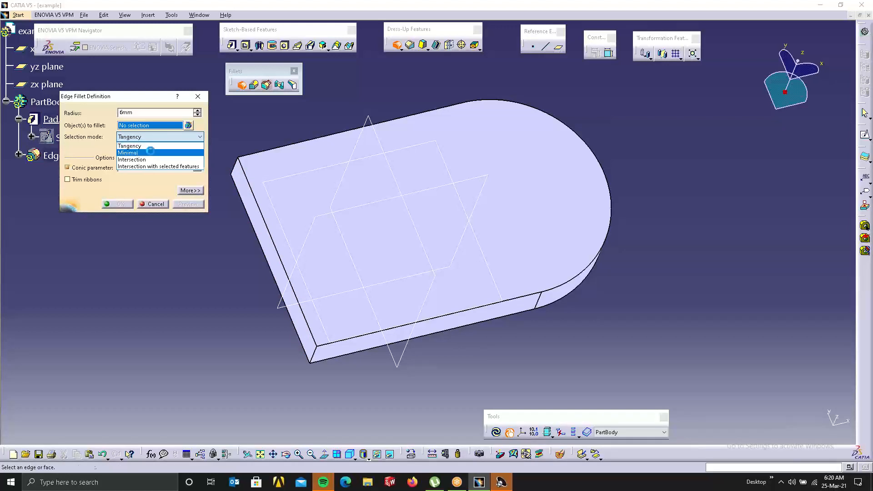
{"action": "left_click", "coordinate": [151, 151]}
Choose the upper edge of the pad's flat end as the object to fillet, clearing the mistakenly picked end face.
{"action": "left_click", "coordinate": [242, 177]}
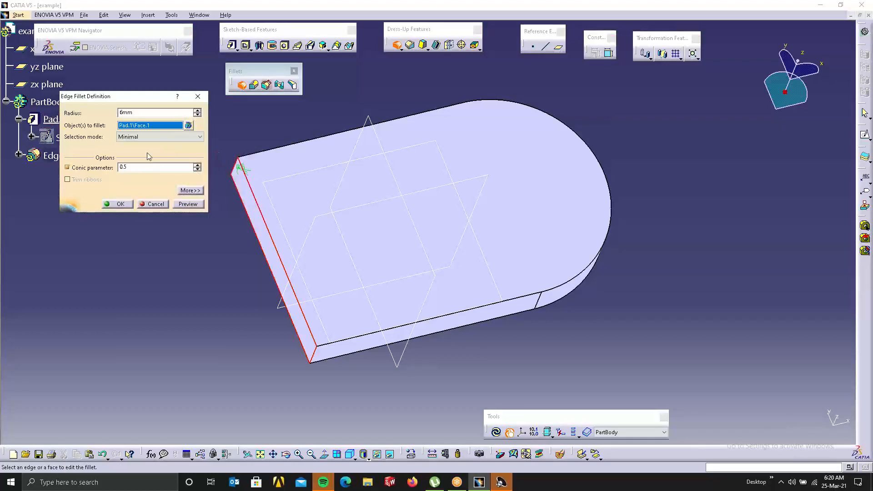
{"action": "right_click", "coordinate": [153, 126]}
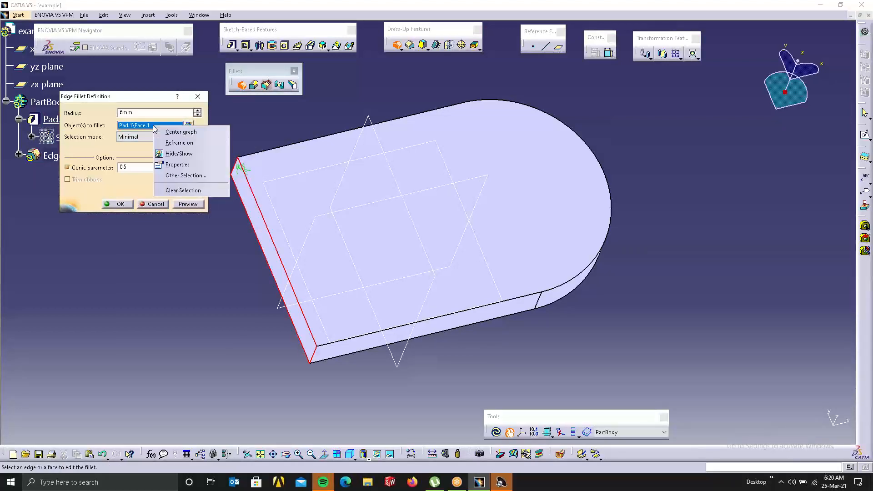
{"action": "left_click", "coordinate": [184, 190]}
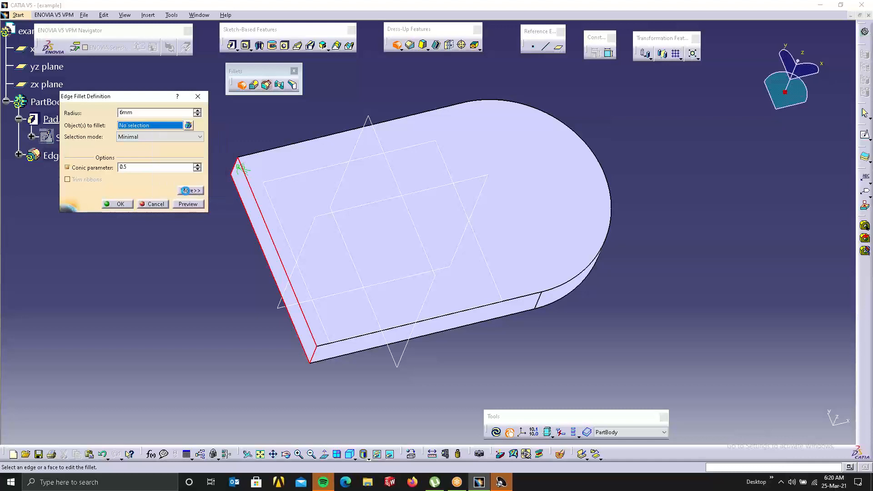
{"action": "left_click", "coordinate": [256, 196]}
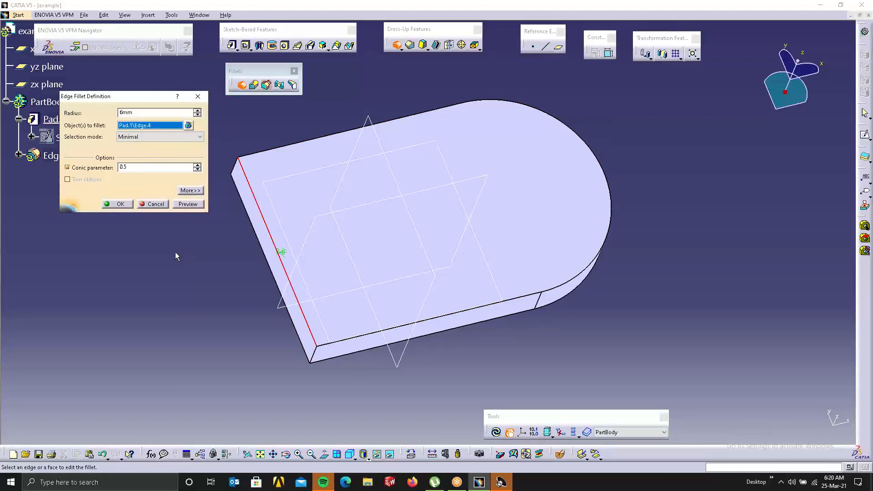
Preview the conic fillet on the flat end's upper edge and examine its profile close up.
{"action": "middle_click_drag", "start_coordinate": [318, 310], "coordinate": [462, 141]}
{"action": "middle_click_drag", "start_coordinate": [310, 243], "coordinate": [311, 219]}
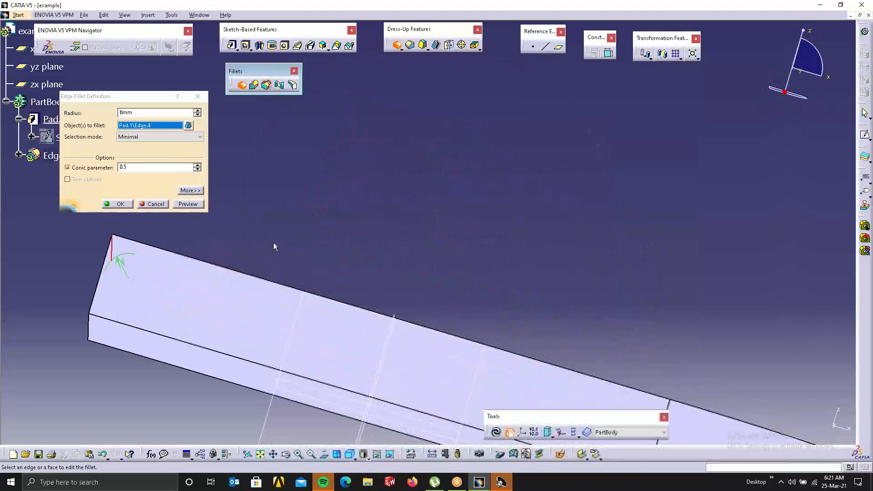
{"action": "middle_click_drag", "start_coordinate": [278, 280], "coordinate": [327, 306]}
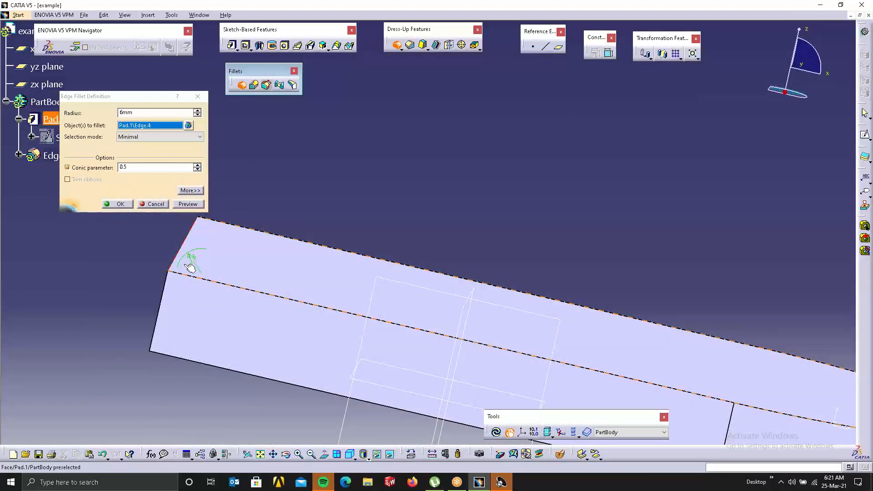
{"action": "left_click", "coordinate": [188, 204]}
{"action": "middle_click_drag", "start_coordinate": [263, 250], "coordinate": [266, 193]}
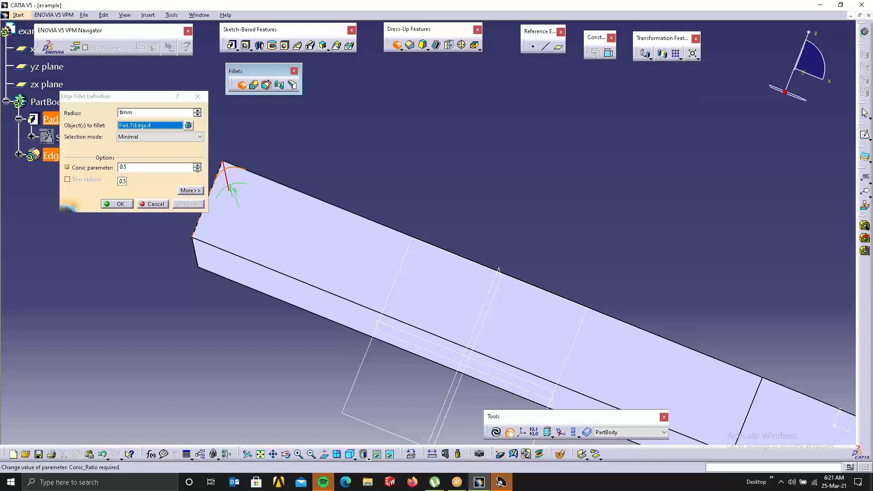
Preview the flat-end fillet with conic parameters of 0.3, 0.2 and 0.7, and examine the resulting profile close up.
{"action": "left_click", "coordinate": [198, 168]}
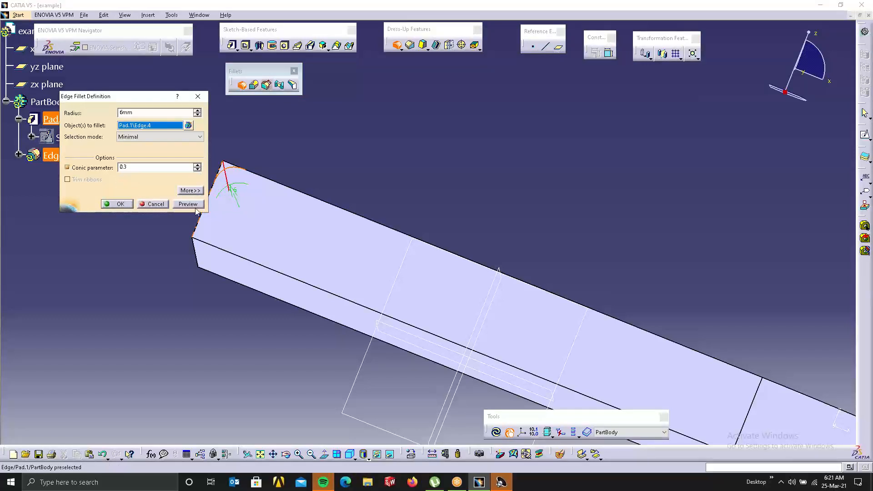
{"action": "left_click", "coordinate": [188, 204]}
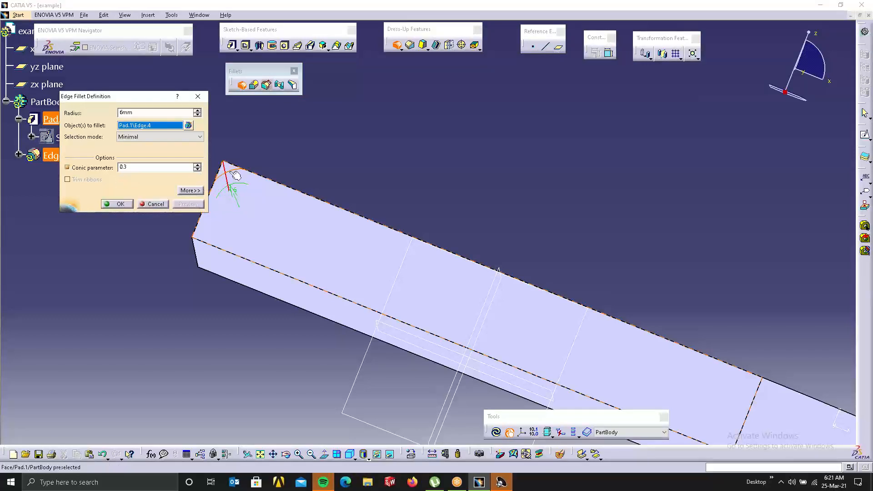
{"action": "left_click", "coordinate": [197, 170]}
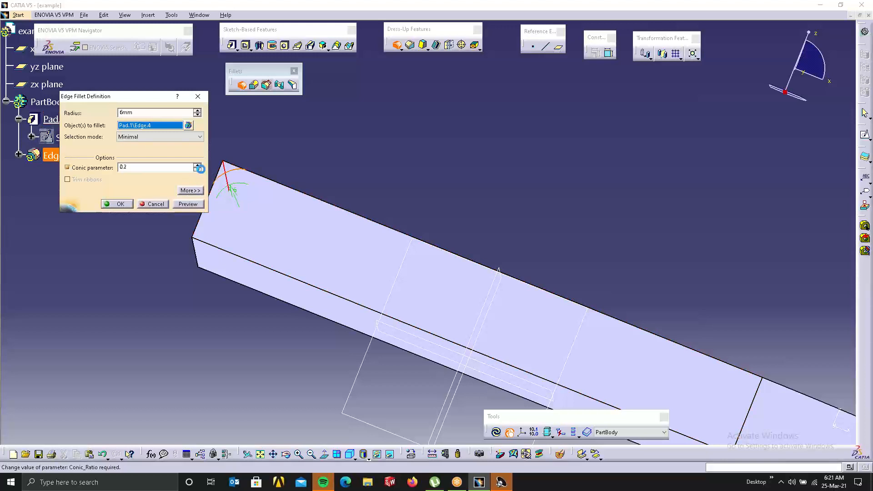
{"action": "left_click", "coordinate": [188, 203]}
{"action": "left_click", "coordinate": [188, 204]}
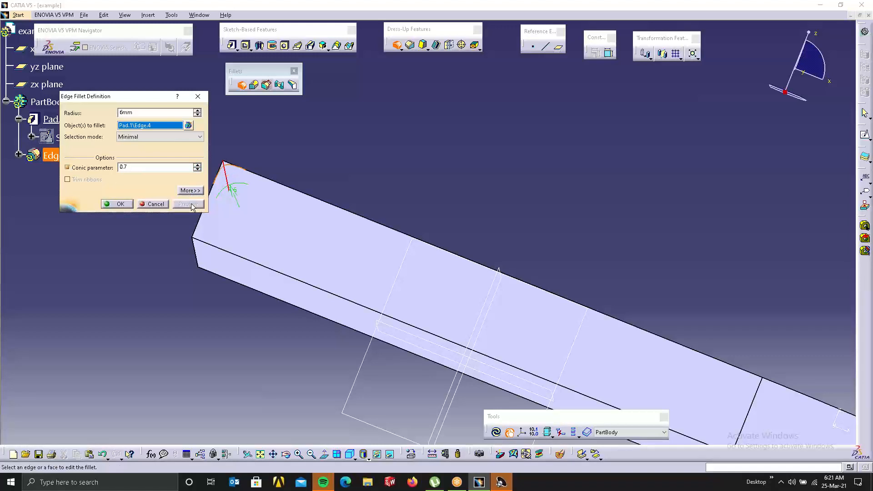
{"action": "middle_click_drag", "start_coordinate": [259, 166], "coordinate": [261, 109]}
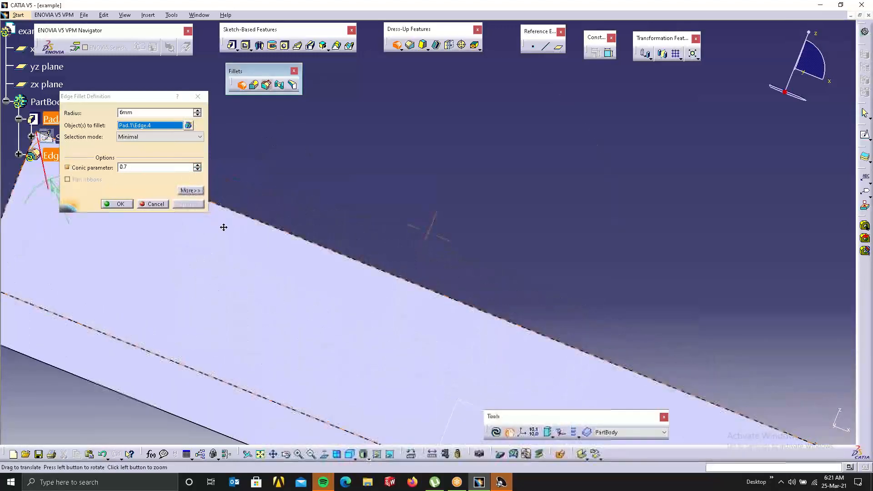
{"action": "middle_click_drag", "start_coordinate": [224, 228], "coordinate": [308, 268]}
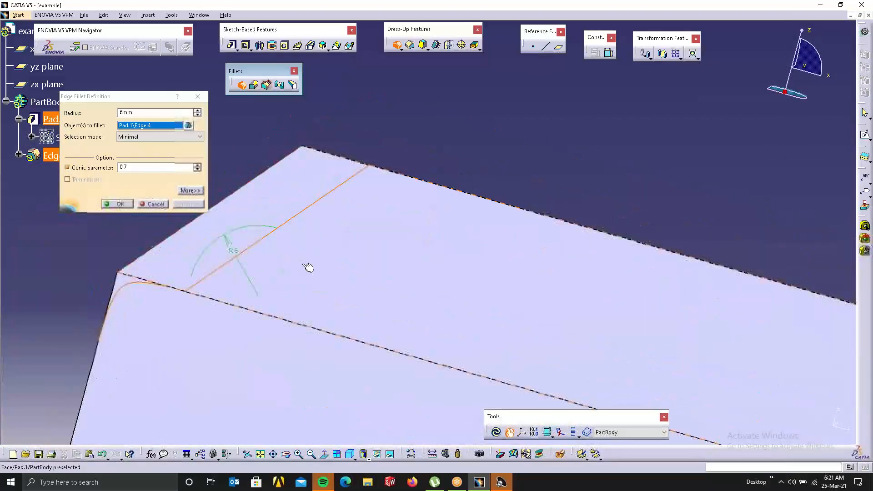
Preview the fillet with a conic parameter of 0.9, set the parameter back to 0.7 and create the fillet.
{"action": "left_click", "coordinate": [198, 163]}
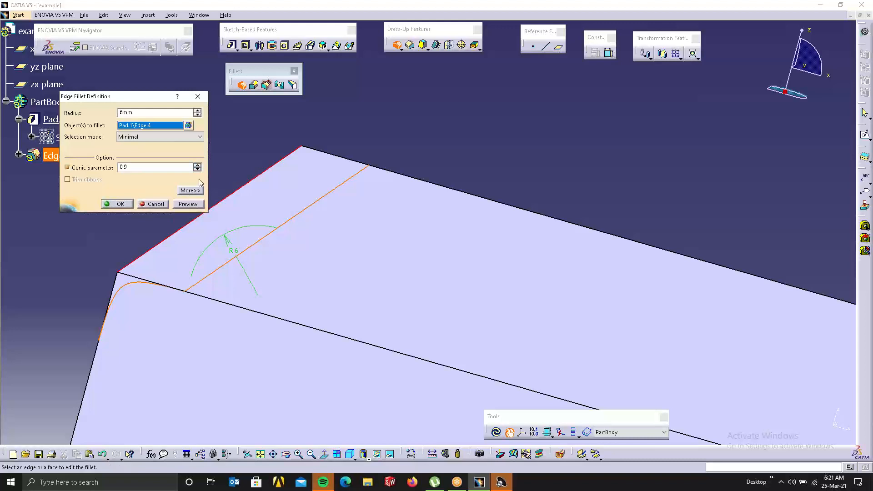
{"action": "left_click", "coordinate": [188, 204]}
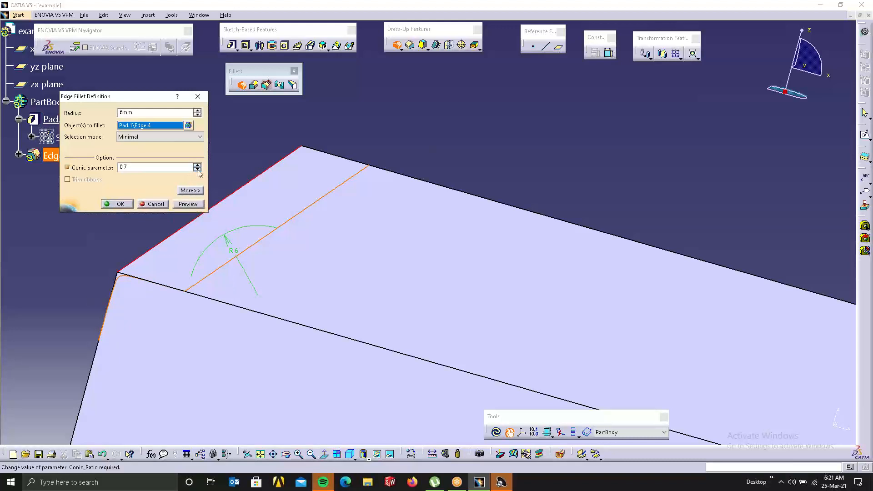
{"action": "left_click", "coordinate": [190, 204]}
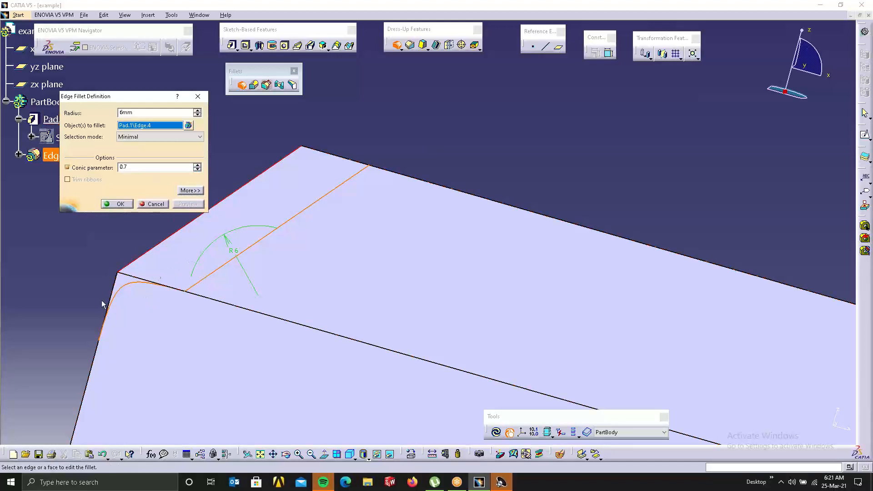
{"action": "middle_click_drag", "start_coordinate": [154, 294], "coordinate": [210, 263]}
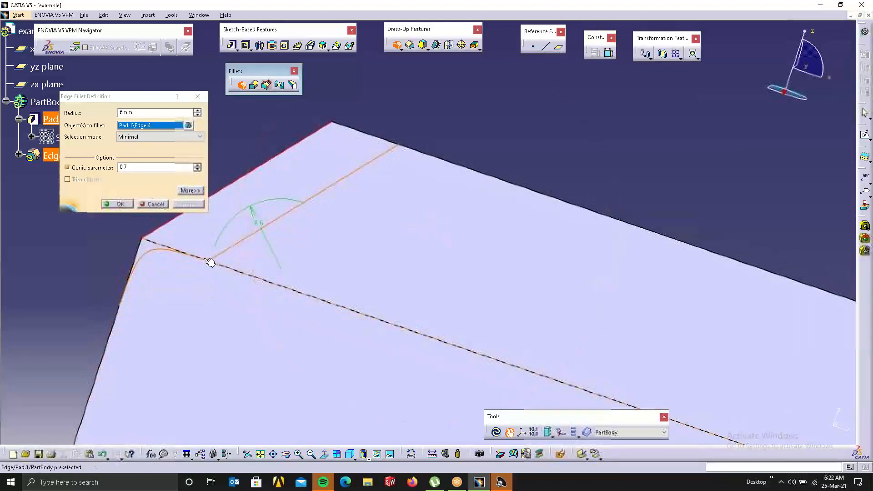
{"action": "left_click", "coordinate": [119, 204]}
Reopen the flat-end edge fillet and disable its conic parameter to make the profile circular.
{"action": "middle_click_drag", "start_coordinate": [283, 282], "coordinate": [253, 272]}
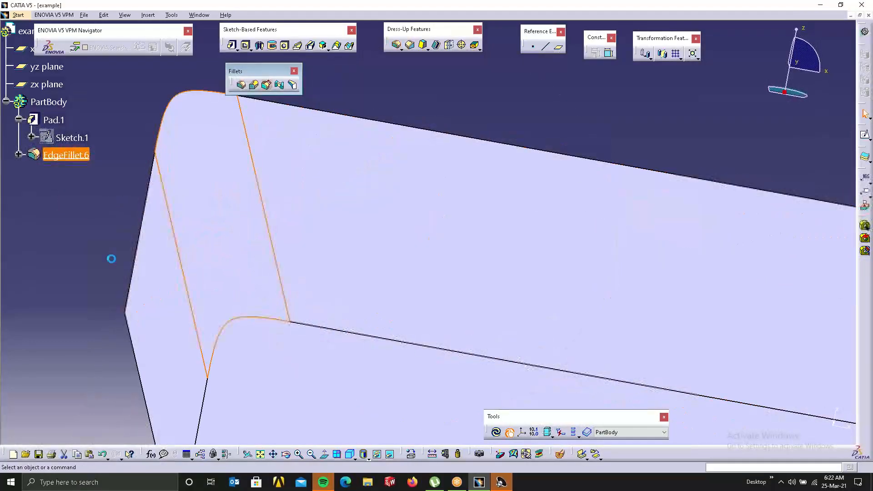
{"action": "double_click", "coordinate": [221, 271]}
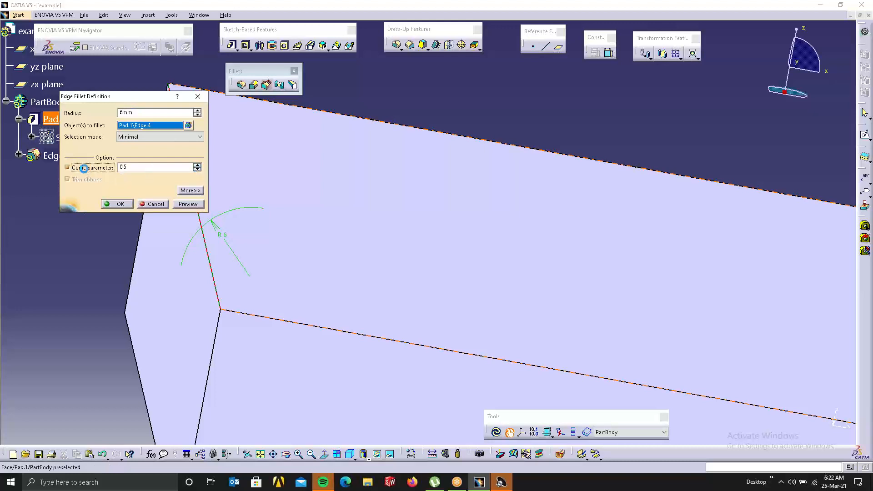
{"action": "left_click", "coordinate": [85, 169]}
{"action": "left_click", "coordinate": [126, 204]}
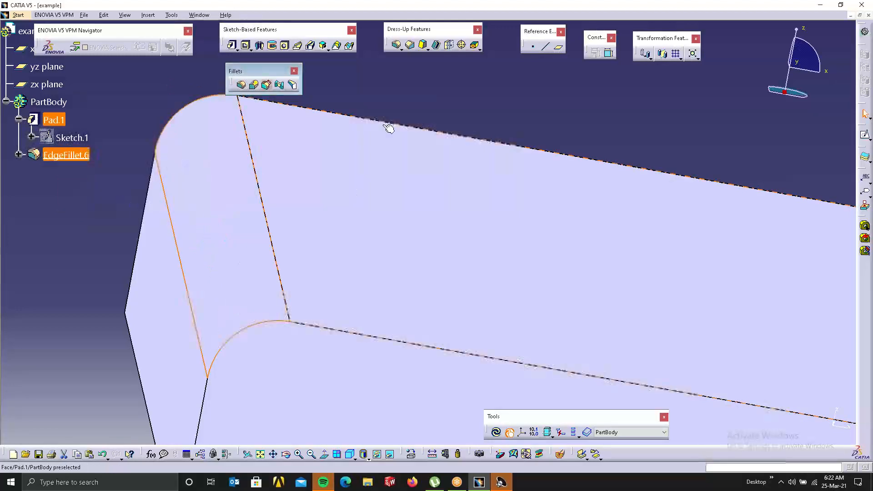
{"action": "middle_click_drag", "start_coordinate": [360, 274], "coordinate": [344, 221]}
{"action": "left_click", "coordinate": [240, 86]}
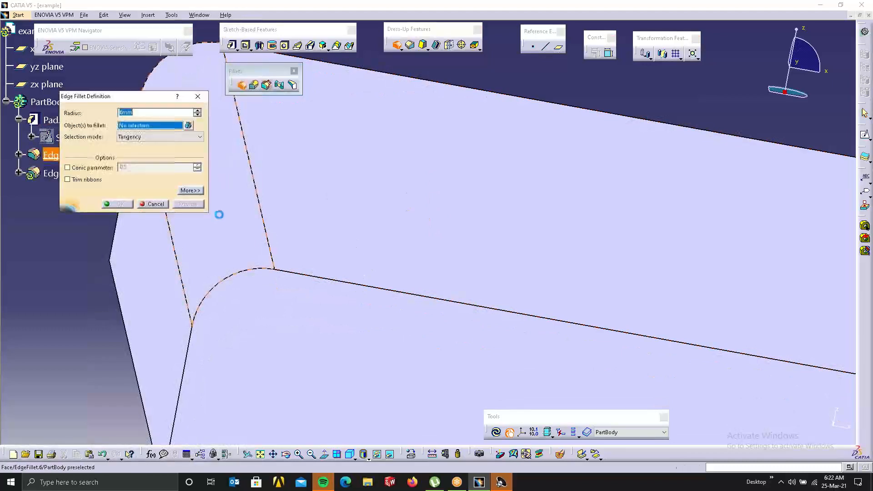
{"action": "left_click", "coordinate": [163, 205]}
Sketch a circle with a radius of about 38 mm on the plate's top face near the flat end.
{"action": "middle_click_drag", "start_coordinate": [466, 185], "coordinate": [362, 231]}
{"action": "left_click", "coordinate": [394, 311]}
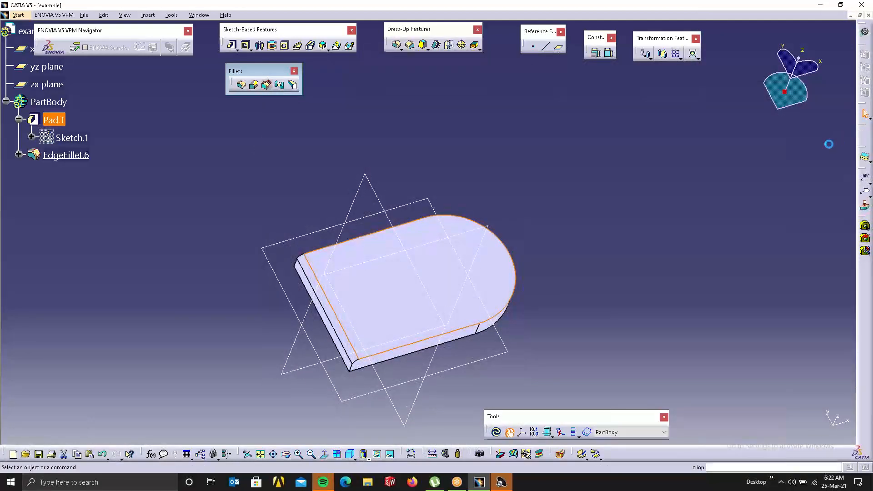
{"action": "left_click", "coordinate": [866, 133]}
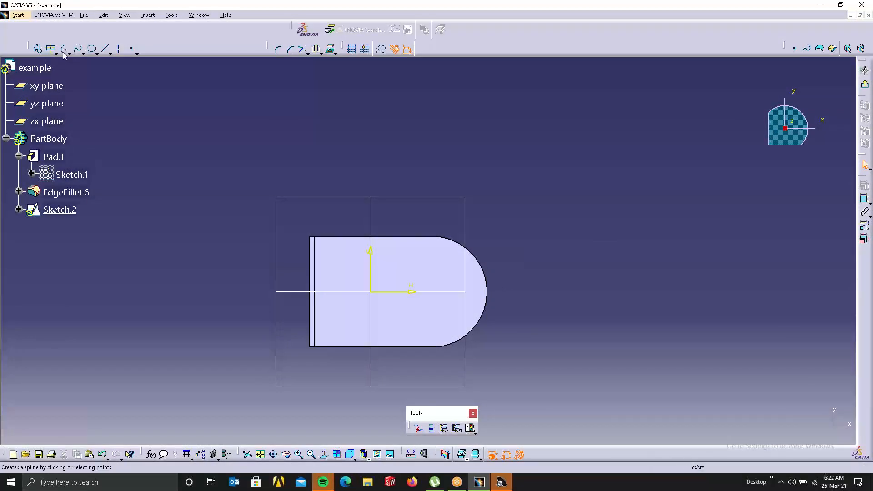
{"action": "left_click", "coordinate": [70, 54]}
{"action": "left_click", "coordinate": [75, 67]}
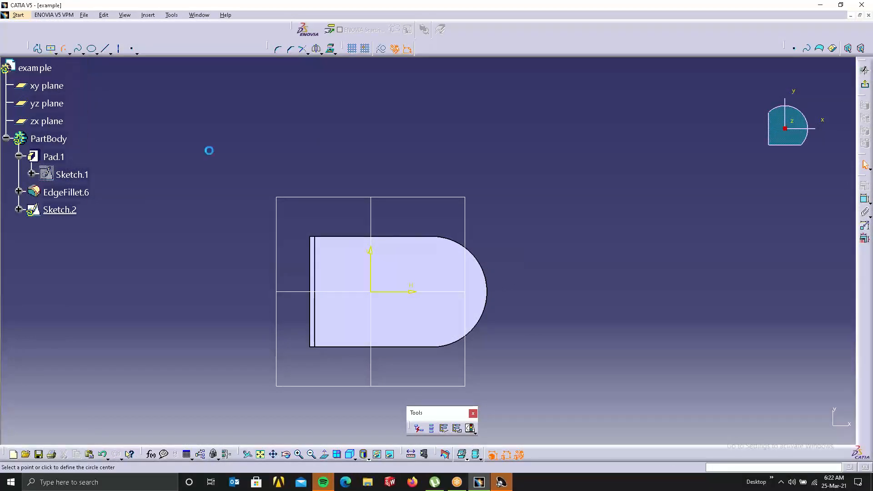
{"action": "left_click", "coordinate": [355, 292]}
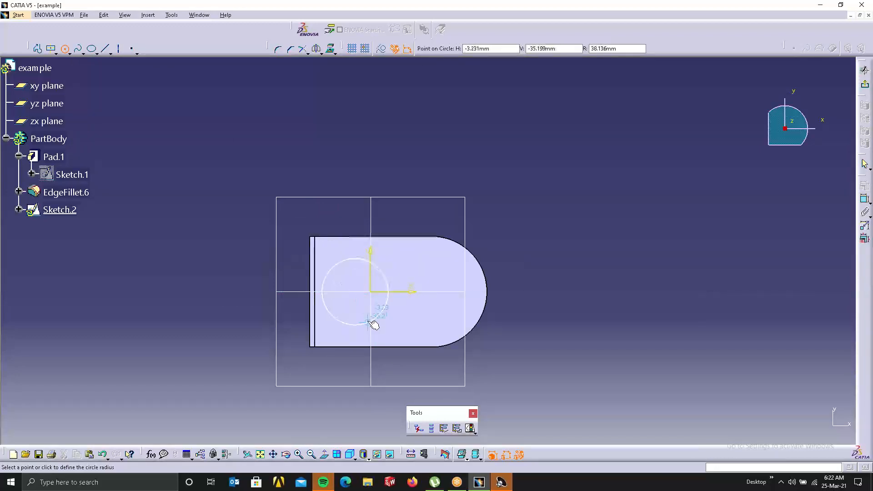
{"action": "left_click", "coordinate": [367, 318]}
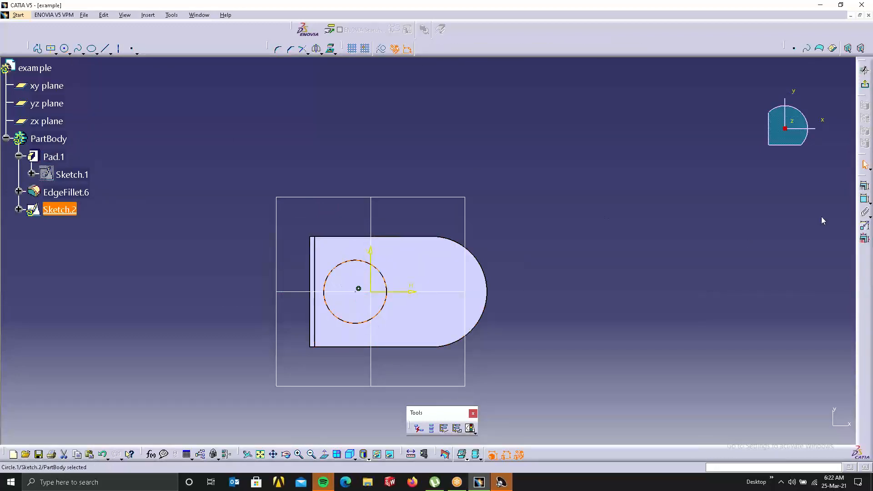
{"action": "left_click", "coordinate": [865, 70]}
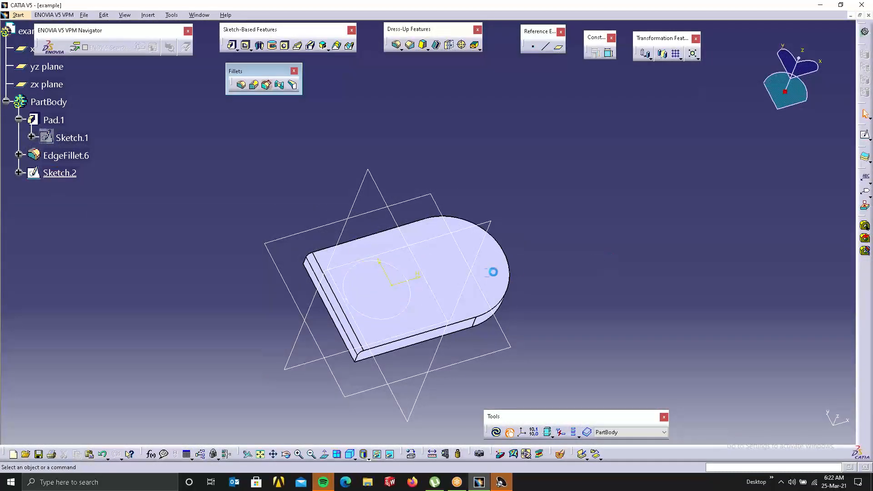
In a separate sketch on the plate's top face, draw a circle of about 34 mm radius near the rounded end.
{"action": "left_click", "coordinate": [493, 271]}
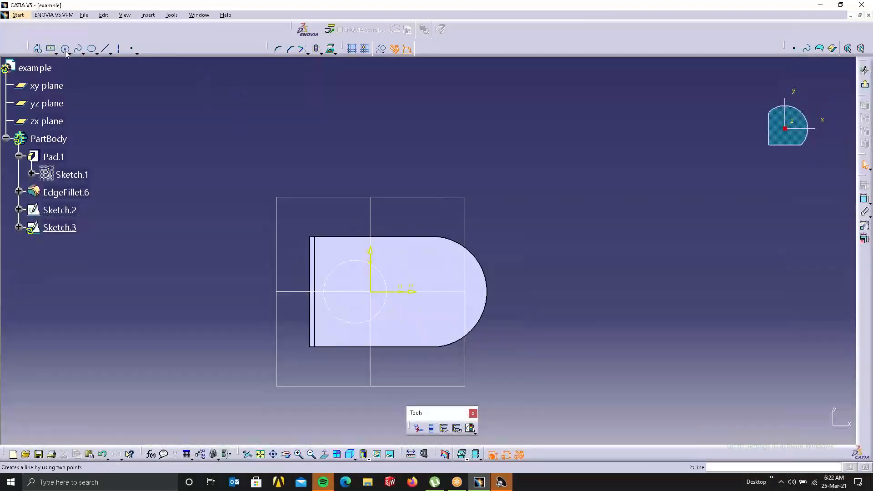
{"action": "left_click", "coordinate": [65, 48]}
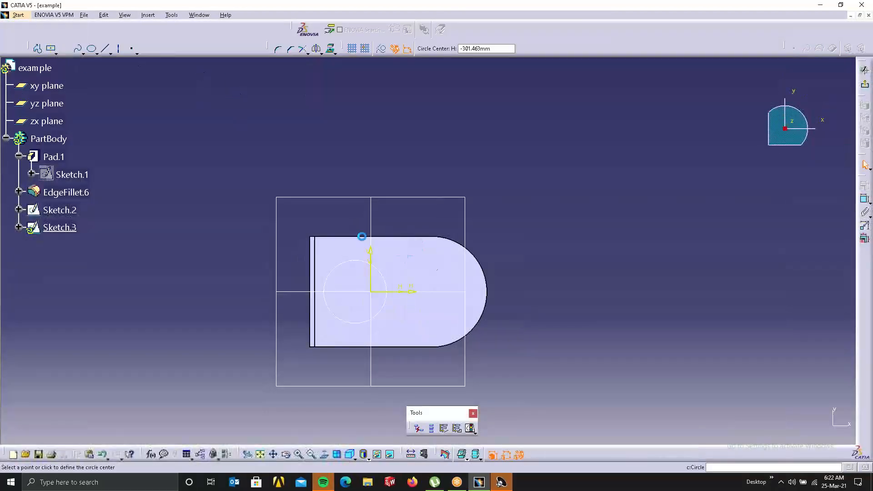
{"action": "left_click", "coordinate": [435, 291]}
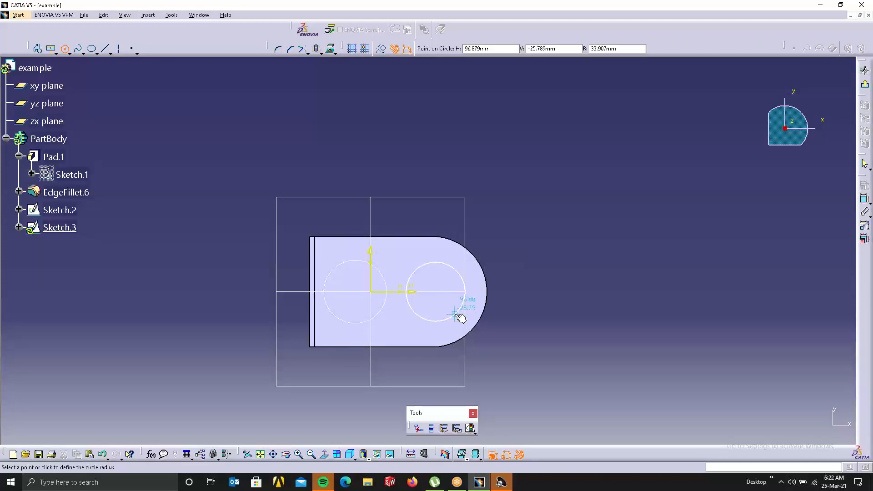
{"action": "left_click", "coordinate": [454, 313]}
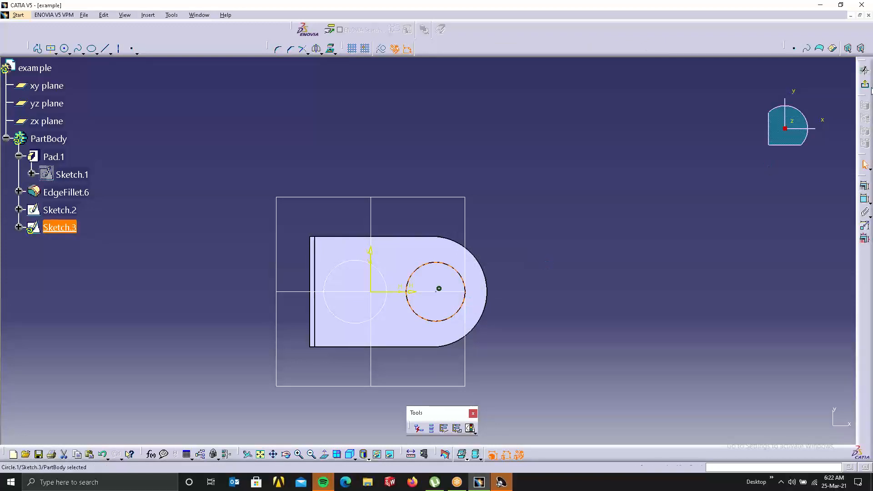
{"action": "left_click", "coordinate": [865, 84]}
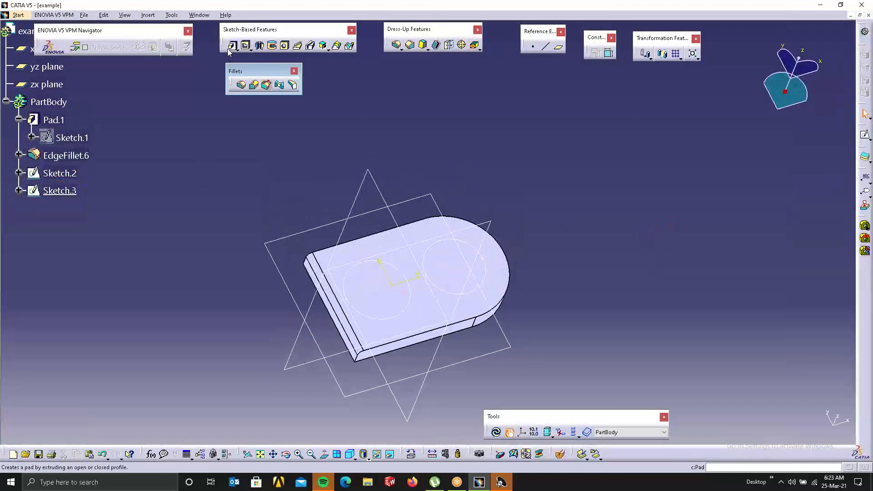
Pad the flat-end circle 20 mm upward and extend its second limit far below the plate.
{"action": "left_click", "coordinate": [232, 46]}
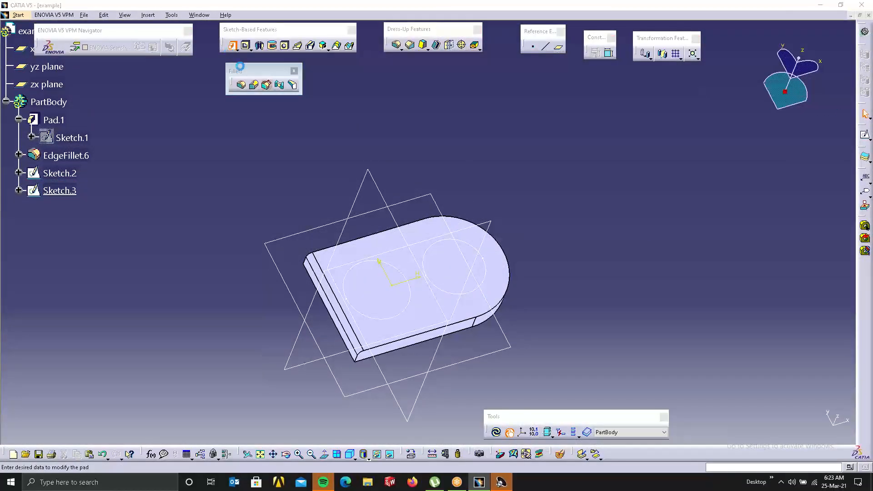
{"action": "left_click", "coordinate": [409, 311]}
{"action": "middle_click_drag", "start_coordinate": [415, 351], "coordinate": [352, 175]}
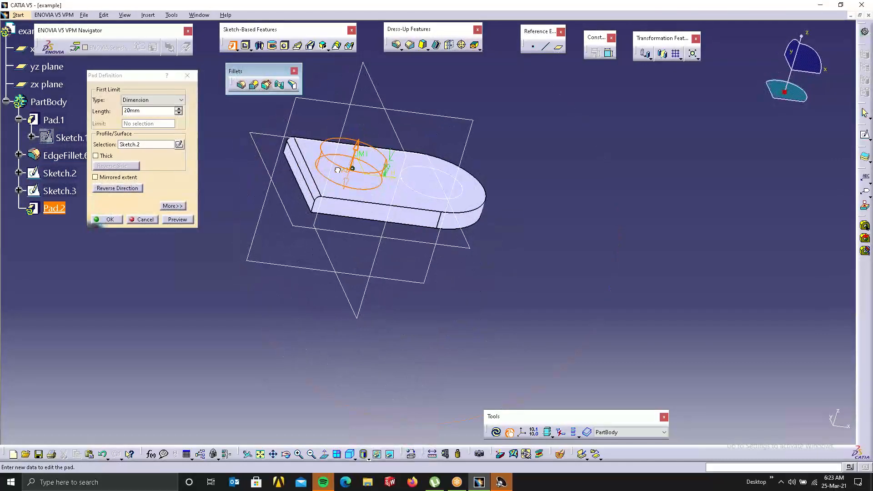
{"action": "left_click_drag", "start_coordinate": [337, 170], "coordinate": [230, 468]}
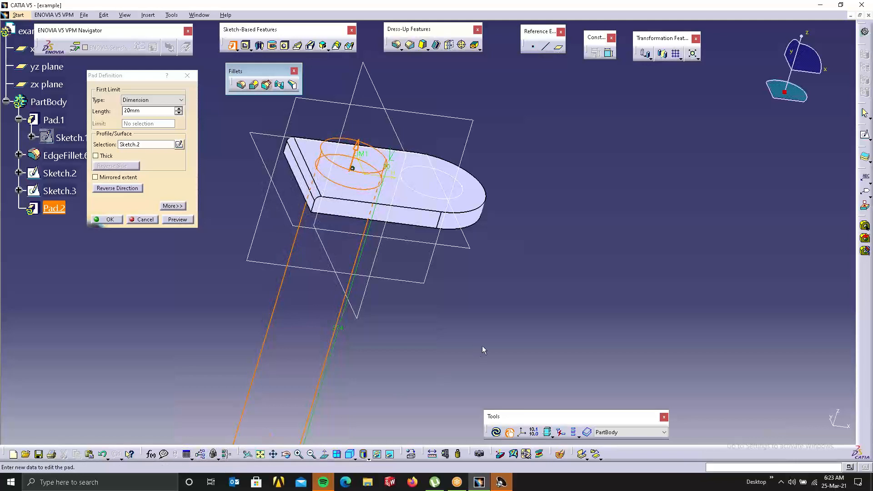
{"action": "middle_click_drag", "start_coordinate": [460, 190], "coordinate": [446, 218]}
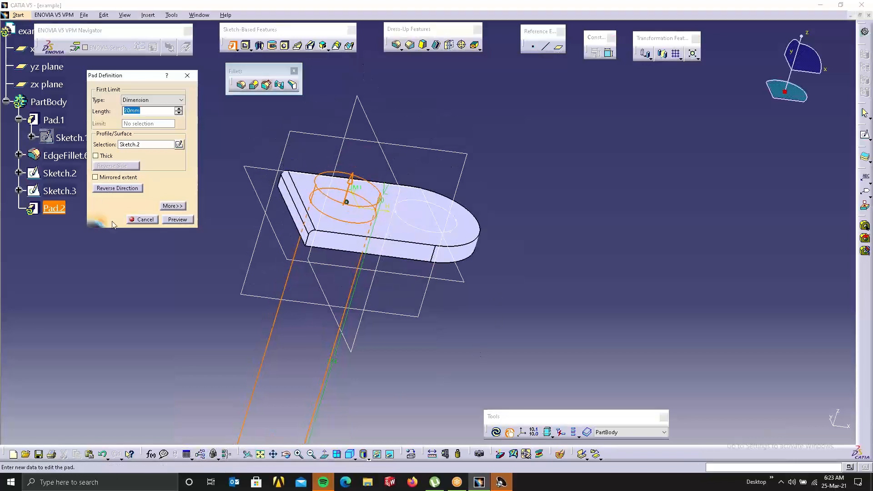
{"action": "left_click", "coordinate": [110, 220]}
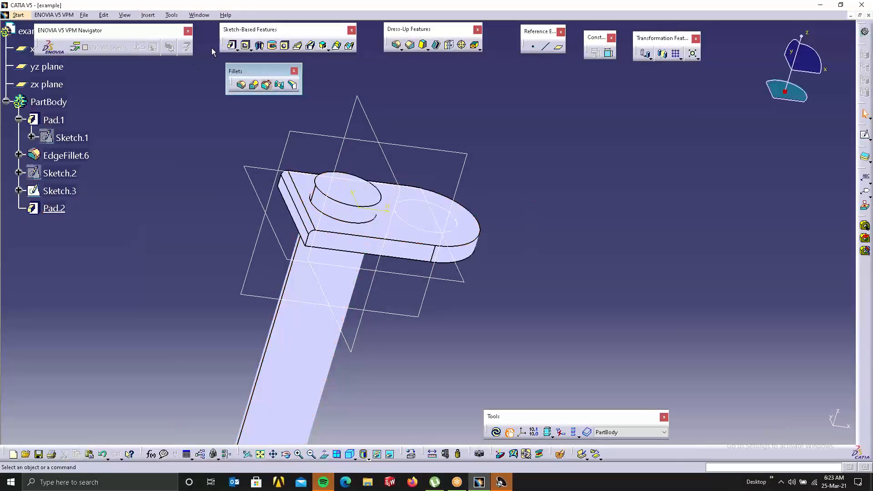
Pad the circle near the rounded end 34 mm upward.
{"action": "left_click", "coordinate": [232, 45]}
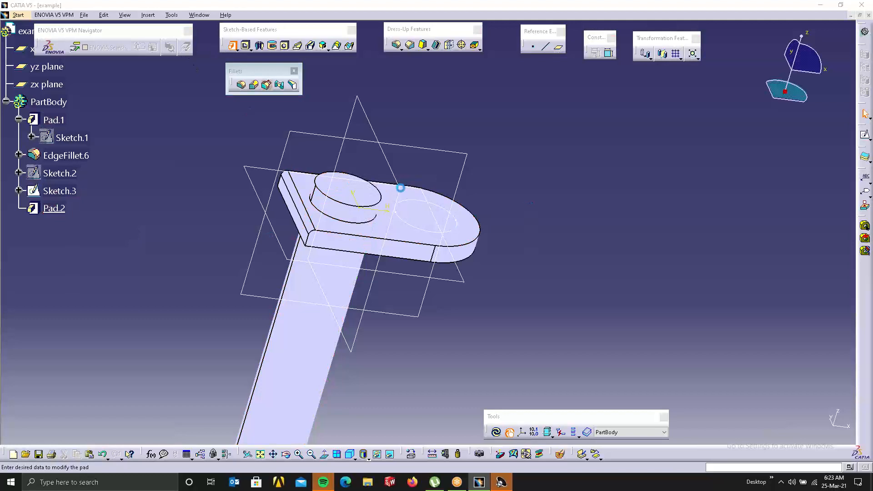
{"action": "left_click", "coordinate": [418, 230]}
{"action": "left_click_drag", "start_coordinate": [437, 199], "coordinate": [438, 189]}
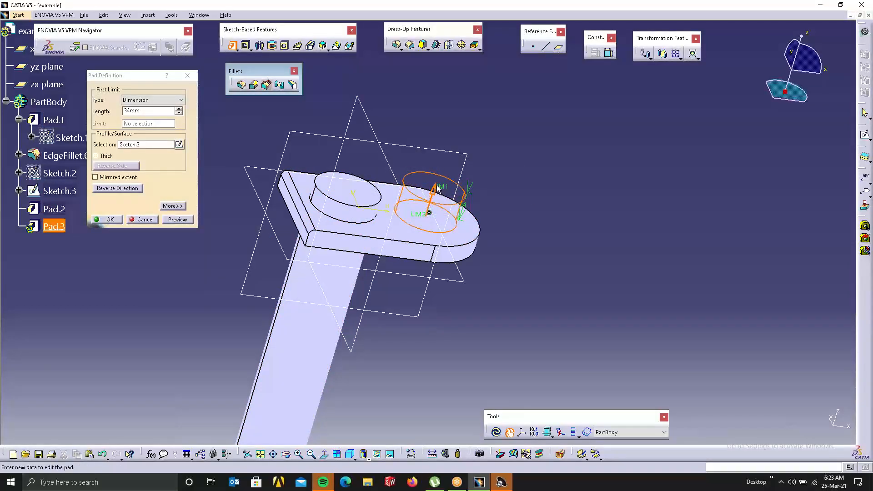
{"action": "left_click", "coordinate": [109, 219]}
Preview a tangency edge fillet on the flat-end pad's base edge and the plate's top face, raising the radius to 15 mm.
{"action": "middle_click_drag", "start_coordinate": [489, 182], "coordinate": [360, 145]}
{"action": "middle_click_drag", "start_coordinate": [314, 97], "coordinate": [325, 125]}
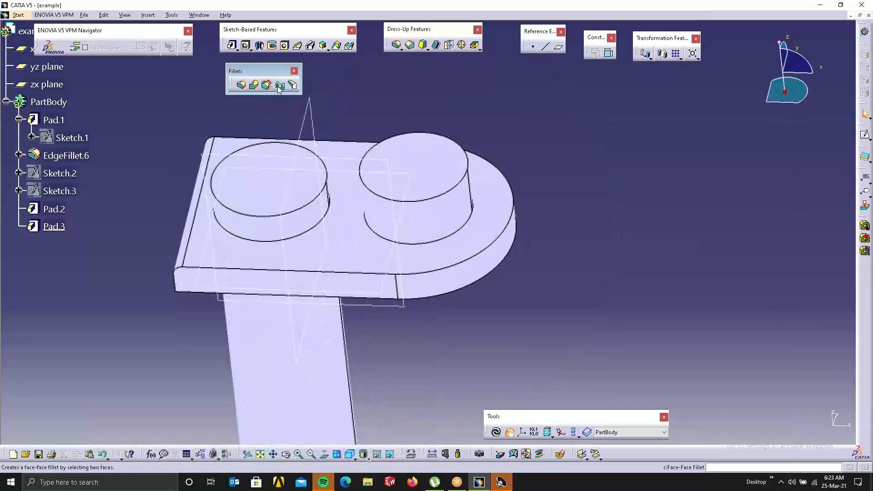
{"action": "left_click", "coordinate": [242, 85]}
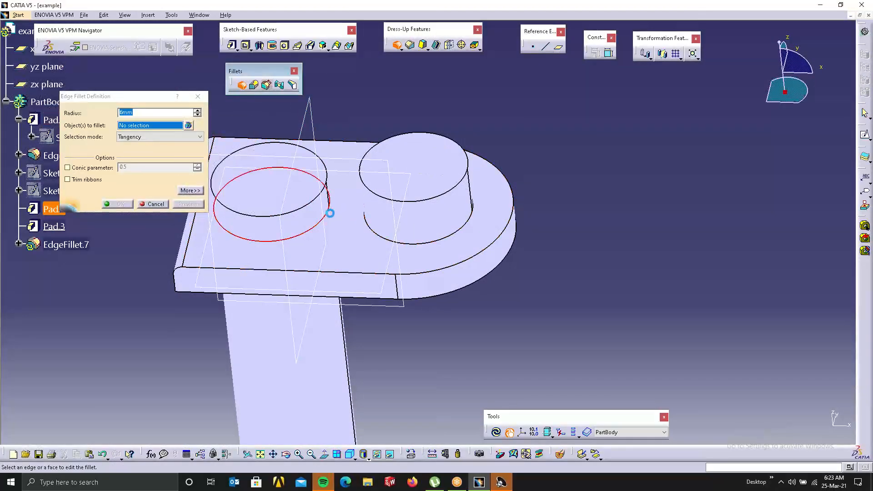
{"action": "left_click", "coordinate": [330, 214]}
{"action": "left_click", "coordinate": [380, 243]}
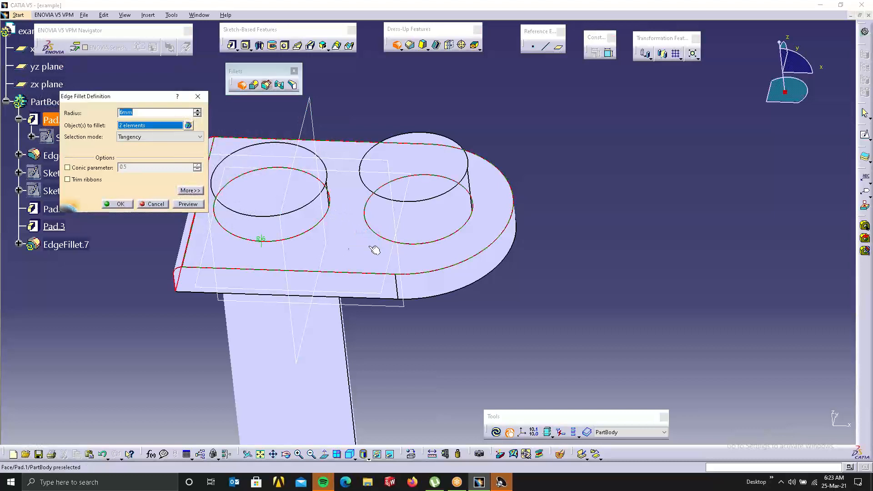
{"action": "left_click", "coordinate": [199, 111]}
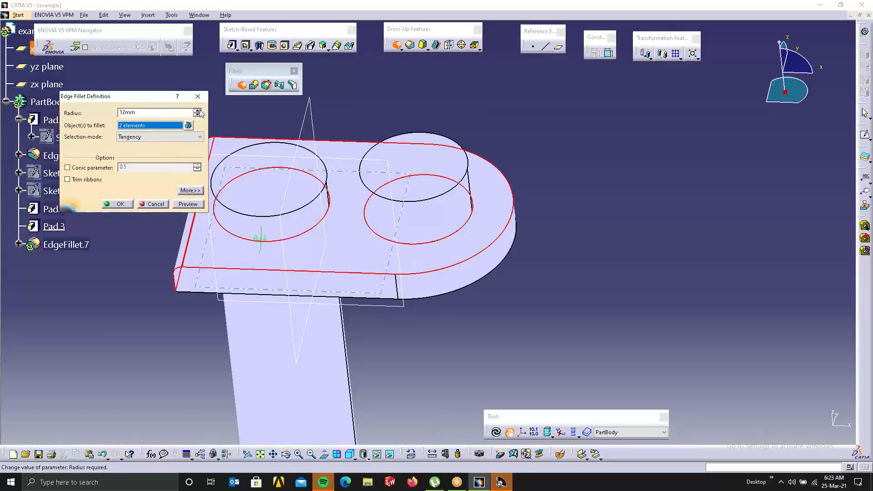
{"action": "left_click", "coordinate": [186, 204]}
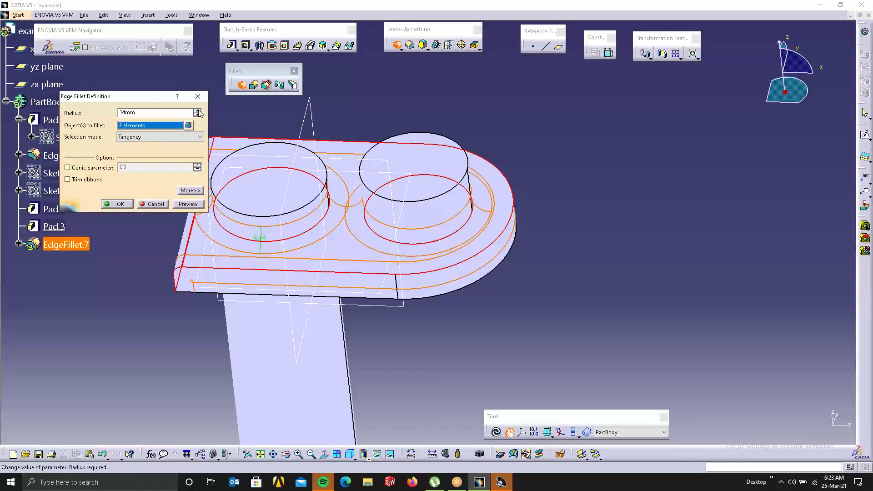
{"action": "left_click", "coordinate": [196, 205]}
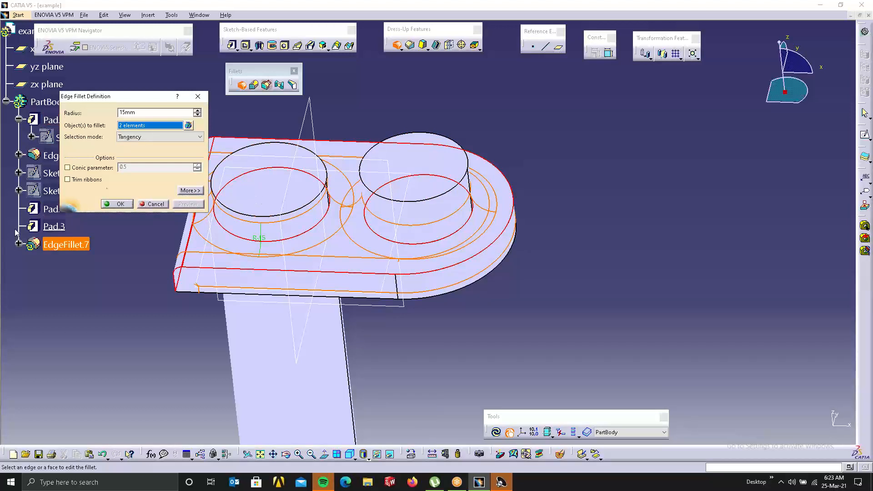
Try to apply the fillet without trimmed ribbons or an explicit keep edge, and undo it.
{"action": "left_click", "coordinate": [126, 206]}
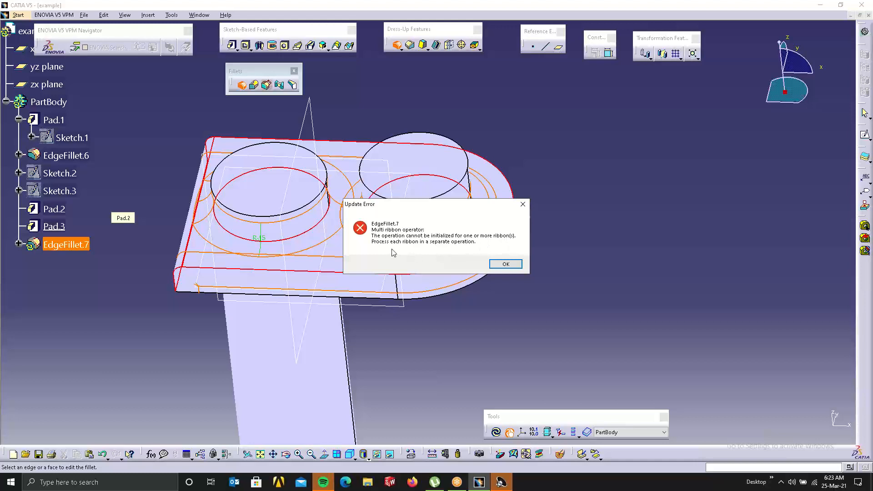
{"action": "left_click_drag", "start_coordinate": [421, 203], "coordinate": [687, 115]}
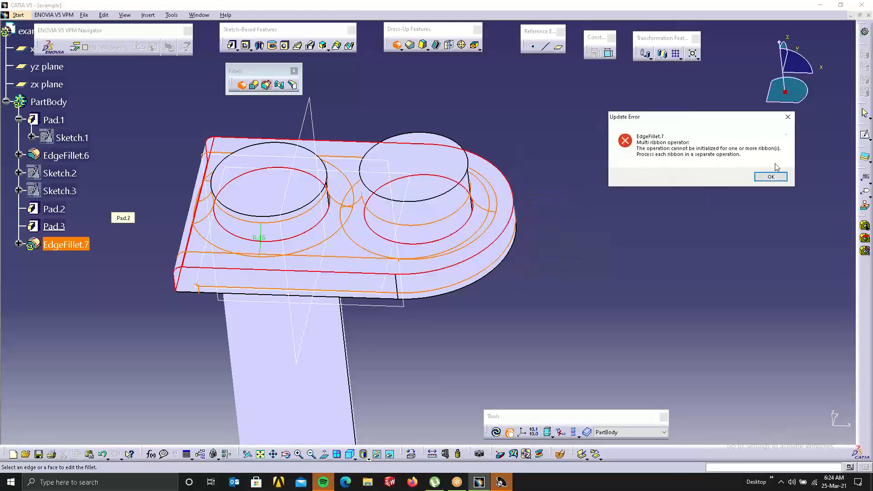
{"action": "left_click", "coordinate": [787, 117]}
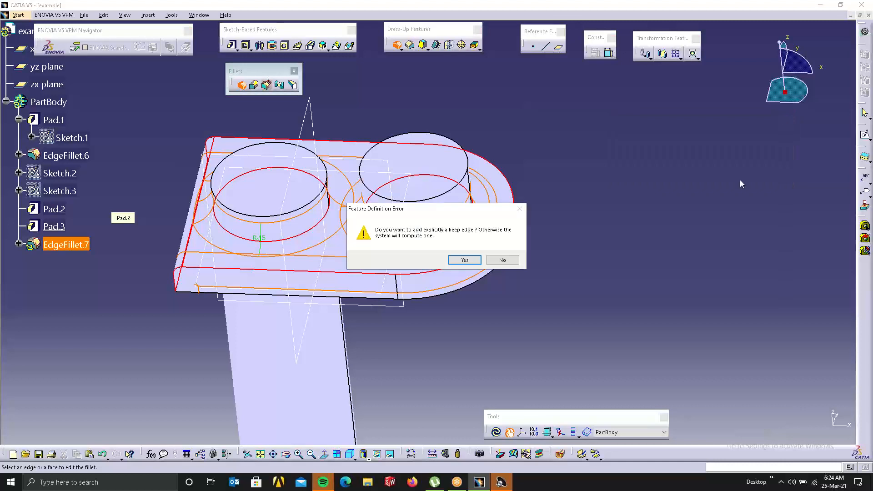
{"action": "left_click", "coordinate": [502, 260]}
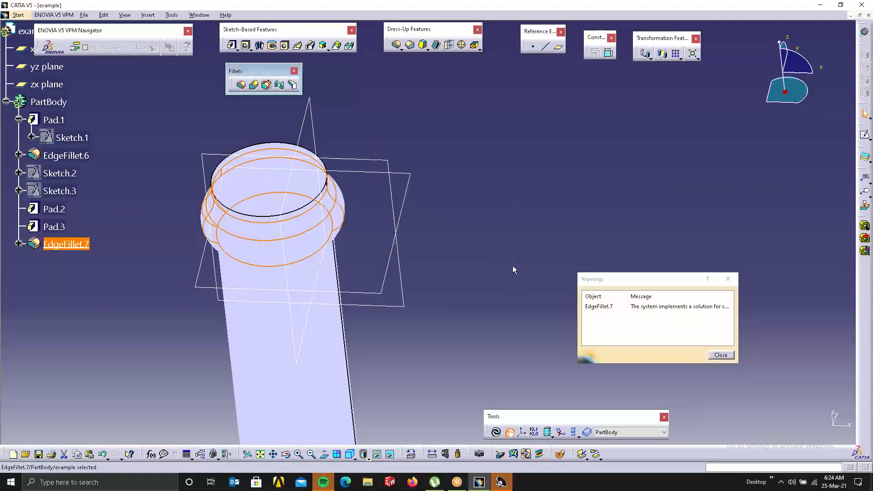
{"action": "left_click", "coordinate": [722, 355]}
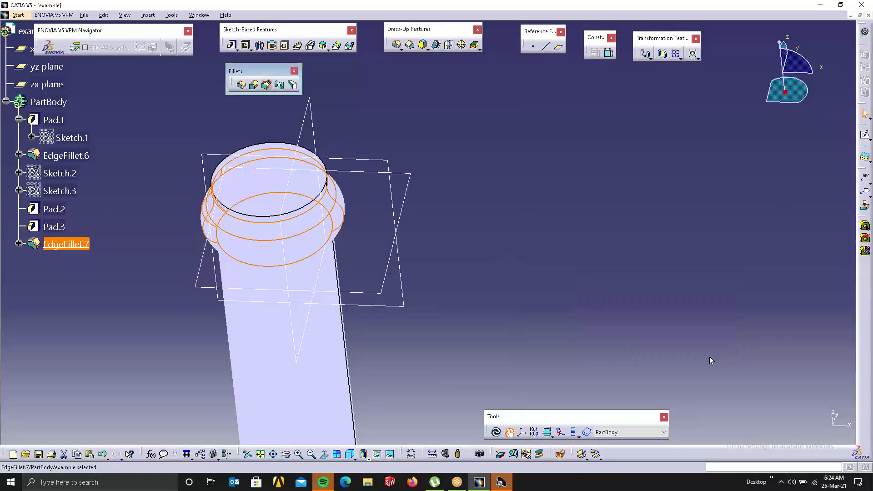
{"action": "key", "text": "ctrl+z"}
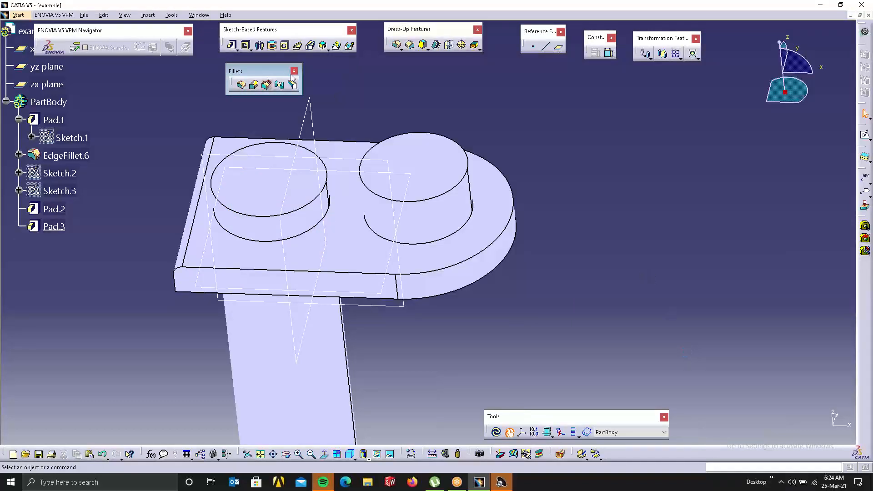
Fillet the base edges of both cylindrical pads with a 16 mm radius in Tangency mode, with Trim ribbons enabled.
{"action": "left_click", "coordinate": [240, 85]}
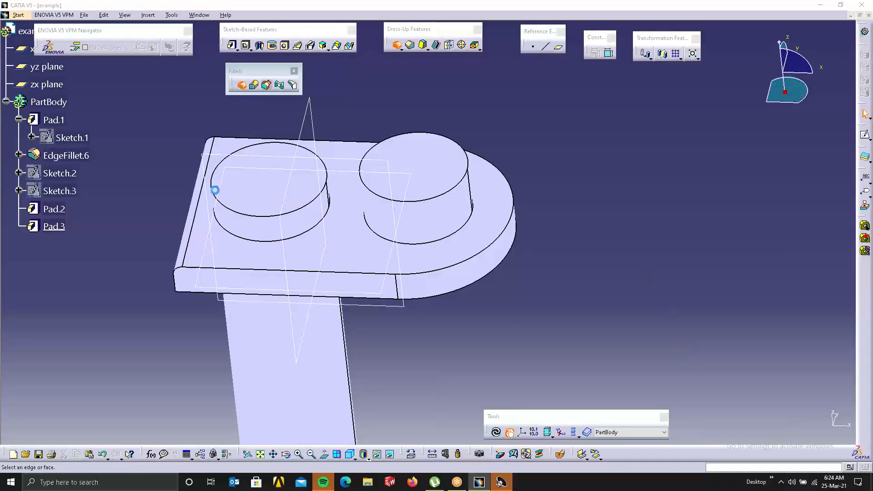
{"action": "left_click", "coordinate": [84, 181]}
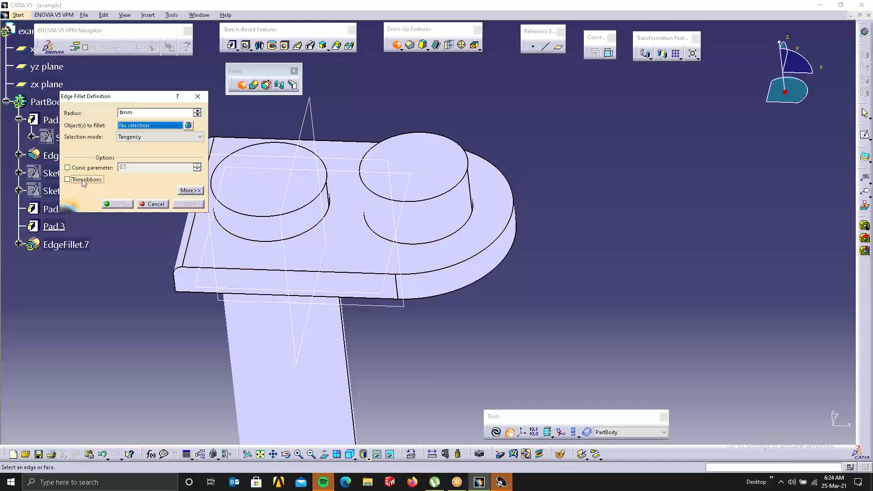
{"action": "left_click", "coordinate": [314, 230]}
{"action": "left_click", "coordinate": [375, 233]}
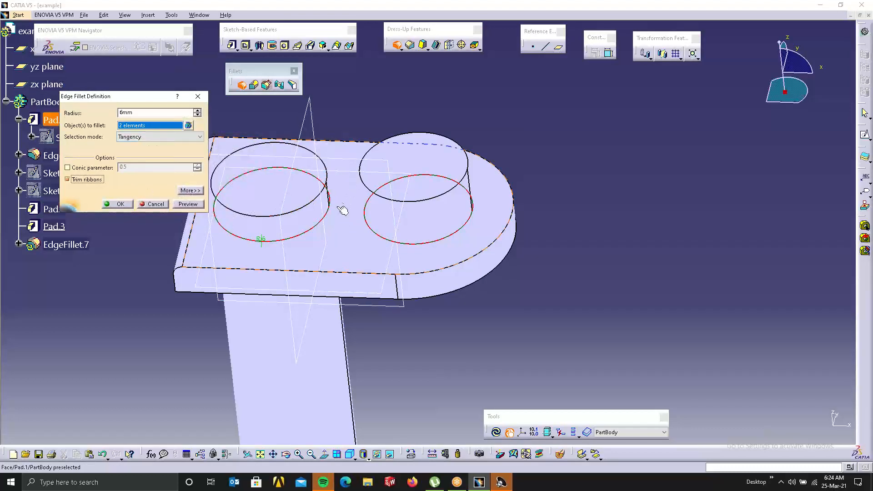
{"action": "left_click", "coordinate": [196, 110]}
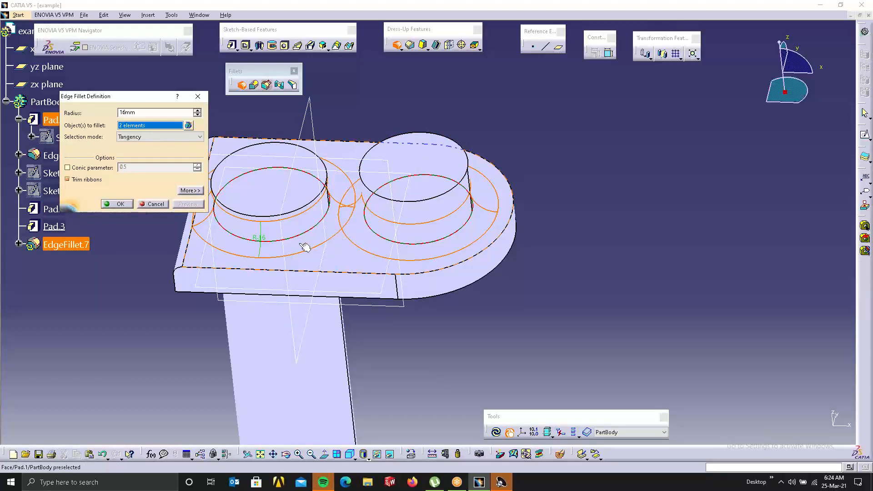
{"action": "left_click", "coordinate": [120, 204]}
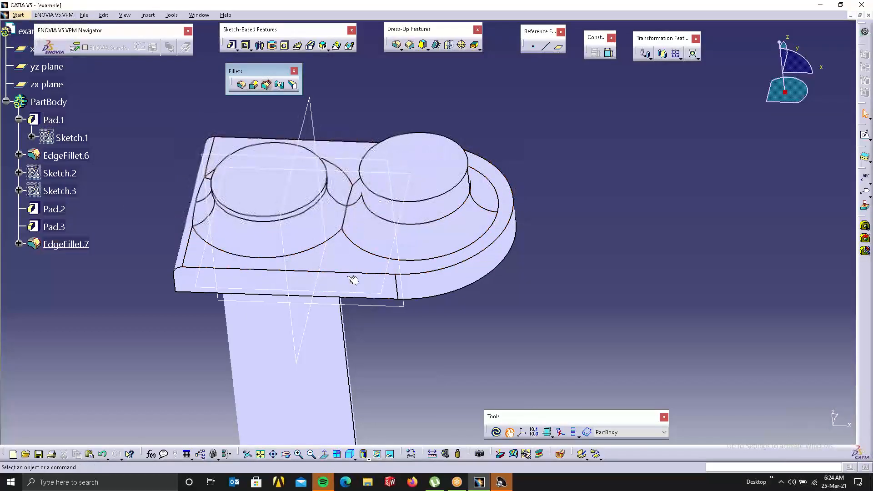
{"action": "middle_click_drag", "start_coordinate": [357, 278], "coordinate": [643, 245]}
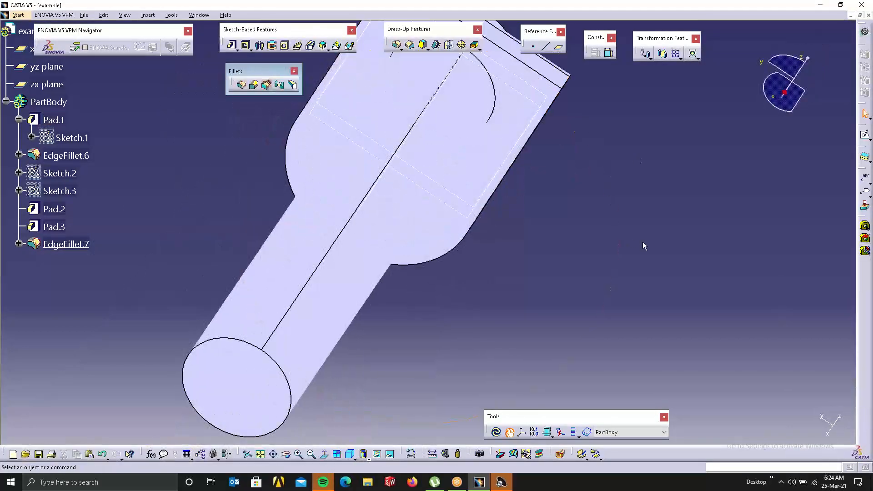
{"action": "middle_click_drag", "start_coordinate": [574, 207], "coordinate": [587, 75]}
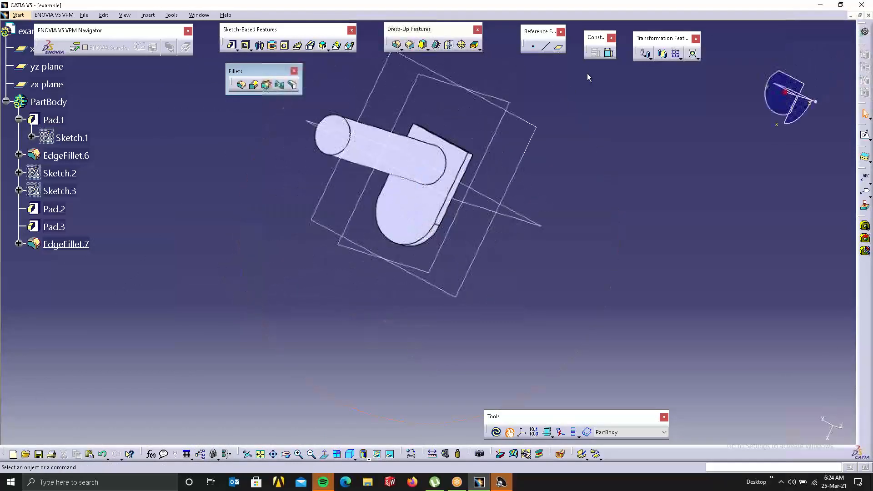
{"action": "left_click", "coordinate": [241, 85]}
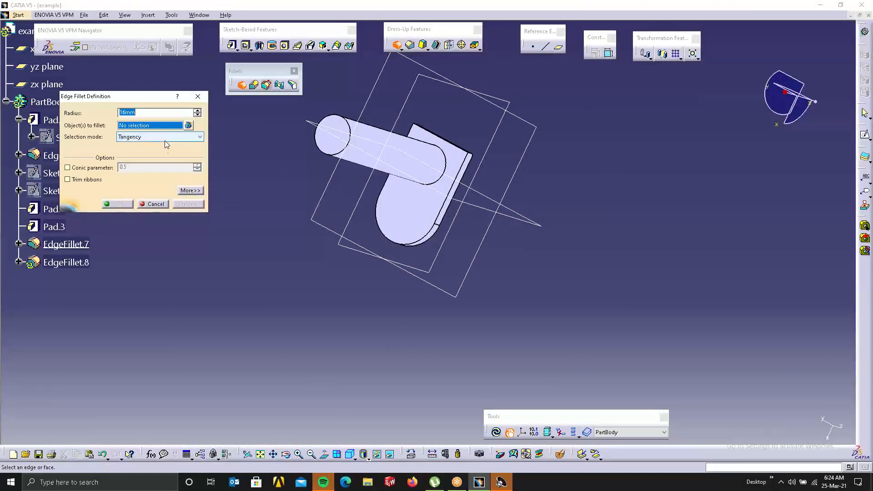
{"action": "left_click", "coordinate": [164, 137]}
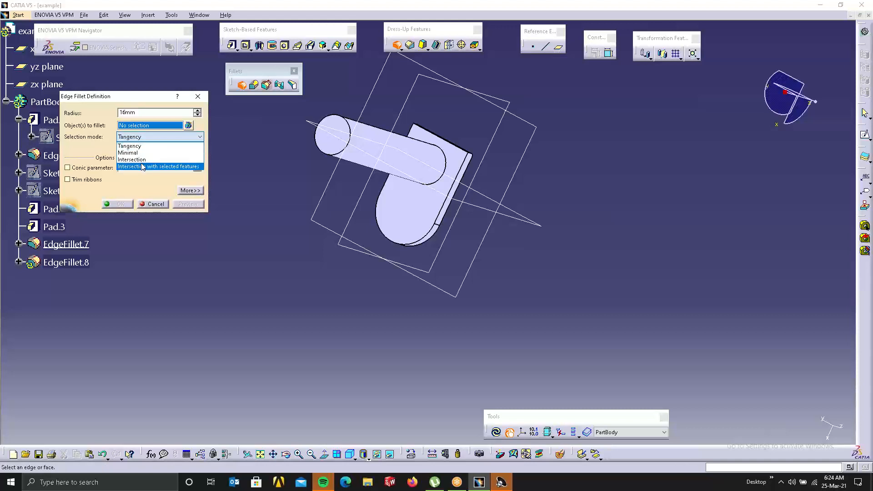
{"action": "left_click", "coordinate": [236, 204]}
{"action": "middle_click_drag", "start_coordinate": [358, 168], "coordinate": [269, 210]}
{"action": "left_click", "coordinate": [154, 205]}
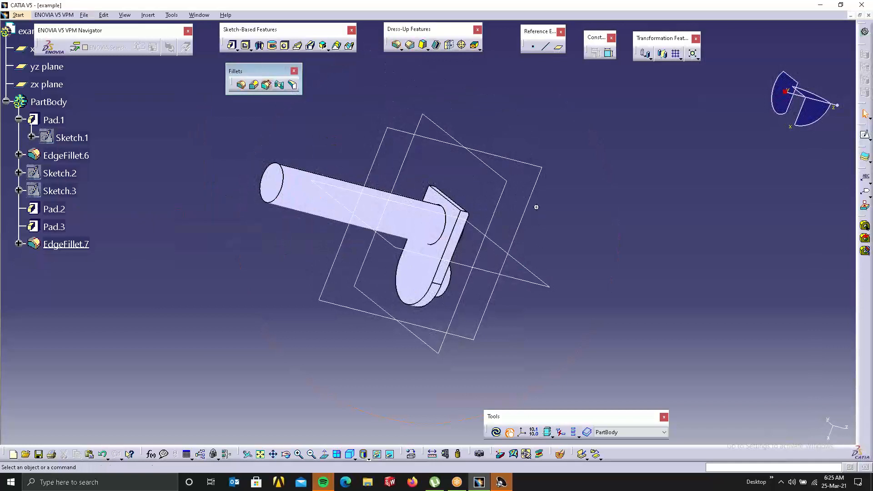
Extend the first limit of the flat-end cylindrical pad to 253 mm and update the part.
{"action": "middle_click_drag", "start_coordinate": [536, 206], "coordinate": [430, 192]}
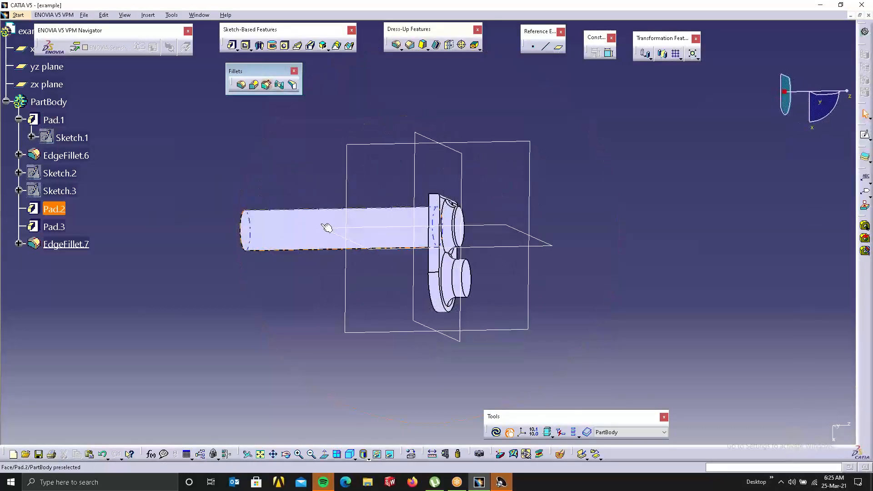
{"action": "double_click", "coordinate": [283, 234]}
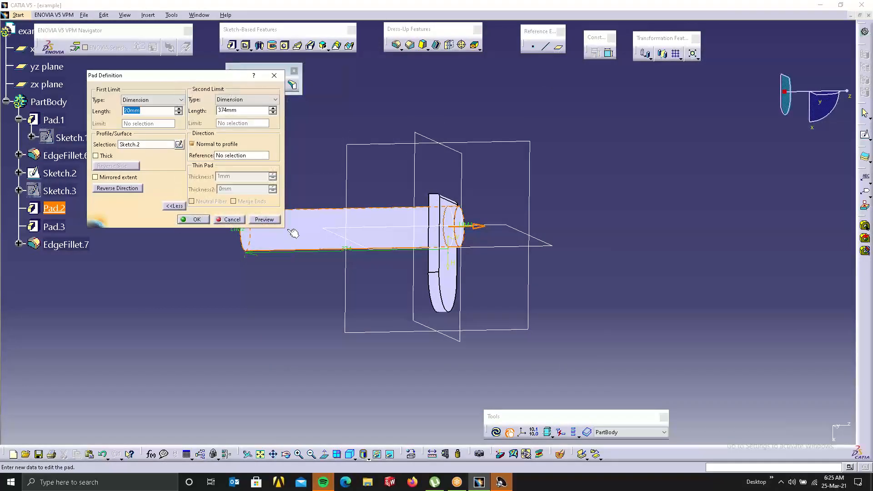
{"action": "middle_click_drag", "start_coordinate": [485, 218], "coordinate": [552, 212]}
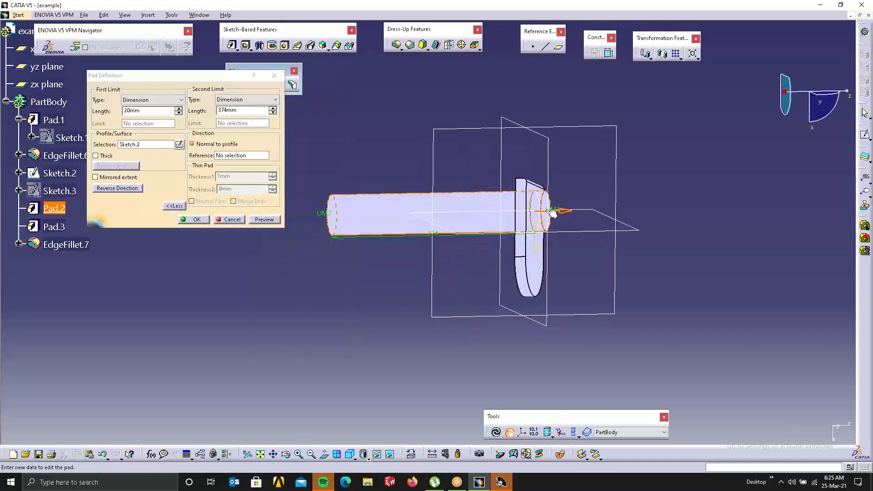
{"action": "left_click_drag", "start_coordinate": [559, 208], "coordinate": [678, 207]}
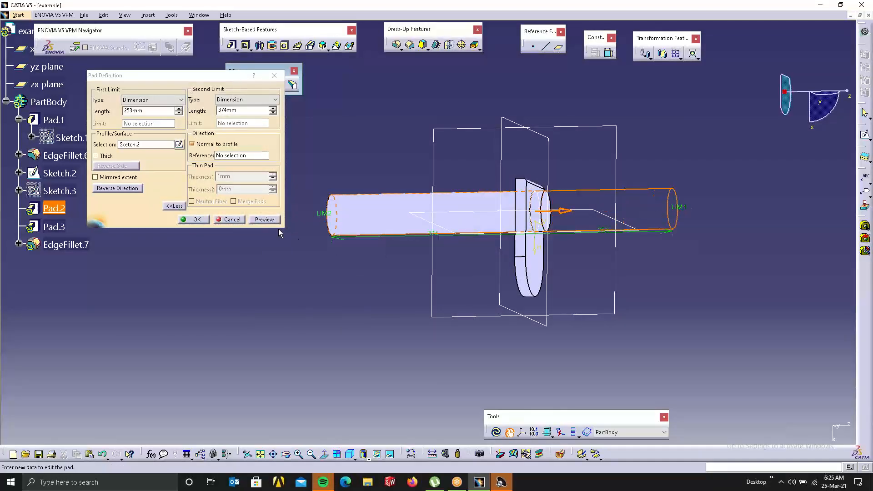
{"action": "left_click", "coordinate": [198, 220]}
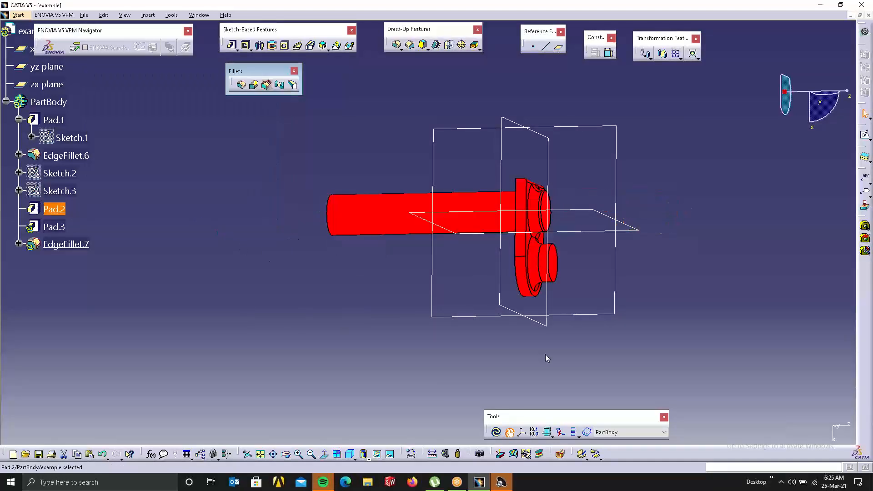
{"action": "left_click", "coordinate": [495, 432]}
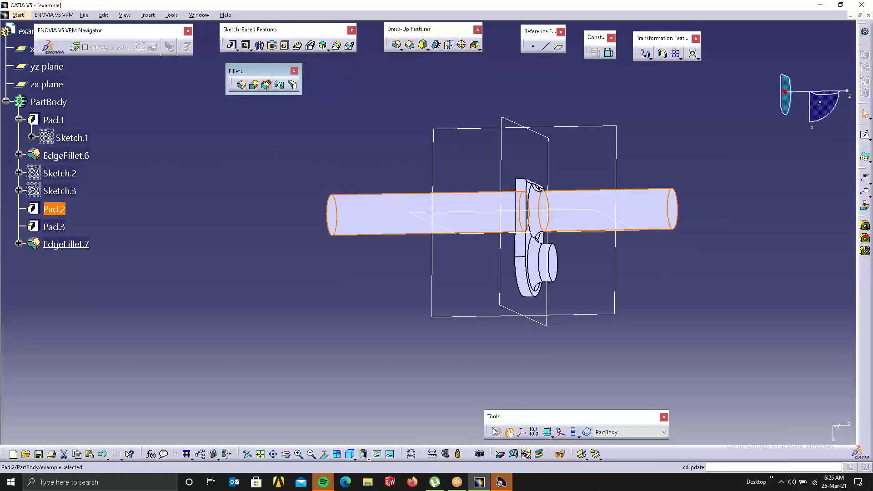
{"action": "left_click", "coordinate": [610, 258]}
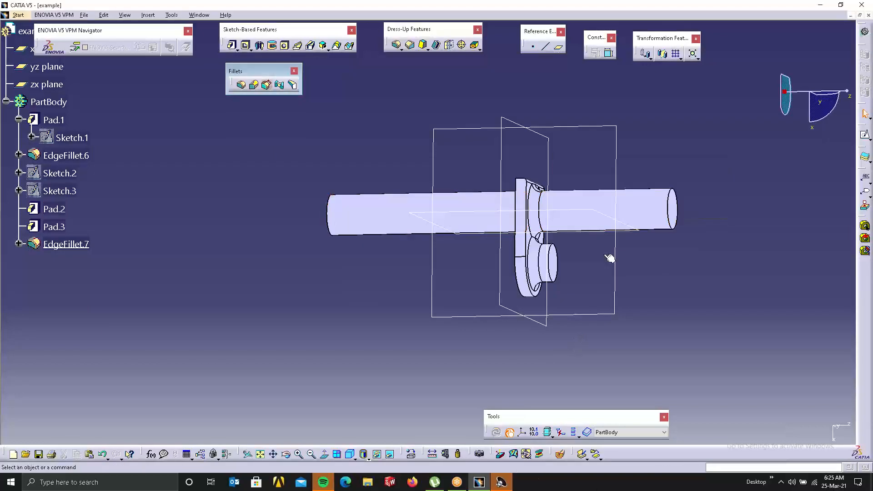
In a new sketch on the zx plane, draw a centered rectangle about 243 mm wide across the long cylinder near its lower end.
{"action": "left_click", "coordinate": [581, 126]}
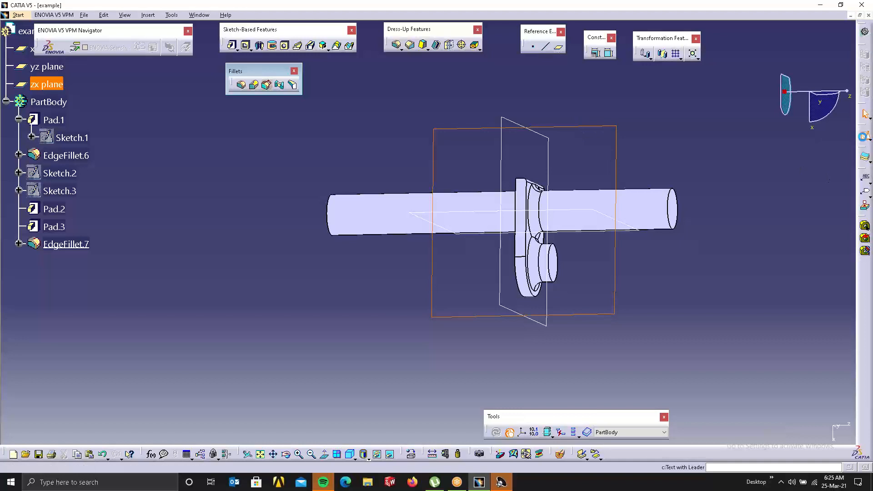
{"action": "left_click", "coordinate": [865, 137]}
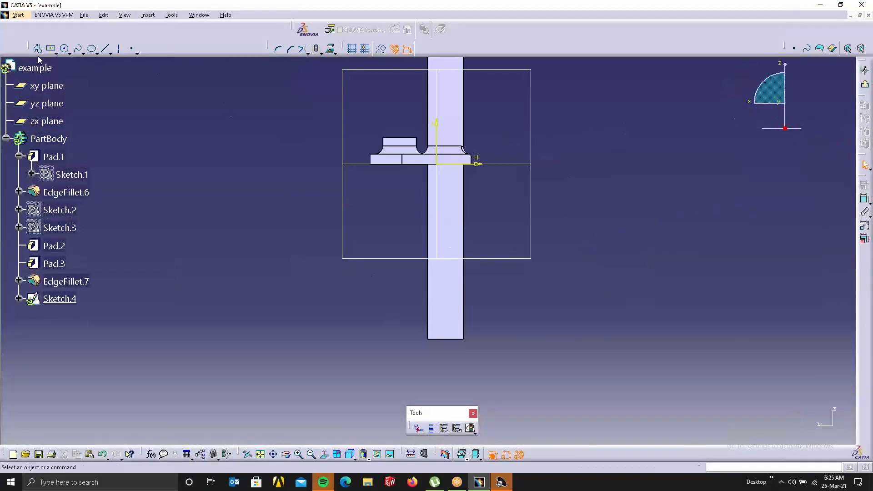
{"action": "left_click", "coordinate": [51, 48]}
{"action": "mouse_move", "coordinate": [346, 173]}
{"action": "middle_mouse_down"}
{"action": "mouse_move", "coordinate": [268, 253]}
{"action": "mouse_move", "coordinate": [245, 168]}
{"action": "middle_mouse_up"}
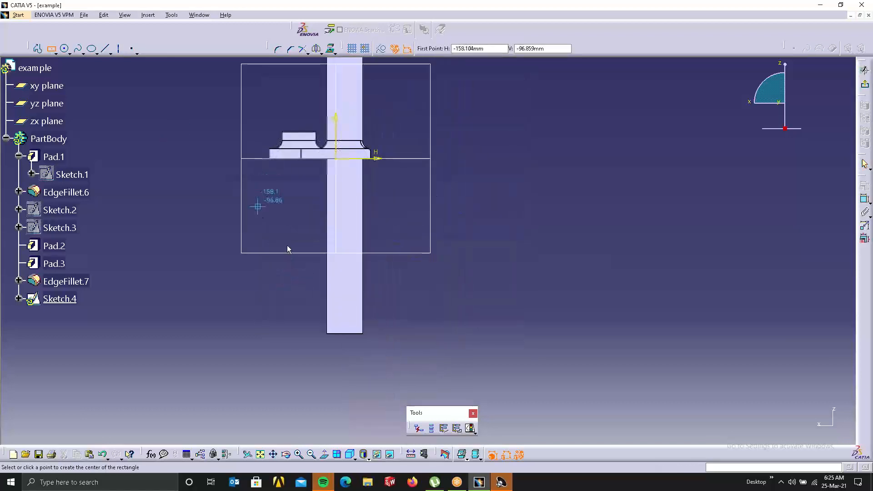
{"action": "left_click", "coordinate": [345, 305]}
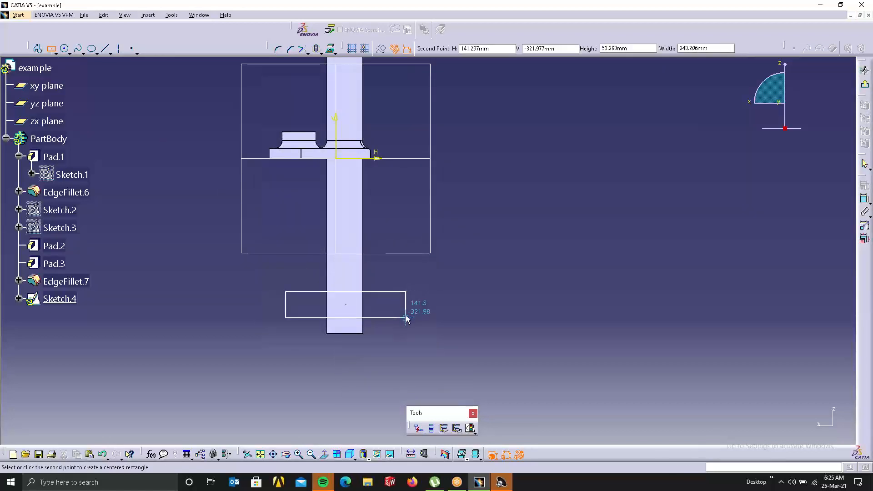
{"action": "left_click", "coordinate": [405, 312]}
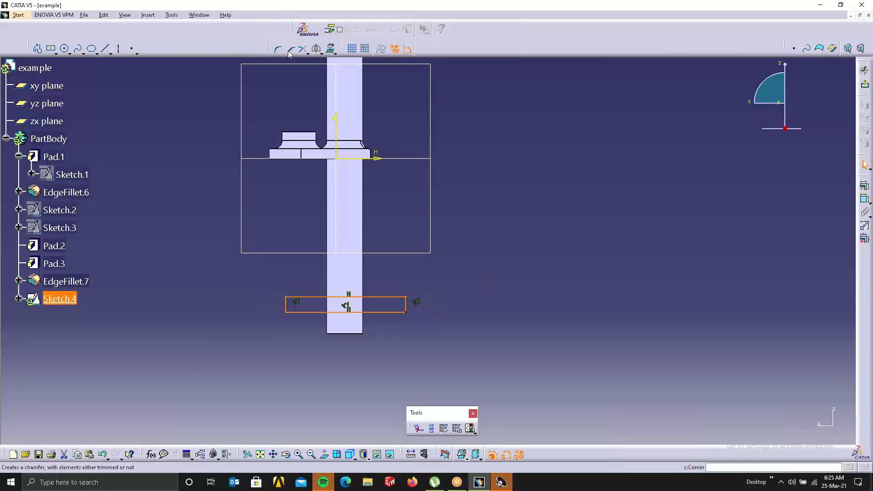
Duplicate the rectangle by translation into three more instances about 71.67 mm apart up the cylinder, and exit the sketch.
{"action": "left_click", "coordinate": [306, 53]}
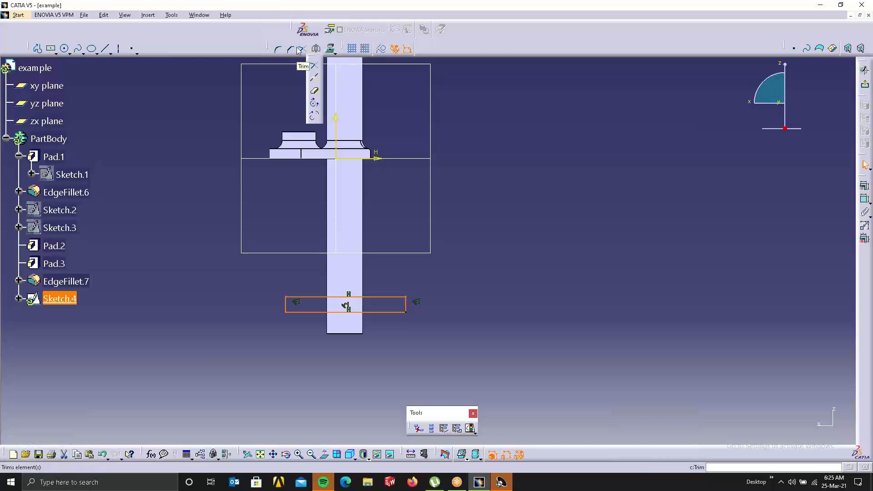
{"action": "left_click", "coordinate": [321, 53]}
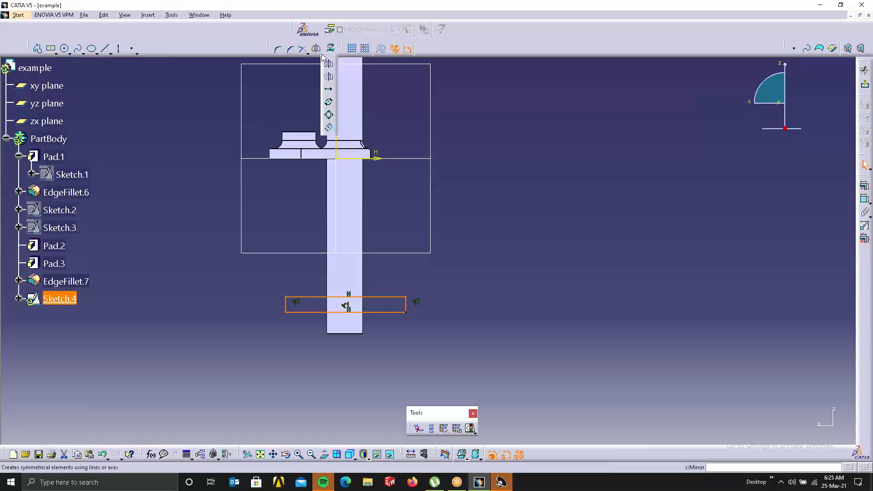
{"action": "left_click", "coordinate": [329, 90]}
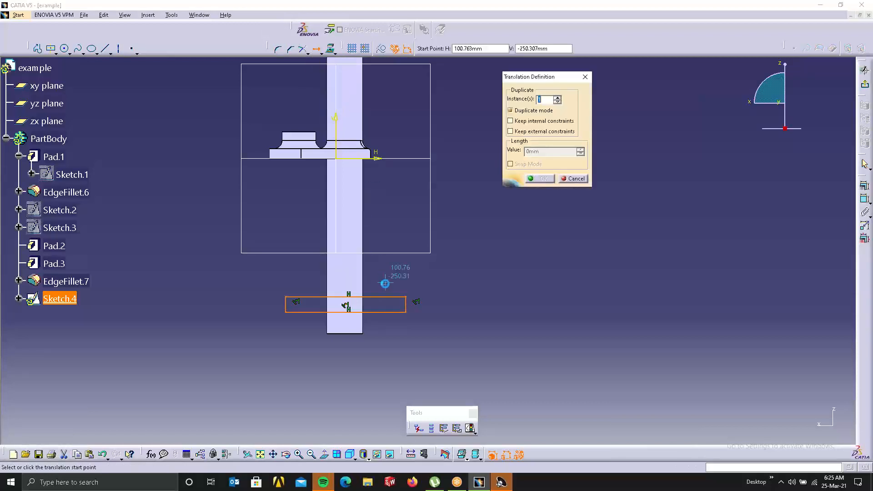
{"action": "left_click", "coordinate": [347, 305]}
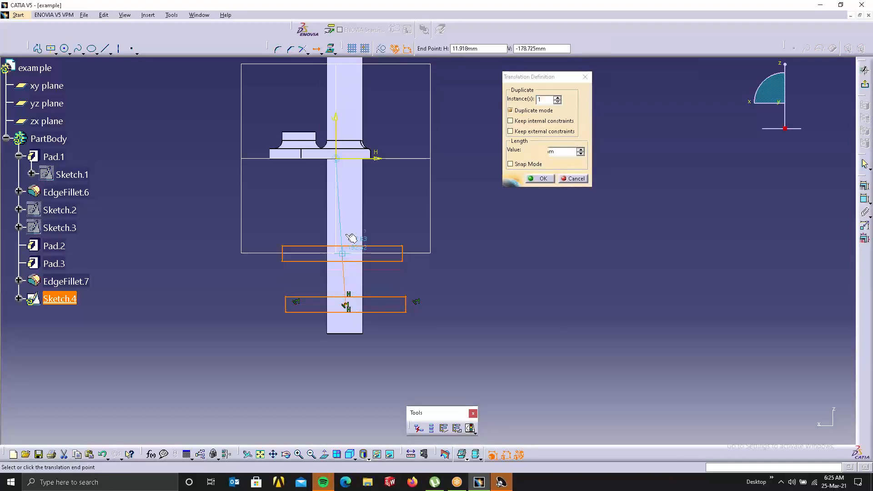
{"action": "left_click", "coordinate": [558, 98]}
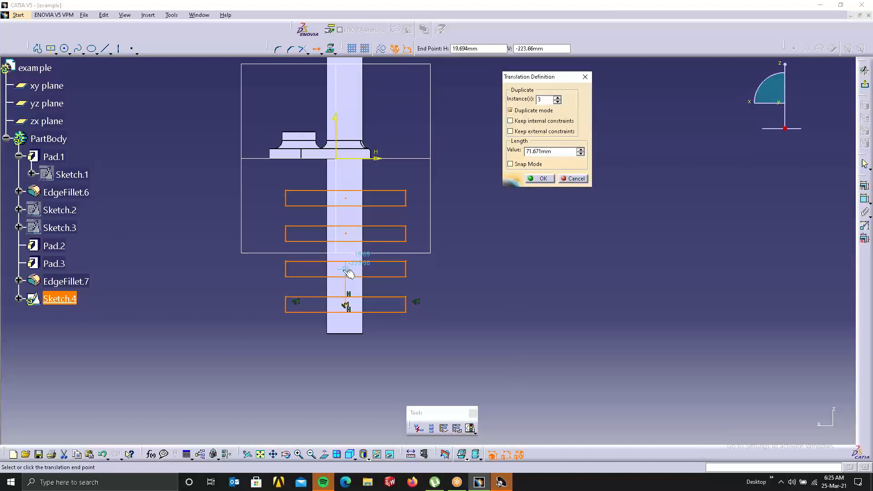
{"action": "left_click", "coordinate": [351, 271]}
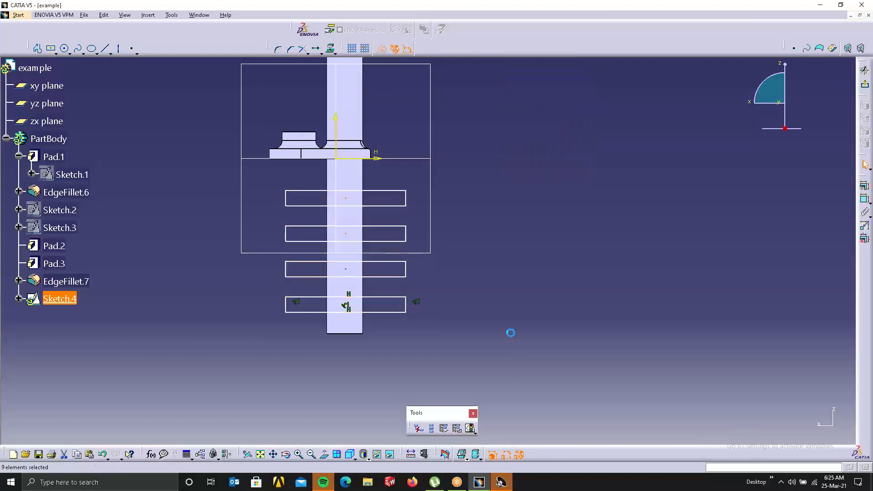
{"action": "left_click", "coordinate": [864, 87]}
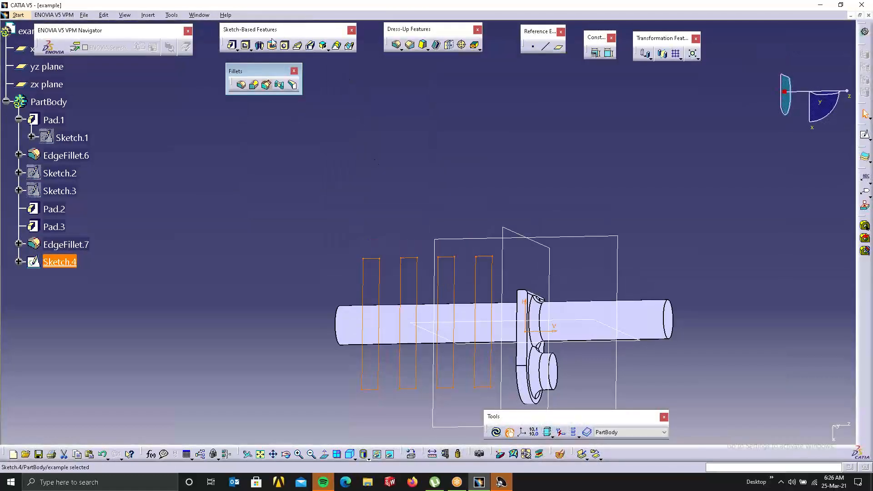
Pad the four rectangles to a length of 100 mm with mirrored extent.
{"action": "left_click", "coordinate": [232, 46]}
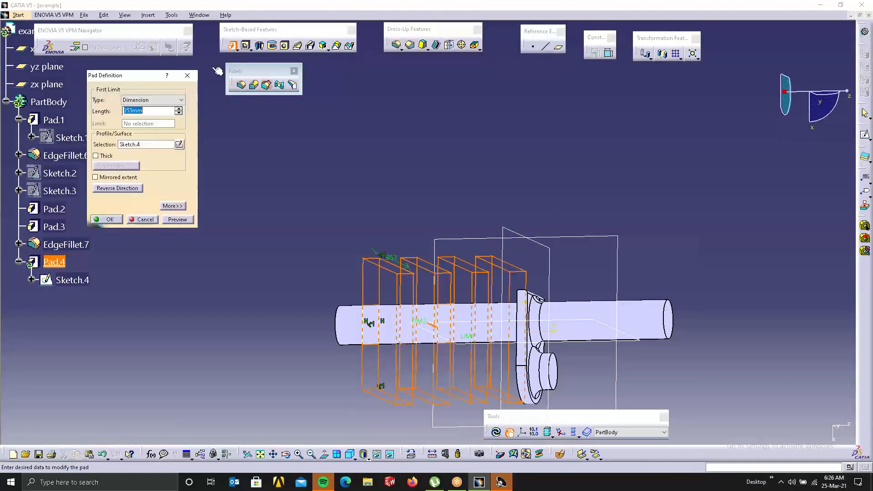
{"action": "middle_click_drag", "start_coordinate": [516, 149], "coordinate": [394, 240]}
{"action": "left_click", "coordinate": [96, 177]}
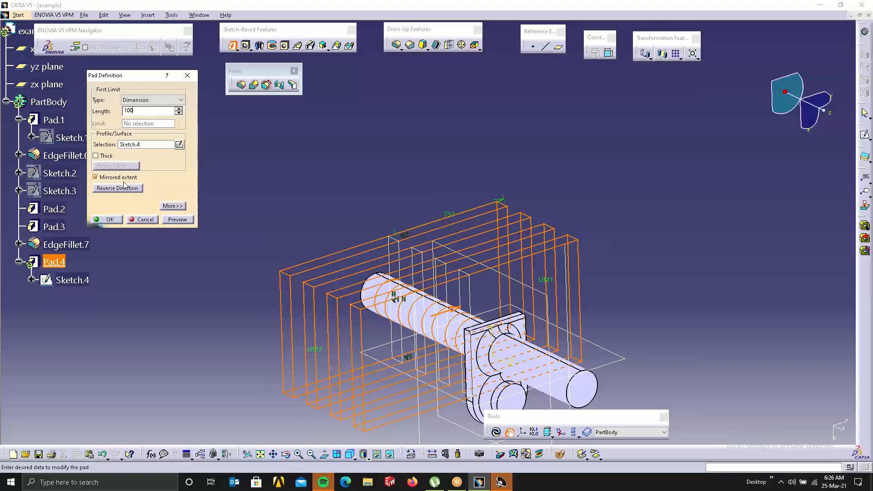
{"action": "left_click", "coordinate": [175, 221]}
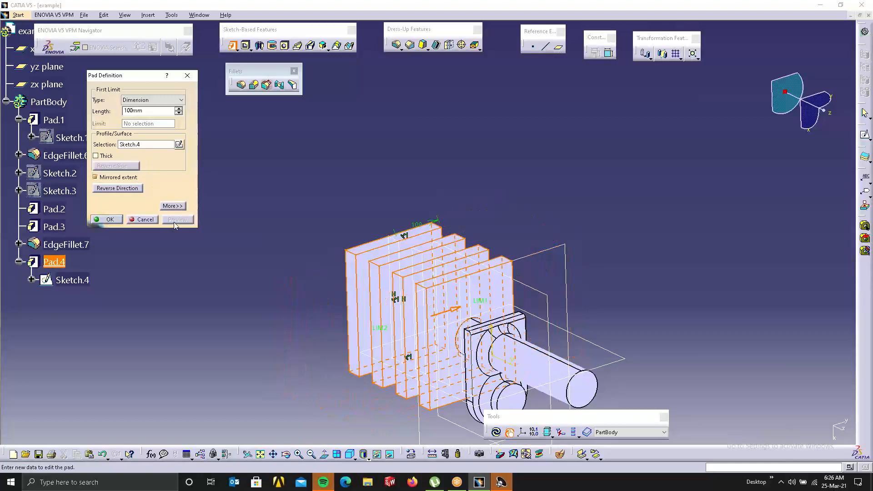
{"action": "left_click", "coordinate": [111, 220]}
{"action": "middle_click_drag", "start_coordinate": [517, 189], "coordinate": [405, 260]}
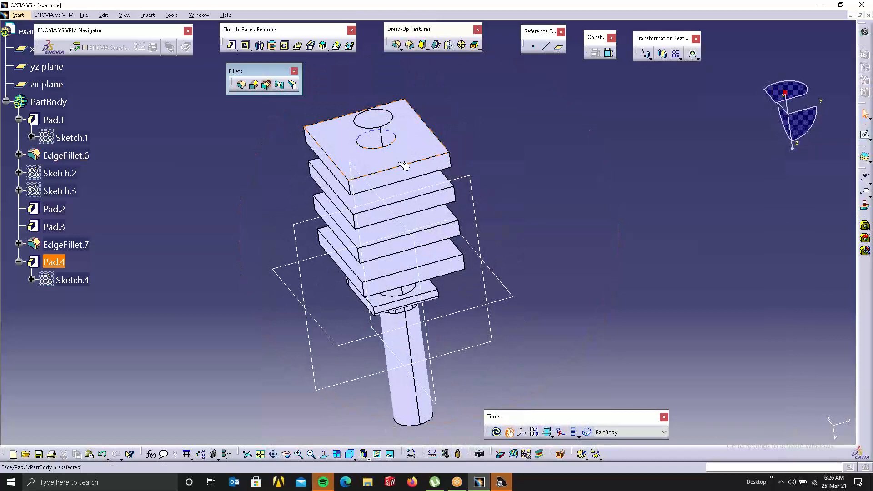
{"action": "left_click", "coordinate": [397, 47]}
{"action": "middle_click_drag", "start_coordinate": [390, 148], "coordinate": [350, 134]}
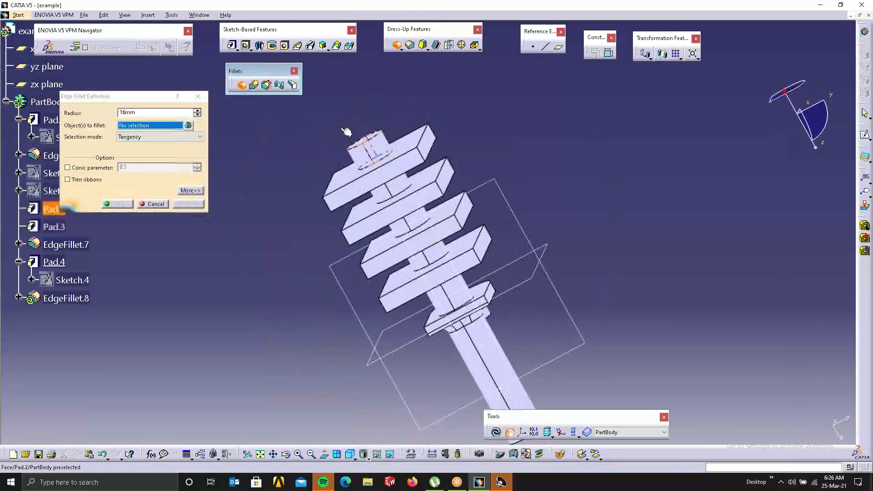
{"action": "left_click", "coordinate": [375, 167]}
{"action": "middle_click_drag", "start_coordinate": [376, 168], "coordinate": [458, 251]}
{"action": "left_click", "coordinate": [411, 189]}
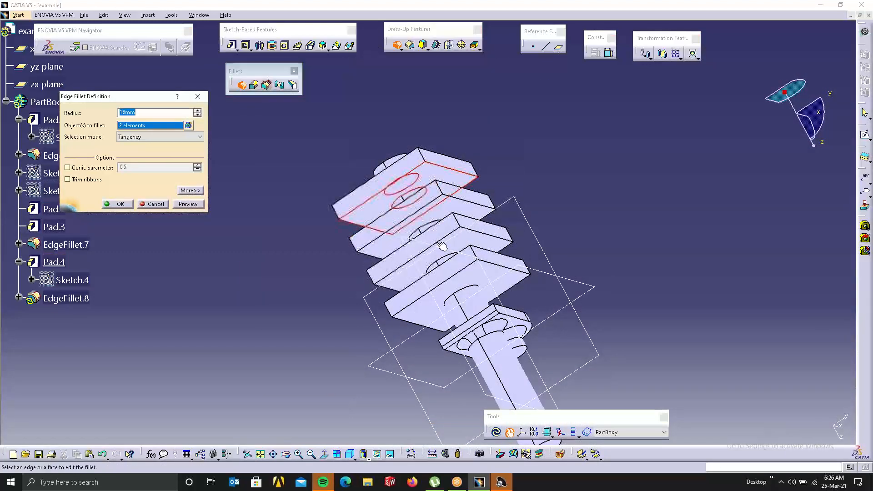
{"action": "left_click", "coordinate": [423, 237]}
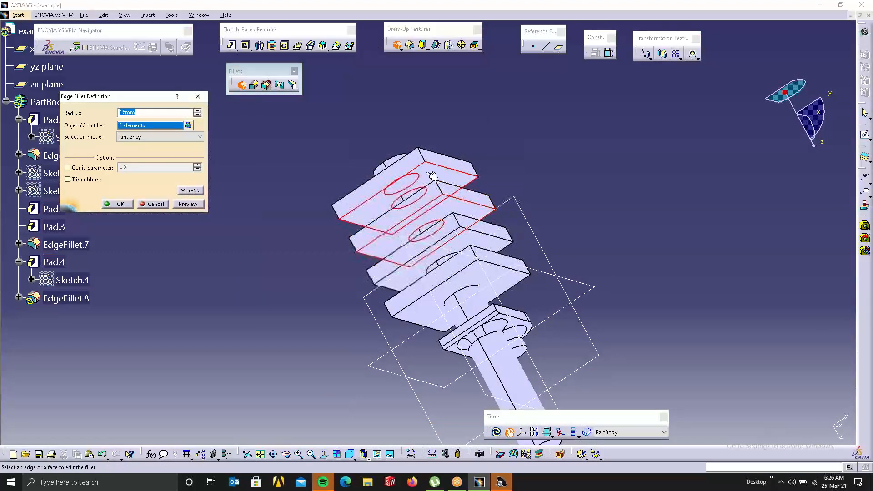
{"action": "middle_click_drag", "start_coordinate": [403, 267], "coordinate": [427, 272]}
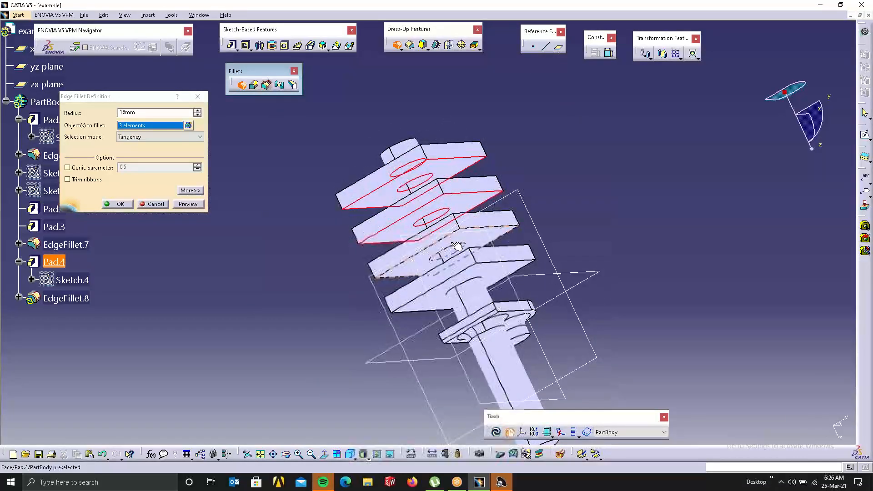
{"action": "left_click", "coordinate": [155, 203]}
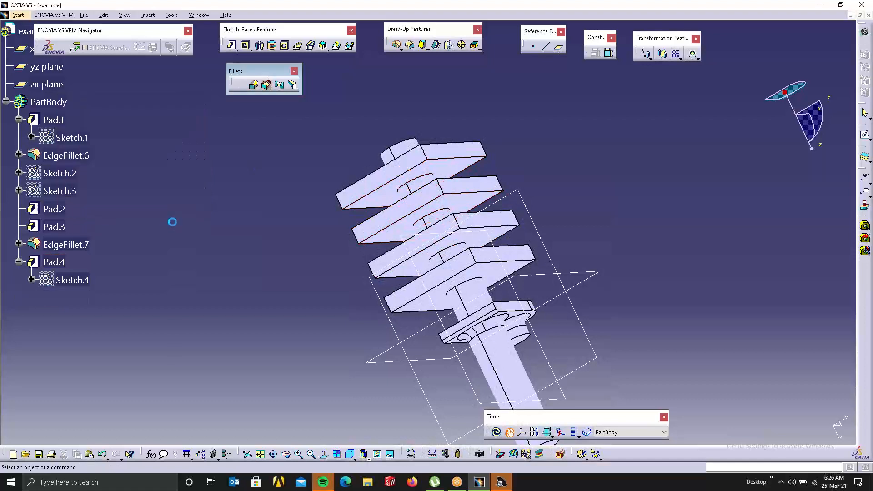
Fillet the edges where the long cylindrical pad meets the plates, using Intersection selection mode and a 16 mm radius.
{"action": "left_click", "coordinate": [241, 86]}
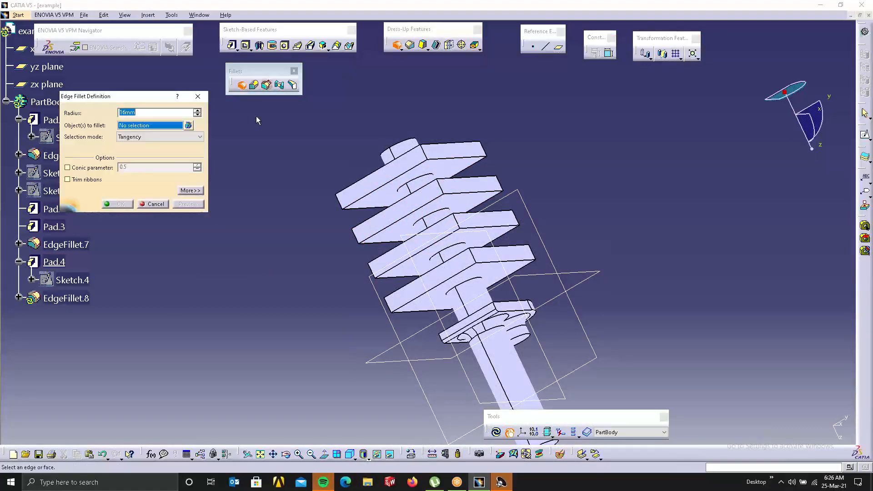
{"action": "left_click", "coordinate": [162, 139]}
{"action": "left_click", "coordinate": [148, 157]}
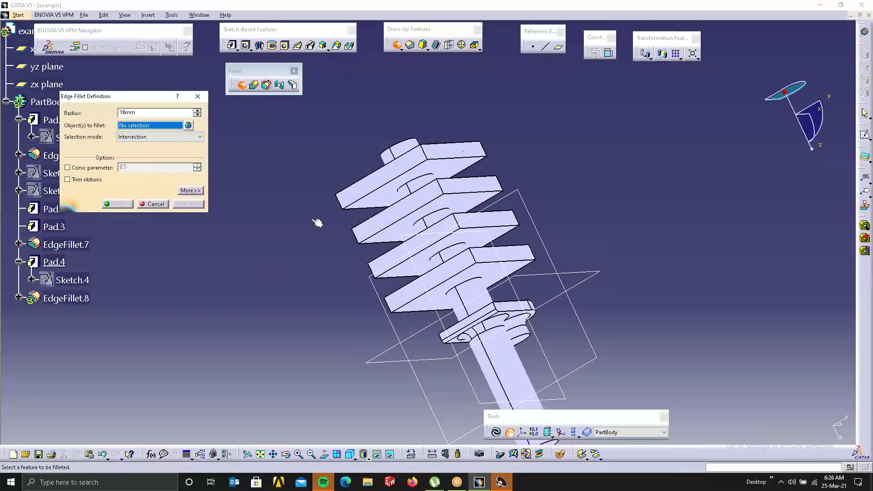
{"action": "middle_click_drag", "start_coordinate": [317, 223], "coordinate": [389, 177]}
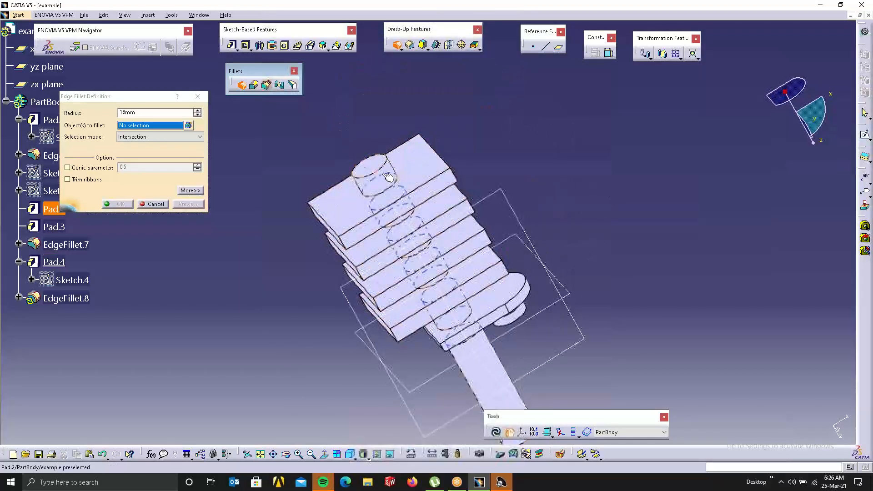
{"action": "left_click", "coordinate": [388, 176]}
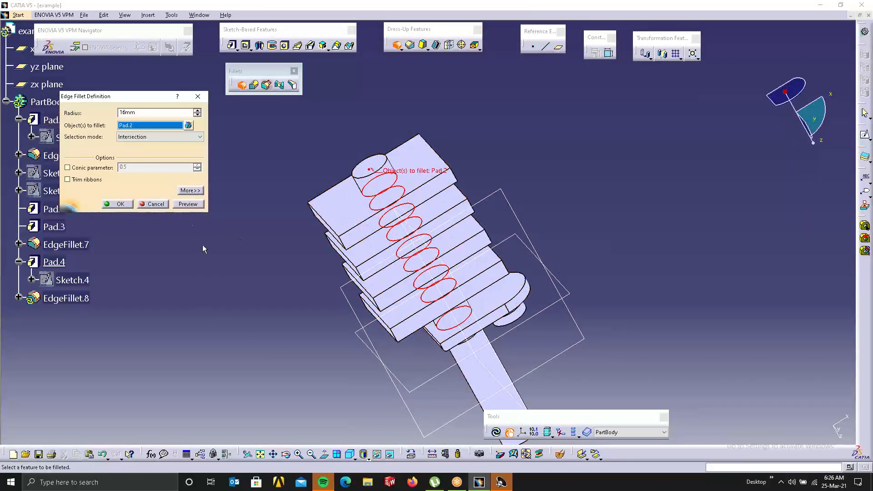
{"action": "left_click", "coordinate": [118, 204]}
Delete the Intersection-mode edge fillet from the part body.
{"action": "left_click", "coordinate": [571, 163]}
{"action": "middle_click_drag", "start_coordinate": [464, 160], "coordinate": [300, 240]}
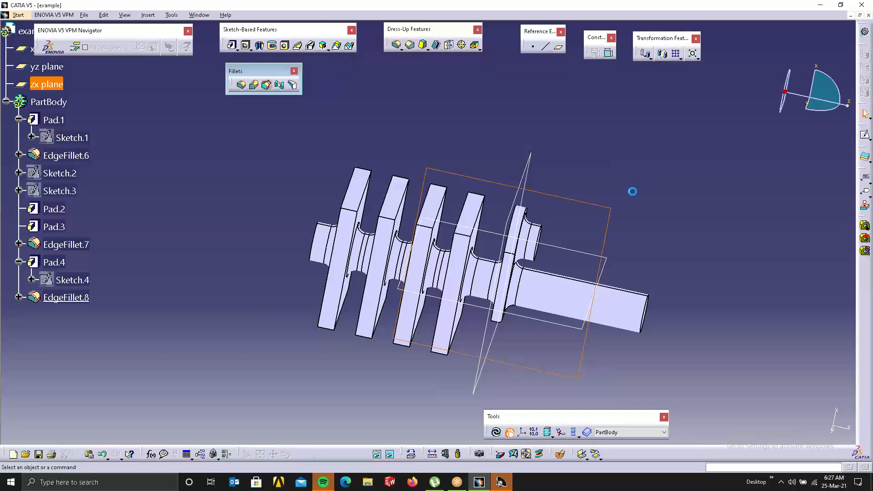
{"action": "right_click", "coordinate": [70, 300]}
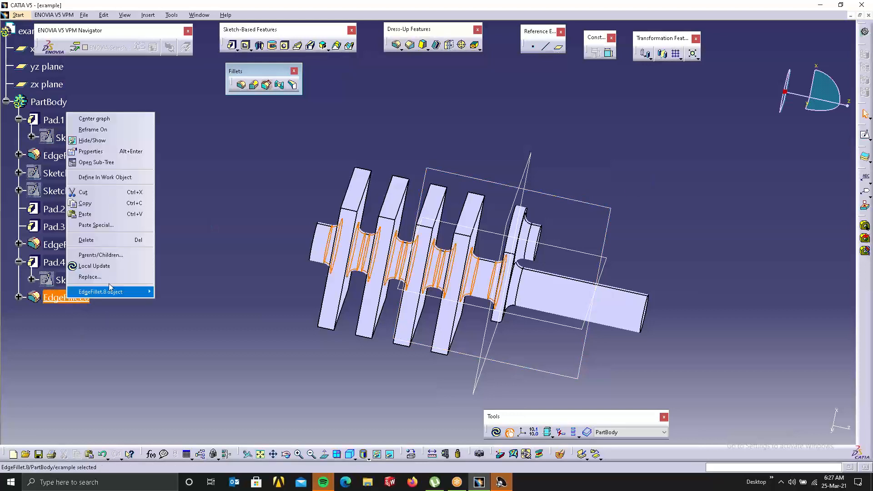
{"action": "left_click", "coordinate": [108, 240]}
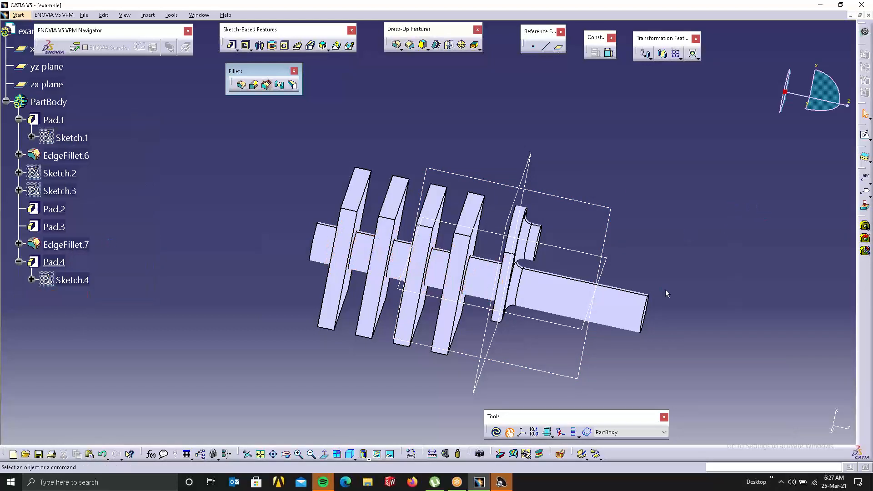
In a new sketch on the zx plane, draw a centered rectangle across the long cylinder near its end opposite the four plates.
{"action": "left_click", "coordinate": [610, 205]}
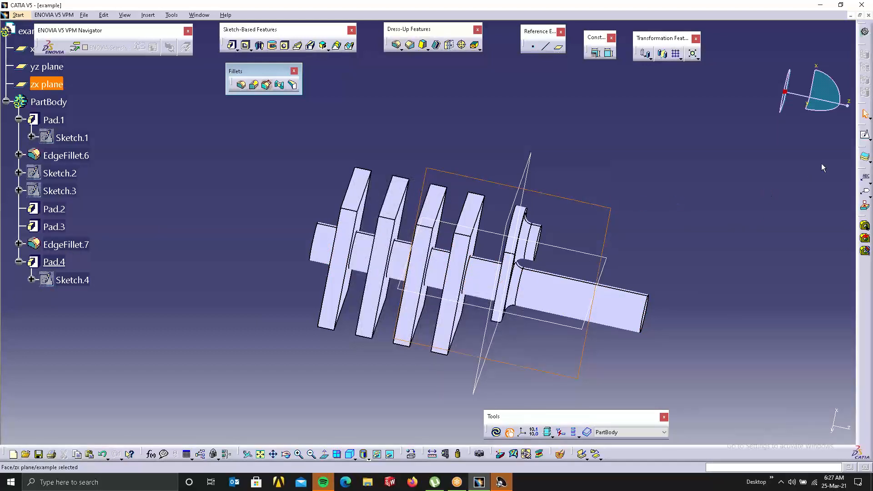
{"action": "left_click", "coordinate": [864, 135]}
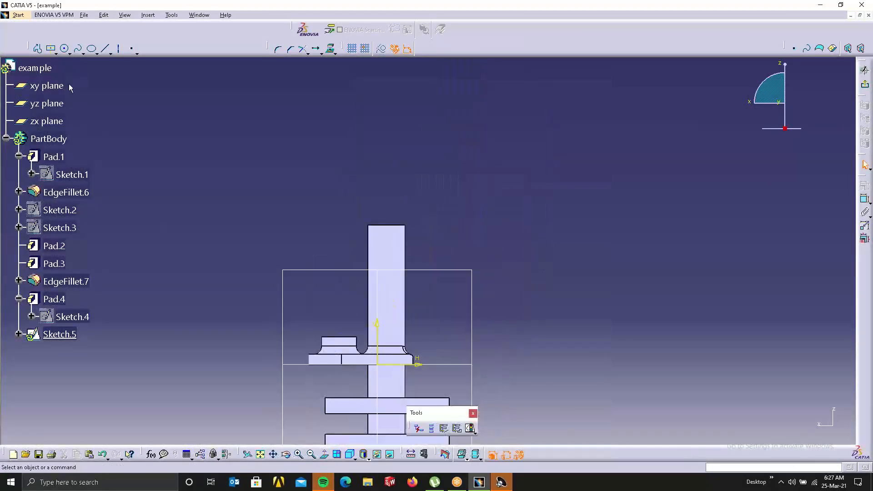
{"action": "left_click", "coordinate": [388, 246]}
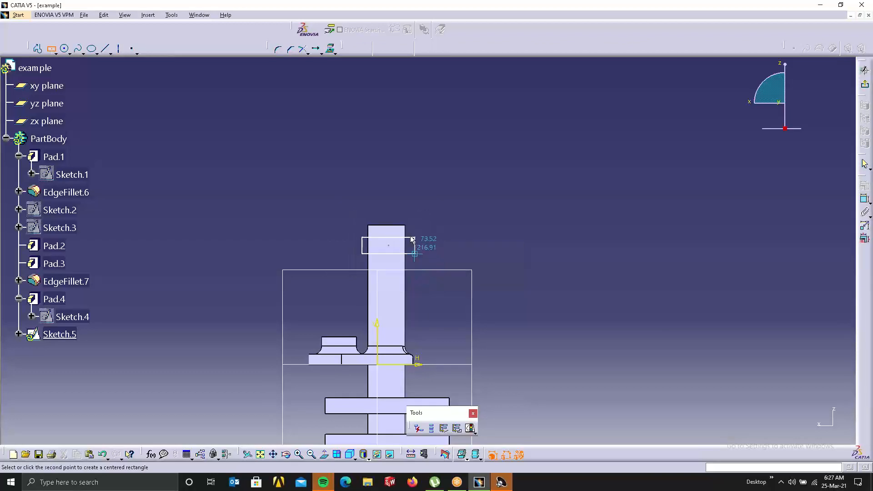
{"action": "left_click", "coordinate": [444, 241]}
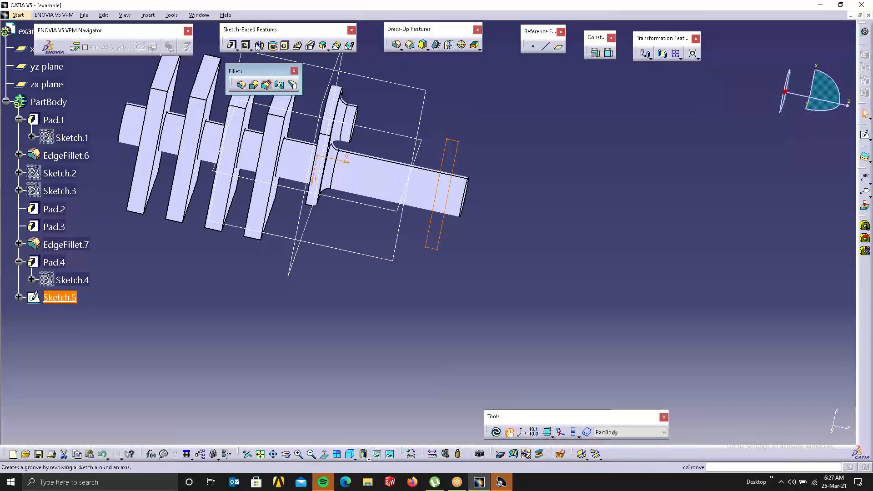
Pad the new rectangle 100 mm with mirrored extent to form a plate across the cylinder's free end.
{"action": "left_click", "coordinate": [232, 46]}
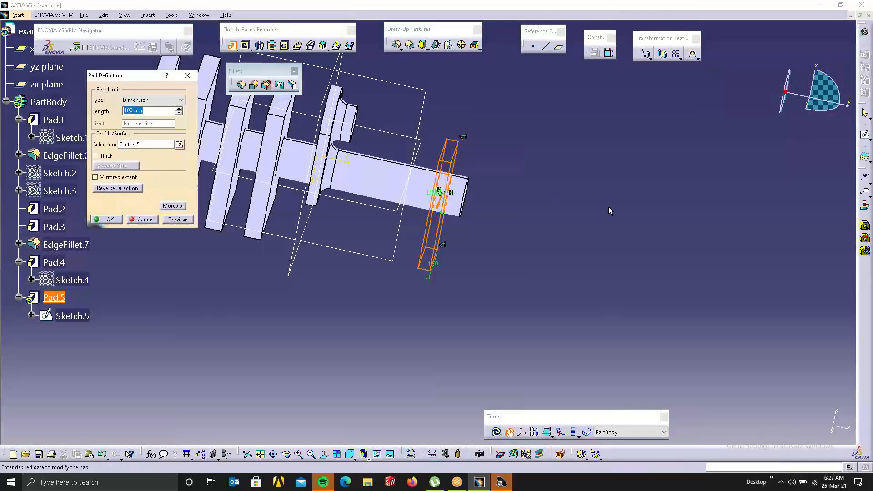
{"action": "mouse_move", "coordinate": [608, 206]}
{"action": "middle_mouse_down"}
{"action": "mouse_move", "coordinate": [585, 219]}
{"action": "mouse_move", "coordinate": [420, 221]}
{"action": "middle_mouse_up"}
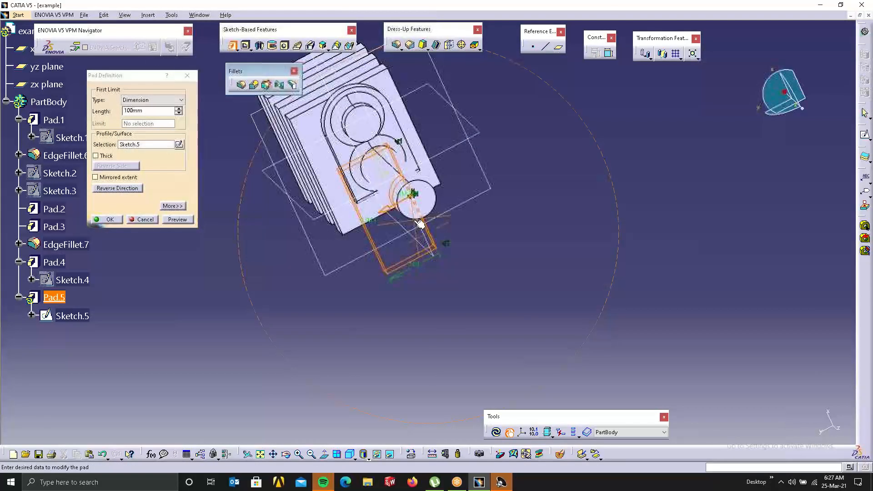
{"action": "left_click", "coordinate": [128, 178]}
{"action": "left_click", "coordinate": [110, 220]}
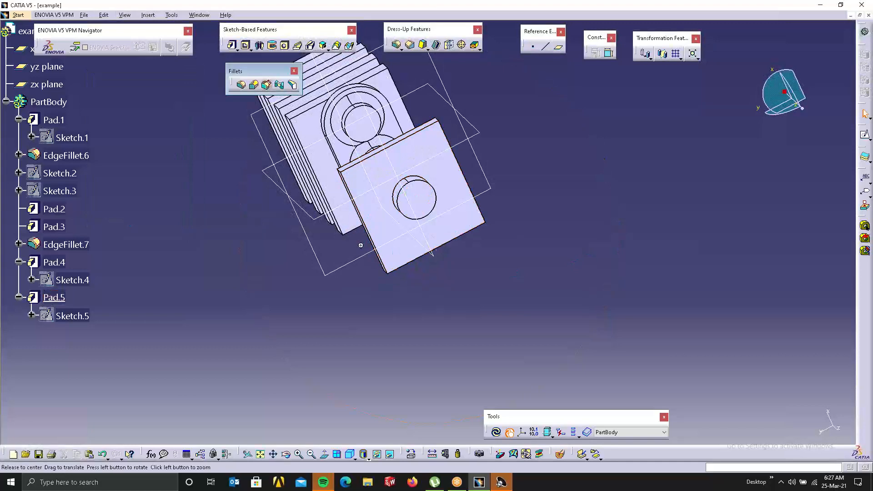
Start a new edge fillet and set its selection mode to Intersection with selected features.
{"action": "middle_click_drag", "start_coordinate": [572, 257], "coordinate": [561, 230]}
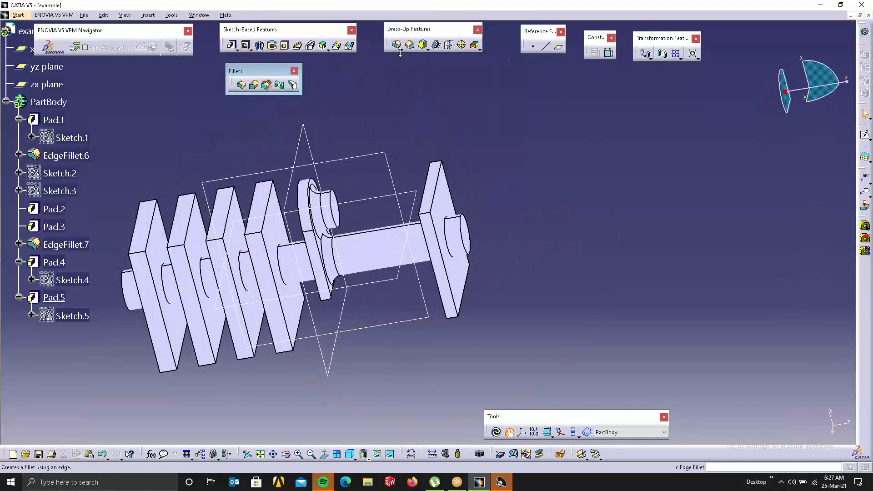
{"action": "left_click", "coordinate": [242, 85]}
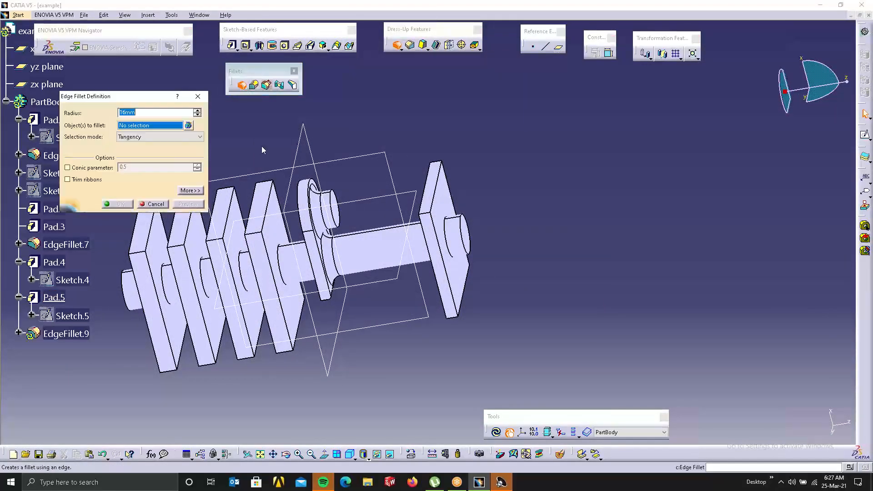
{"action": "left_click", "coordinate": [160, 137]}
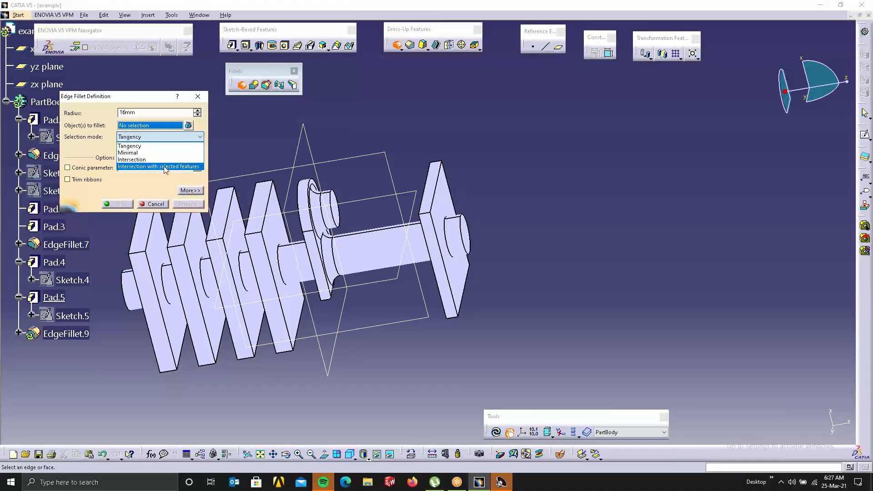
{"action": "left_click", "coordinate": [164, 166]}
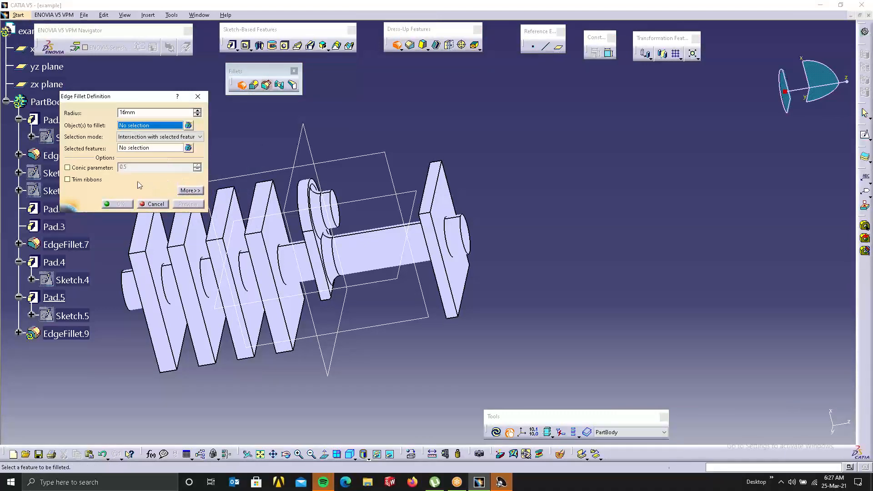
{"action": "middle_click_drag", "start_coordinate": [409, 188], "coordinate": [606, 167]}
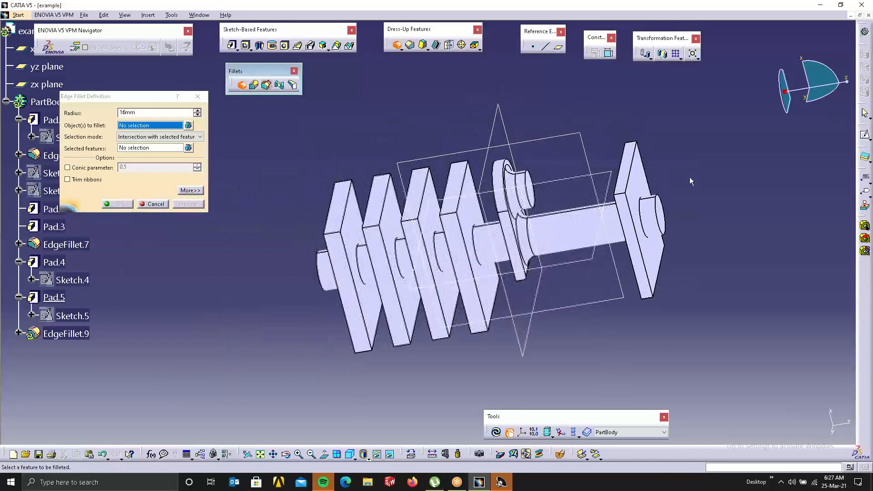
{"action": "left_click", "coordinate": [630, 185]}
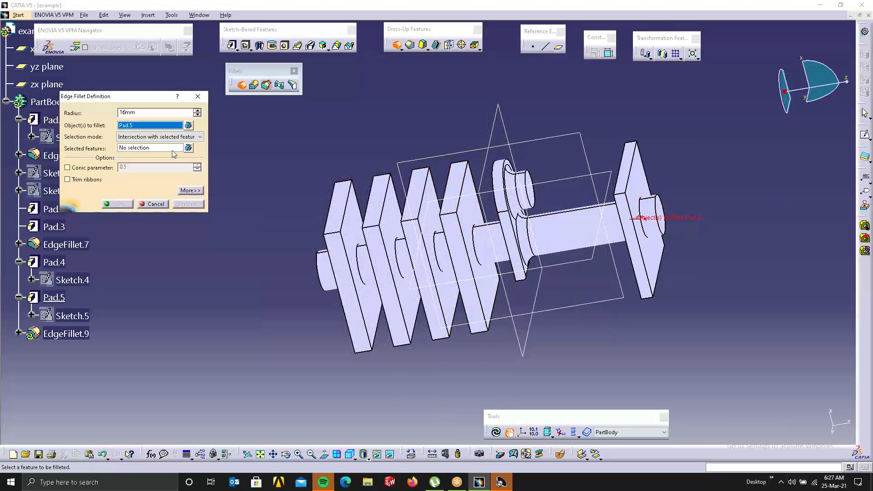
{"action": "left_click", "coordinate": [579, 234]}
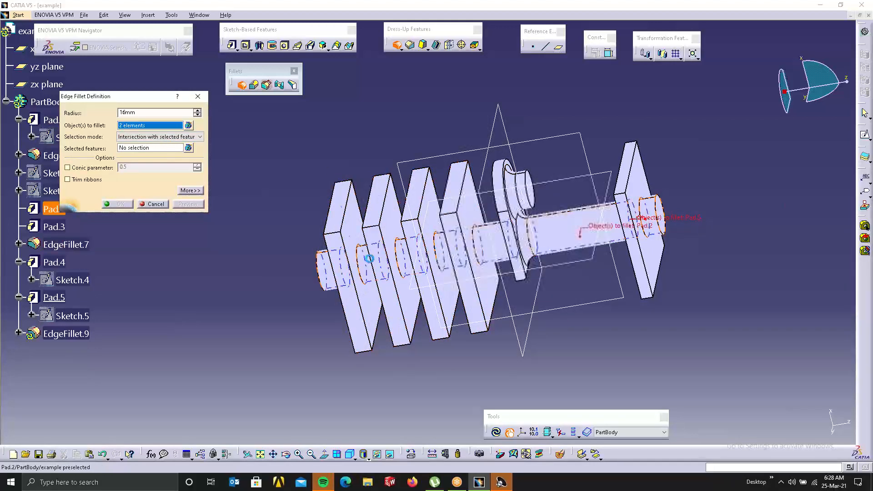
{"action": "right_click", "coordinate": [159, 130]}
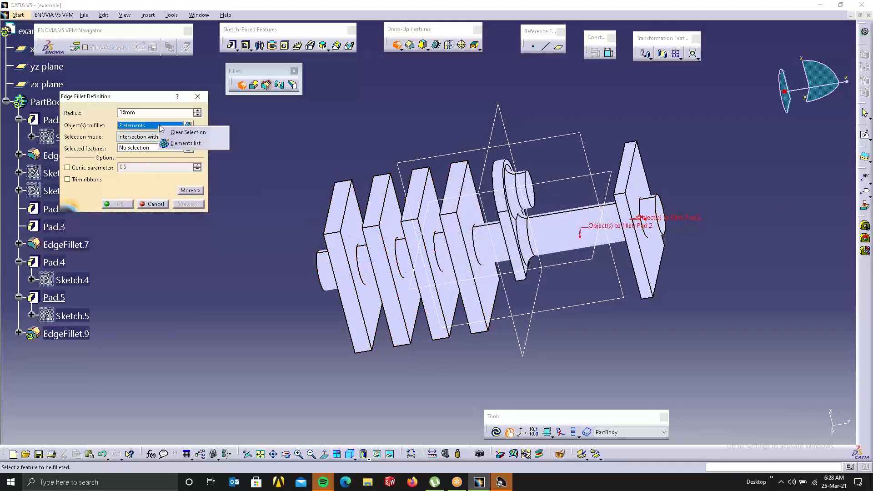
{"action": "left_click", "coordinate": [183, 139]}
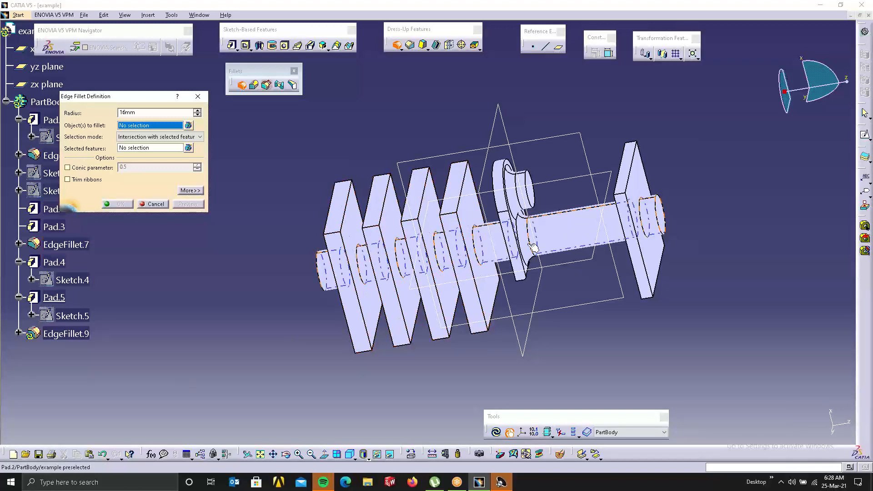
Fillet the long cylinder with a 16 mm radius only where it intersects the new end plate, chosen as the selected feature.
{"action": "left_click", "coordinate": [548, 231]}
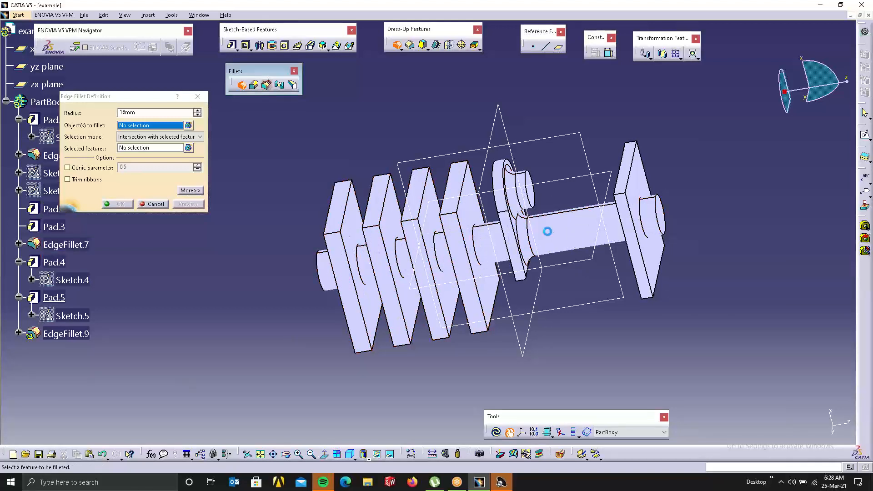
{"action": "left_click", "coordinate": [149, 149]}
{"action": "left_click", "coordinate": [645, 174]}
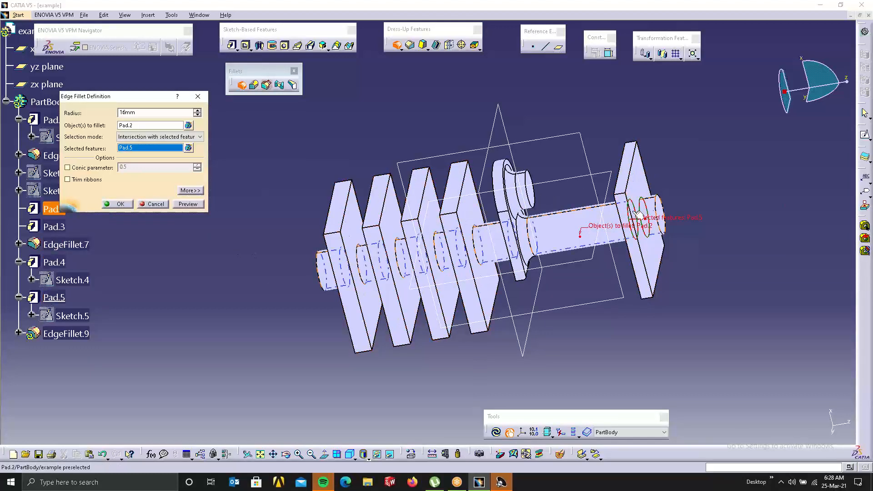
{"action": "left_click", "coordinate": [117, 204]}
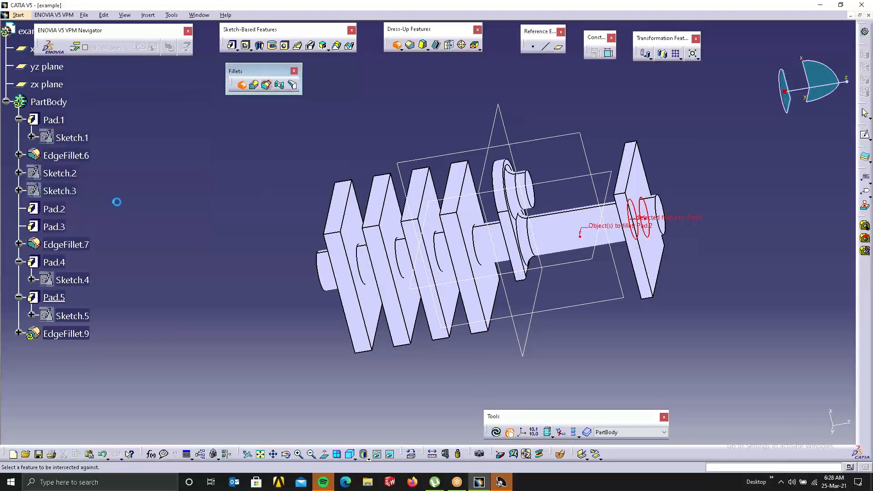
{"action": "middle_click_drag", "start_coordinate": [555, 195], "coordinate": [675, 190]}
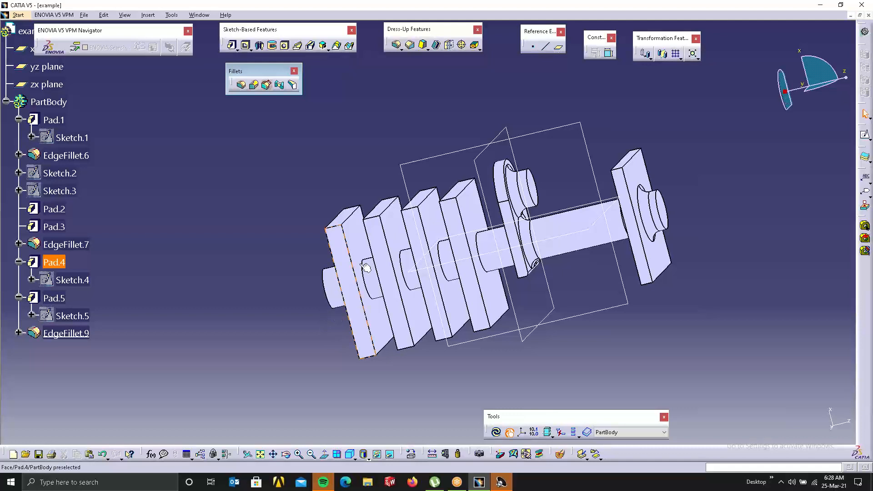
{"action": "left_click", "coordinate": [241, 86]}
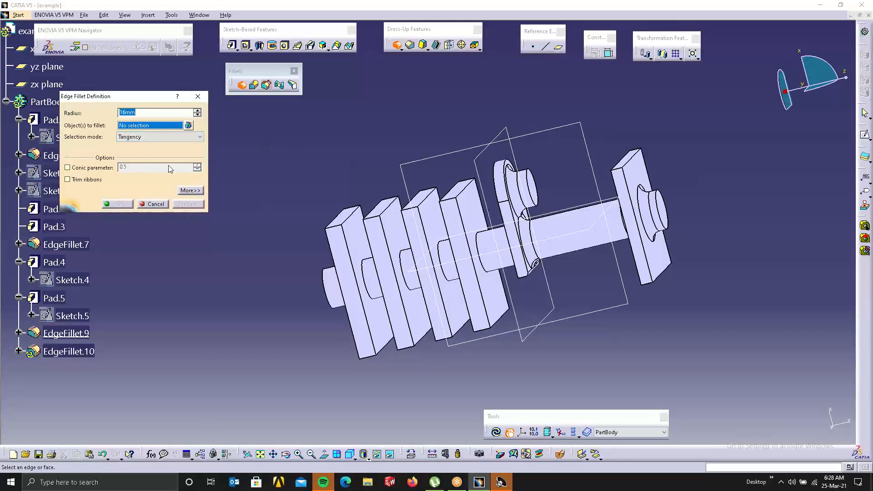
{"action": "left_click", "coordinate": [188, 191]}
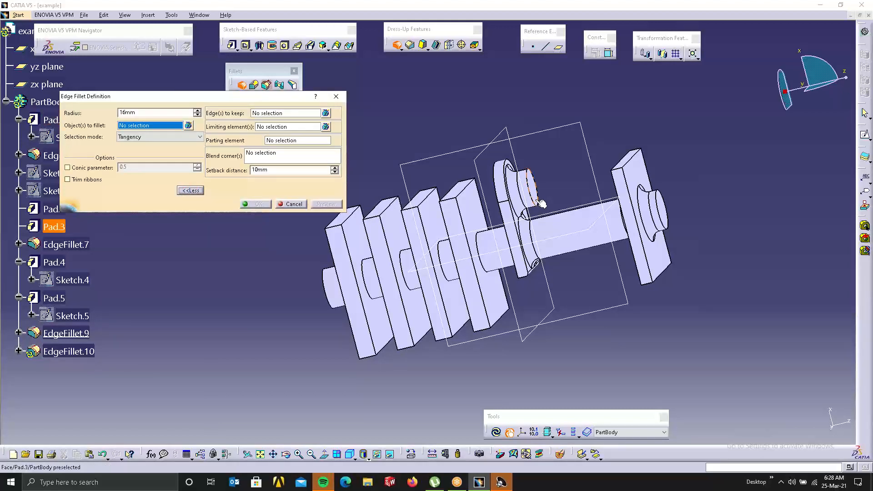
{"action": "middle_click_drag", "start_coordinate": [579, 192], "coordinate": [513, 239]}
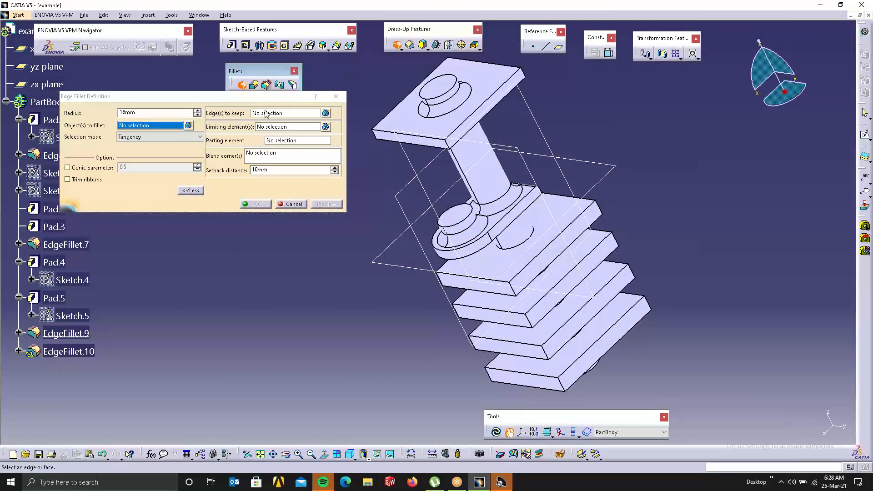
{"action": "left_click", "coordinate": [291, 204]}
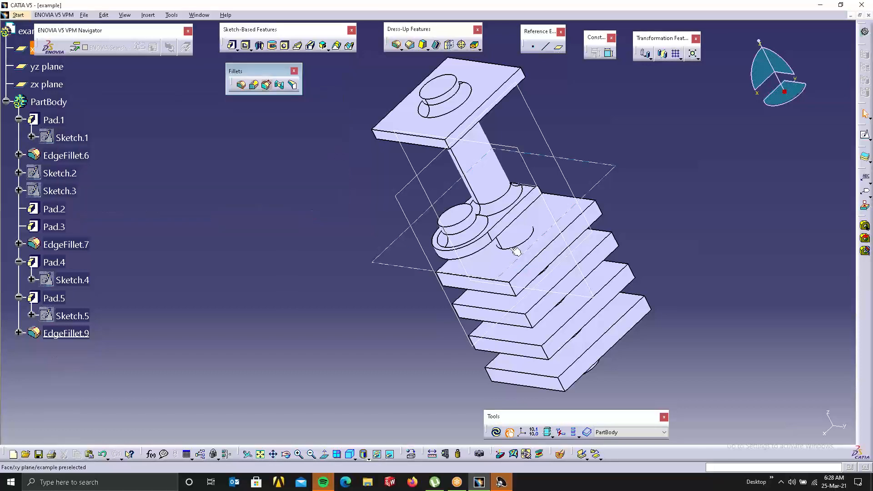
Try radii of 20 mm and 23 mm on the existing trimmed-ribbons fillet around the two cylinders, and discard the edit.
{"action": "double_click", "coordinate": [473, 231]}
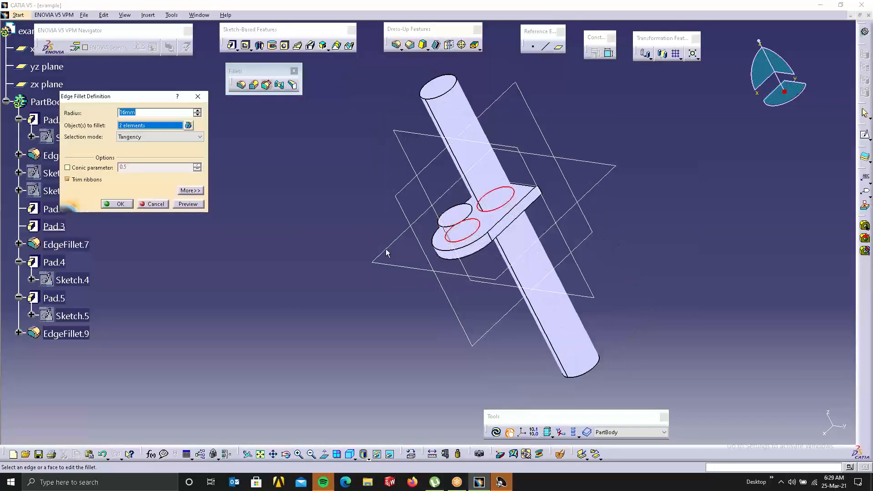
{"action": "left_click", "coordinate": [197, 112]}
{"action": "left_click", "coordinate": [190, 203]}
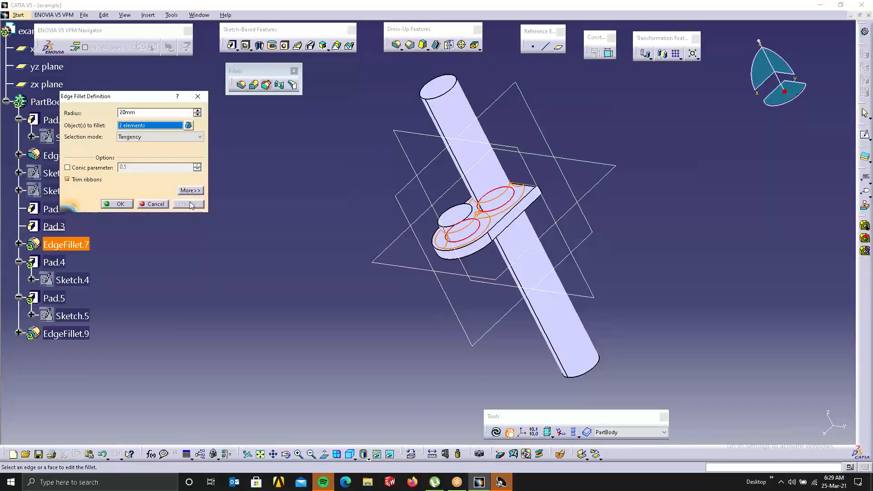
{"action": "middle_click_drag", "start_coordinate": [499, 186], "coordinate": [456, 291]}
{"action": "middle_click_drag", "start_coordinate": [470, 163], "coordinate": [445, 181]}
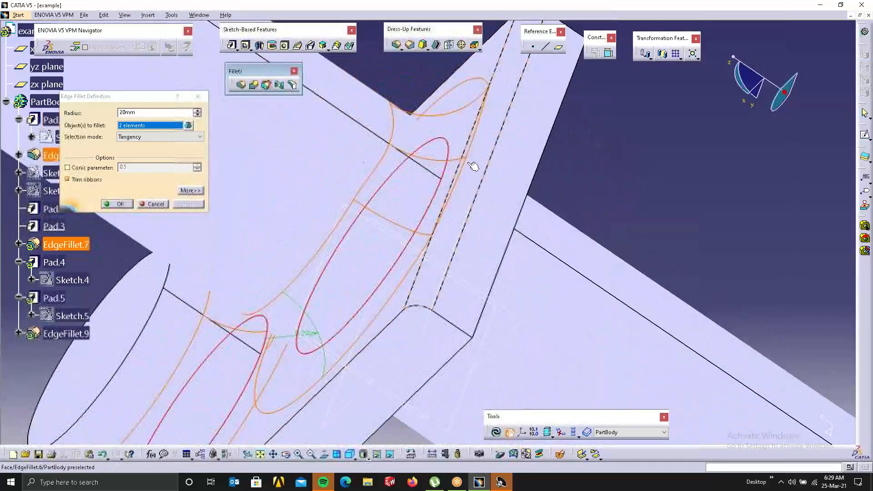
{"action": "left_click", "coordinate": [197, 111]}
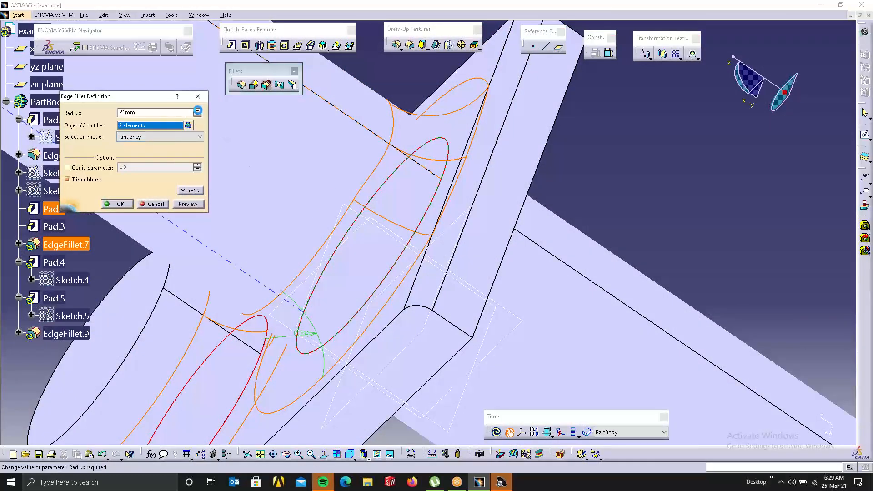
{"action": "middle_click_drag", "start_coordinate": [321, 188], "coordinate": [427, 264]}
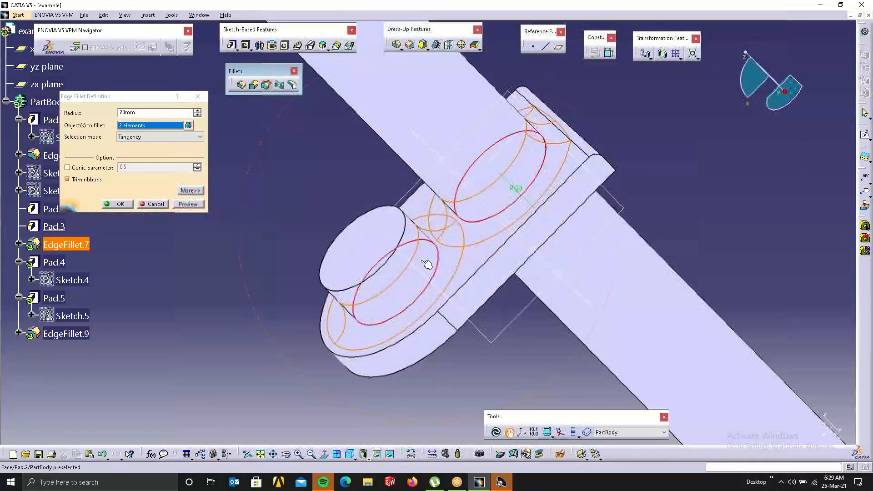
{"action": "left_click", "coordinate": [155, 204]}
{"action": "middle_click_drag", "start_coordinate": [530, 230], "coordinate": [406, 213]}
{"action": "right_click", "coordinate": [406, 212]}
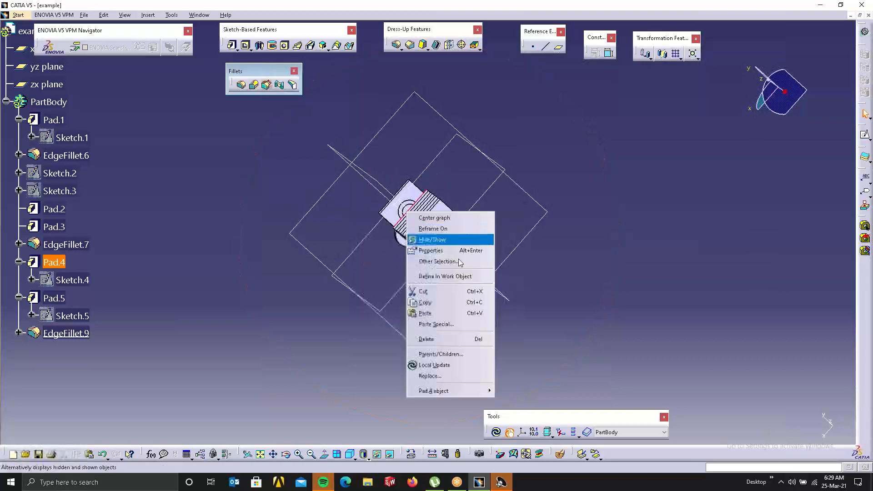
{"action": "left_click", "coordinate": [640, 201]}
In a new sketch on the end plate's outer face, draw a circle of about 19 mm radius near a corner and shift it slightly inward.
{"action": "middle_click_drag", "start_coordinate": [376, 178], "coordinate": [485, 201]}
{"action": "middle_click_drag", "start_coordinate": [468, 252], "coordinate": [576, 393]}
{"action": "left_click", "coordinate": [360, 316]}
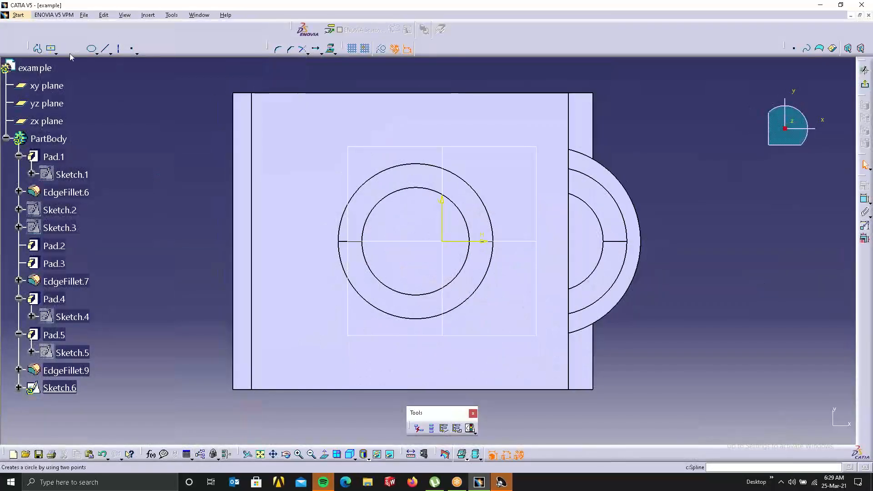
{"action": "left_click", "coordinate": [65, 48]}
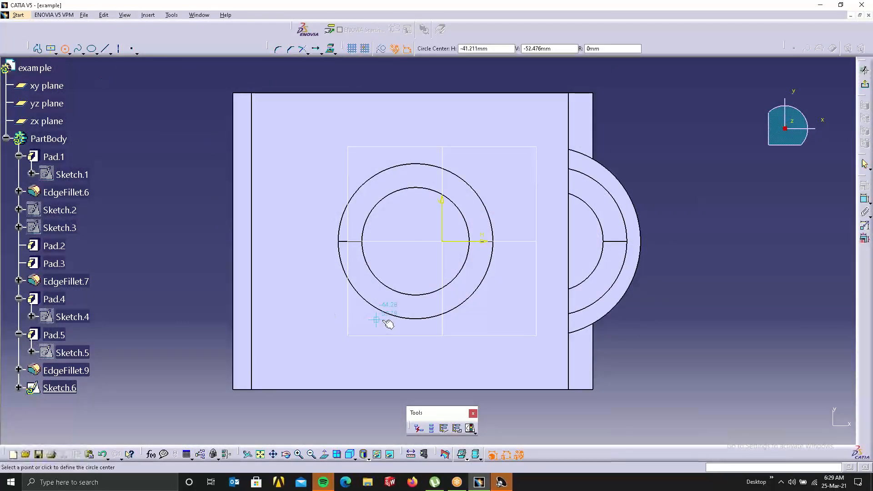
{"action": "left_click", "coordinate": [284, 349]}
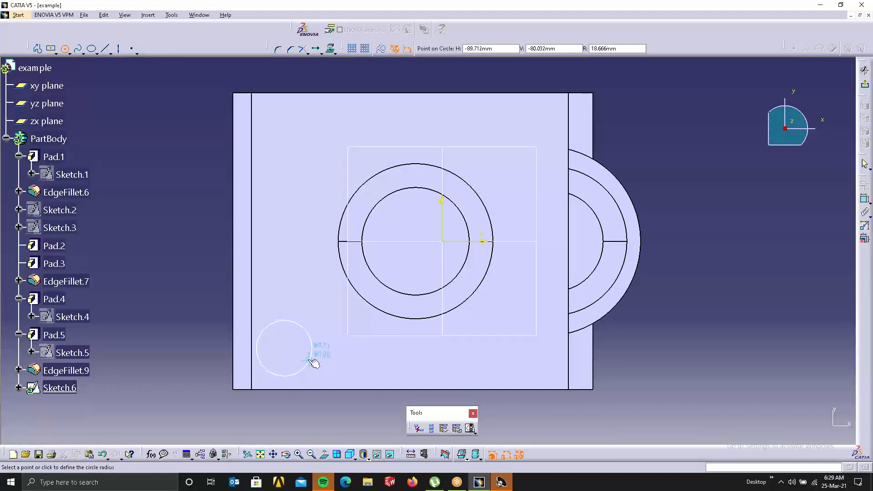
{"action": "left_click", "coordinate": [309, 361]}
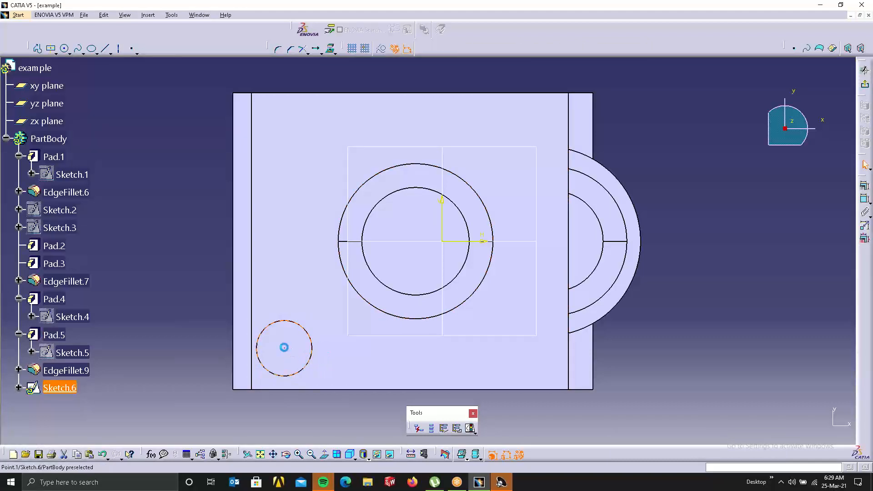
{"action": "mouse_move", "coordinate": [297, 346]}
{"action": "left_mouse_down"}
{"action": "mouse_move", "coordinate": [314, 352]}
{"action": "mouse_move", "coordinate": [303, 349]}
{"action": "left_mouse_up"}
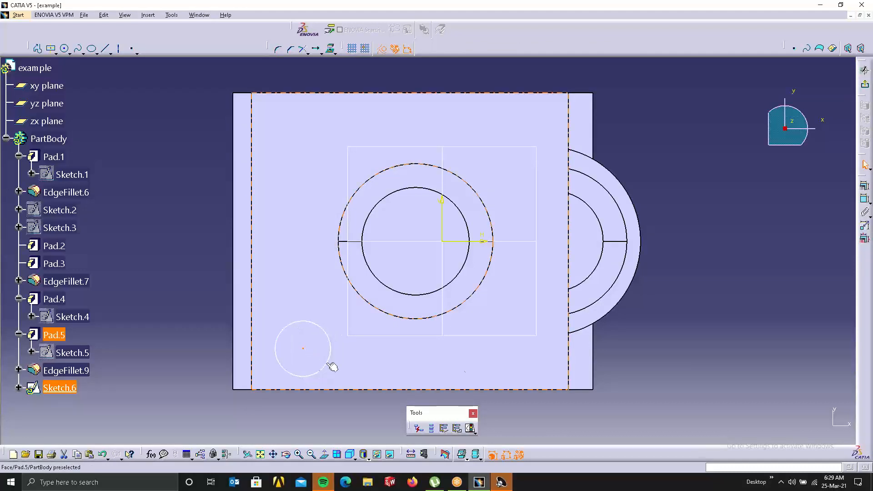
{"action": "left_click", "coordinate": [865, 86]}
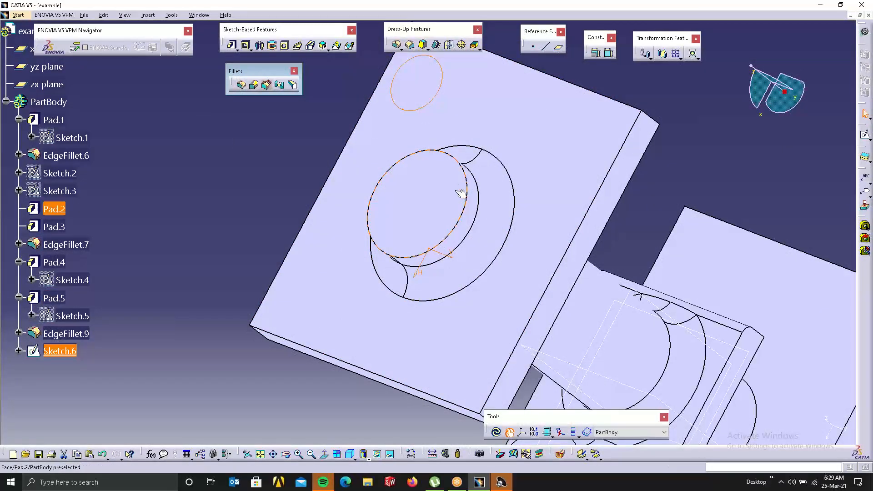
Pad the corner circle 100 mm outward from the end plate.
{"action": "middle_click_drag", "start_coordinate": [461, 222], "coordinate": [454, 235]}
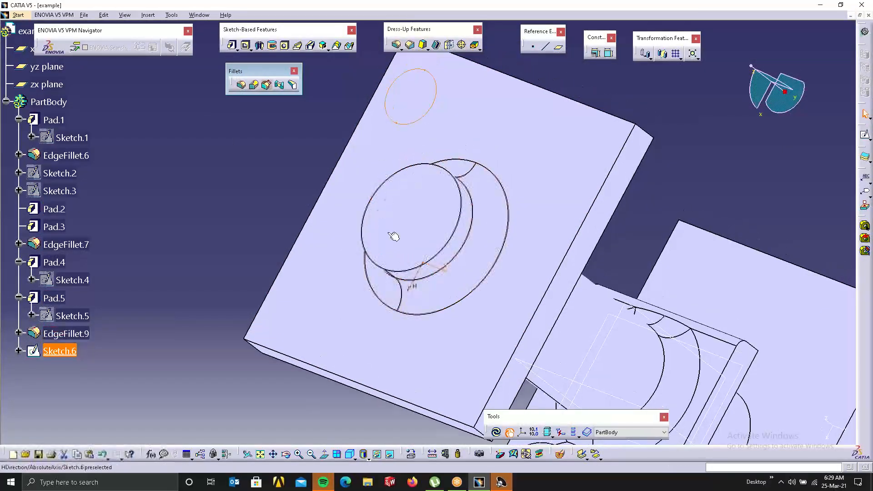
{"action": "left_click", "coordinate": [233, 46]}
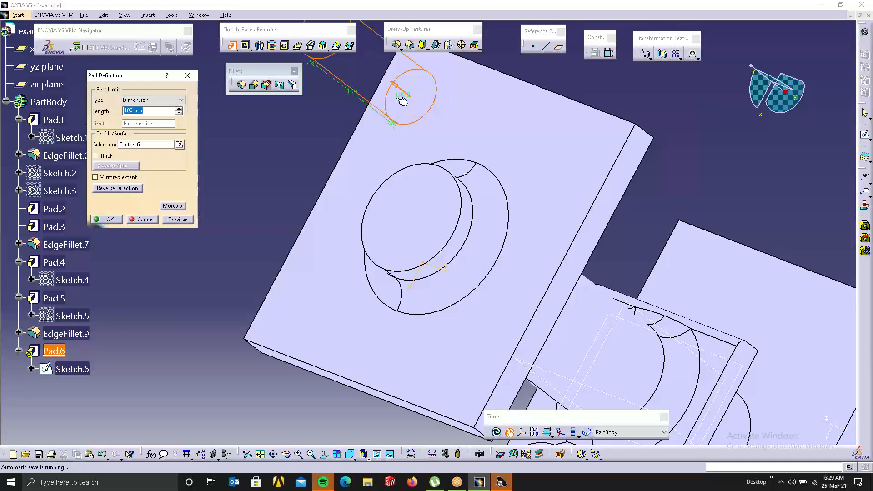
{"action": "left_click", "coordinate": [109, 220]}
{"action": "middle_click_drag", "start_coordinate": [487, 143], "coordinate": [526, 127]}
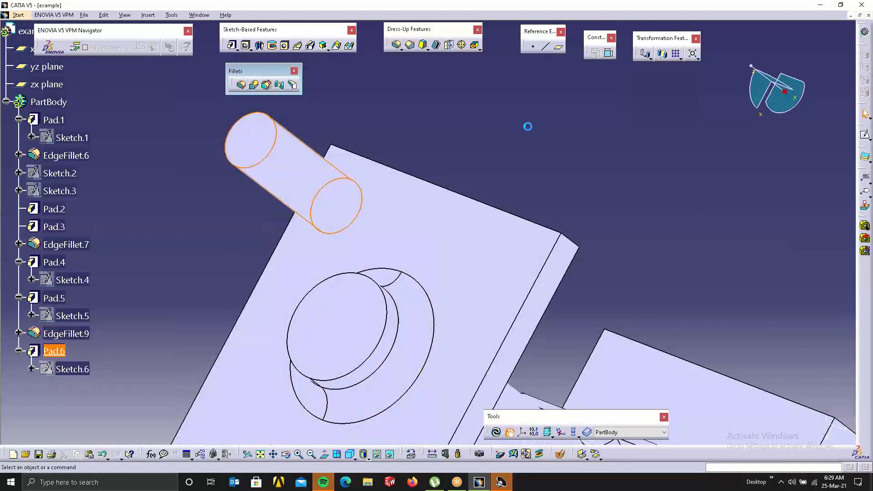
Fillet the corner cylinder's base edge on the end plate with a 28 mm radius.
{"action": "left_click", "coordinate": [397, 45]}
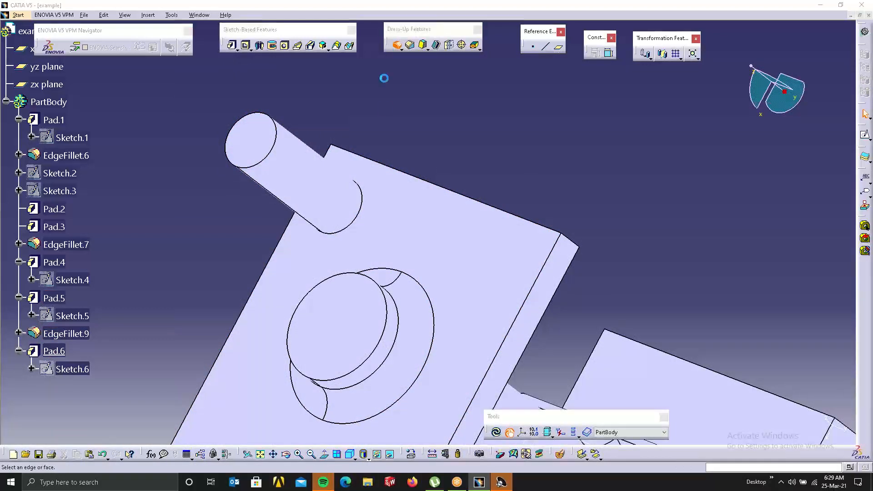
{"action": "left_click", "coordinate": [362, 184]}
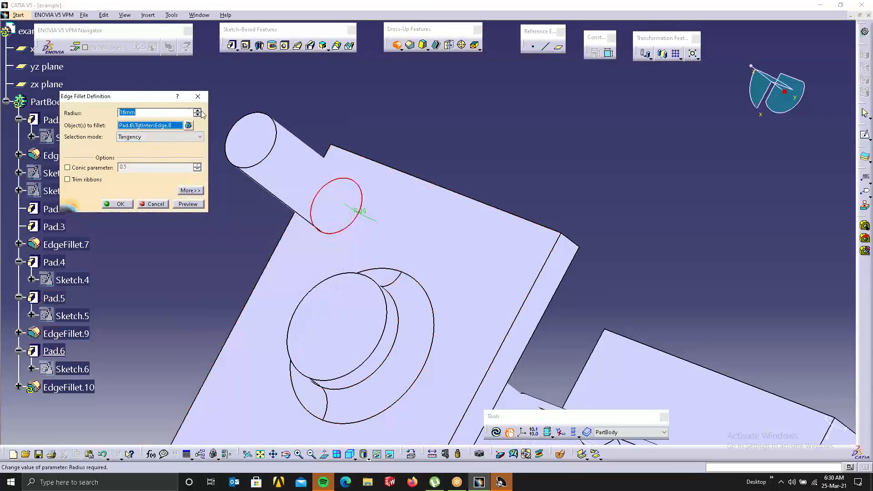
{"action": "left_click", "coordinate": [192, 204]}
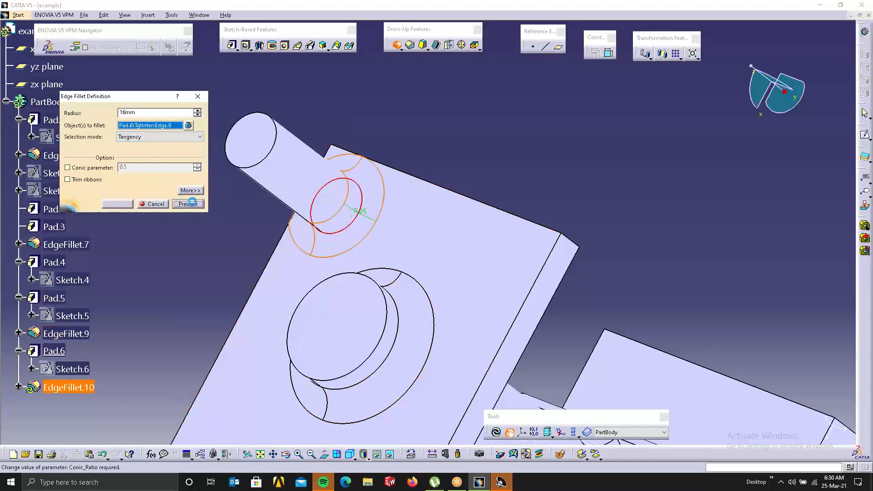
{"action": "left_click", "coordinate": [199, 111]}
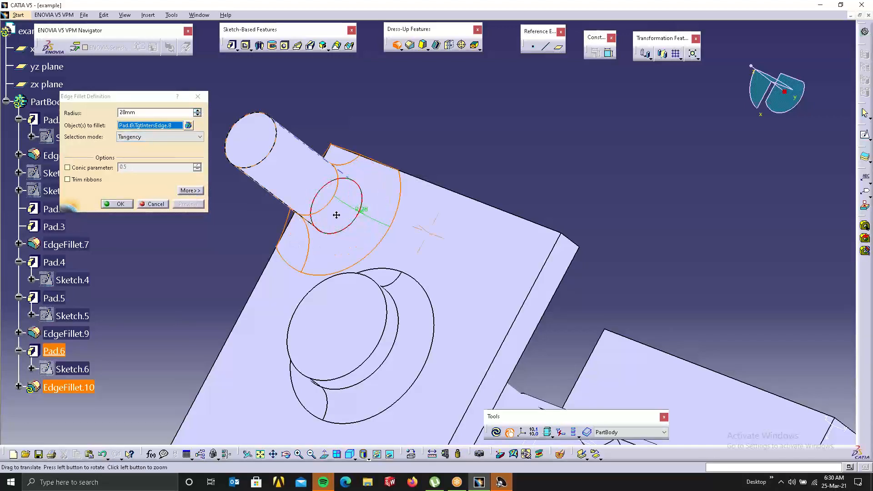
{"action": "middle_click_drag", "start_coordinate": [336, 211], "coordinate": [769, 34]}
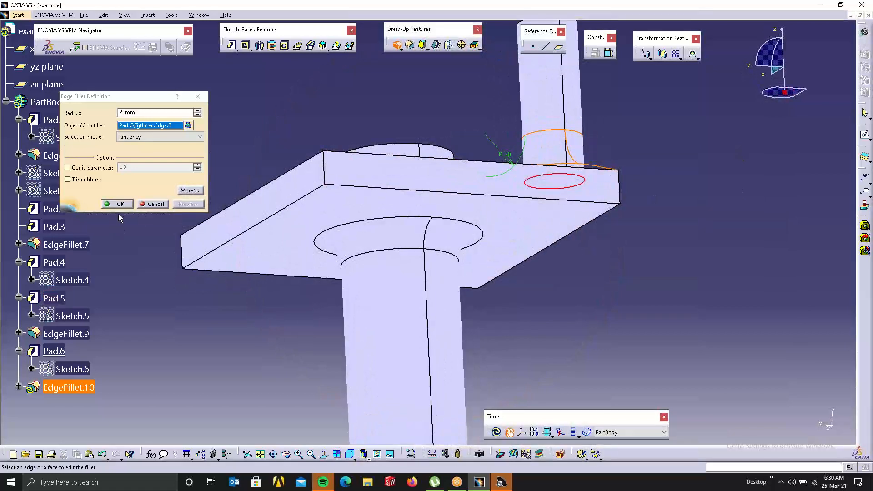
{"action": "left_click", "coordinate": [125, 203]}
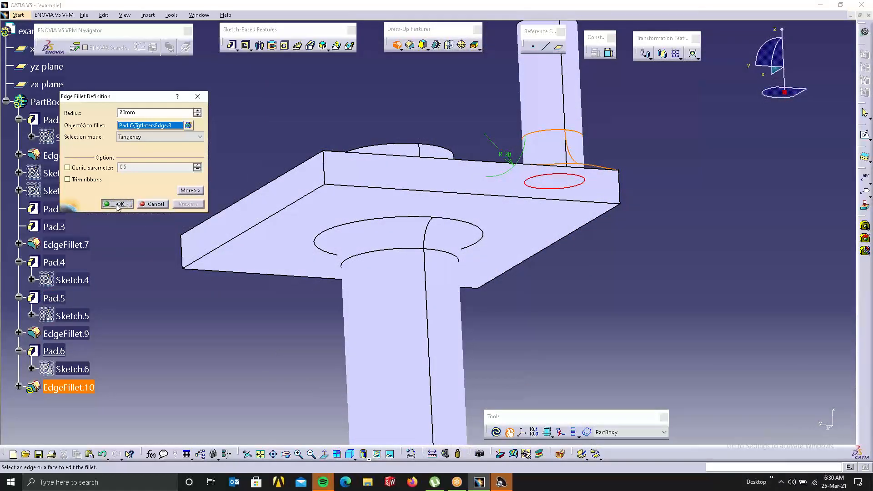
Edit the corner cylinder's fillet and set the two adjacent outer-face edges of the plate as edges to keep.
{"action": "middle_click_drag", "start_coordinate": [485, 181], "coordinate": [291, 205]}
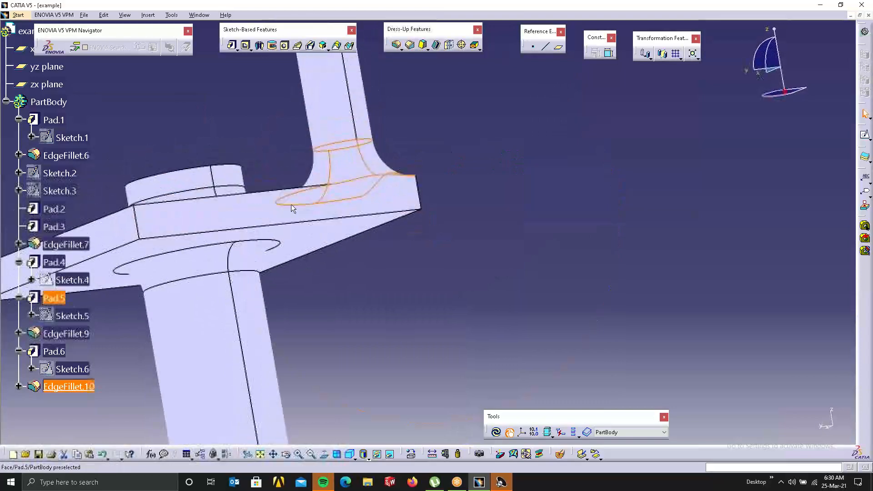
{"action": "middle_click_drag", "start_coordinate": [432, 206], "coordinate": [405, 214]}
{"action": "double_click", "coordinate": [376, 121]}
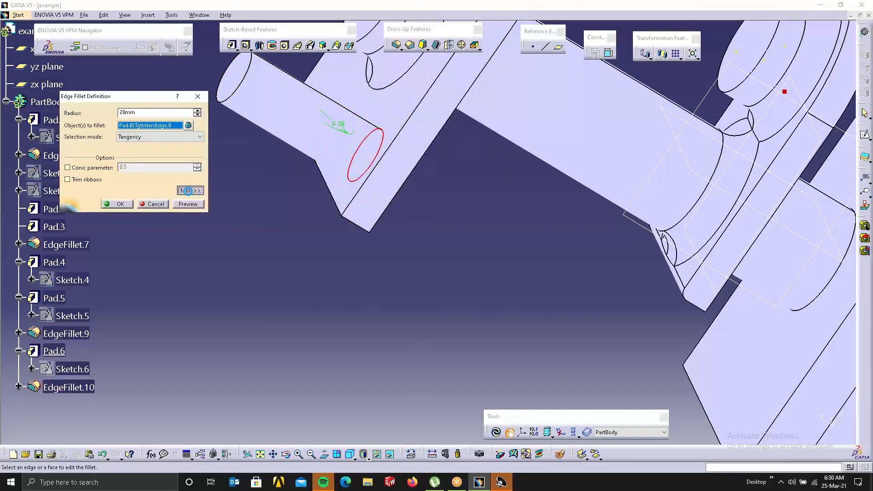
{"action": "left_click", "coordinate": [188, 190]}
{"action": "left_click", "coordinate": [258, 115]}
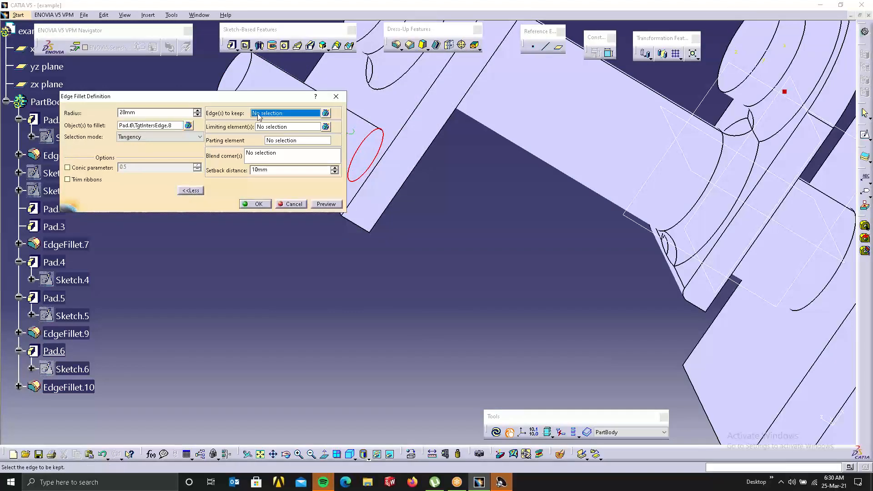
{"action": "left_click", "coordinate": [418, 118]}
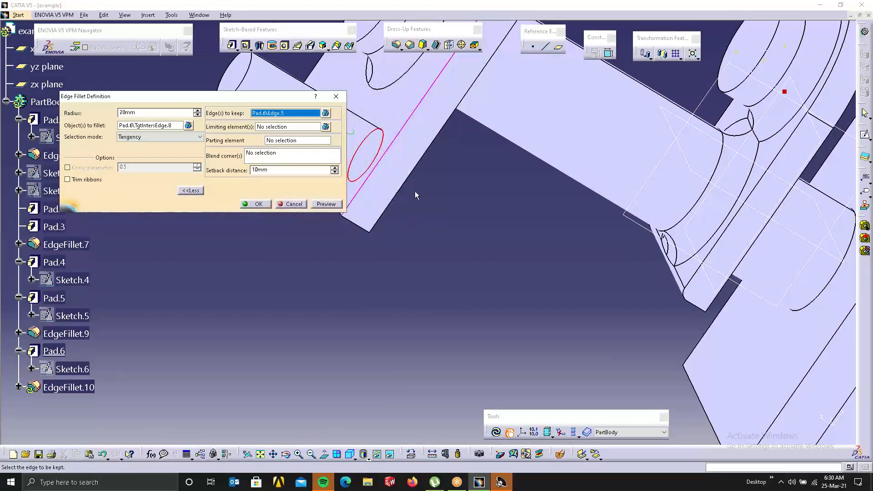
{"action": "middle_click_drag", "start_coordinate": [414, 191], "coordinate": [429, 281]}
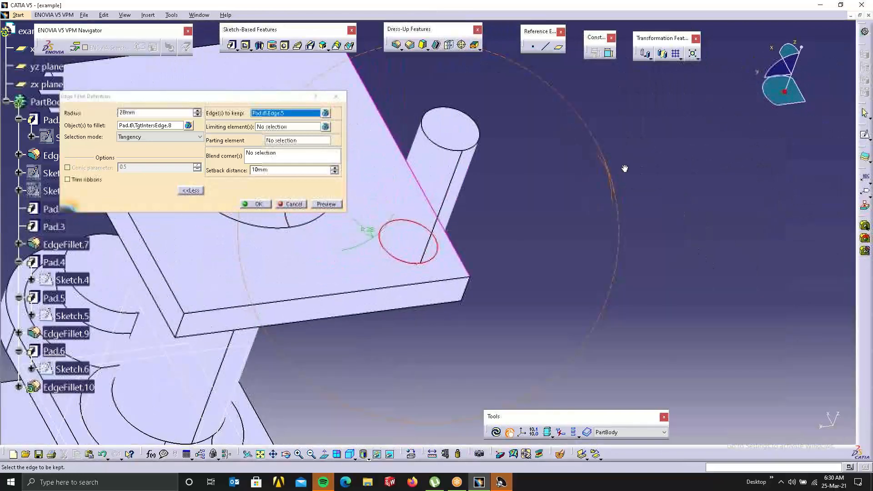
{"action": "left_click", "coordinate": [432, 281]}
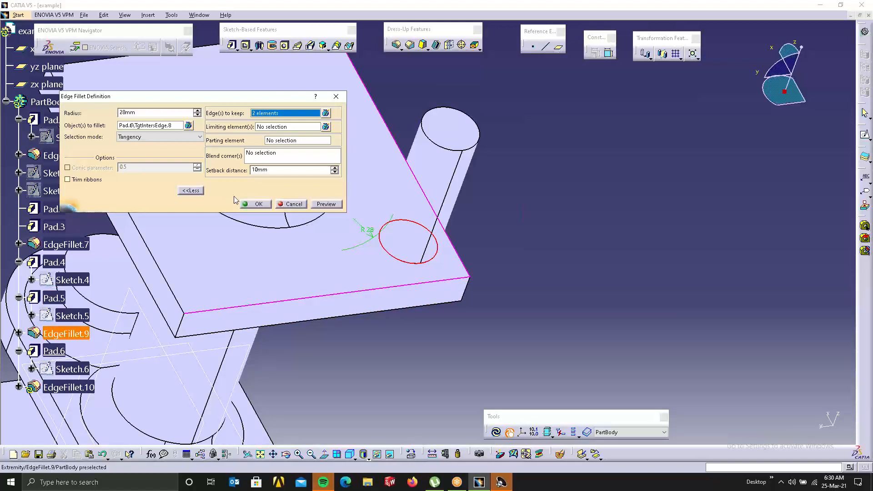
{"action": "left_click", "coordinate": [267, 206]}
Set up a 28 mm fillet on the end plate's outer-face edge farthest from the corner cylinder, limit it at that edge's midpoint, and preview it.
{"action": "middle_click_drag", "start_coordinate": [503, 250], "coordinate": [387, 263]}
{"action": "middle_click_drag", "start_coordinate": [314, 275], "coordinate": [487, 245]}
{"action": "middle_click_drag", "start_coordinate": [337, 326], "coordinate": [520, 341]}
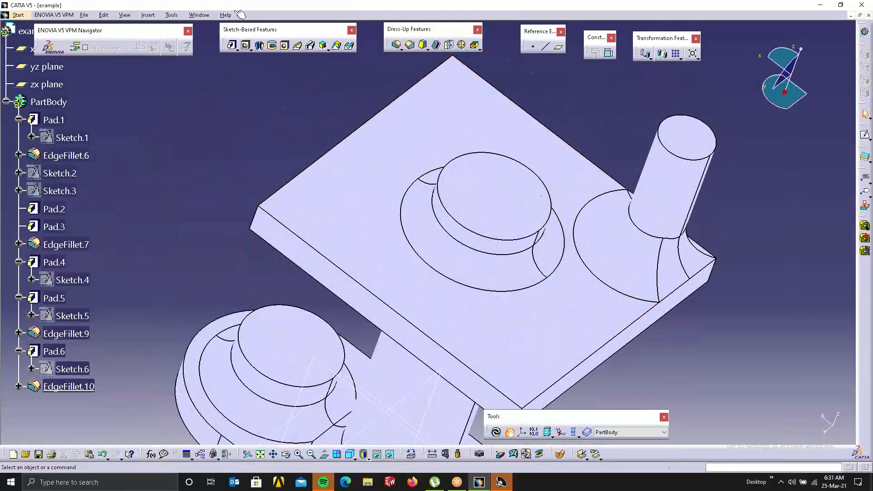
{"action": "left_click", "coordinate": [396, 45]}
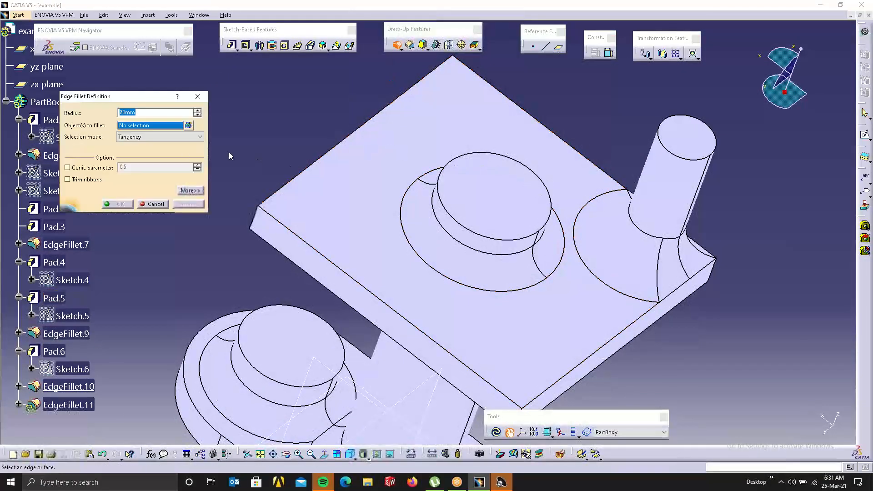
{"action": "left_click", "coordinate": [190, 190]}
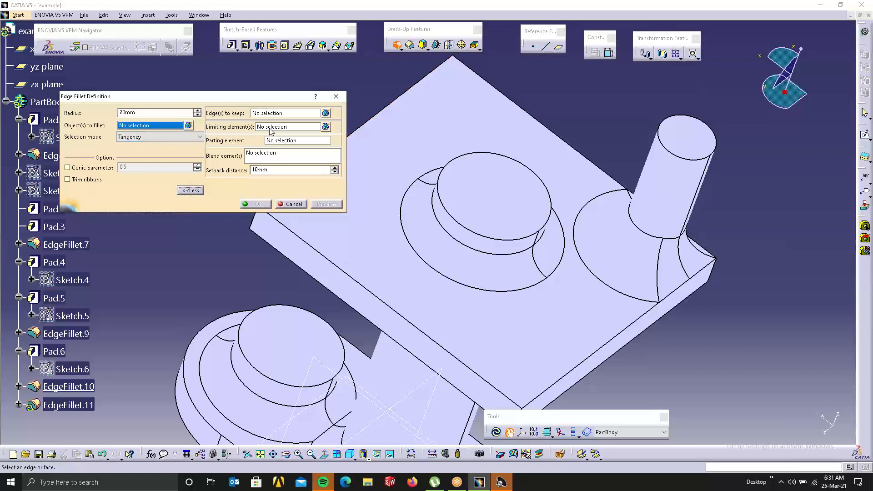
{"action": "left_click", "coordinate": [397, 108]}
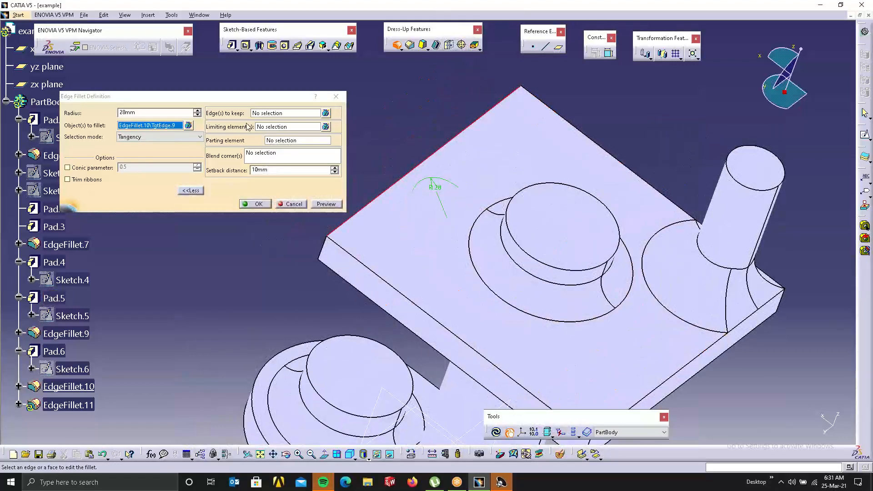
{"action": "left_click", "coordinate": [268, 128]}
{"action": "right_click", "coordinate": [268, 128]}
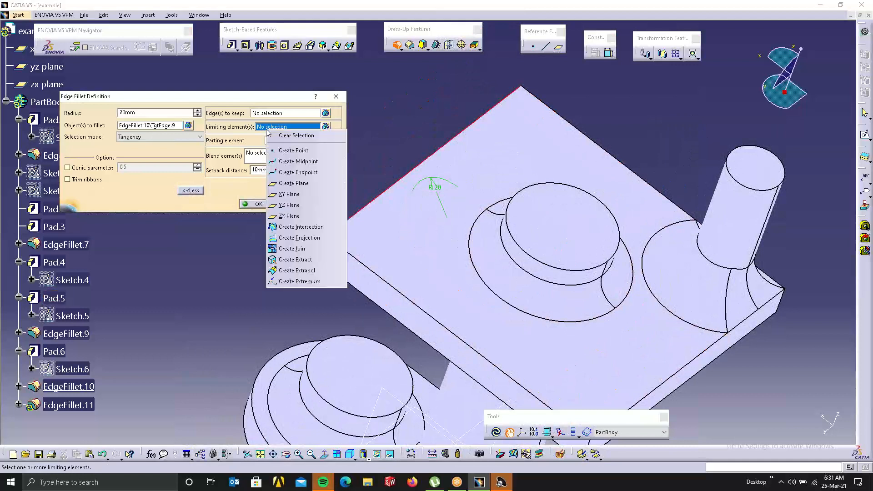
{"action": "left_click", "coordinate": [293, 160]}
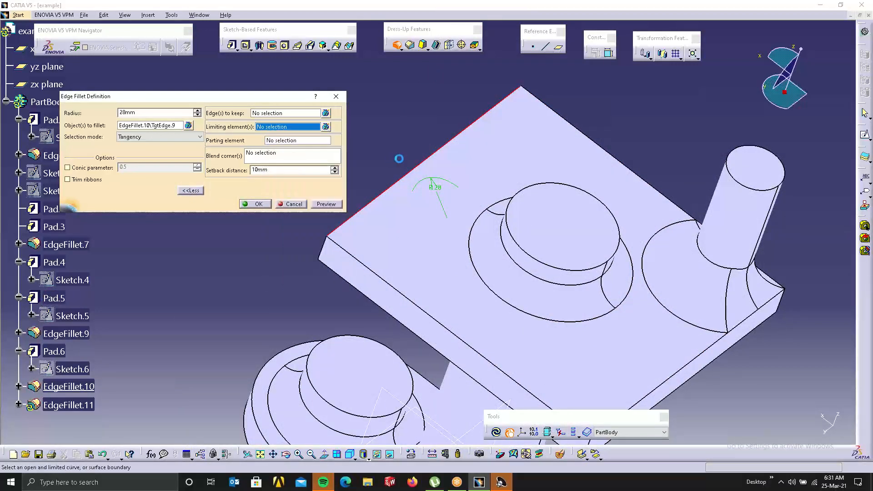
{"action": "left_click", "coordinate": [425, 161]}
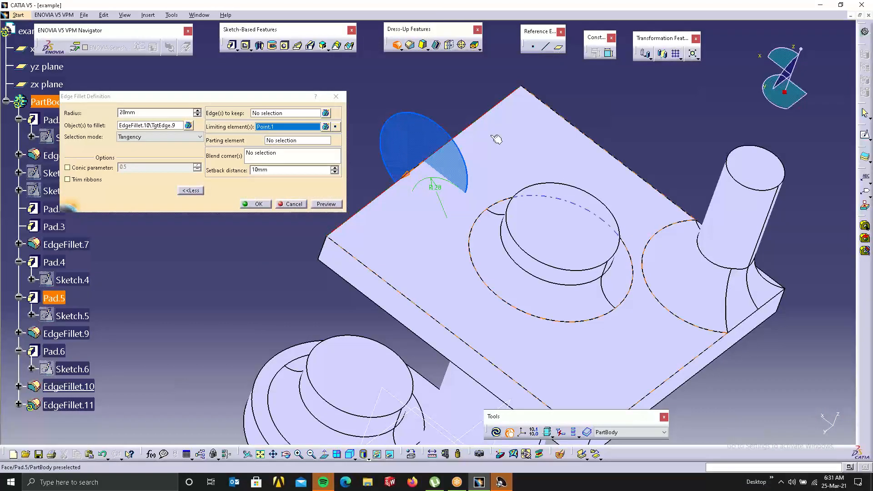
{"action": "left_click", "coordinate": [336, 205]}
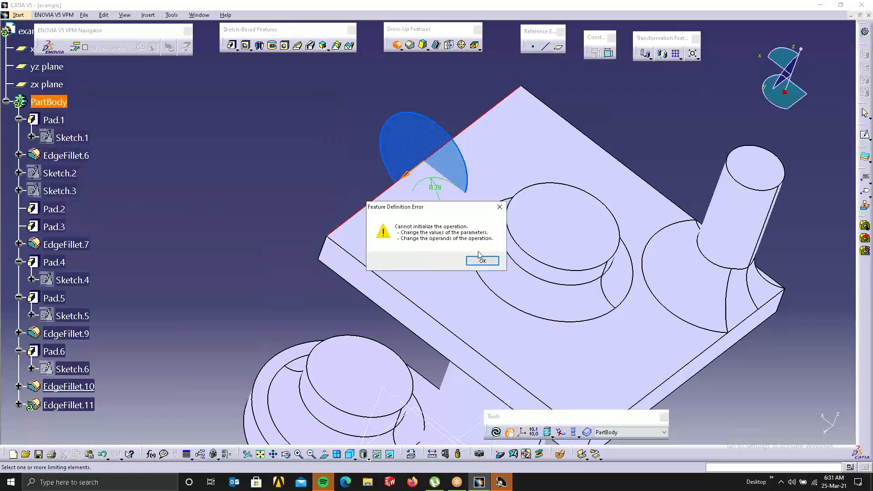
{"action": "left_click", "coordinate": [482, 261]}
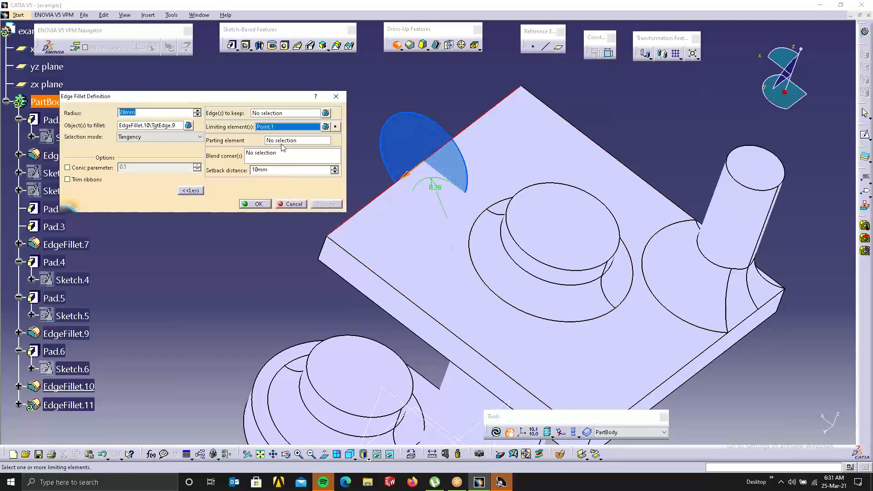
Create a plane offset 85 mm from the zx plane as the fillet's parting element.
{"action": "left_click", "coordinate": [287, 140]}
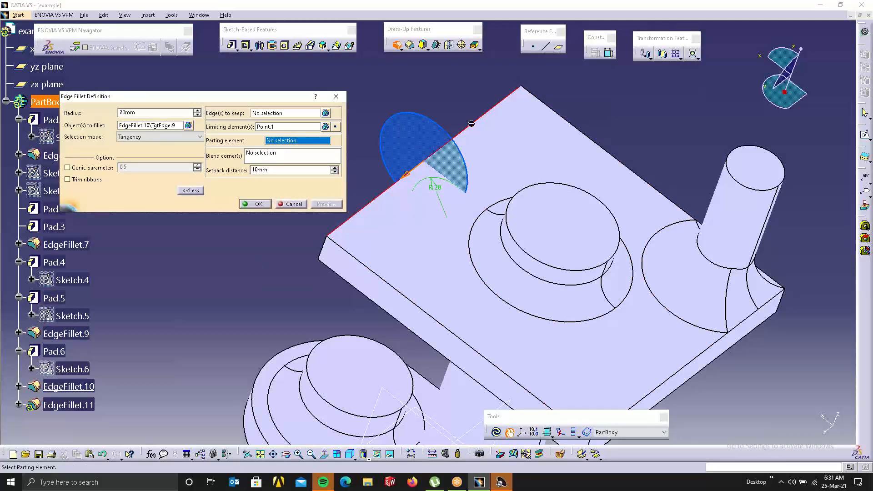
{"action": "right_click", "coordinate": [289, 144]}
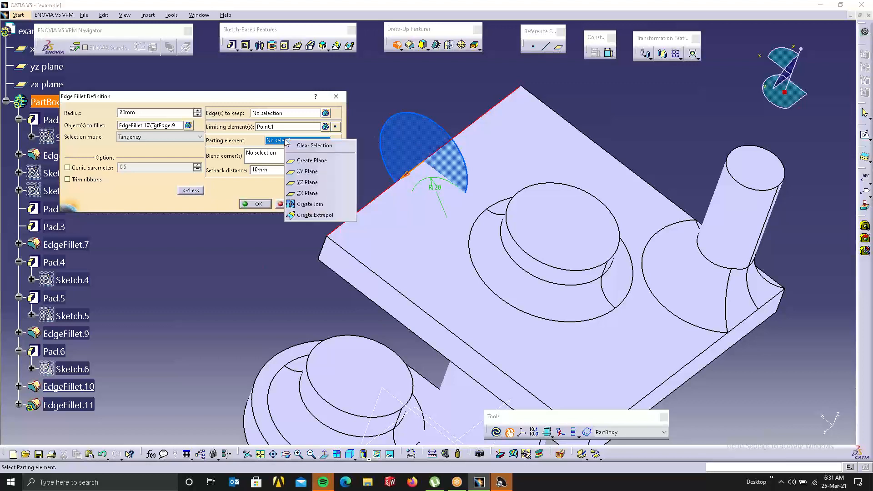
{"action": "left_click", "coordinate": [324, 160]}
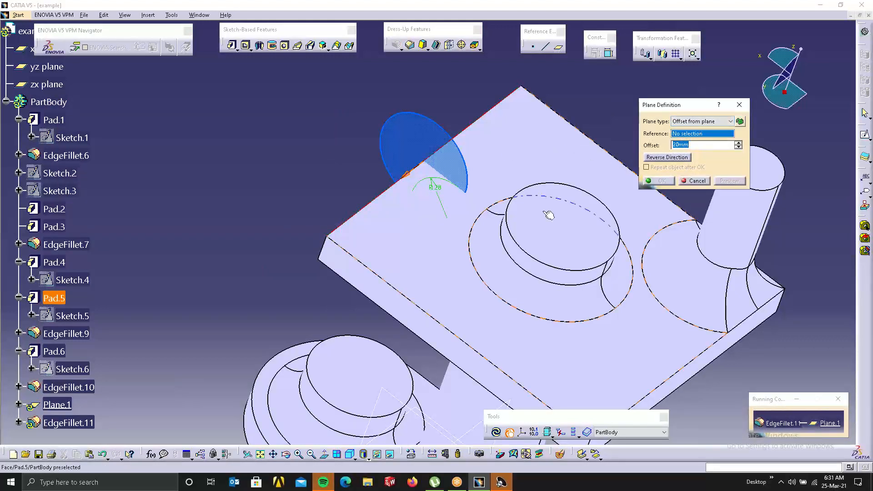
{"action": "middle_click_drag", "start_coordinate": [551, 214], "coordinate": [304, 69]}
{"action": "middle_click_drag", "start_coordinate": [372, 196], "coordinate": [349, 164]}
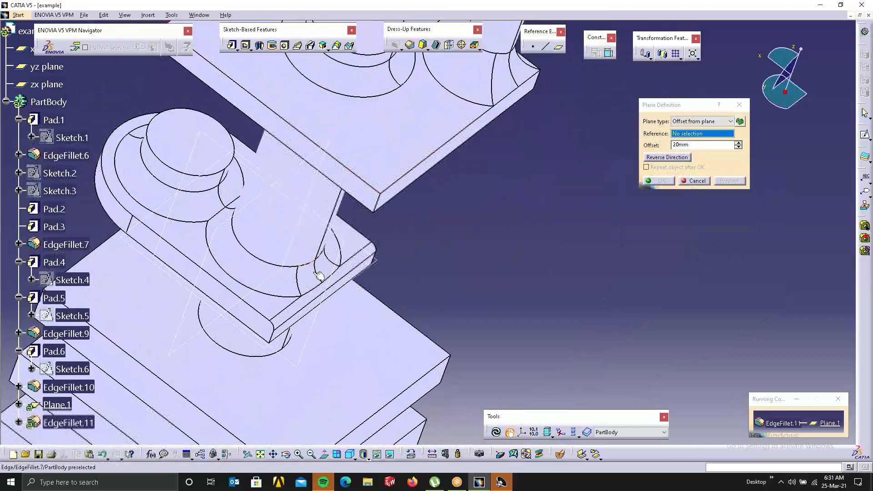
{"action": "left_click", "coordinate": [347, 249]}
{"action": "middle_click_drag", "start_coordinate": [405, 200], "coordinate": [405, 255]}
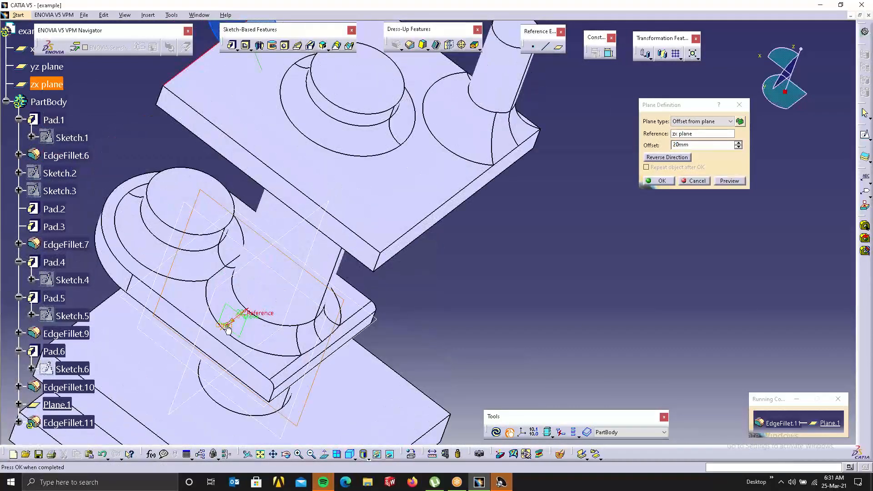
{"action": "left_click_drag", "start_coordinate": [204, 336], "coordinate": [188, 351]}
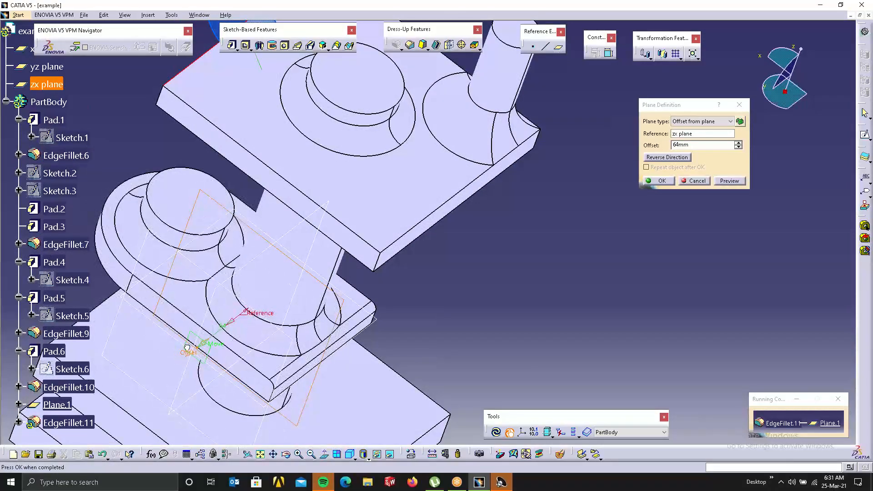
{"action": "middle_click_drag", "start_coordinate": [369, 285], "coordinate": [384, 380]}
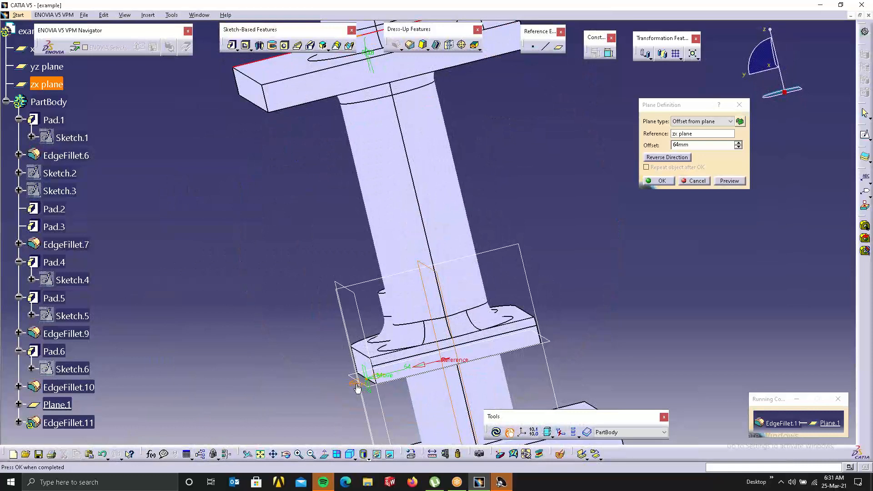
{"action": "left_click_drag", "start_coordinate": [357, 387], "coordinate": [332, 388]}
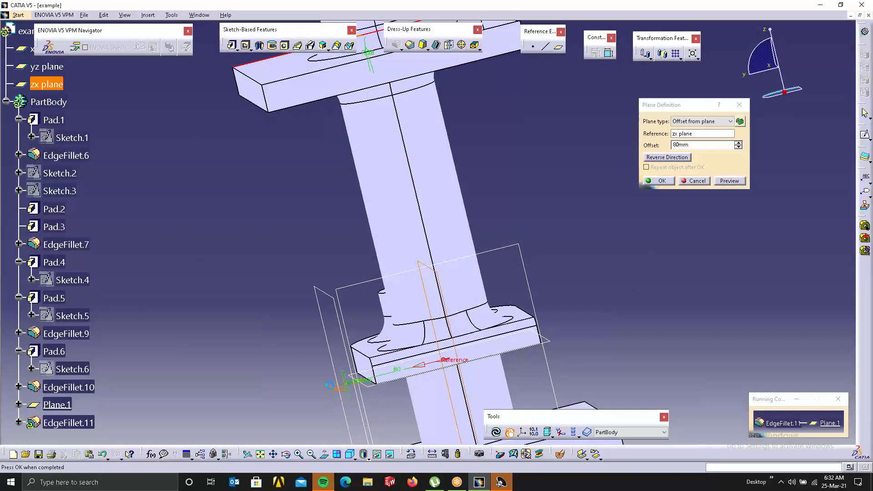
{"action": "left_click_drag", "start_coordinate": [329, 386], "coordinate": [377, 387]}
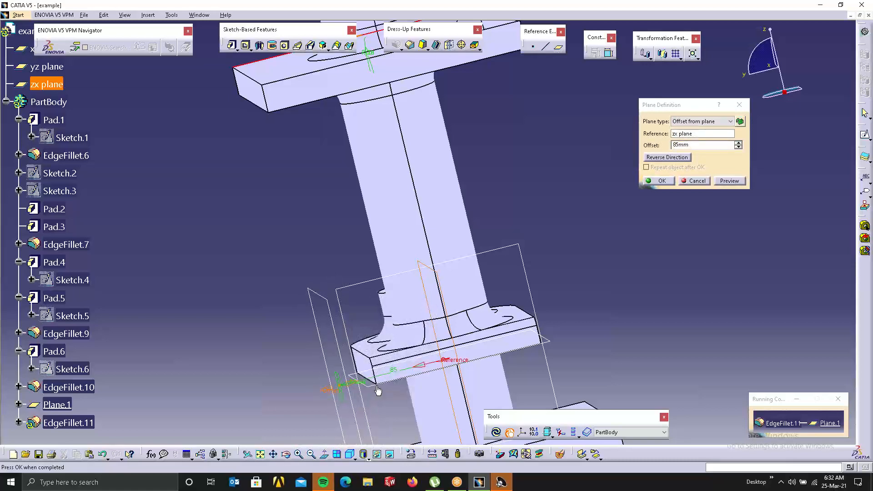
{"action": "left_click", "coordinate": [658, 181]}
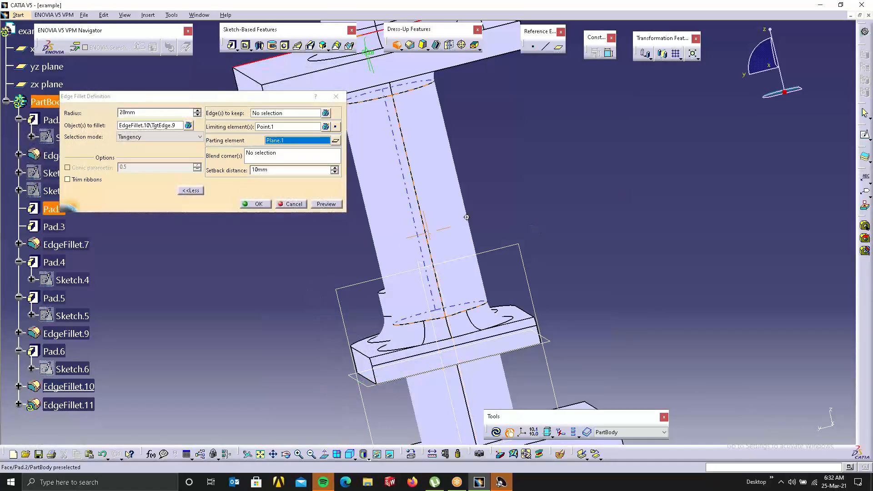
Try reversing the fillet's limiting direction at the edge midpoint and preview it with the parting plane.
{"action": "middle_click_drag", "start_coordinate": [467, 228], "coordinate": [508, 454]}
{"action": "middle_click_drag", "start_coordinate": [421, 228], "coordinate": [485, 233]}
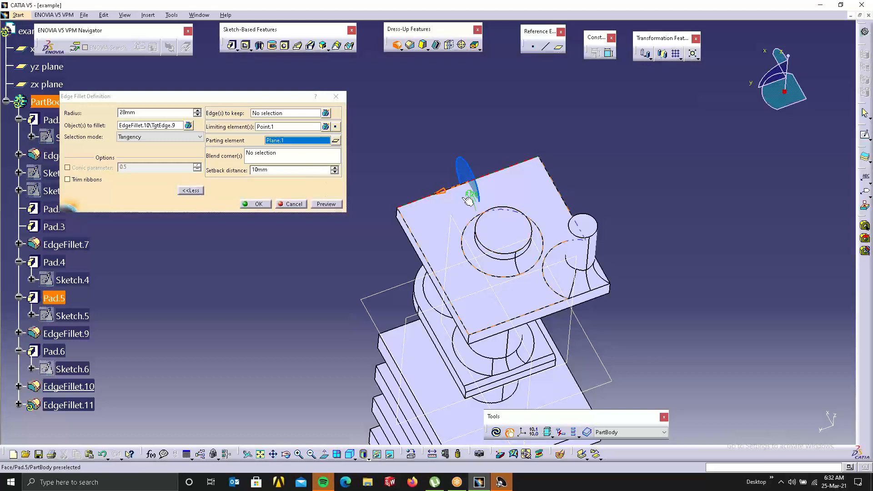
{"action": "middle_click_drag", "start_coordinate": [469, 199], "coordinate": [511, 147]}
{"action": "left_click", "coordinate": [501, 118]}
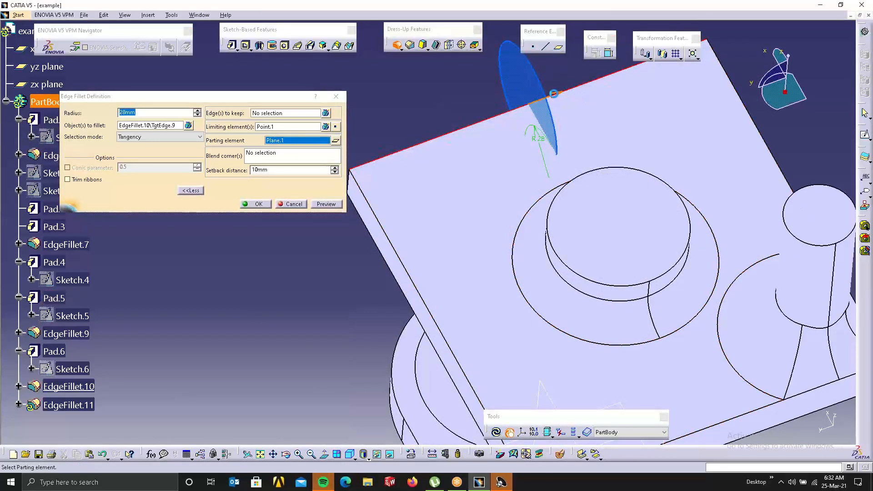
{"action": "left_click", "coordinate": [326, 203]}
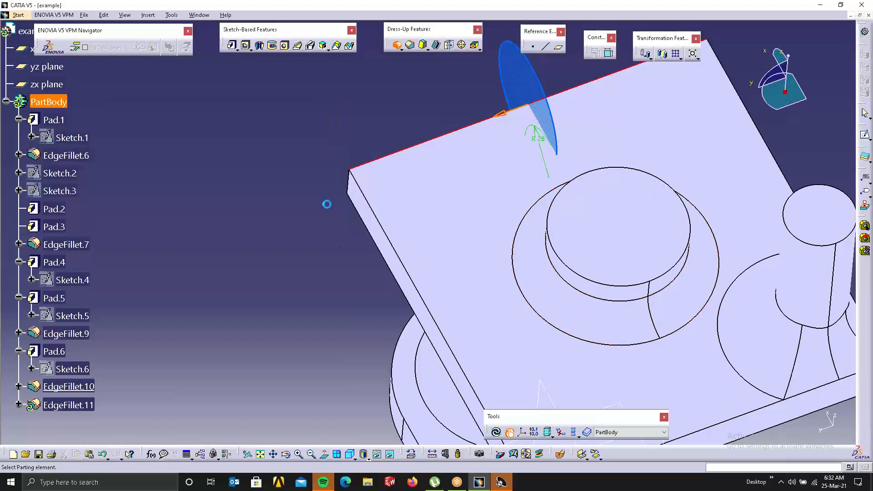
{"action": "left_click", "coordinate": [483, 261]}
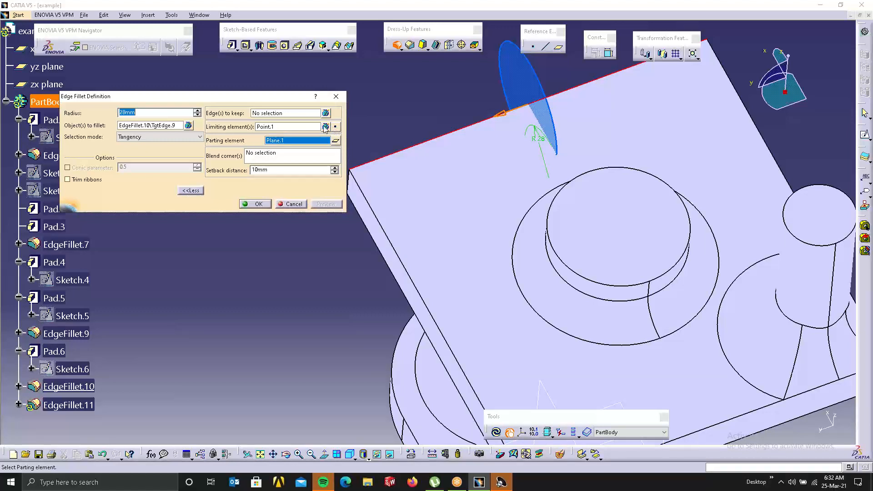
Clear the parting plane from the edge fillet and review its list of limiting elements.
{"action": "right_click", "coordinate": [296, 144]}
{"action": "left_click", "coordinate": [323, 210]}
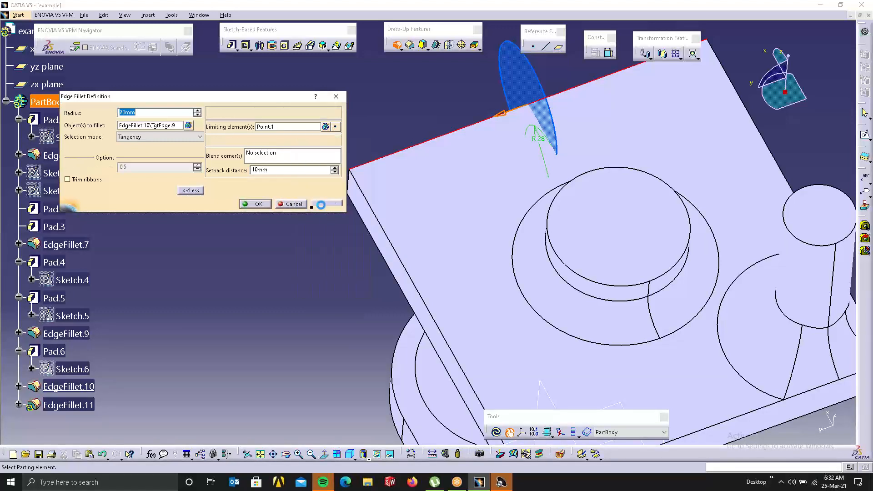
{"action": "left_click", "coordinate": [325, 127]}
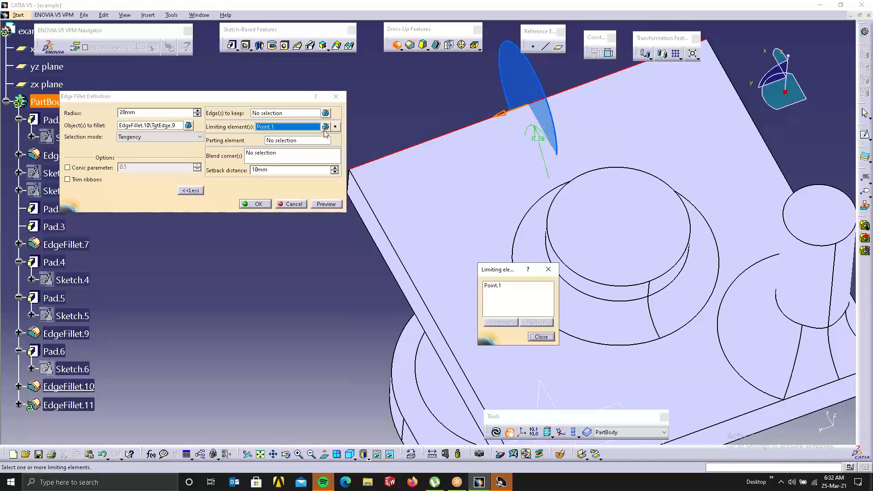
{"action": "left_click", "coordinate": [541, 337]}
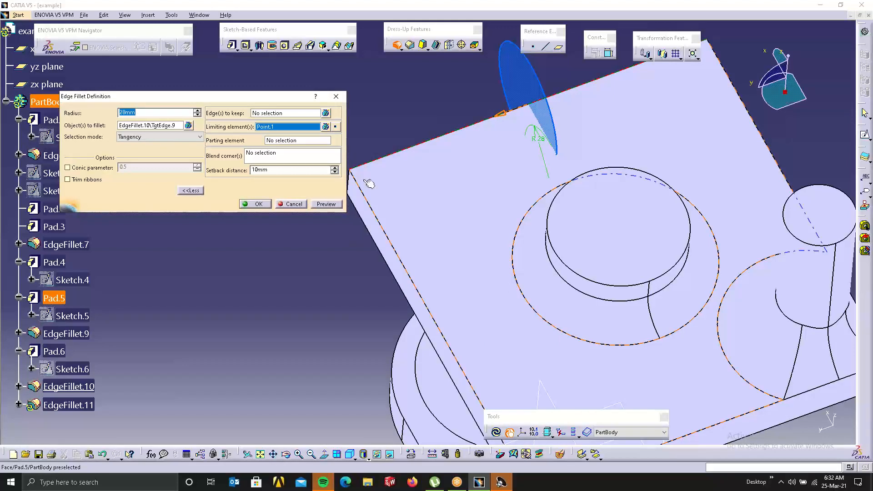
Move the limiting point along the fillet edge to a curve-length ratio of about 0.82 and preview the fillet.
{"action": "left_click", "coordinate": [333, 127]}
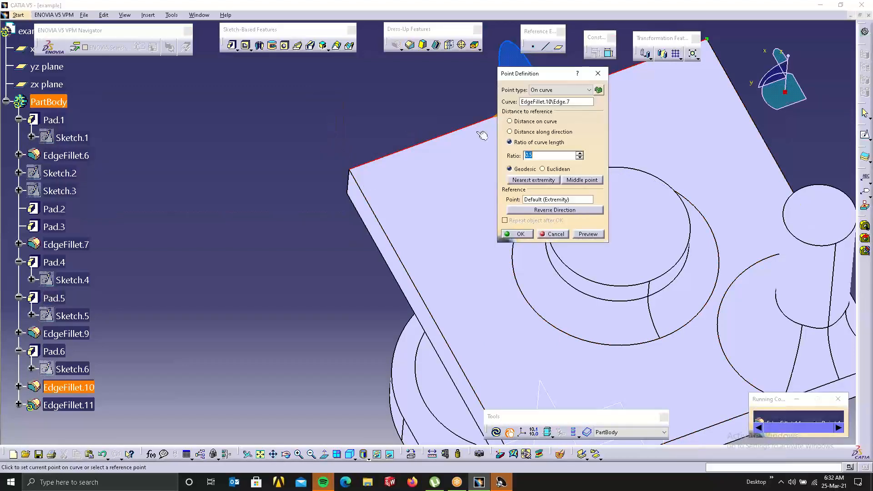
{"action": "left_click_drag", "start_coordinate": [529, 73], "coordinate": [619, 72]}
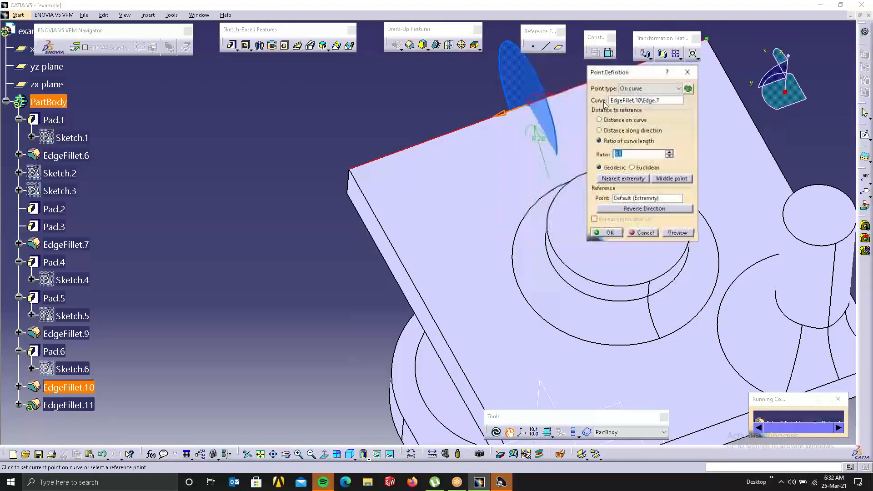
{"action": "left_click", "coordinate": [644, 94]}
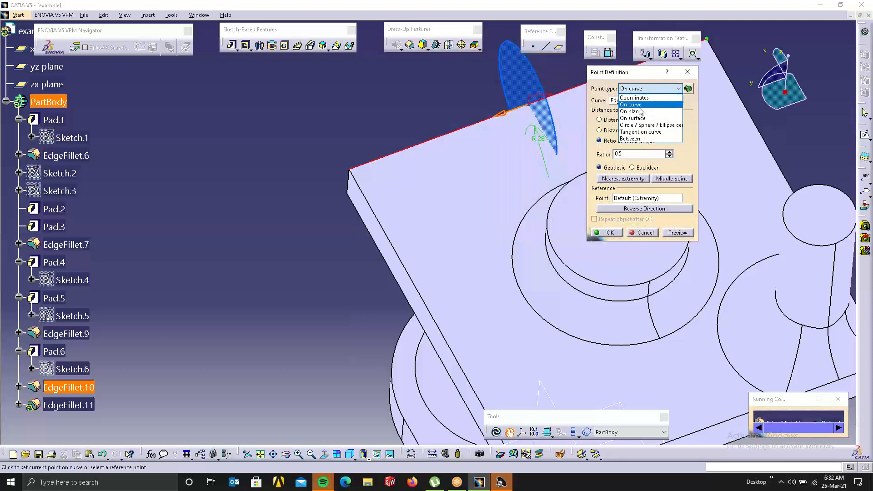
{"action": "left_click", "coordinate": [640, 108]}
{"action": "left_click", "coordinate": [482, 126]}
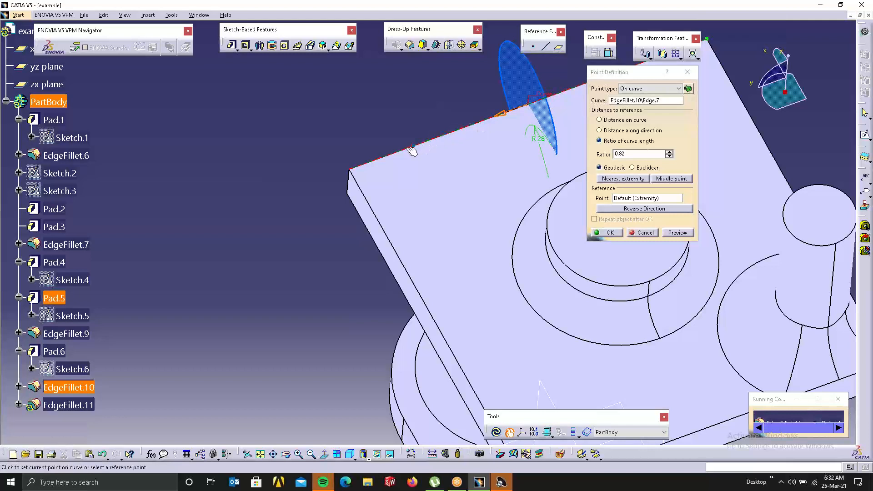
{"action": "left_click", "coordinate": [403, 150]}
{"action": "left_click", "coordinate": [606, 233]}
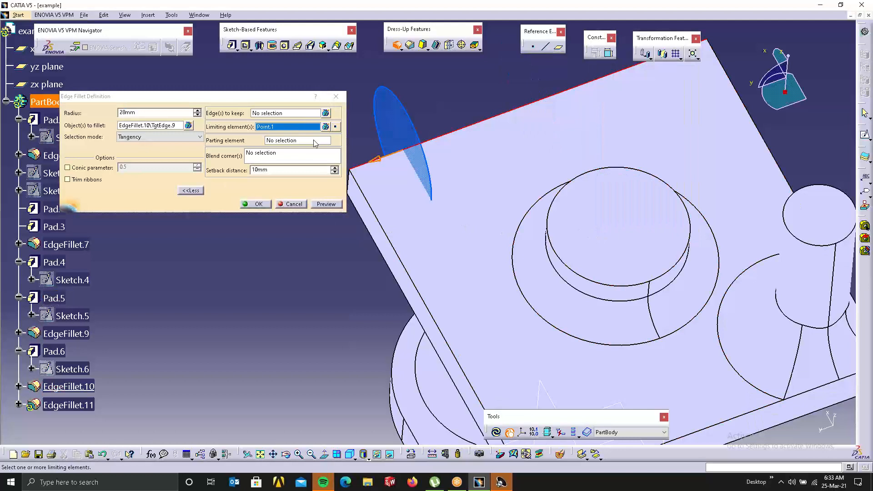
{"action": "left_click", "coordinate": [326, 204]}
{"action": "left_click", "coordinate": [480, 260]}
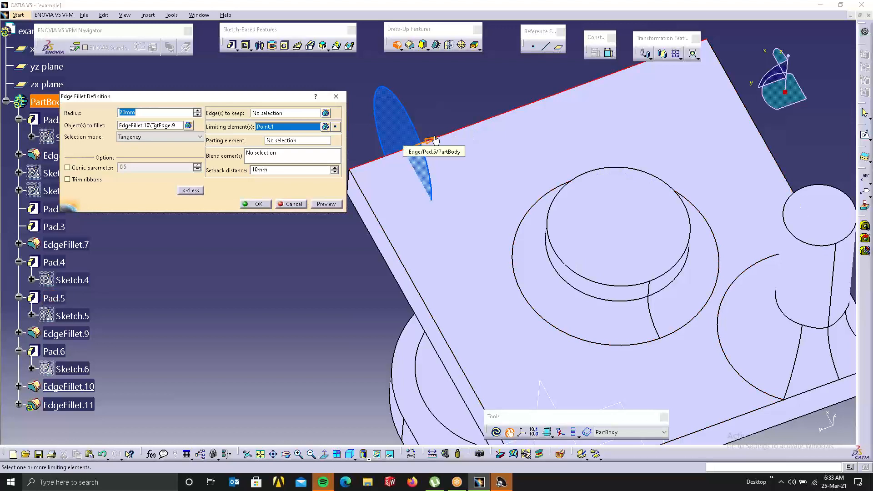
Add a second limiting point on the same edge at a ratio of 0.52 and preview the fillet between both points.
{"action": "right_click", "coordinate": [306, 129]}
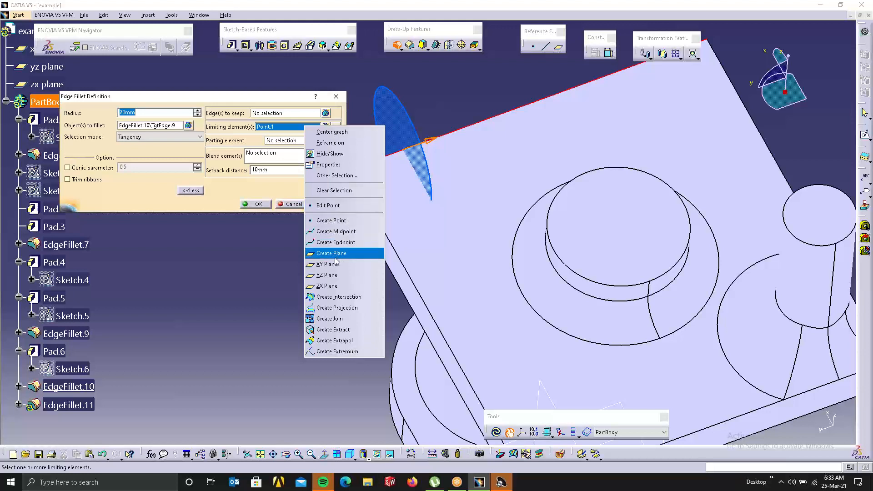
{"action": "left_click", "coordinate": [332, 220]}
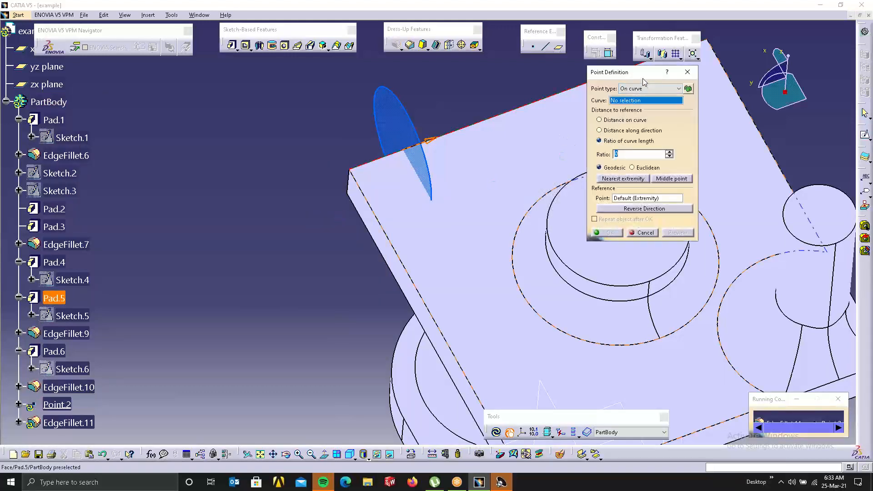
{"action": "left_click", "coordinate": [523, 109]}
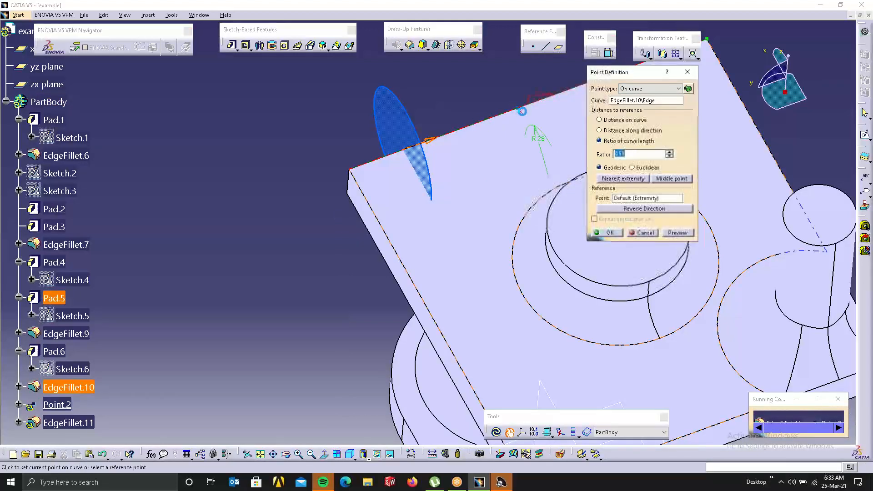
{"action": "left_click", "coordinate": [523, 108]}
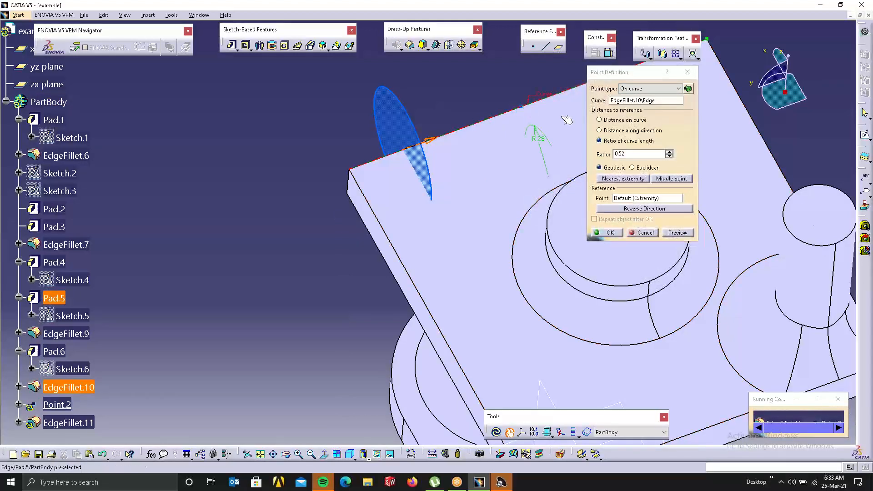
{"action": "left_click", "coordinate": [607, 232]}
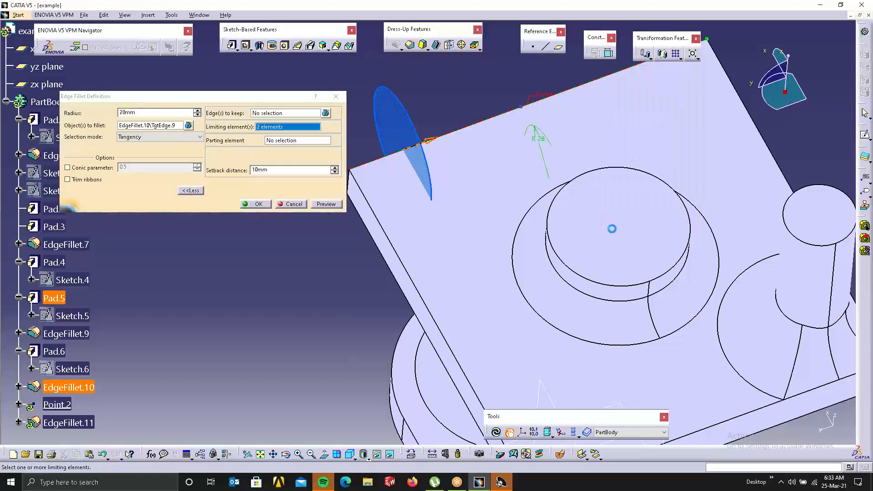
{"action": "left_click", "coordinate": [338, 206]}
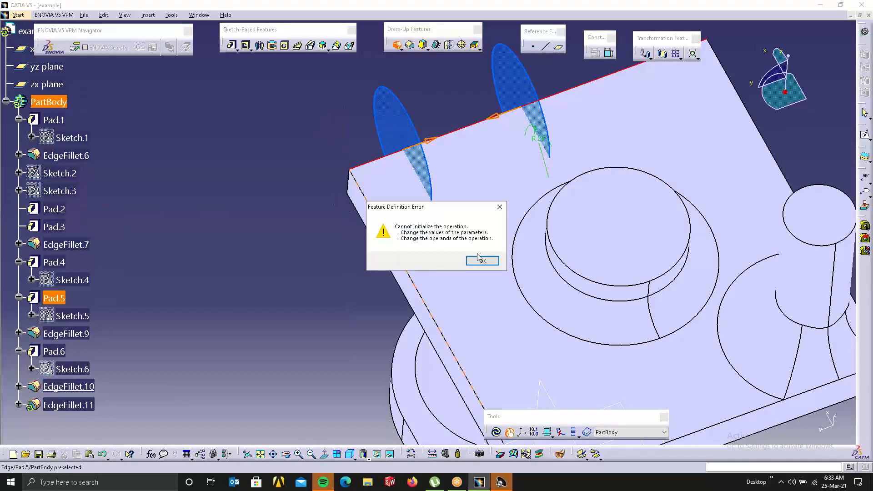
{"action": "left_click", "coordinate": [481, 260]}
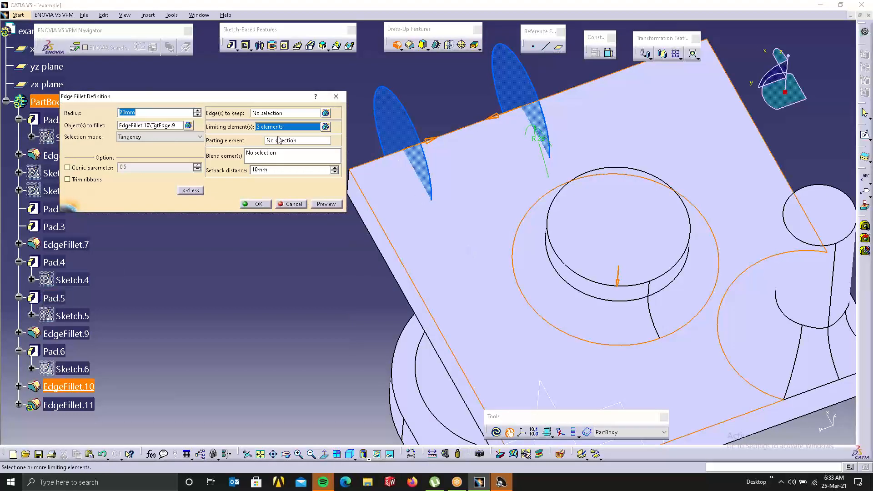
Replace all the fillet's limiting elements with a plane offset 85 mm from the zx plane and preview the fillet.
{"action": "right_click", "coordinate": [286, 129]}
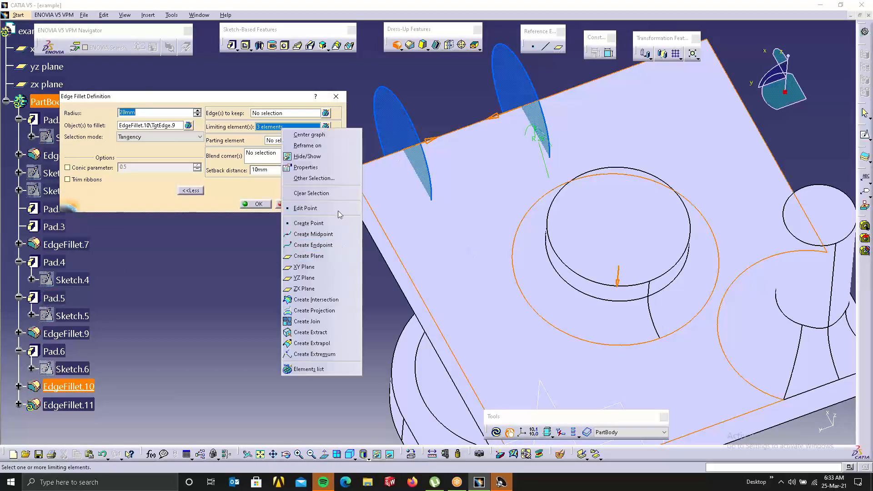
{"action": "left_click", "coordinate": [335, 196]}
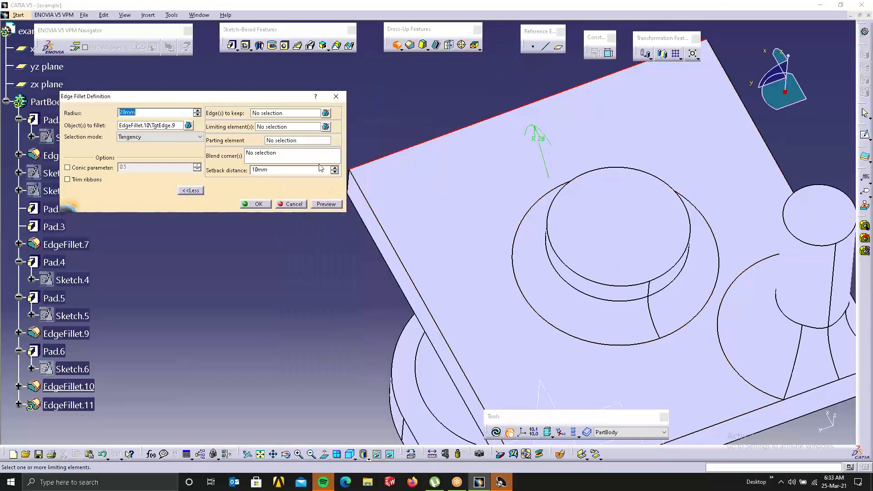
{"action": "right_click", "coordinate": [275, 129]}
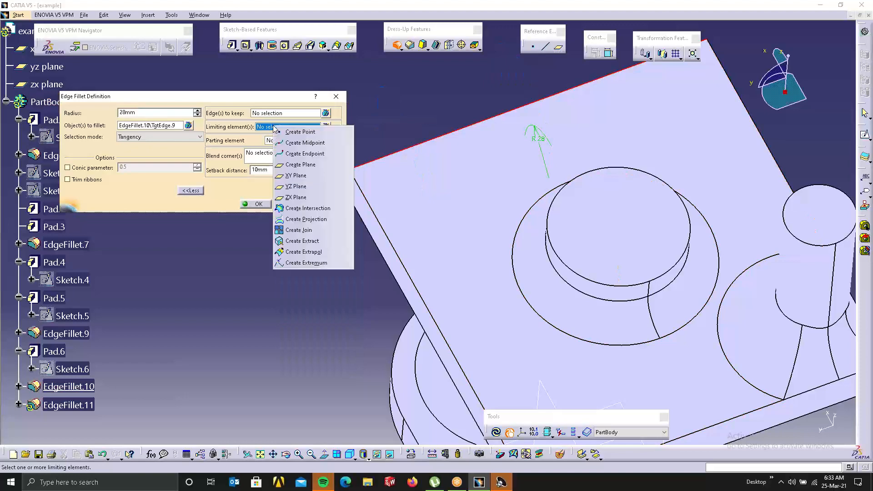
{"action": "left_click", "coordinate": [298, 166]}
{"action": "middle_click_drag", "start_coordinate": [477, 199], "coordinate": [439, 196]}
{"action": "middle_click_drag", "start_coordinate": [484, 240], "coordinate": [473, 219]}
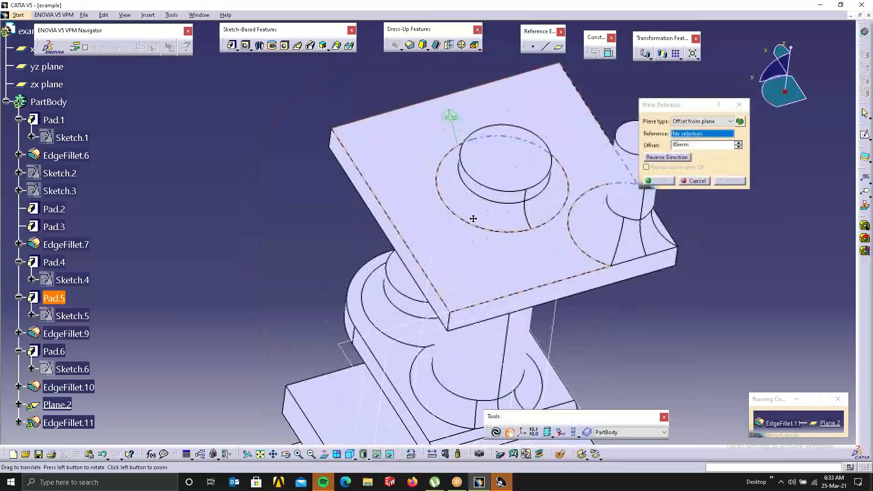
{"action": "left_click", "coordinate": [473, 317]}
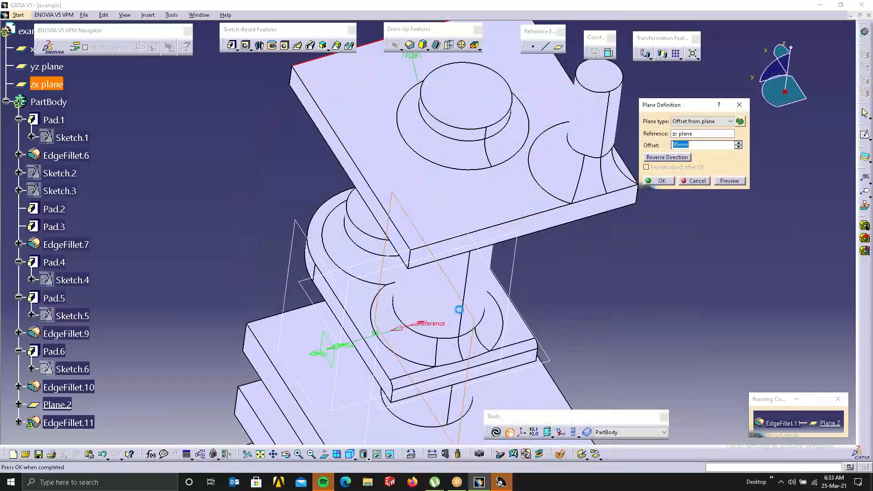
{"action": "middle_click_drag", "start_coordinate": [458, 310], "coordinate": [429, 296]}
{"action": "left_click", "coordinate": [729, 181]}
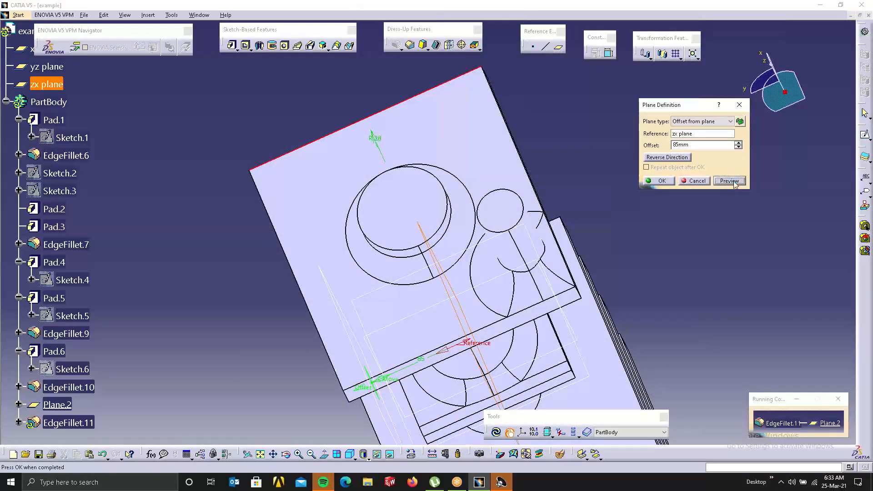
{"action": "left_click", "coordinate": [664, 182]}
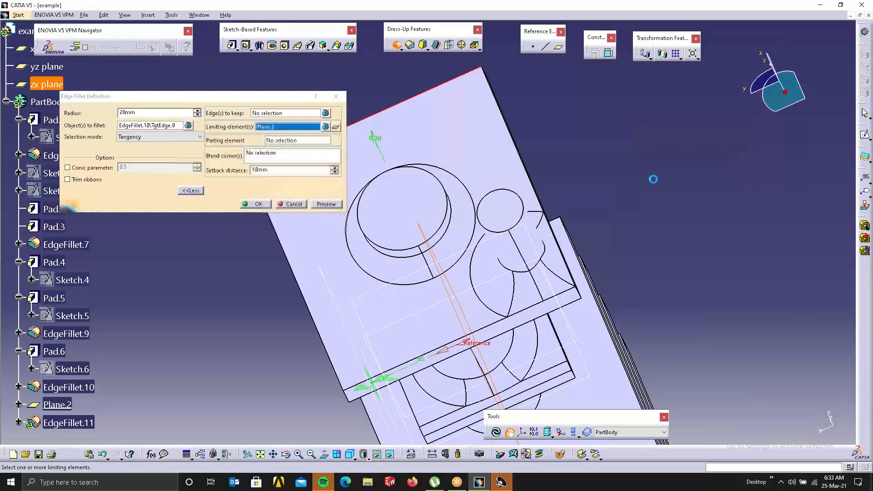
{"action": "middle_click_drag", "start_coordinate": [516, 141], "coordinate": [537, 179]}
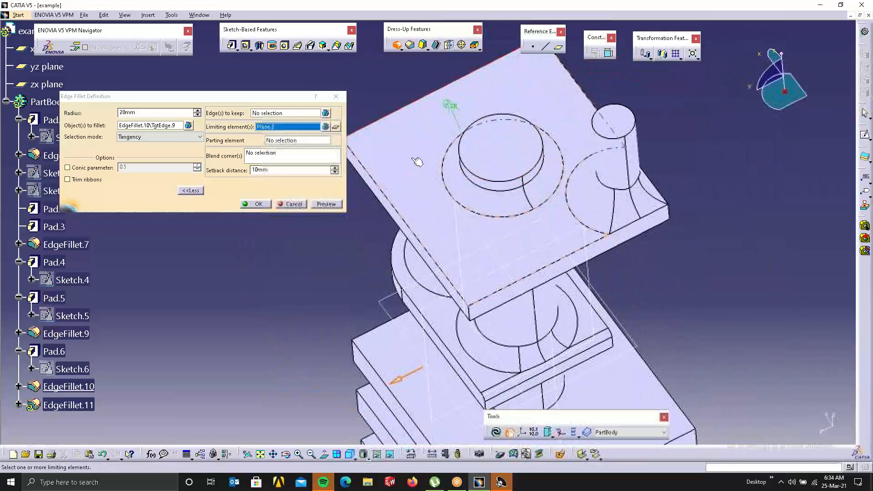
{"action": "left_click", "coordinate": [339, 203]}
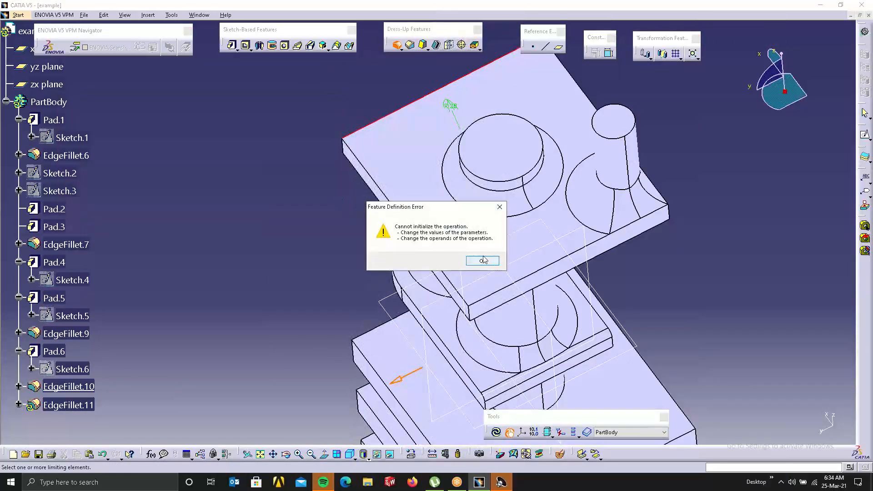
{"action": "left_click", "coordinate": [482, 260]}
Add a limiting point on the fillet edge at a ratio of about 0.41 alongside the offset plane and preview the fillet.
{"action": "middle_click", "coordinate": [479, 235]}
{"action": "middle_click_drag", "start_coordinate": [438, 228], "coordinate": [496, 271]}
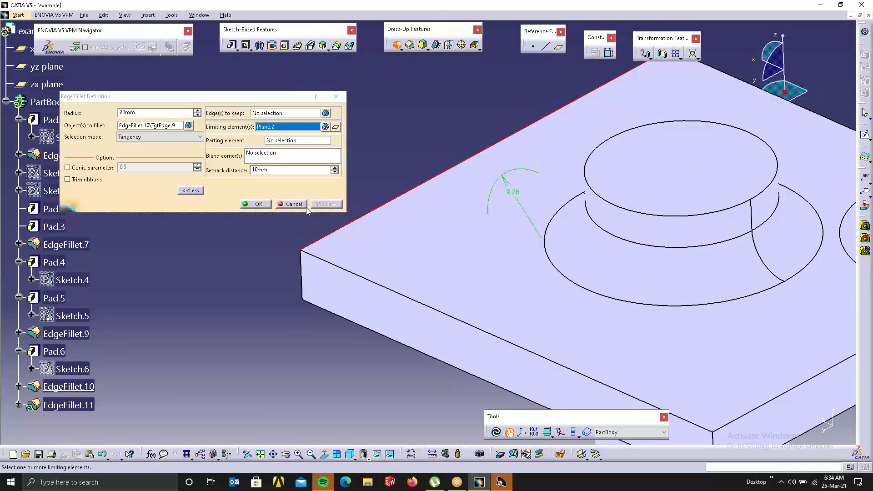
{"action": "right_click", "coordinate": [313, 129]}
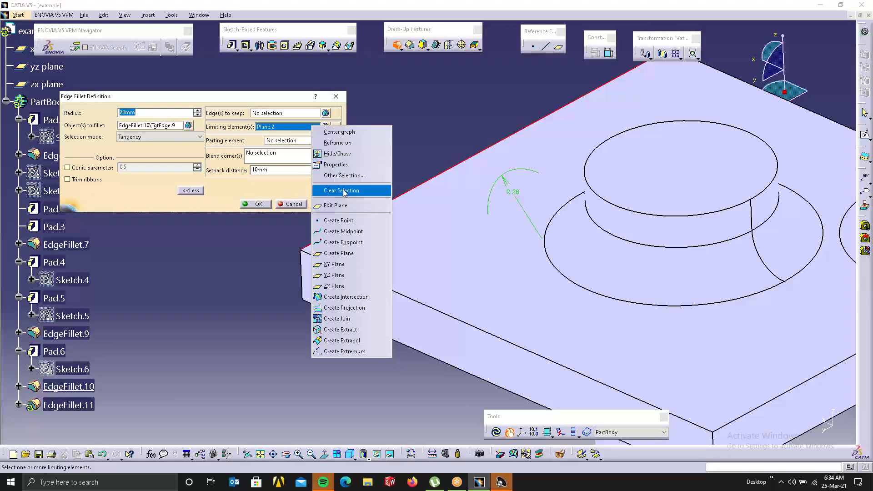
{"action": "left_click", "coordinate": [346, 220]}
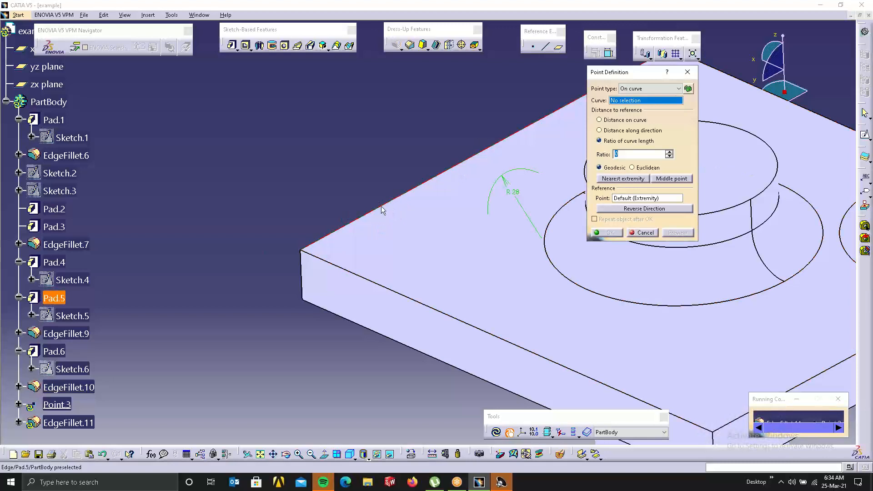
{"action": "left_click", "coordinate": [361, 217]}
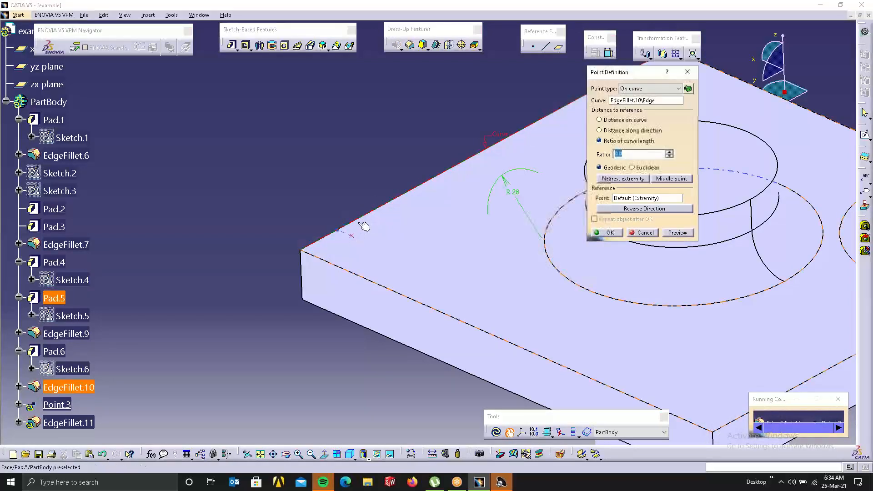
{"action": "left_click", "coordinate": [339, 228]}
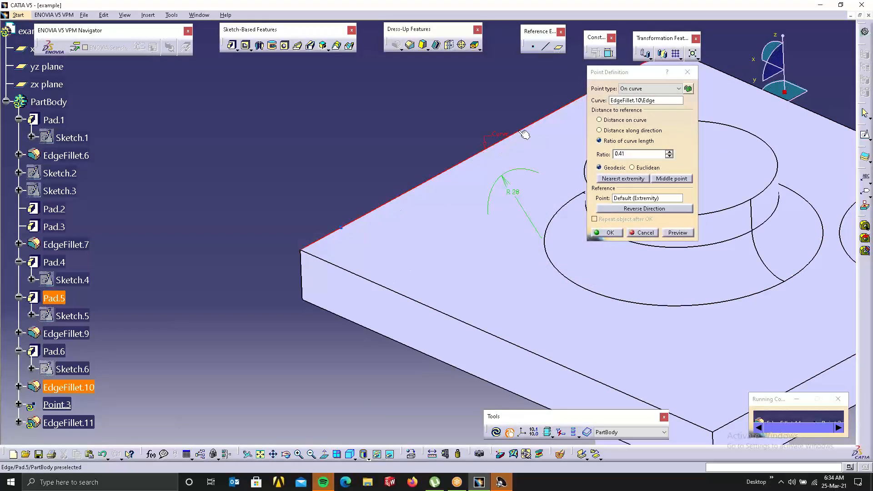
{"action": "left_click", "coordinate": [618, 232]}
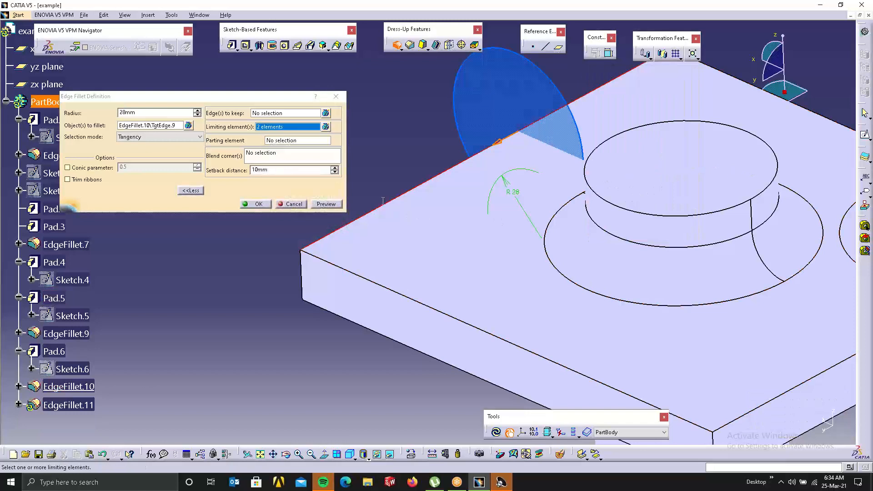
{"action": "left_click", "coordinate": [336, 205]}
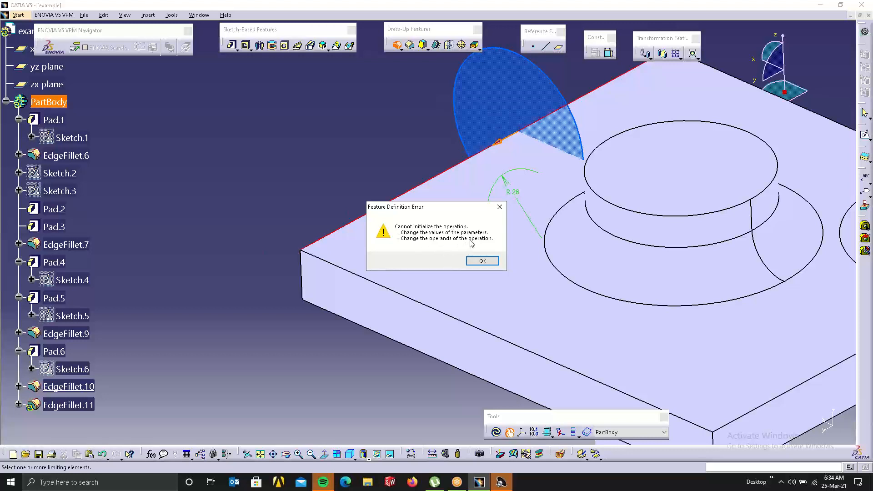
{"action": "left_click", "coordinate": [483, 261]}
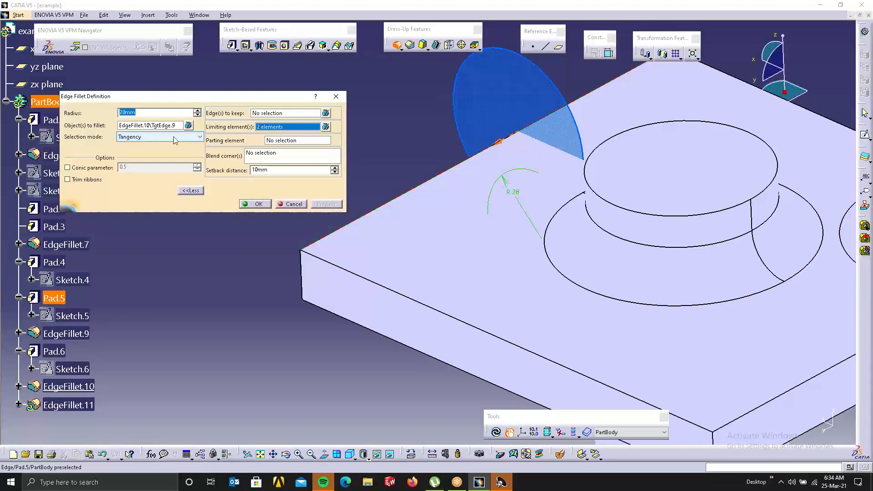
Reduce the fillet radius to 6 mm and preview it with the plane and point limits.
{"action": "left_click_drag", "start_coordinate": [195, 115], "coordinate": [196, 116]}
{"action": "left_click", "coordinate": [198, 110]}
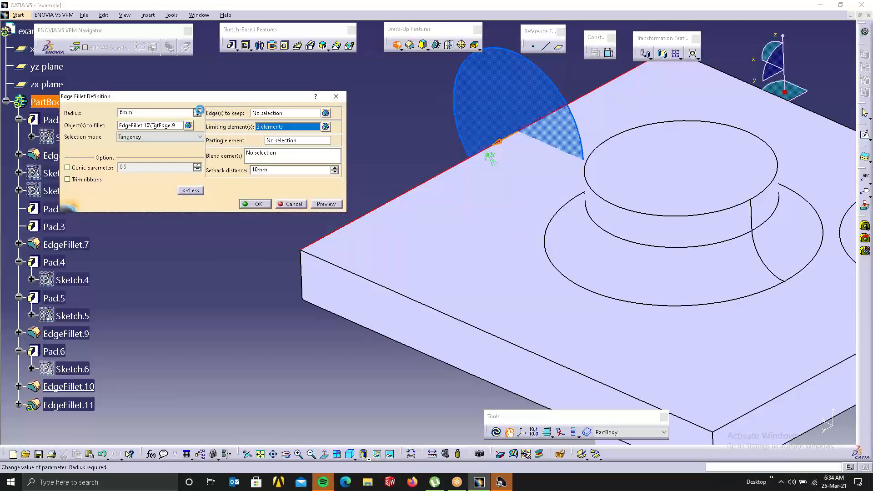
{"action": "left_click", "coordinate": [334, 203]}
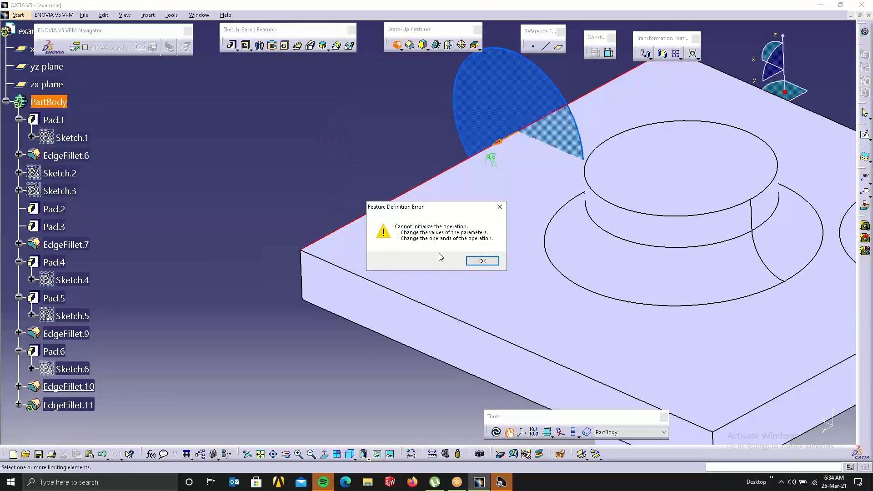
Replace all the fillet's limiting elements with a single point placed by ratio of curve length on the fillet edge.
{"action": "left_click", "coordinate": [482, 261]}
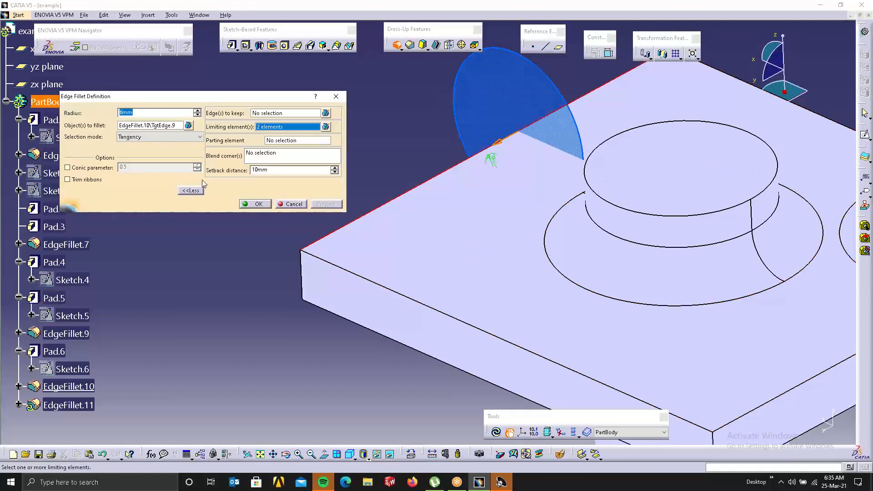
{"action": "right_click", "coordinate": [267, 127]}
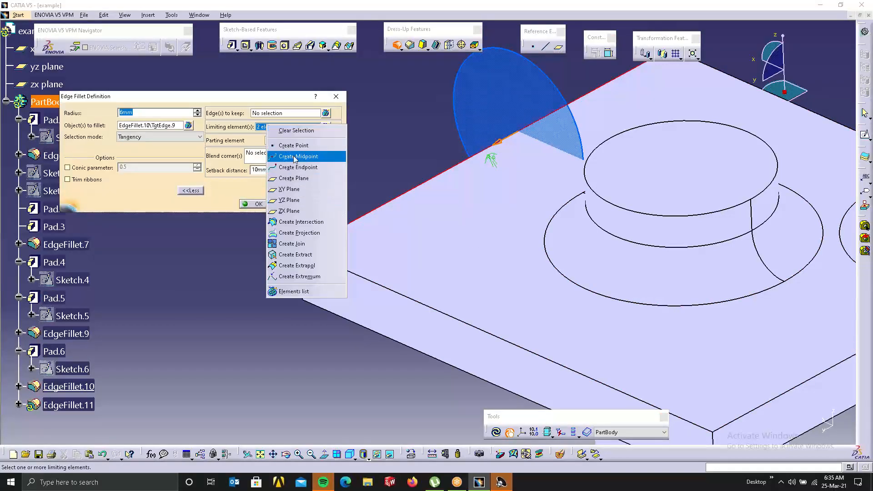
{"action": "left_click", "coordinate": [287, 130]}
{"action": "right_click", "coordinate": [287, 132]}
{"action": "left_click", "coordinate": [308, 137]}
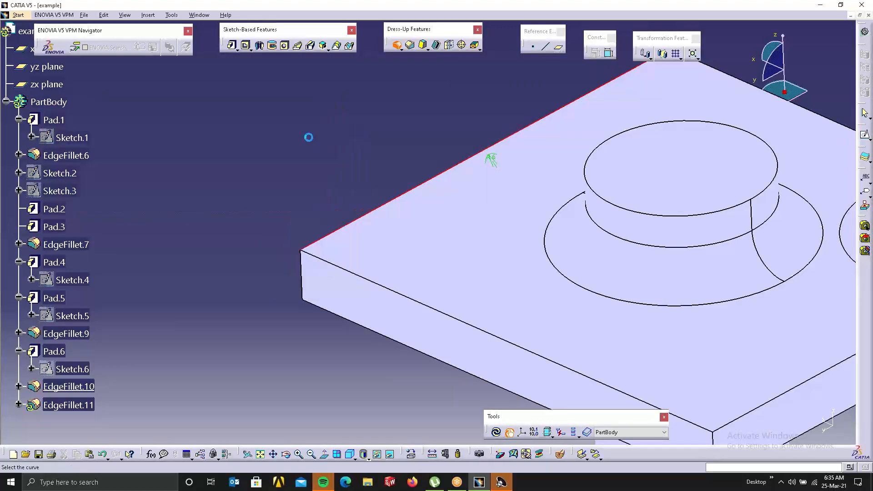
{"action": "left_click", "coordinate": [480, 158]}
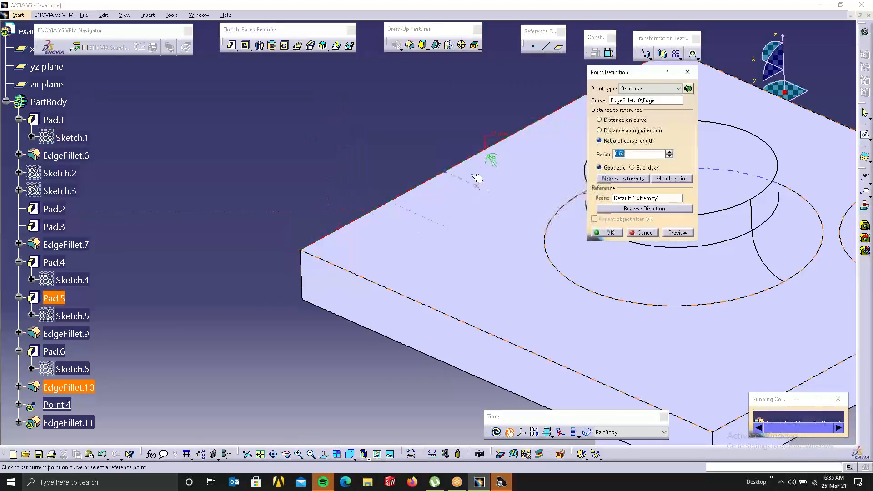
{"action": "left_click", "coordinate": [607, 232]}
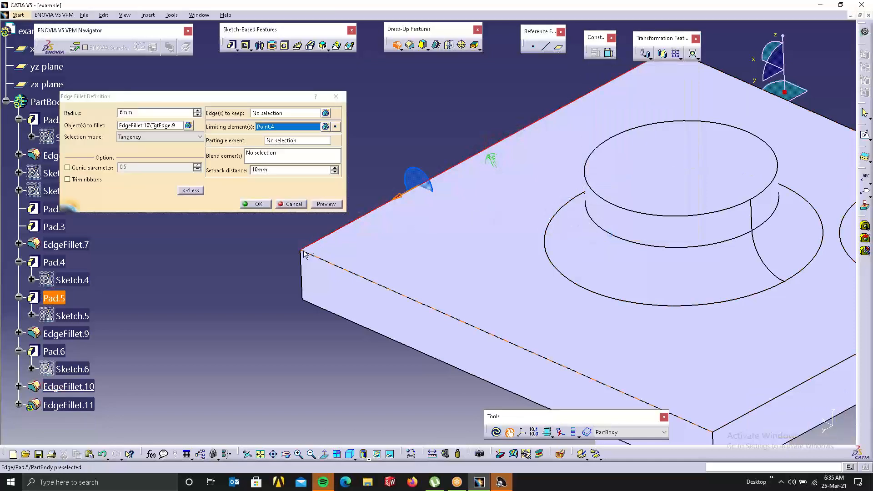
Preview the fillet limited by the single point, then reverse the limit direction and preview the other portion of the edge.
{"action": "left_click", "coordinate": [330, 205]}
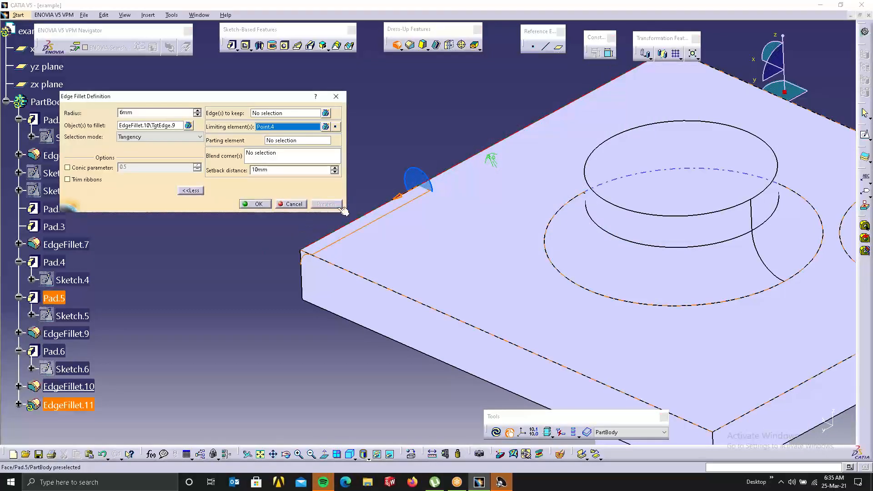
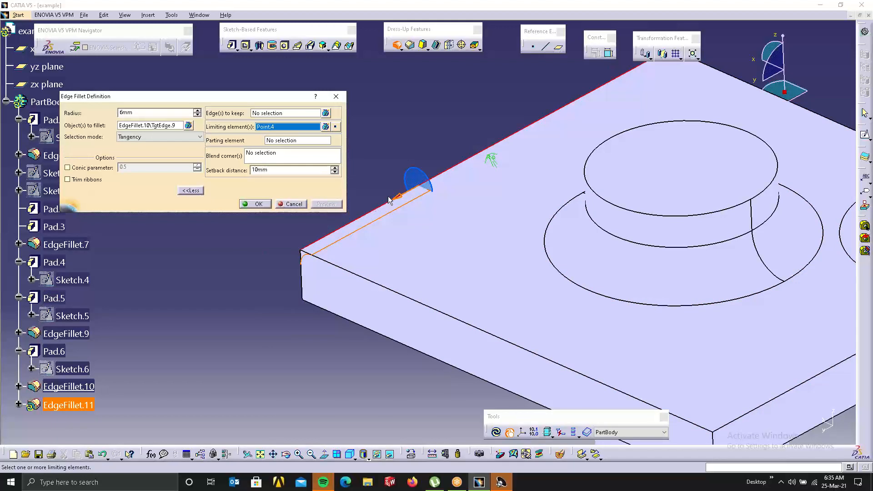
{"action": "left_click", "coordinate": [398, 196]}
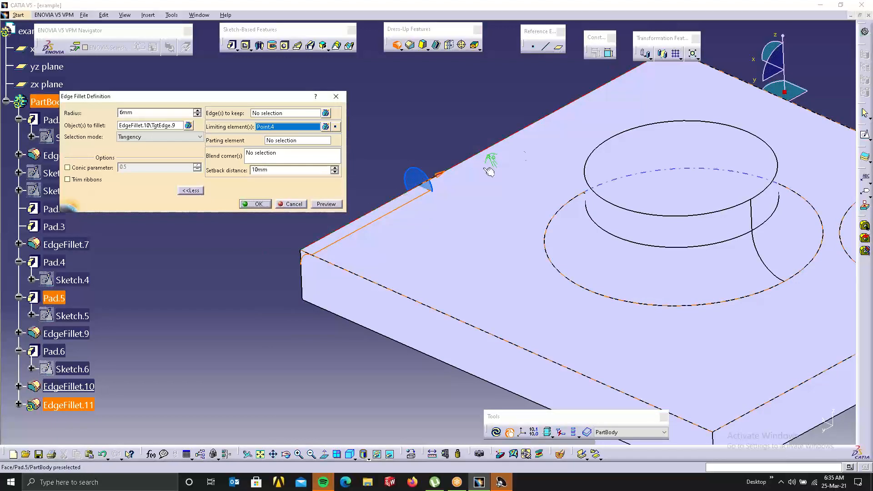
{"action": "left_click", "coordinate": [332, 204]}
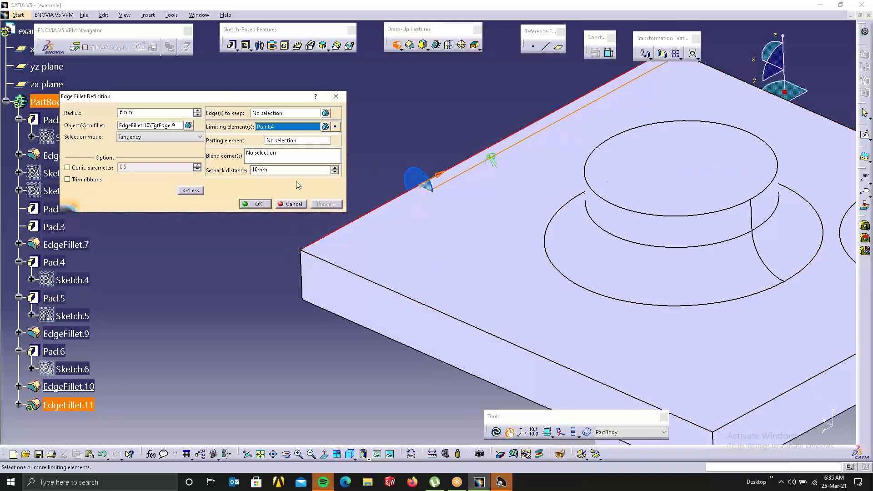
Try to use a plane normal to the filleted edge at its default middle point as the parting element and preview the fillet.
{"action": "left_click", "coordinate": [296, 142]}
{"action": "right_click", "coordinate": [297, 142]}
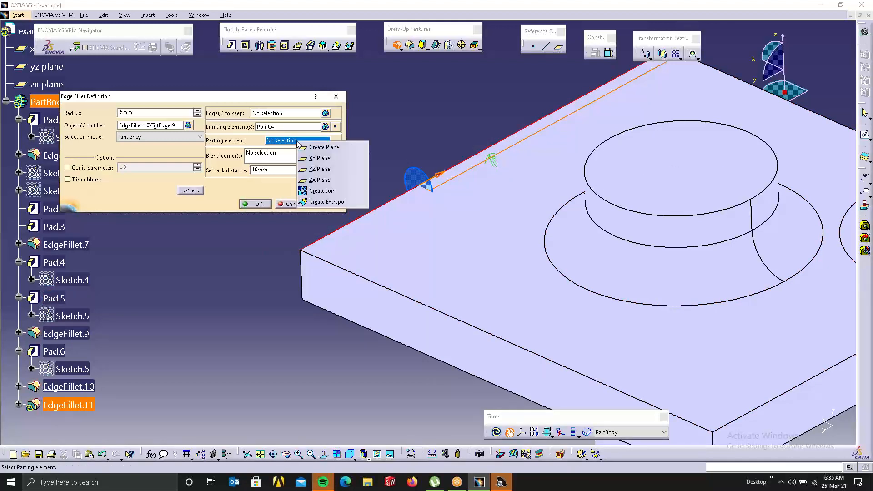
{"action": "left_click", "coordinate": [350, 152]}
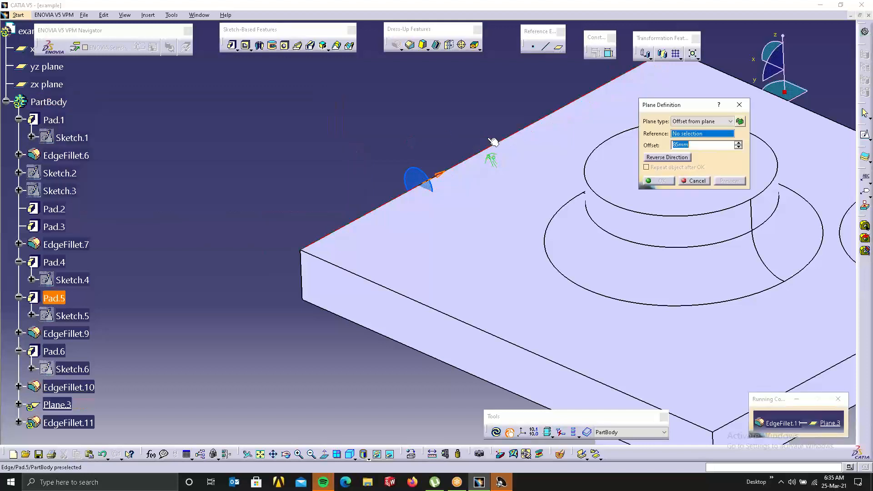
{"action": "left_click", "coordinate": [577, 108]}
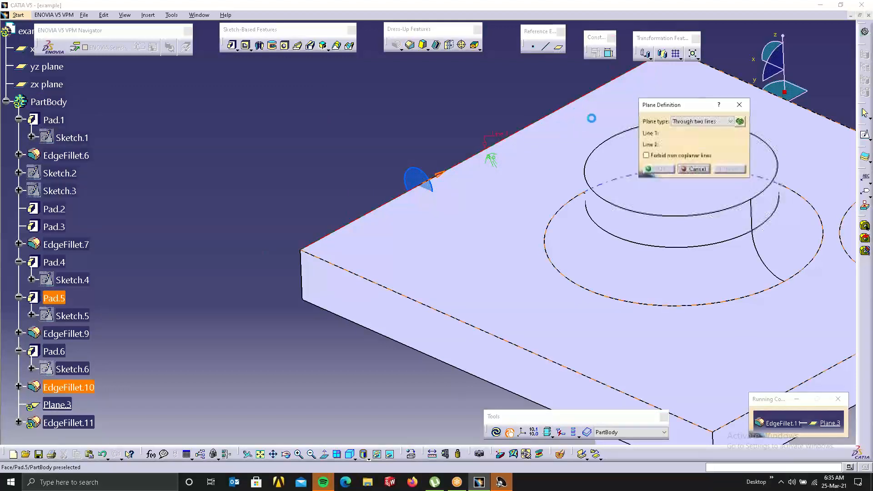
{"action": "middle_click_drag", "start_coordinate": [472, 281], "coordinate": [380, 216]}
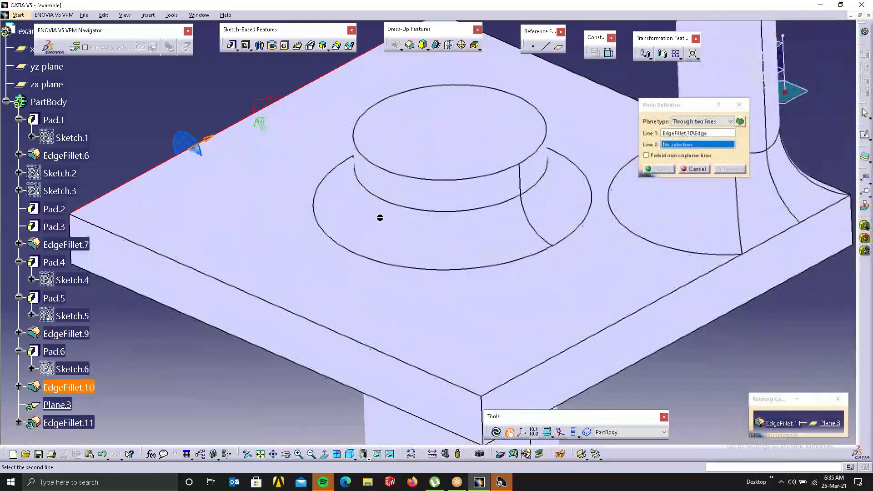
{"action": "left_click", "coordinate": [684, 124]}
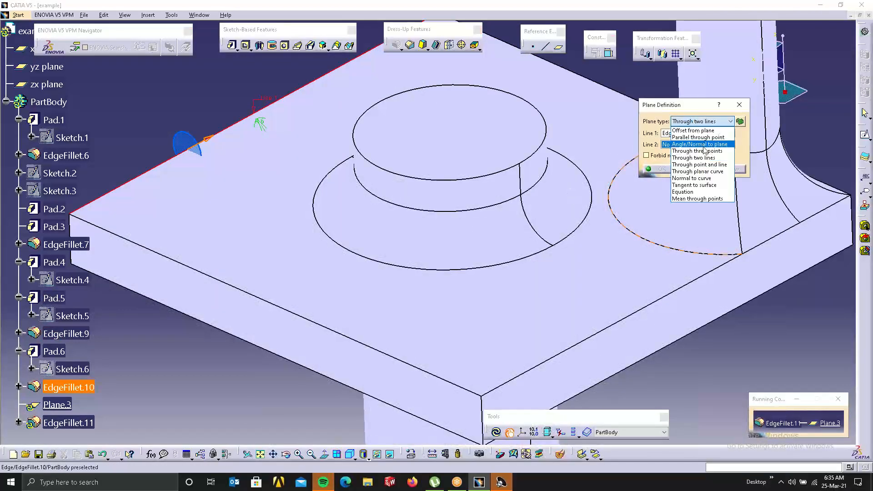
{"action": "left_click", "coordinate": [702, 178]}
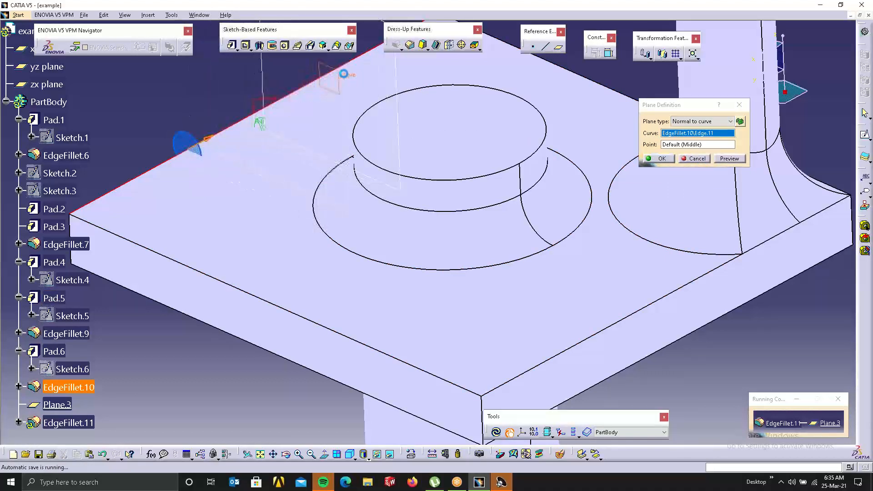
{"action": "left_click", "coordinate": [657, 158]}
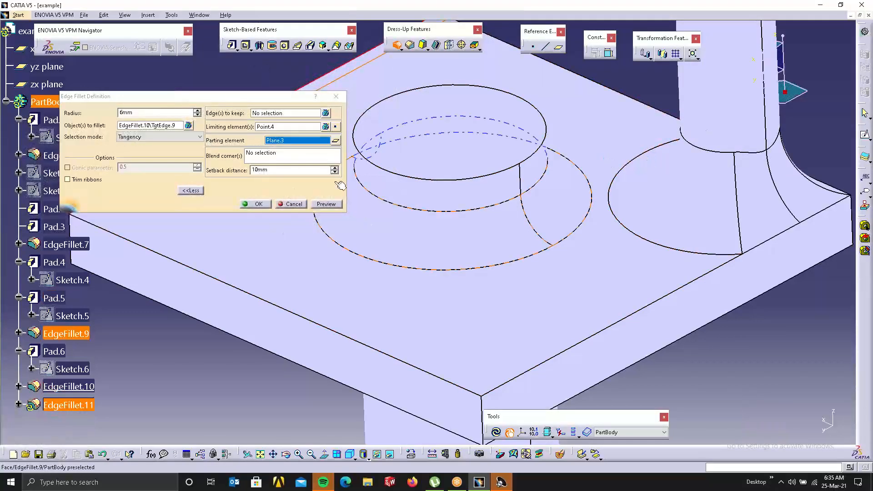
{"action": "middle_click_drag", "start_coordinate": [435, 160], "coordinate": [539, 306]}
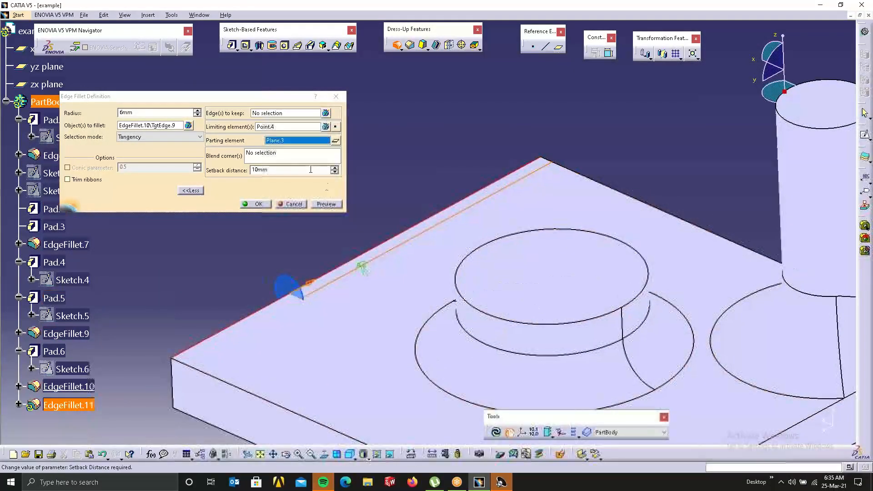
{"action": "left_click", "coordinate": [333, 205]}
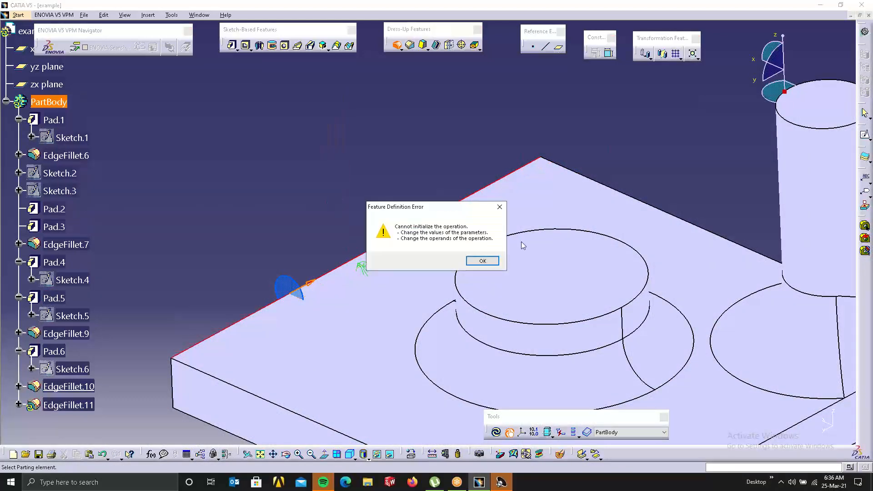
{"action": "left_click", "coordinate": [483, 260]}
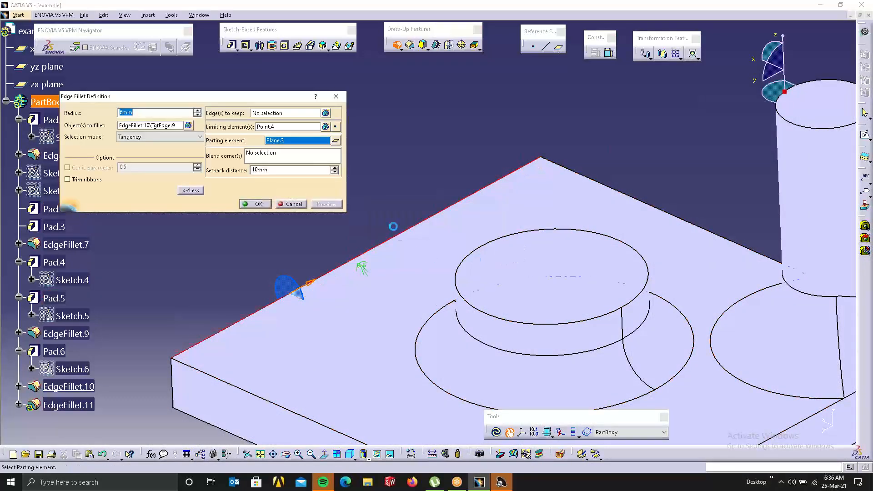
Clear the fillet's parting element, preview the point-limited fillet and accept it.
{"action": "right_click", "coordinate": [318, 143]}
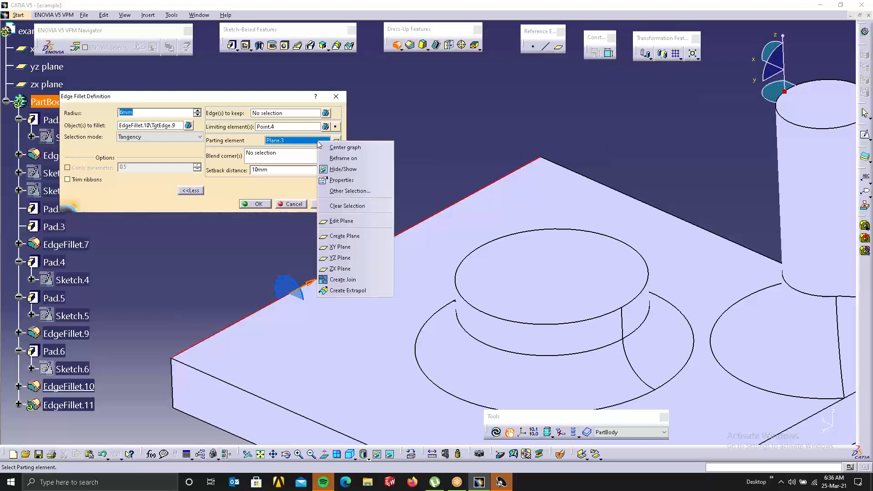
{"action": "left_click", "coordinate": [344, 206]}
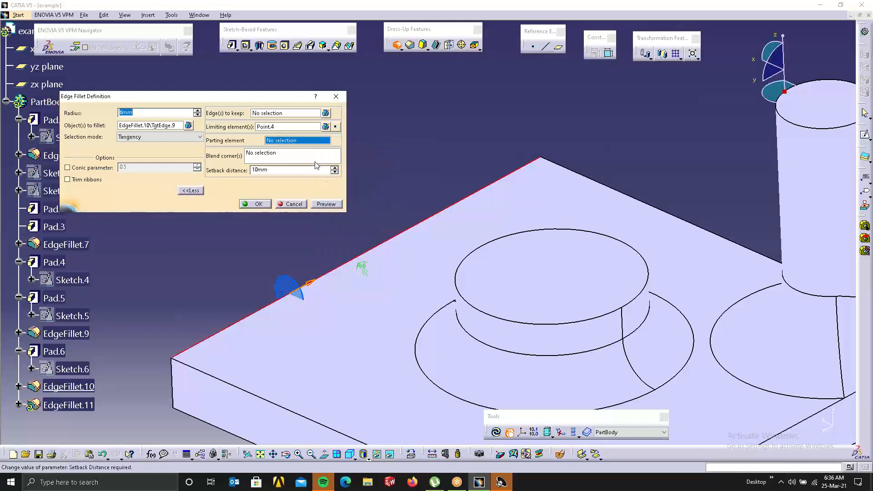
{"action": "left_click", "coordinate": [325, 204]}
{"action": "left_click", "coordinate": [258, 204]}
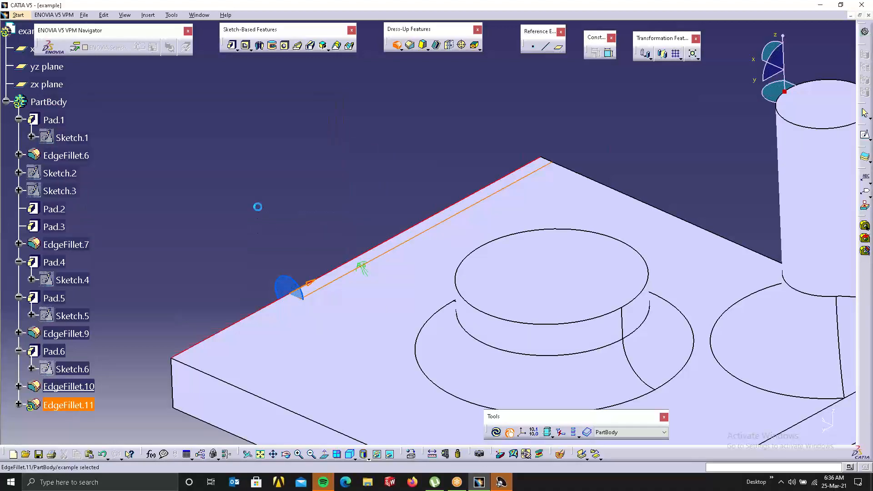
Sketch a centered rectangle on the xy plane, centred at about (211, -341) mm beside the part, and pad it into a separate block.
{"action": "middle_click_drag", "start_coordinate": [343, 205], "coordinate": [351, 292]}
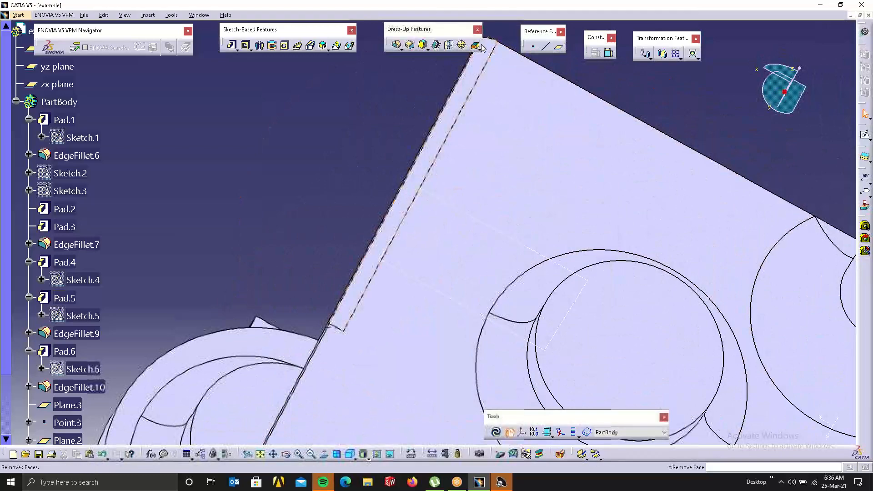
{"action": "middle_click_drag", "start_coordinate": [432, 285], "coordinate": [396, 141]}
{"action": "middle_click_drag", "start_coordinate": [435, 223], "coordinate": [328, 62]}
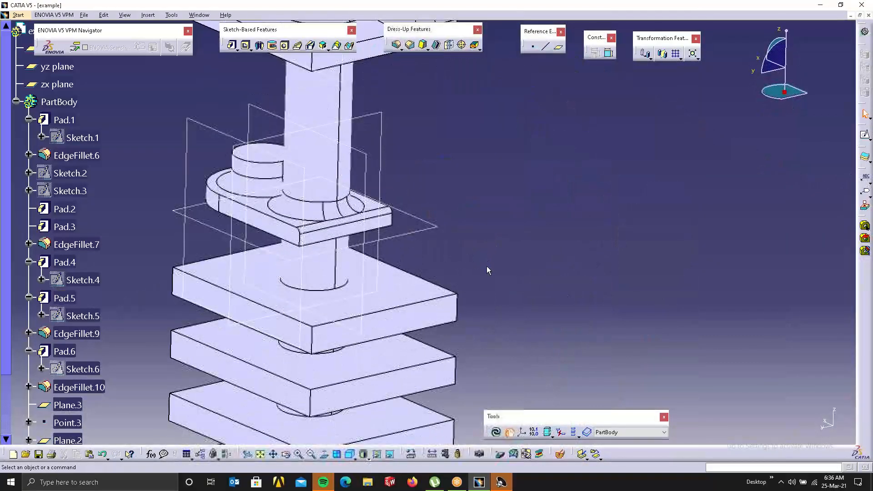
{"action": "middle_click_drag", "start_coordinate": [448, 246], "coordinate": [366, 322]}
{"action": "left_click", "coordinate": [351, 314]}
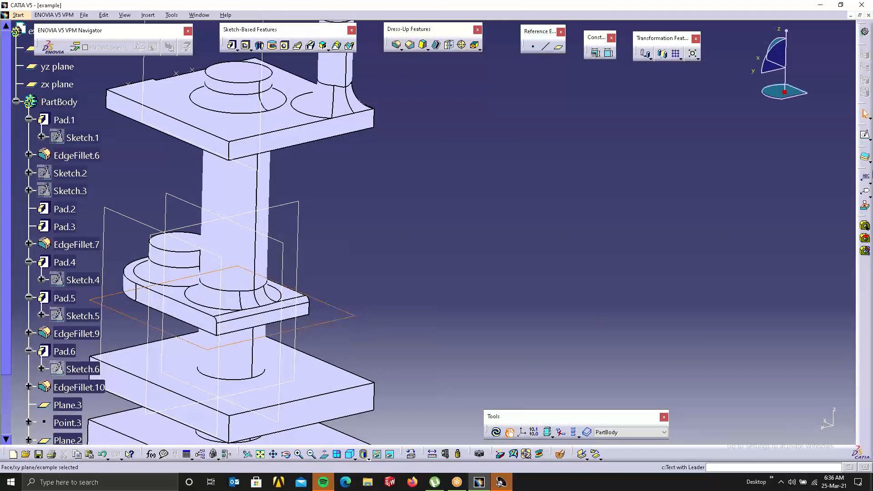
{"action": "left_click", "coordinate": [865, 135]}
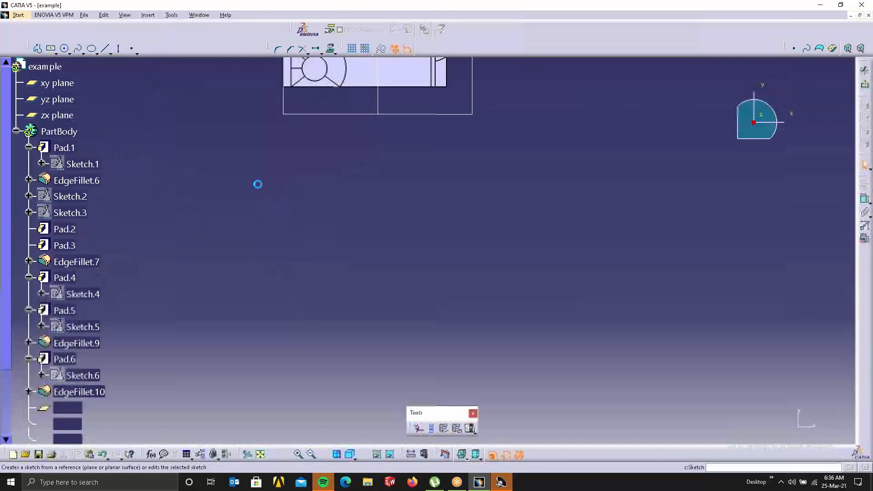
{"action": "left_click", "coordinate": [68, 54]}
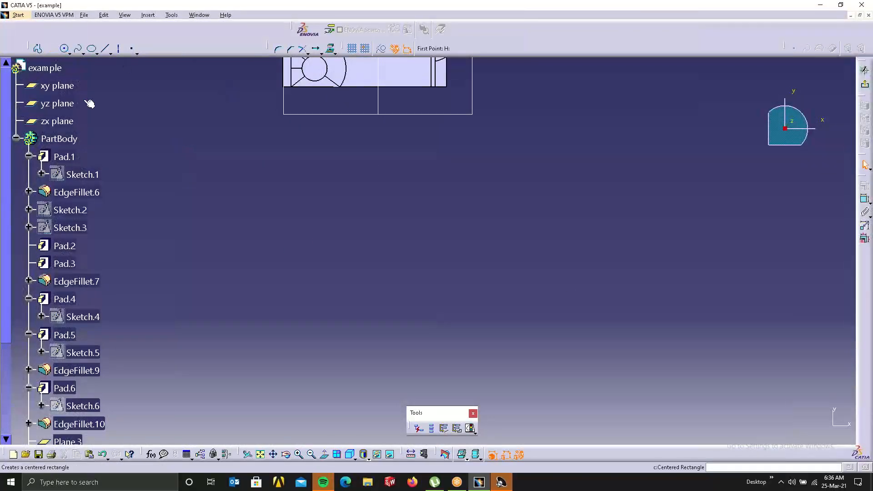
{"action": "left_click", "coordinate": [520, 248]}
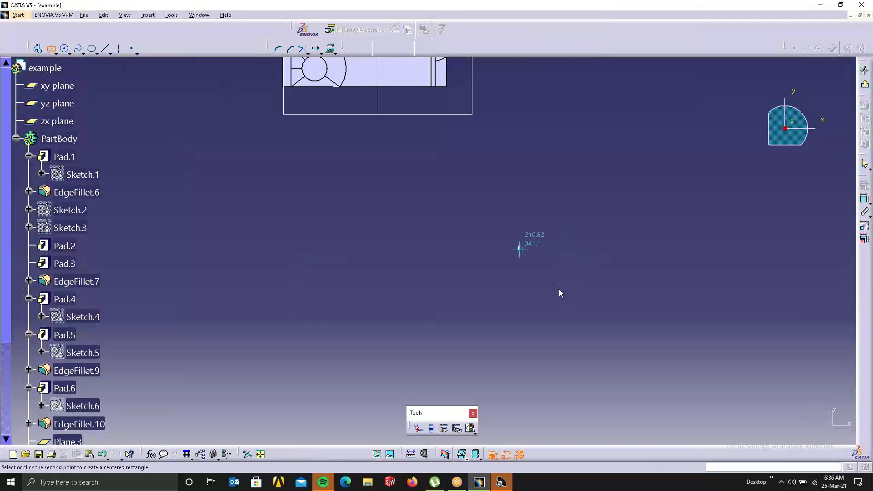
{"action": "left_click", "coordinate": [603, 302]}
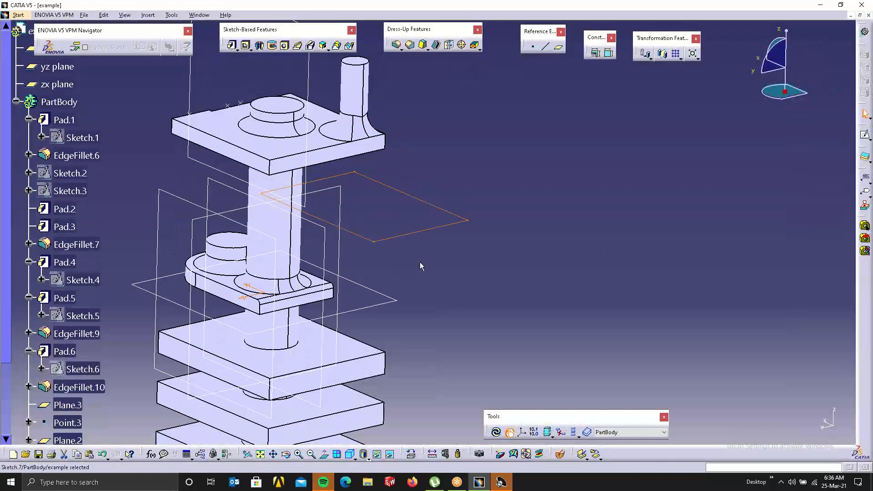
{"action": "left_click", "coordinate": [232, 45]}
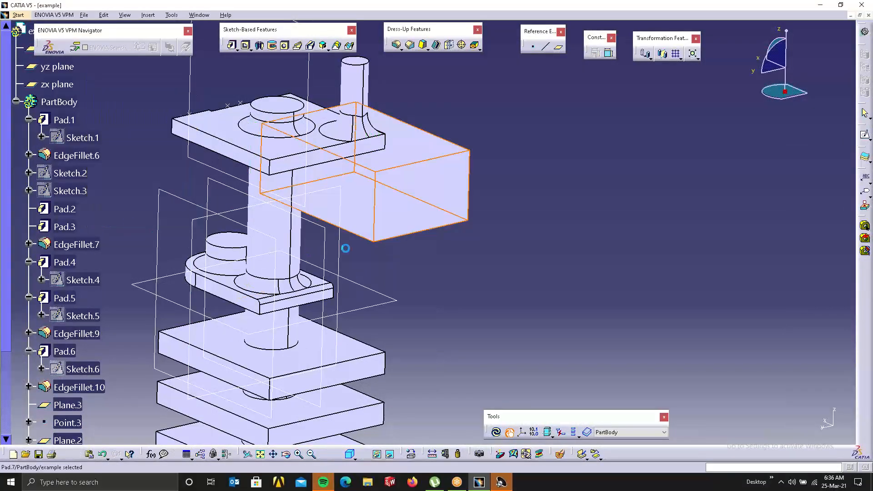
Start an edge fillet on the new block and select its top, front and side edges.
{"action": "middle_click_drag", "start_coordinate": [365, 253], "coordinate": [680, 209]}
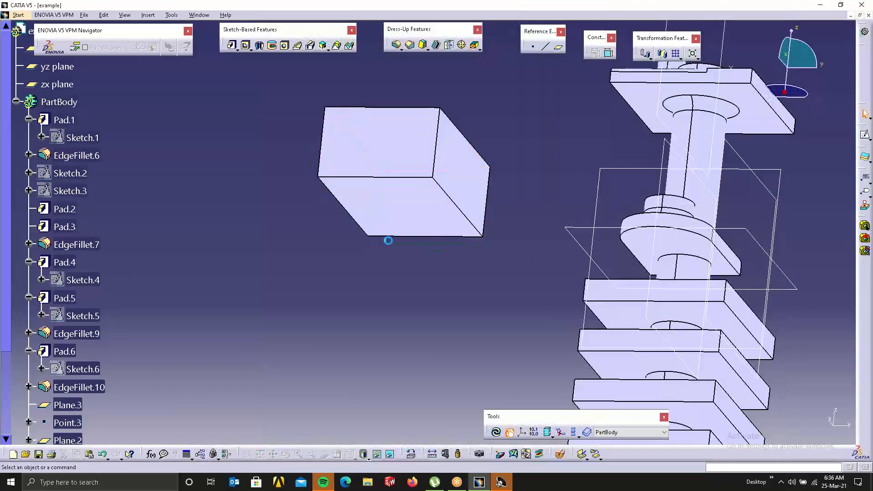
{"action": "middle_click_drag", "start_coordinate": [369, 198], "coordinate": [481, 200]}
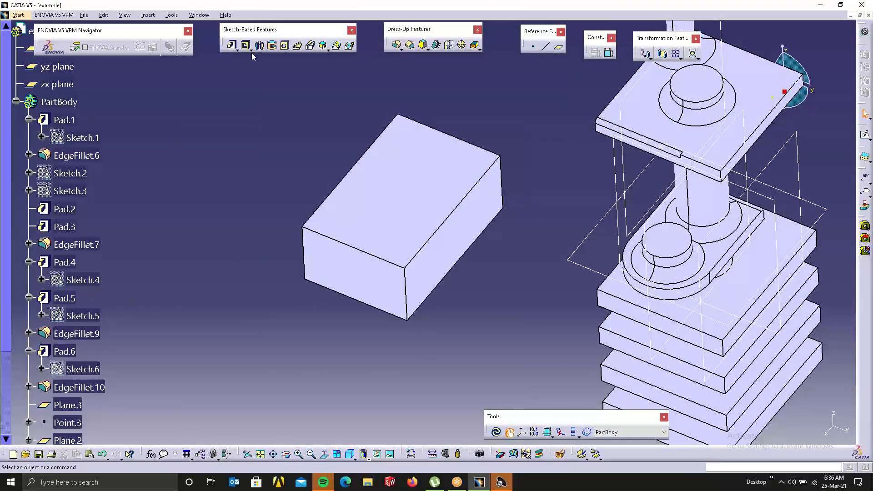
{"action": "left_click", "coordinate": [396, 45]}
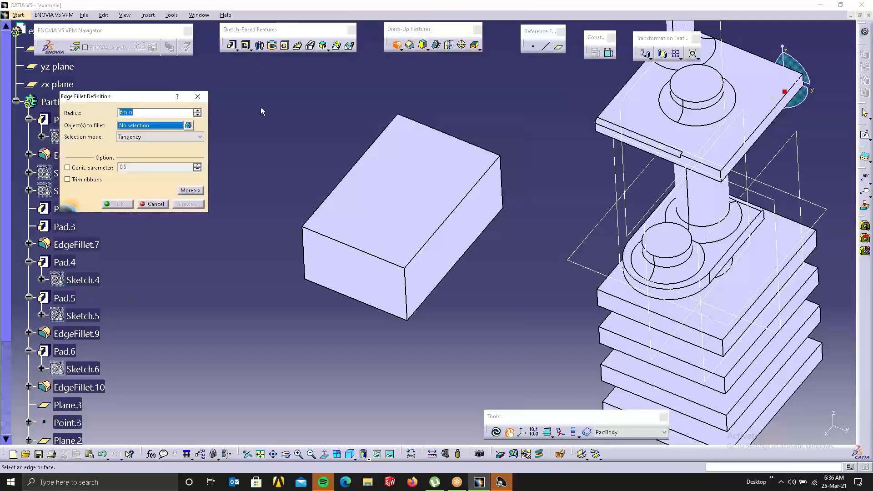
{"action": "left_click", "coordinate": [190, 191]}
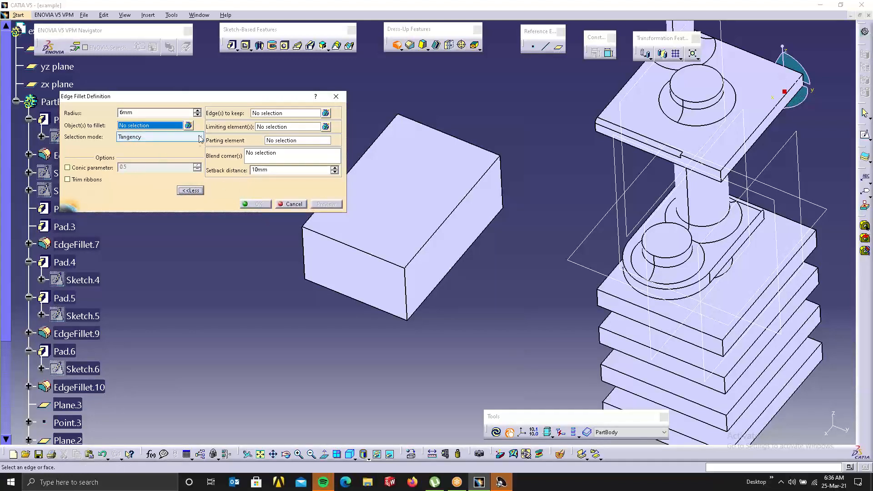
{"action": "left_click", "coordinate": [349, 247]}
{"action": "left_click", "coordinate": [432, 248]}
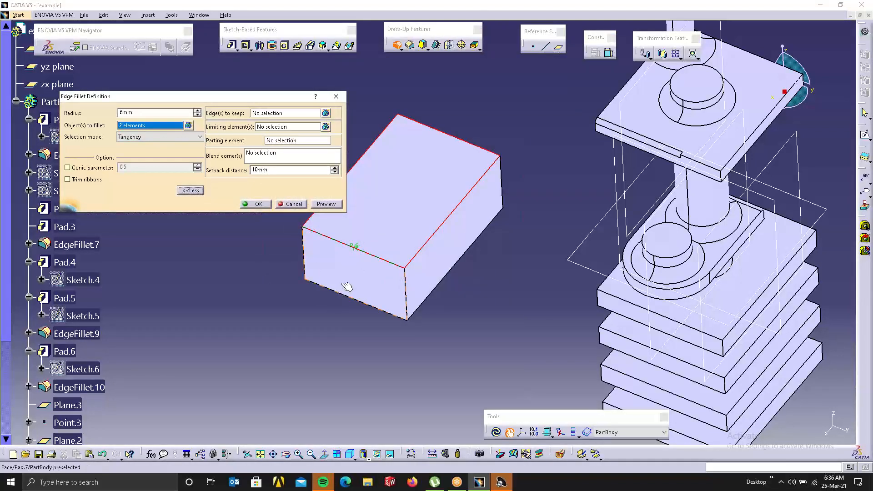
{"action": "left_click", "coordinate": [377, 290]}
{"action": "left_click", "coordinate": [445, 262]}
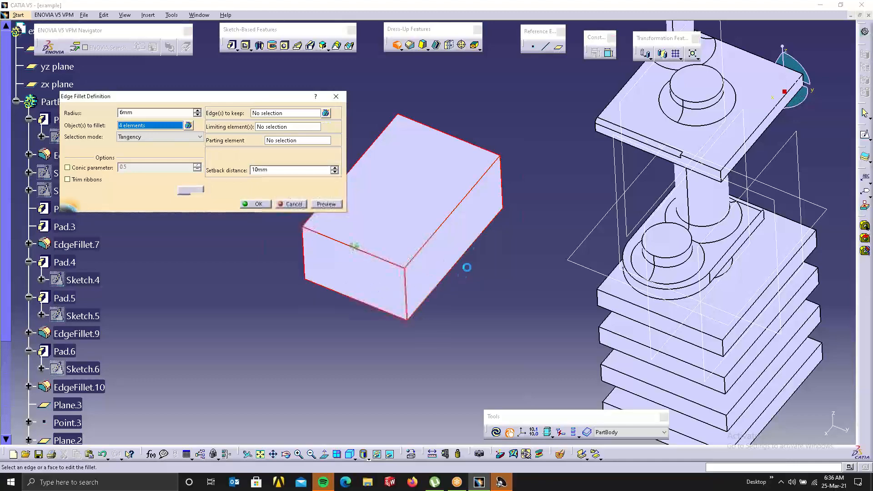
Add the remaining edges on the block's underside and back to the fillet selection.
{"action": "middle_click_drag", "start_coordinate": [465, 267], "coordinate": [384, 309]}
{"action": "left_click", "coordinate": [419, 228]}
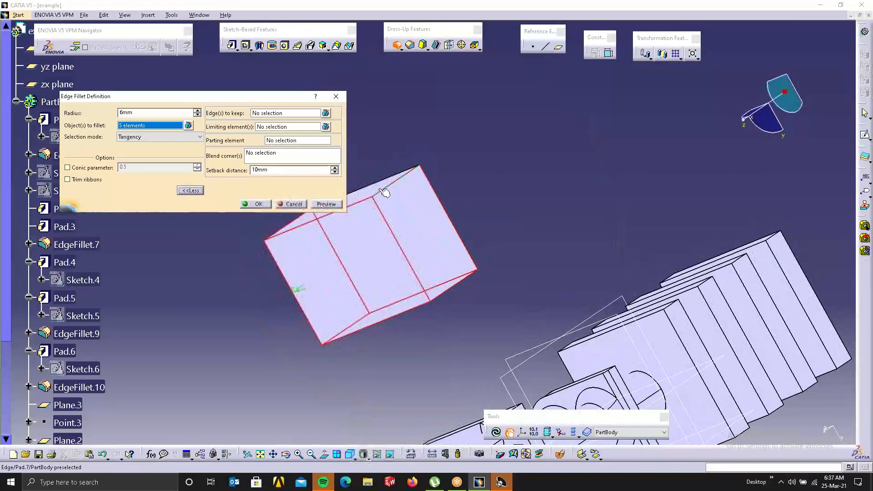
{"action": "middle_click_drag", "start_coordinate": [383, 189], "coordinate": [456, 266]}
{"action": "left_click", "coordinate": [411, 236]}
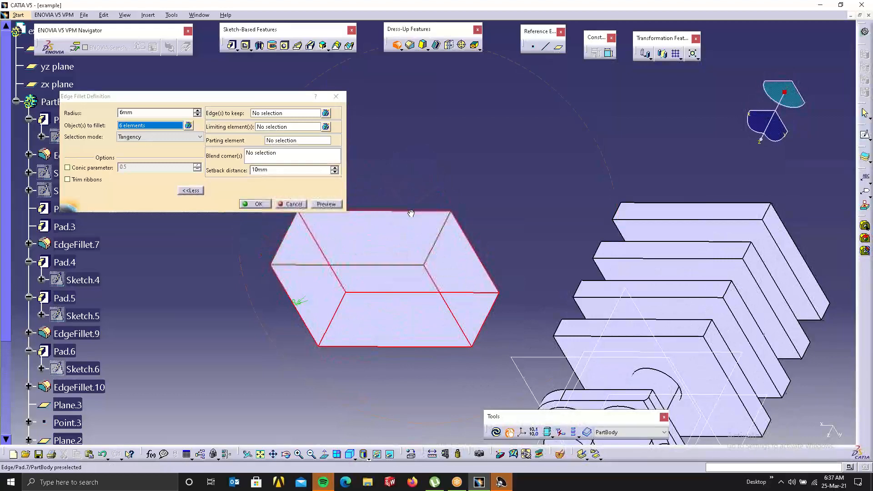
{"action": "middle_click_drag", "start_coordinate": [411, 236], "coordinate": [418, 247]}
{"action": "left_click", "coordinate": [418, 247]}
{"action": "middle_click_drag", "start_coordinate": [323, 269], "coordinate": [592, 12]}
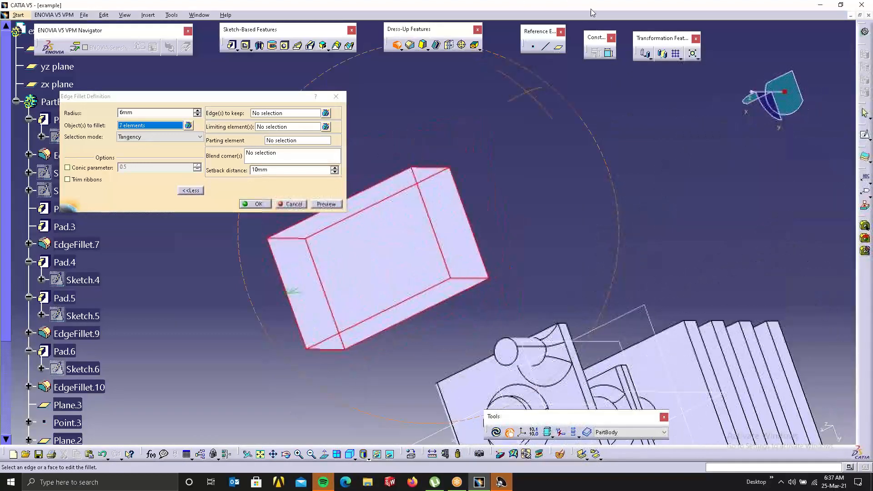
Increase the fillet radius, previewing it at 15 mm and at larger values, and accept the fillet at 20 mm.
{"action": "left_click", "coordinate": [197, 111]}
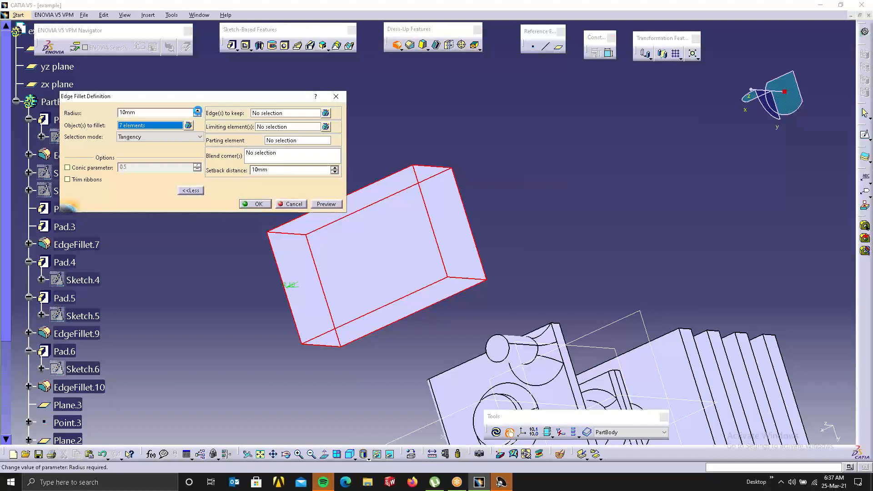
{"action": "left_click", "coordinate": [327, 204]}
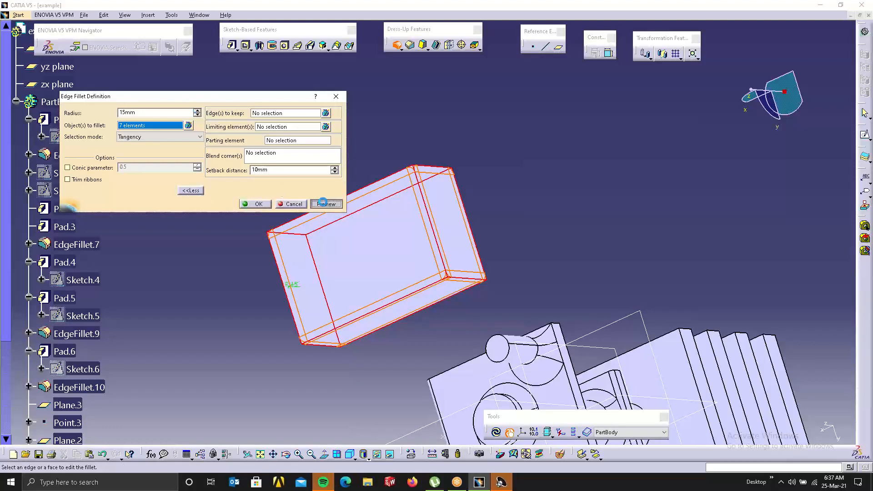
{"action": "left_click", "coordinate": [323, 203]}
{"action": "left_click", "coordinate": [197, 110]}
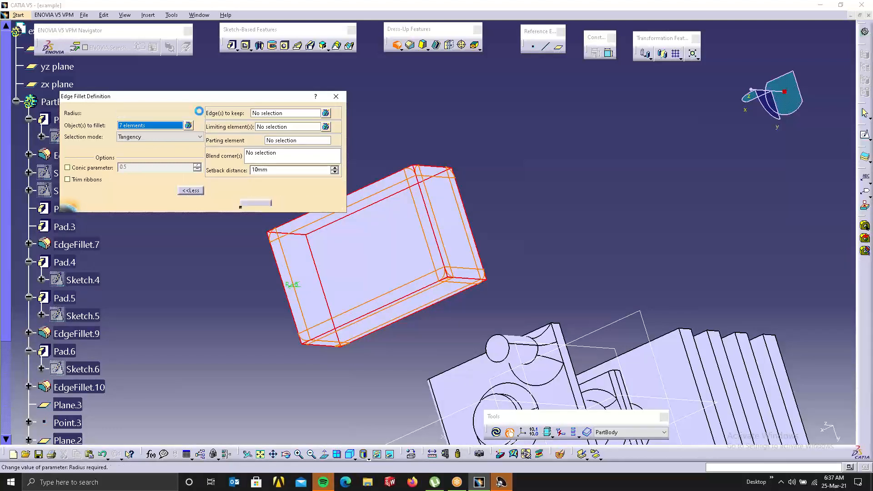
{"action": "left_click", "coordinate": [197, 110]}
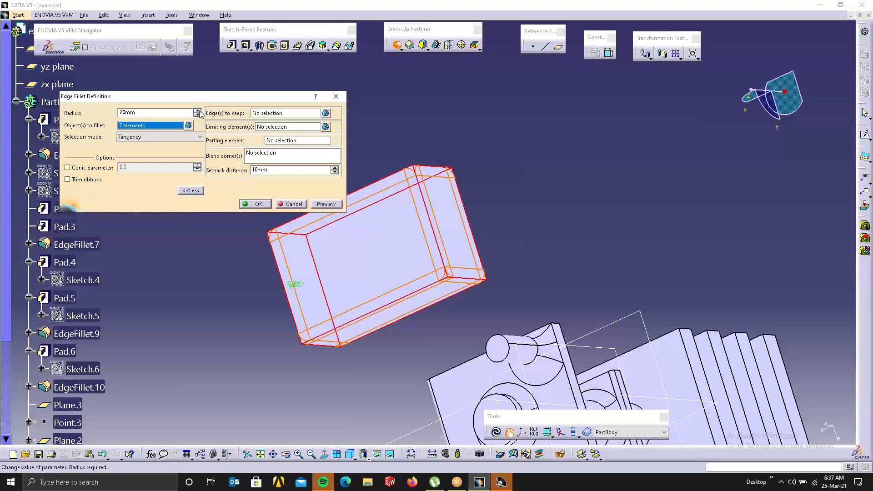
{"action": "left_click", "coordinate": [321, 203]}
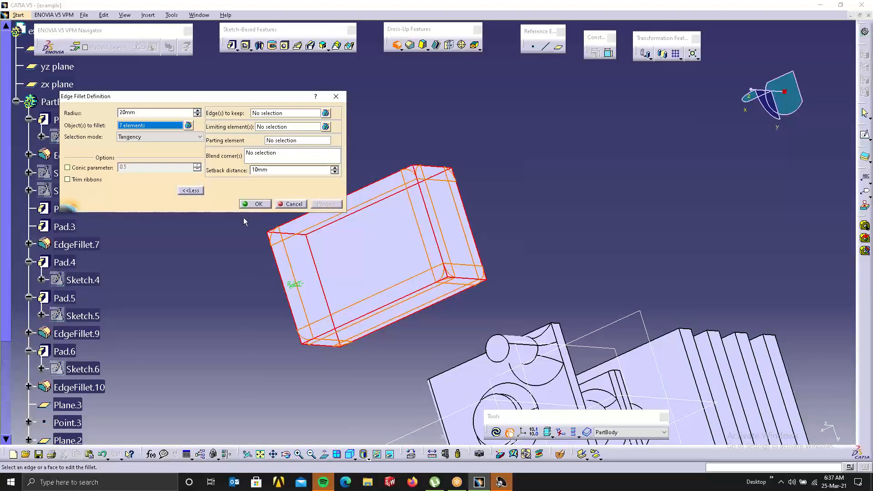
{"action": "left_click", "coordinate": [248, 204]}
Set the filleted block's pad length to 50 mm and update the part.
{"action": "middle_click_drag", "start_coordinate": [268, 220], "coordinate": [364, 273]}
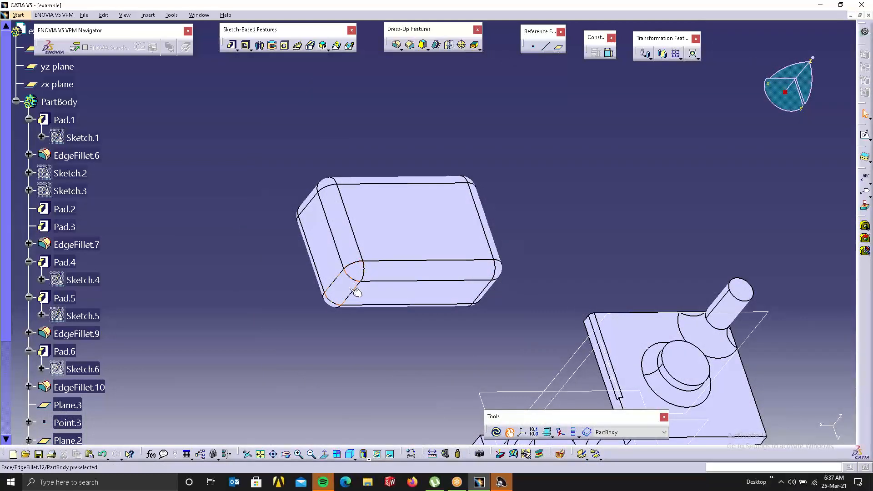
{"action": "middle_click_drag", "start_coordinate": [411, 272], "coordinate": [347, 277]}
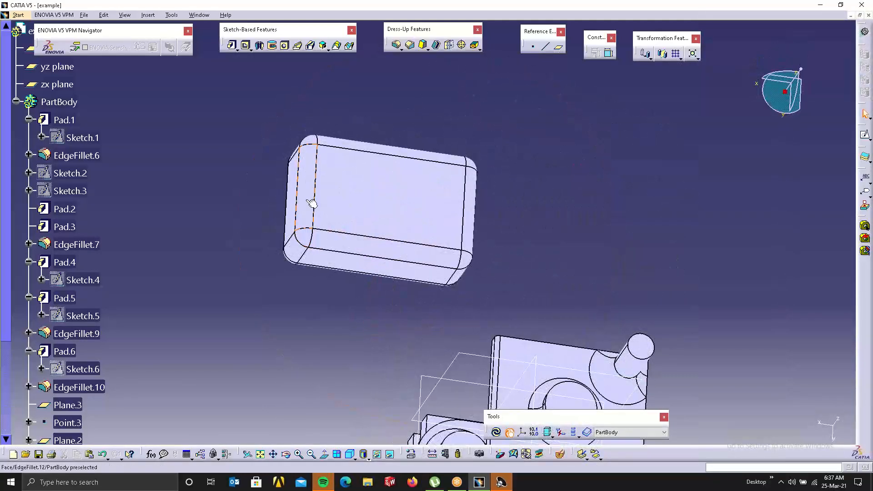
{"action": "middle_click_drag", "start_coordinate": [492, 194], "coordinate": [207, 162]}
{"action": "middle_click_drag", "start_coordinate": [414, 177], "coordinate": [444, 189]}
{"action": "left_click", "coordinate": [425, 206]}
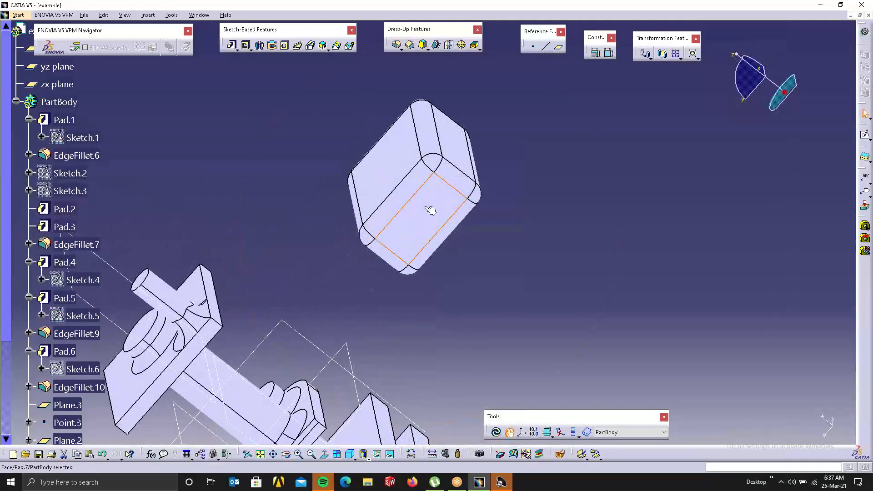
{"action": "double_click", "coordinate": [431, 210]}
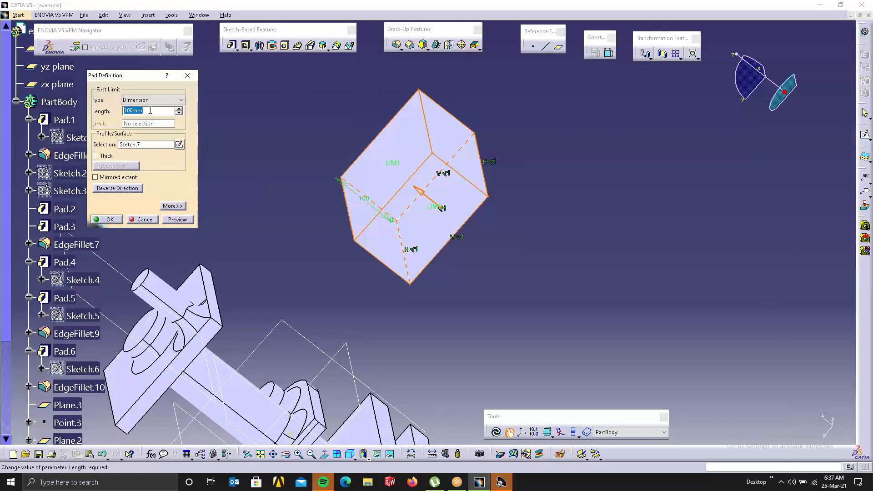
{"action": "left_click_drag", "start_coordinate": [148, 111], "coordinate": [93, 123]}
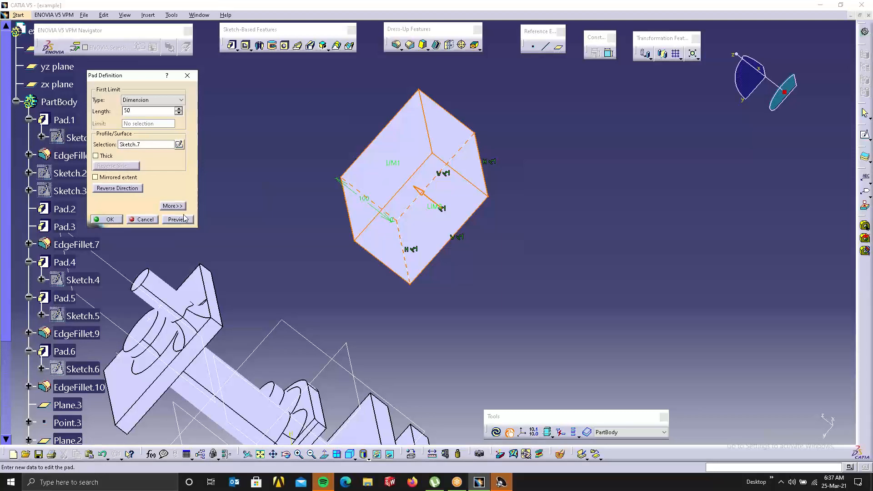
{"action": "left_click", "coordinate": [101, 221]}
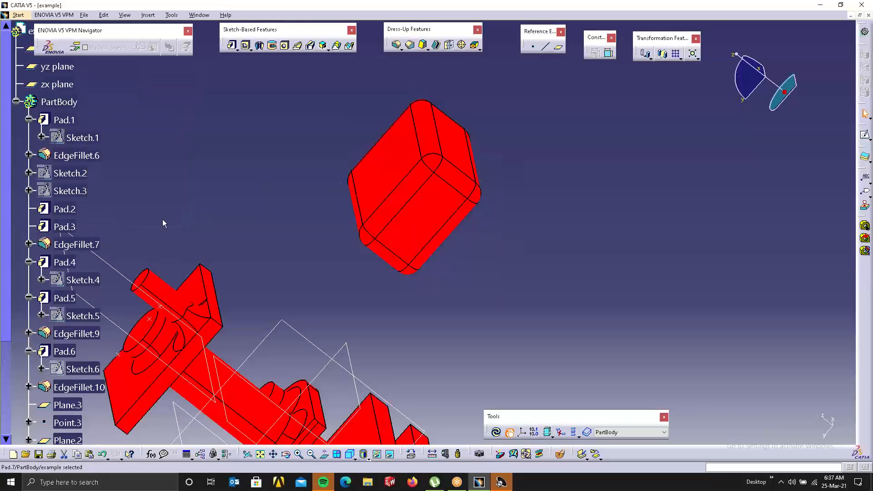
{"action": "left_click", "coordinate": [495, 434]}
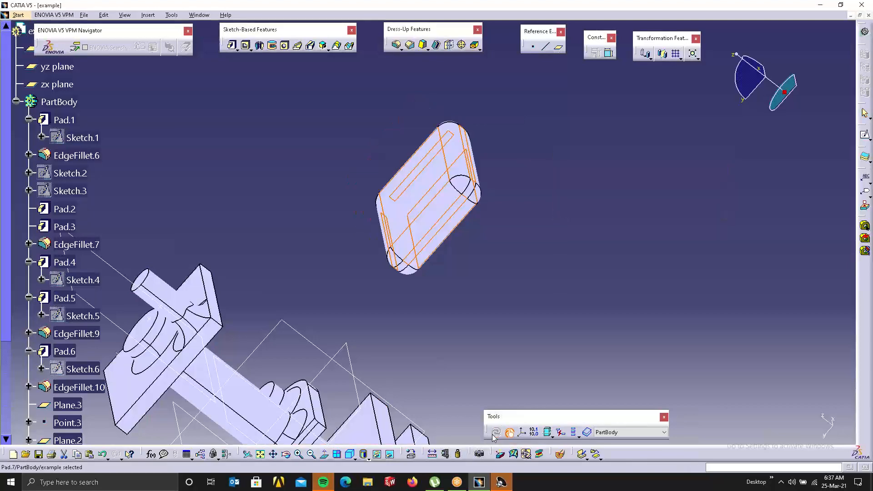
{"action": "left_click", "coordinate": [465, 300]}
Set the filleted block's pad length to 100 mm and update the part.
{"action": "middle_click_drag", "start_coordinate": [463, 203], "coordinate": [473, 333]}
{"action": "double_click", "coordinate": [420, 303]}
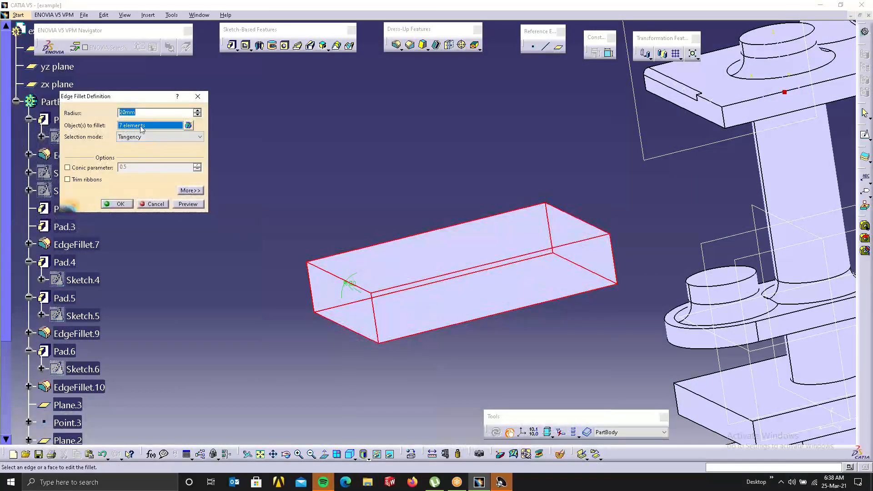
{"action": "left_click", "coordinate": [201, 97]}
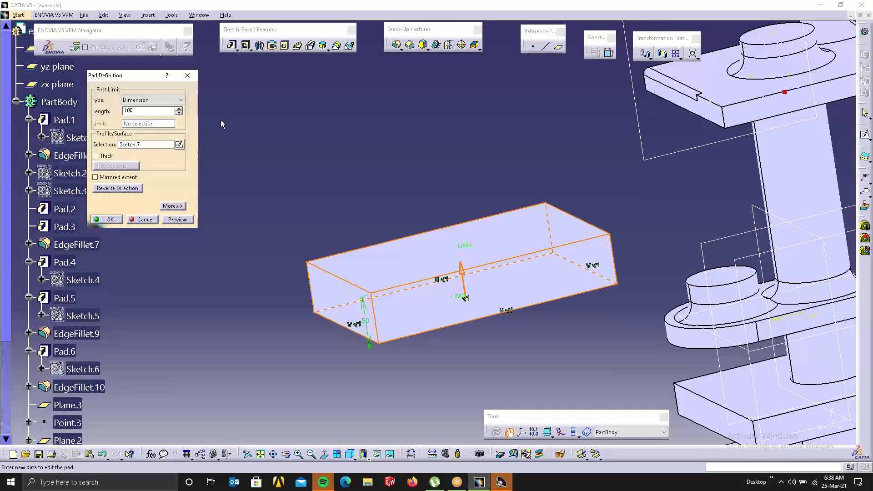
{"action": "key", "text": "Return"}
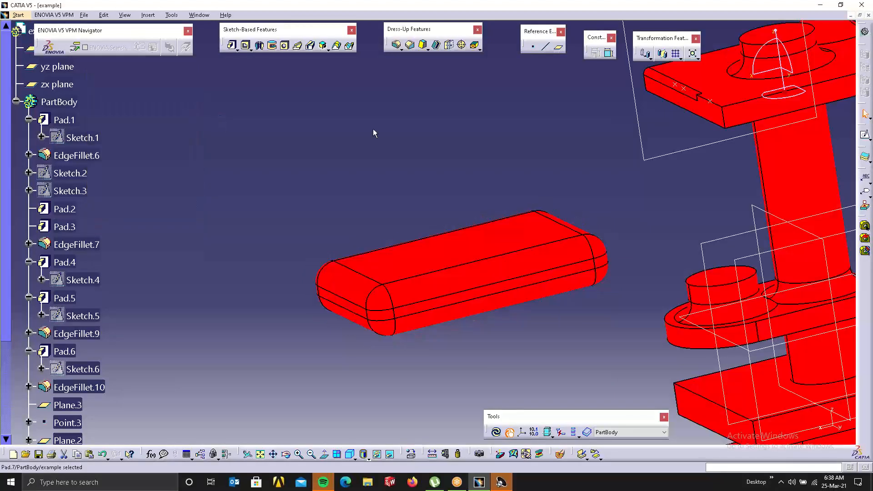
{"action": "left_click", "coordinate": [497, 432]}
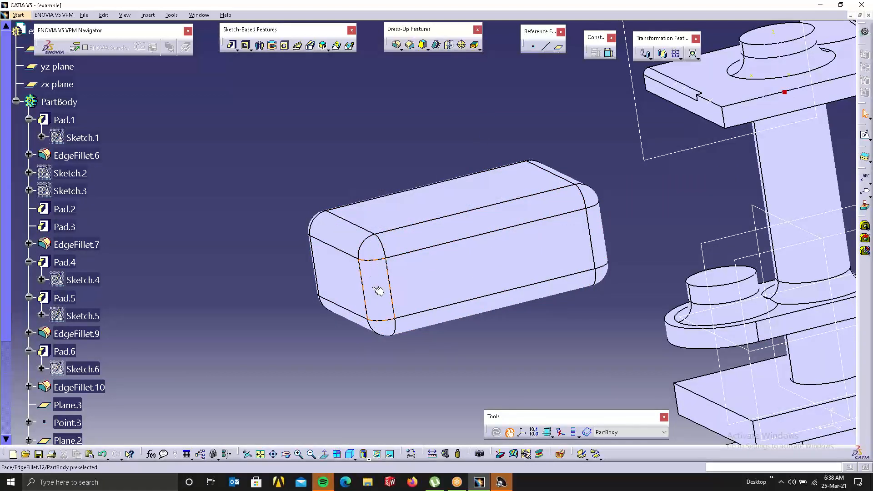
Open the block's edge fillet definition and close it without changes, then delete that fillet.
{"action": "left_click", "coordinate": [422, 243]}
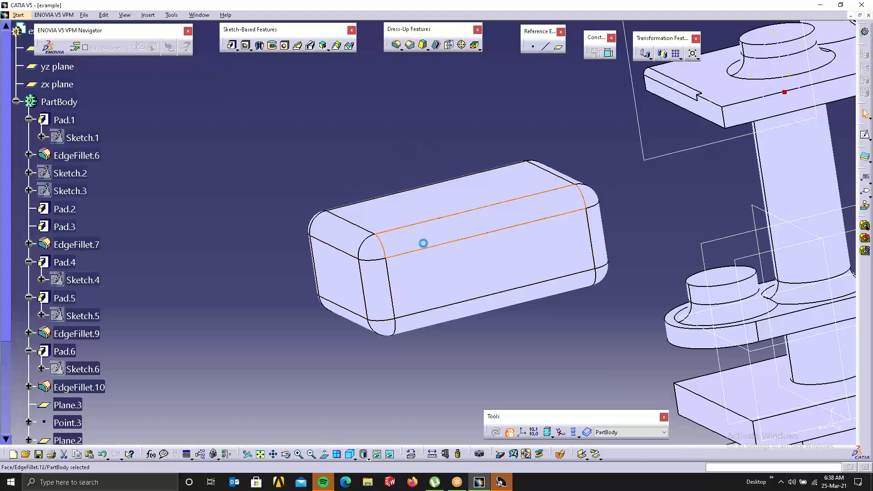
{"action": "double_click", "coordinate": [423, 244]}
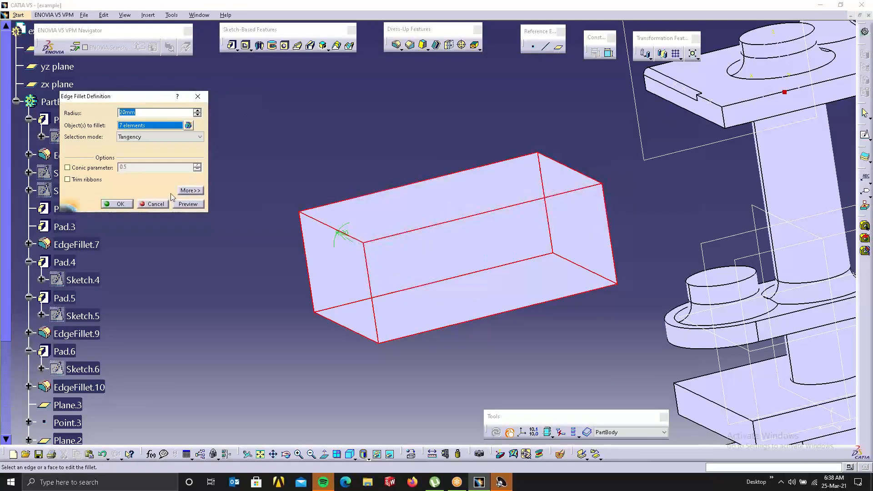
{"action": "left_click", "coordinate": [153, 204]}
{"action": "scroll", "coordinate": [6, 397], "scroll_direction": "down", "scroll_amount": 6}
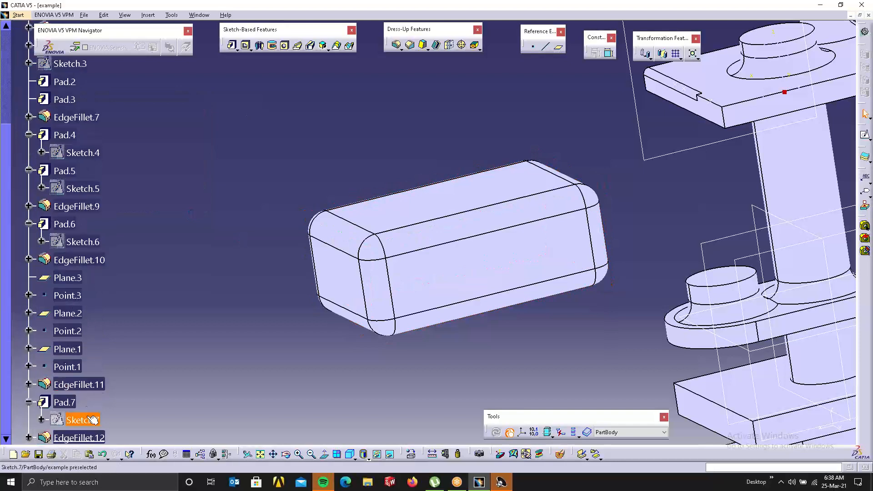
{"action": "right_click", "coordinate": [73, 269]}
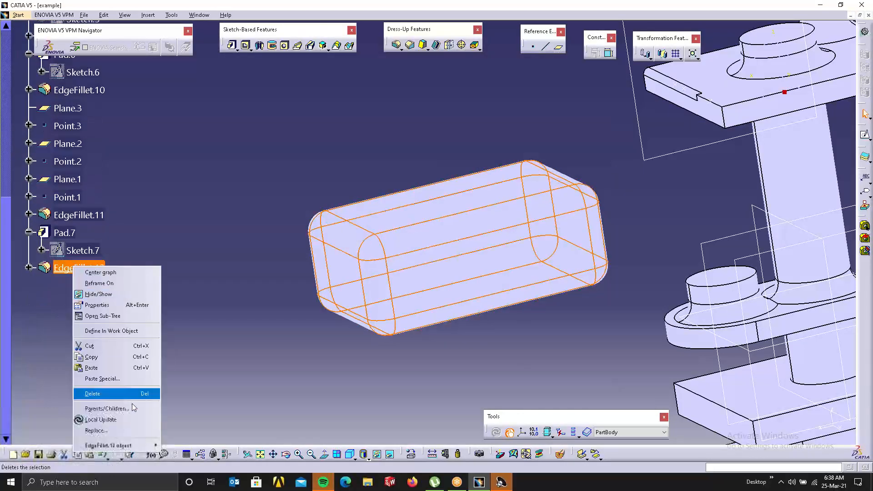
{"action": "left_click", "coordinate": [103, 390]}
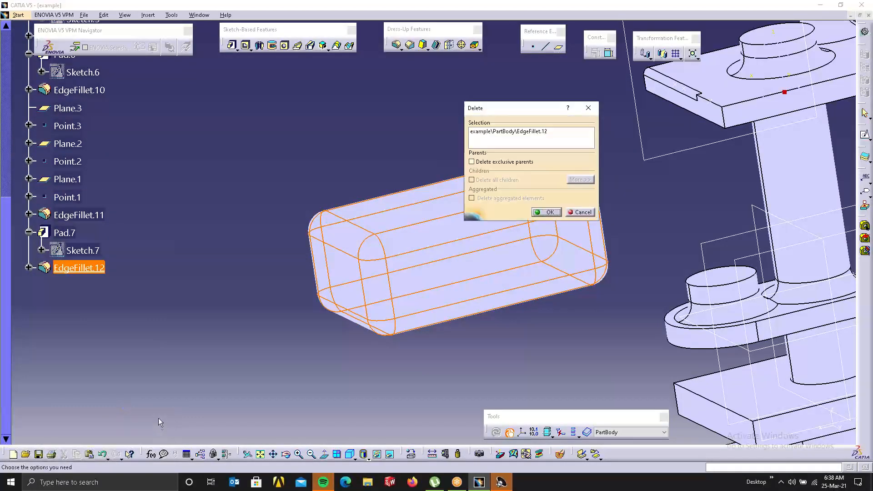
{"action": "key", "text": "Return"}
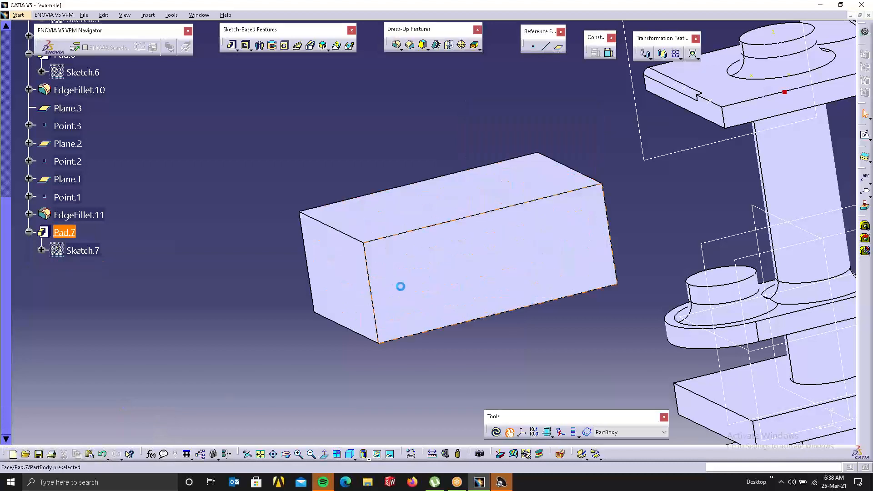
Start an edge fillet with a 20 mm radius on the three edges meeting at the block's front upper corner.
{"action": "left_click", "coordinate": [396, 45]}
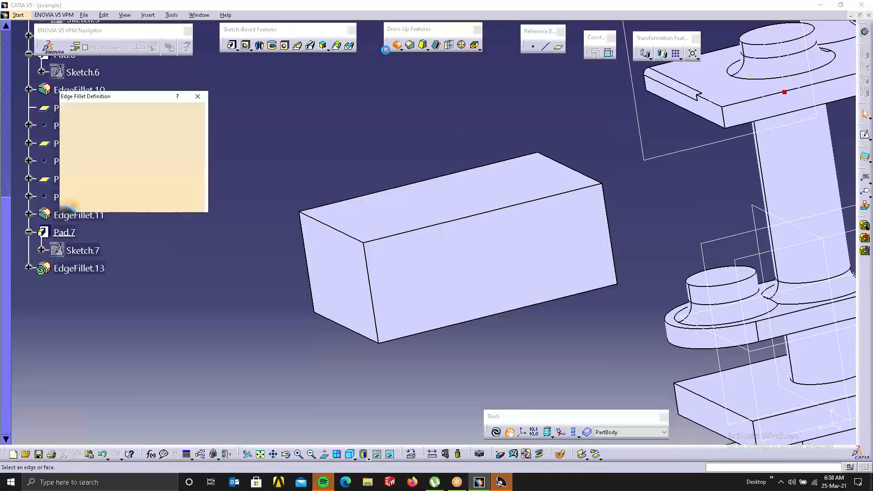
{"action": "left_click", "coordinate": [354, 236]}
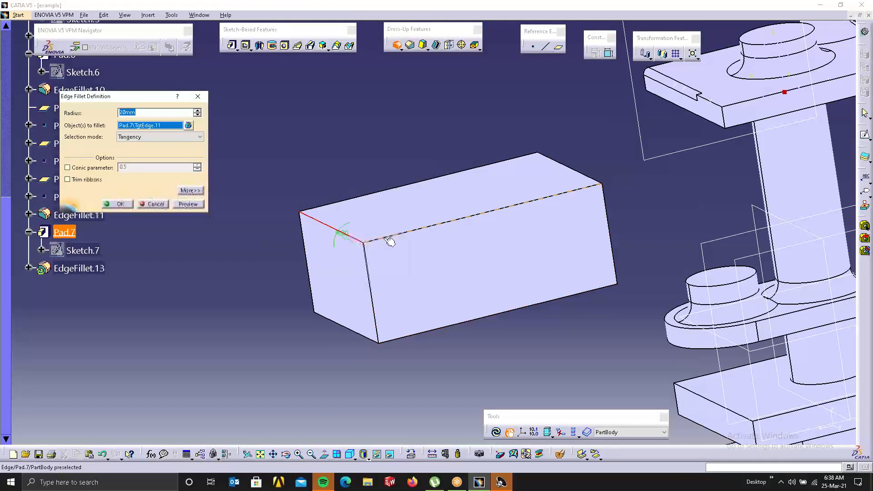
{"action": "left_click", "coordinate": [390, 237]}
{"action": "left_click", "coordinate": [372, 266]}
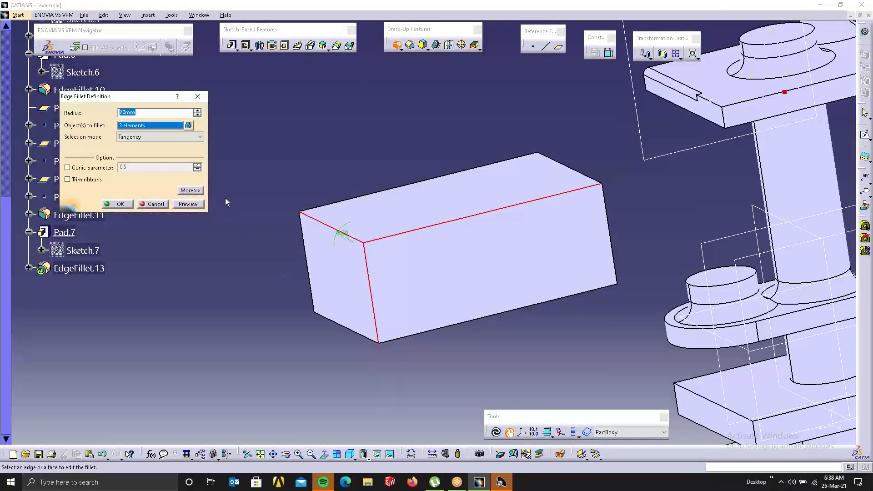
Expand the fillet options and create a blend corner by vertex at the corner shared by the three edges.
{"action": "left_click", "coordinate": [196, 191]}
{"action": "left_click", "coordinate": [271, 161]}
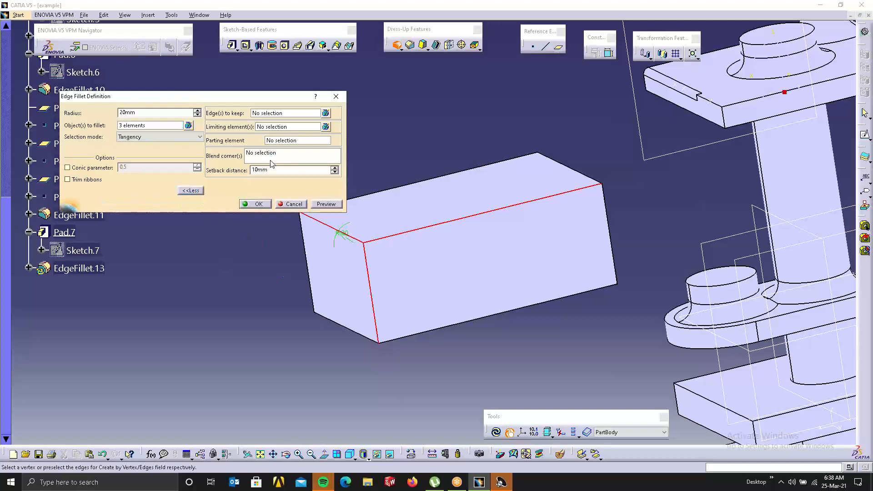
{"action": "right_click", "coordinate": [272, 155]}
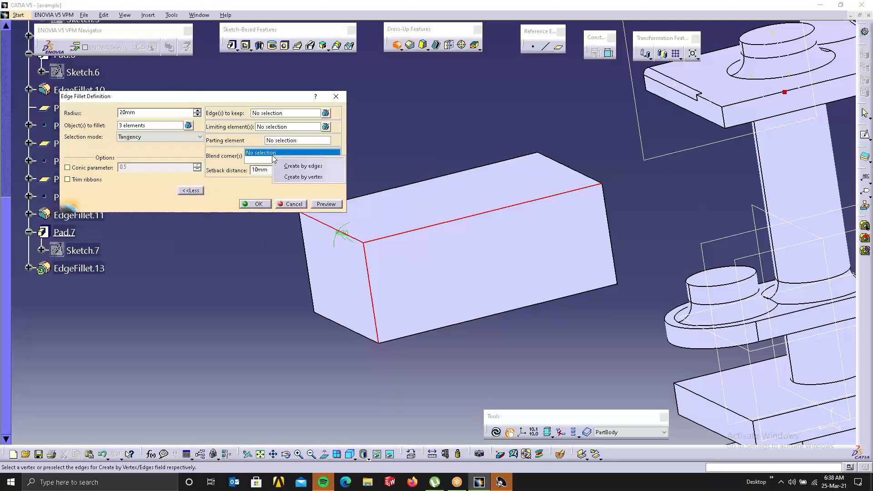
{"action": "left_click", "coordinate": [296, 177]}
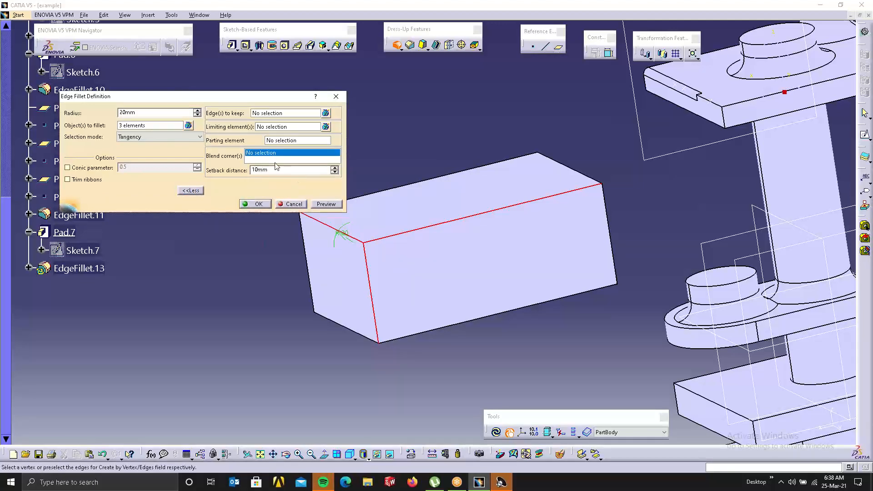
{"action": "left_click", "coordinate": [364, 242]}
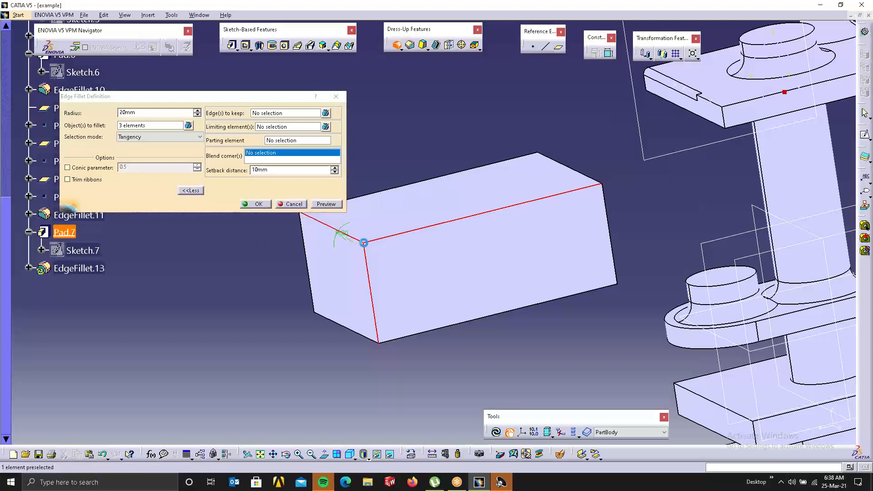
Set the blend corner's setback distance to 36 mm, preview the fillet and accept it.
{"action": "middle_click", "coordinate": [381, 297]}
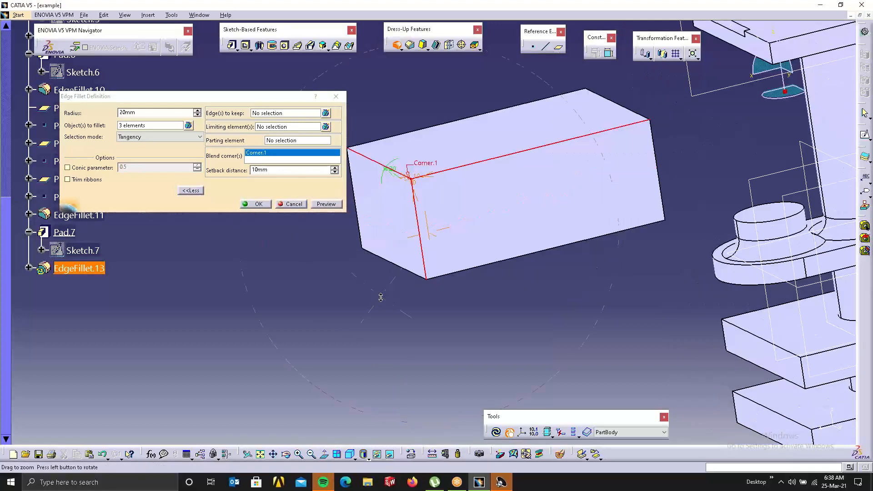
{"action": "middle_click_drag", "start_coordinate": [381, 298], "coordinate": [424, 214]}
{"action": "middle_click_drag", "start_coordinate": [425, 173], "coordinate": [438, 224]}
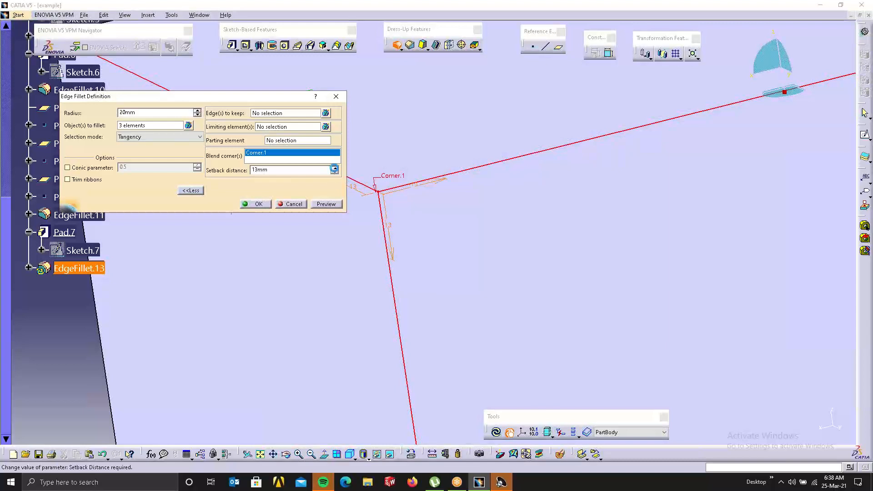
{"action": "left_click_drag", "start_coordinate": [334, 167], "coordinate": [334, 166]}
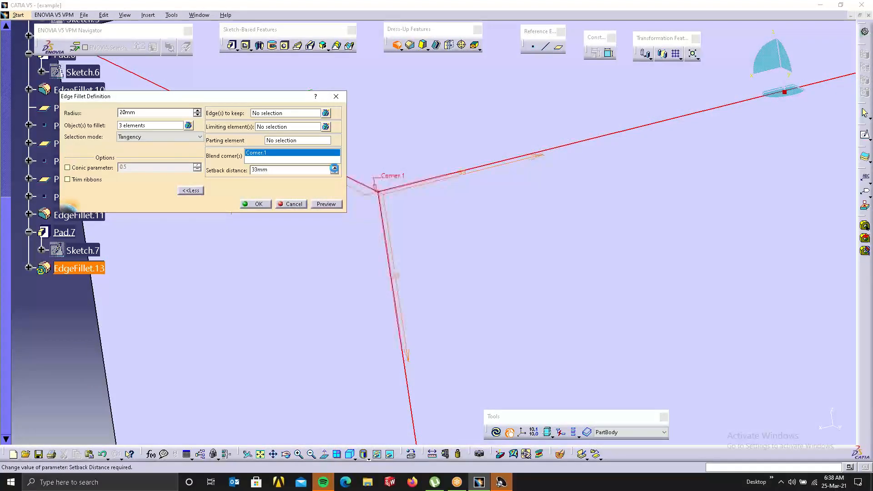
{"action": "left_click", "coordinate": [334, 167]}
{"action": "middle_click_drag", "start_coordinate": [432, 230], "coordinate": [460, 275], "text": "ctrl"}
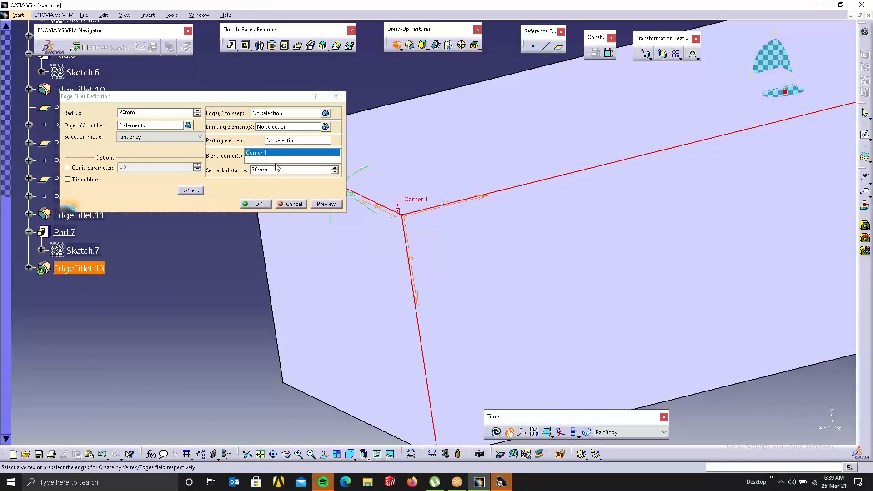
{"action": "left_click", "coordinate": [335, 205]}
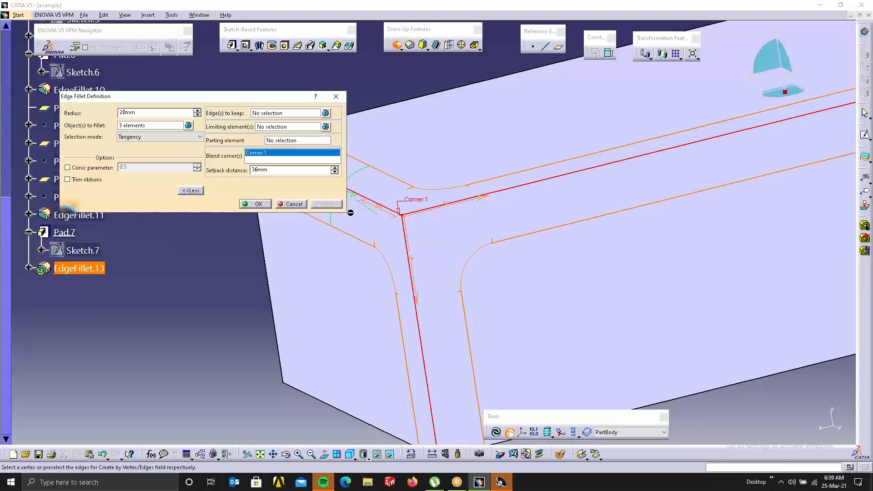
{"action": "left_click", "coordinate": [272, 203]}
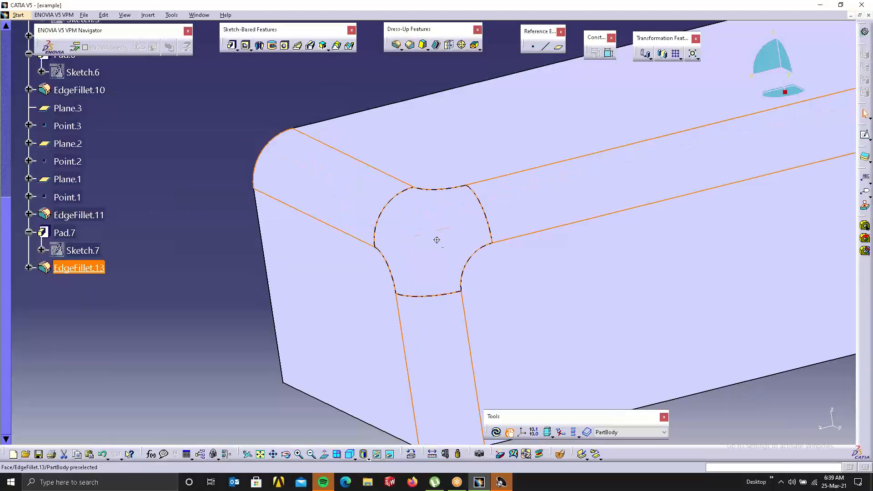
Fillet the block's lower edges and remaining far-end edges with a 20 mm radius, previewing before accepting.
{"action": "mouse_move", "coordinate": [437, 239]}
{"action": "middle_mouse_down"}
{"action": "mouse_move", "coordinate": [399, 195]}
{"action": "mouse_move", "coordinate": [425, 244]}
{"action": "middle_mouse_up"}
{"action": "middle_click_drag", "start_coordinate": [415, 241], "coordinate": [369, 235]}
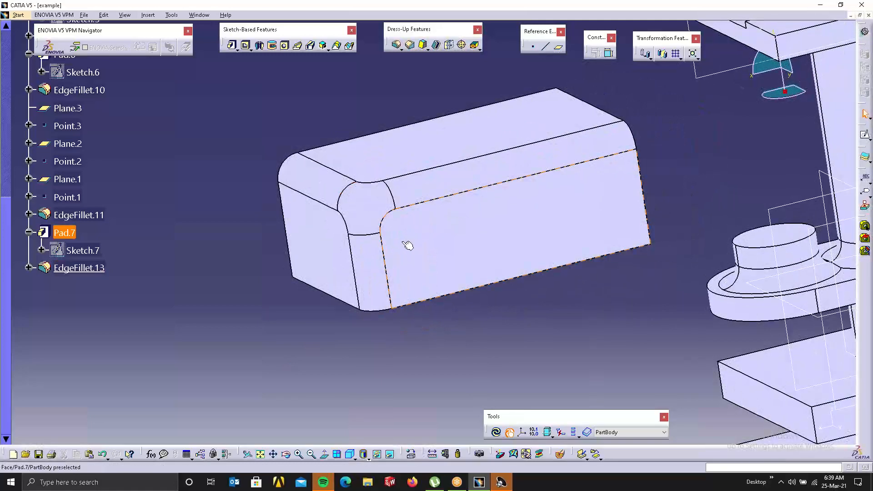
{"action": "middle_click_drag", "start_coordinate": [494, 199], "coordinate": [371, 93]}
{"action": "left_click", "coordinate": [396, 45]}
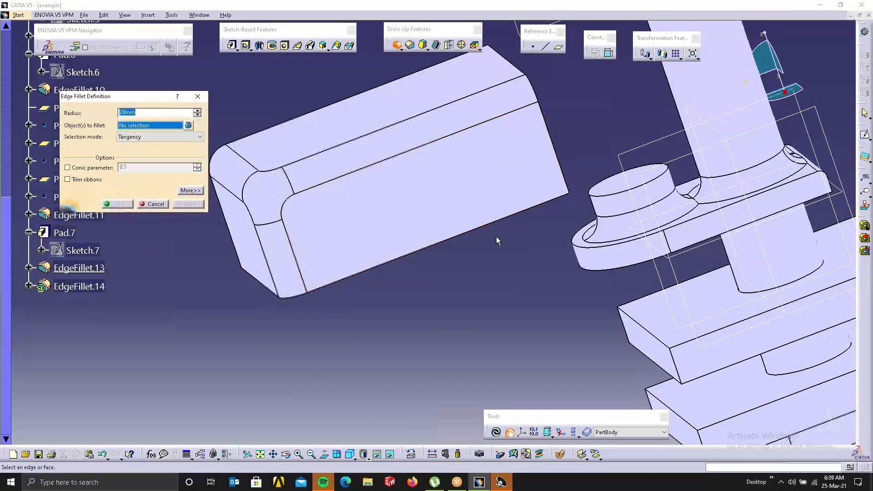
{"action": "left_click", "coordinate": [499, 220]}
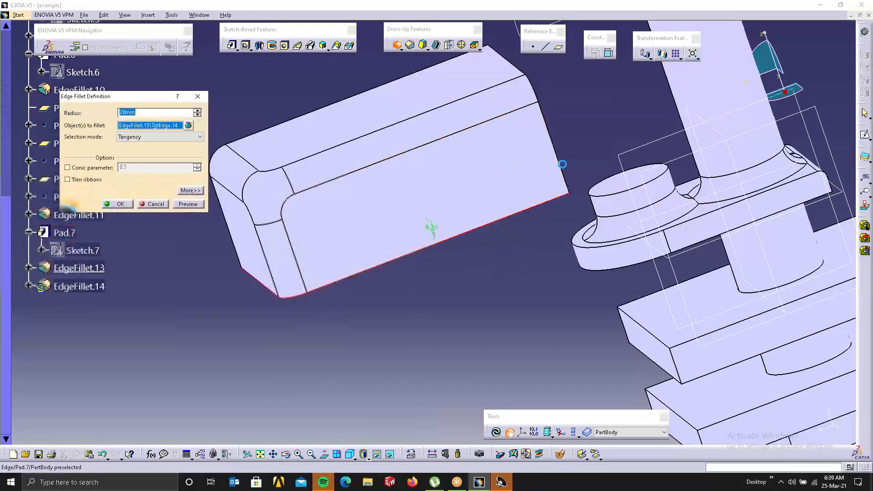
{"action": "left_click", "coordinate": [563, 182]}
{"action": "middle_click_drag", "start_coordinate": [454, 162], "coordinate": [369, 265]}
{"action": "left_click", "coordinate": [596, 100]}
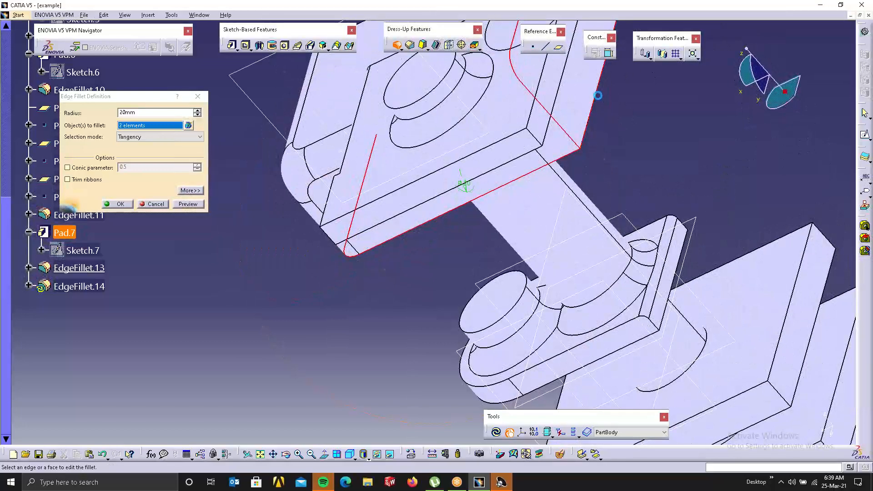
{"action": "left_click", "coordinate": [198, 205]}
{"action": "left_click", "coordinate": [143, 205]}
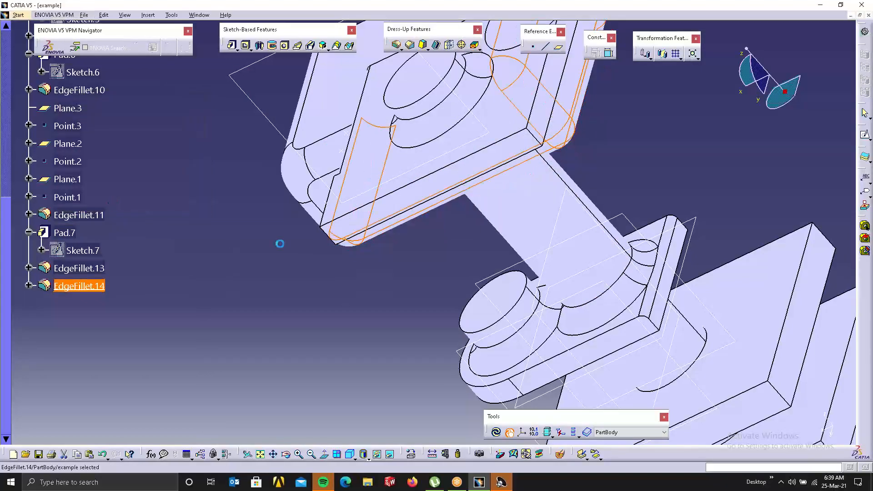
Edit the first fillet to increase its blend corner's setback distance and update the part.
{"action": "middle_click_drag", "start_coordinate": [410, 203], "coordinate": [346, 304]}
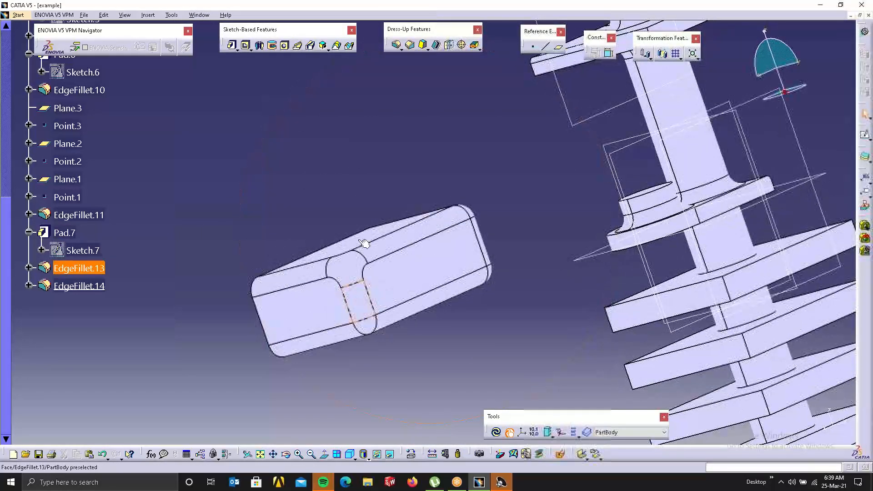
{"action": "double_click", "coordinate": [350, 276]}
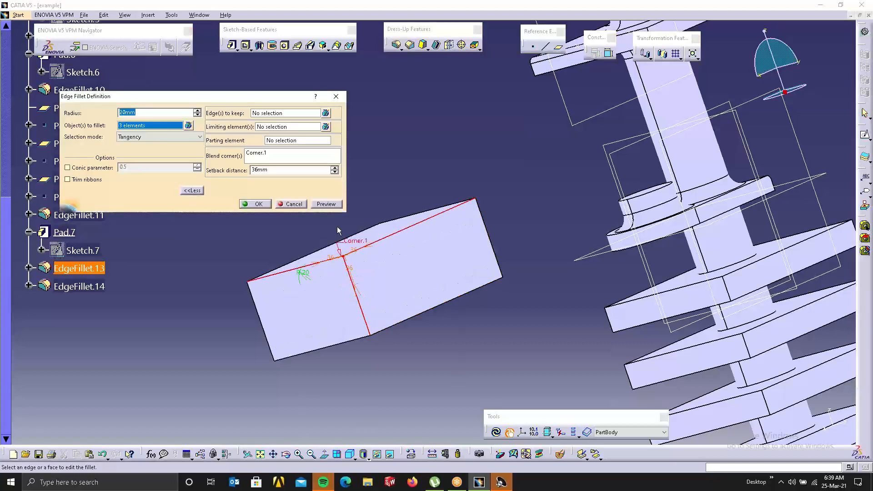
{"action": "left_click", "coordinate": [335, 168]}
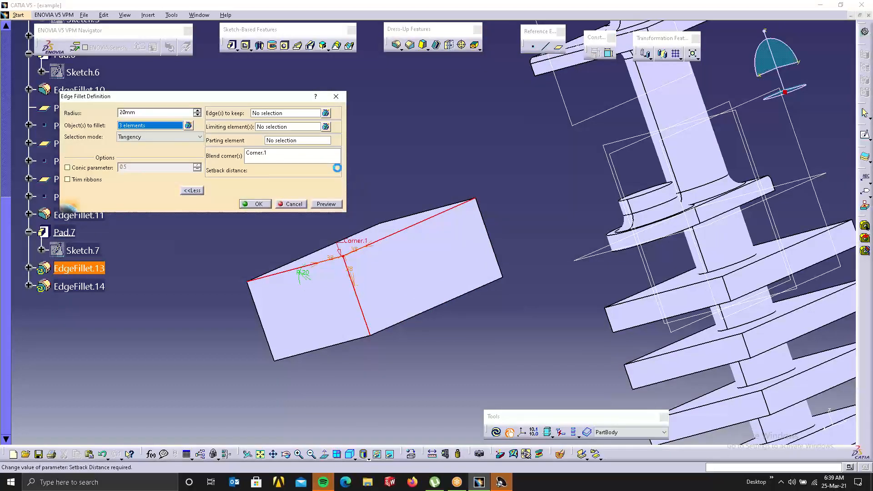
{"action": "left_click", "coordinate": [256, 203]}
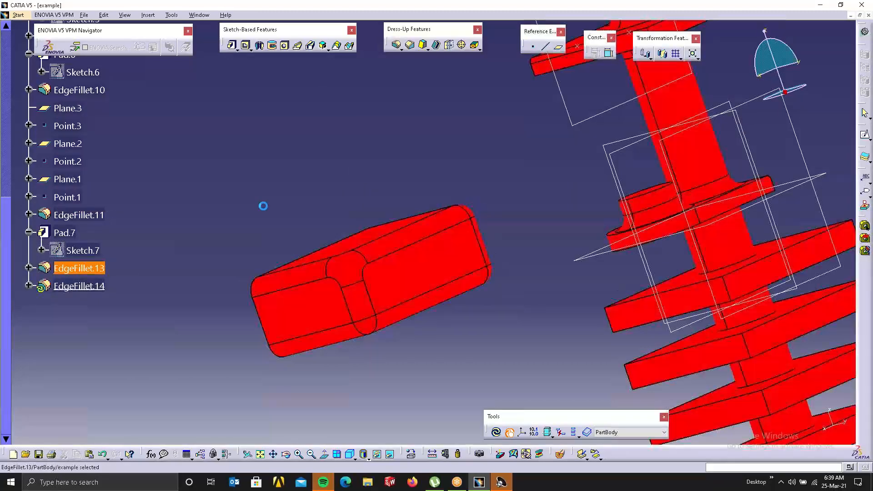
{"action": "left_click", "coordinate": [497, 432]}
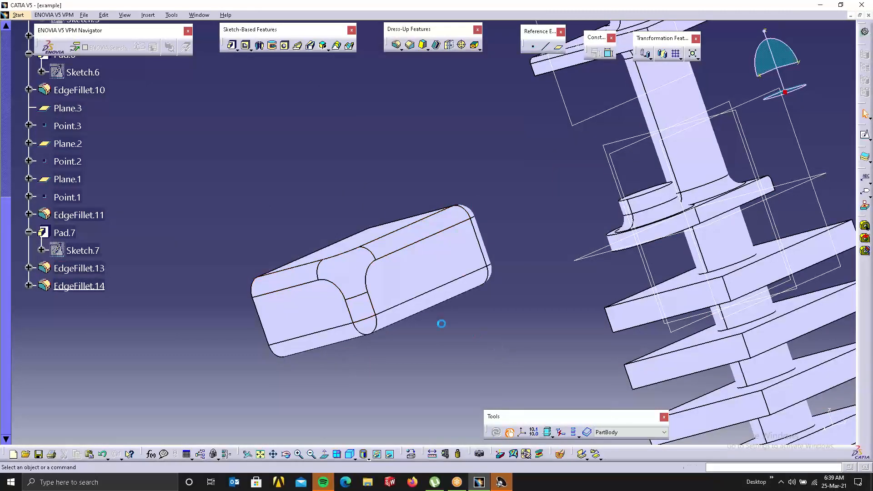
Examine the enlarged blend corner and the adjoining fillet faces on the block from several angles.
{"action": "middle_click_drag", "start_coordinate": [440, 322], "coordinate": [414, 204]}
{"action": "middle_click_drag", "start_coordinate": [472, 274], "coordinate": [380, 325]}
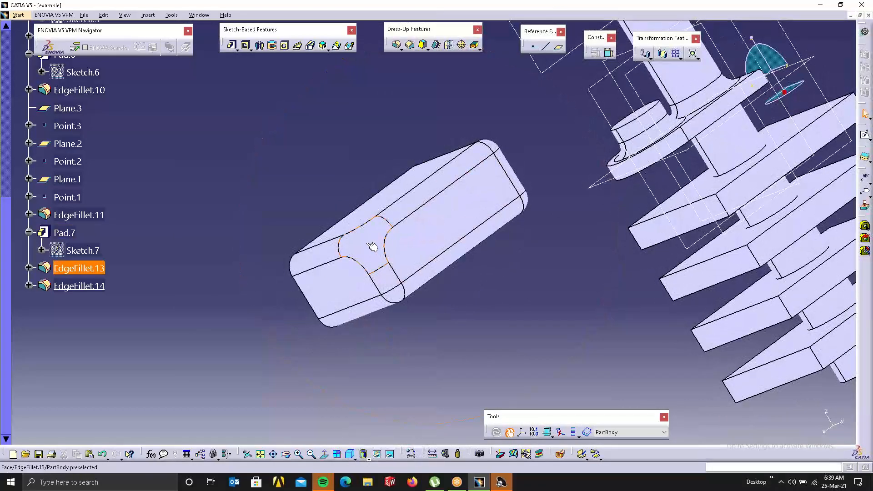
{"action": "middle_click_drag", "start_coordinate": [390, 196], "coordinate": [280, 250]}
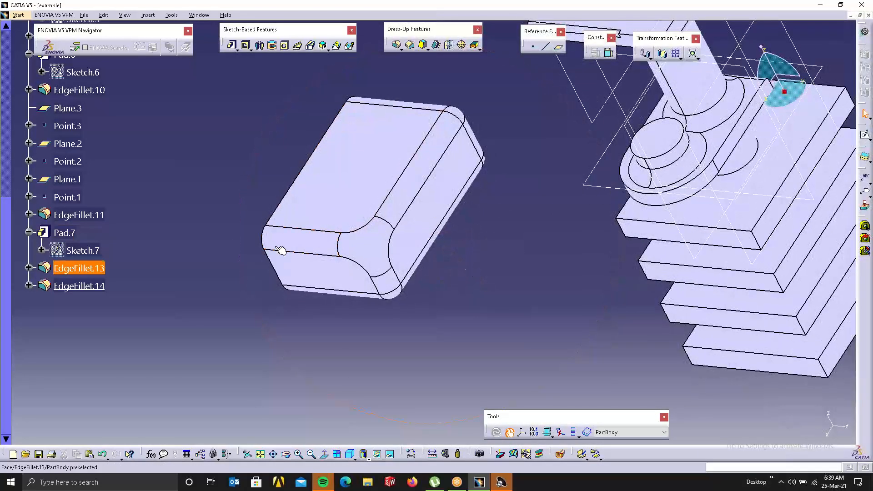
{"action": "left_click", "coordinate": [375, 232]}
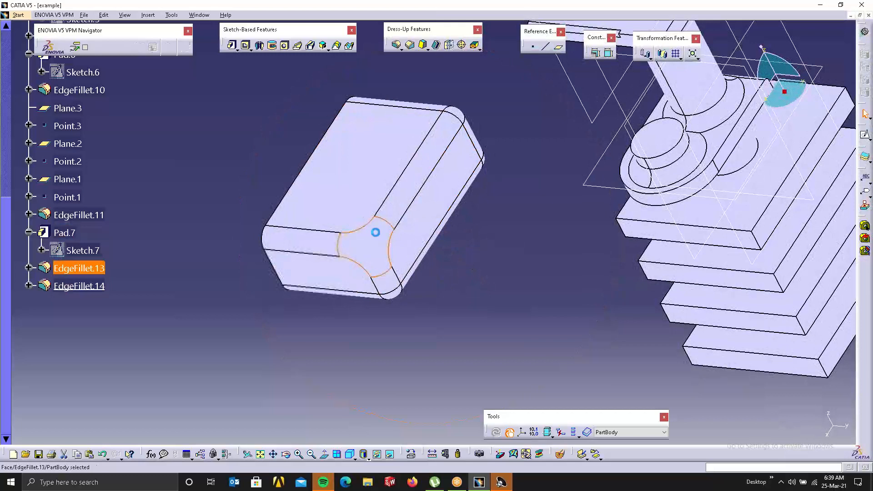
{"action": "left_click", "coordinate": [485, 304]}
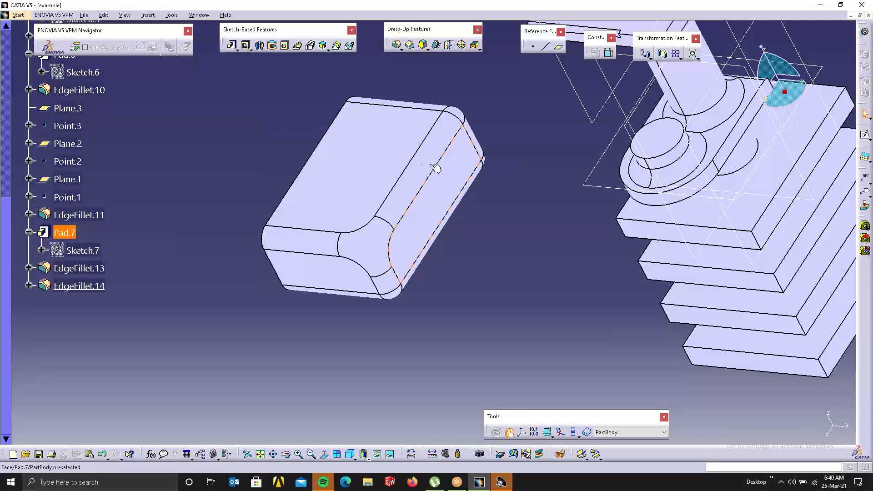
{"action": "left_click", "coordinate": [337, 219]}
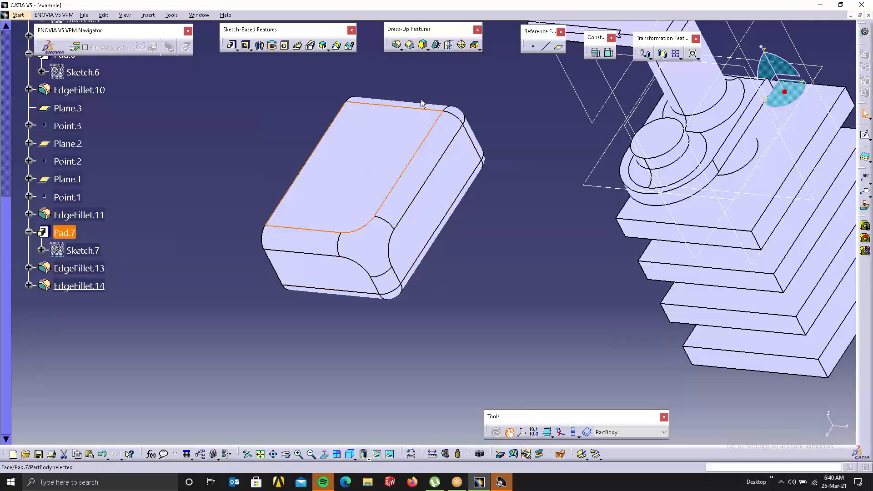
Detach the Fillets command set as a separate floating palette.
{"action": "left_click", "coordinate": [401, 49]}
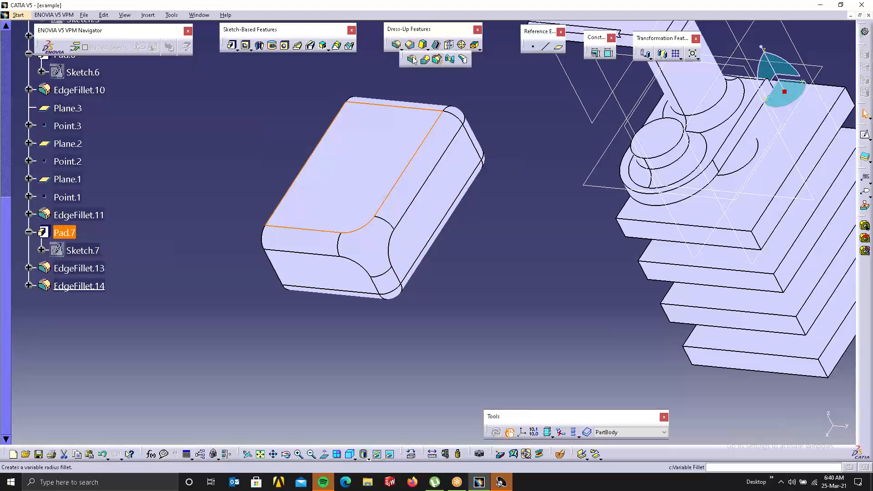
{"action": "left_click_drag", "start_coordinate": [188, 94], "coordinate": [188, 94]}
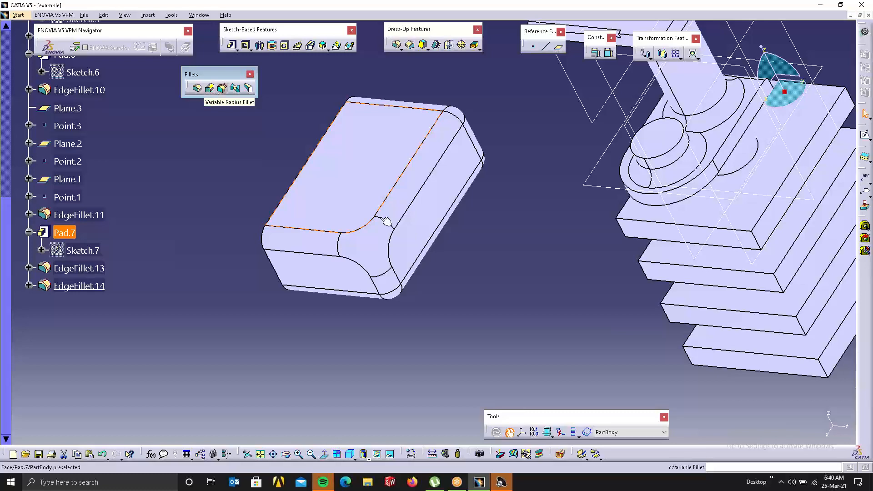
Select all geometry in the part and delete it together with all children.
{"action": "left_click", "coordinate": [387, 239]}
{"action": "middle_click_drag", "start_coordinate": [387, 239], "coordinate": [419, 292]}
{"action": "left_click_drag", "start_coordinate": [677, 298], "coordinate": [379, 101]}
{"action": "left_click", "coordinate": [724, 390]}
{"action": "left_click_drag", "start_coordinate": [734, 400], "coordinate": [235, 88]}
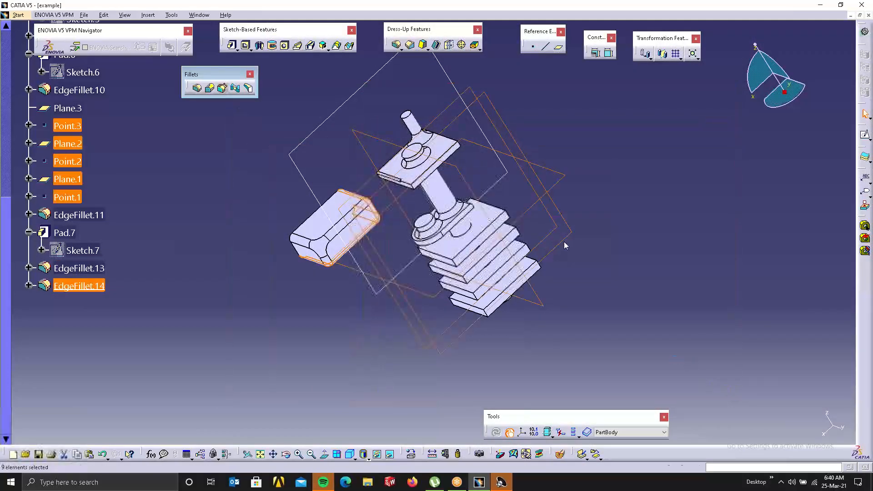
{"action": "key", "text": "ctrl+a"}
{"action": "key", "text": "Delete"}
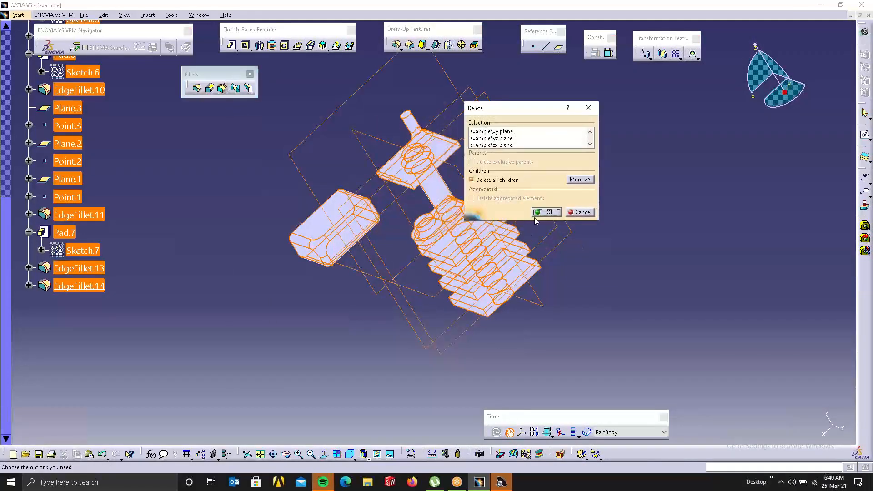
{"action": "left_click", "coordinate": [547, 213]}
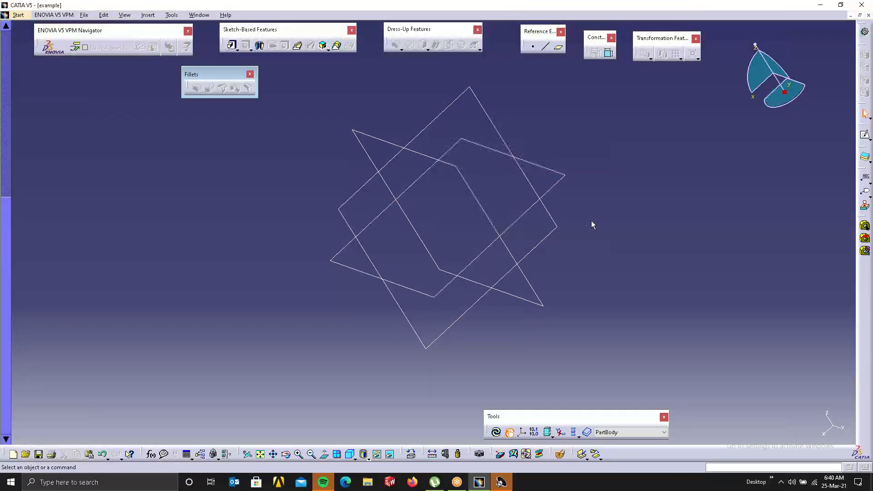
Open a new sketch on the xy plane of the emptied part.
{"action": "left_click", "coordinate": [562, 178]}
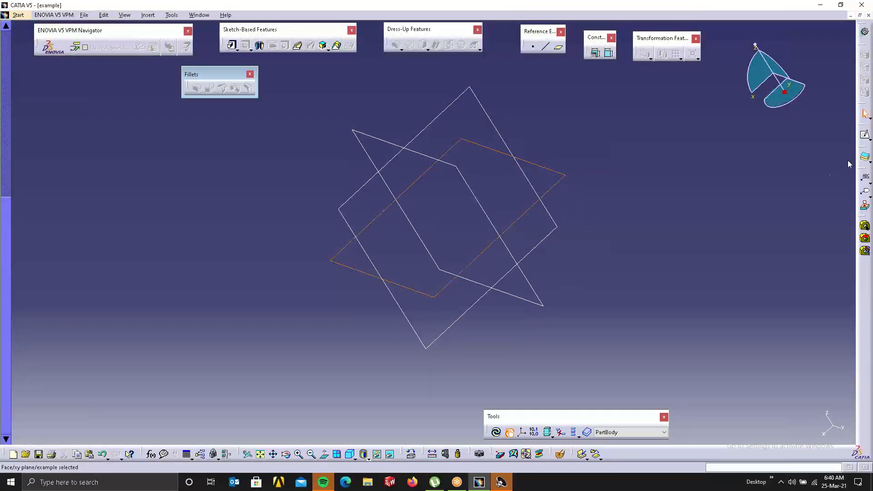
{"action": "left_click", "coordinate": [870, 139]}
{"action": "left_click", "coordinate": [865, 136]}
{"action": "left_click", "coordinate": [864, 136]}
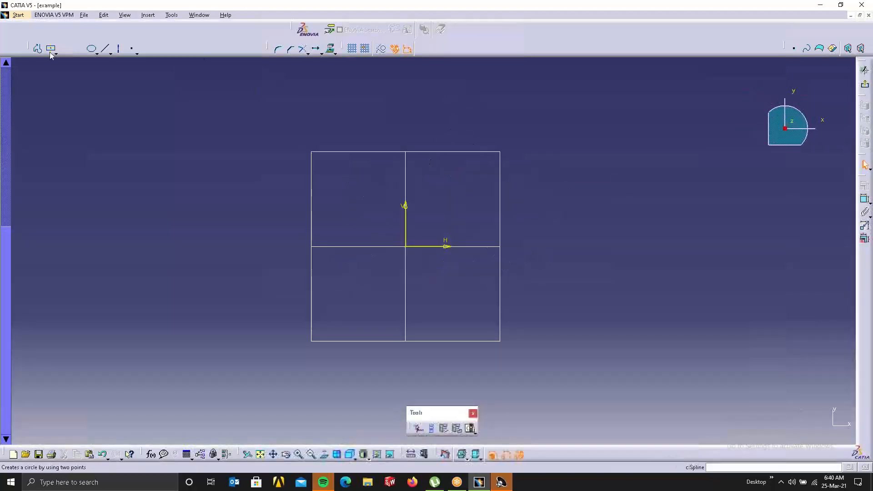
Sketch a centered rectangle about the origin, extending beyond the reference planes' outlines, and exit the sketch.
{"action": "left_click", "coordinate": [50, 48]}
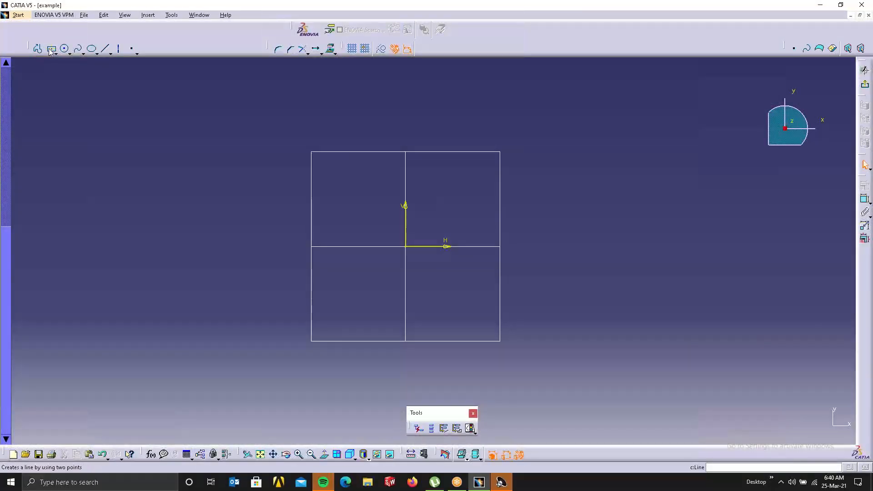
{"action": "left_click", "coordinate": [409, 248]}
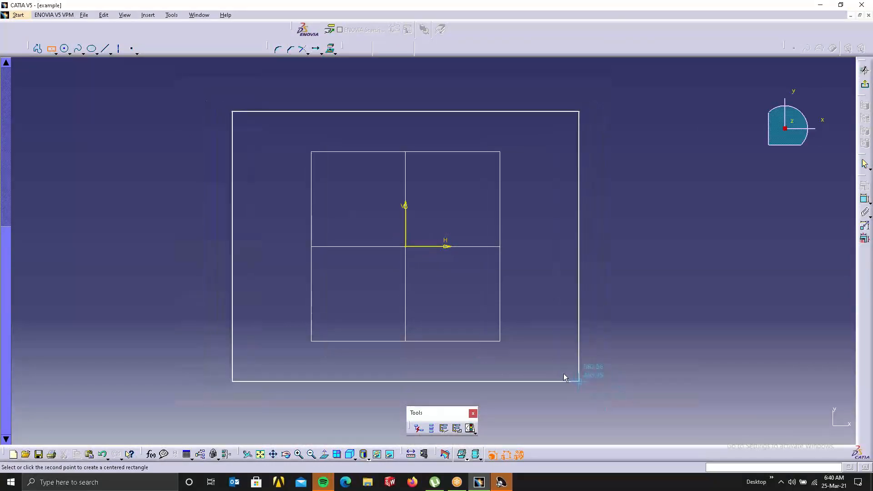
{"action": "left_click", "coordinate": [543, 361]}
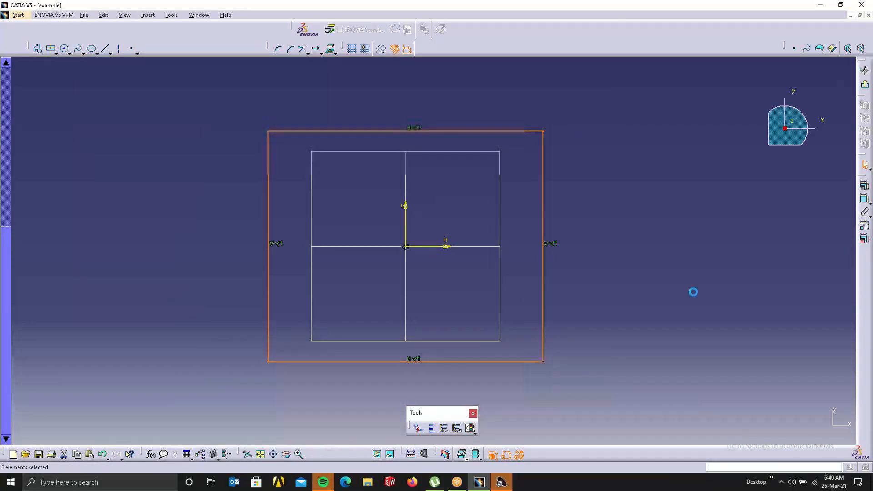
{"action": "left_click", "coordinate": [865, 84]}
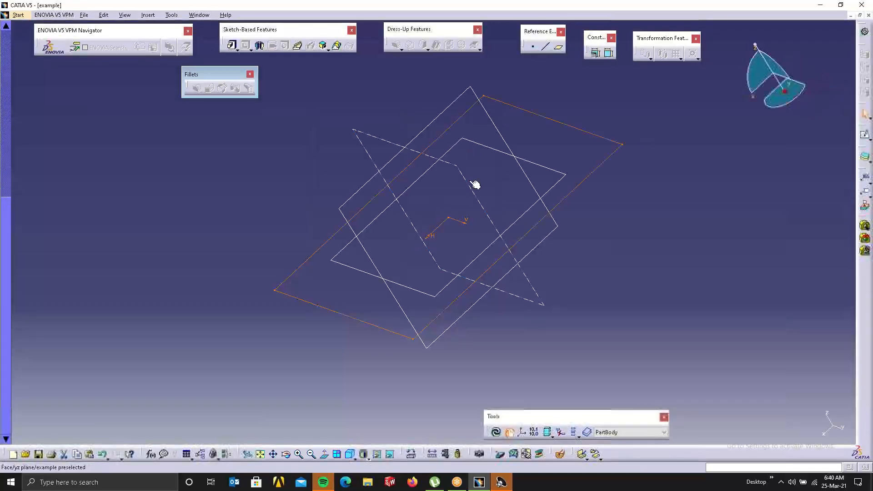
Extrude the rectangle into a pad 333 mm long and reposition the view on the block.
{"action": "left_click", "coordinate": [231, 47]}
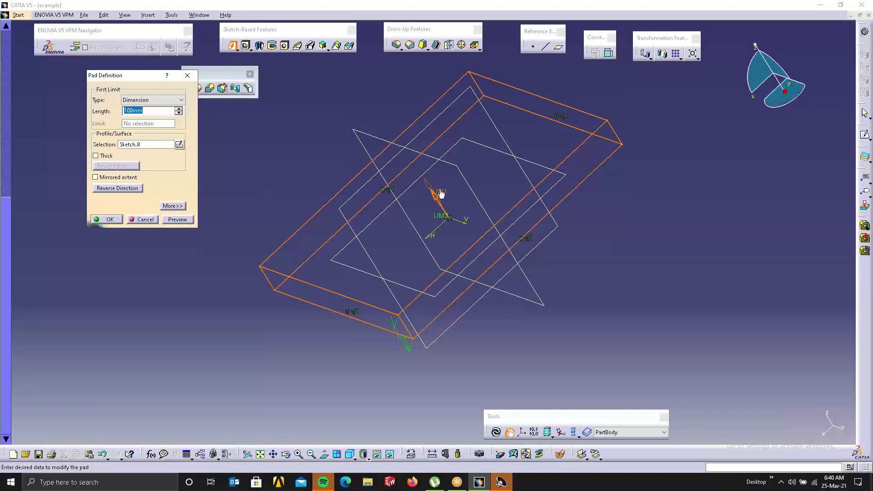
{"action": "left_click_drag", "start_coordinate": [440, 194], "coordinate": [403, 137]}
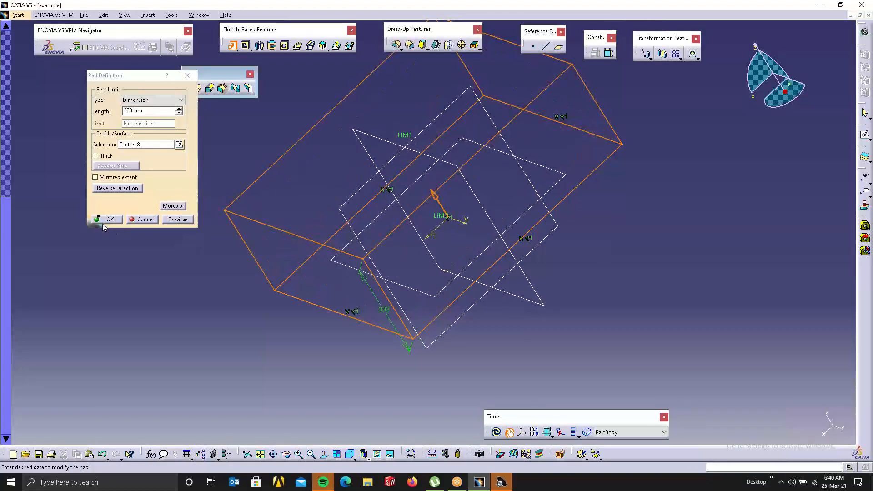
{"action": "left_click", "coordinate": [102, 222]}
{"action": "middle_click_drag", "start_coordinate": [463, 240], "coordinate": [355, 315]}
{"action": "left_click", "coordinate": [355, 314]}
{"action": "middle_click_drag", "start_coordinate": [354, 315], "coordinate": [444, 282]}
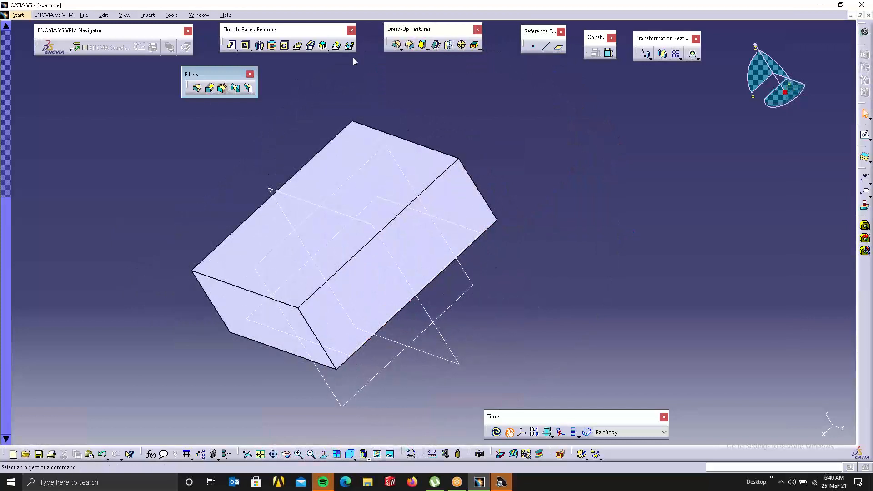
Start a Variable Radius Fillet and select the long front edge of the block's upper face.
{"action": "left_click", "coordinate": [208, 88]}
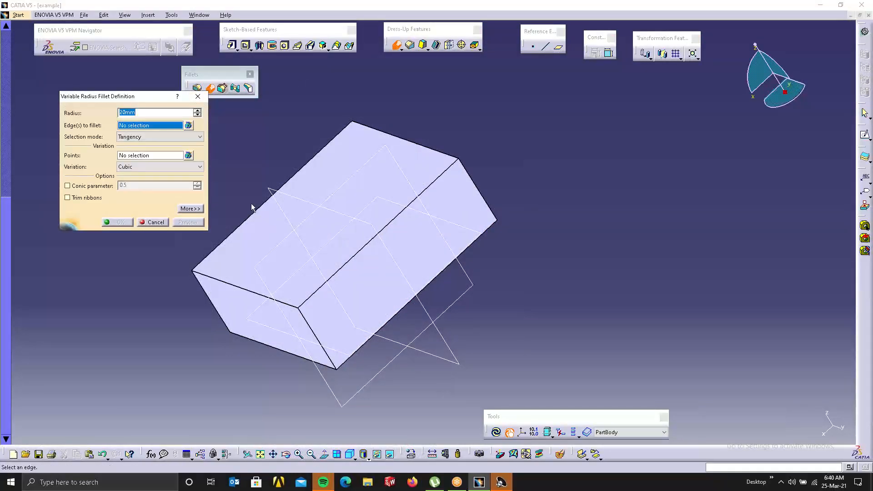
{"action": "left_click", "coordinate": [441, 172]}
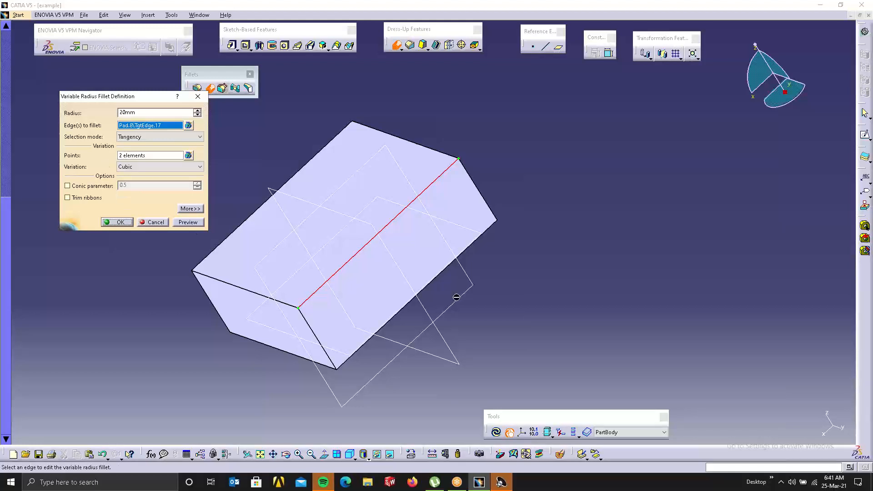
Accept Headphone as the plugged-in device in the Realtek HD Audio Manager, close it and return to the fillet.
{"action": "left_click", "coordinate": [509, 484]}
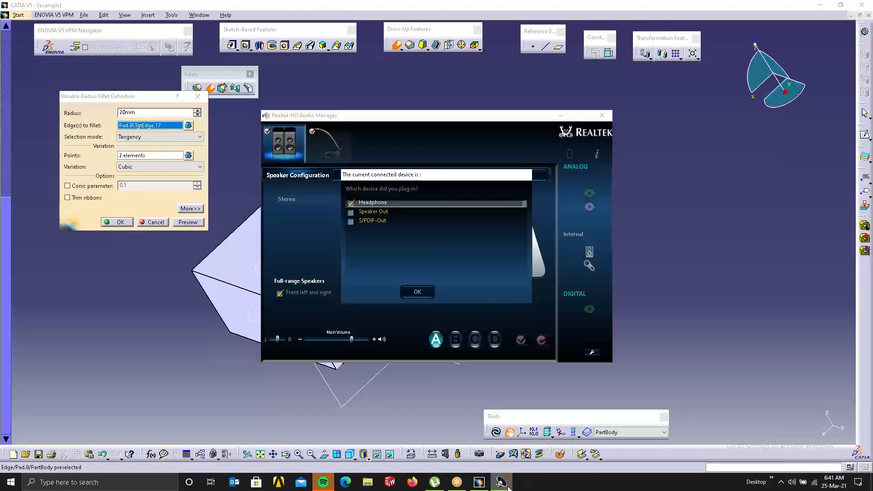
{"action": "left_click", "coordinate": [417, 293]}
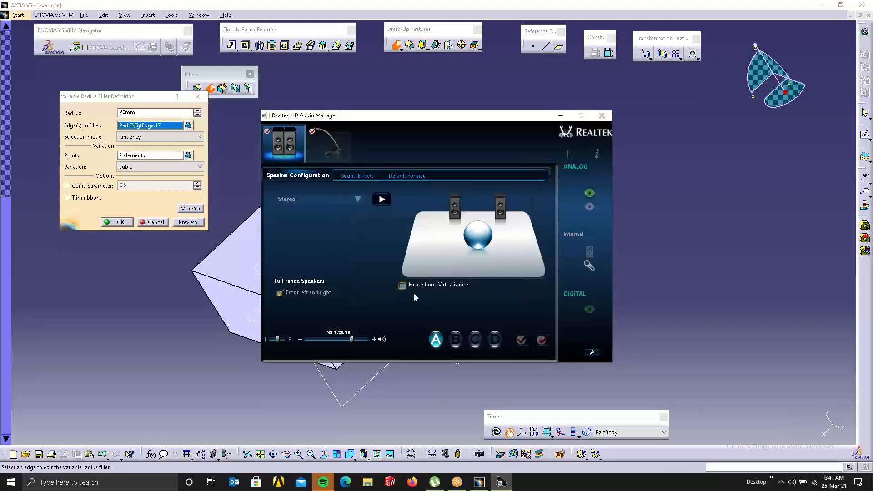
{"action": "left_click", "coordinate": [601, 116]}
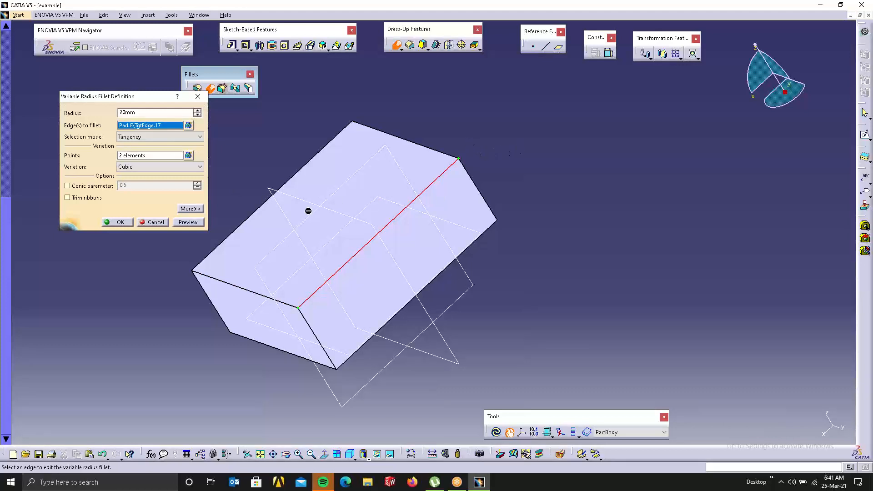
Add four variation points spread along the selected edge between its two end vertices.
{"action": "left_click", "coordinate": [149, 156]}
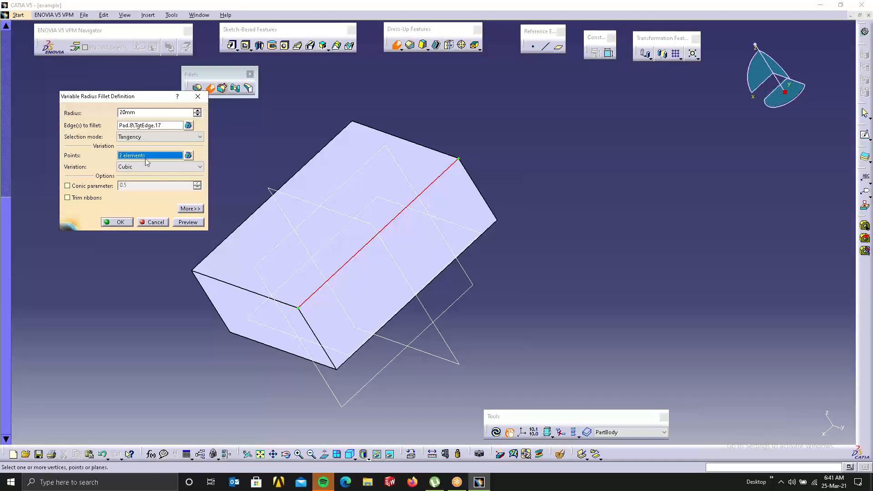
{"action": "left_click", "coordinate": [332, 284]}
{"action": "left_click", "coordinate": [363, 247]}
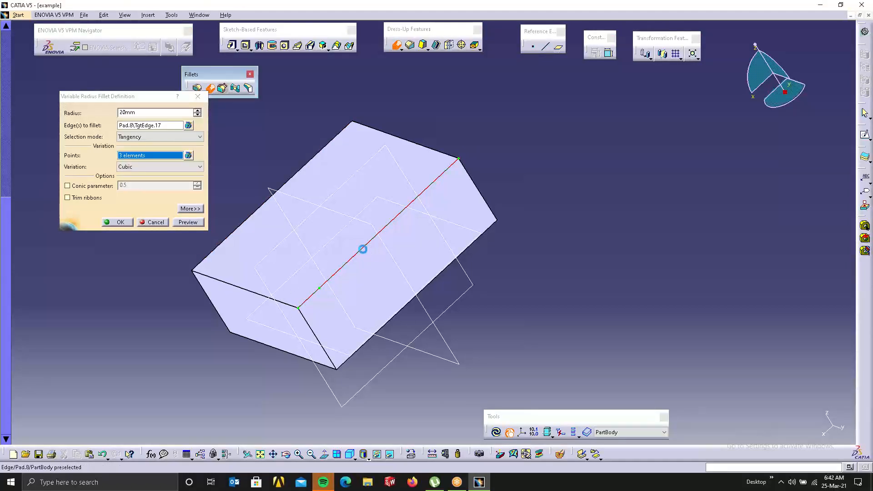
{"action": "left_click", "coordinate": [402, 212]}
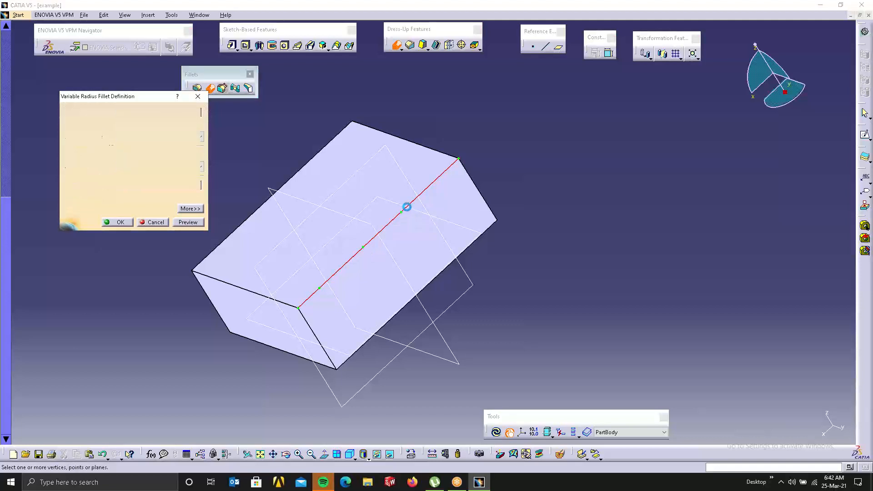
{"action": "left_click", "coordinate": [431, 185]}
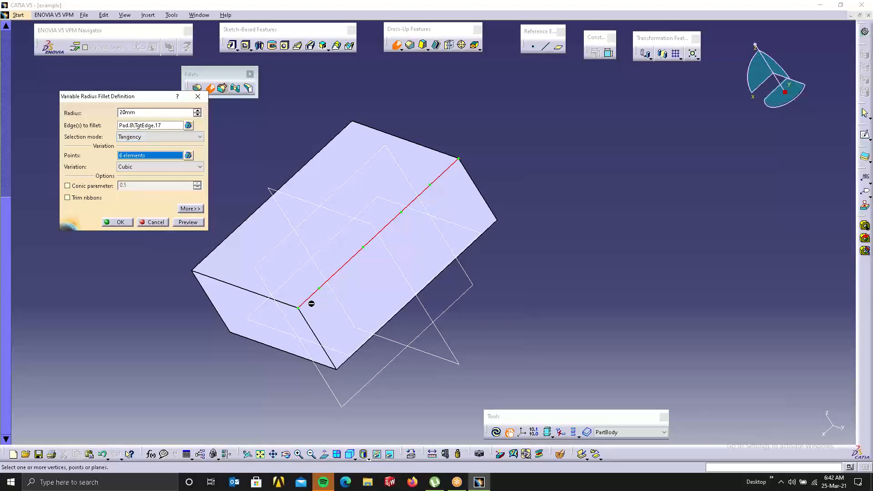
{"action": "middle_click_drag", "start_coordinate": [306, 263], "coordinate": [429, 274]}
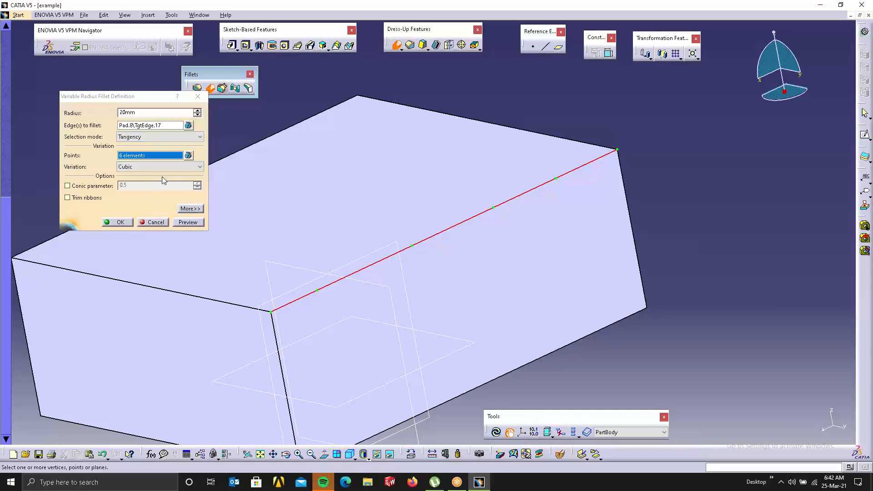
Set the fillet's selection mode to Minimal and reselect the same upper edge of the block.
{"action": "left_click", "coordinate": [157, 137]}
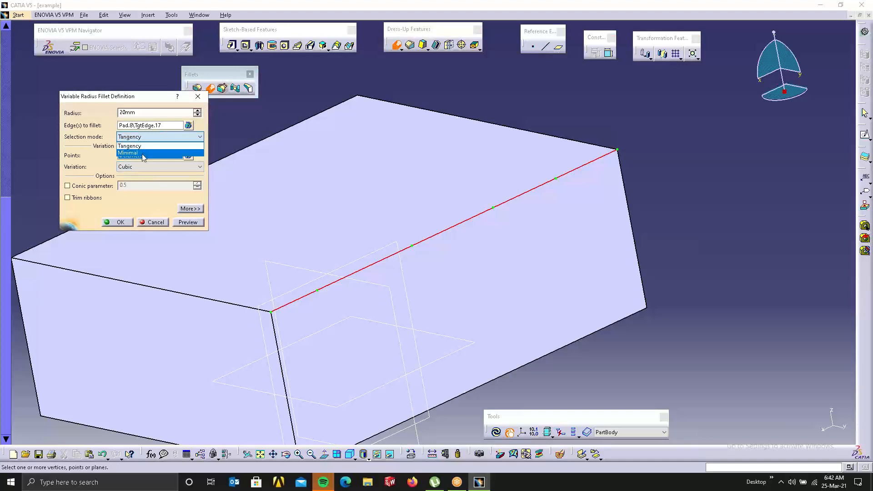
{"action": "left_click", "coordinate": [142, 153]}
{"action": "left_click", "coordinate": [500, 259]}
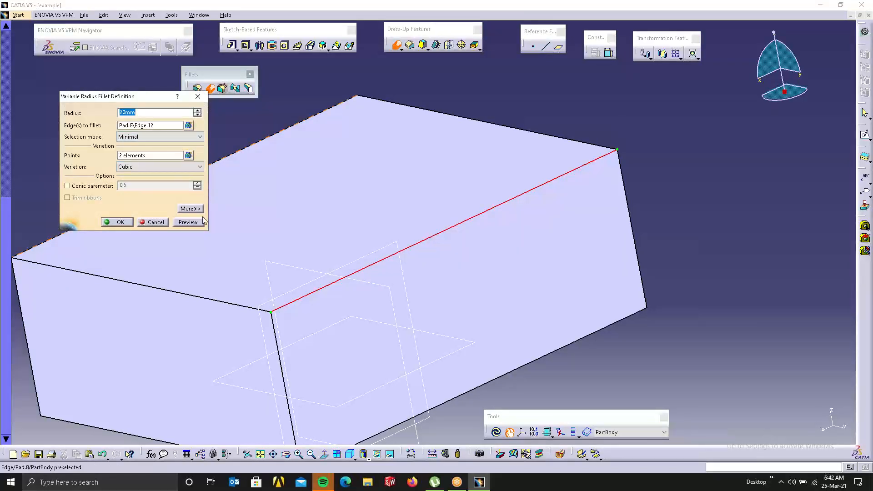
Set the variable fillet's radius to 15 mm and preview it along the edge.
{"action": "double_click", "coordinate": [117, 112]}
{"action": "left_click", "coordinate": [567, 114]}
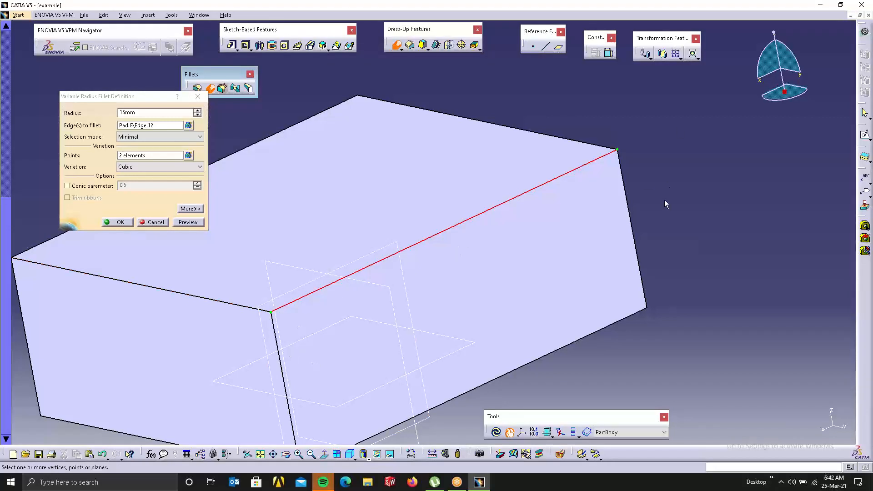
{"action": "left_click", "coordinate": [202, 226]}
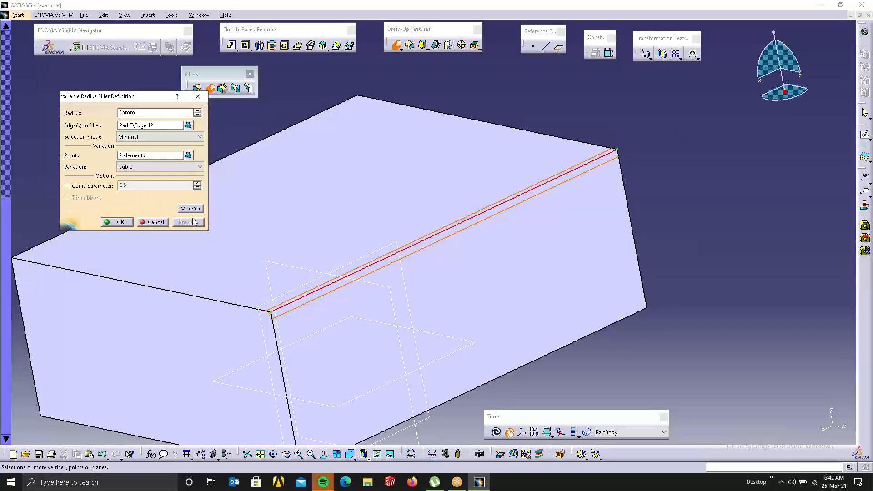
Add a variation point on the fillet edge, about two thirds of the way towards its far end.
{"action": "left_click", "coordinate": [521, 194]}
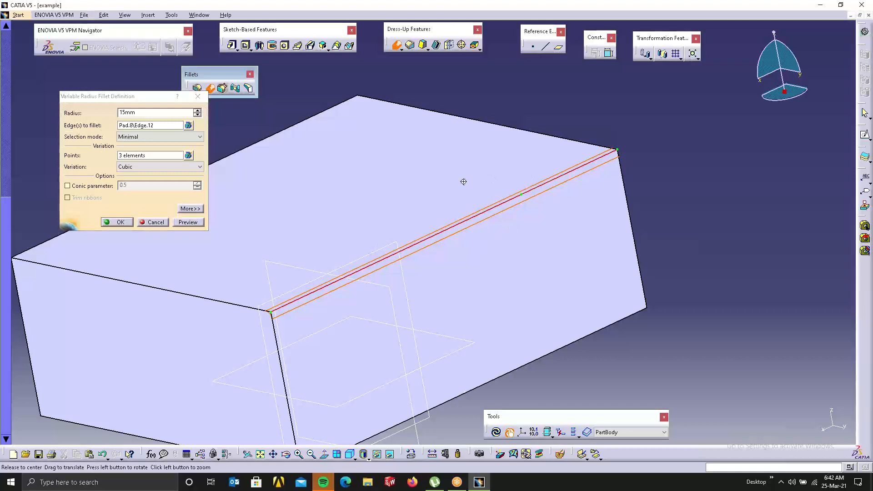
{"action": "middle_click_drag", "start_coordinate": [464, 181], "coordinate": [577, 226]}
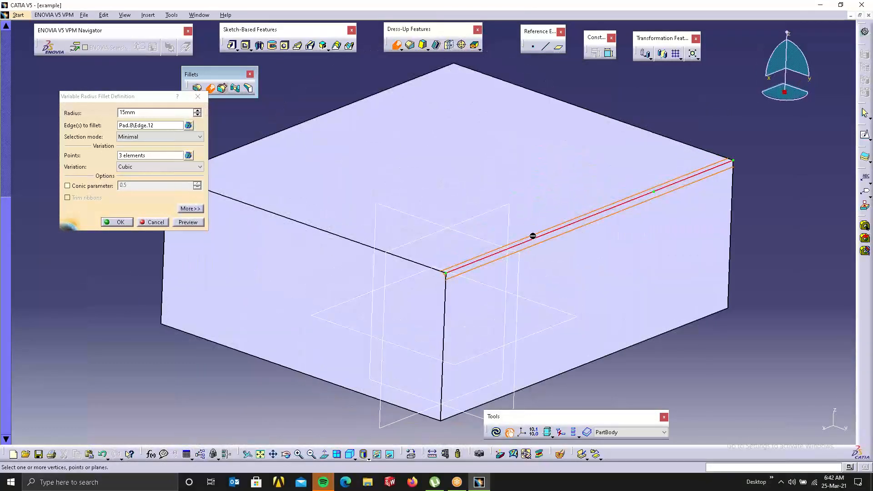
Add two more points along the block's selected upper edge and apply the variable radius fillet with a 20 mm radius.
{"action": "left_click", "coordinate": [526, 241]}
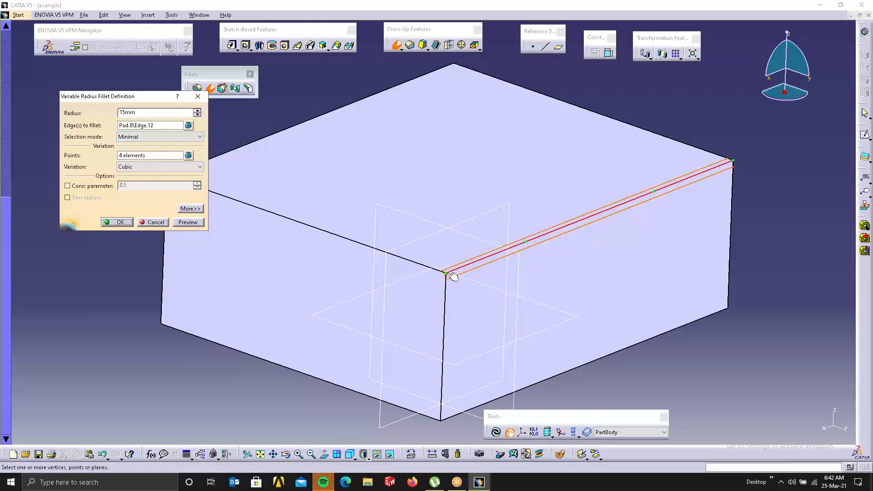
{"action": "left_click", "coordinate": [197, 111]}
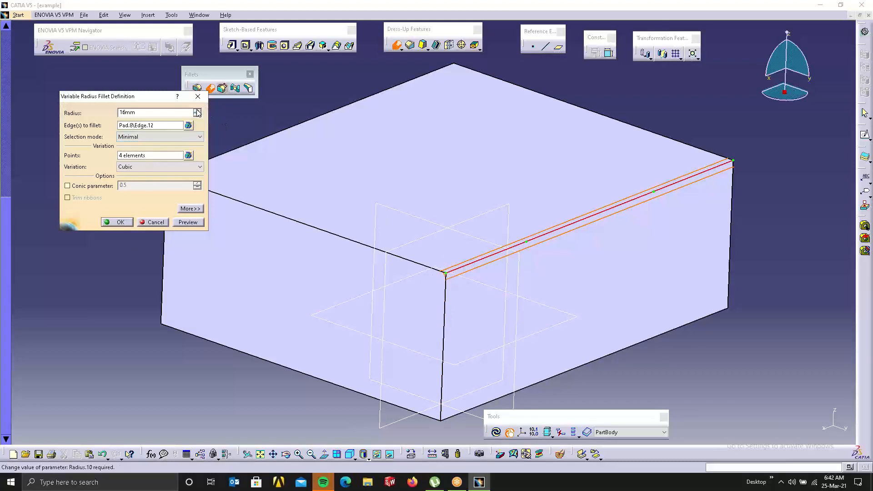
{"action": "left_click", "coordinate": [197, 110]}
{"action": "left_click", "coordinate": [605, 210]}
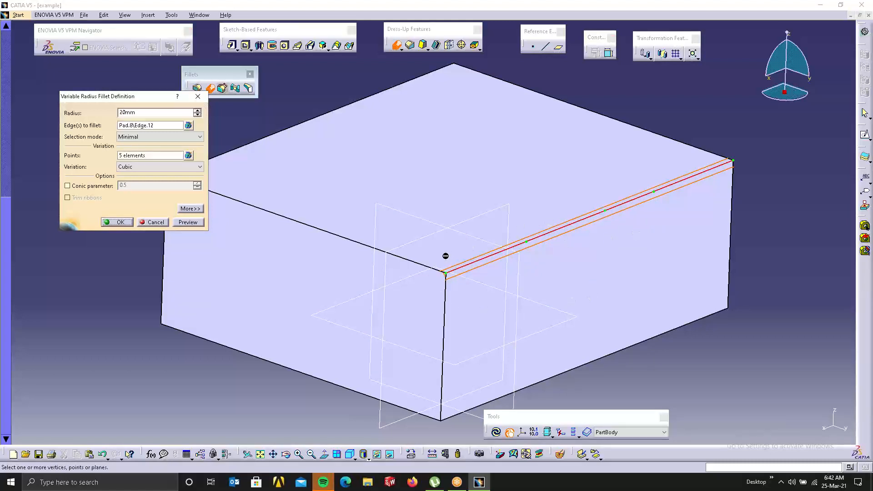
{"action": "left_click", "coordinate": [117, 222]}
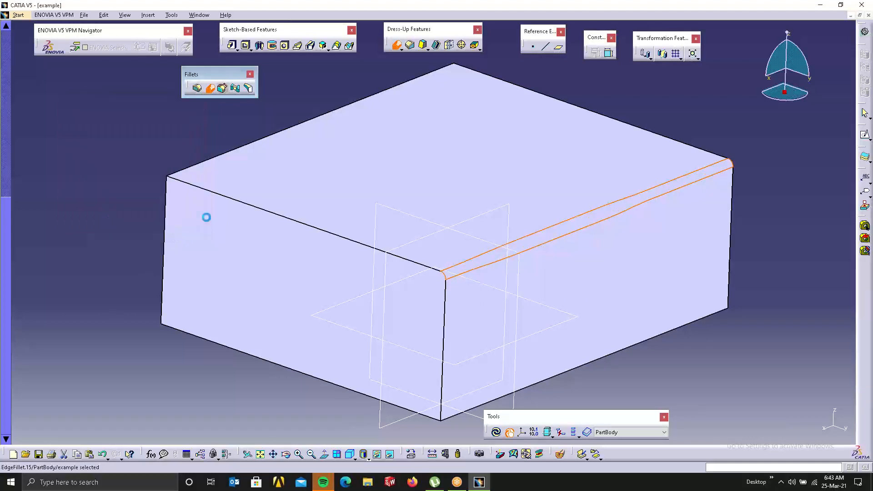
{"action": "left_click", "coordinate": [817, 208]}
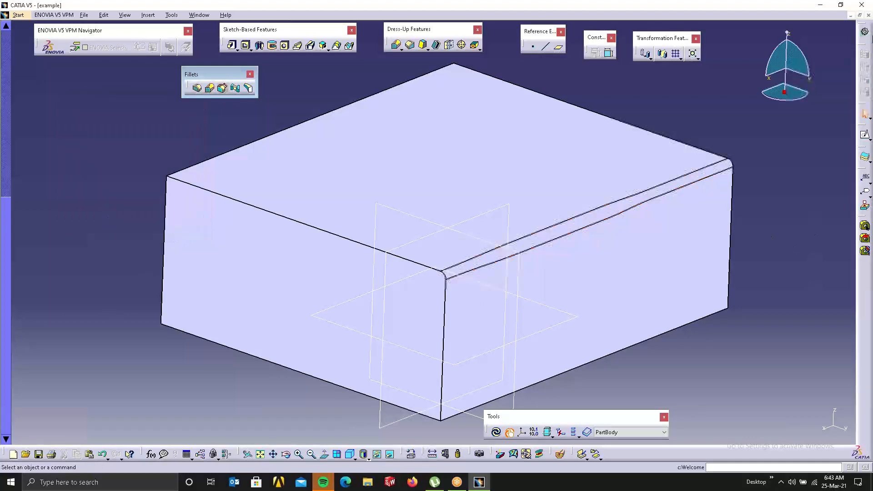
Close the current part without saving and create a new Part Design part named example.
{"action": "left_click", "coordinate": [868, 15]}
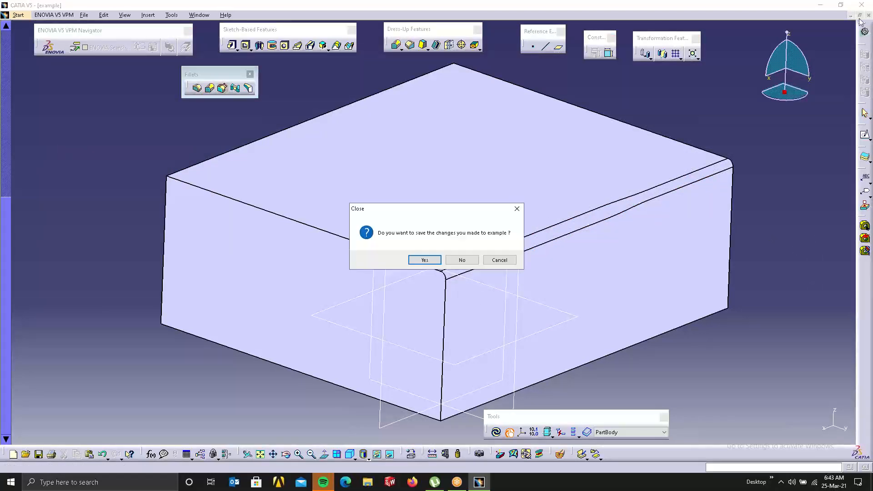
{"action": "left_click", "coordinate": [459, 260]}
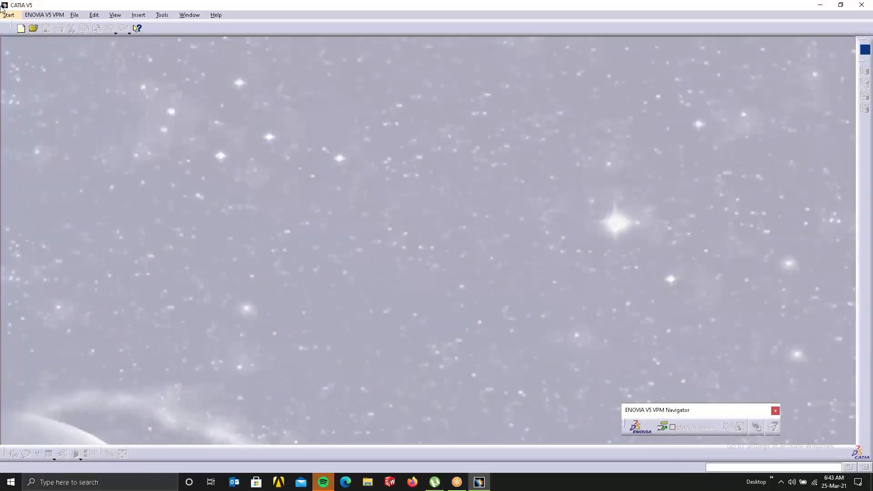
{"action": "left_click", "coordinate": [8, 15]}
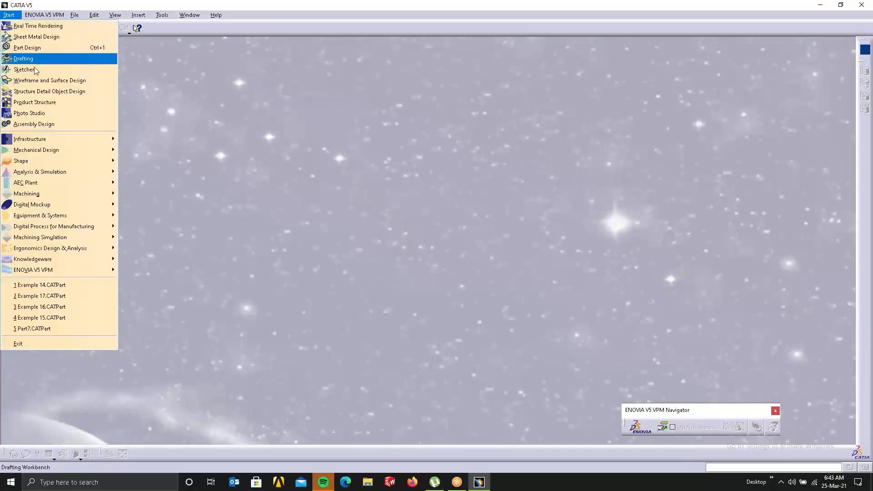
{"action": "left_click", "coordinate": [40, 49]}
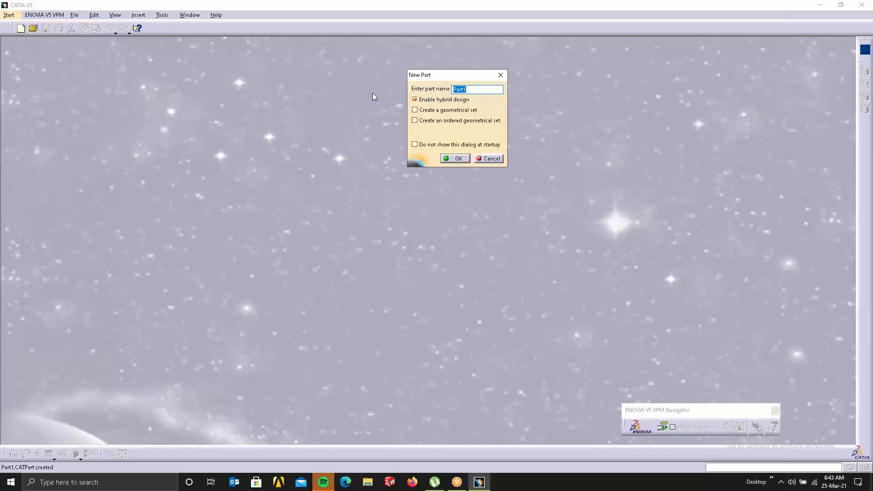
{"action": "type", "text": "example"}
{"action": "key", "text": "Return"}
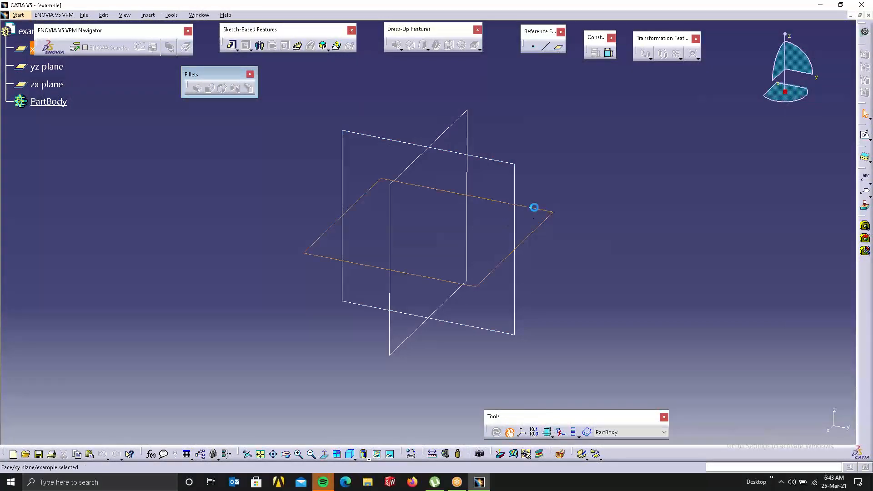
Sketch a centered rectangle at the origin on the xy plane and pad it 20 mm.
{"action": "left_click", "coordinate": [533, 207]}
{"action": "left_click", "coordinate": [866, 138]}
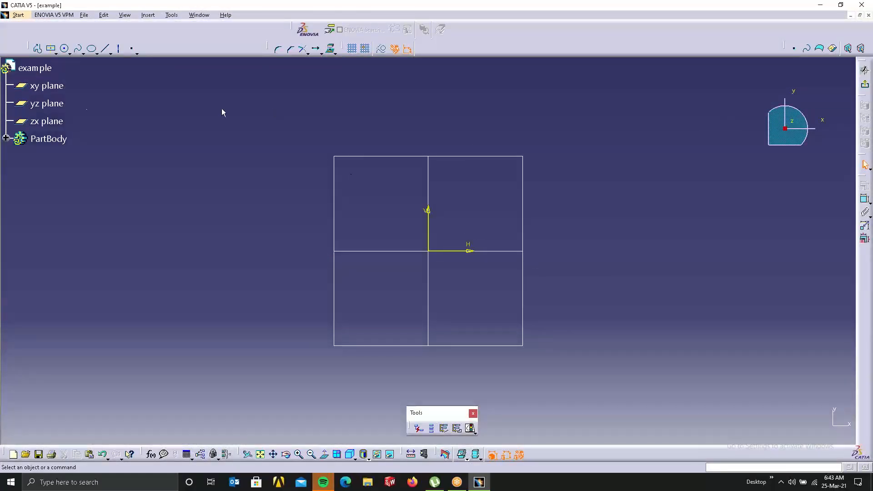
{"action": "left_click", "coordinate": [52, 49]}
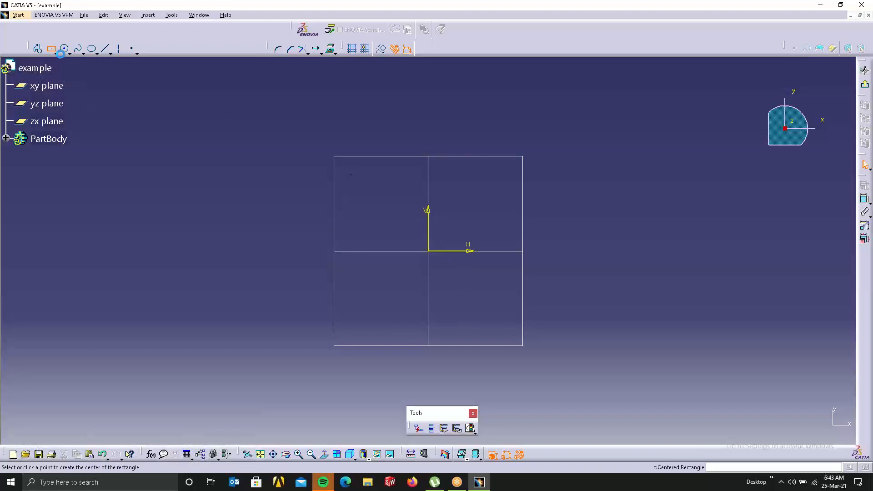
{"action": "left_click", "coordinate": [429, 251]}
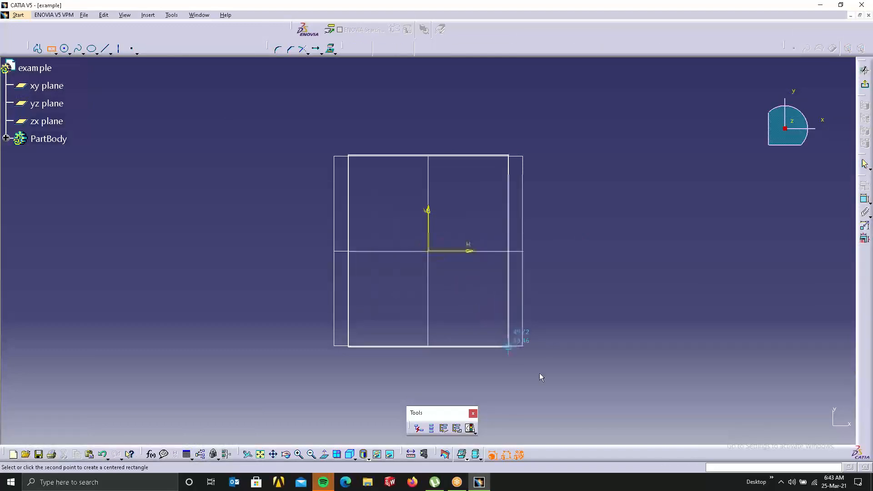
{"action": "left_click", "coordinate": [570, 356]}
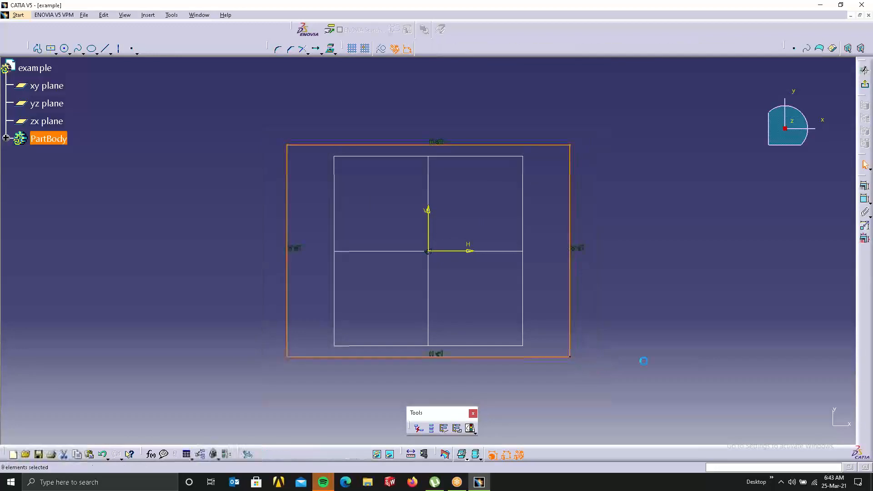
{"action": "left_click", "coordinate": [864, 84]}
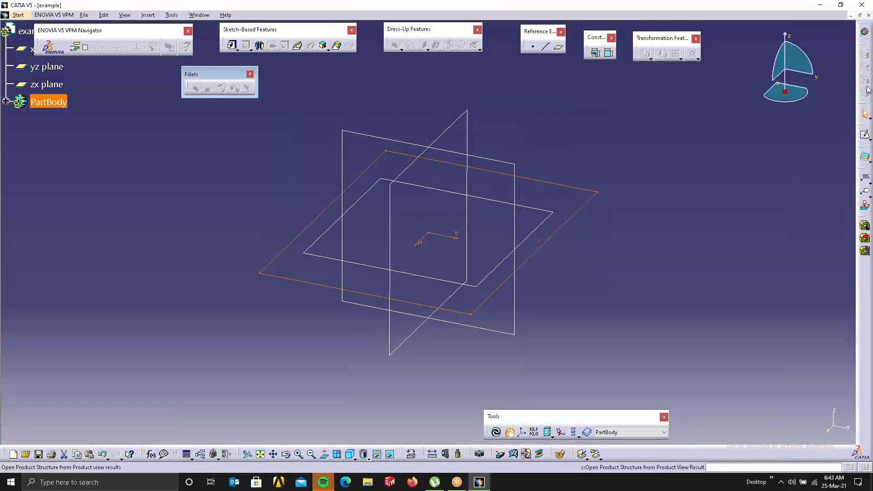
{"action": "left_click", "coordinate": [231, 46]}
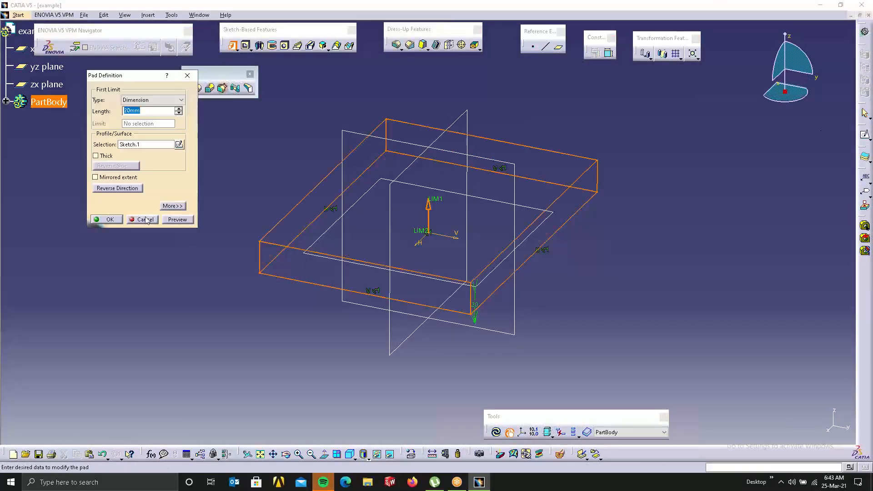
{"action": "left_click", "coordinate": [108, 219]}
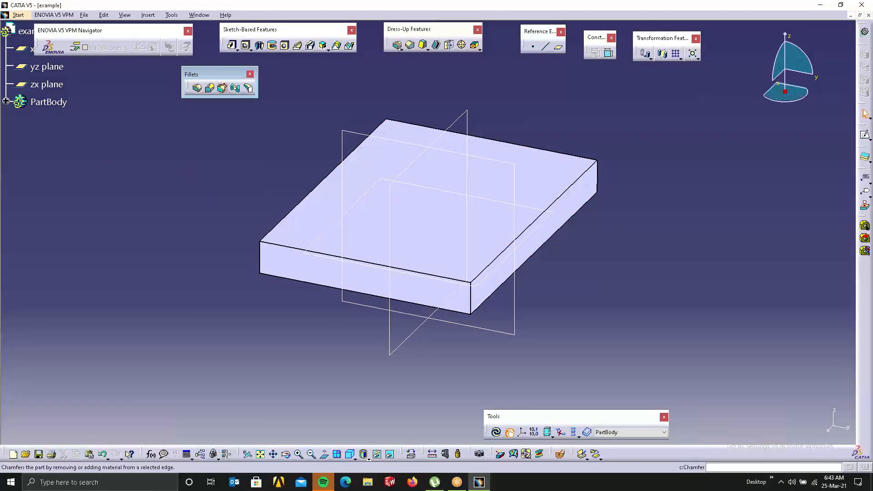
Start a variable radius fillet on the plate's front upper edge and add four intermediate points spread along it.
{"action": "left_click", "coordinate": [210, 88]}
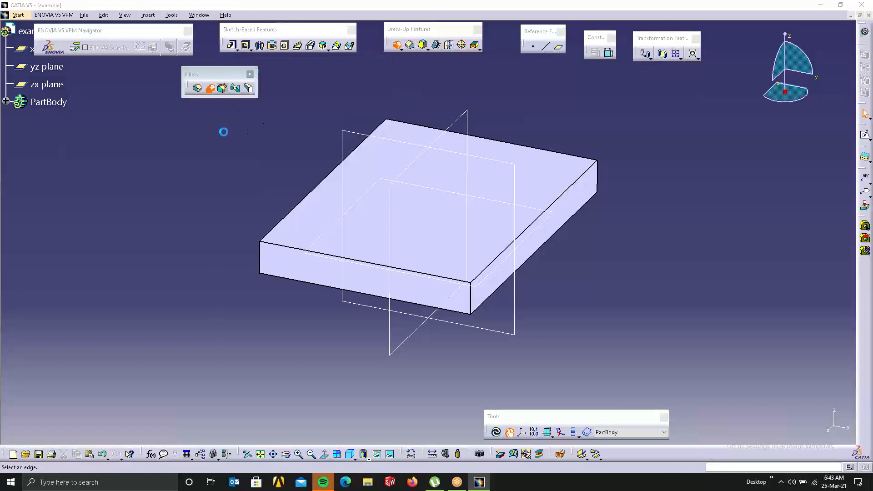
{"action": "left_click", "coordinate": [335, 252]}
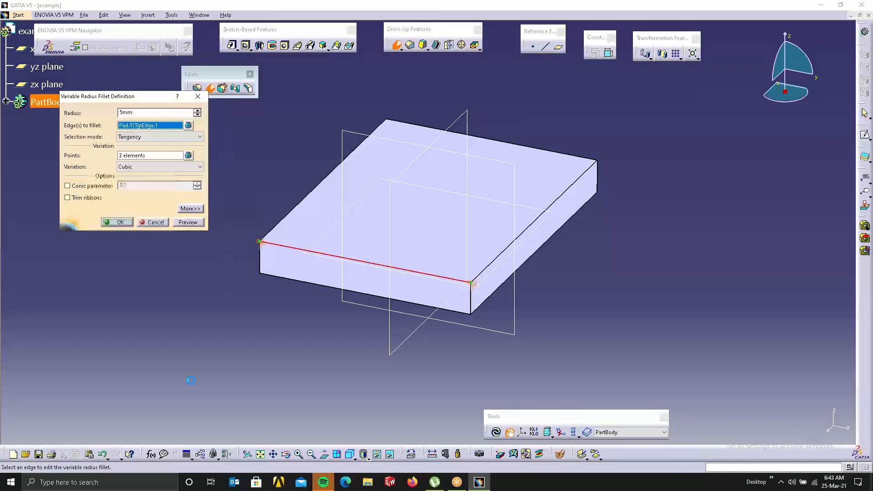
{"action": "middle_click_drag", "start_coordinate": [284, 319], "coordinate": [286, 261]}
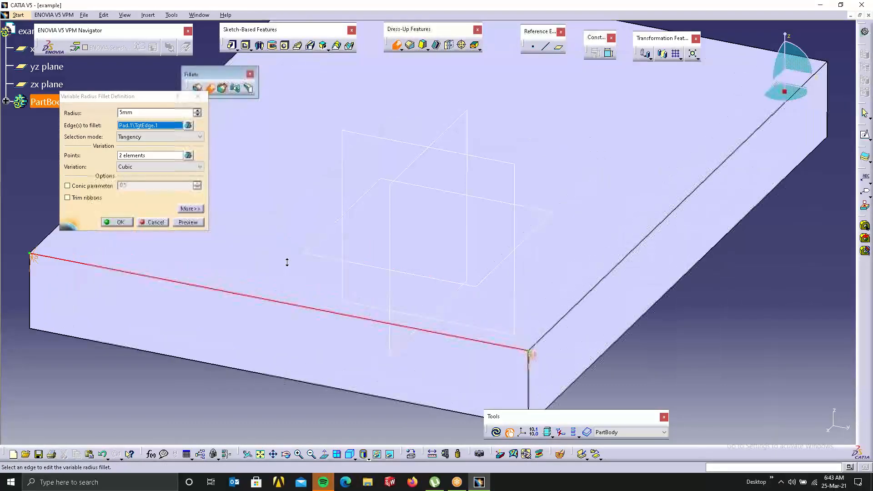
{"action": "middle_click_drag", "start_coordinate": [491, 208], "coordinate": [504, 182]}
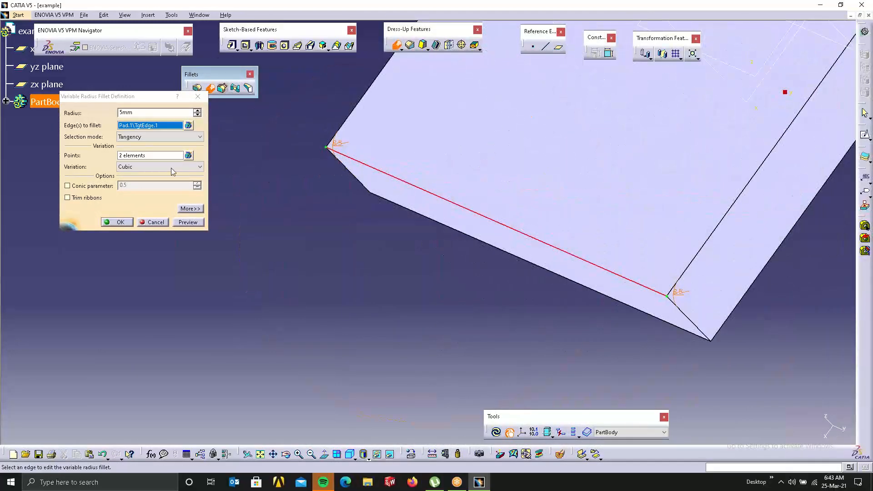
{"action": "left_click", "coordinate": [139, 155]}
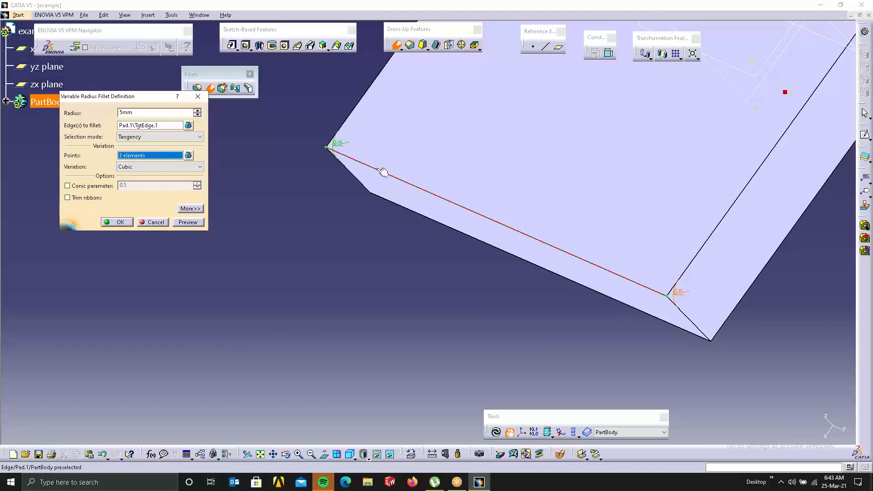
{"action": "left_click", "coordinate": [363, 163]}
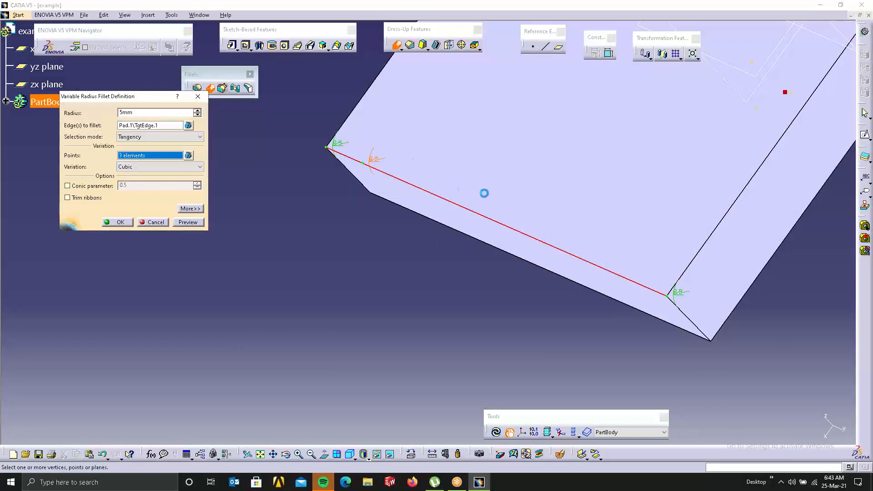
{"action": "left_click", "coordinate": [440, 197]}
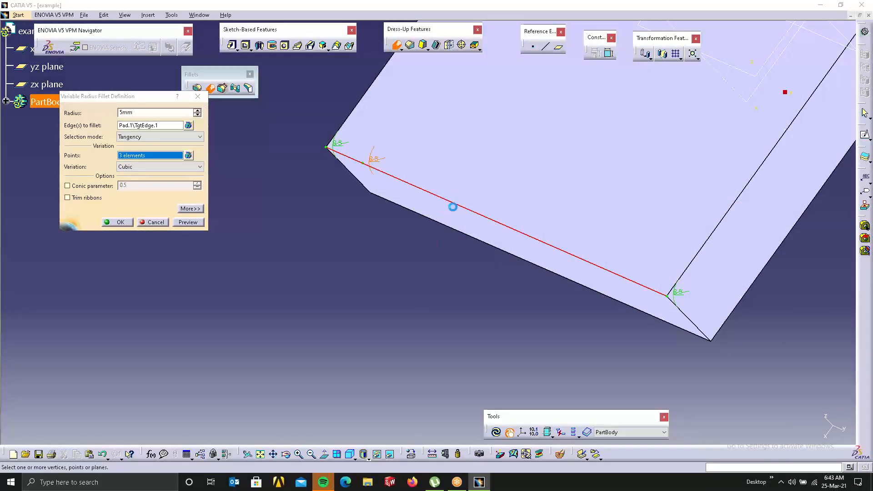
{"action": "left_click", "coordinate": [519, 231]}
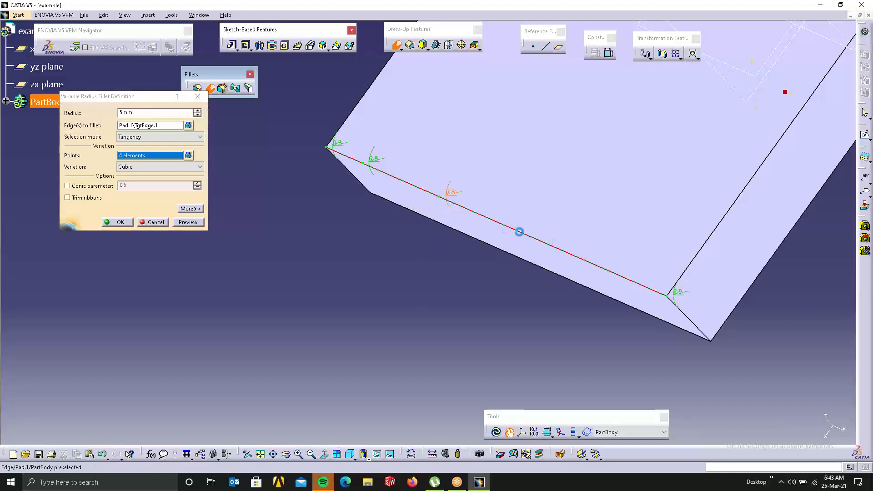
{"action": "left_click", "coordinate": [613, 272]}
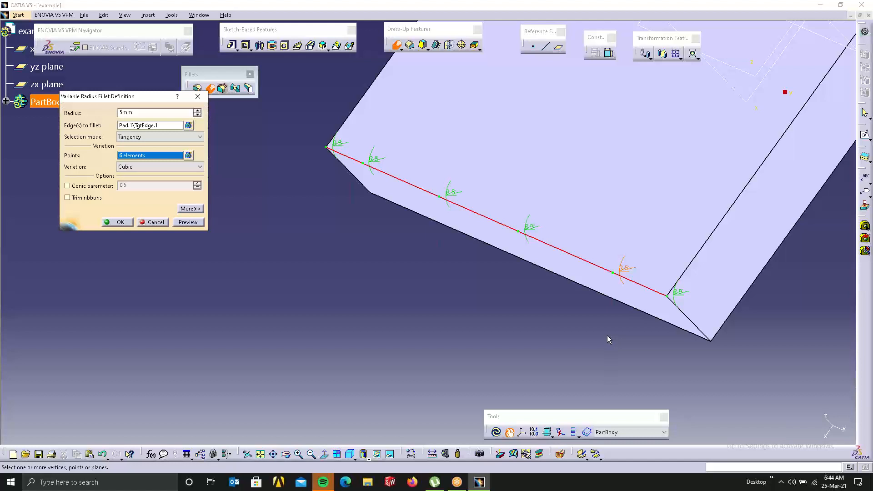
Set the fillet radius at the first and third intermediate points from the edge's left end to 10 mm.
{"action": "double_click", "coordinate": [367, 165]}
{"action": "type", "text": "10"}
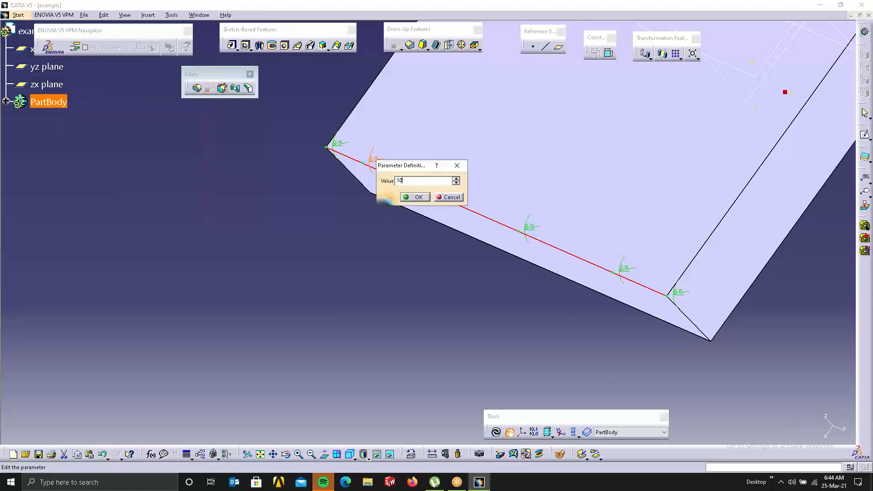
{"action": "left_click", "coordinate": [416, 197]}
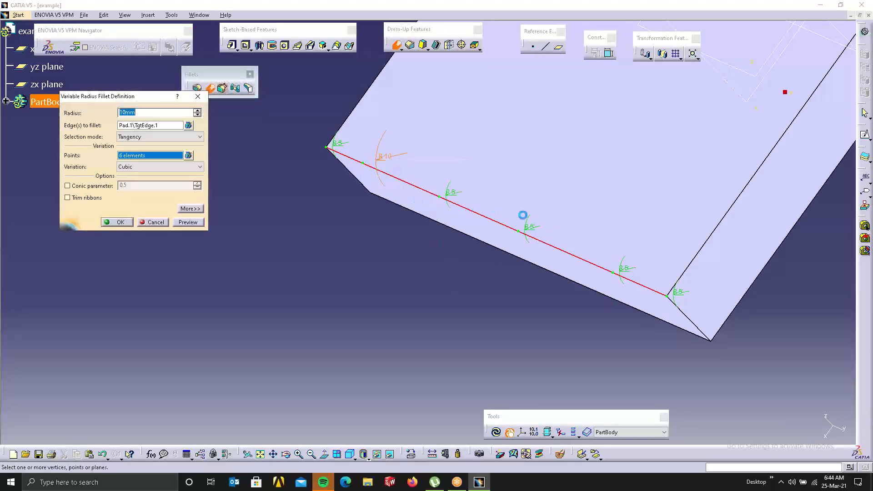
{"action": "double_click", "coordinate": [532, 227]}
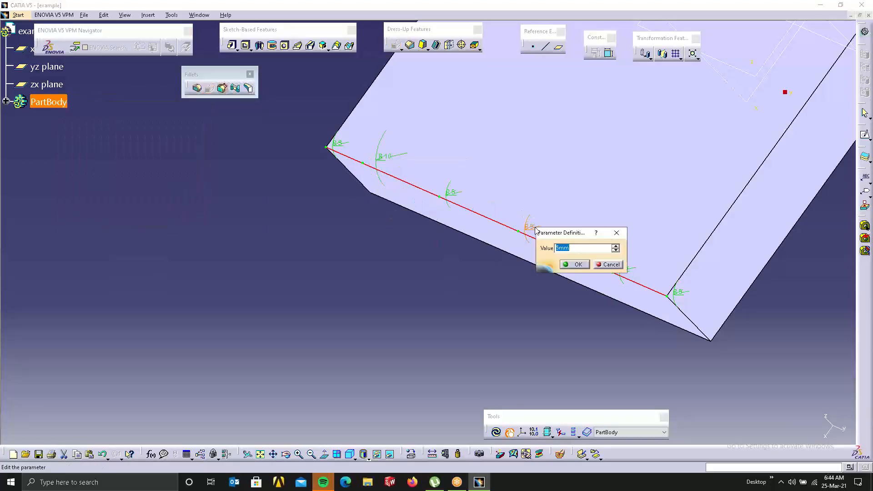
{"action": "type", "text": "10"}
{"action": "left_click", "coordinate": [575, 264]}
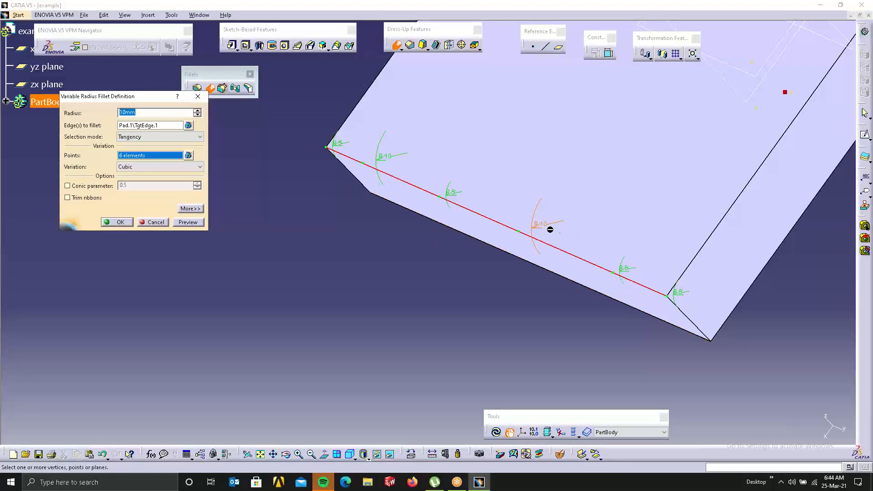
Set the radius at the second and fourth intermediate points to 15 mm and apply the variable radius fillet.
{"action": "double_click", "coordinate": [456, 191]}
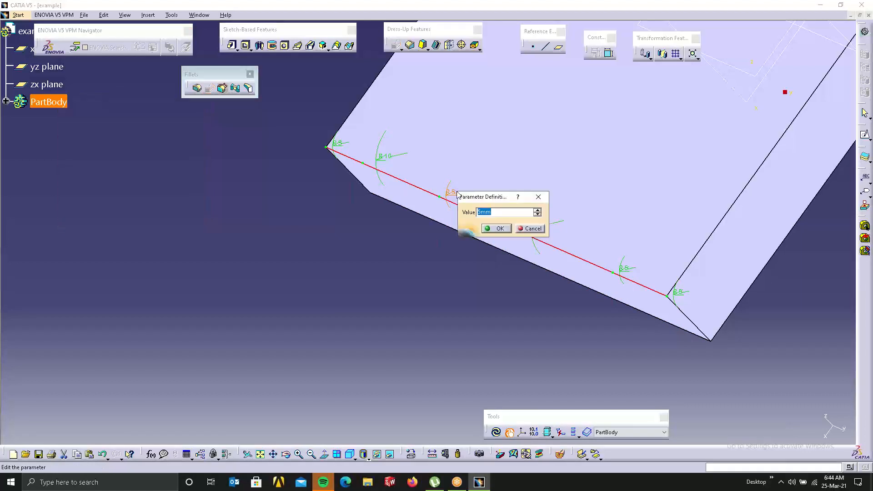
{"action": "type", "text": "102"}
{"action": "key", "text": "Return"}
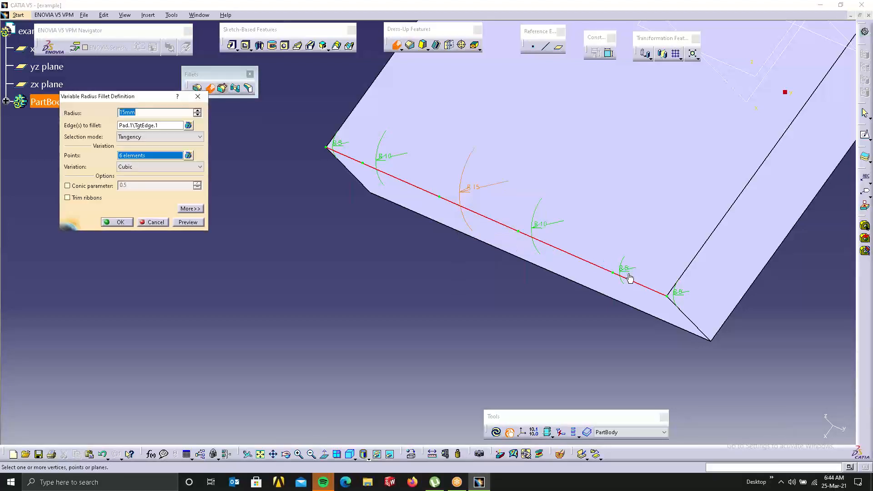
{"action": "double_click", "coordinate": [624, 269]}
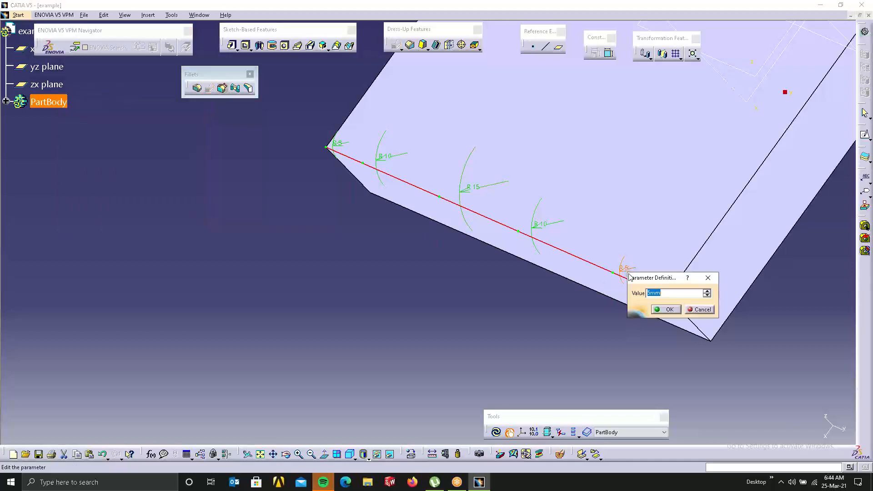
{"action": "type", "text": "15"}
{"action": "left_click", "coordinate": [667, 310]}
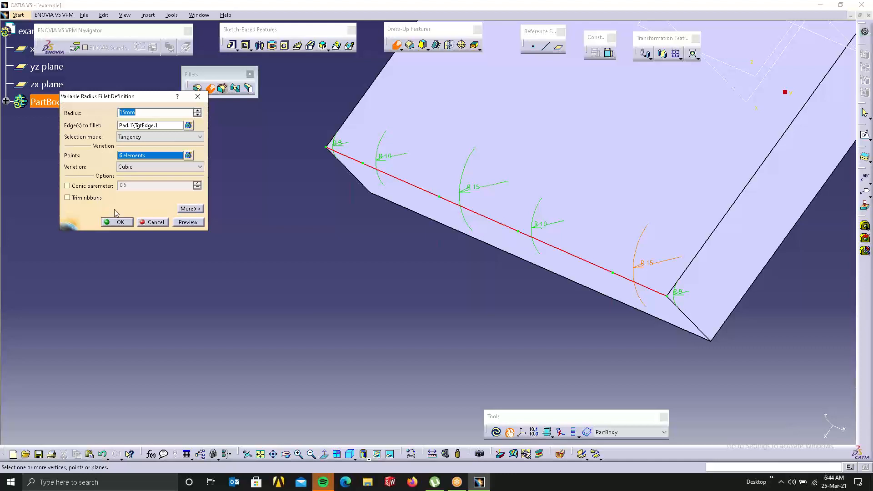
{"action": "left_click", "coordinate": [123, 222]}
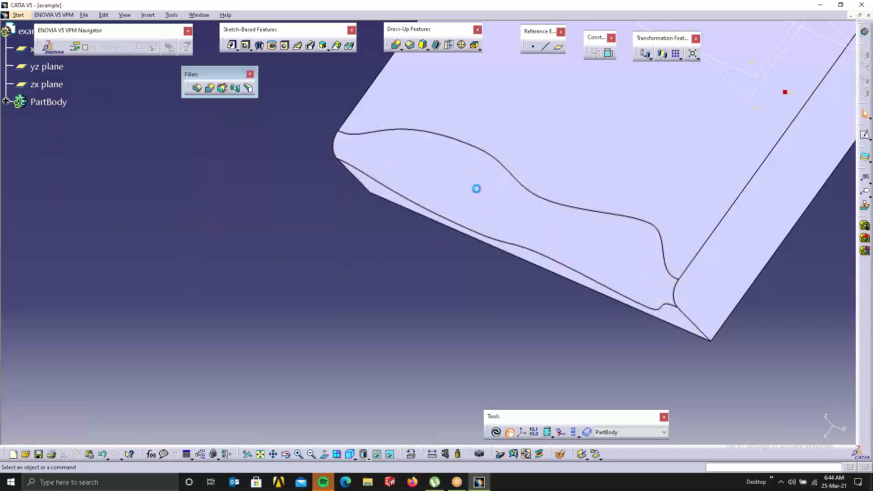
{"action": "middle_click_drag", "start_coordinate": [475, 187], "coordinate": [666, 232]}
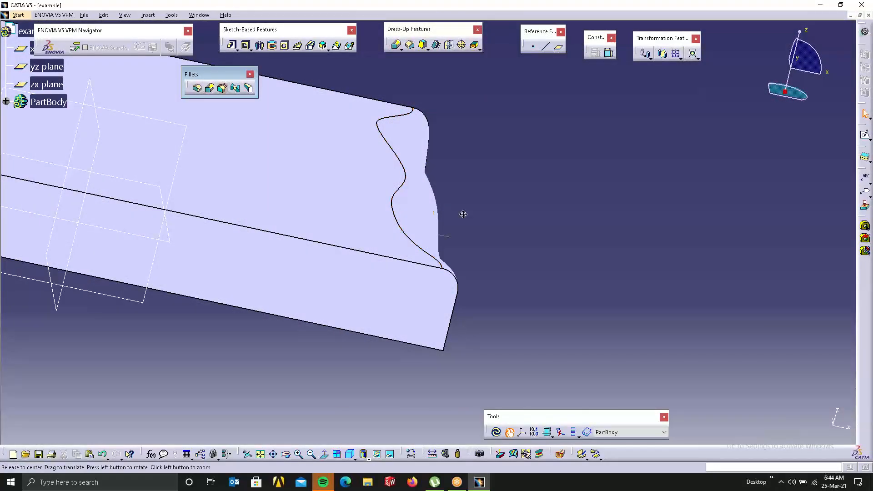
{"action": "middle_click_drag", "start_coordinate": [462, 213], "coordinate": [401, 241]}
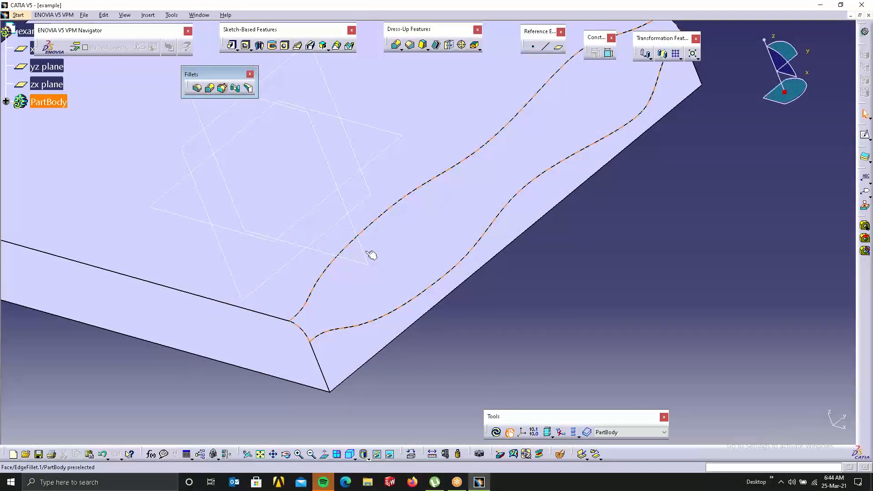
{"action": "left_click", "coordinate": [210, 88]}
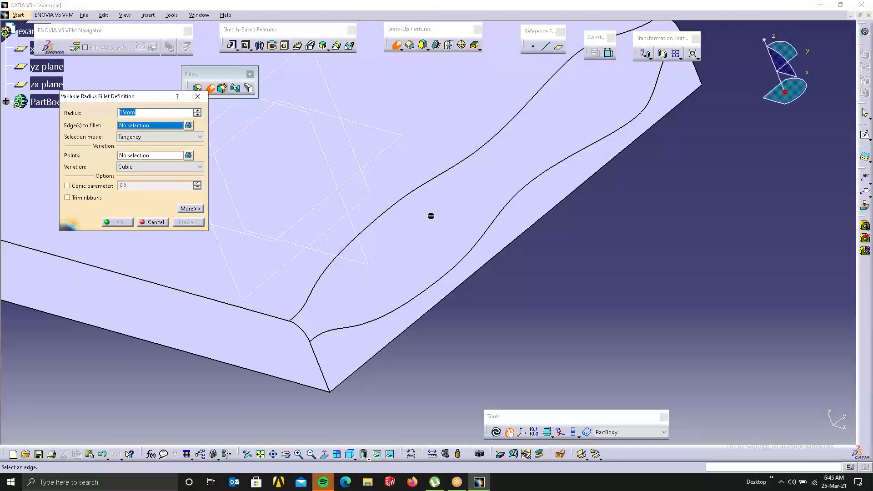
{"action": "left_click", "coordinate": [200, 137]}
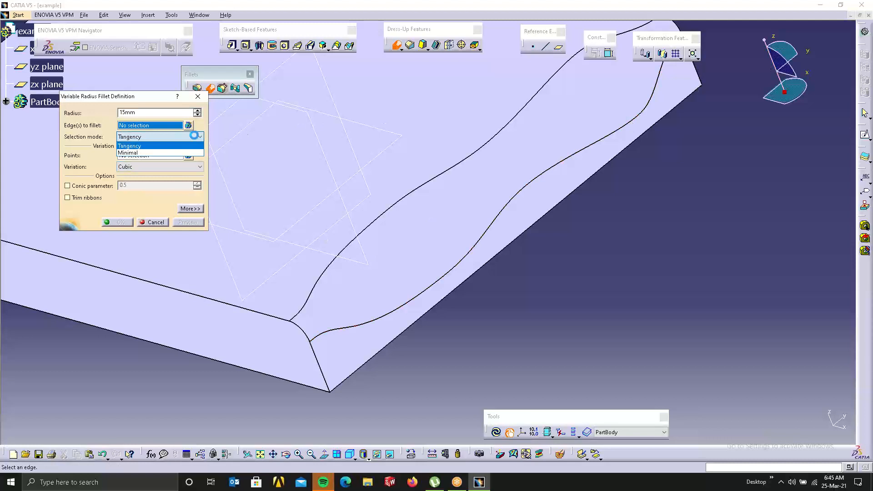
{"action": "left_click", "coordinate": [133, 146]}
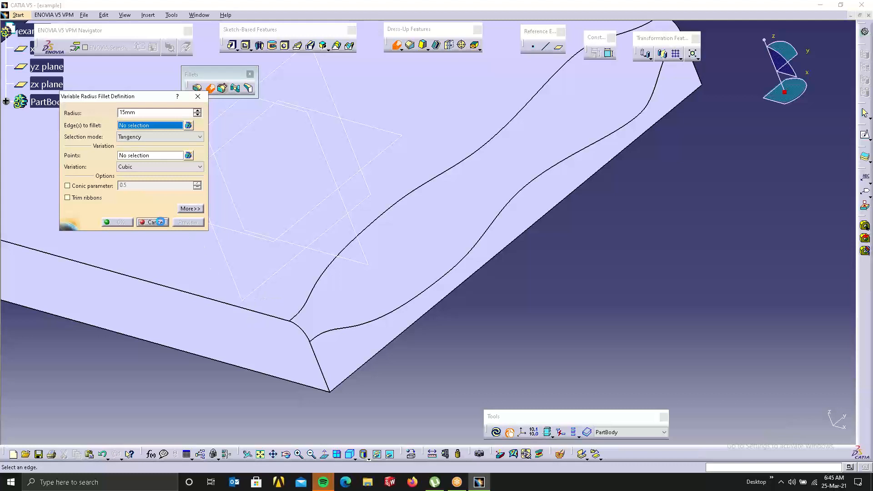
{"action": "left_click", "coordinate": [154, 222]}
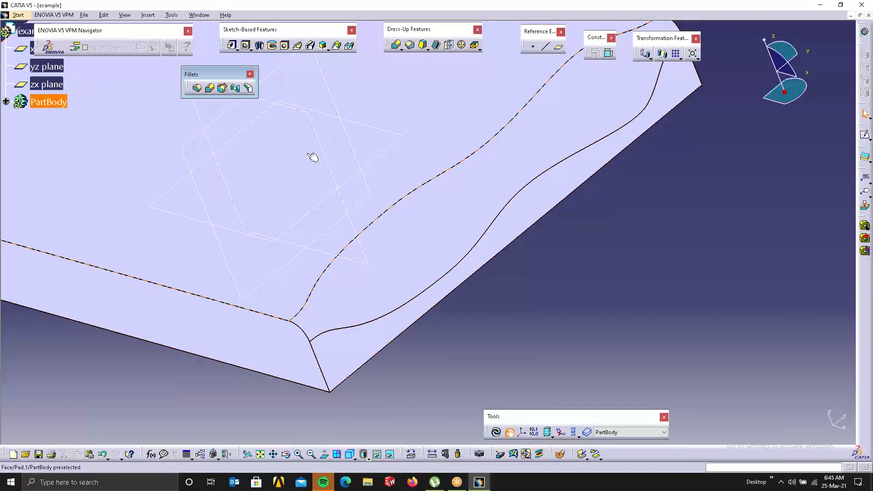
Start a chordal fillet on the plate's short upper edge opposite the variable radius fillet.
{"action": "left_click", "coordinate": [223, 90]}
{"action": "middle_click_drag", "start_coordinate": [372, 224], "coordinate": [468, 174]}
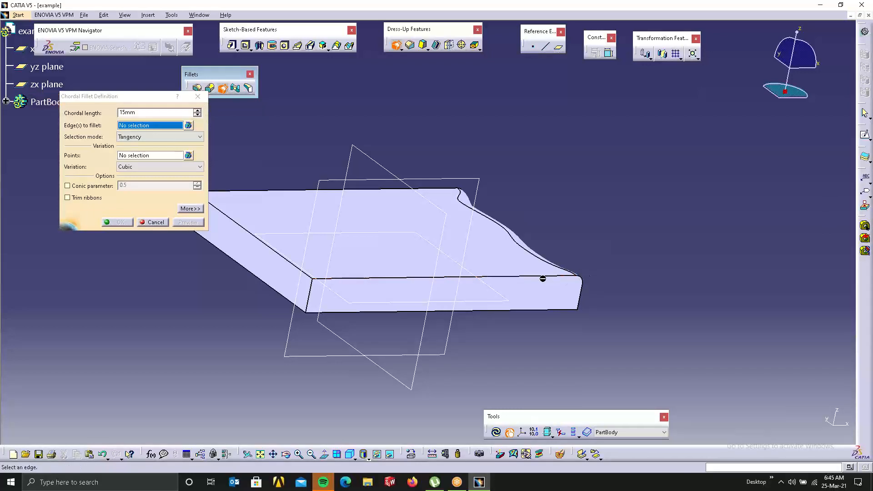
{"action": "middle_click_drag", "start_coordinate": [327, 226], "coordinate": [424, 207]}
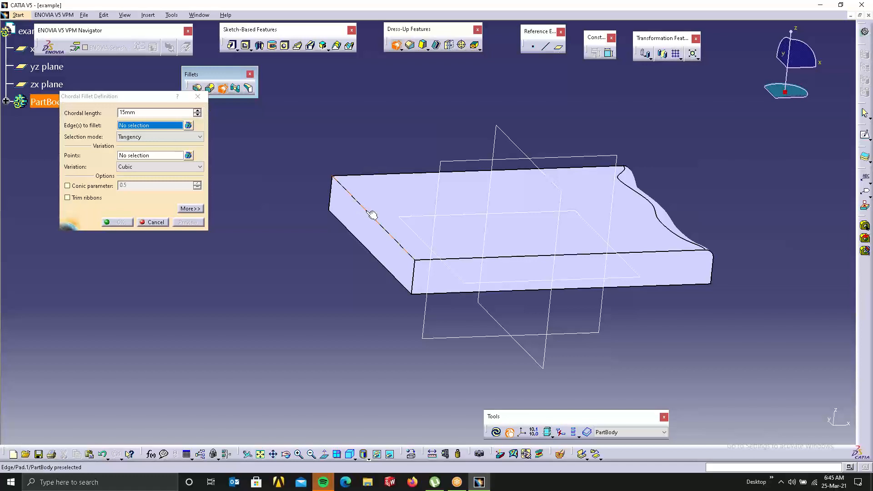
{"action": "left_click", "coordinate": [364, 210]}
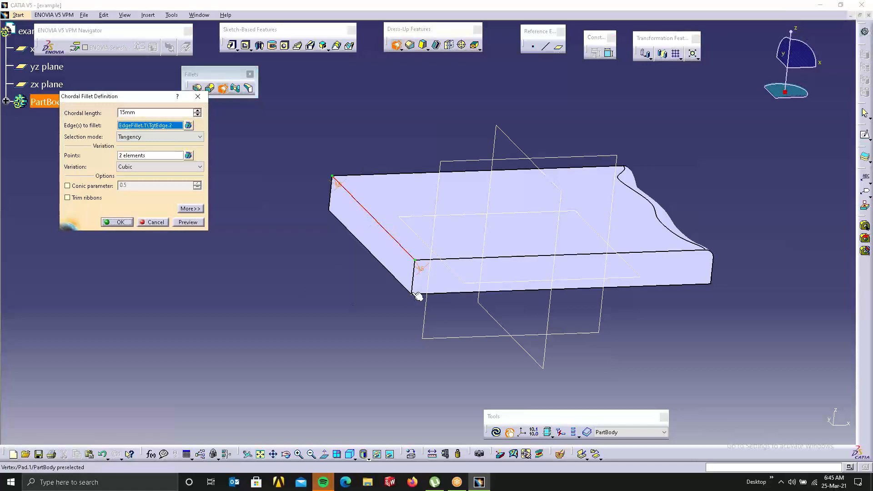
{"action": "middle_click_drag", "start_coordinate": [414, 297], "coordinate": [396, 190]}
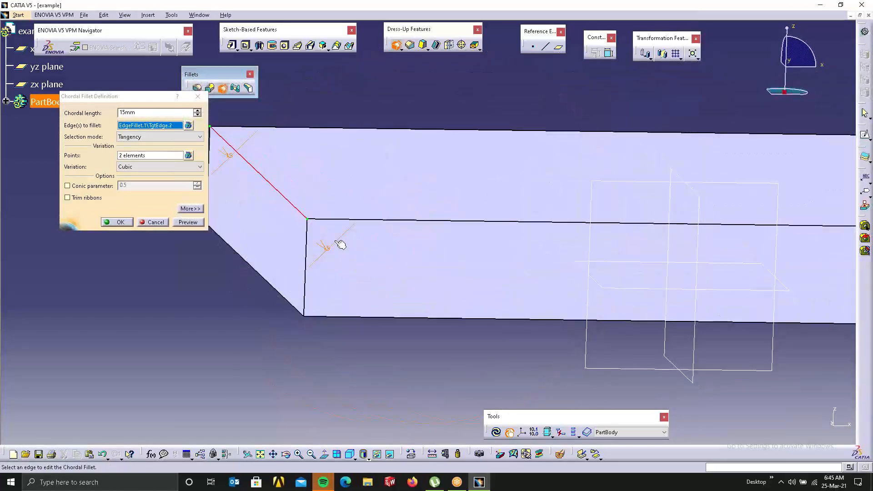
Preview the chordal fillet with a 10 mm chordal length and raise the length at the edge's ends to 14 mm.
{"action": "left_click", "coordinate": [199, 114]}
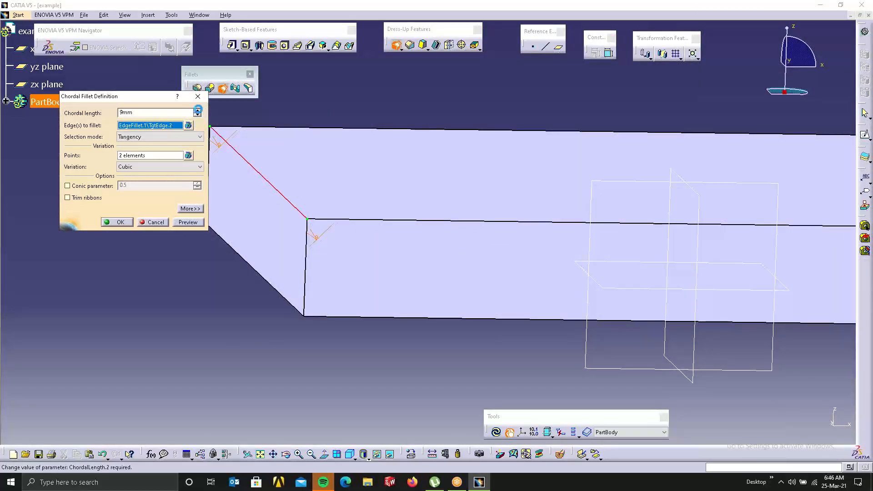
{"action": "left_click", "coordinate": [198, 110]}
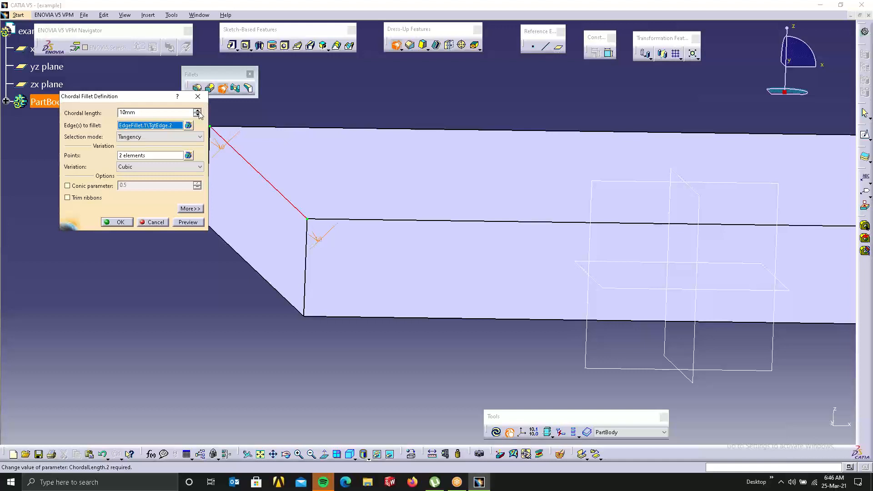
{"action": "left_click", "coordinate": [188, 223]}
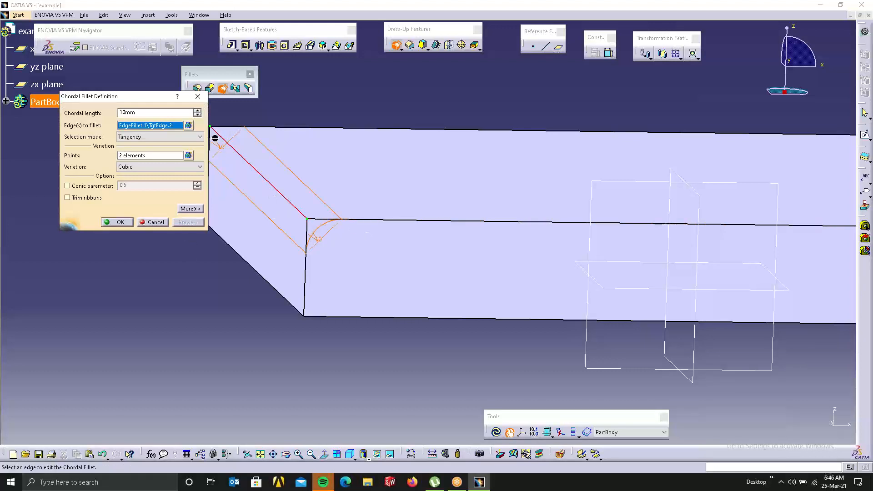
{"action": "left_click", "coordinate": [197, 111]}
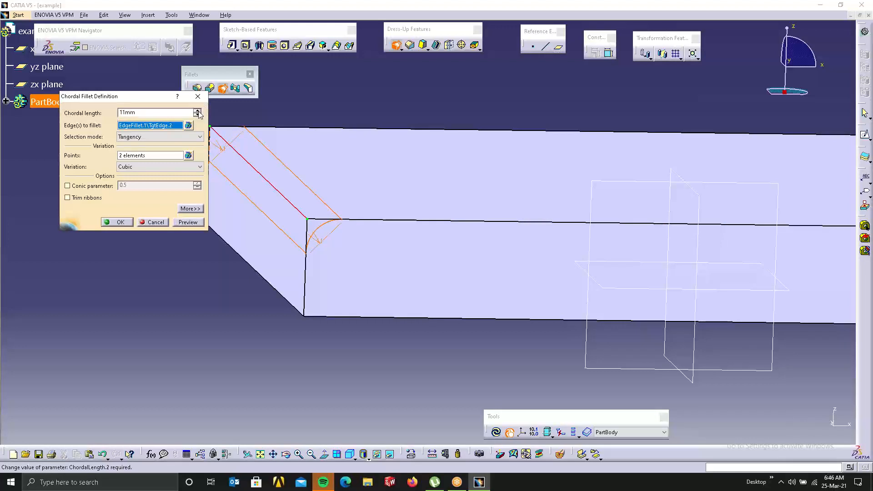
{"action": "left_click", "coordinate": [197, 111]}
{"action": "left_click", "coordinate": [197, 110]}
{"action": "left_click", "coordinate": [197, 110]}
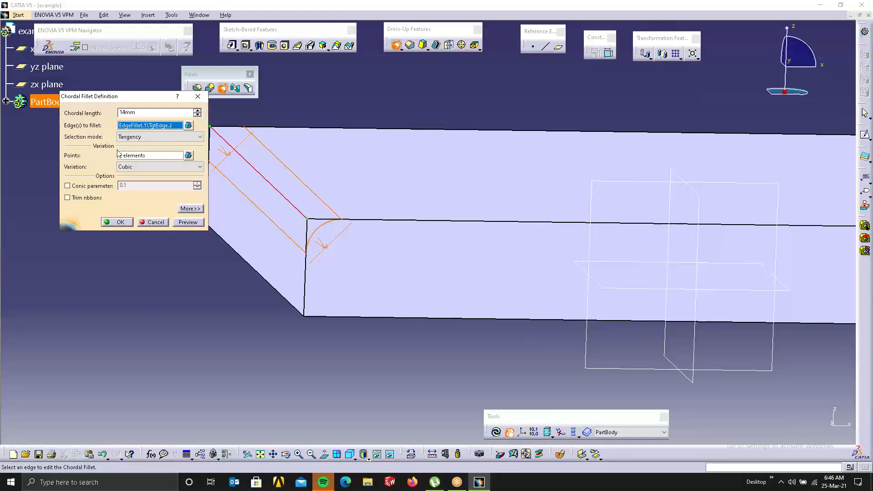
Add an intermediate point on the edge with a 20 mm chordal length and apply the chordal fillet.
{"action": "left_click", "coordinate": [142, 156]}
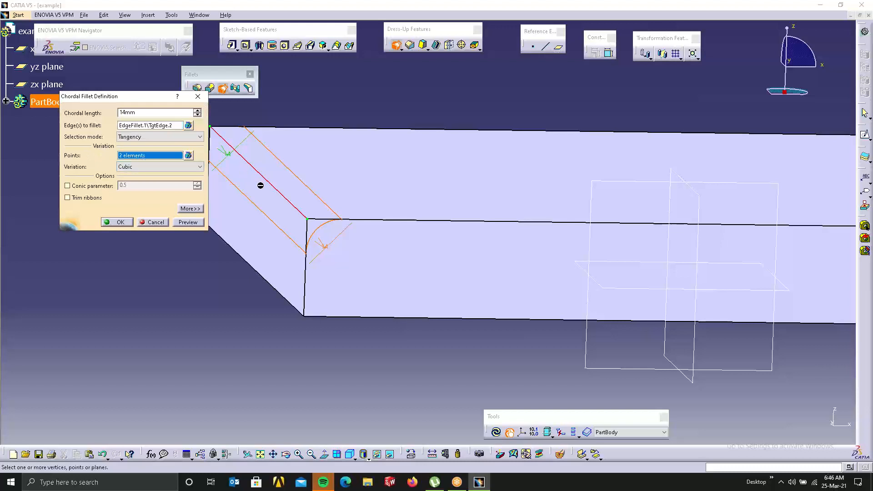
{"action": "left_click", "coordinate": [248, 165]}
{"action": "double_click", "coordinate": [265, 192]}
{"action": "type", "text": "20"}
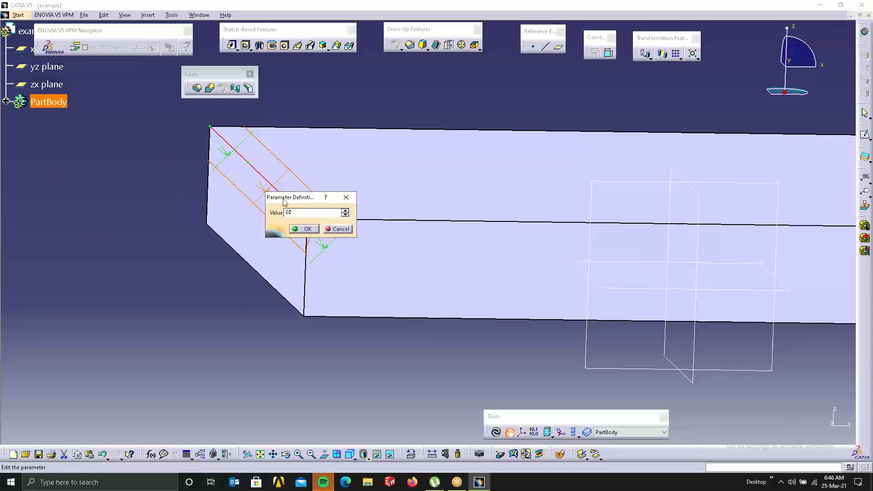
{"action": "left_click", "coordinate": [304, 229]}
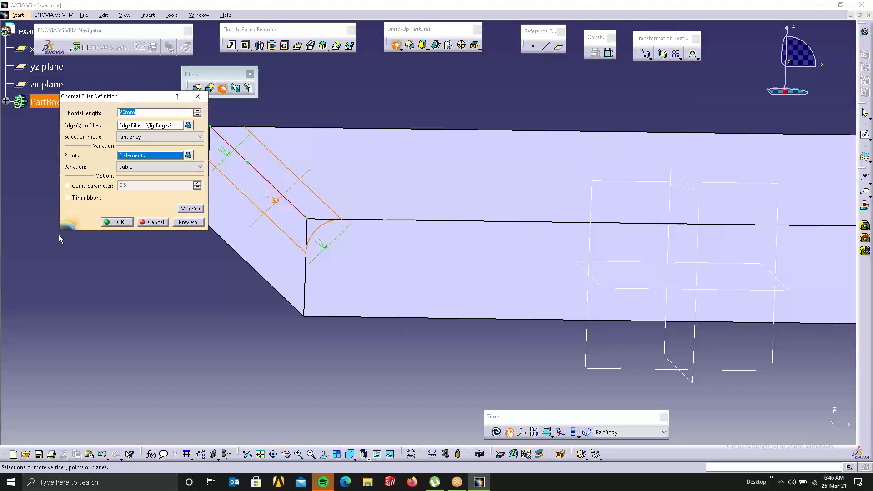
{"action": "left_click", "coordinate": [182, 222]}
{"action": "left_click", "coordinate": [117, 222]}
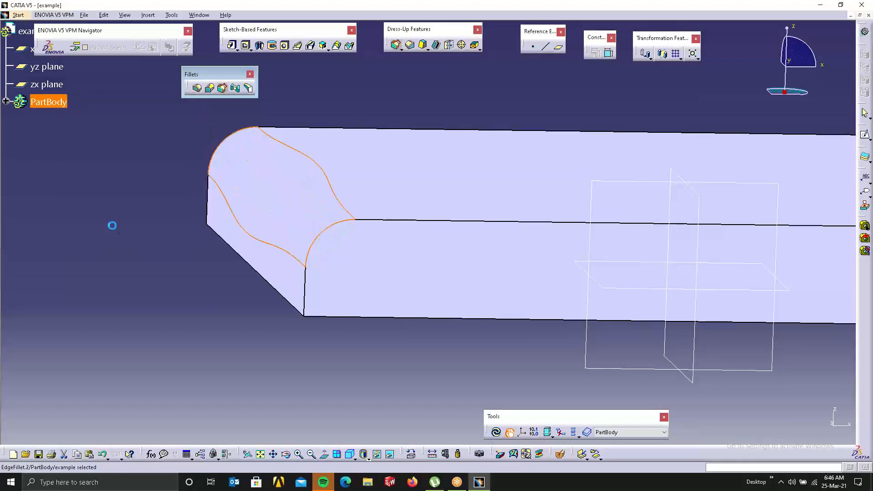
Delete the chordal fillet and the variable radius fillet from the part body, leaving the plain pad.
{"action": "middle_click_drag", "start_coordinate": [302, 327], "coordinate": [554, 367]}
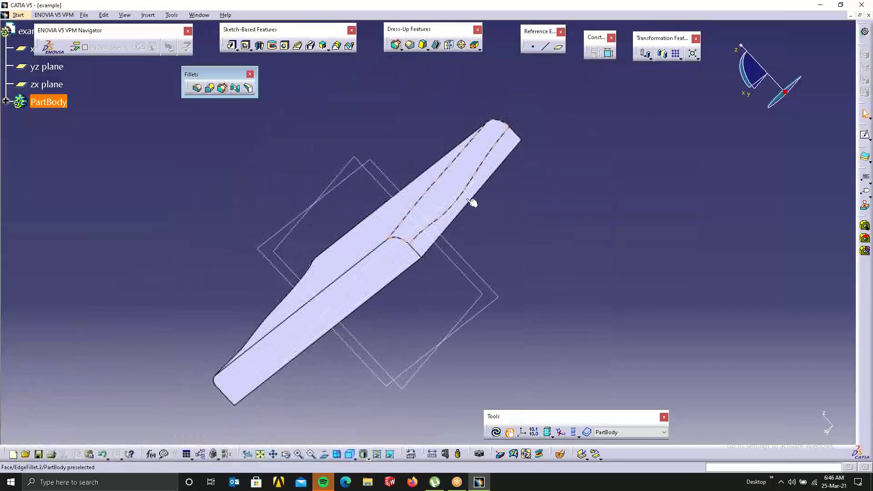
{"action": "mouse_move", "coordinate": [318, 264]}
{"action": "middle_mouse_down"}
{"action": "mouse_move", "coordinate": [469, 226]}
{"action": "mouse_move", "coordinate": [571, 182]}
{"action": "mouse_move", "coordinate": [550, 173]}
{"action": "middle_mouse_up"}
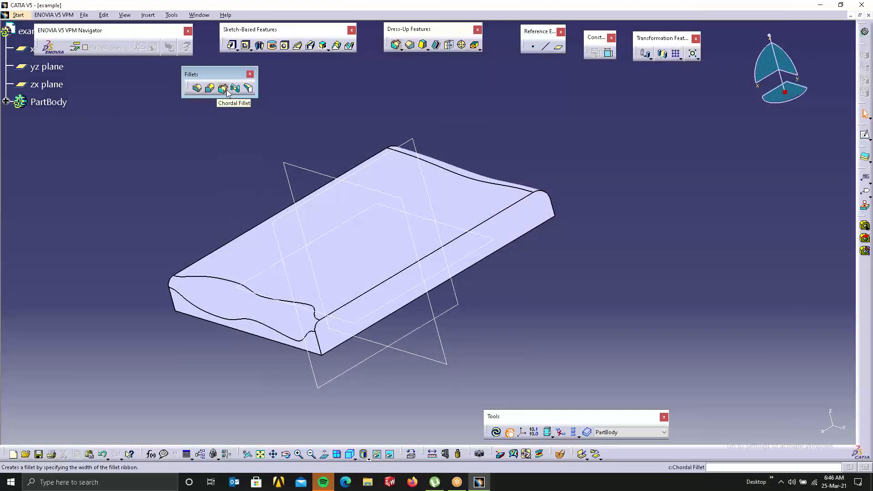
{"action": "left_click", "coordinate": [6, 101]}
{"action": "left_click", "coordinate": [54, 174]}
{"action": "right_click", "coordinate": [54, 174]}
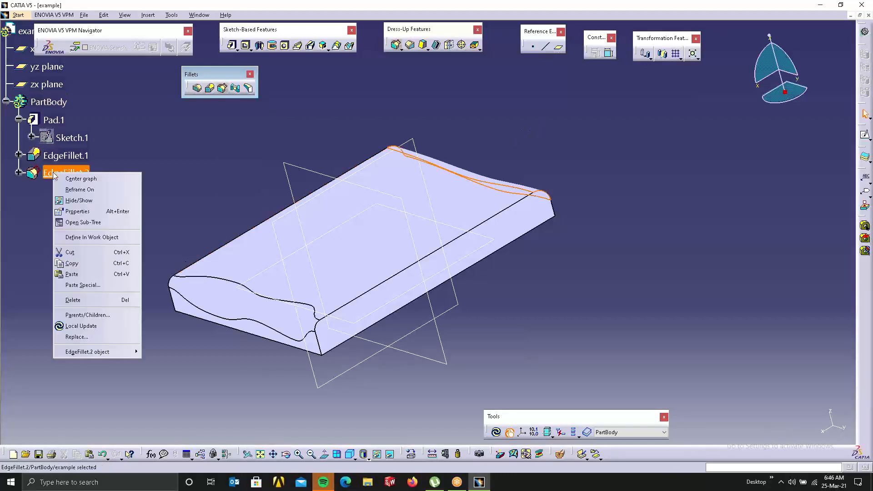
{"action": "left_click", "coordinate": [82, 300]}
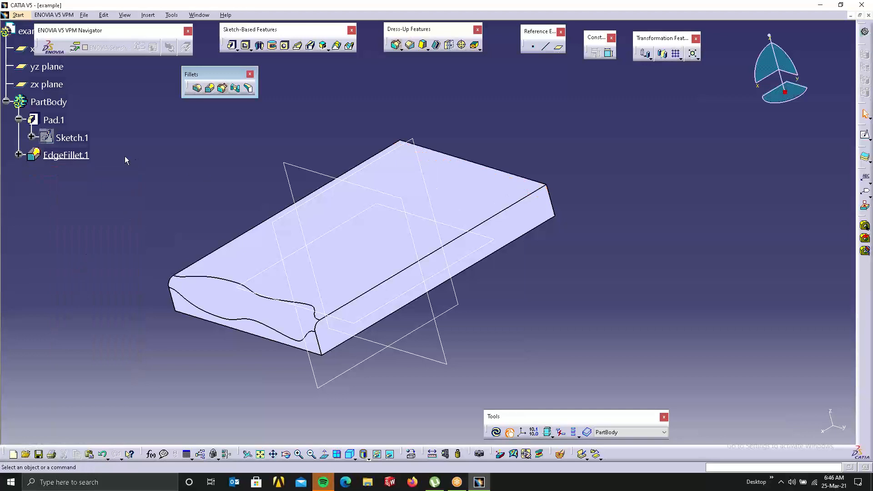
{"action": "right_click", "coordinate": [63, 155]}
{"action": "left_click", "coordinate": [115, 281]}
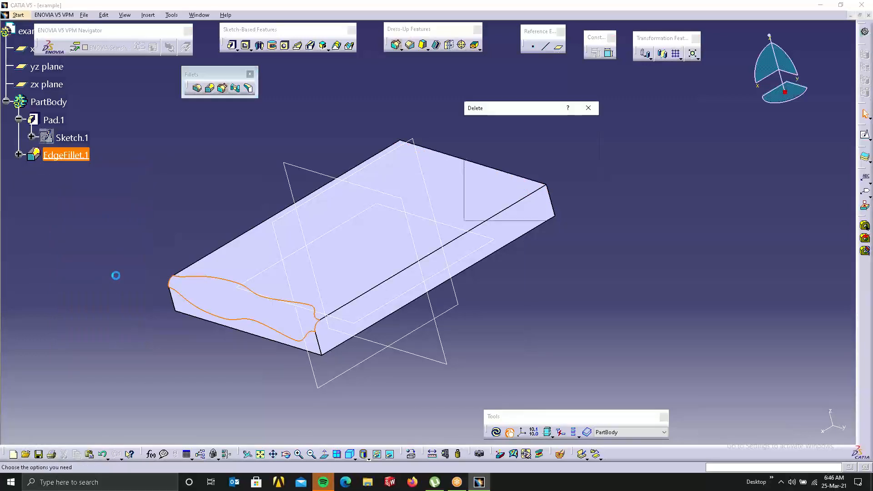
{"action": "left_click", "coordinate": [542, 214]}
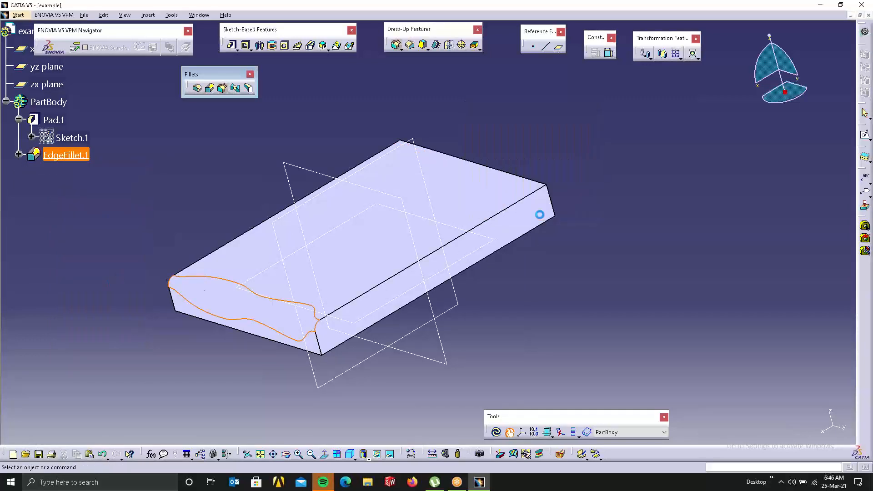
Apply a 5 mm face-face fillet between the plate's upper face and its adjacent long side face.
{"action": "left_click", "coordinate": [237, 89]}
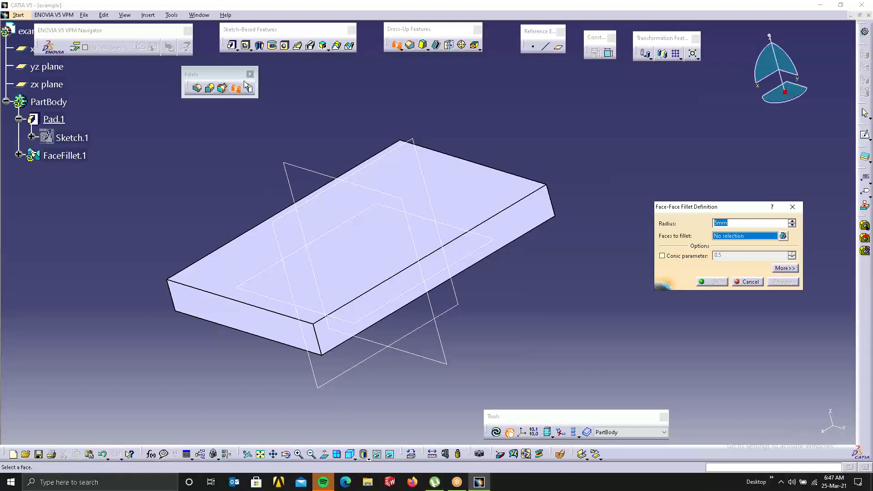
{"action": "left_click", "coordinate": [575, 10]}
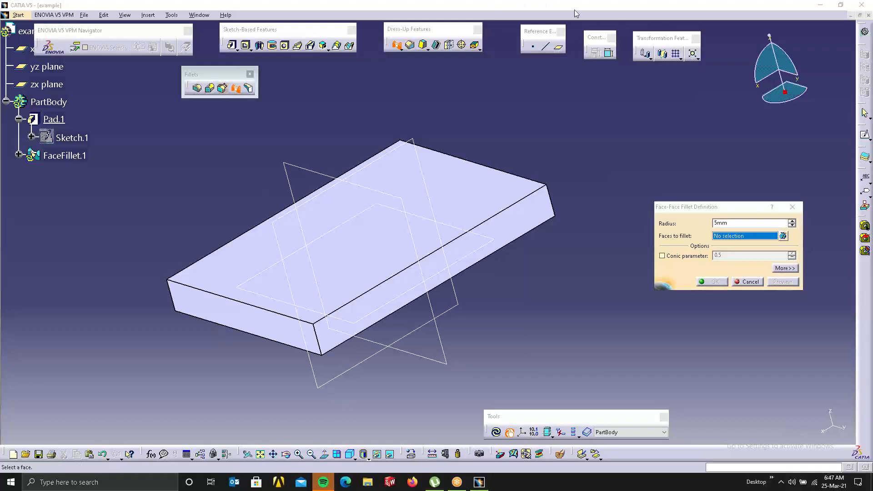
{"action": "left_click", "coordinate": [479, 195]}
{"action": "left_click", "coordinate": [539, 221]}
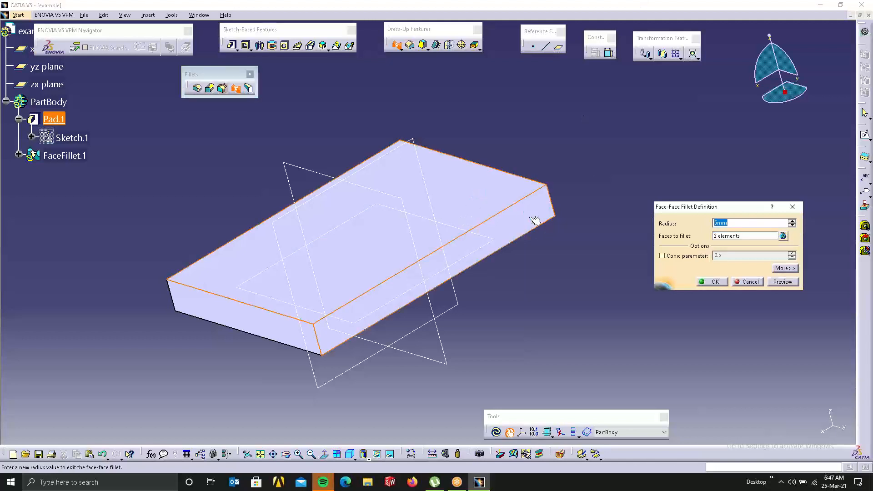
{"action": "left_click", "coordinate": [792, 282]}
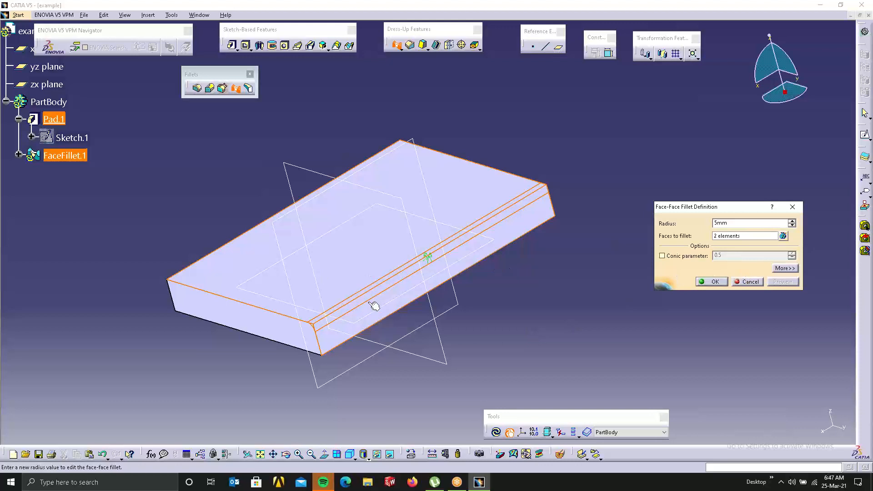
{"action": "left_click", "coordinate": [712, 281]}
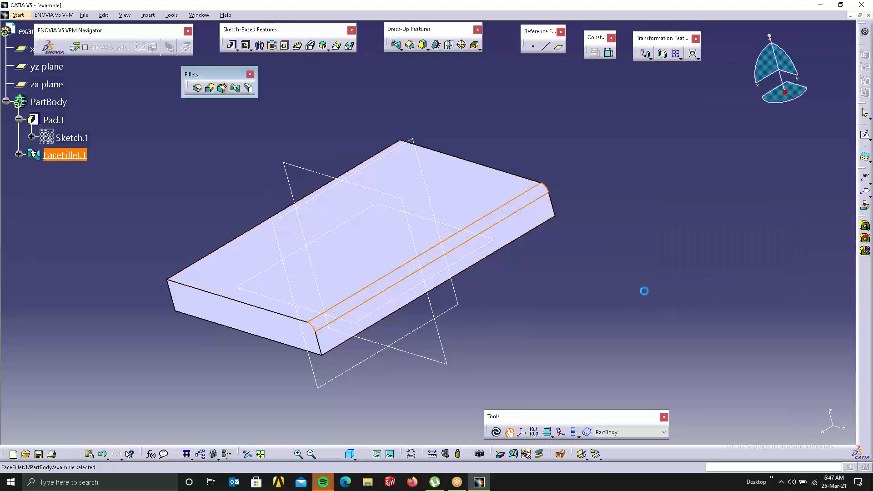
Start a tritangent fillet with the plate's two opposite short side faces as the faces to fillet.
{"action": "middle_click_drag", "start_coordinate": [341, 195], "coordinate": [419, 93]}
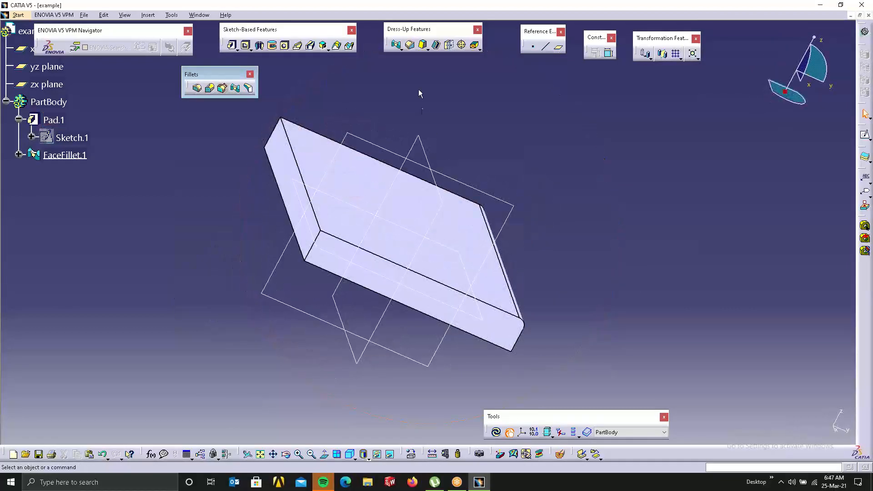
{"action": "left_click", "coordinate": [249, 91]}
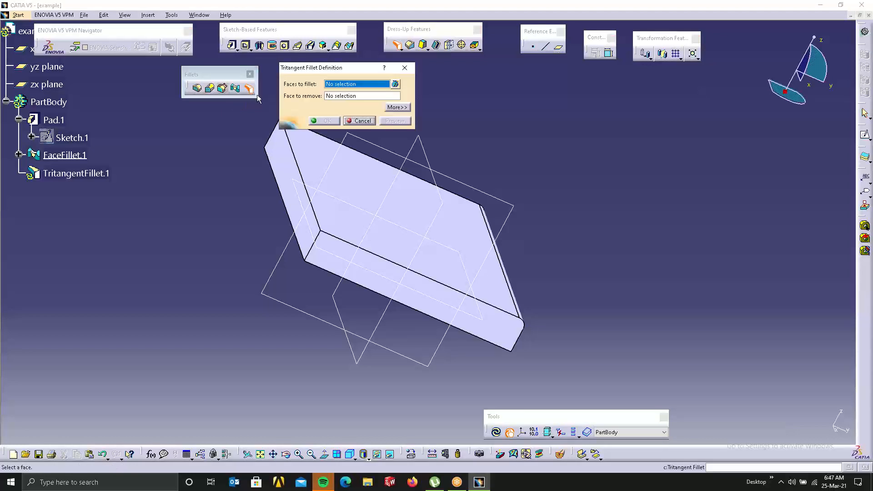
{"action": "middle_click_drag", "start_coordinate": [499, 236], "coordinate": [400, 187]}
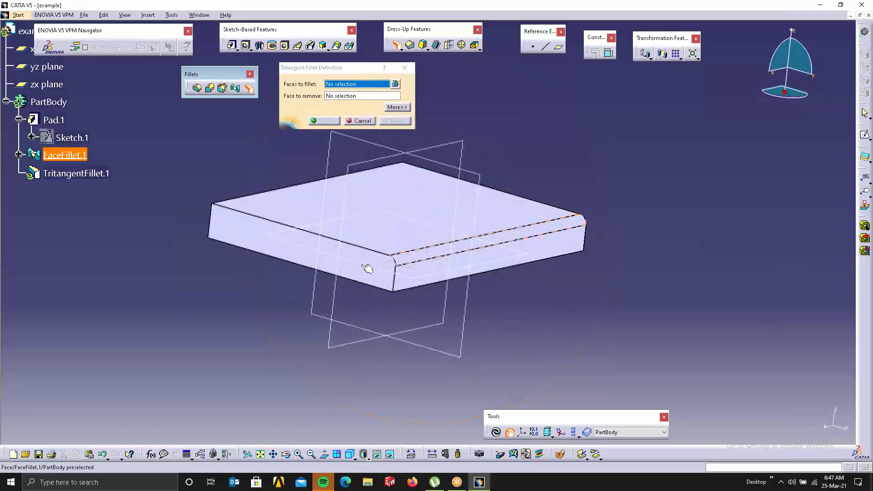
{"action": "middle_click_drag", "start_coordinate": [367, 268], "coordinate": [370, 292]}
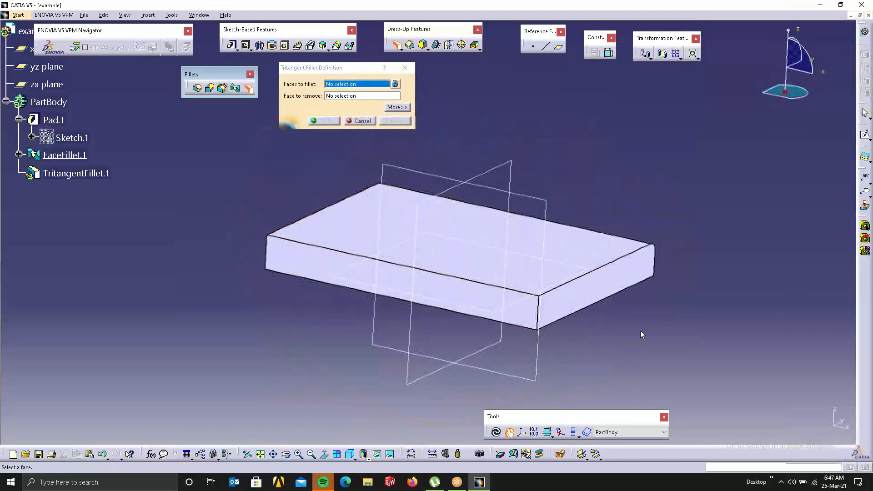
{"action": "left_click", "coordinate": [587, 288]}
{"action": "middle_click_drag", "start_coordinate": [347, 287], "coordinate": [390, 316]}
{"action": "left_click", "coordinate": [390, 316]}
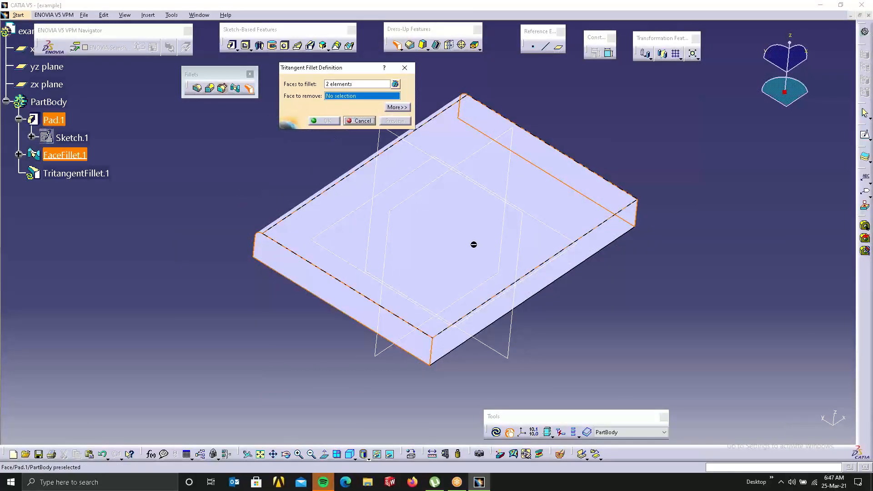
Choose the long side face opposite the face-face fillet as the face to remove, then preview and apply the tritangent fillet.
{"action": "right_click", "coordinate": [472, 299]}
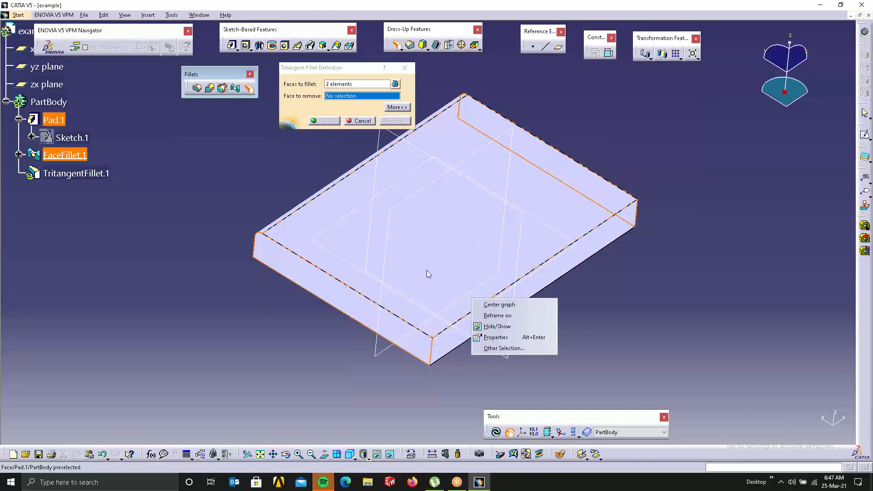
{"action": "left_click", "coordinate": [228, 406]}
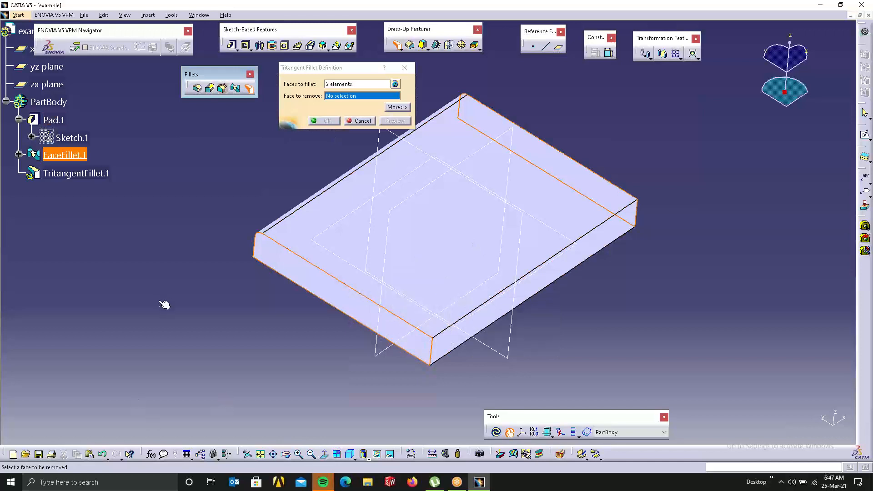
{"action": "left_click", "coordinate": [532, 294]}
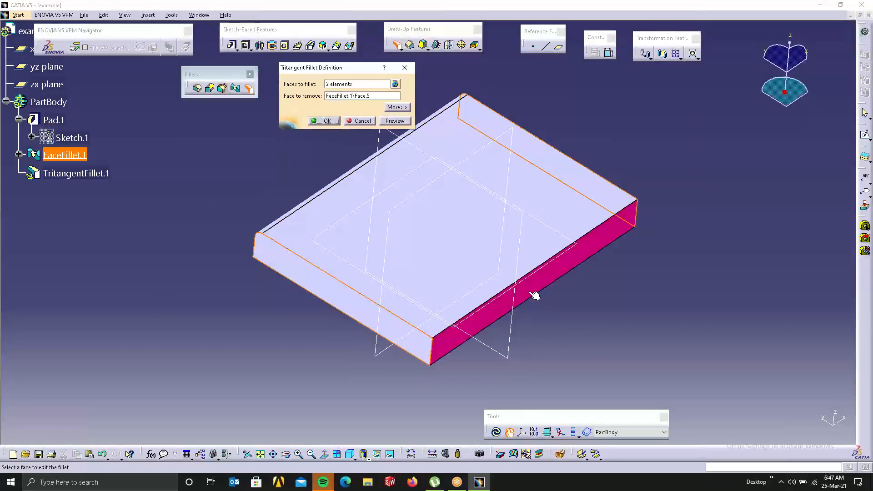
{"action": "left_click", "coordinate": [391, 121]}
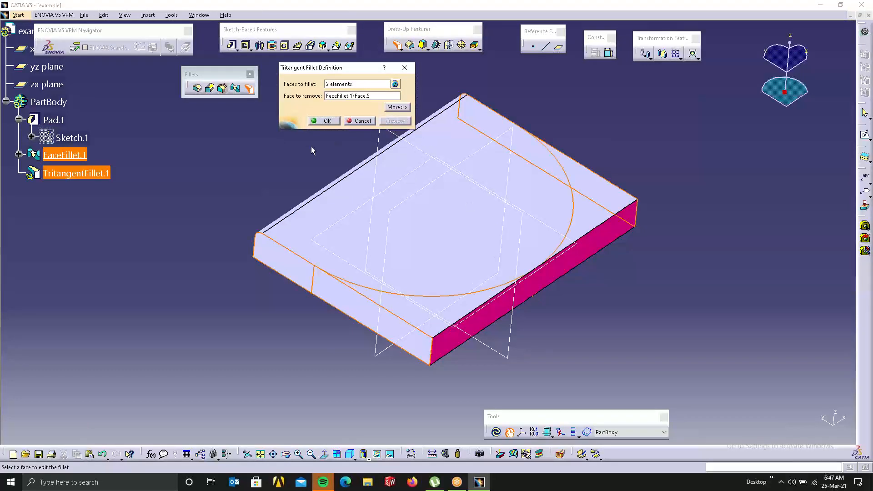
{"action": "left_click", "coordinate": [321, 120]}
{"action": "left_click", "coordinate": [645, 182]}
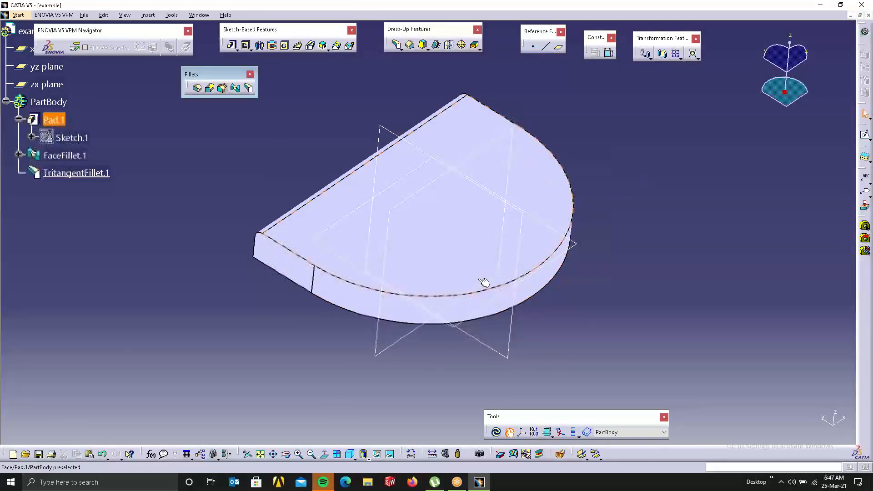
{"action": "right_click", "coordinate": [475, 208]}
{"action": "left_click", "coordinate": [689, 289]}
{"action": "middle_click_drag", "start_coordinate": [689, 289], "coordinate": [464, 111]}
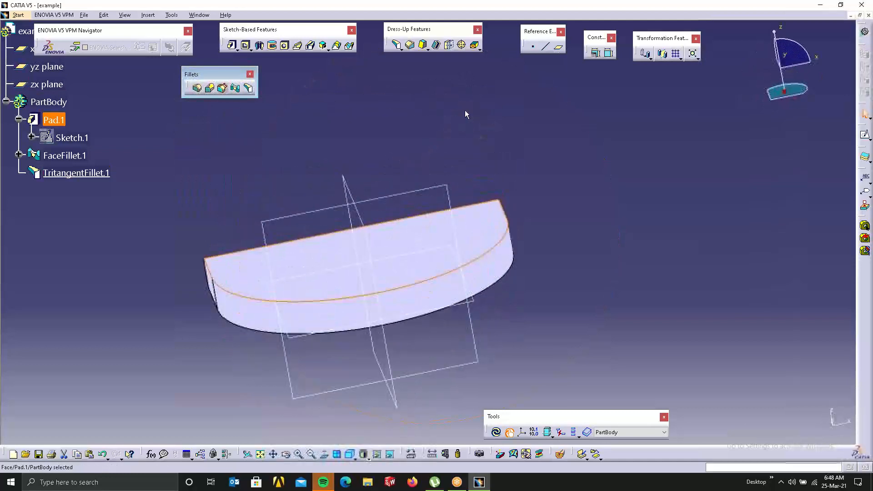
{"action": "middle_click_drag", "start_coordinate": [374, 361], "coordinate": [514, 322]}
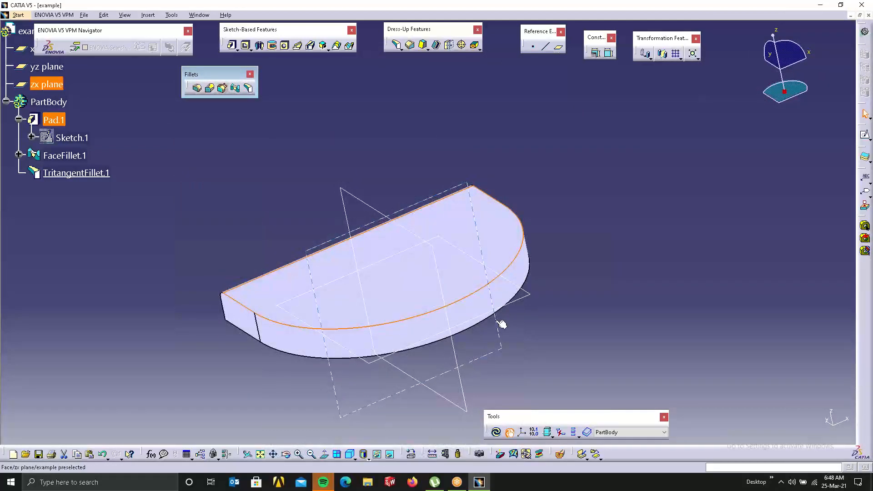
{"action": "left_click", "coordinate": [475, 286]}
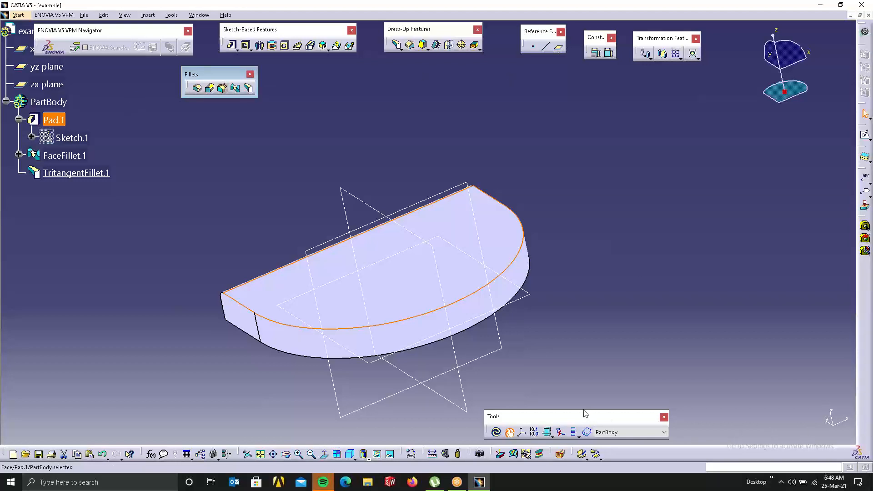
Restore the contents and positions of all toolbars and move the ENOVIA V5 VPM Navigator toolbar clear of the specification tree.
{"action": "right_click", "coordinate": [867, 449]}
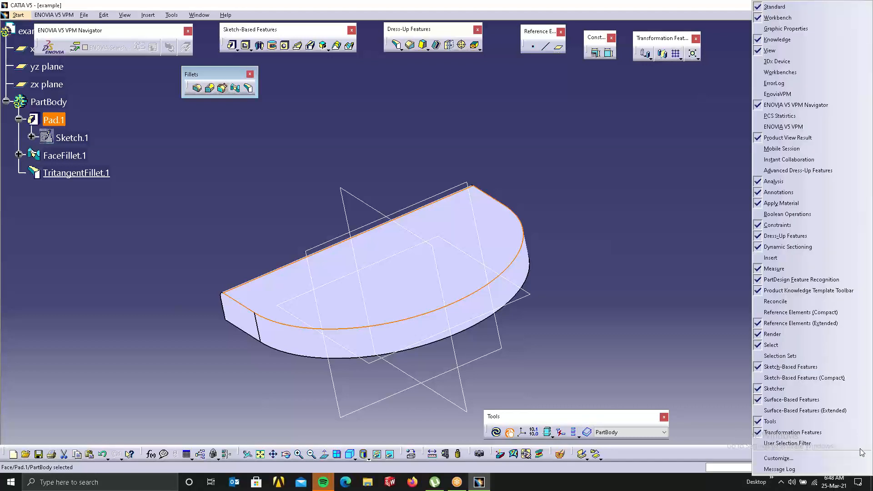
{"action": "left_click", "coordinate": [792, 463]}
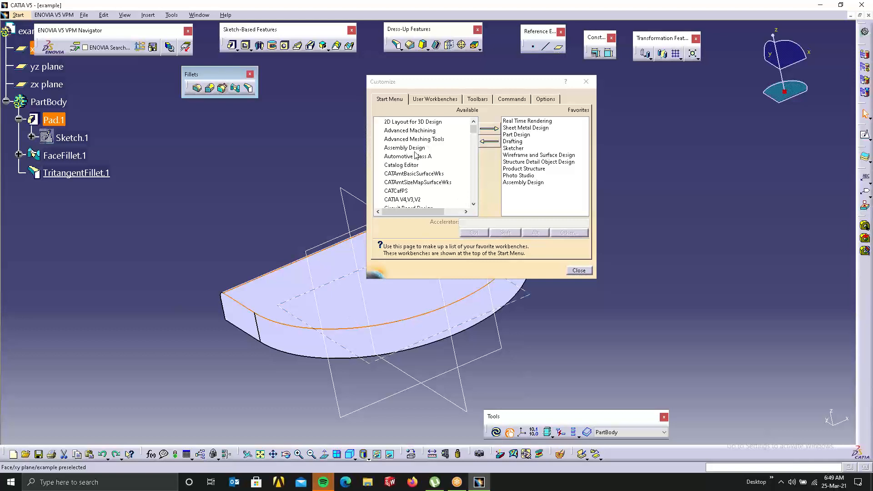
{"action": "left_click", "coordinate": [485, 99]}
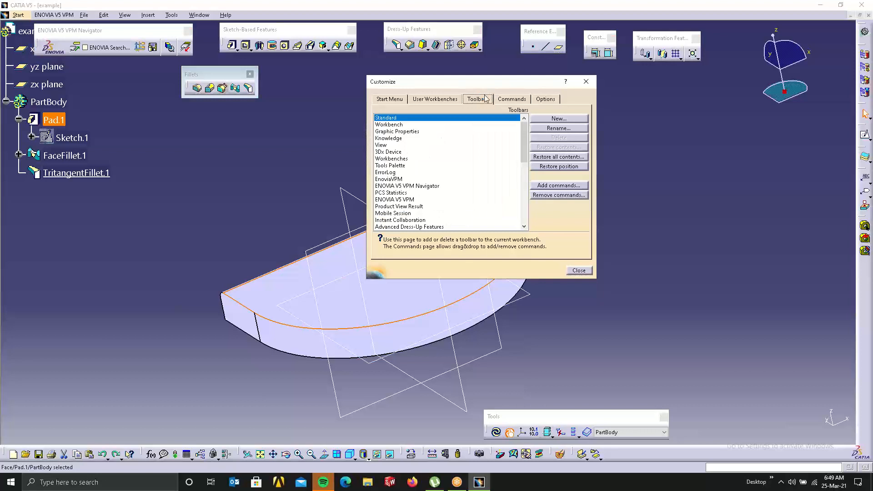
{"action": "left_click", "coordinate": [559, 157]}
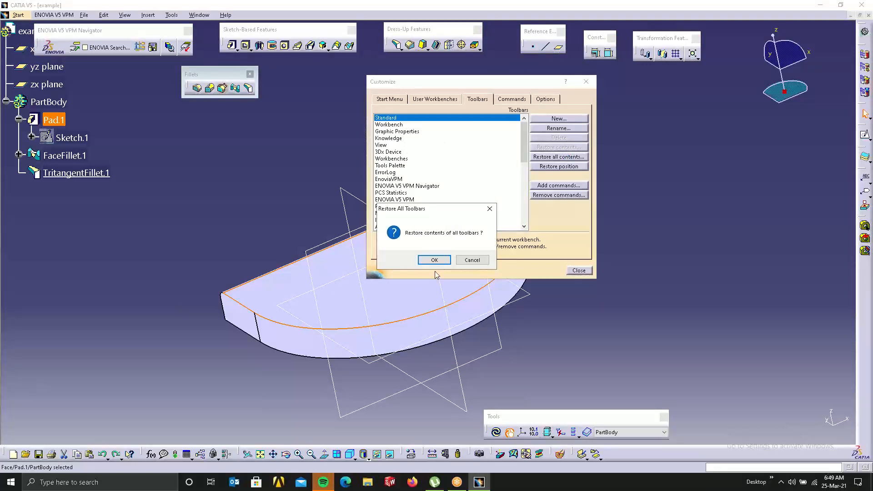
{"action": "left_click", "coordinate": [434, 260]}
{"action": "left_click", "coordinate": [559, 166]}
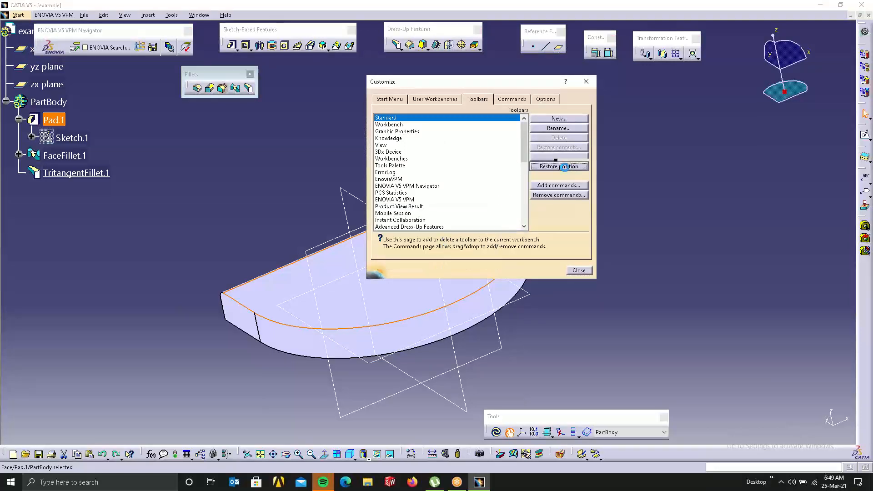
{"action": "left_click", "coordinate": [429, 261]}
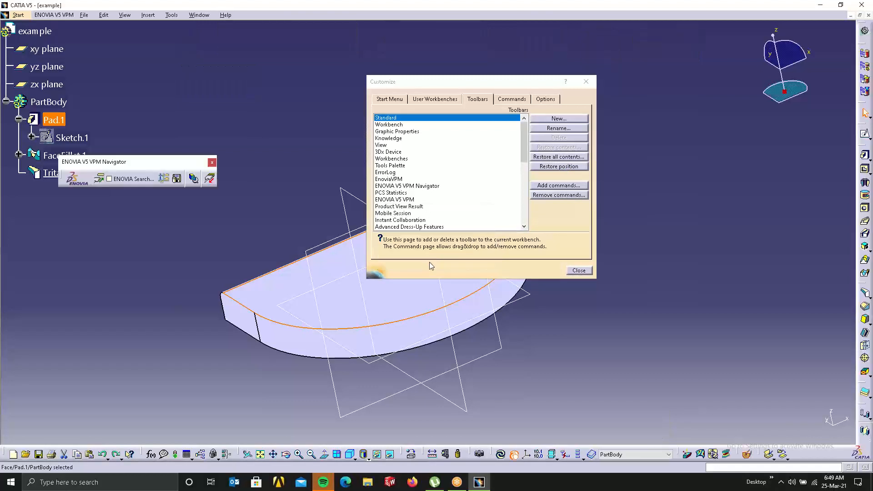
{"action": "left_click", "coordinate": [578, 270]}
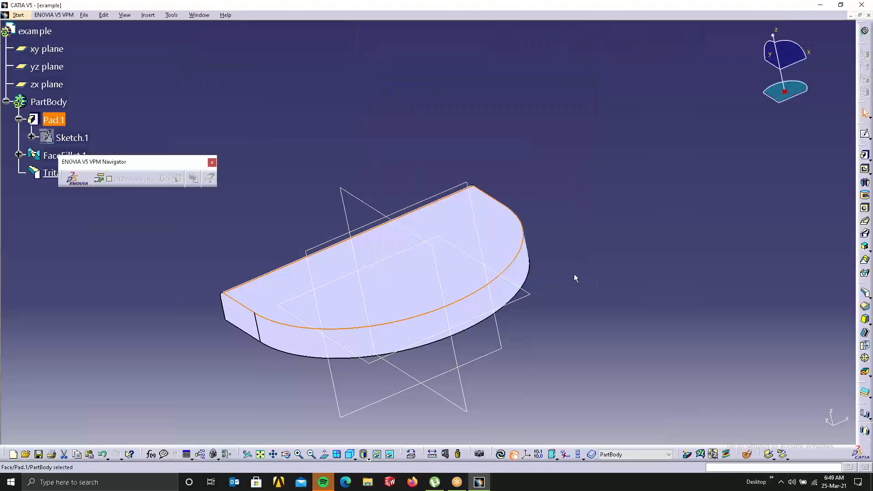
{"action": "left_click", "coordinate": [356, 134]}
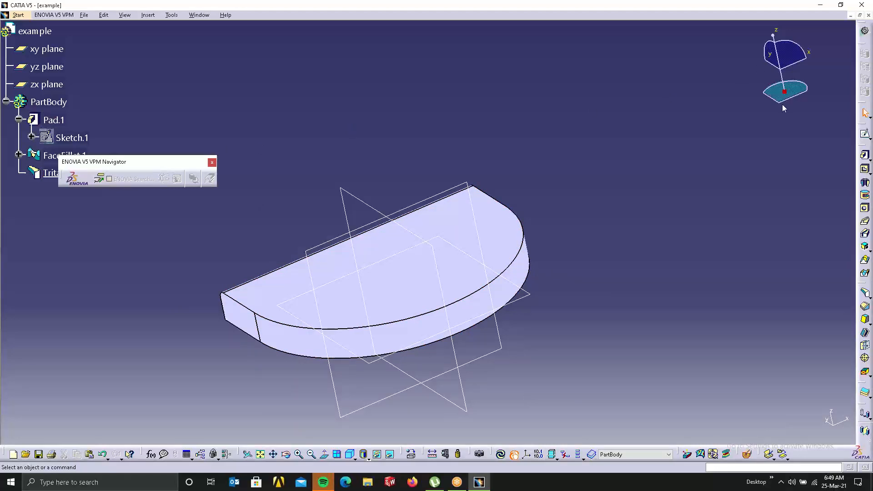
{"action": "left_click_drag", "start_coordinate": [769, 116], "coordinate": [770, 116]}
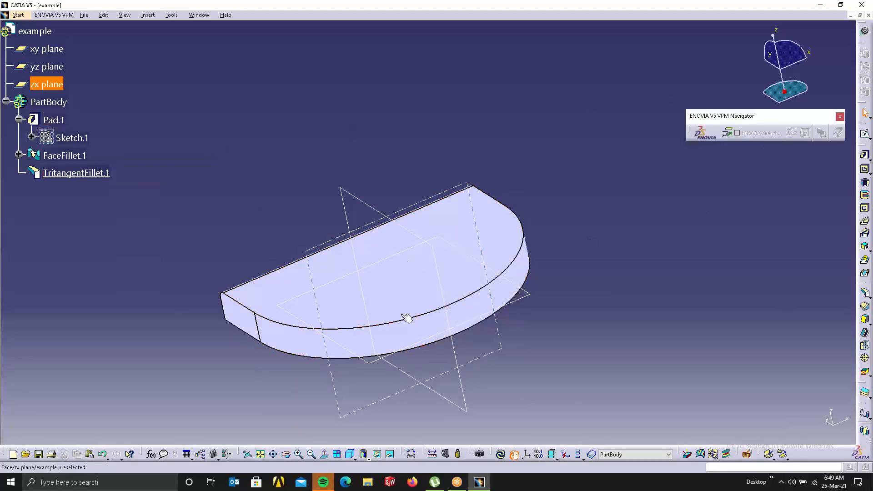
Delete the tritangent fillet and the face-face fillet from the part body, leaving the plain pad.
{"action": "middle_click_drag", "start_coordinate": [374, 291], "coordinate": [630, 215]}
{"action": "right_click", "coordinate": [492, 207]}
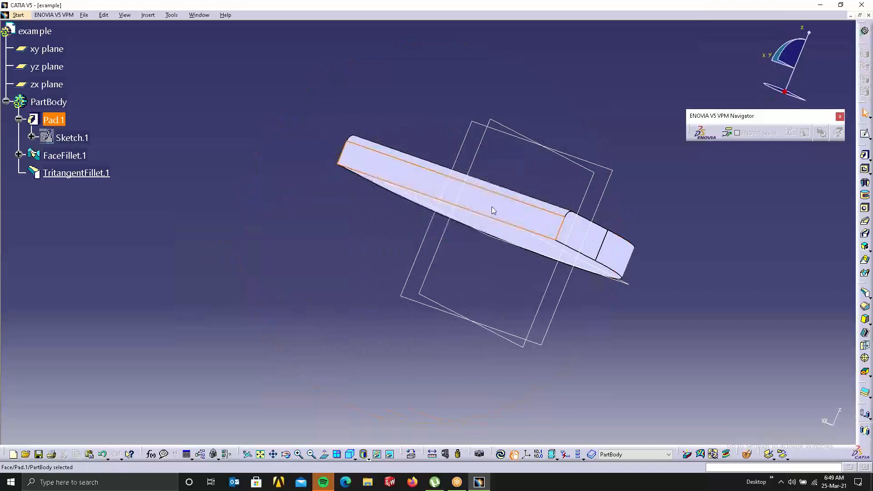
{"action": "left_click", "coordinate": [359, 227]}
{"action": "middle_click_drag", "start_coordinate": [428, 186], "coordinate": [357, 312]}
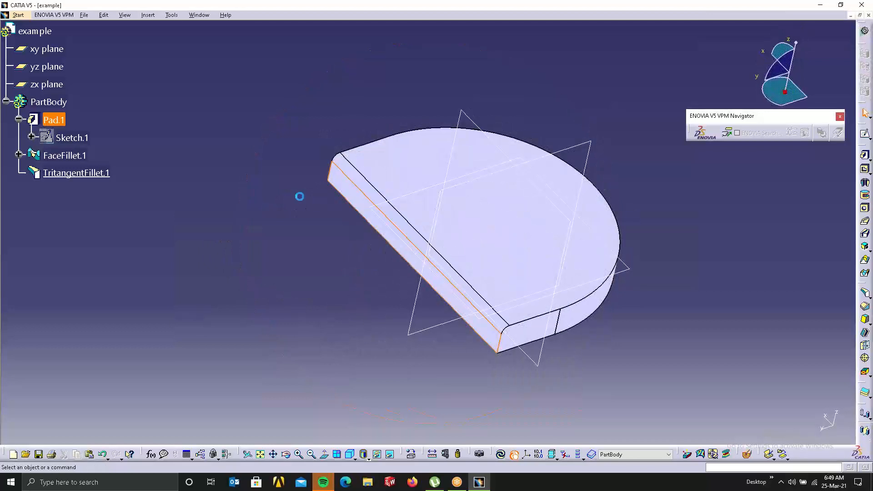
{"action": "left_click", "coordinate": [299, 197]}
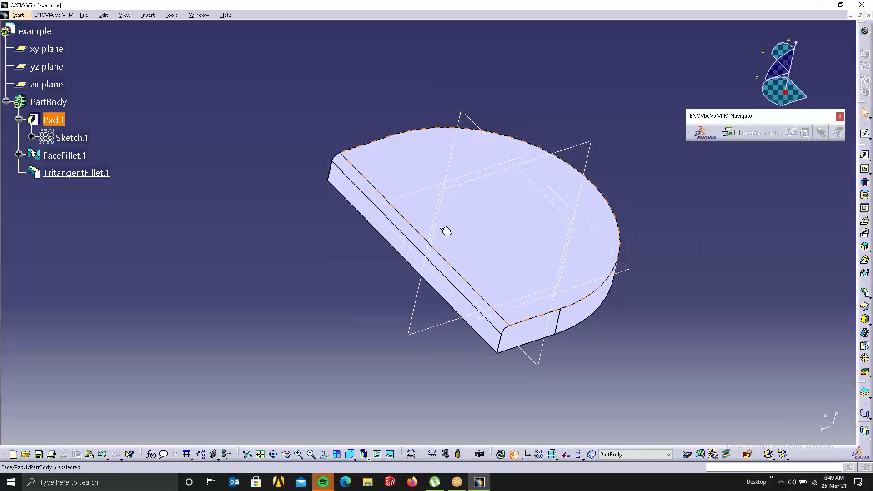
{"action": "right_click", "coordinate": [78, 172]}
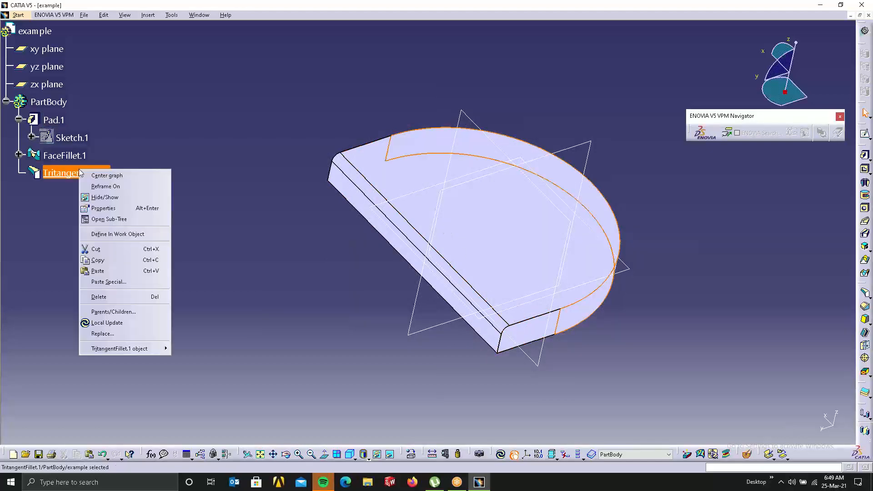
{"action": "left_click", "coordinate": [119, 298]}
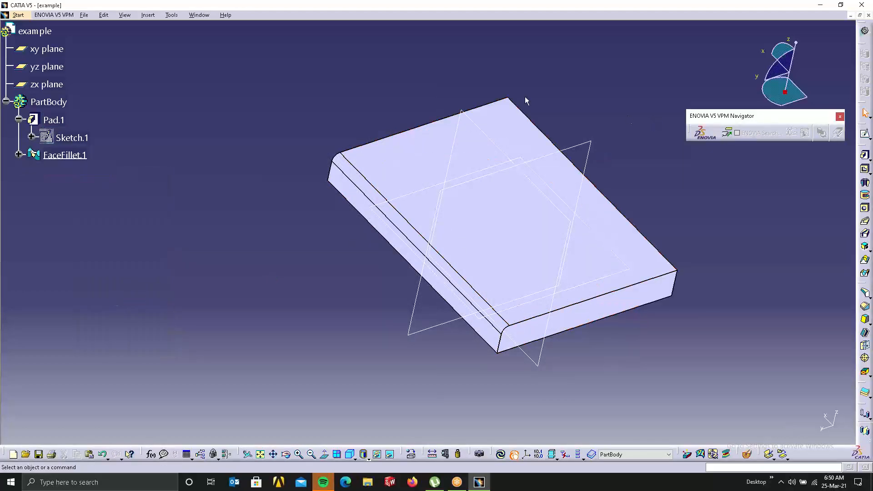
{"action": "right_click", "coordinate": [64, 156]}
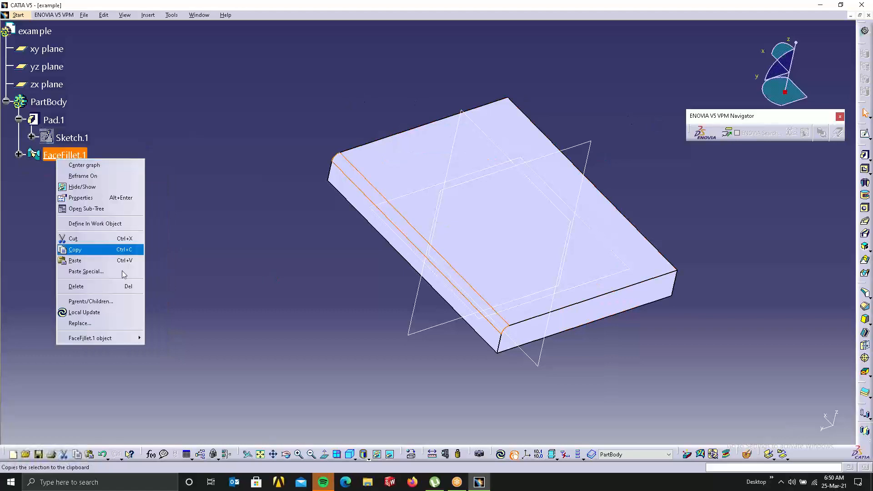
{"action": "left_click", "coordinate": [117, 287]}
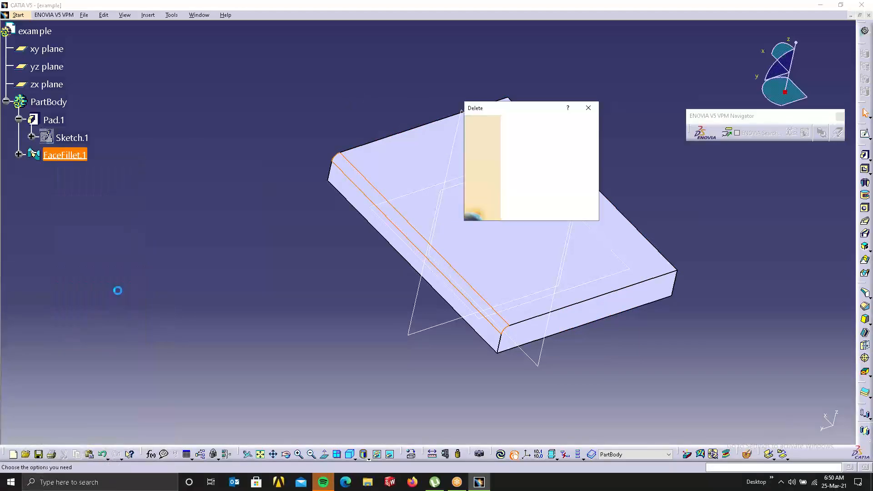
{"action": "left_click", "coordinate": [546, 212]}
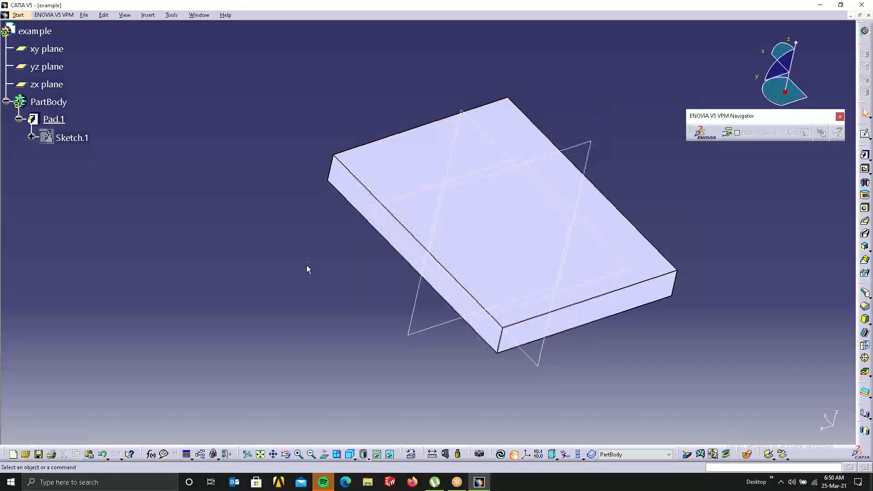
Undock the Dress-Up Features toolbar and float it in the empty graphics area beside the plate.
{"action": "mouse_move", "coordinate": [491, 295]}
{"action": "middle_mouse_down"}
{"action": "mouse_move", "coordinate": [405, 247]}
{"action": "mouse_move", "coordinate": [337, 181]}
{"action": "mouse_move", "coordinate": [250, 305]}
{"action": "mouse_move", "coordinate": [679, 280]}
{"action": "mouse_move", "coordinate": [645, 171]}
{"action": "mouse_move", "coordinate": [386, 185]}
{"action": "mouse_move", "coordinate": [468, 314]}
{"action": "mouse_move", "coordinate": [511, 364]}
{"action": "mouse_move", "coordinate": [491, 250]}
{"action": "mouse_move", "coordinate": [500, 177]}
{"action": "mouse_move", "coordinate": [513, 265]}
{"action": "mouse_move", "coordinate": [501, 306]}
{"action": "middle_mouse_up"}
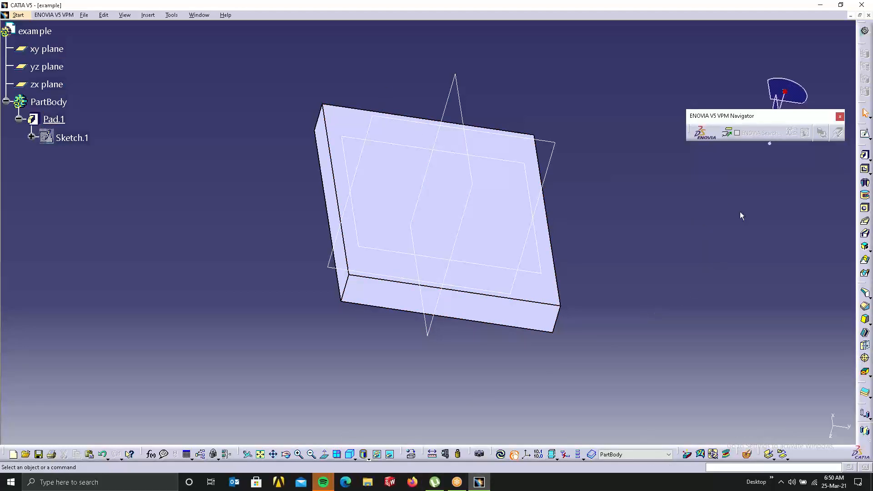
{"action": "left_click", "coordinate": [649, 82]}
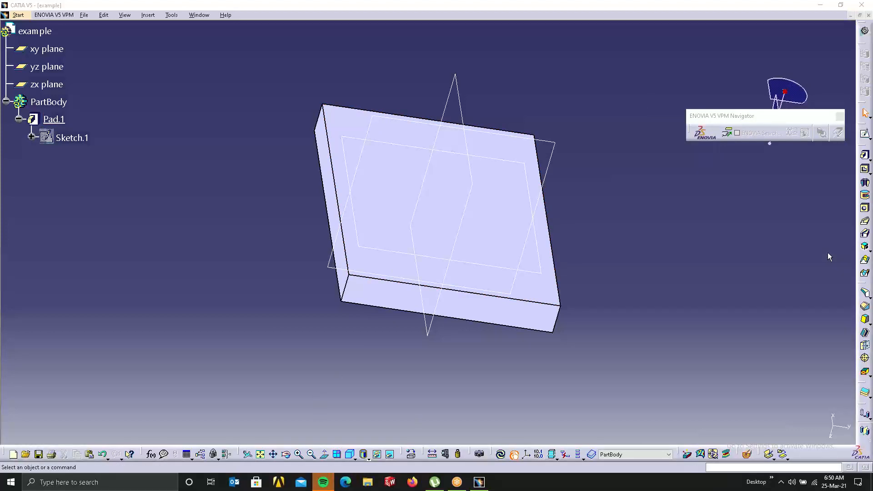
{"action": "left_click", "coordinate": [864, 155]}
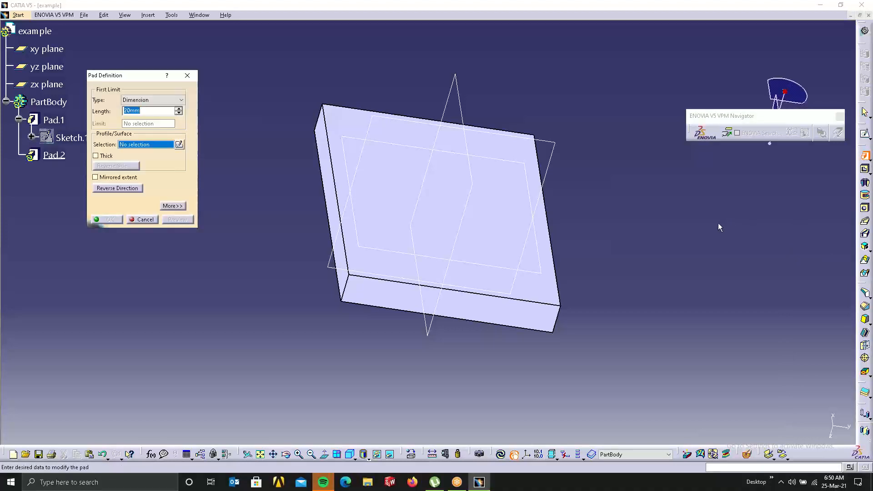
{"action": "left_click", "coordinate": [186, 75]}
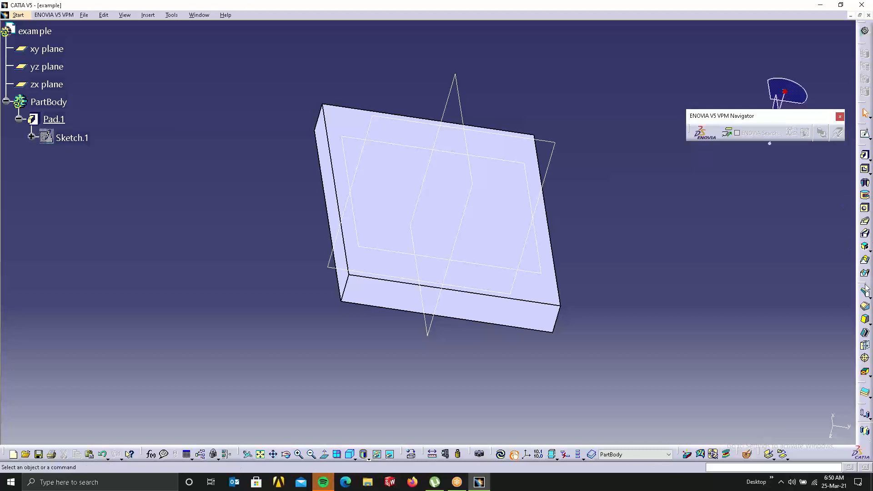
{"action": "left_click_drag", "start_coordinate": [682, 75], "coordinate": [632, 53]}
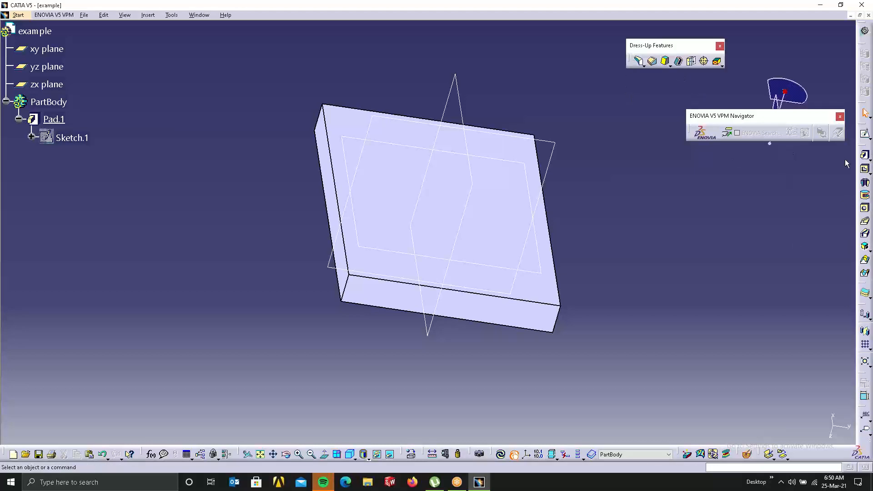
Move the ENOVIA V5 VPM Navigator toolbar clear of the compass and start a Length1/Angle chamfer on a long edge of the plate's top face.
{"action": "left_click_drag", "start_coordinate": [477, 38], "coordinate": [478, 39]}
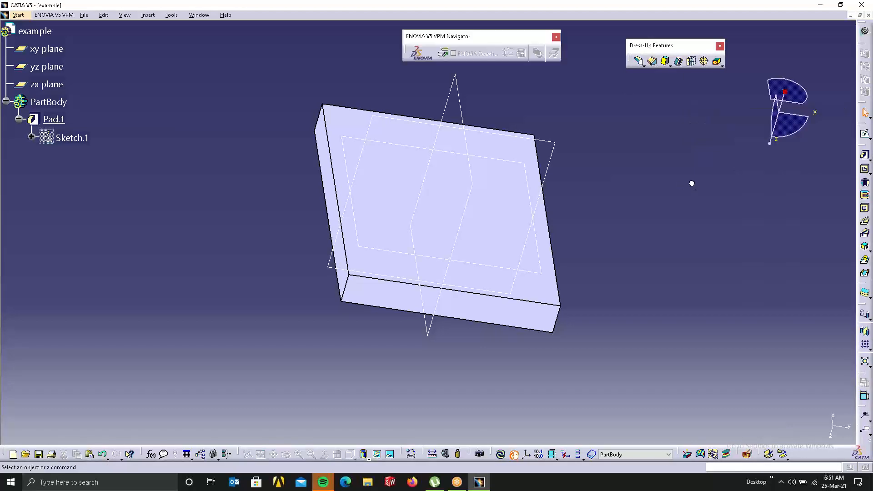
{"action": "left_click", "coordinate": [653, 61]}
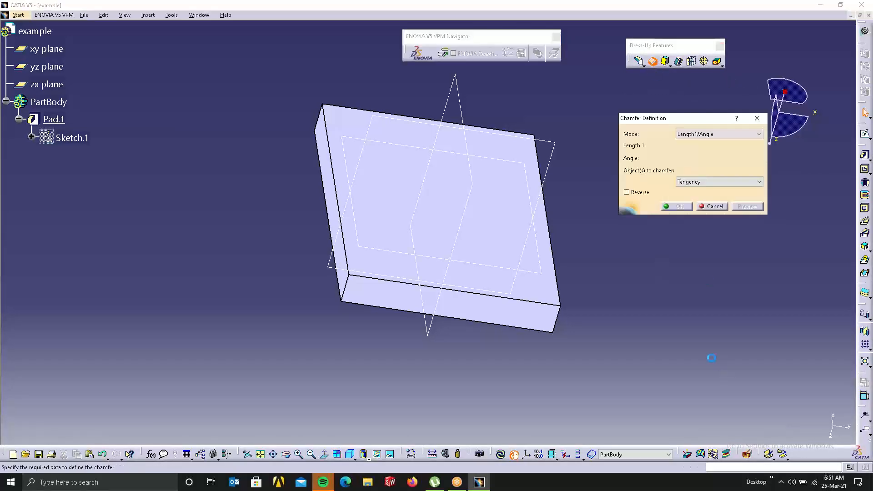
{"action": "middle_click_drag", "start_coordinate": [575, 279], "coordinate": [409, 181]}
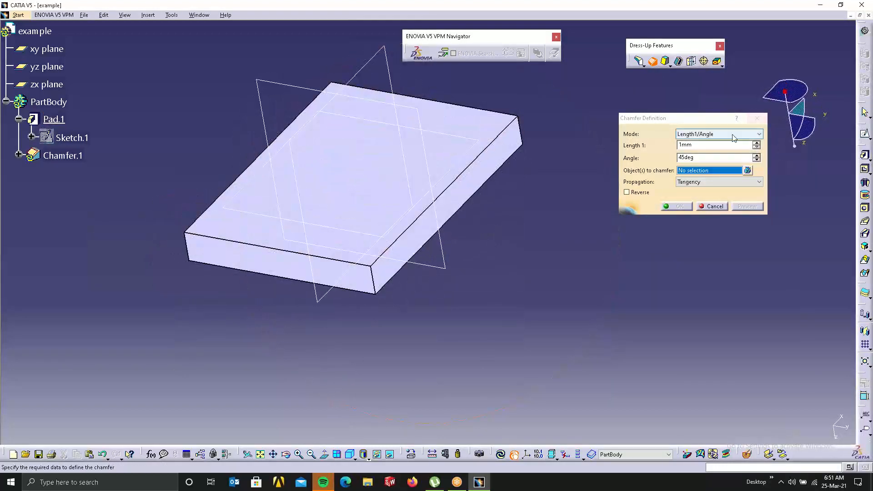
{"action": "left_click", "coordinate": [732, 135]}
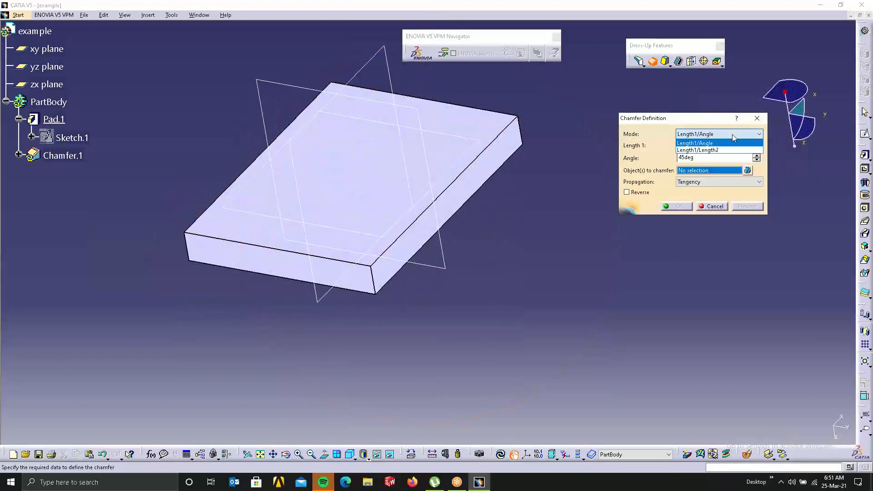
{"action": "left_click", "coordinate": [704, 143]}
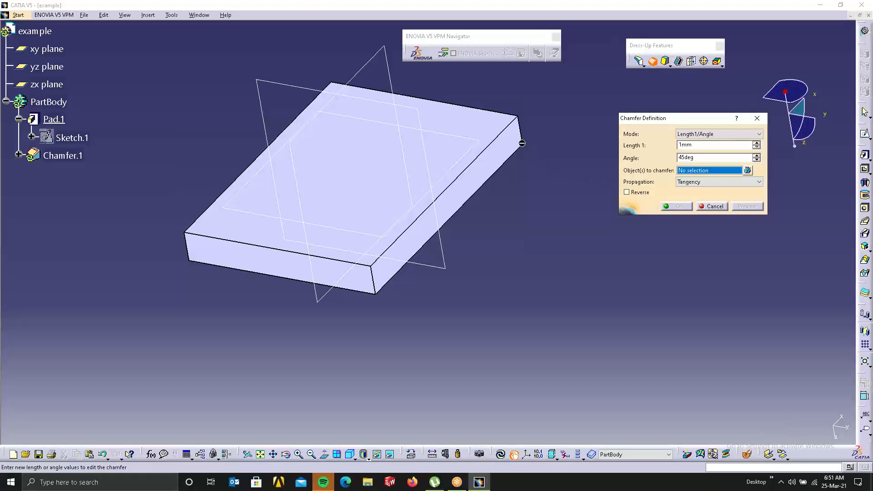
{"action": "left_click", "coordinate": [504, 129]}
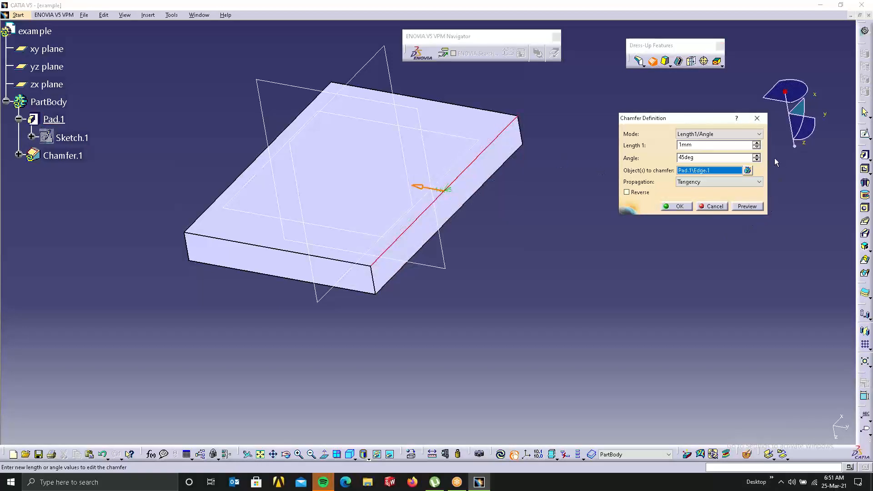
Set the chamfer's Length 1 to 6 mm and preview the result on the edge.
{"action": "left_click", "coordinate": [756, 144]}
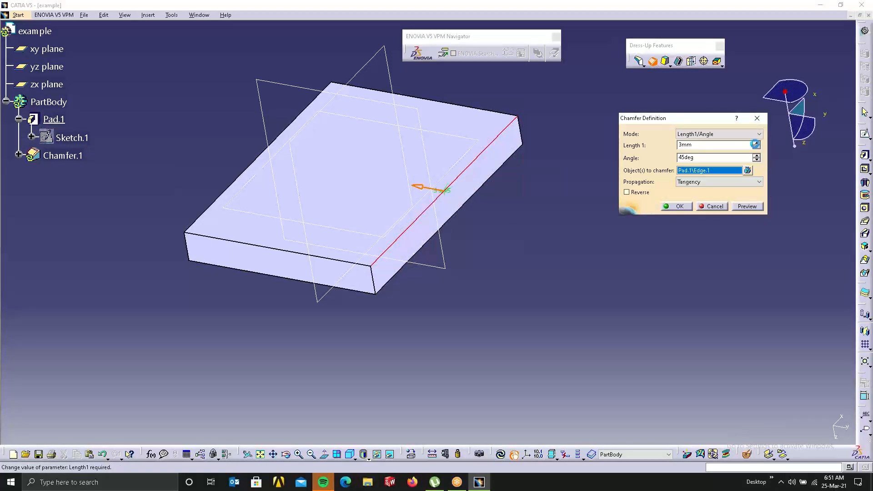
{"action": "left_click", "coordinate": [756, 143]}
{"action": "left_click", "coordinate": [747, 206]}
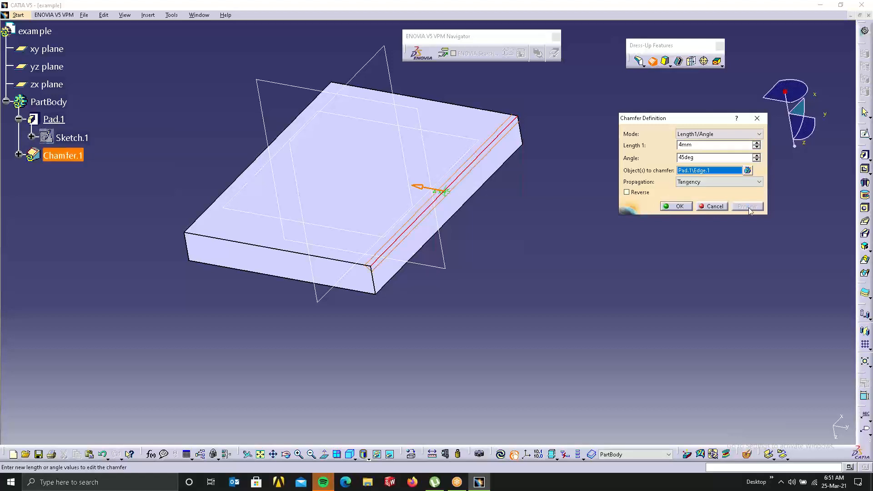
{"action": "left_click", "coordinate": [756, 143]}
{"action": "left_click", "coordinate": [757, 143]}
{"action": "left_click", "coordinate": [747, 206]}
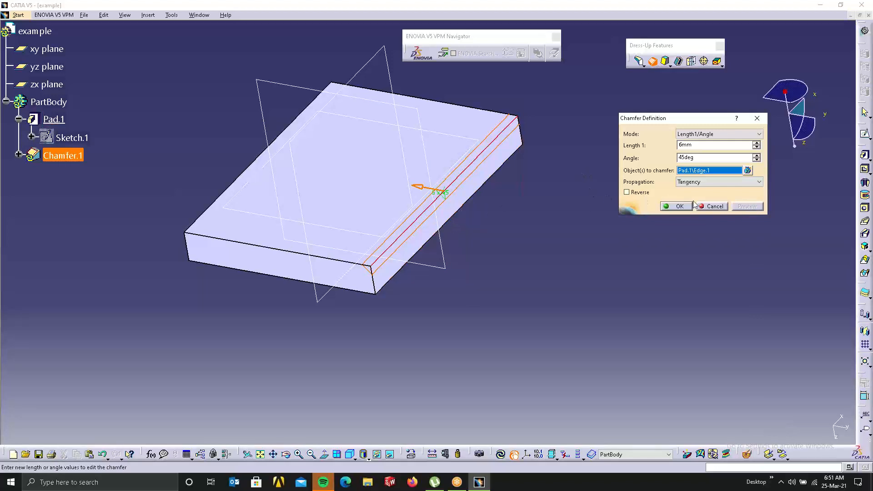
Inspect the chamfer's propagation options while keeping Tangency, and try the Reverse option before switching it back off.
{"action": "left_click", "coordinate": [695, 182]}
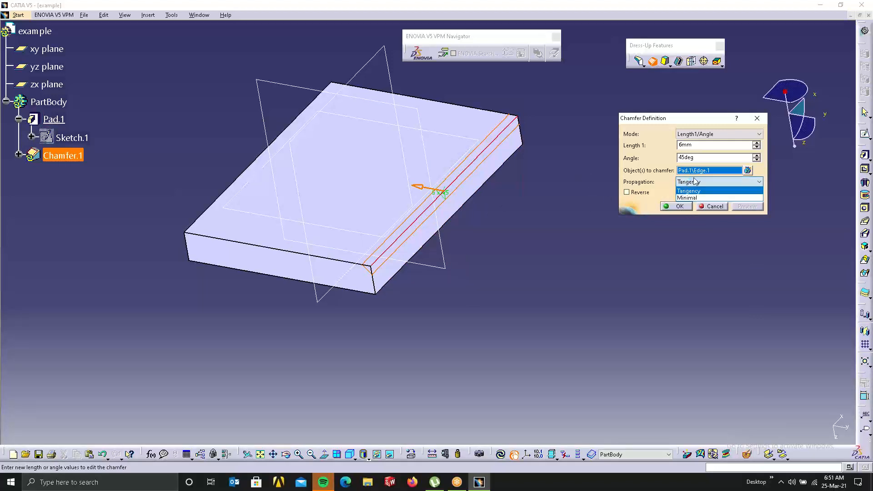
{"action": "left_click", "coordinate": [695, 191]}
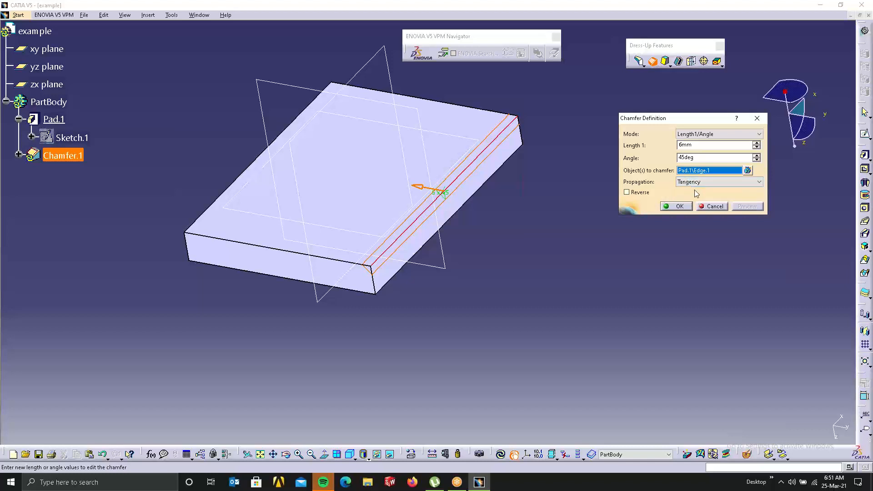
{"action": "left_click", "coordinate": [696, 184]}
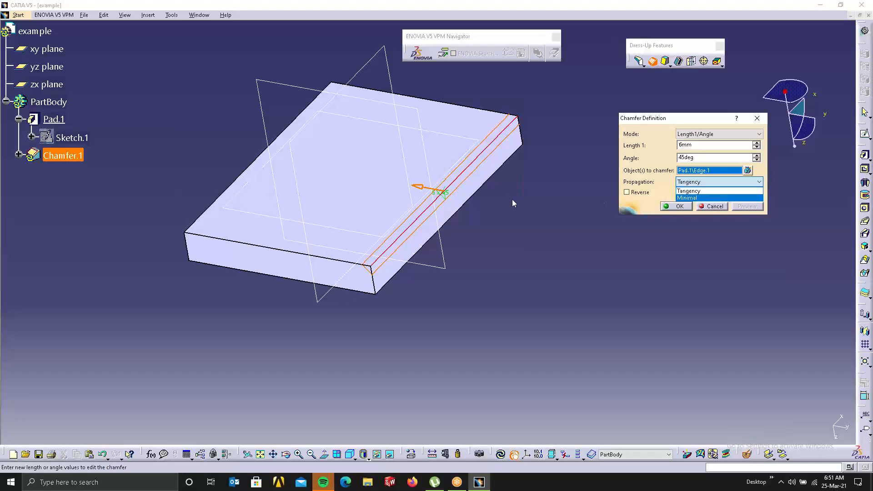
{"action": "left_click", "coordinate": [610, 310]}
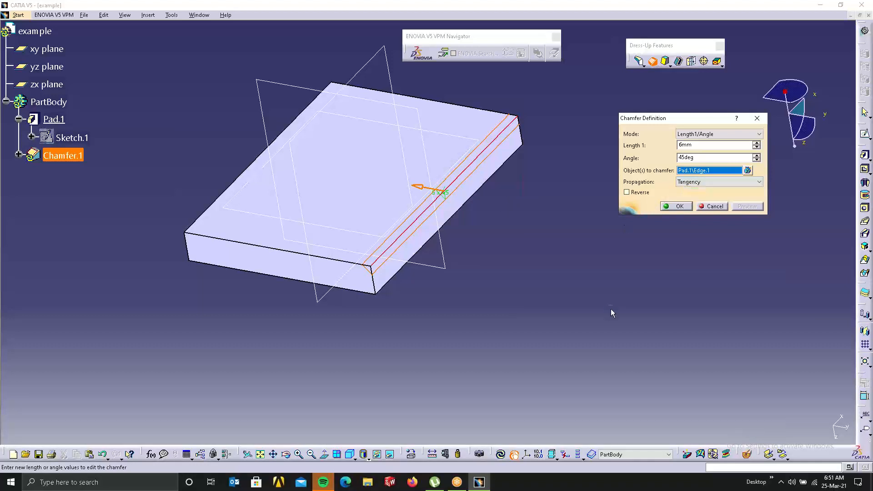
{"action": "left_click", "coordinate": [641, 194]}
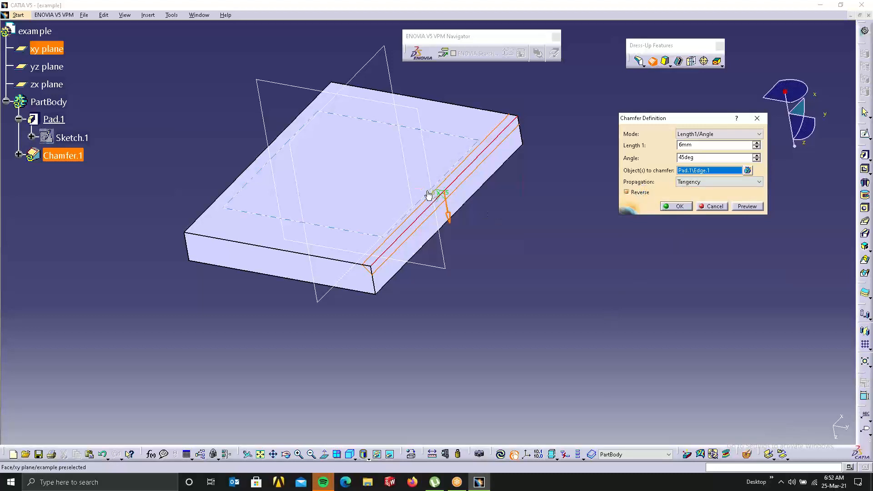
{"action": "left_click", "coordinate": [636, 191]}
{"action": "left_click", "coordinate": [638, 192]}
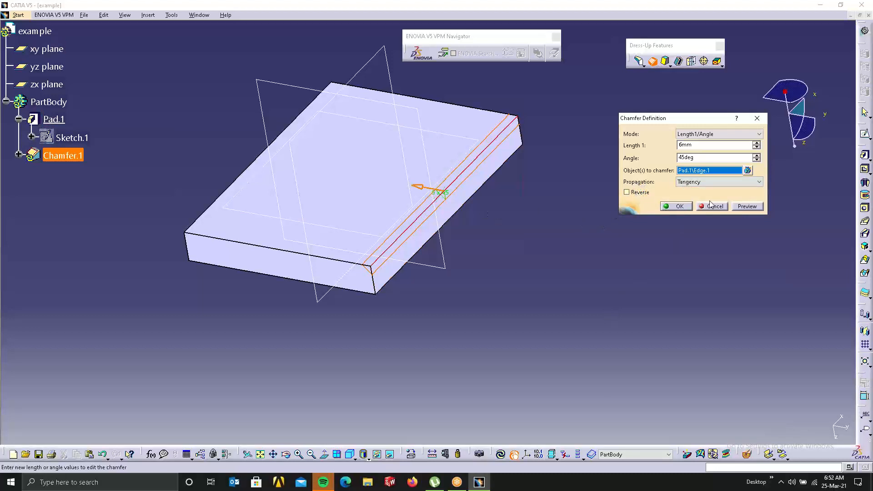
Preview and apply the 6 mm, 45-degree chamfer on the long edge.
{"action": "left_click", "coordinate": [752, 206]}
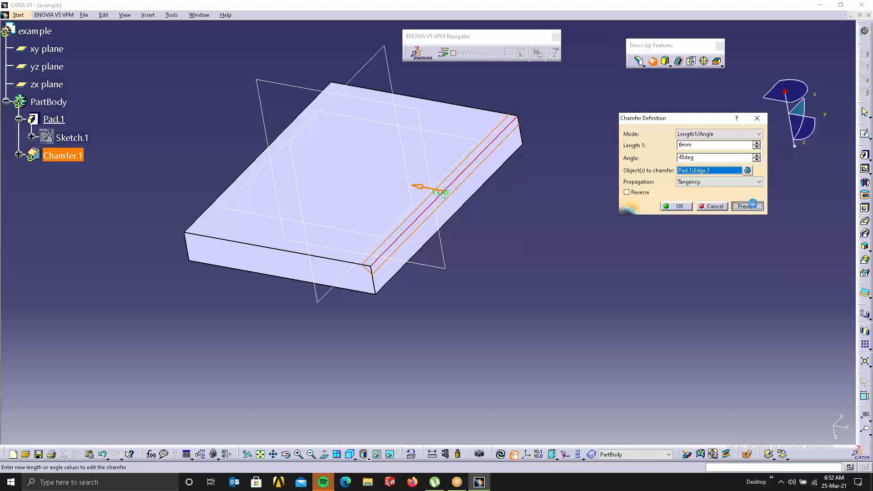
{"action": "left_click", "coordinate": [681, 206]}
{"action": "left_click", "coordinate": [538, 277]}
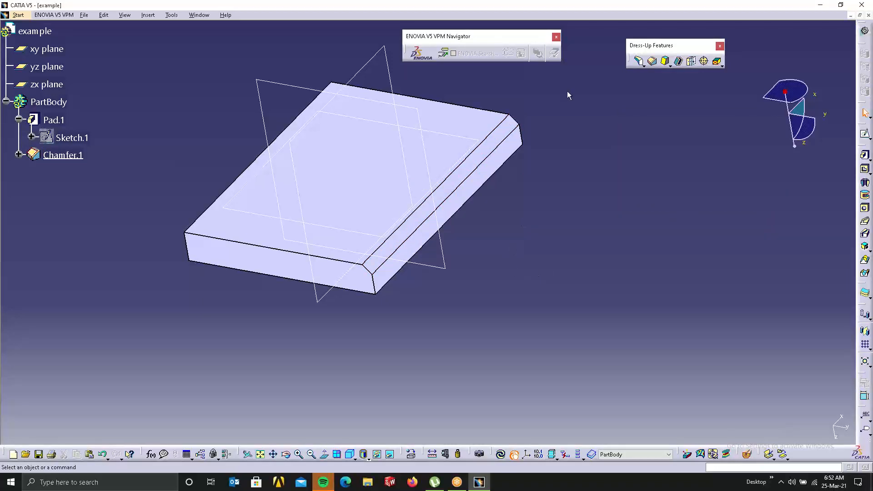
Start a second Length1/Angle chamfer on the top face's adjacent short edge, set its angle to 66 degrees and preview it.
{"action": "left_click", "coordinate": [650, 62]}
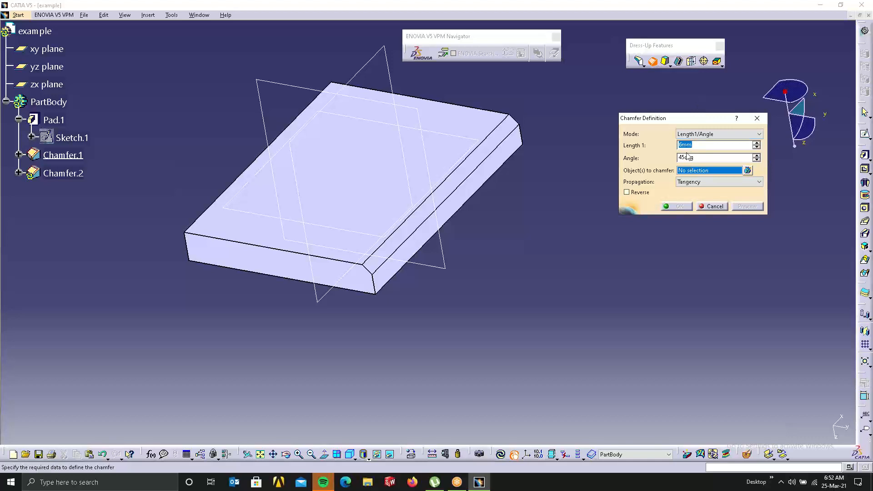
{"action": "left_click", "coordinate": [696, 136]}
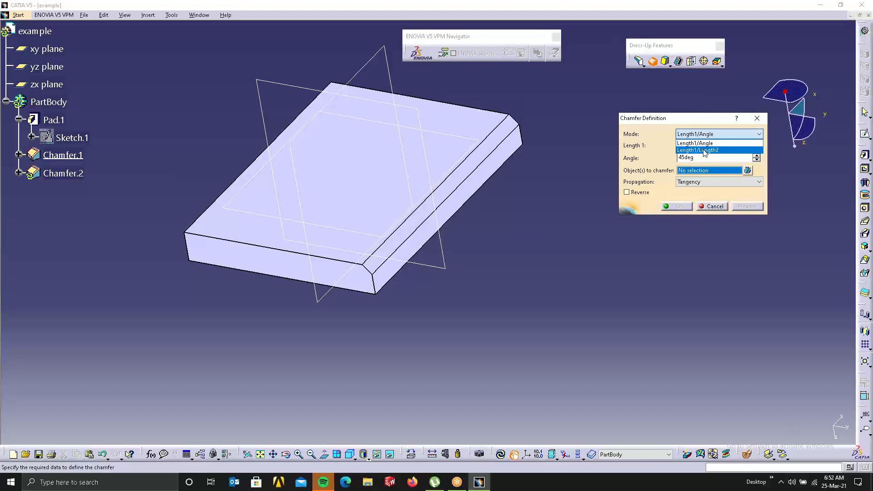
{"action": "left_click", "coordinate": [597, 172]}
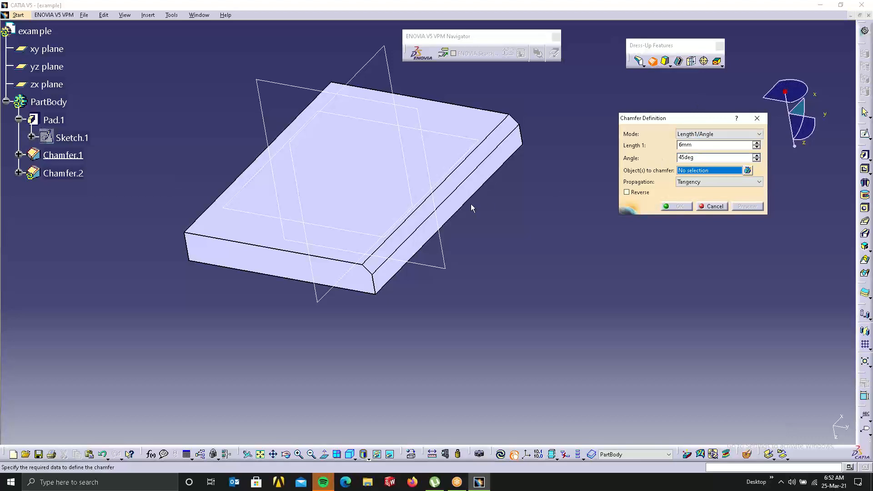
{"action": "left_click", "coordinate": [351, 260]}
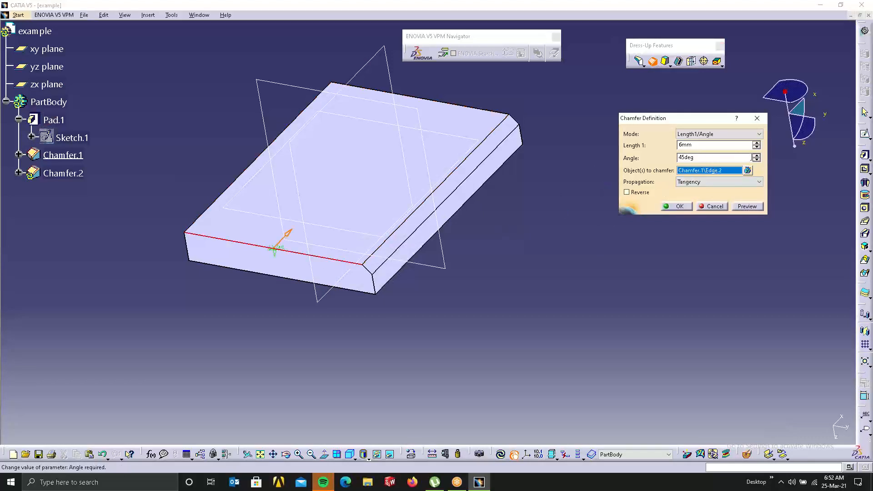
{"action": "left_click", "coordinate": [757, 155]}
{"action": "left_click", "coordinate": [757, 155]}
{"action": "left_click", "coordinate": [746, 206]}
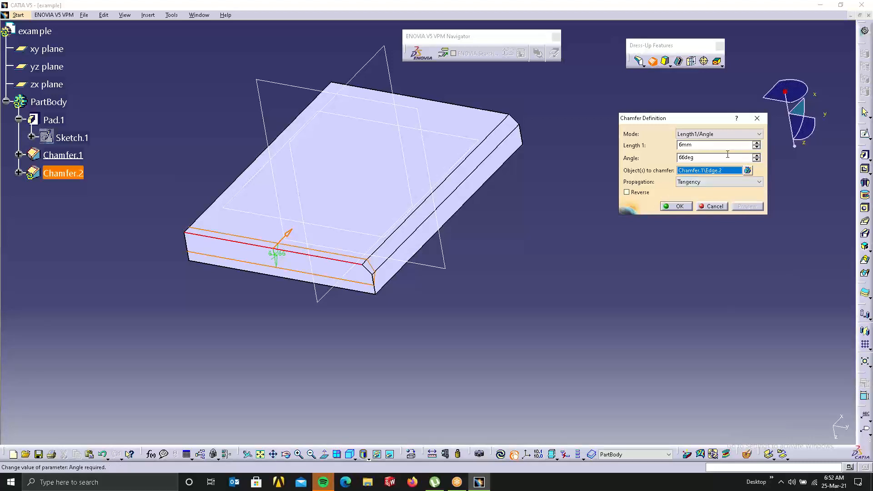
Change the short-edge chamfer to a 17 mm length and a 46-degree angle, then preview and apply it.
{"action": "left_click", "coordinate": [757, 143]}
{"action": "left_click", "coordinate": [757, 143]}
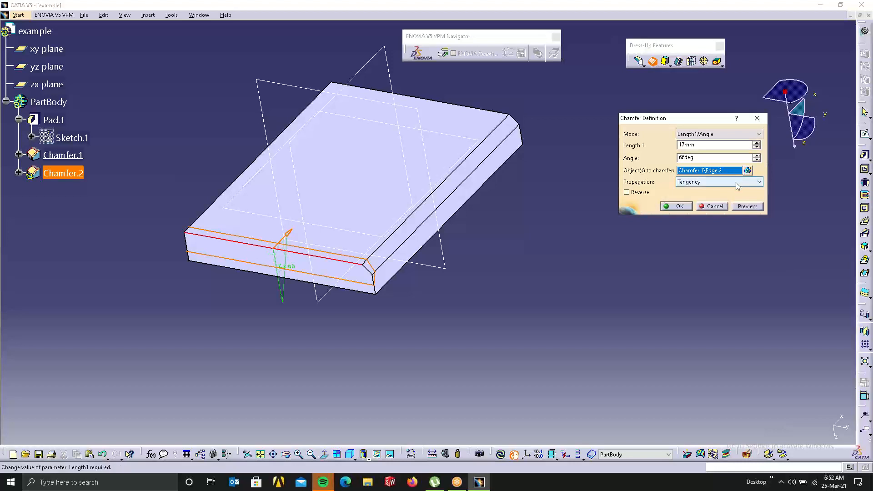
{"action": "left_click", "coordinate": [757, 160]}
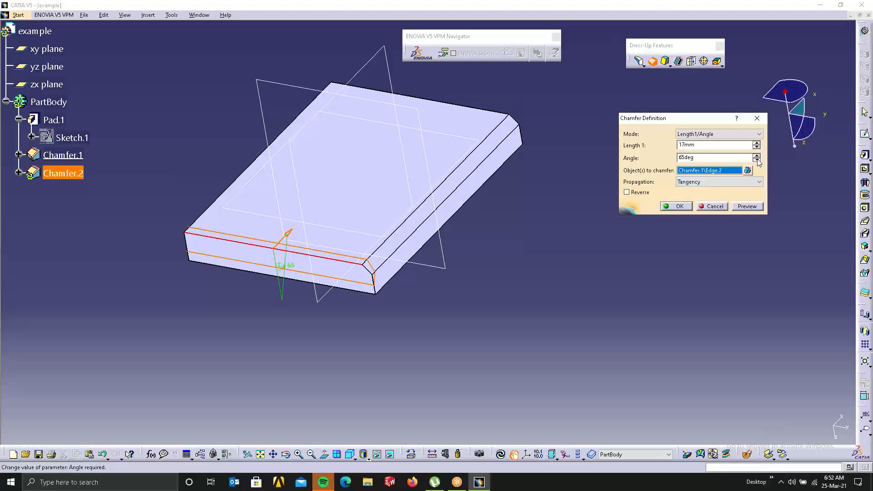
{"action": "left_click", "coordinate": [757, 160]}
{"action": "left_click", "coordinate": [757, 160]}
{"action": "left_click", "coordinate": [747, 206]}
{"action": "left_click", "coordinate": [679, 206]}
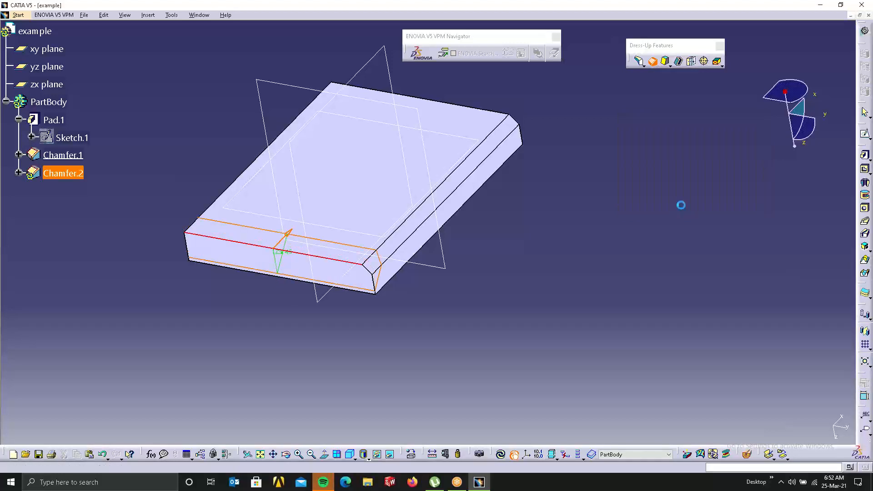
Start a third chamfer in Length1/Length2 mode on the top face's long edge opposite the first chamfer.
{"action": "middle_click_drag", "start_coordinate": [446, 274], "coordinate": [656, 203]}
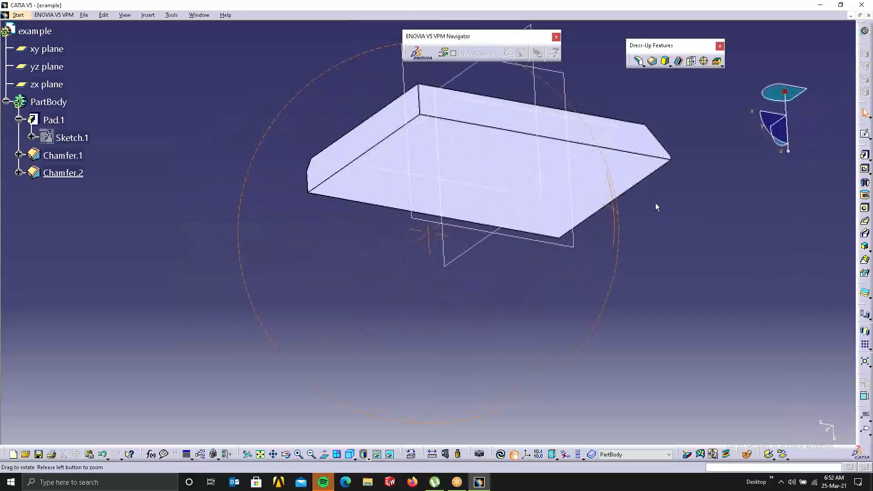
{"action": "middle_click_drag", "start_coordinate": [614, 181], "coordinate": [585, 244]}
{"action": "left_click", "coordinate": [652, 60]}
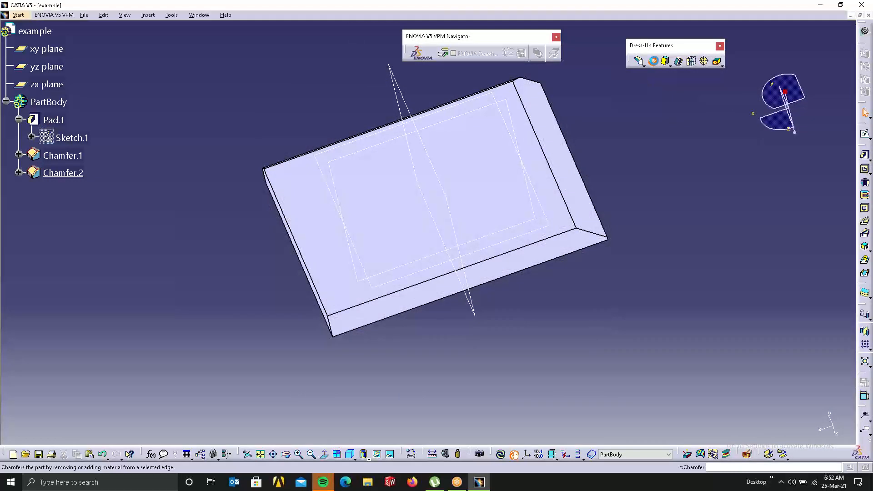
{"action": "left_click", "coordinate": [736, 133]}
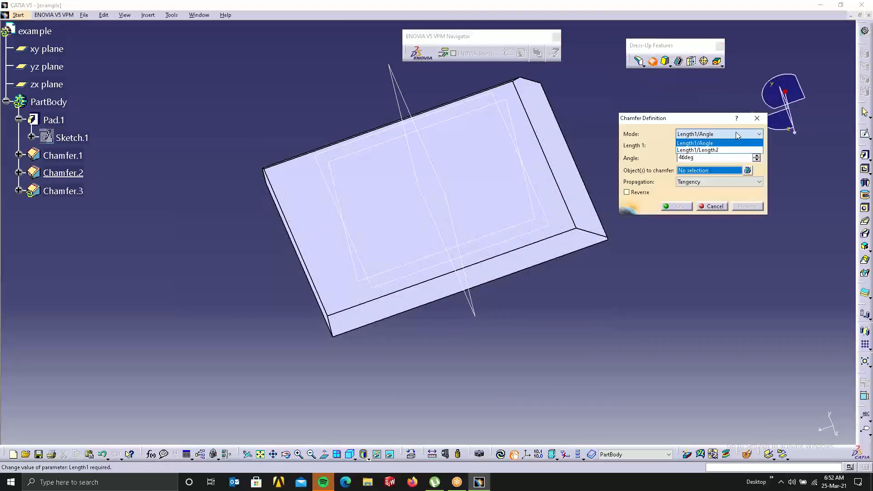
{"action": "left_click", "coordinate": [710, 150]}
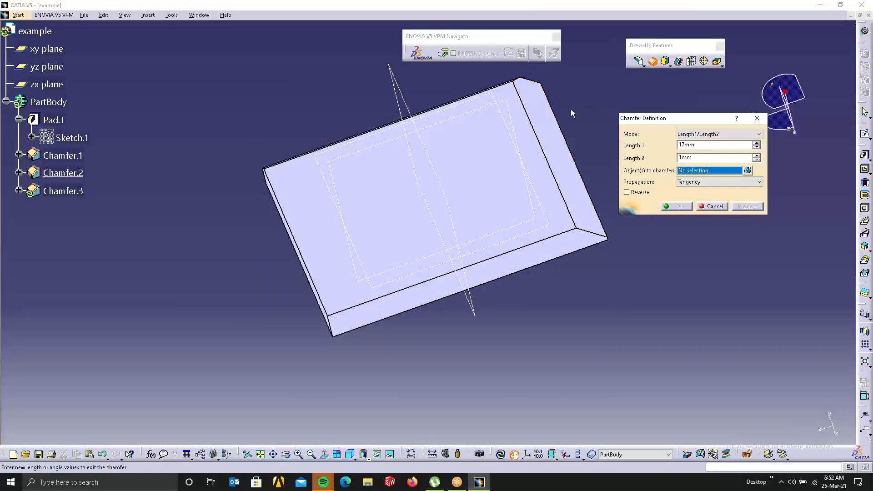
{"action": "left_click", "coordinate": [389, 296]}
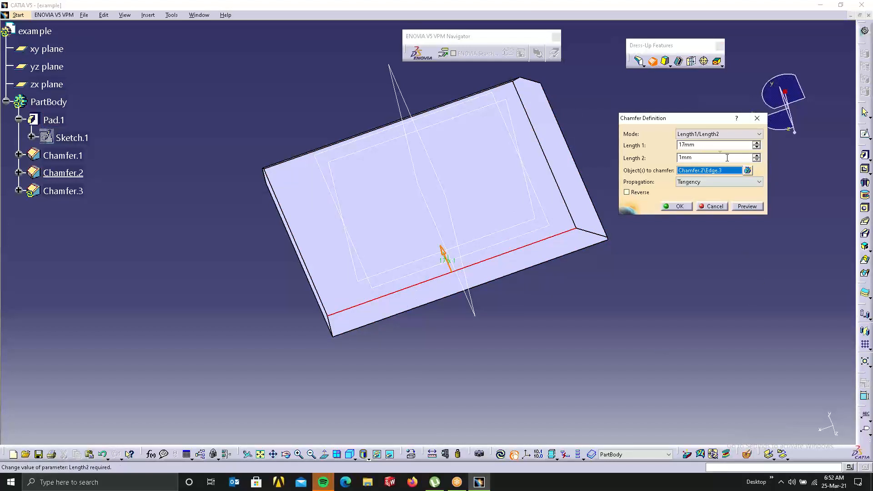
Set both Length 1 and Length 2 of the chamfer to 12 mm, then preview and apply it.
{"action": "double_click", "coordinate": [704, 145]}
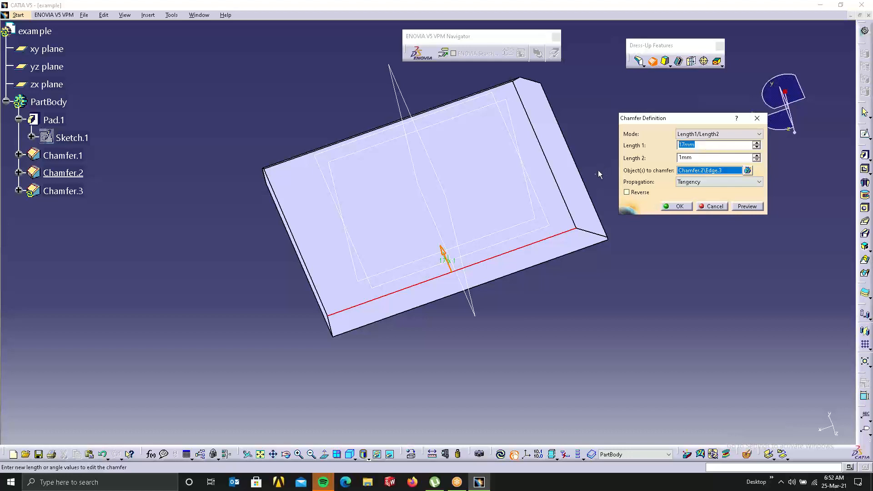
{"action": "type", "text": "12"}
{"action": "double_click", "coordinate": [697, 159]}
{"action": "type", "text": "1"}
{"action": "middle_click_drag", "start_coordinate": [490, 290], "coordinate": [537, 99]}
{"action": "middle_click_drag", "start_coordinate": [425, 234], "coordinate": [503, 278]}
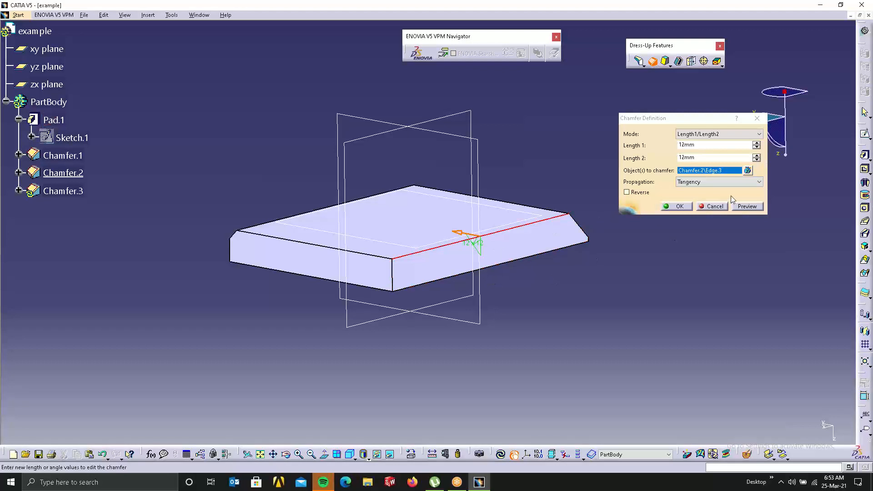
{"action": "left_click", "coordinate": [751, 209]}
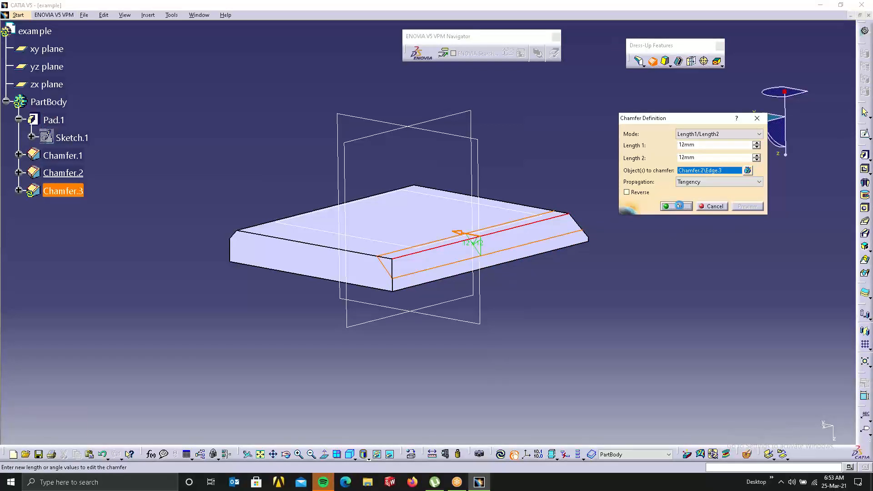
{"action": "left_click", "coordinate": [676, 206]}
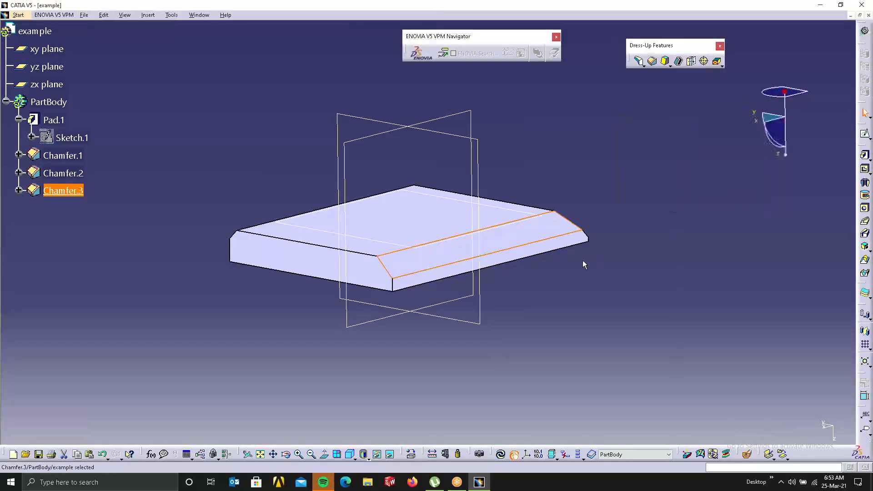
Edit the third chamfer to 6 mm for Length 1 and 15 mm for Length 2, then preview and apply it.
{"action": "double_click", "coordinate": [548, 226]}
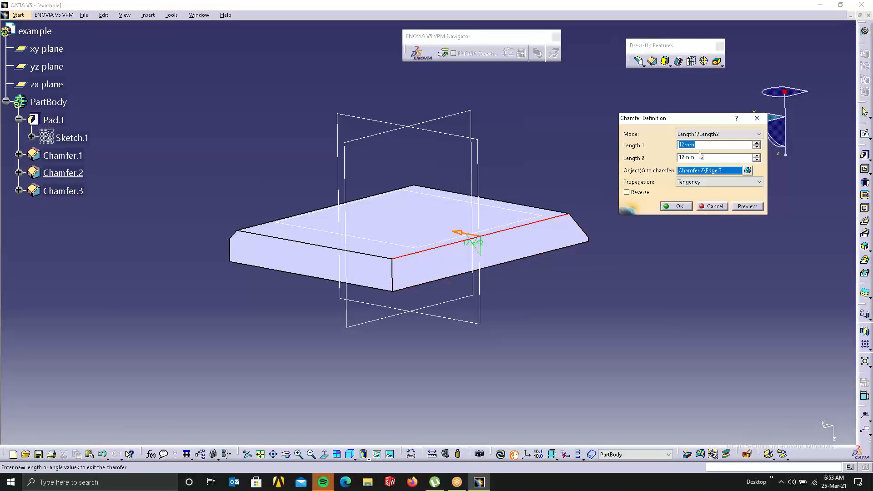
{"action": "key", "text": "Tab"}
{"action": "type", "text": "15"}
{"action": "left_click", "coordinate": [703, 145]}
{"action": "left_click_drag", "start_coordinate": [676, 145], "coordinate": [677, 145]}
{"action": "type", "text": "6"}
{"action": "left_click", "coordinate": [751, 239]}
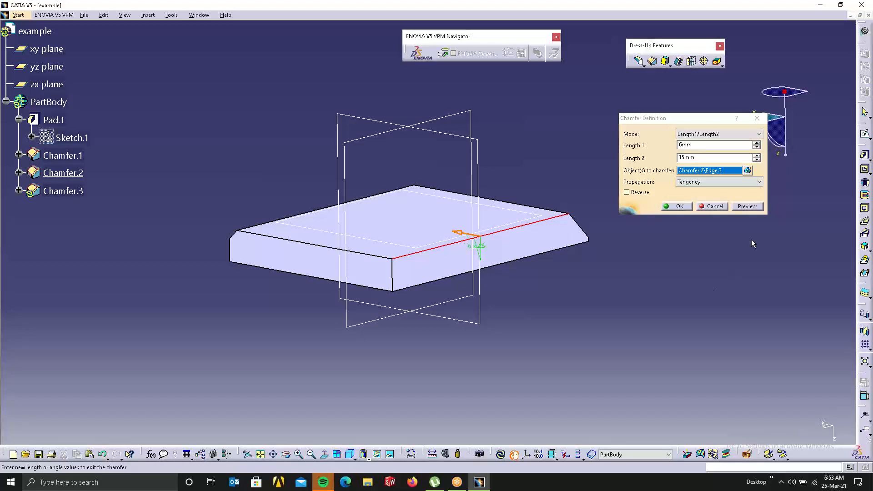
{"action": "left_click", "coordinate": [745, 206]}
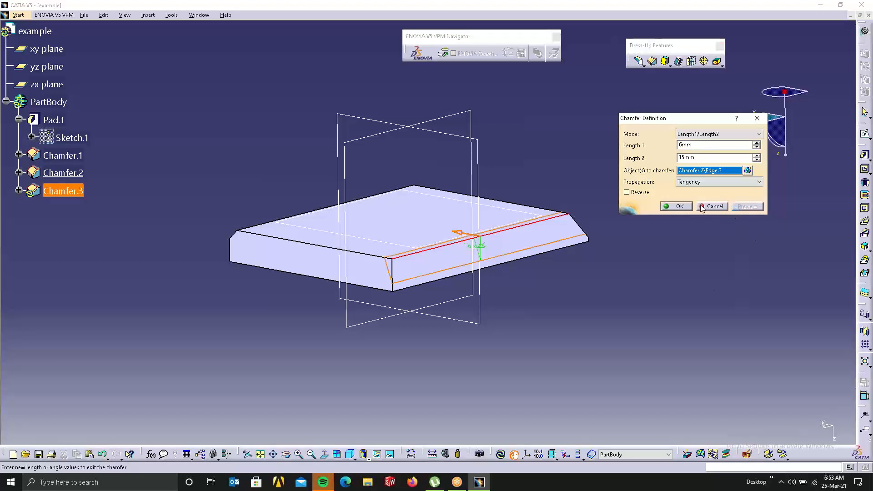
{"action": "left_click", "coordinate": [679, 206]}
{"action": "left_click", "coordinate": [658, 271]}
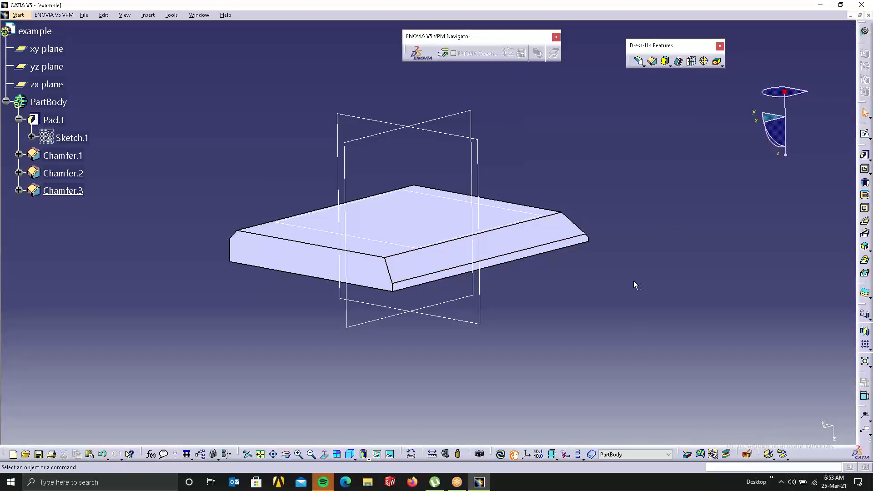
Delete all three chamfers from the part body together.
{"action": "right_click", "coordinate": [359, 254]}
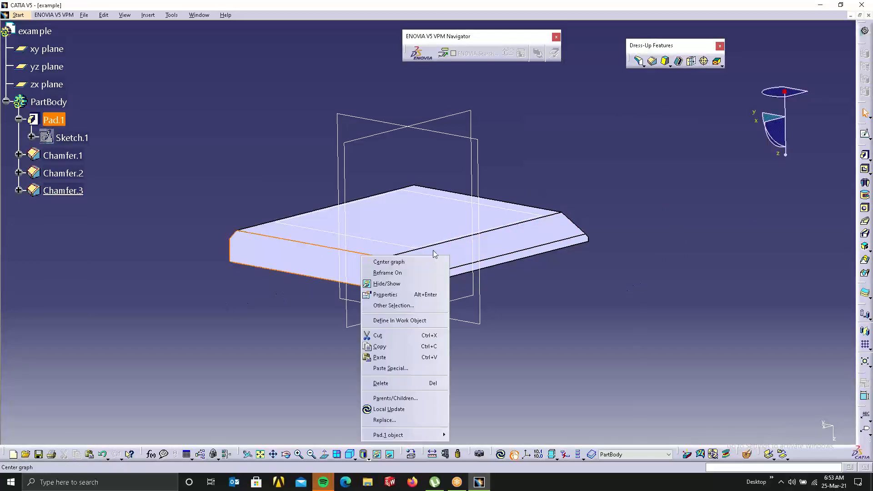
{"action": "left_click", "coordinate": [105, 198]}
{"action": "left_click", "coordinate": [72, 157]}
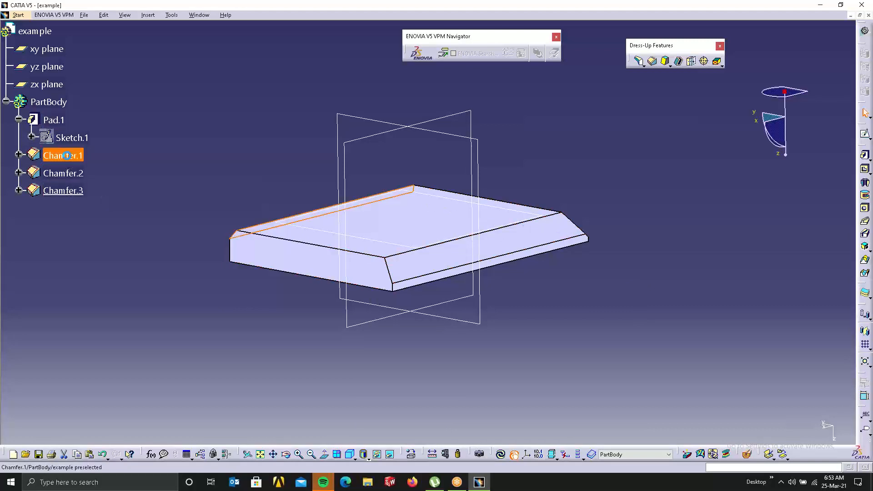
{"action": "left_click", "coordinate": [63, 190], "text": "ctrl"}
{"action": "left_click", "coordinate": [63, 173], "text": "ctrl"}
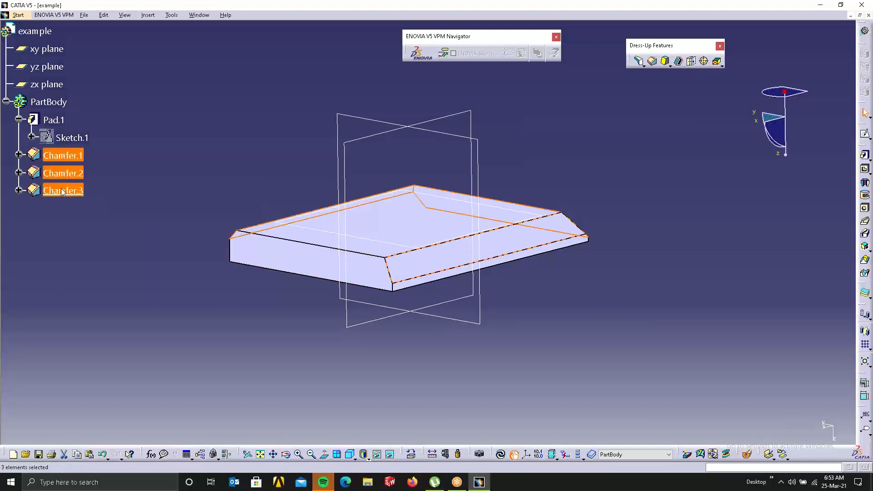
{"action": "right_click", "coordinate": [62, 190]}
{"action": "left_click", "coordinate": [109, 317]}
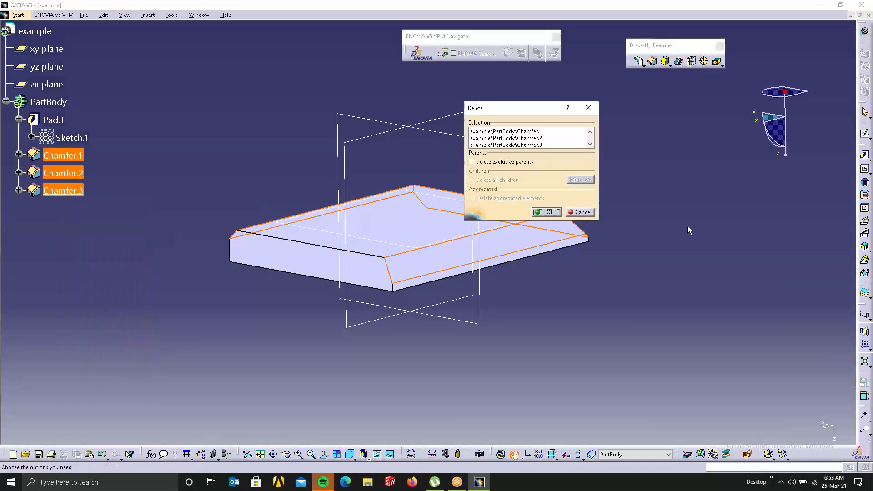
{"action": "left_click", "coordinate": [546, 213]}
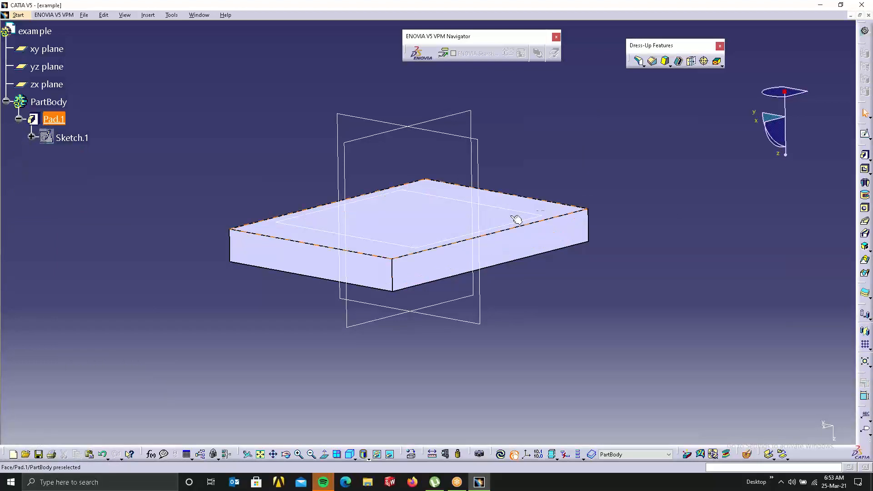
Edit the pad and stretch its length limit upward freehand, turning the flat plate into a tall block.
{"action": "double_click", "coordinate": [399, 247]}
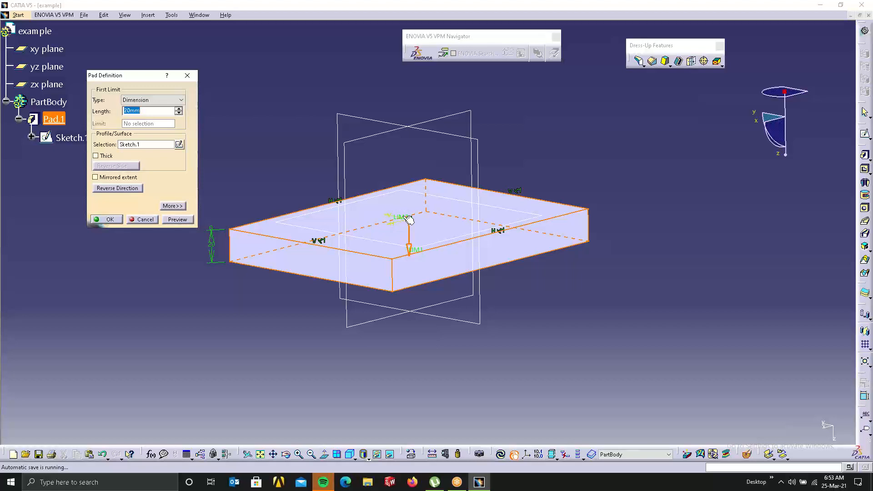
{"action": "left_click_drag", "start_coordinate": [402, 226], "coordinate": [382, 145]}
{"action": "left_click", "coordinate": [120, 220]}
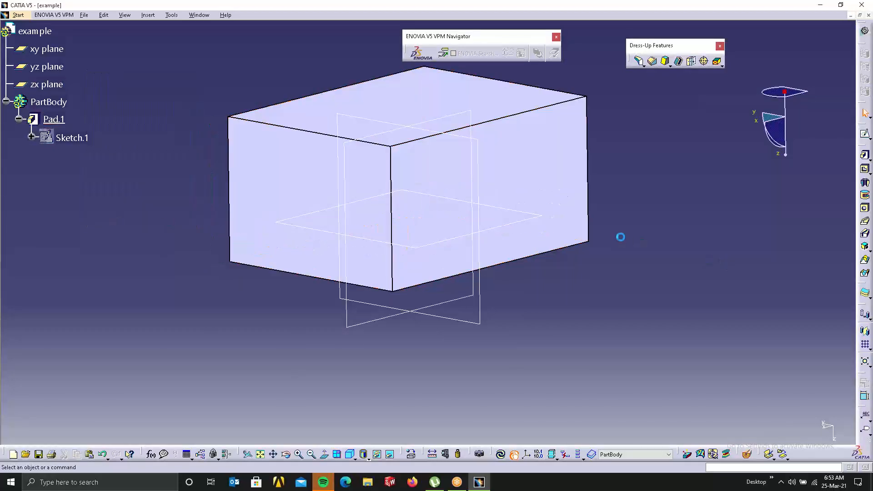
Start a Draft Angle feature on the block.
{"action": "middle_click_drag", "start_coordinate": [620, 236], "coordinate": [514, 238]}
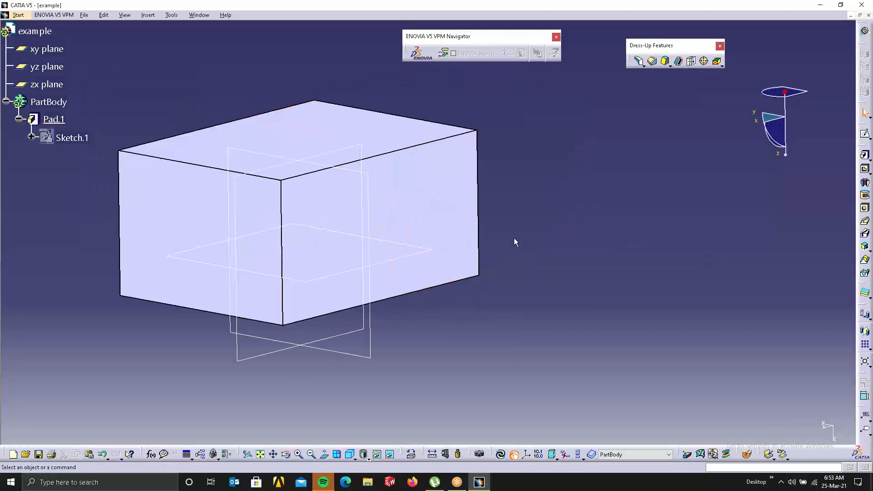
{"action": "left_click", "coordinate": [669, 67]}
{"action": "left_click", "coordinate": [668, 62]}
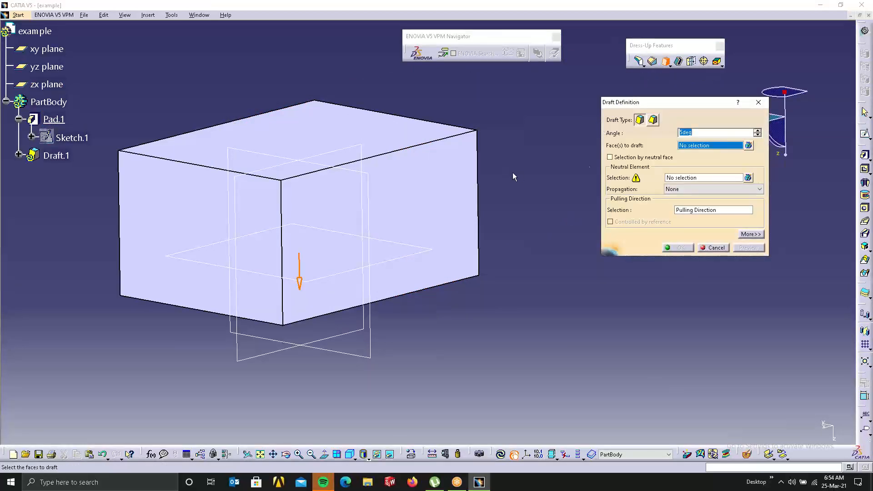
{"action": "middle_click_drag", "start_coordinate": [376, 152], "coordinate": [370, 186]}
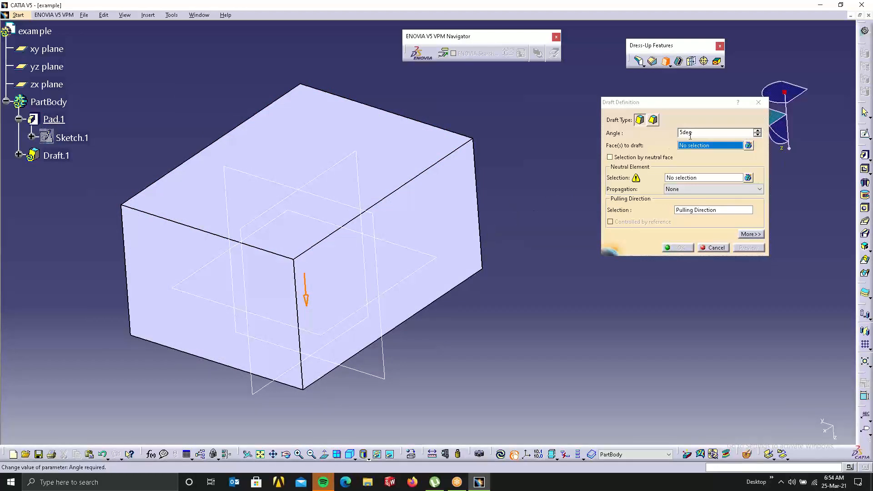
Try to use the block's top face as both face to draft and neutral element, and clear the face selection.
{"action": "left_click", "coordinate": [368, 143]}
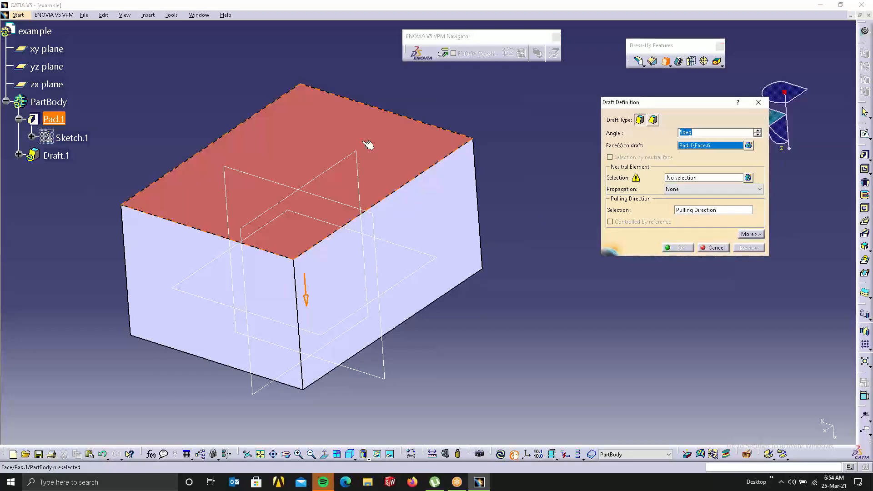
{"action": "left_click", "coordinate": [707, 179]}
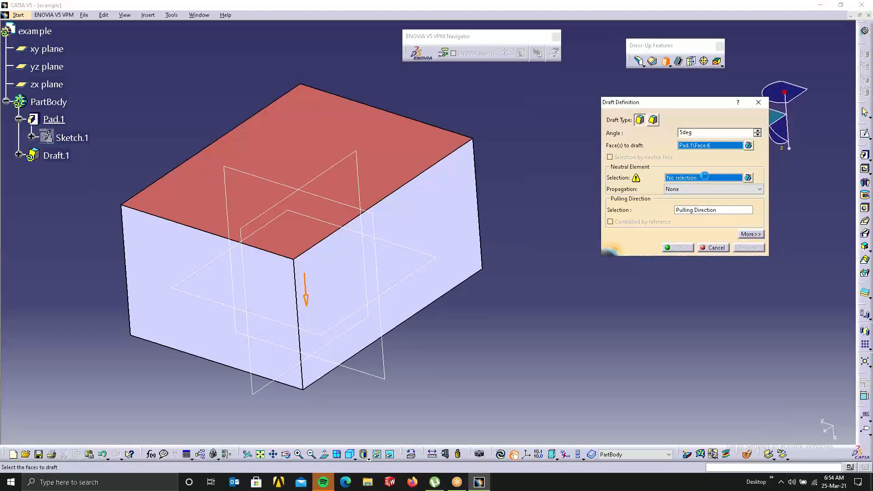
{"action": "left_click", "coordinate": [423, 145]}
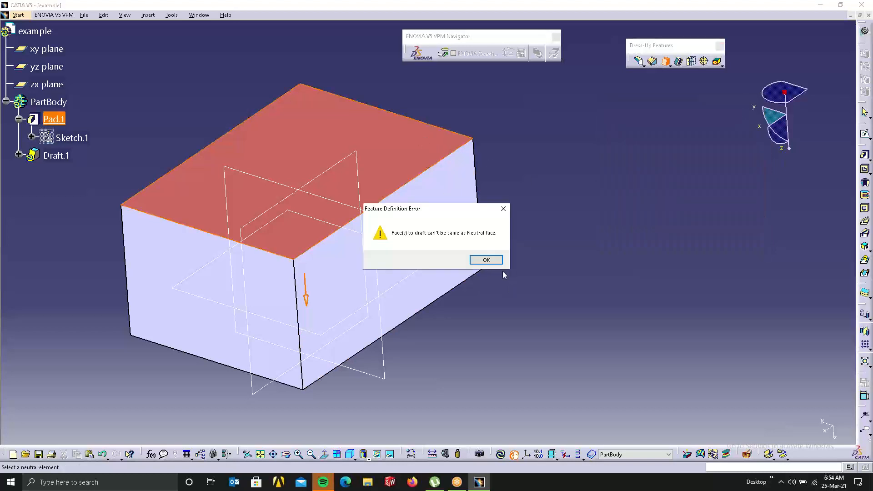
{"action": "left_click", "coordinate": [486, 260]}
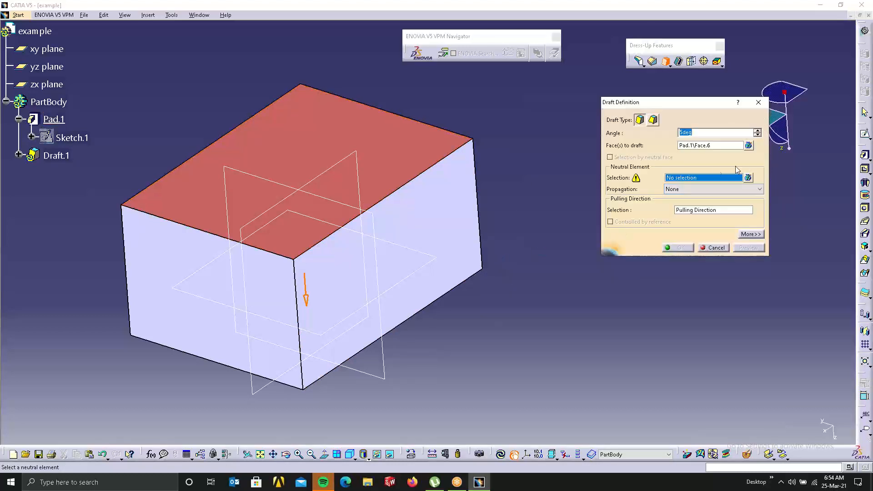
{"action": "left_click", "coordinate": [709, 145]}
{"action": "right_click", "coordinate": [695, 149]}
{"action": "left_click", "coordinate": [695, 150]}
{"action": "right_click", "coordinate": [693, 148]}
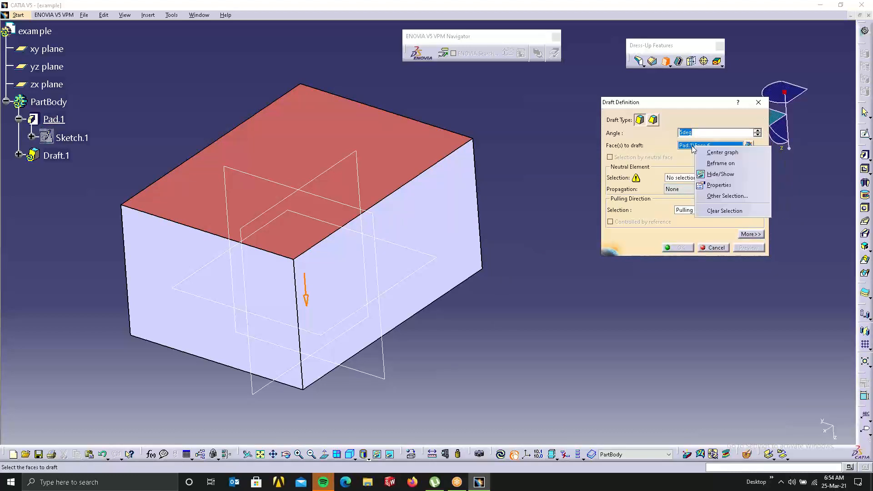
{"action": "left_click", "coordinate": [725, 210]}
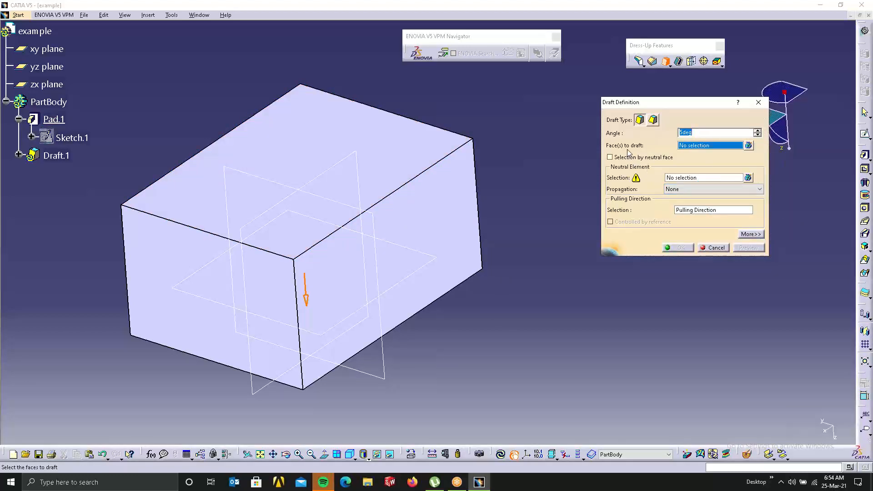
Pick three side faces of the block as faces to draft and clear the selection again.
{"action": "left_click", "coordinate": [411, 212]}
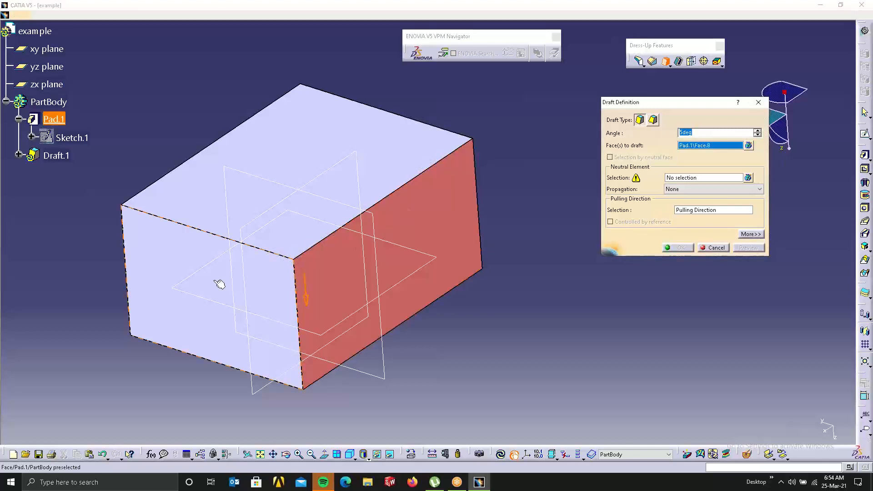
{"action": "left_click", "coordinate": [201, 273]}
{"action": "middle_click_drag", "start_coordinate": [199, 272], "coordinate": [582, 324]}
{"action": "left_click", "coordinate": [432, 363]}
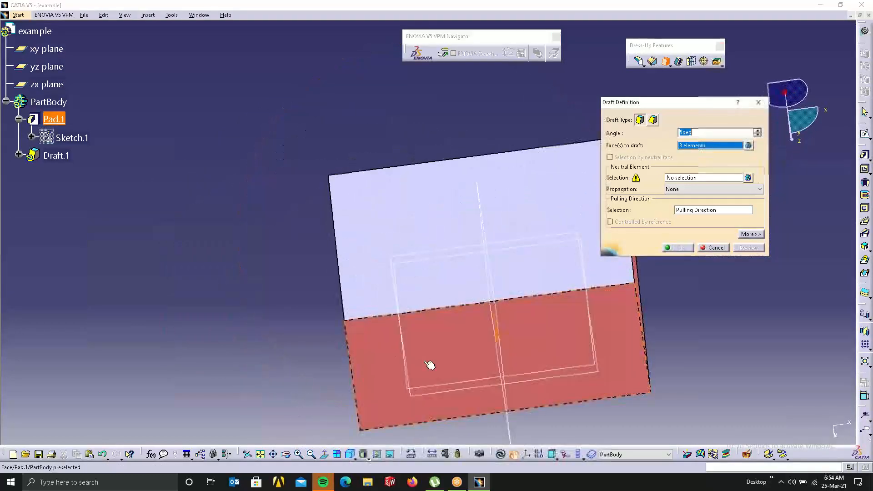
{"action": "scroll", "coordinate": [409, 318], "scroll_direction": "down", "scroll_amount": 1}
{"action": "middle_click_drag", "start_coordinate": [368, 237], "coordinate": [360, 167]}
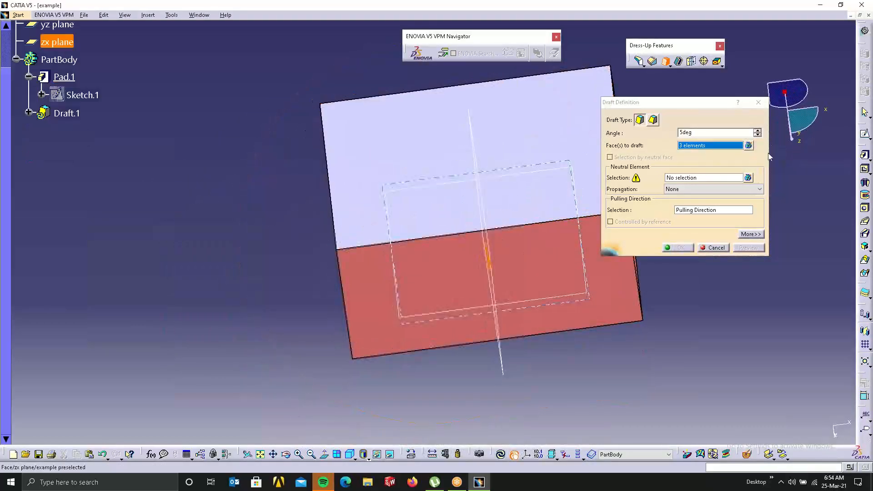
{"action": "right_click", "coordinate": [727, 145]}
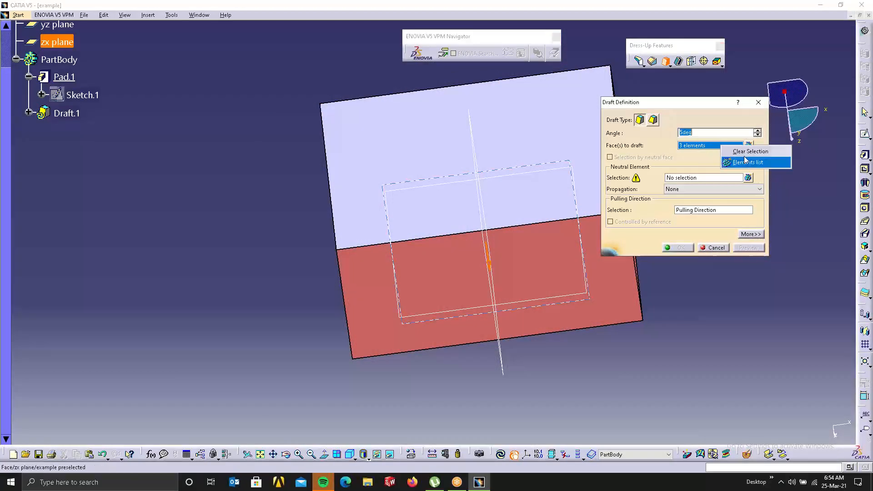
{"action": "left_click", "coordinate": [750, 151]}
Choose one side face of the block as the face to draft and the top face as the neutral element.
{"action": "middle_click_drag", "start_coordinate": [569, 241], "coordinate": [351, 47]}
{"action": "left_click", "coordinate": [351, 49]}
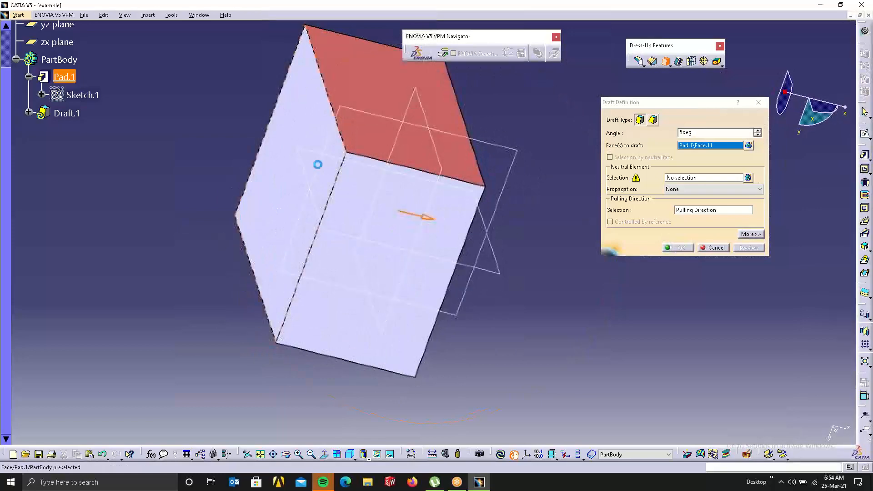
{"action": "middle_click_drag", "start_coordinate": [317, 165], "coordinate": [214, 408]}
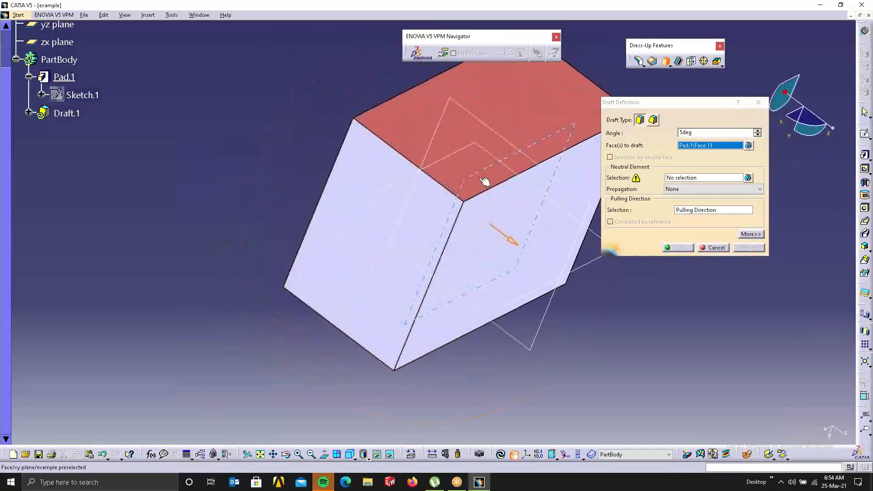
{"action": "middle_click_drag", "start_coordinate": [484, 182], "coordinate": [615, 293]}
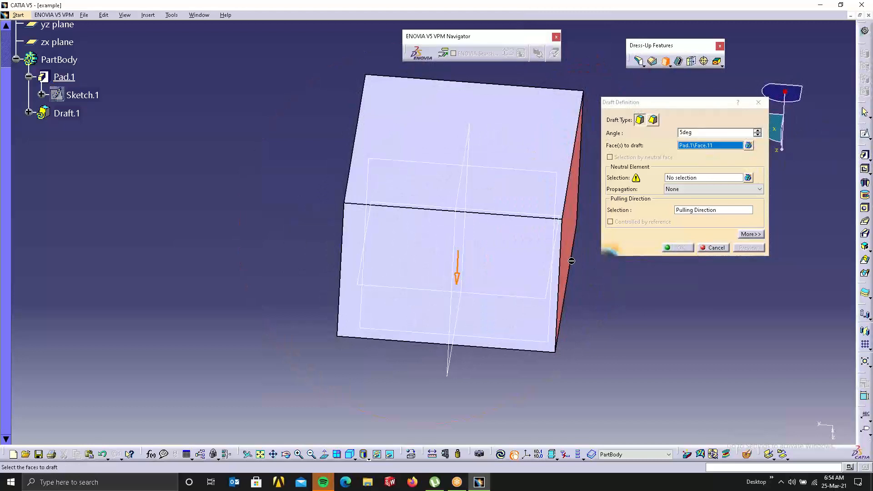
{"action": "left_click", "coordinate": [692, 178]}
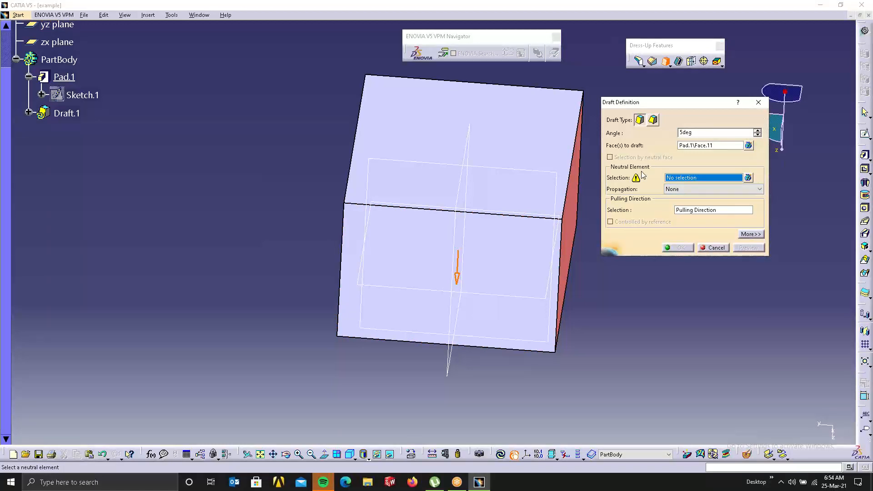
{"action": "left_click", "coordinate": [517, 117]}
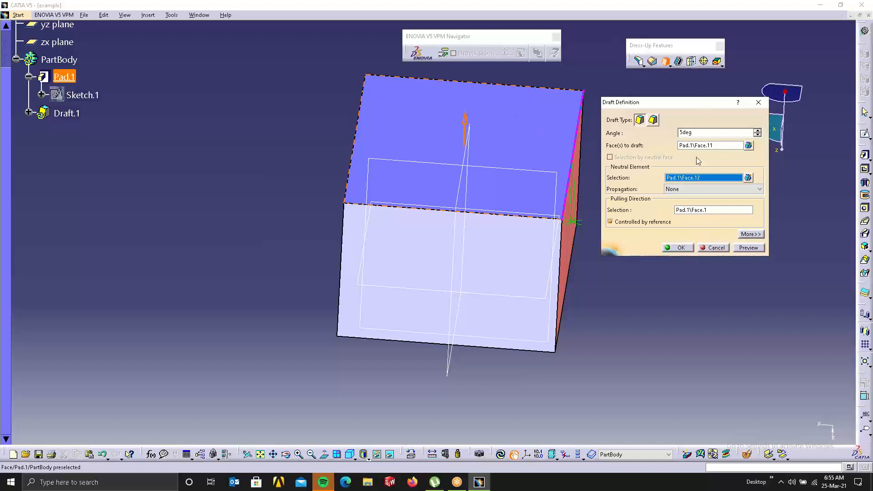
Set the draft angle to 15 degrees, then preview and apply the draft.
{"action": "left_click_drag", "start_coordinate": [695, 132], "coordinate": [642, 134]}
{"action": "type", "text": "15"}
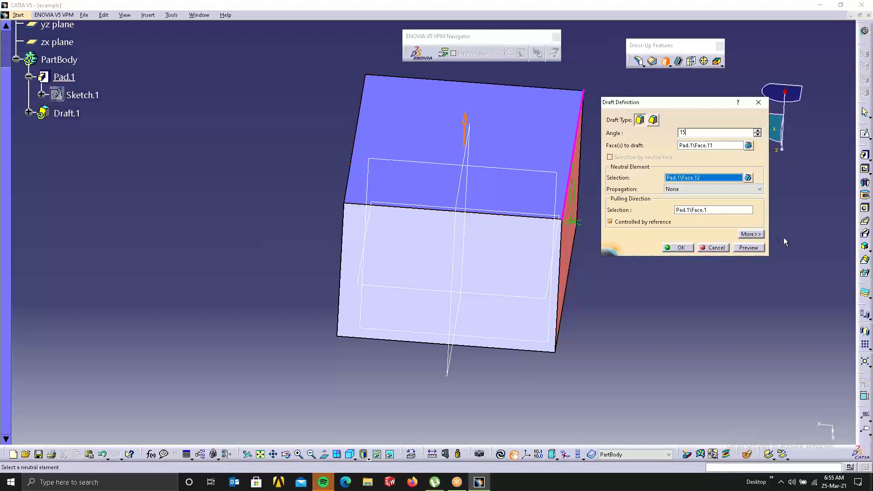
{"action": "left_click", "coordinate": [741, 248]}
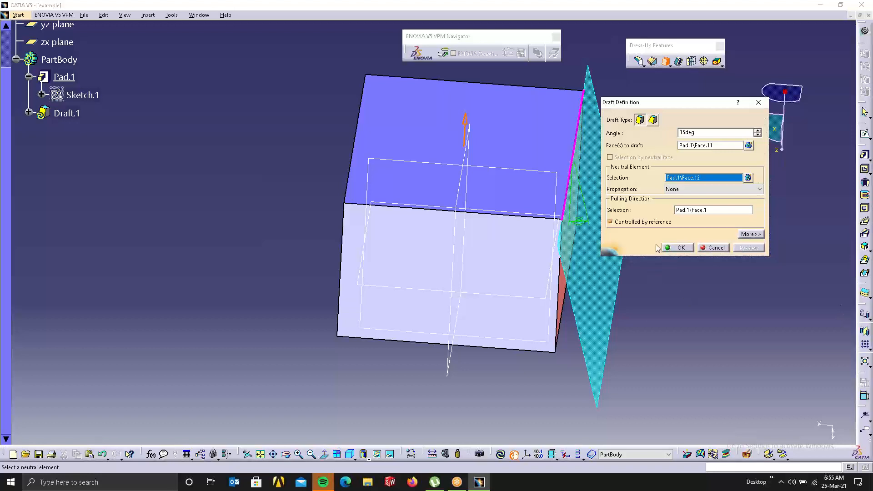
{"action": "left_click", "coordinate": [676, 248]}
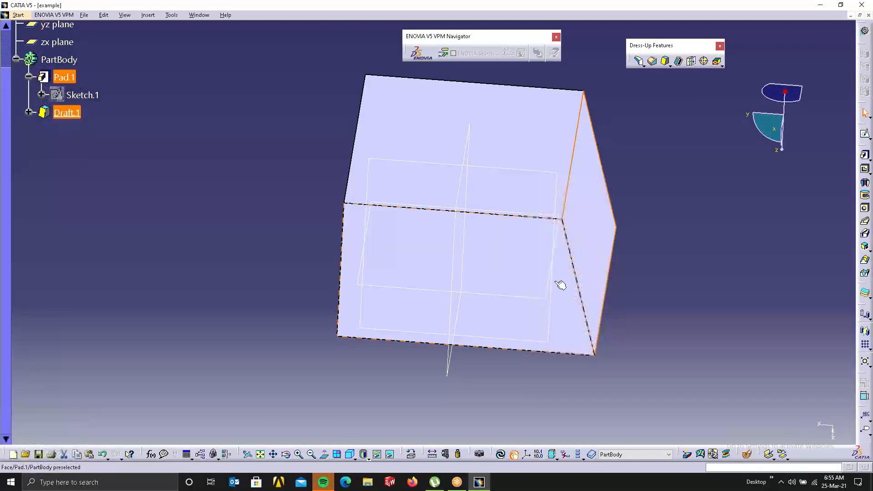
Delete the draft feature from the part body.
{"action": "right_click", "coordinate": [69, 114]}
{"action": "left_click", "coordinate": [117, 242]}
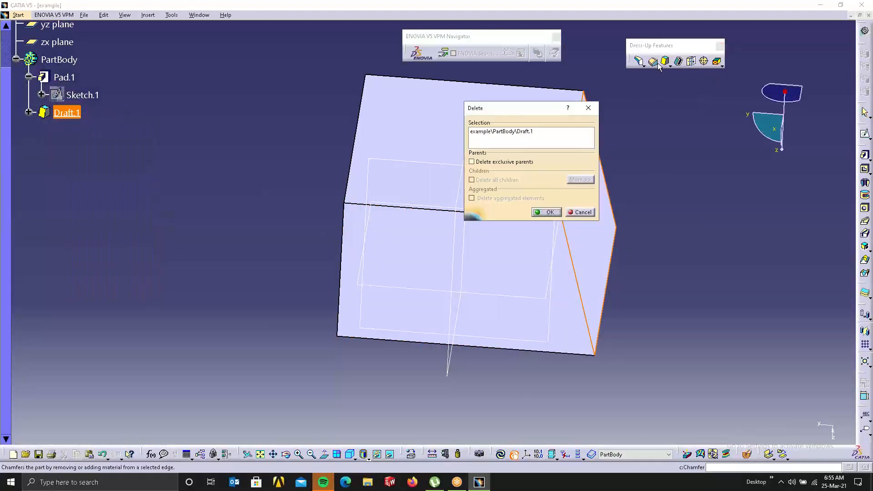
{"action": "left_click", "coordinate": [544, 211]}
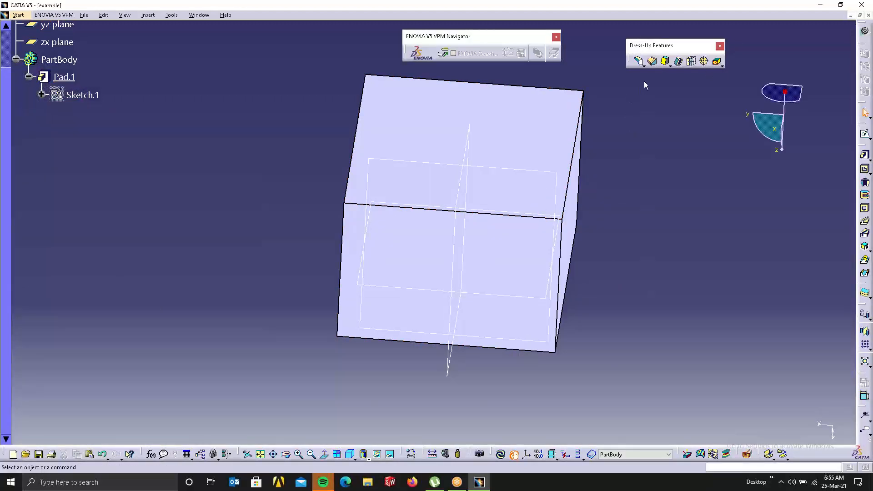
Start a draft and select all four side faces of the block as the faces to draft.
{"action": "left_click", "coordinate": [663, 60]}
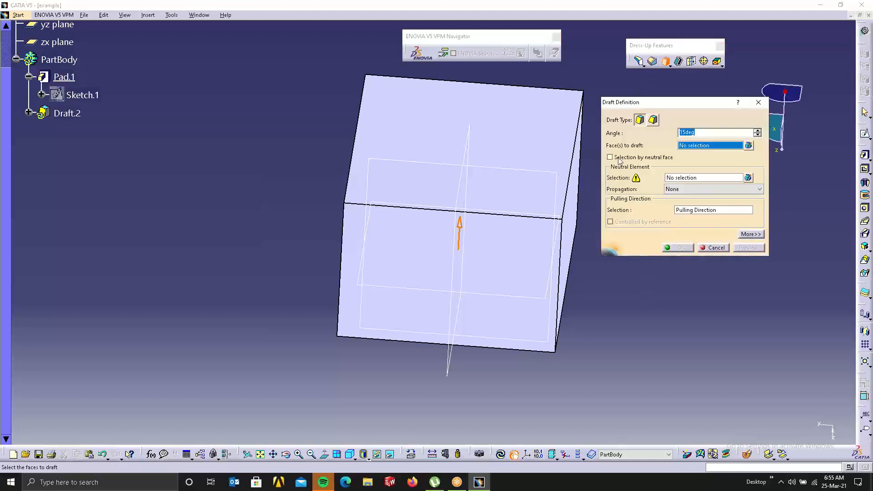
{"action": "left_click", "coordinate": [500, 263]}
{"action": "middle_click_drag", "start_coordinate": [438, 251], "coordinate": [354, 211]}
{"action": "left_click", "coordinate": [286, 176]}
{"action": "middle_click_drag", "start_coordinate": [277, 156], "coordinate": [468, 278]}
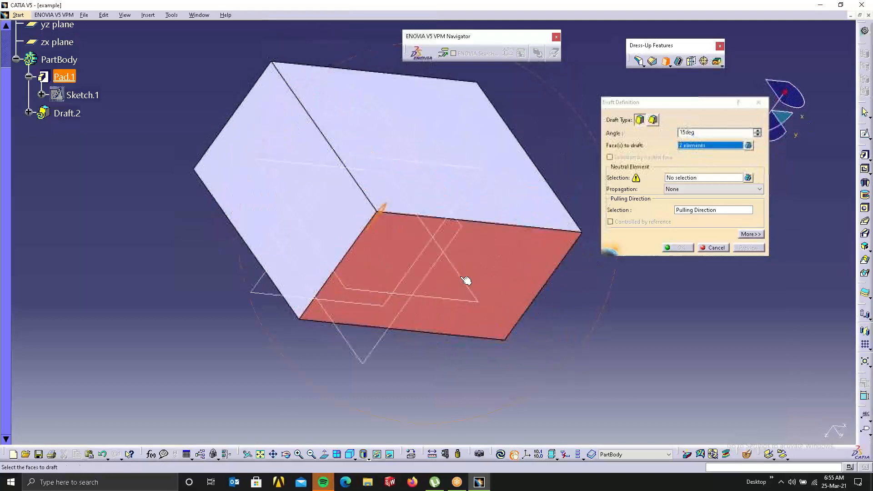
{"action": "left_click", "coordinate": [273, 147]}
{"action": "middle_click_drag", "start_coordinate": [263, 140], "coordinate": [465, 303]}
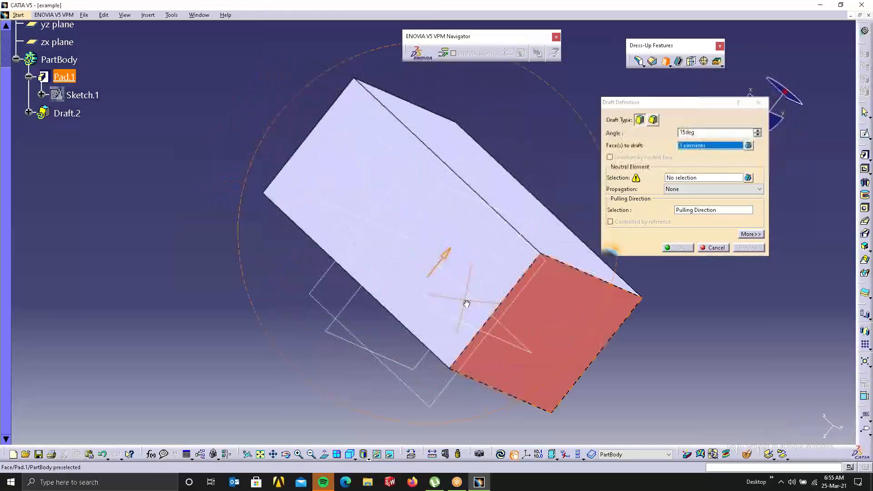
{"action": "left_click", "coordinate": [364, 154]}
Choose the block's top face as the neutral element of the four-face draft.
{"action": "left_click", "coordinate": [694, 177]}
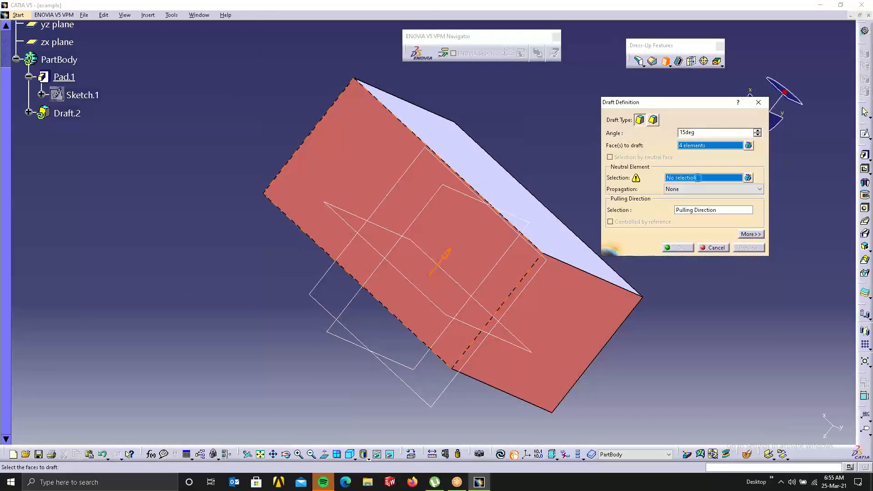
{"action": "left_click", "coordinate": [478, 156]}
{"action": "middle_click_drag", "start_coordinate": [477, 157], "coordinate": [228, 173]}
{"action": "middle_click_drag", "start_coordinate": [380, 280], "coordinate": [336, 329]}
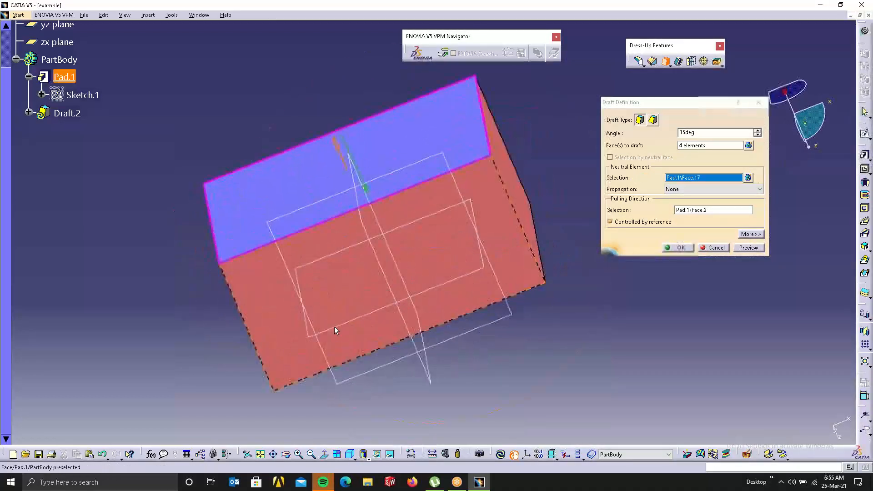
Set the draft angle to 25 degrees, then preview and apply the draft.
{"action": "double_click", "coordinate": [687, 133]}
{"action": "type", "text": "25"}
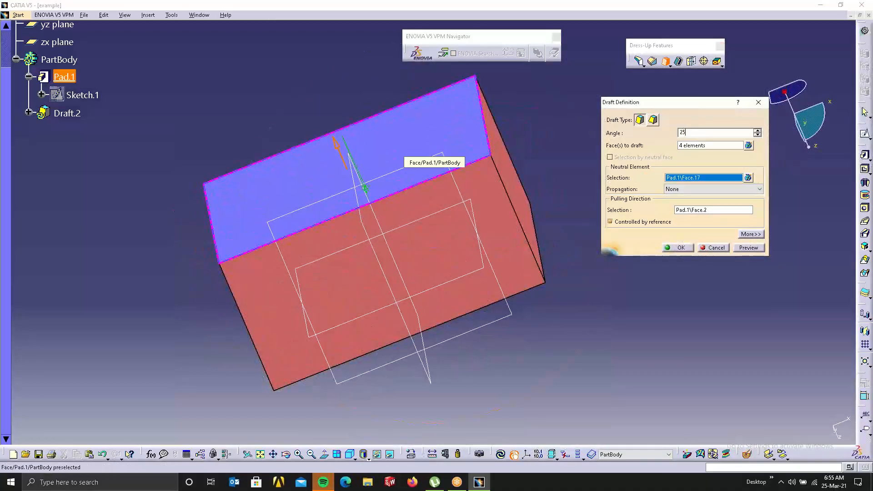
{"action": "left_click", "coordinate": [748, 248]}
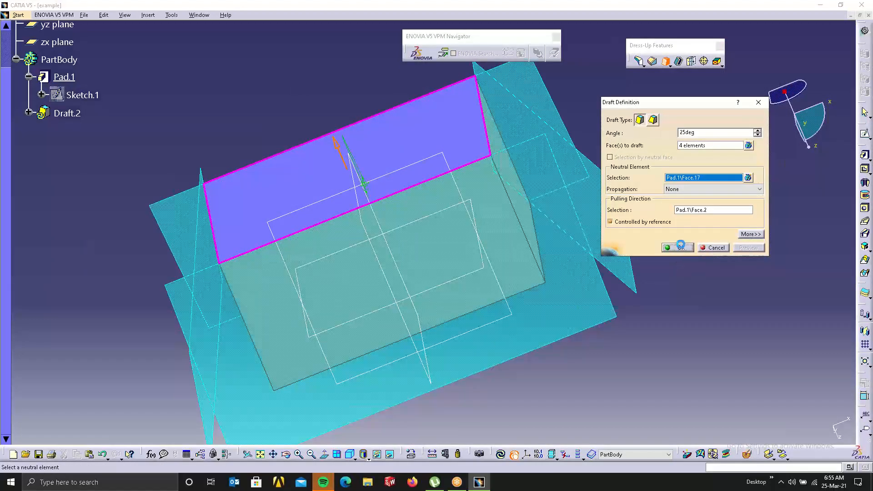
{"action": "left_click", "coordinate": [680, 247]}
{"action": "mouse_move", "coordinate": [659, 230]}
{"action": "middle_mouse_down"}
{"action": "mouse_move", "coordinate": [519, 220]}
{"action": "mouse_move", "coordinate": [656, 394]}
{"action": "mouse_move", "coordinate": [643, 356]}
{"action": "mouse_move", "coordinate": [708, 199]}
{"action": "mouse_move", "coordinate": [655, 227]}
{"action": "middle_mouse_up"}
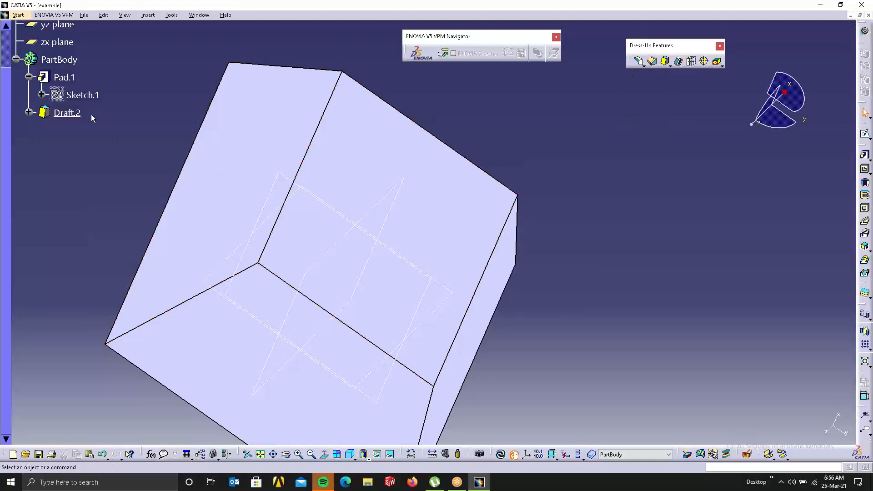
Delete the four-face draft feature from the part body.
{"action": "right_click", "coordinate": [75, 113]}
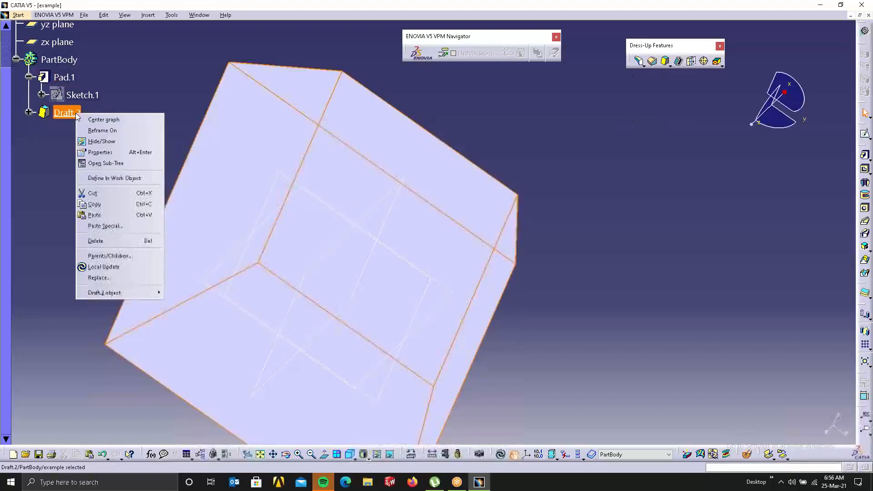
{"action": "left_click", "coordinate": [113, 241]}
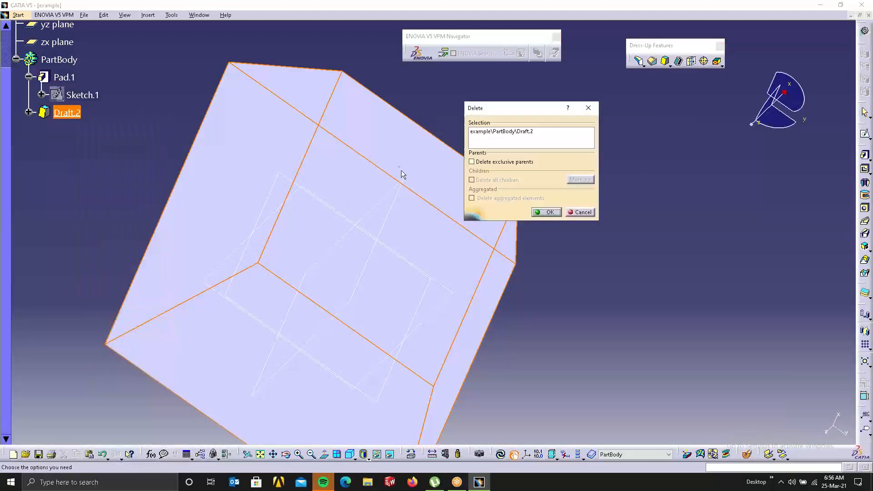
{"action": "left_click", "coordinate": [548, 213]}
{"action": "left_click", "coordinate": [670, 66]}
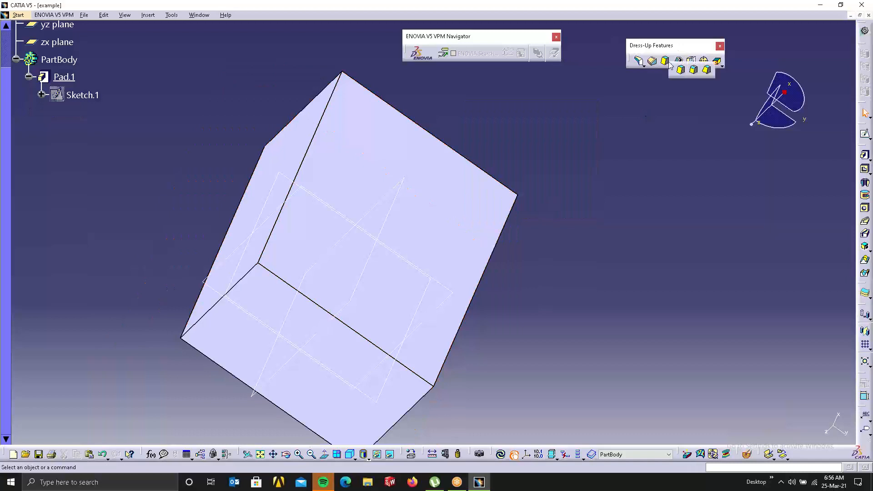
{"action": "left_click", "coordinate": [668, 65]}
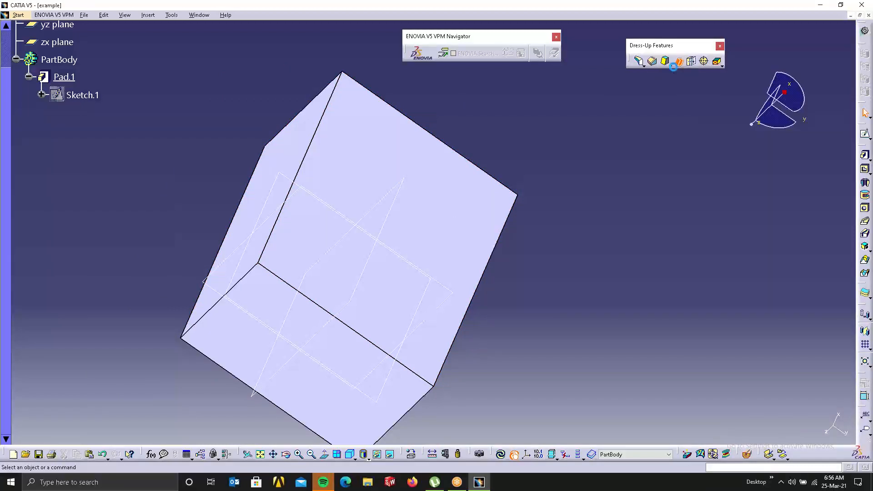
{"action": "left_click", "coordinate": [733, 69]}
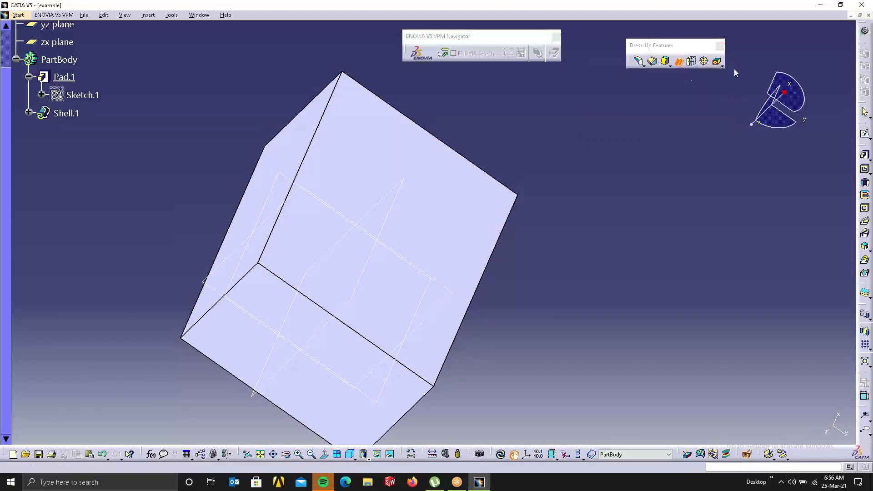
{"action": "left_click", "coordinate": [670, 66]}
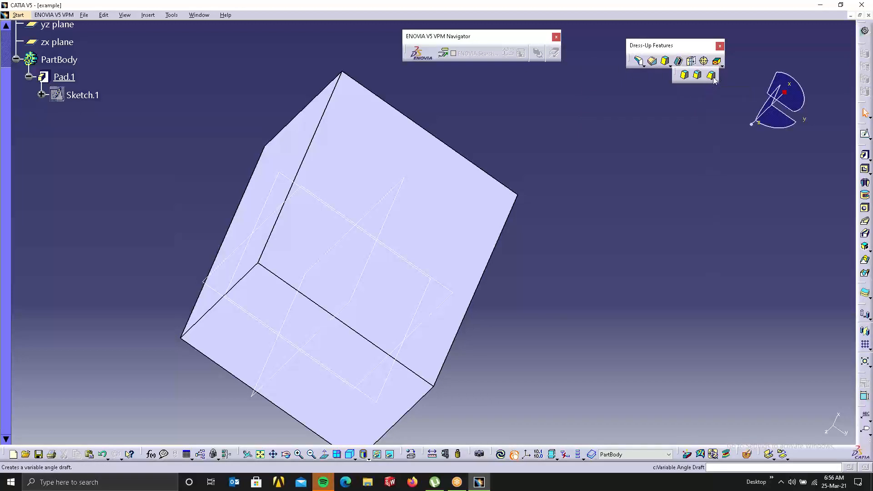
Start a new draft on the block and switch its type to variable angle.
{"action": "left_click", "coordinate": [666, 62]}
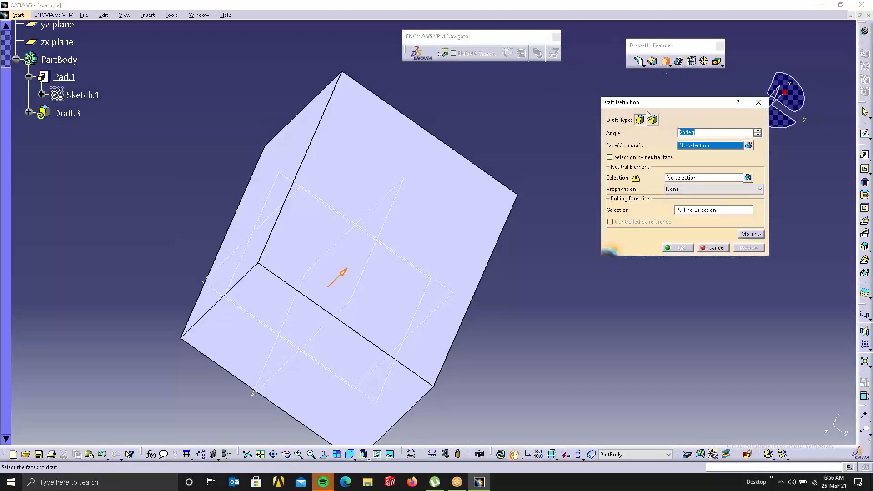
{"action": "left_click", "coordinate": [653, 120]}
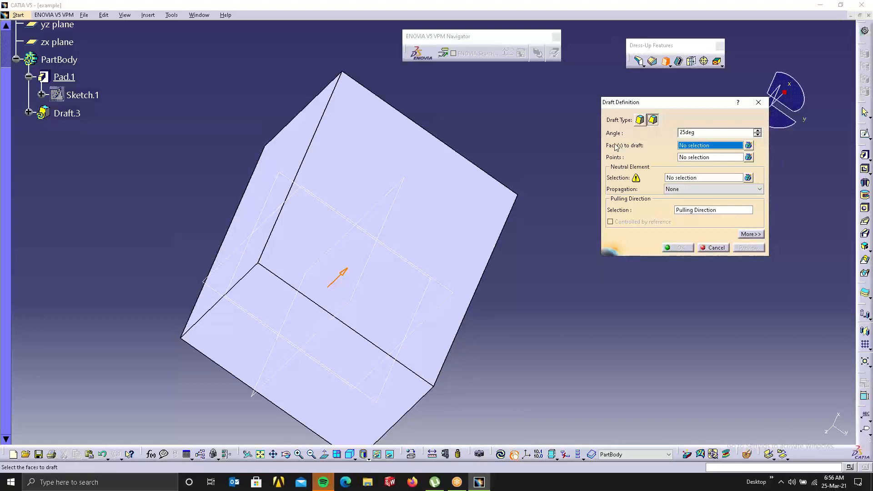
{"action": "left_click", "coordinate": [476, 189]}
{"action": "middle_click_drag", "start_coordinate": [568, 211], "coordinate": [382, 150]}
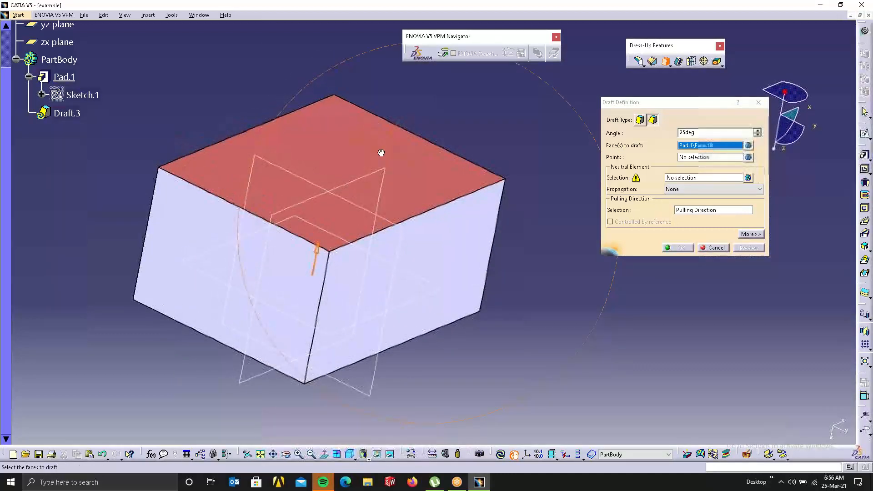
{"action": "right_click", "coordinate": [695, 150]}
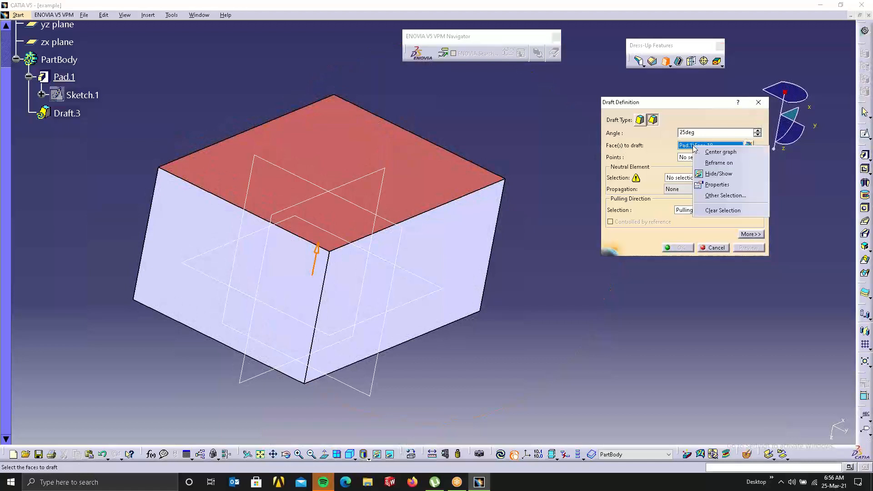
{"action": "left_click", "coordinate": [724, 210]}
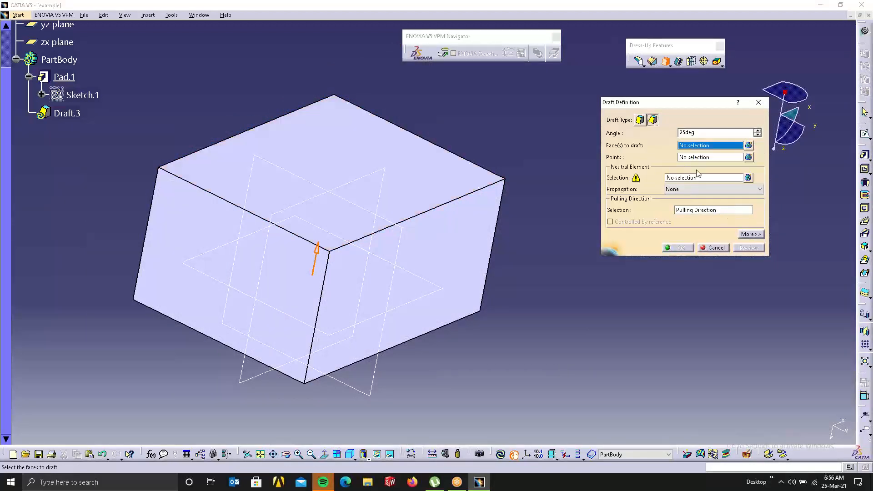
Choose one side face of the block as the face to draft and the adjoining top face as the neutral element.
{"action": "left_click", "coordinate": [450, 224]}
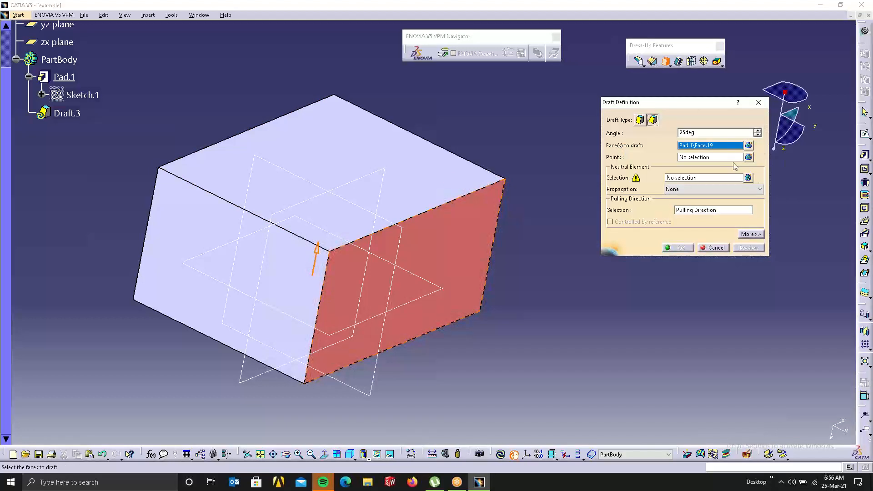
{"action": "left_click", "coordinate": [701, 178]}
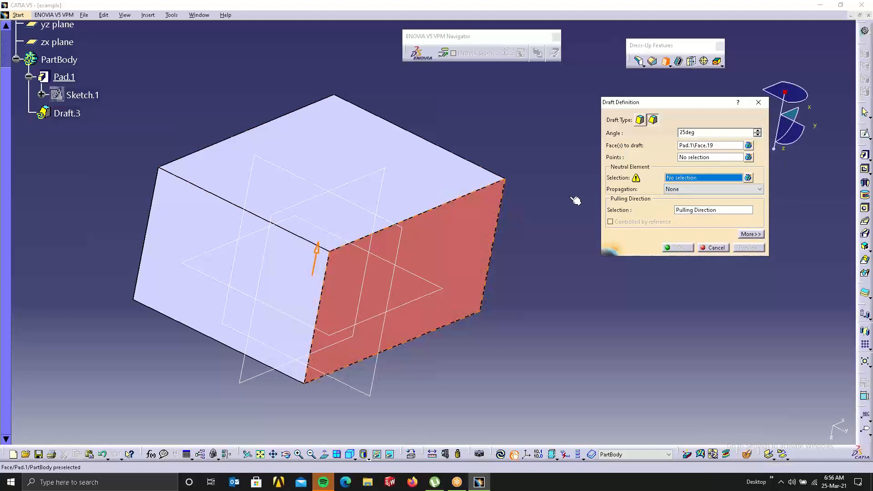
{"action": "left_click", "coordinate": [431, 164]}
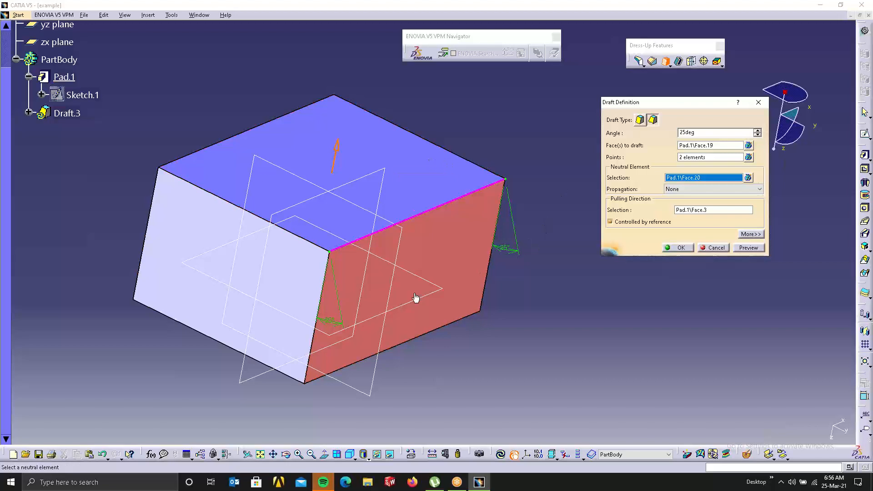
Add three angle control points spaced along the edge shared by the drafted face and the top face.
{"action": "left_click", "coordinate": [713, 157]}
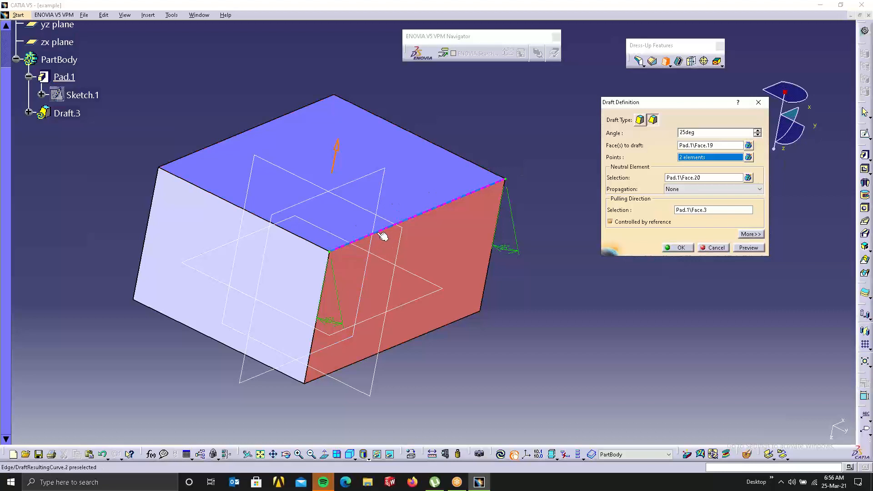
{"action": "left_click", "coordinate": [402, 226]}
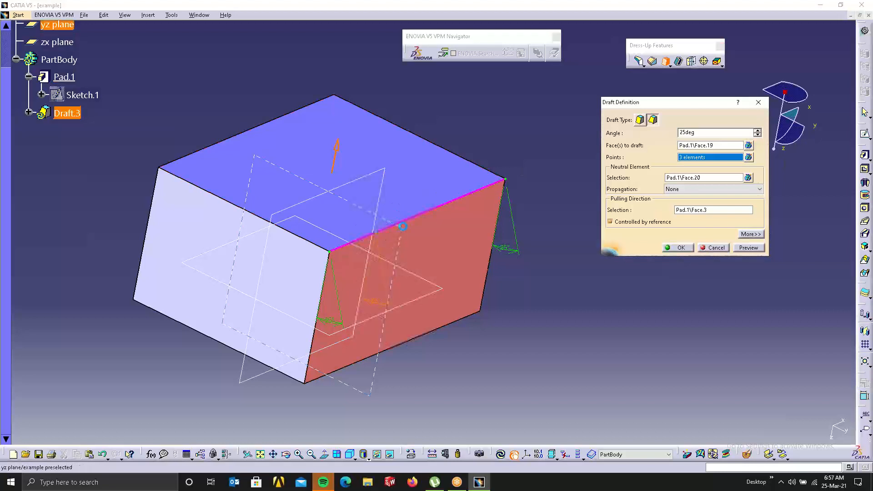
{"action": "left_click", "coordinate": [431, 210]}
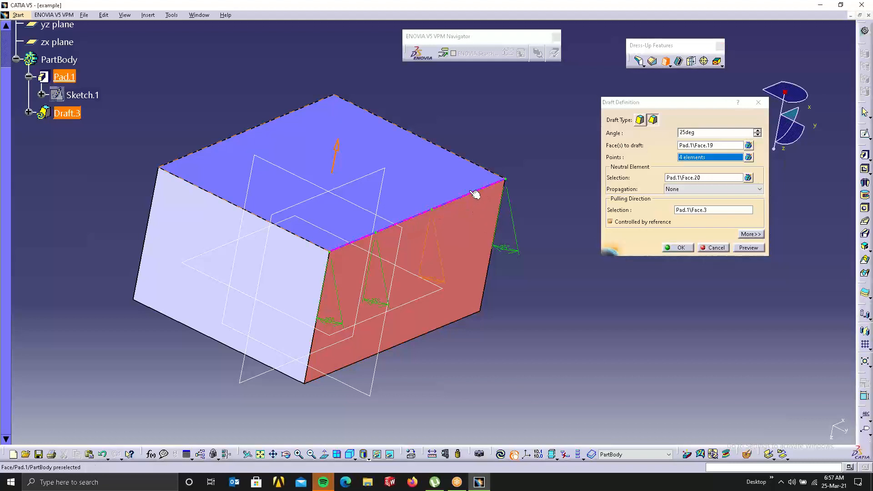
{"action": "left_click", "coordinate": [472, 199]}
{"action": "left_click", "coordinate": [503, 209]}
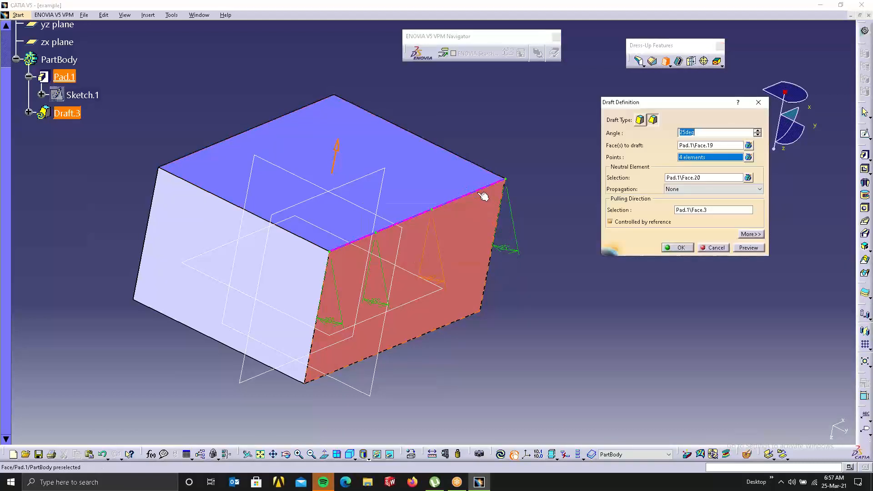
{"action": "left_click", "coordinate": [477, 191]}
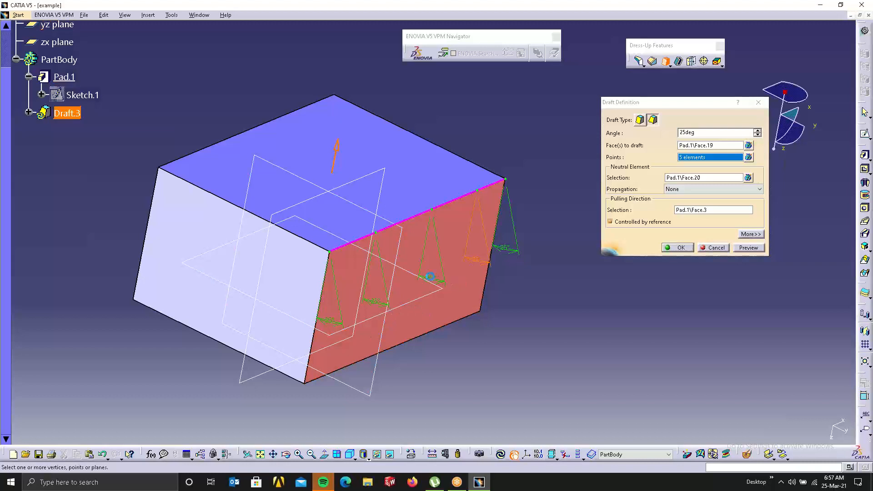
Set the draft angle at the middle control point to 30 degrees.
{"action": "double_click", "coordinate": [431, 279]}
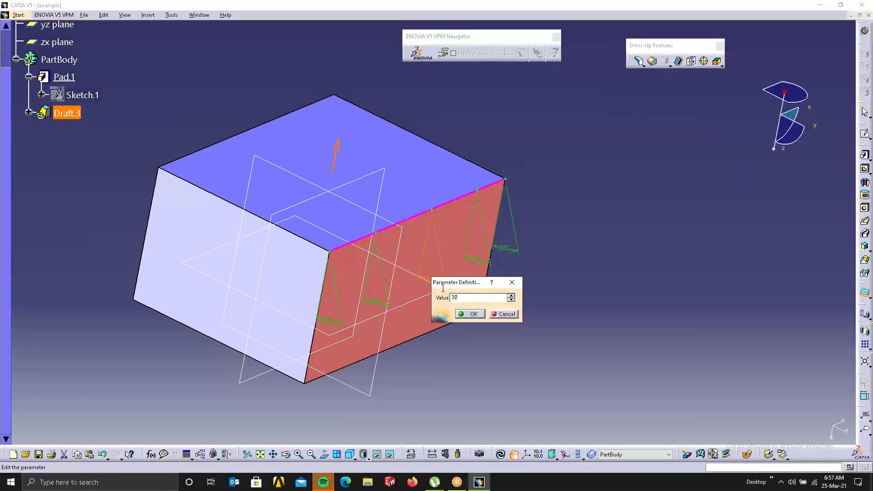
{"action": "type", "text": "30"}
{"action": "left_click", "coordinate": [469, 314]}
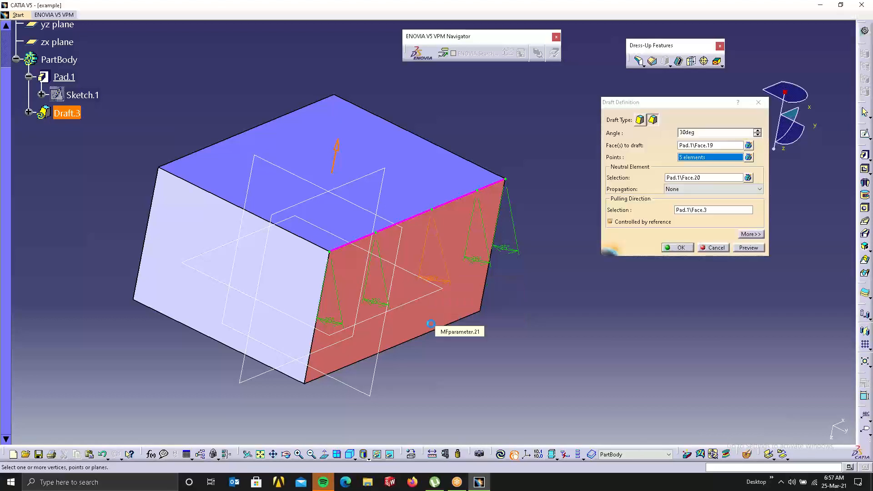
Set the draft angle to 15 degrees at the two added control points on either side of the middle one.
{"action": "double_click", "coordinate": [376, 301]}
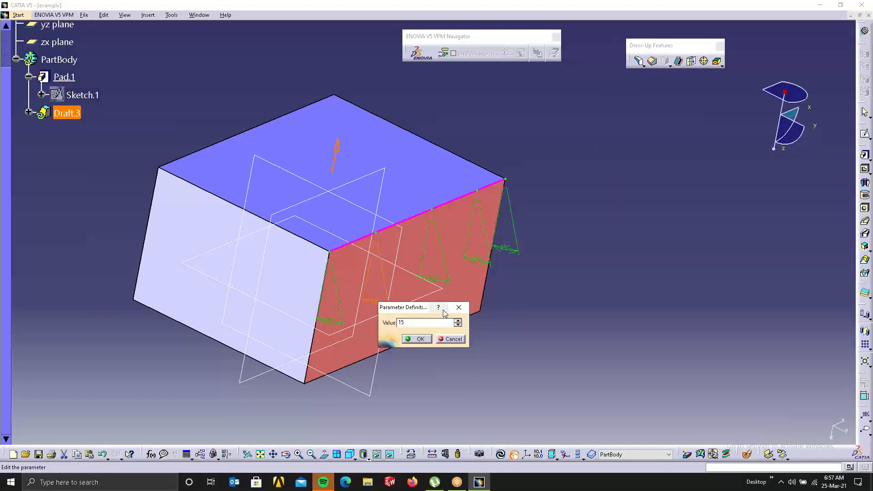
{"action": "left_click", "coordinate": [417, 339]}
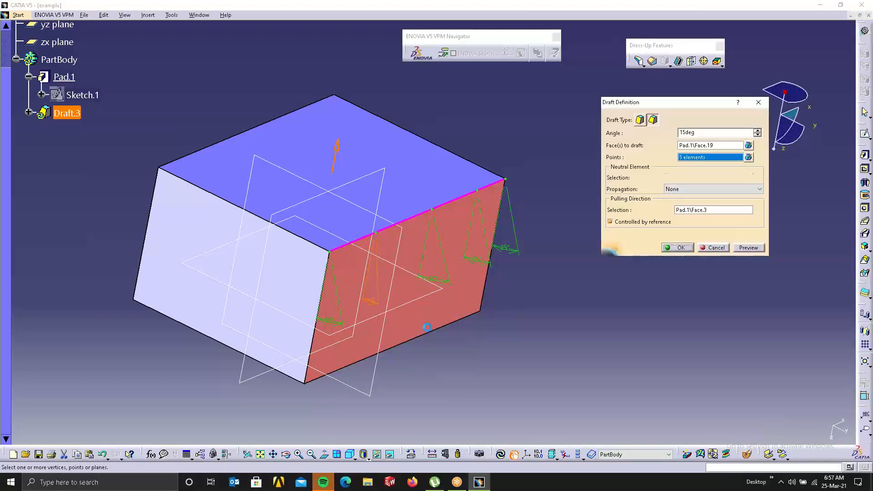
{"action": "double_click", "coordinate": [481, 259]}
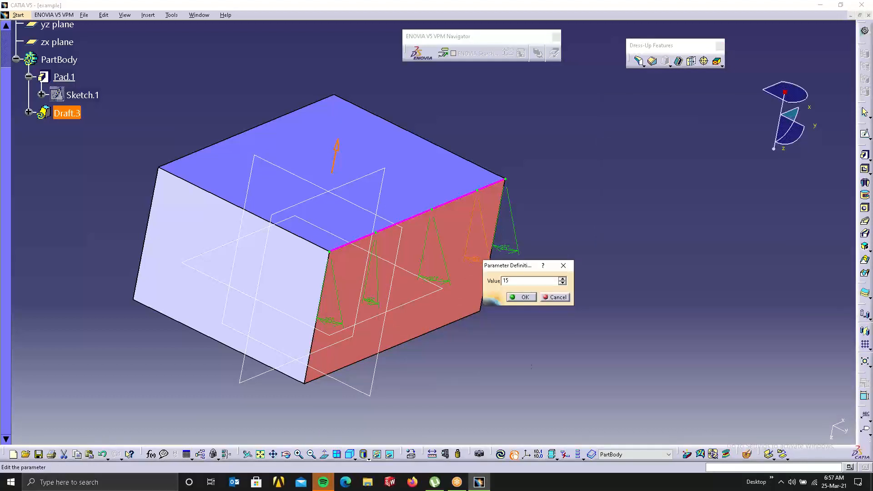
{"action": "left_click", "coordinate": [530, 294]}
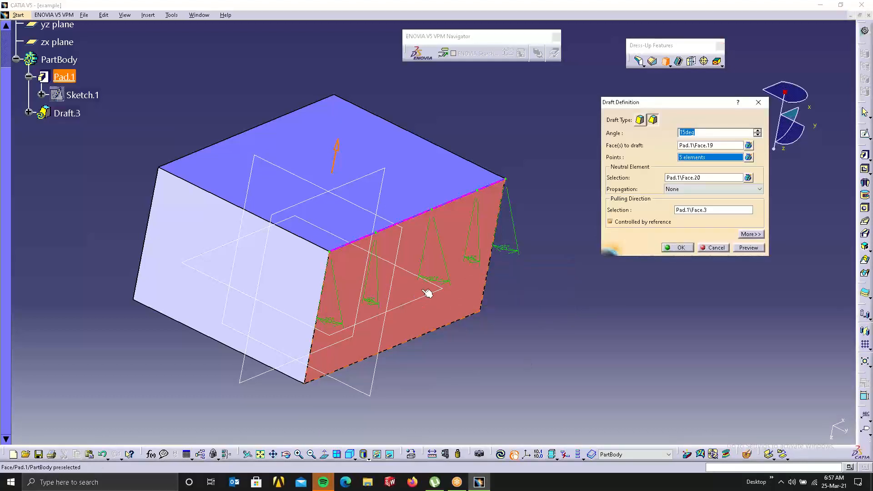
Set the middle control point's draft angle to 20 degrees, and change it back to 30 degrees.
{"action": "double_click", "coordinate": [433, 279]}
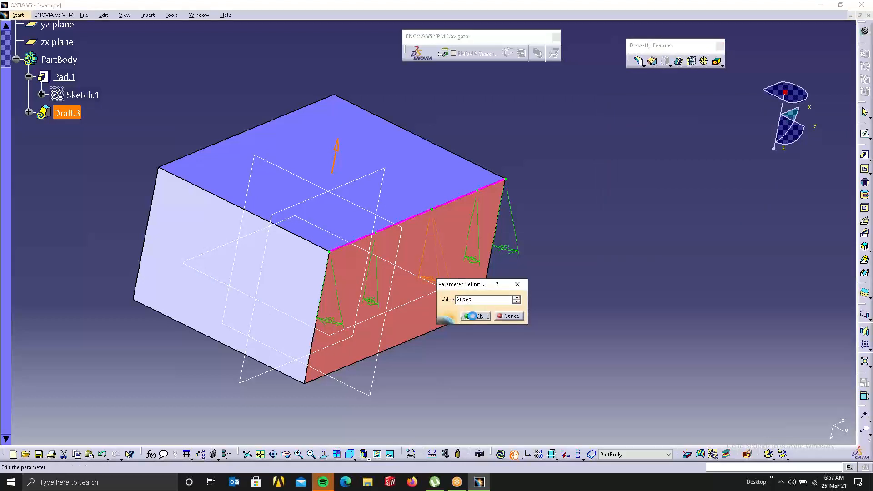
{"action": "left_click", "coordinate": [473, 315]}
{"action": "double_click", "coordinate": [428, 280]}
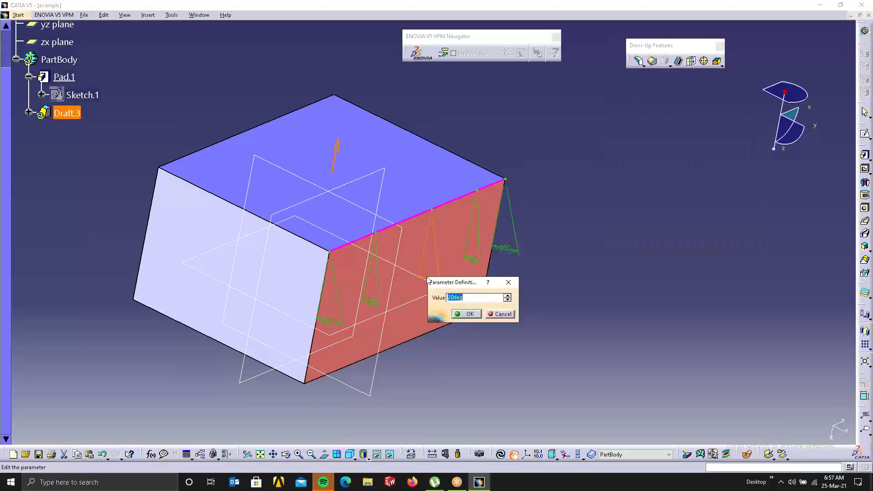
{"action": "type", "text": "30"}
{"action": "left_click", "coordinate": [464, 317]}
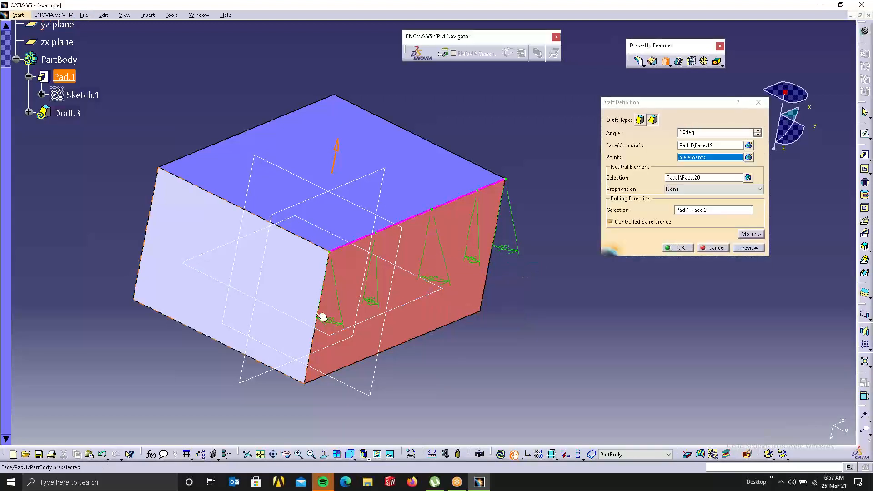
Preview the variable-angle draft and apply it to the block's side face.
{"action": "left_click", "coordinate": [748, 250]}
{"action": "left_click", "coordinate": [749, 249]}
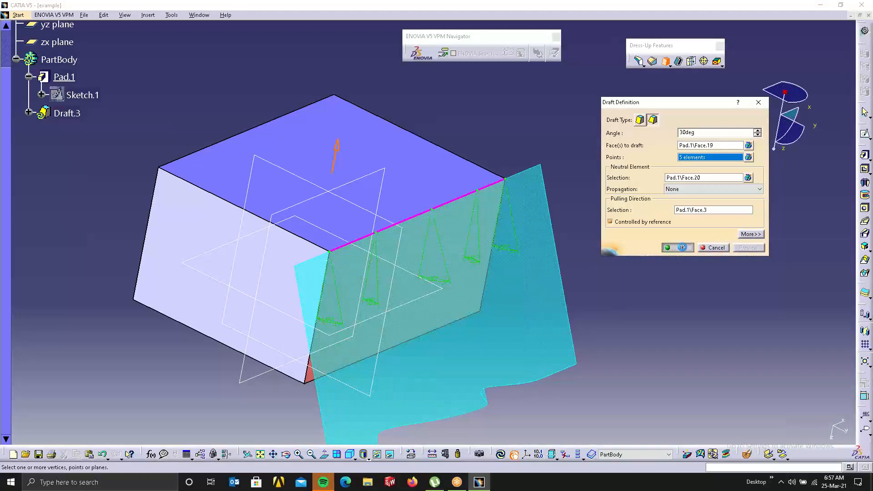
{"action": "left_click", "coordinate": [681, 248]}
{"action": "middle_click_drag", "start_coordinate": [452, 303], "coordinate": [435, 323]}
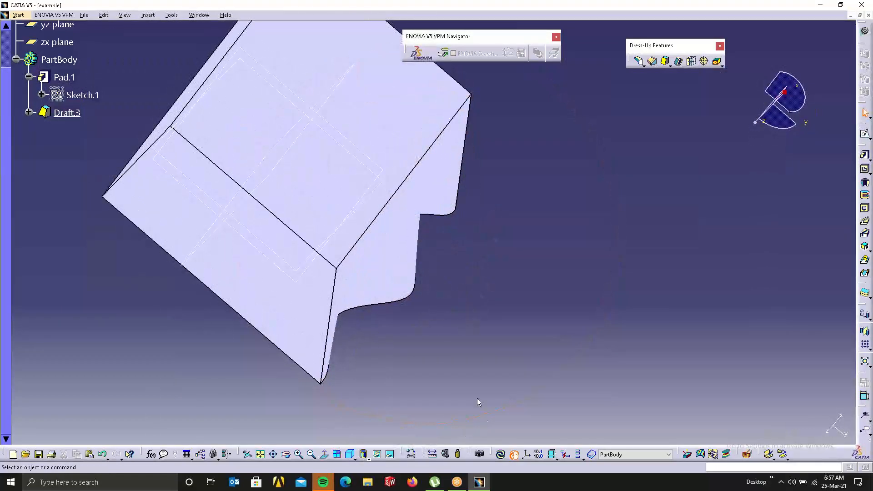
{"action": "middle_click_drag", "start_coordinate": [362, 236], "coordinate": [405, 278]}
{"action": "middle_click_drag", "start_coordinate": [448, 209], "coordinate": [405, 254]}
Sketch a rectangle centred on the origin on the block's top face, inside its outline, and finish the sketch.
{"action": "left_click", "coordinate": [375, 194]}
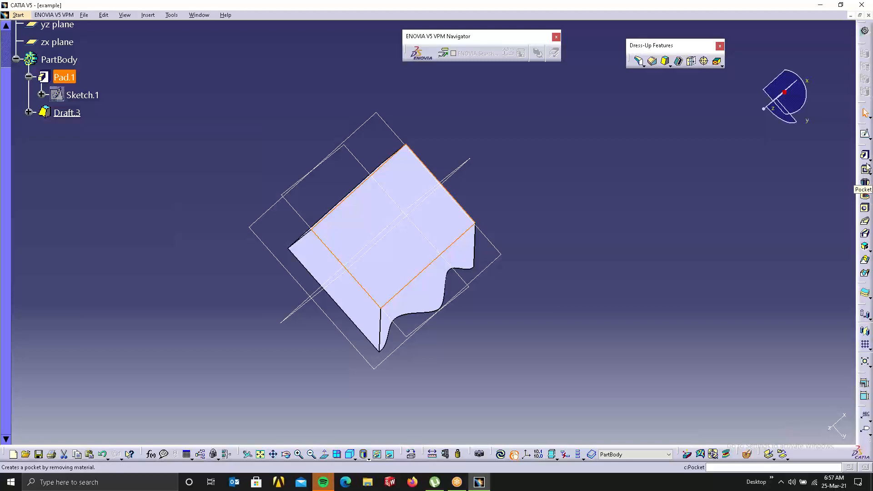
{"action": "left_click", "coordinate": [865, 133]}
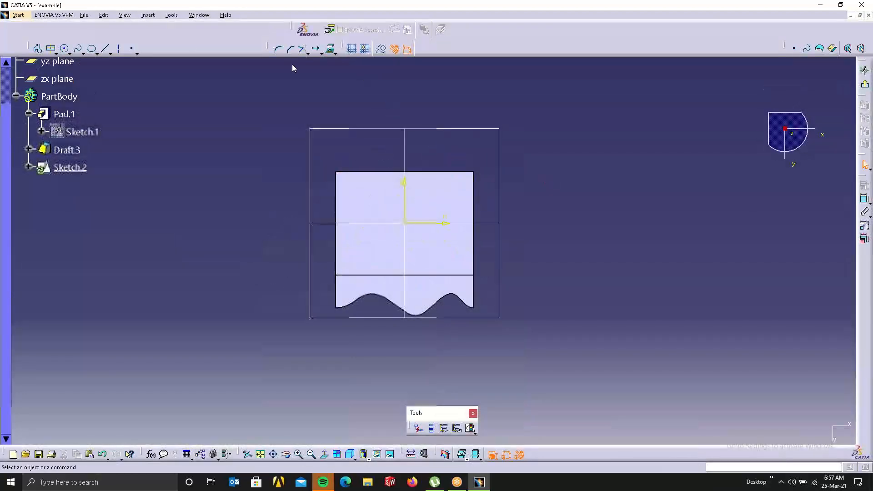
{"action": "left_click", "coordinate": [50, 49]}
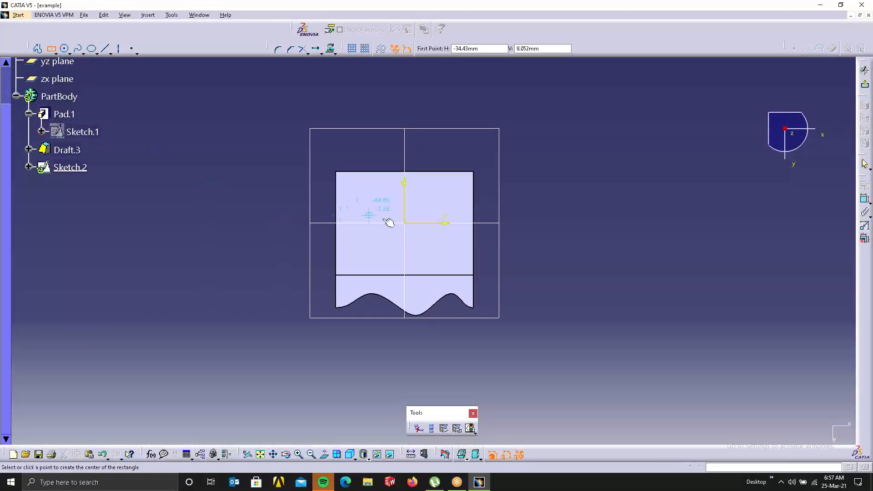
{"action": "left_click", "coordinate": [406, 223]}
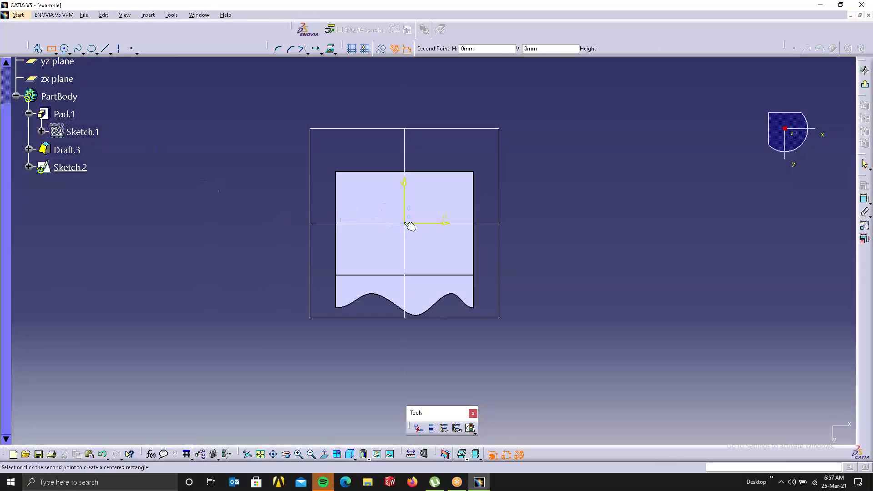
{"action": "left_click", "coordinate": [451, 256]}
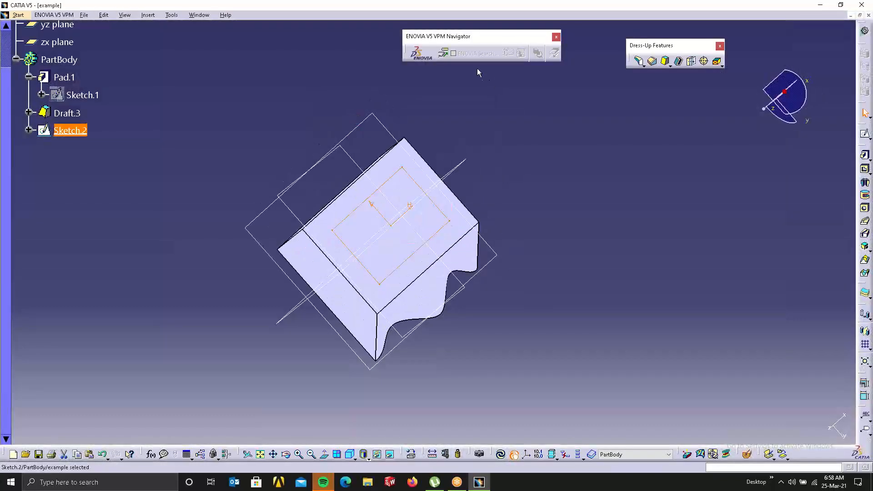
{"action": "left_click", "coordinate": [867, 158]}
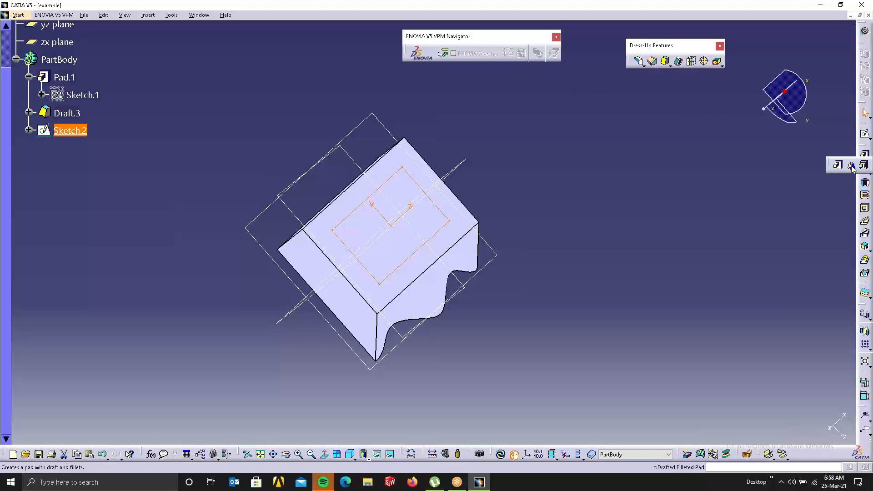
{"action": "left_click", "coordinate": [852, 166]}
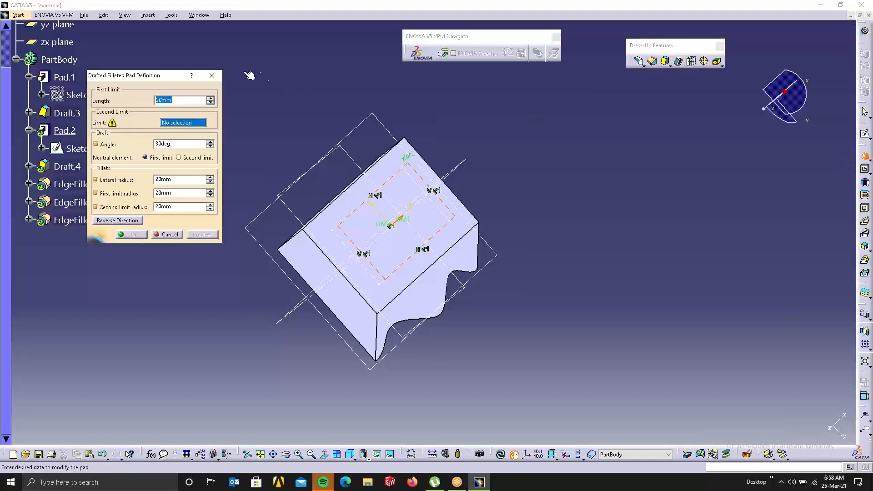
{"action": "left_click", "coordinate": [215, 77]}
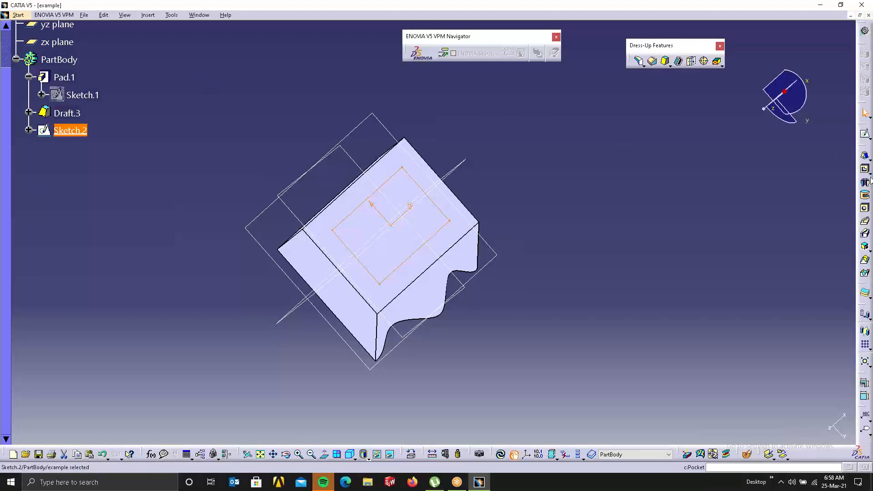
Cut a drafted filleted pocket from the rectangle with 75 mm depth, the top face as second limit, 30 degree draft and 20 mm fillet radii.
{"action": "left_click", "coordinate": [869, 170]}
{"action": "left_click", "coordinate": [852, 177]}
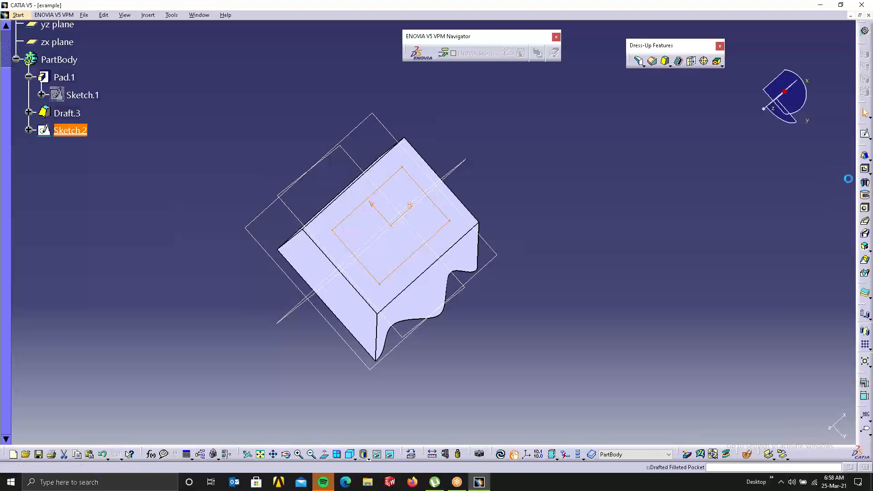
{"action": "left_click", "coordinate": [466, 251]}
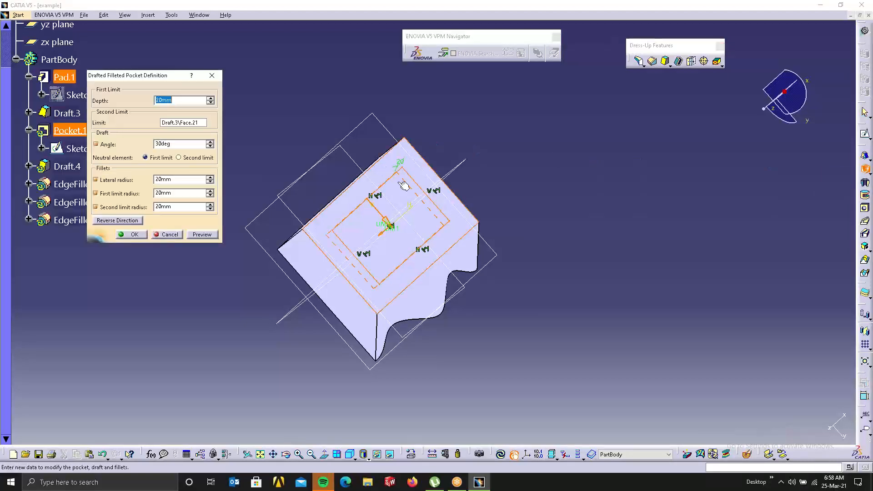
{"action": "middle_click_drag", "start_coordinate": [466, 251], "coordinate": [420, 65]}
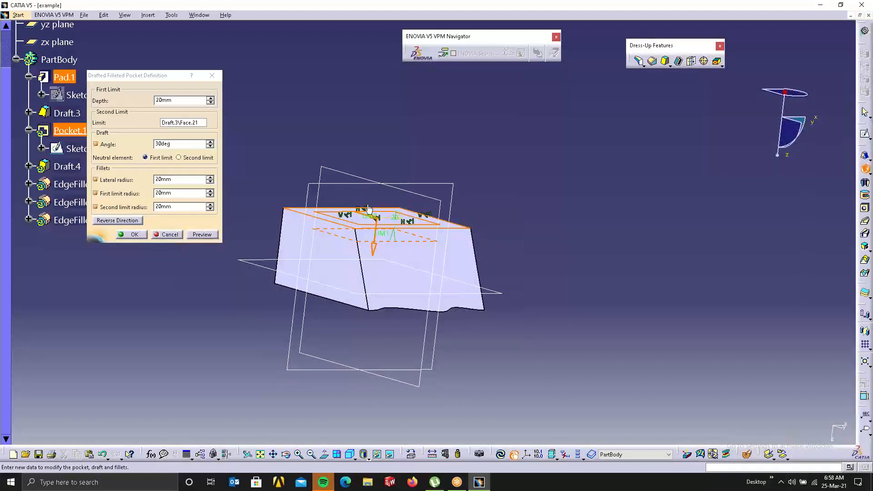
{"action": "left_click_drag", "start_coordinate": [386, 238], "coordinate": [385, 286]}
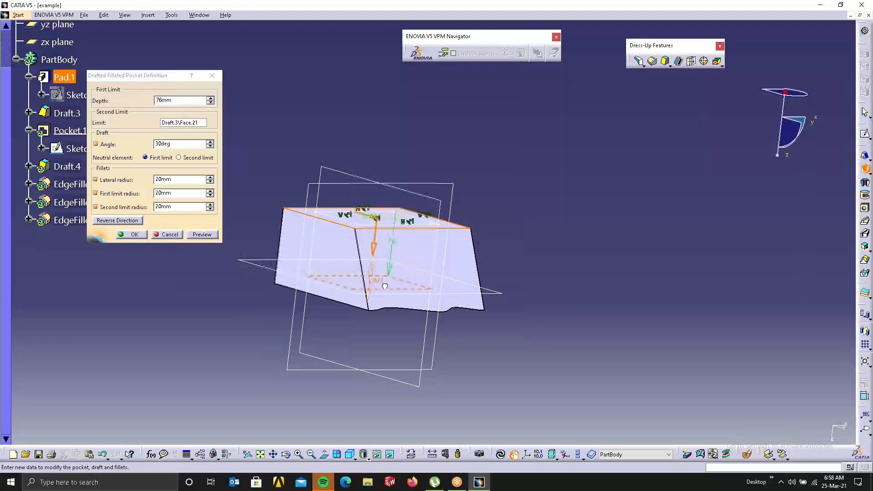
{"action": "left_click", "coordinate": [127, 234]}
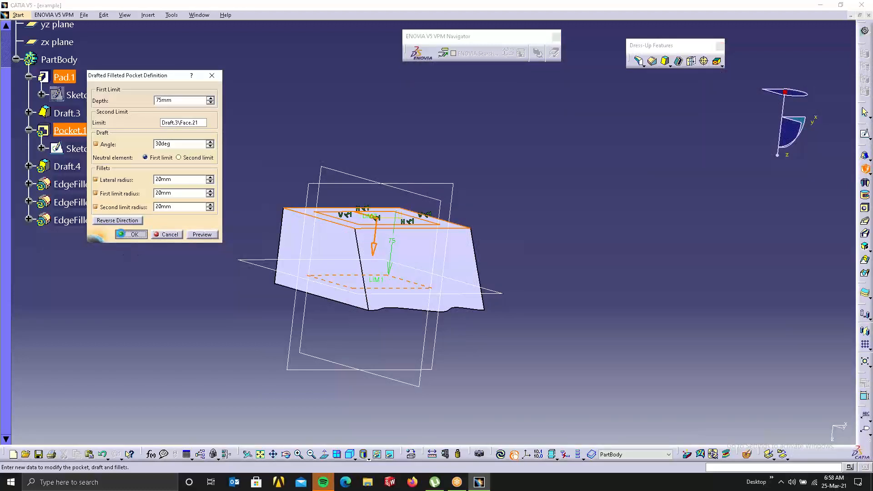
Shell the pocketed block with 1 mm inside thickness, removing its bottom face and all four outer side faces.
{"action": "middle_click_drag", "start_coordinate": [598, 241], "coordinate": [451, 312]}
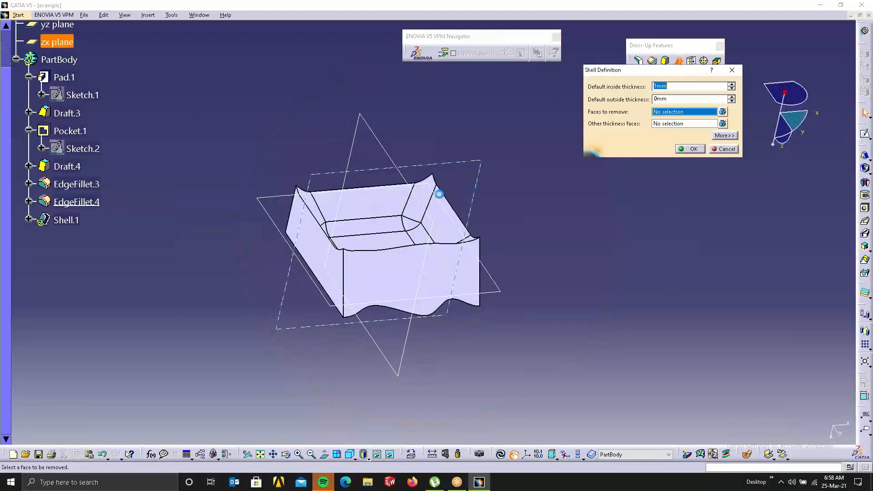
{"action": "middle_click_drag", "start_coordinate": [455, 186], "coordinate": [494, 177]}
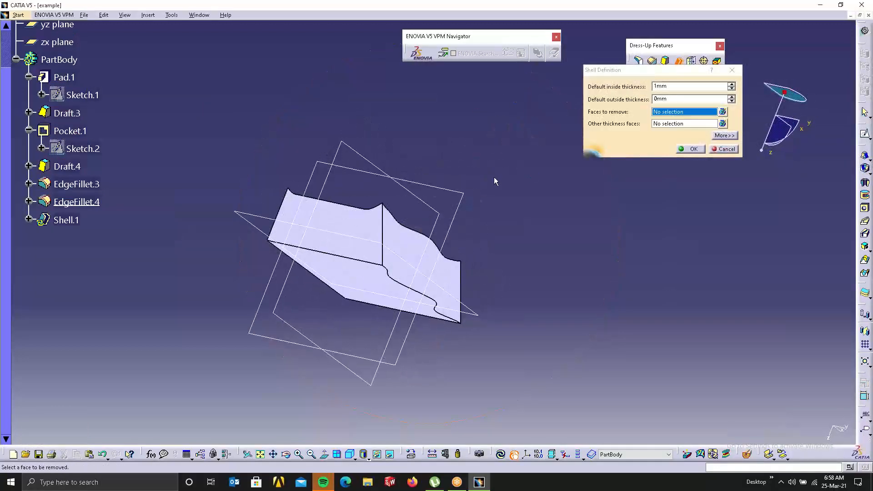
{"action": "left_click", "coordinate": [355, 282]}
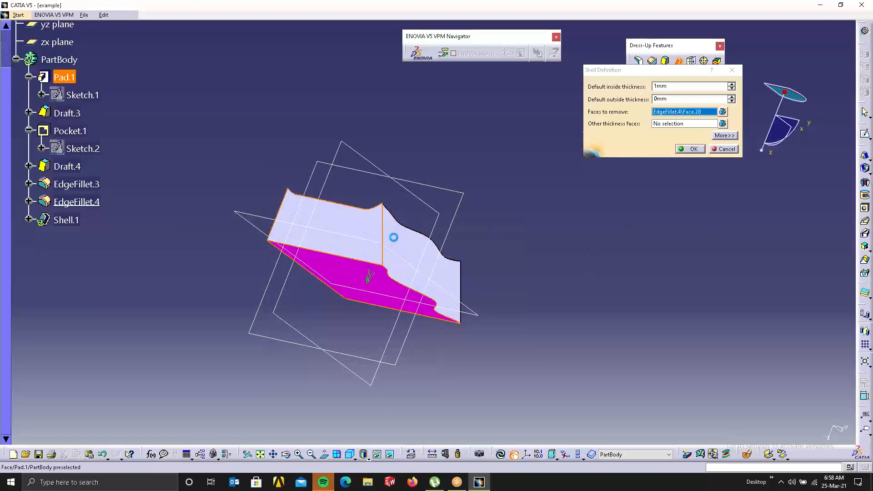
{"action": "left_click", "coordinate": [364, 235]}
{"action": "left_click", "coordinate": [394, 240]}
{"action": "middle_click_drag", "start_coordinate": [335, 232], "coordinate": [561, 362]}
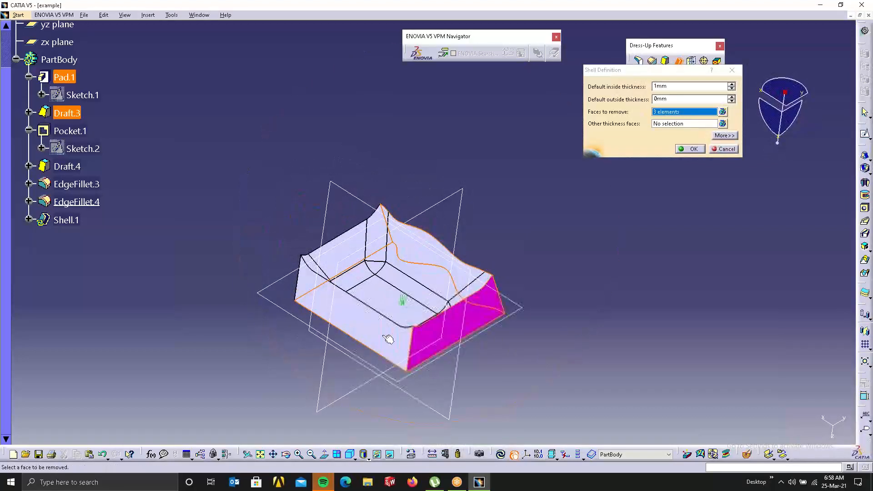
{"action": "left_click", "coordinate": [388, 339]}
{"action": "middle_click_drag", "start_coordinate": [388, 339], "coordinate": [367, 274]}
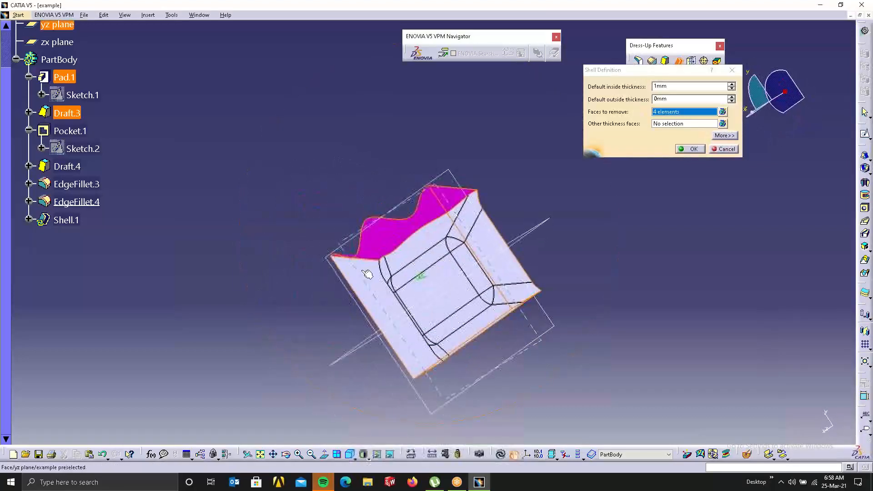
{"action": "left_click", "coordinate": [368, 274]}
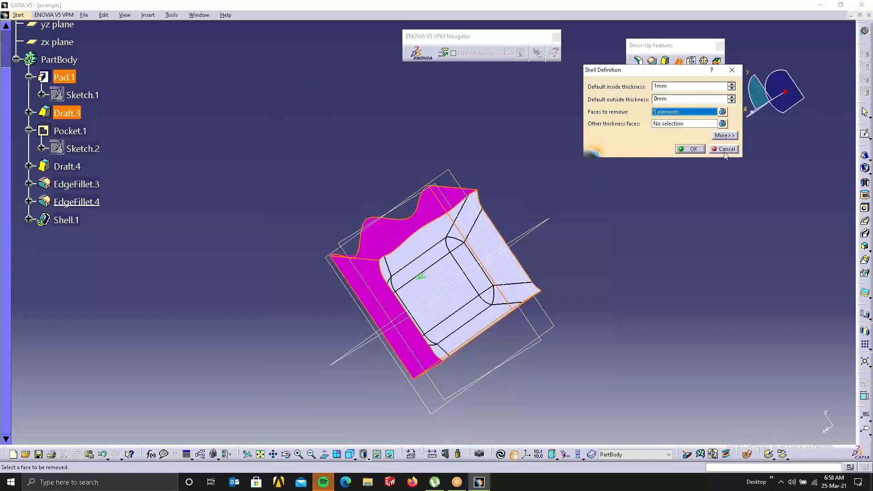
{"action": "left_click", "coordinate": [692, 149]}
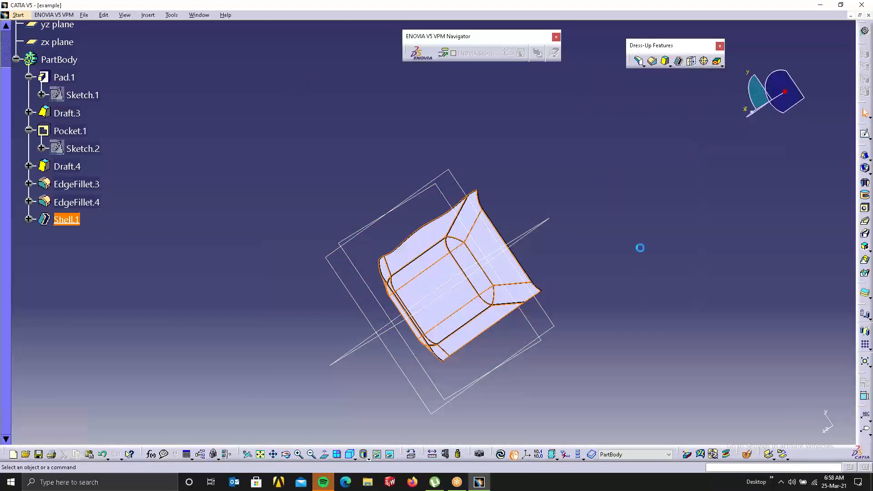
Delete all features after the base pad, from Draft.3 through Shell.1, together with their aggregated elements.
{"action": "middle_click_drag", "start_coordinate": [639, 247], "coordinate": [577, 89]}
{"action": "middle_click_drag", "start_coordinate": [490, 270], "coordinate": [426, 204]}
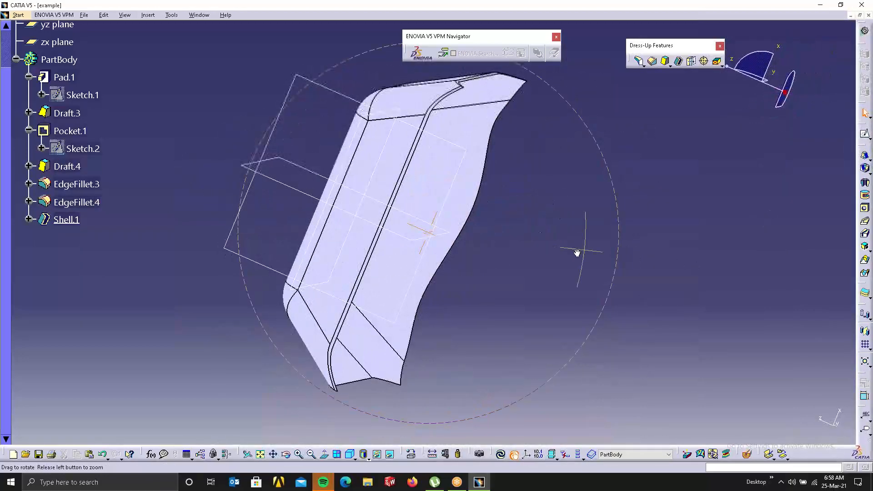
{"action": "middle_click_drag", "start_coordinate": [577, 249], "coordinate": [549, 291]}
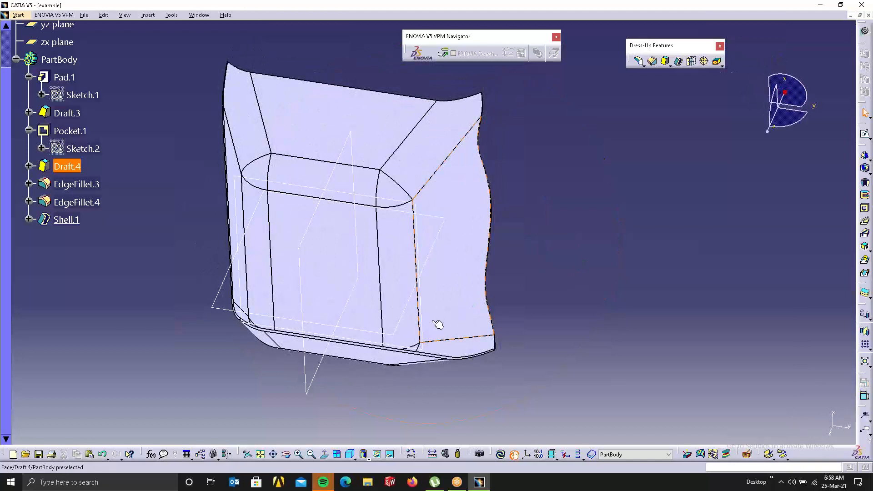
{"action": "left_click", "coordinate": [68, 220]}
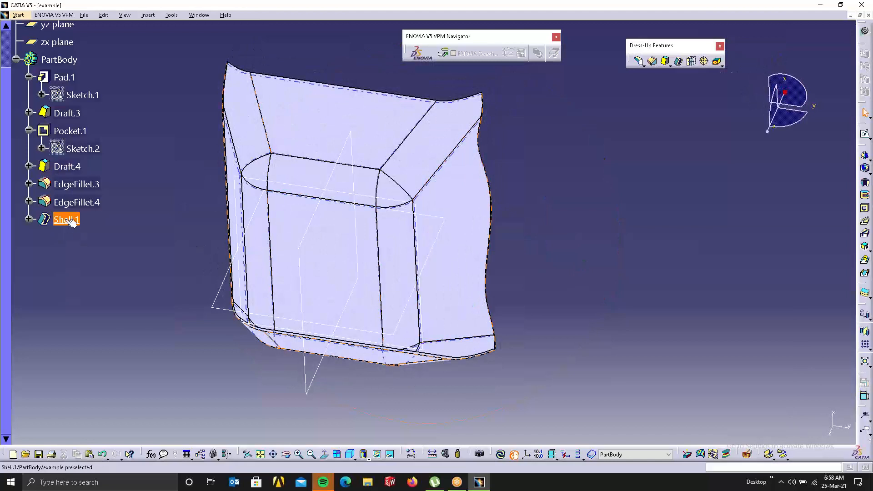
{"action": "left_click", "coordinate": [85, 119]}
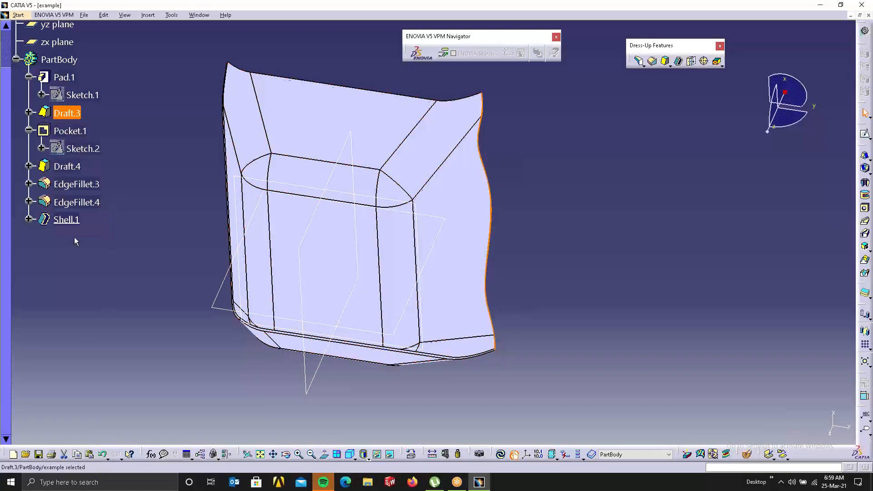
{"action": "left_click", "coordinate": [77, 220], "text": "shift"}
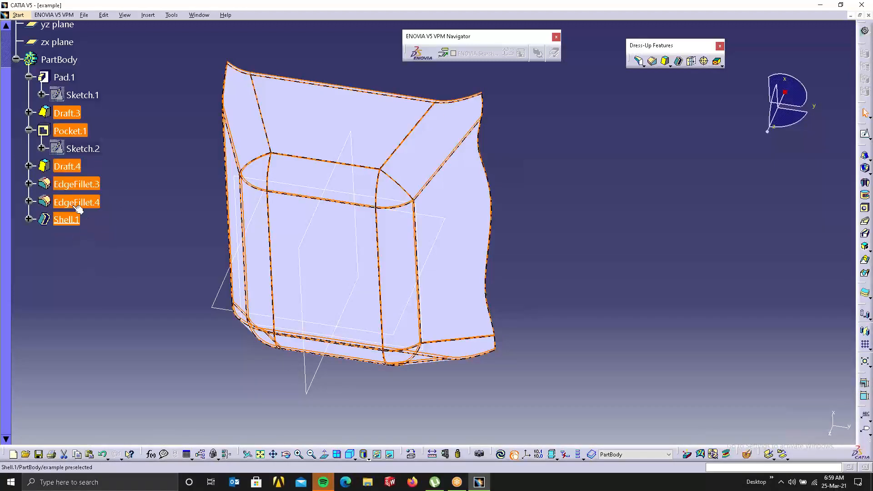
{"action": "key", "text": "Delete"}
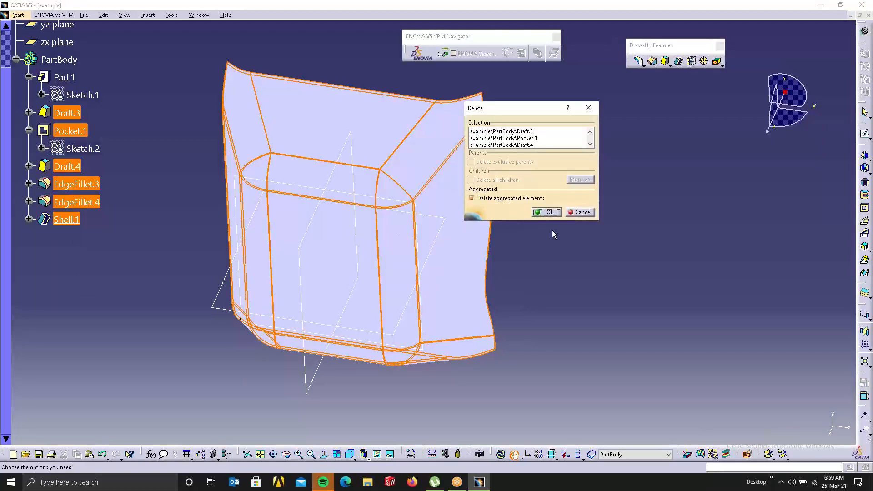
{"action": "left_click", "coordinate": [548, 212]}
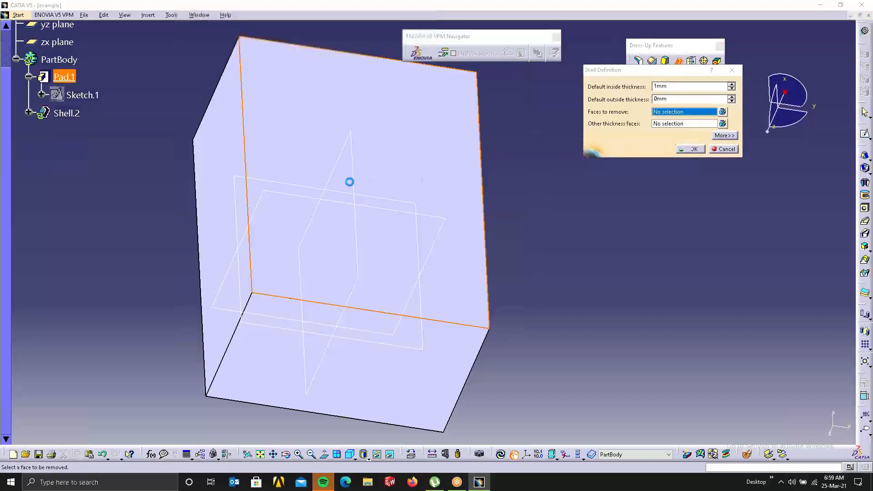
Shell the plain block with 1 mm inside thickness, removing one large face to leave an open box.
{"action": "left_click", "coordinate": [349, 182]}
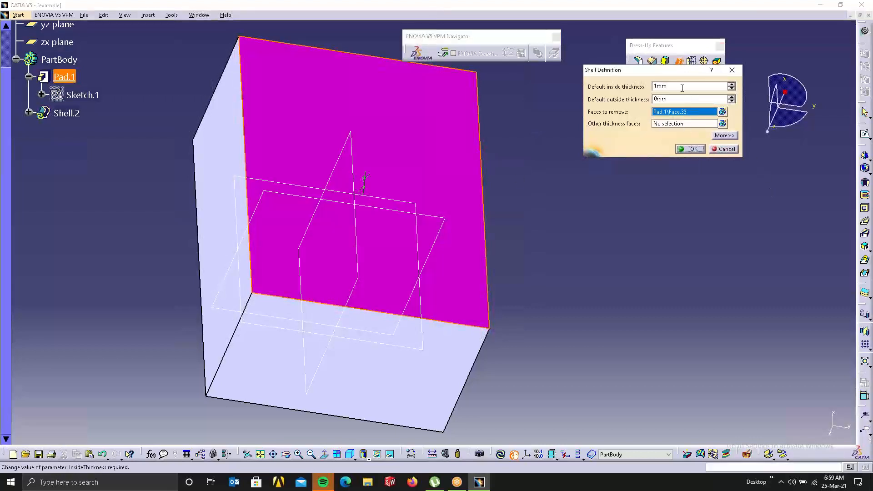
{"action": "left_click", "coordinate": [688, 149]}
{"action": "middle_click_drag", "start_coordinate": [370, 244], "coordinate": [643, 249]}
{"action": "middle_click_drag", "start_coordinate": [367, 309], "coordinate": [322, 271]}
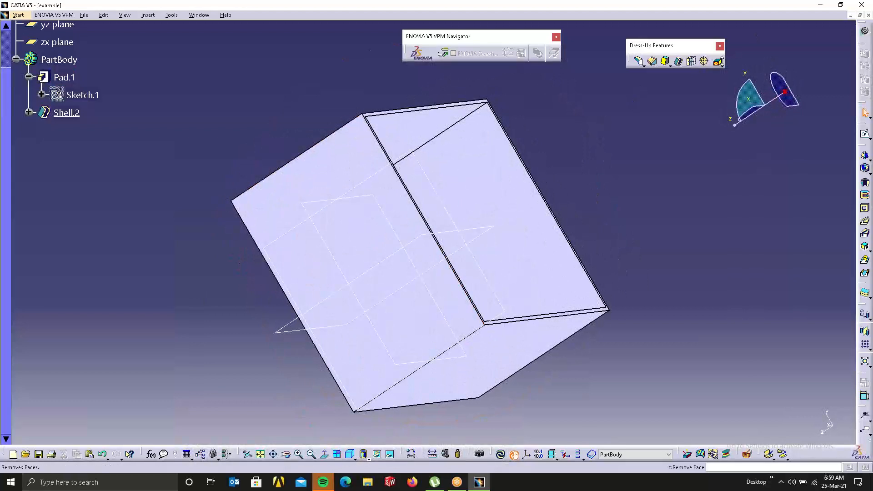
{"action": "left_click", "coordinate": [720, 64]}
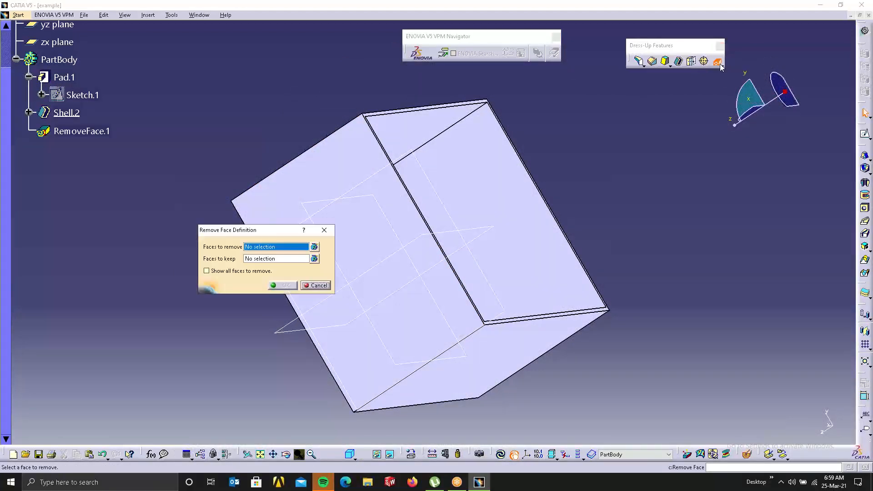
{"action": "middle_click_drag", "start_coordinate": [580, 167], "coordinate": [416, 364]}
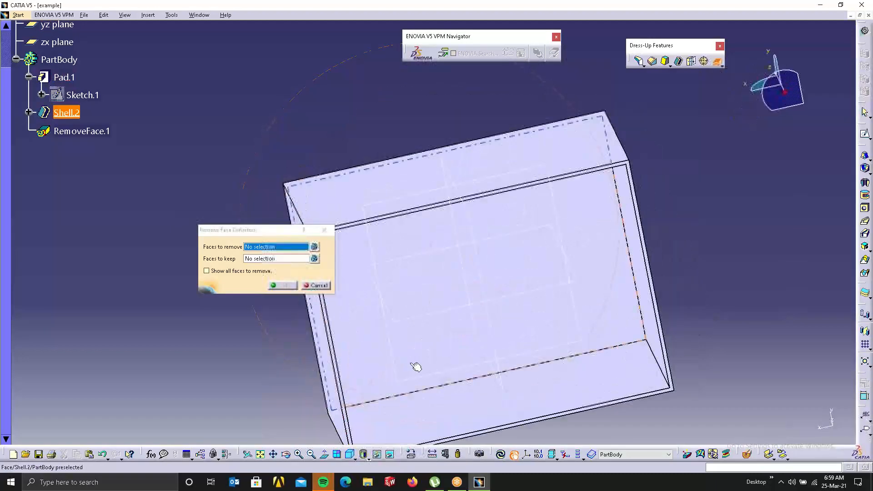
{"action": "left_click", "coordinate": [508, 296]}
{"action": "middle_click_drag", "start_coordinate": [507, 296], "coordinate": [436, 122]}
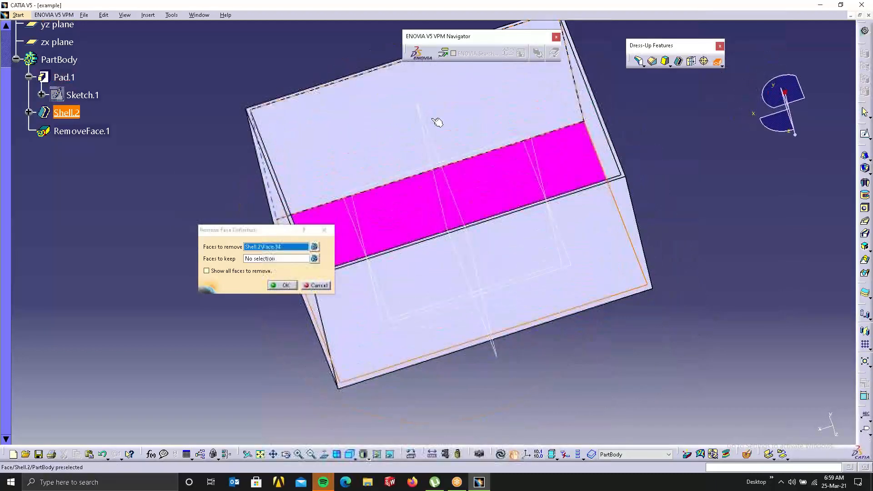
{"action": "left_click", "coordinate": [437, 123]}
{"action": "middle_click_drag", "start_coordinate": [470, 156], "coordinate": [295, 318]}
{"action": "left_click", "coordinate": [588, 220]}
{"action": "left_click", "coordinate": [321, 231]}
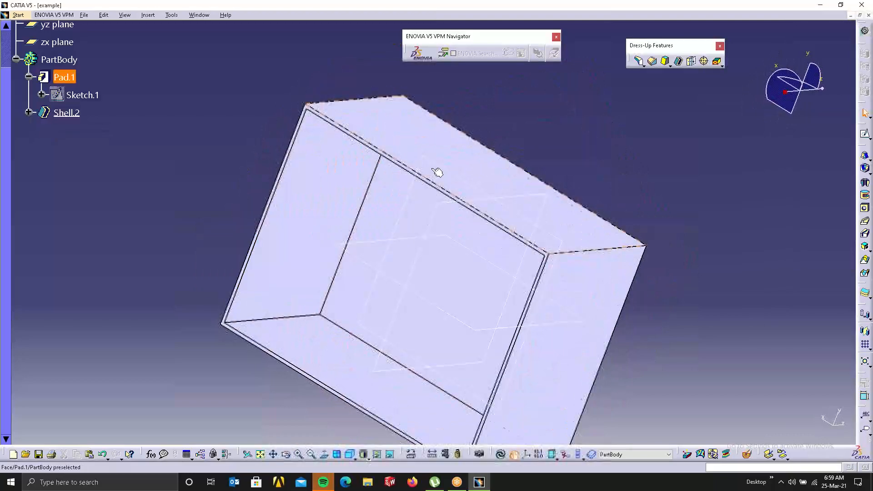
Start a Remove Face feature on the shelled box and select its five inner faces as the faces to remove.
{"action": "left_click", "coordinate": [703, 61]}
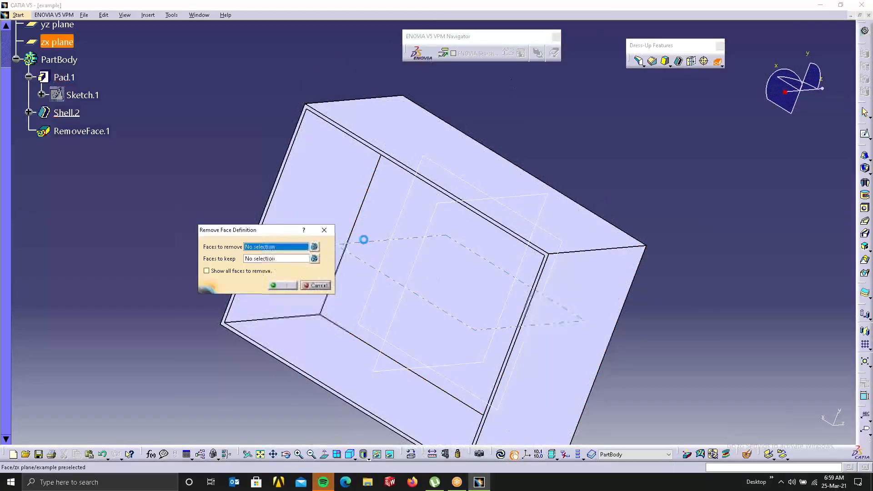
{"action": "left_click", "coordinate": [345, 255]}
{"action": "left_click", "coordinate": [341, 362]}
{"action": "left_click", "coordinate": [400, 251]}
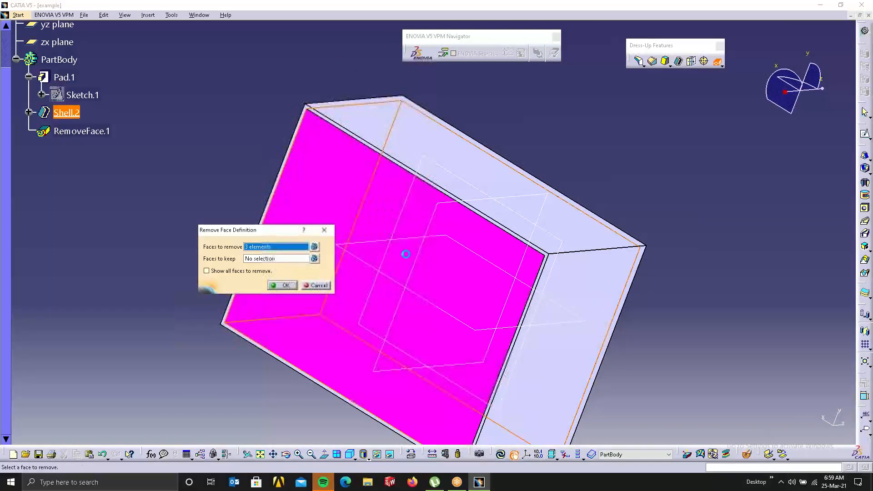
{"action": "right_click", "coordinate": [413, 217]}
{"action": "left_click", "coordinate": [582, 209]}
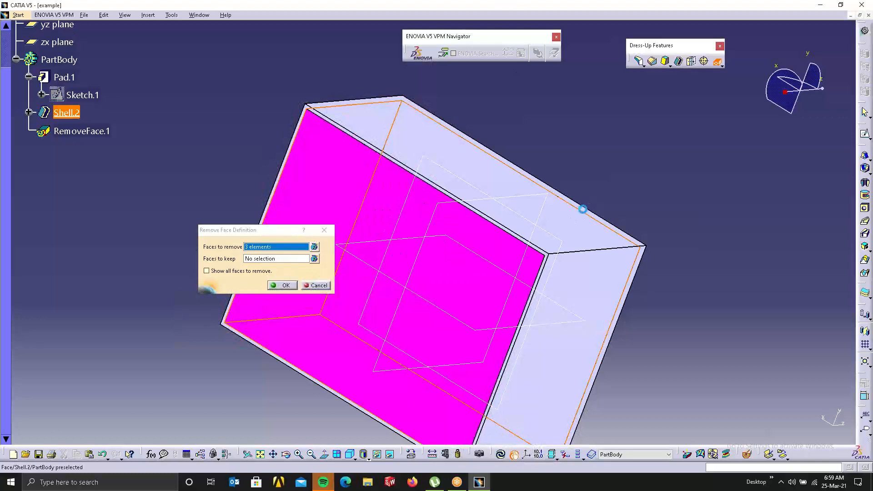
{"action": "middle_click_drag", "start_coordinate": [622, 166], "coordinate": [559, 191]}
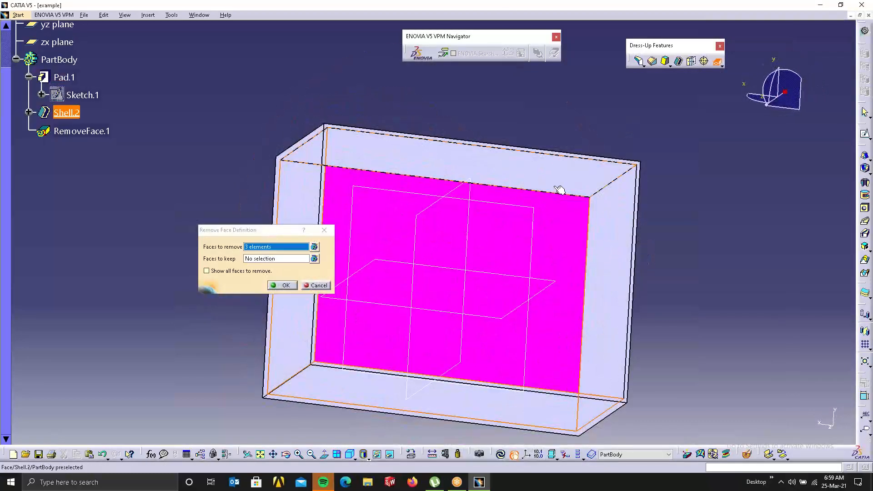
{"action": "left_click", "coordinate": [610, 270]}
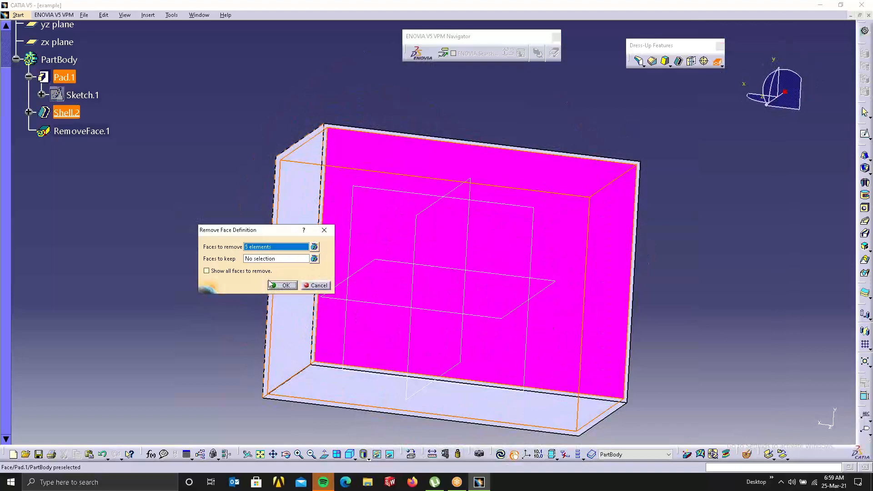
Select the box's five outer faces as the faces to keep and try to apply the face removal.
{"action": "left_click", "coordinate": [329, 171]}
{"action": "middle_click_drag", "start_coordinate": [330, 171], "coordinate": [443, 466]}
{"action": "left_click", "coordinate": [429, 253]}
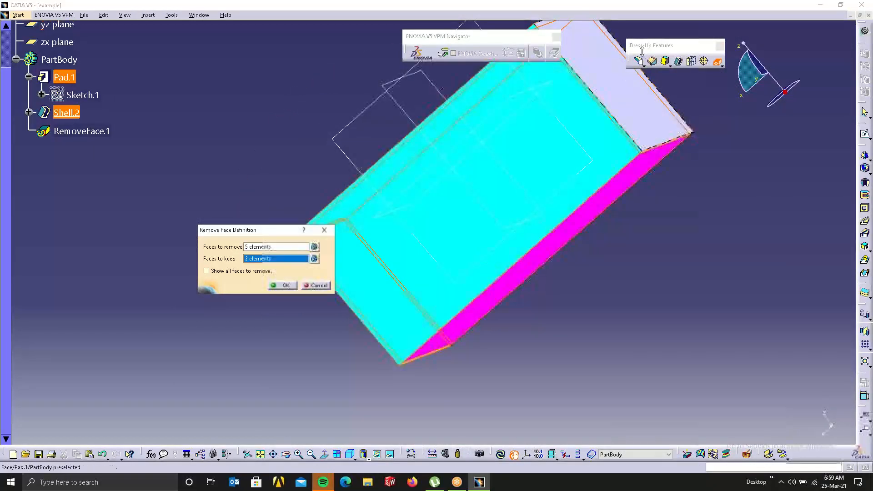
{"action": "left_click", "coordinate": [283, 285]}
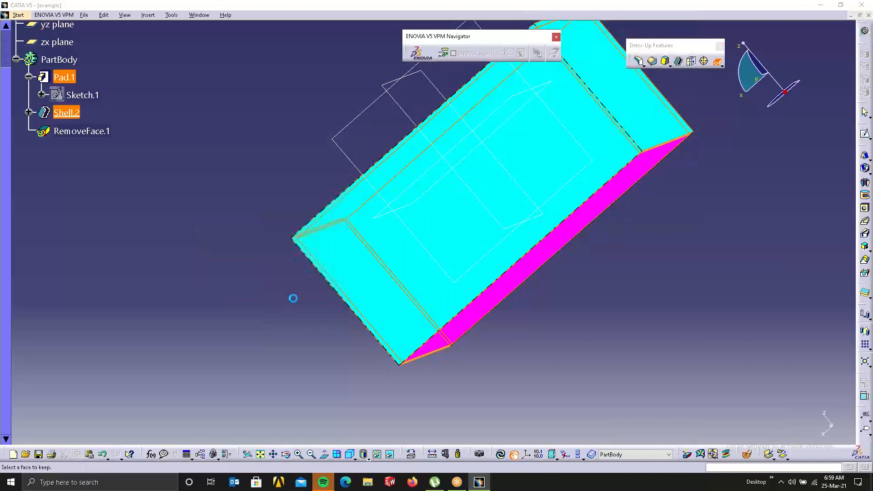
{"action": "left_click", "coordinate": [500, 260]}
{"action": "middle_click_drag", "start_coordinate": [522, 211], "coordinate": [617, 127]}
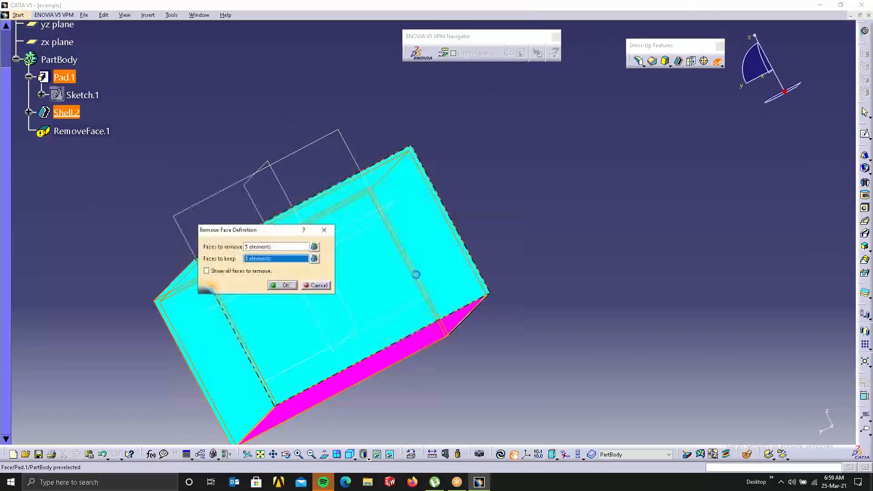
{"action": "middle_click_drag", "start_coordinate": [409, 246], "coordinate": [351, 309]}
{"action": "left_click", "coordinate": [485, 172]}
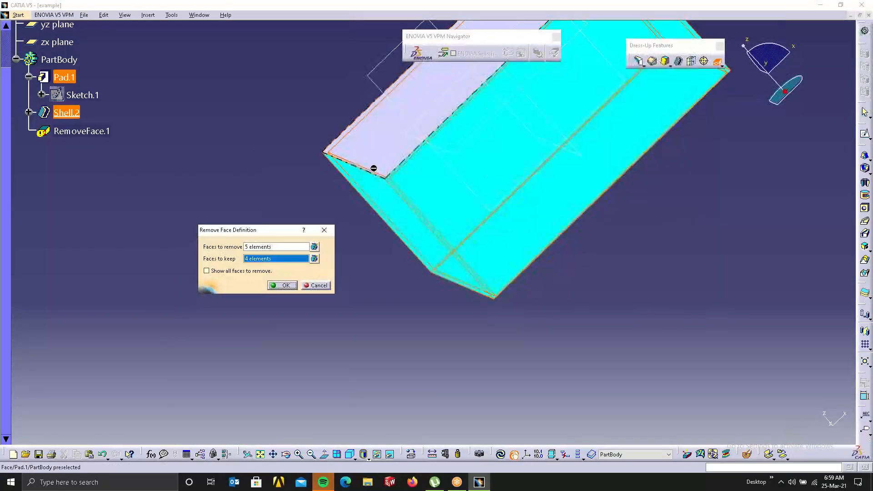
{"action": "left_click", "coordinate": [384, 130]}
{"action": "left_click", "coordinate": [280, 286]}
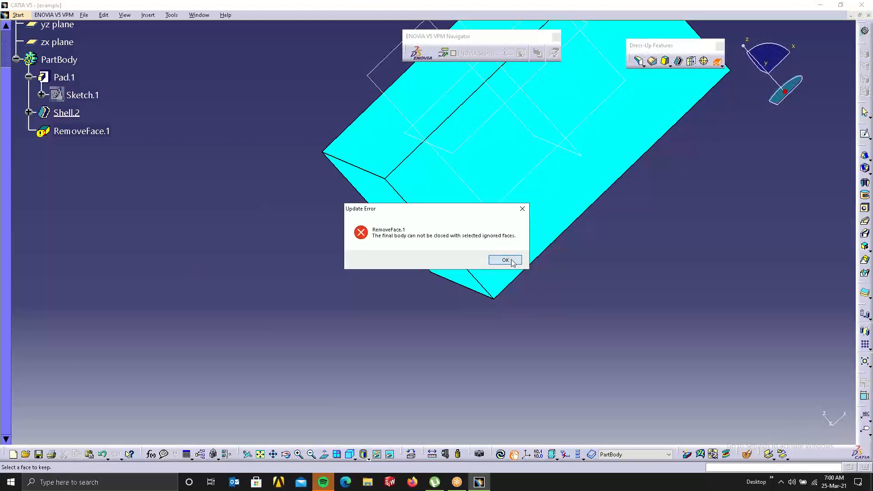
{"action": "left_click", "coordinate": [505, 260]}
Reselect the outer faces to keep, enable showing all faces to remove, and try the face removal again before abandoning it.
{"action": "middle_click_drag", "start_coordinate": [512, 263], "coordinate": [255, 351]}
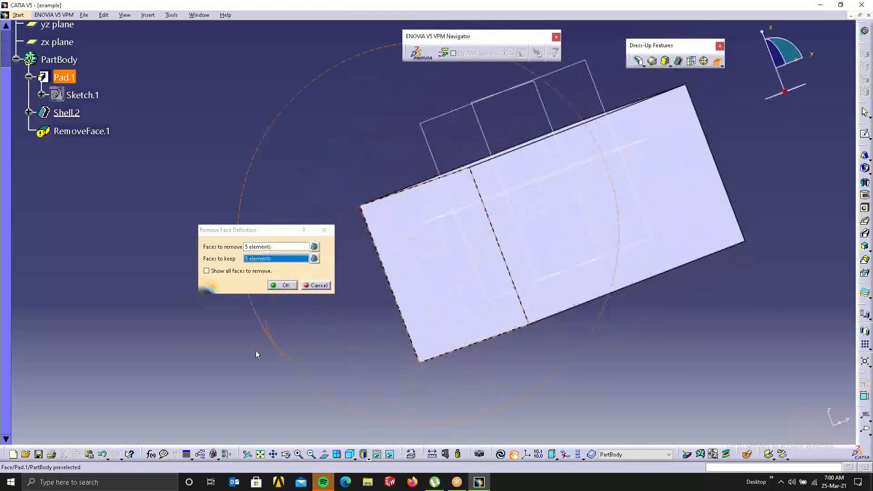
{"action": "left_click", "coordinate": [570, 217]}
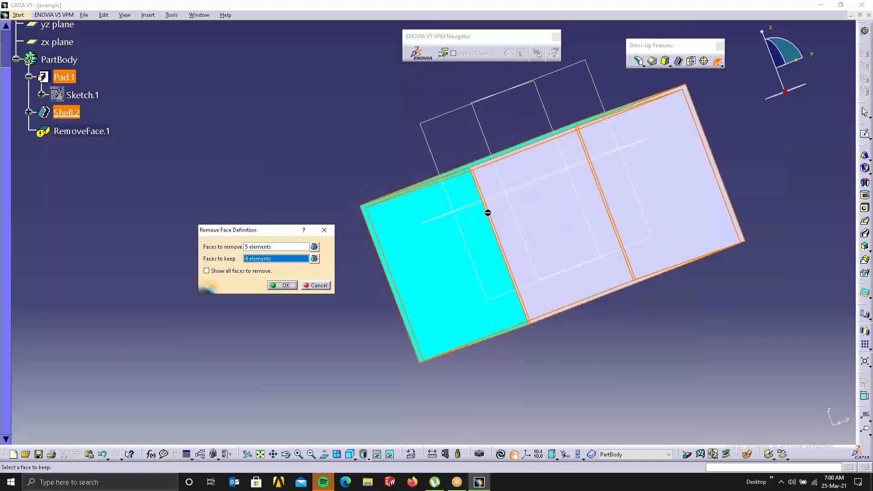
{"action": "middle_click_drag", "start_coordinate": [487, 211], "coordinate": [551, 178]}
{"action": "left_click", "coordinate": [532, 195]}
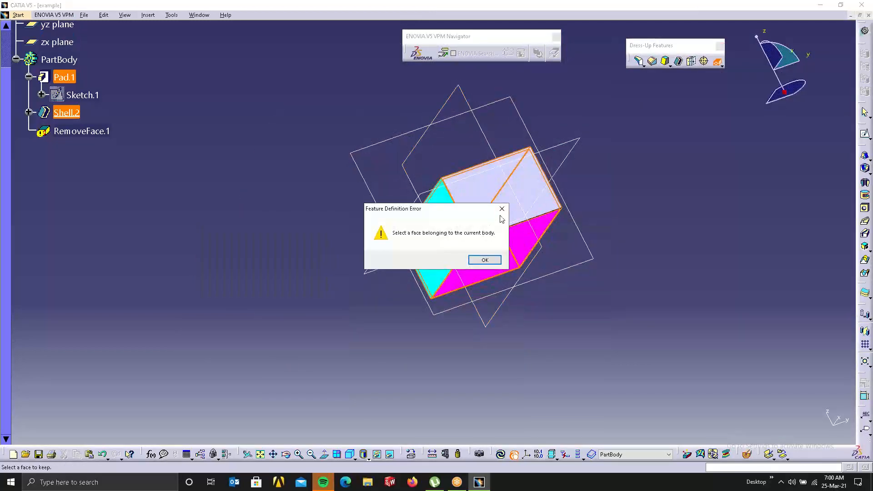
{"action": "left_click", "coordinate": [492, 262]}
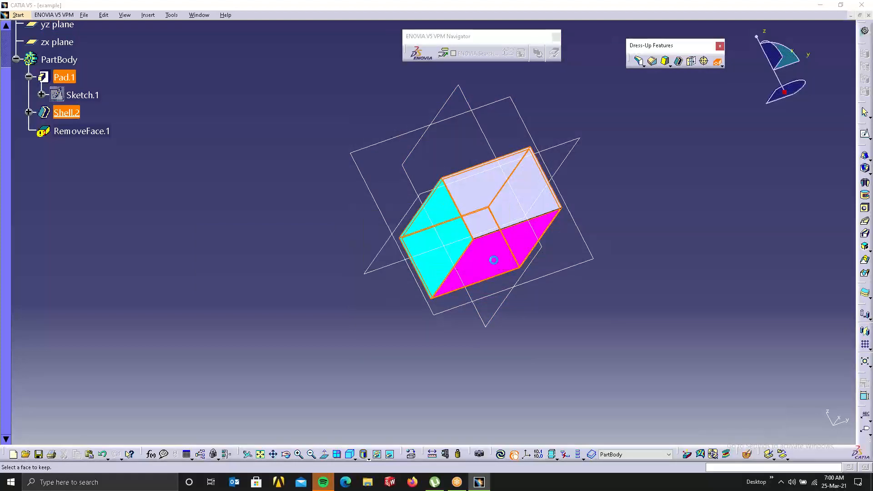
{"action": "left_click", "coordinate": [488, 197]}
{"action": "mouse_move", "coordinate": [390, 212]}
{"action": "middle_mouse_down"}
{"action": "mouse_move", "coordinate": [516, 236]}
{"action": "mouse_move", "coordinate": [542, 321]}
{"action": "mouse_move", "coordinate": [505, 156]}
{"action": "mouse_move", "coordinate": [452, 189]}
{"action": "mouse_move", "coordinate": [384, 210]}
{"action": "middle_mouse_up"}
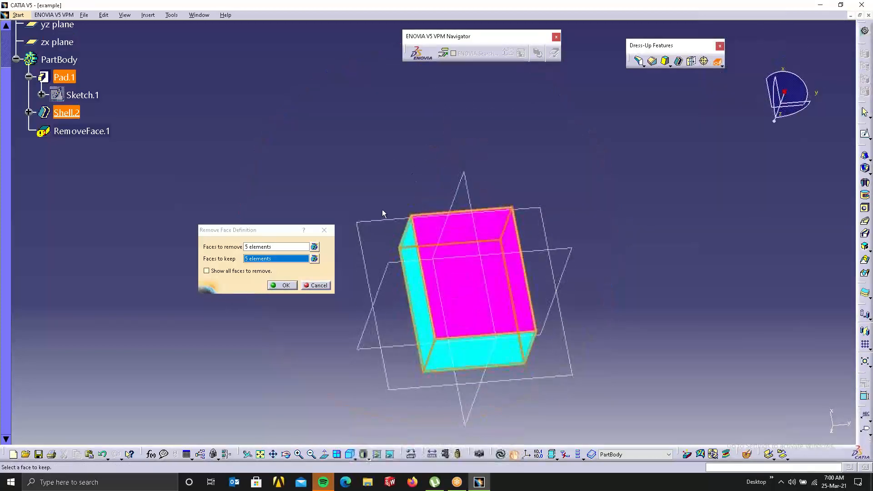
{"action": "left_click", "coordinate": [227, 271]}
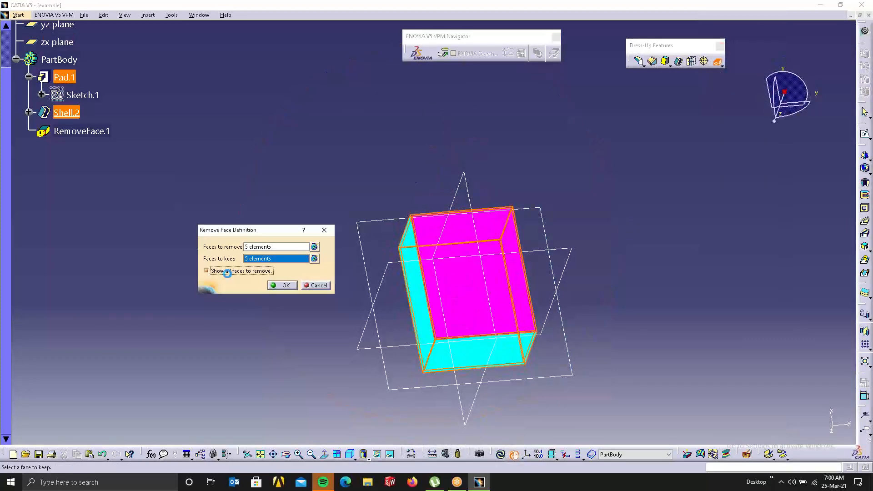
{"action": "left_click", "coordinate": [282, 285]}
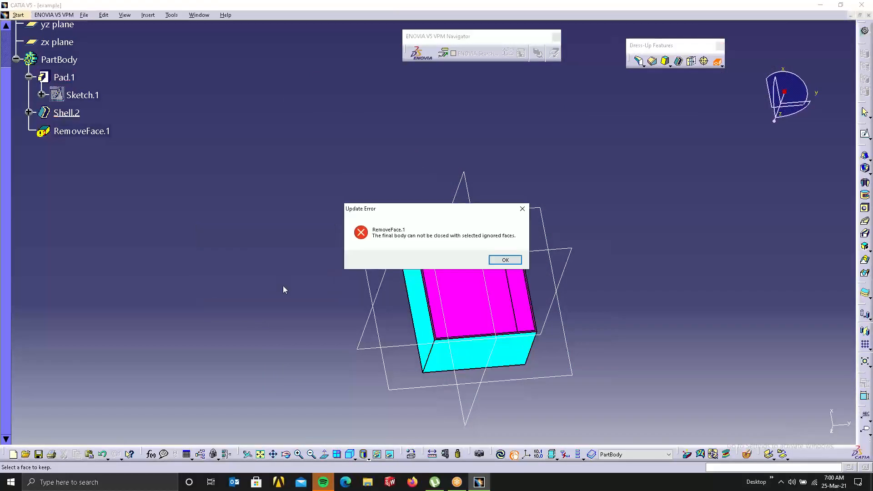
{"action": "left_click", "coordinate": [503, 259]}
{"action": "left_click", "coordinate": [324, 231]}
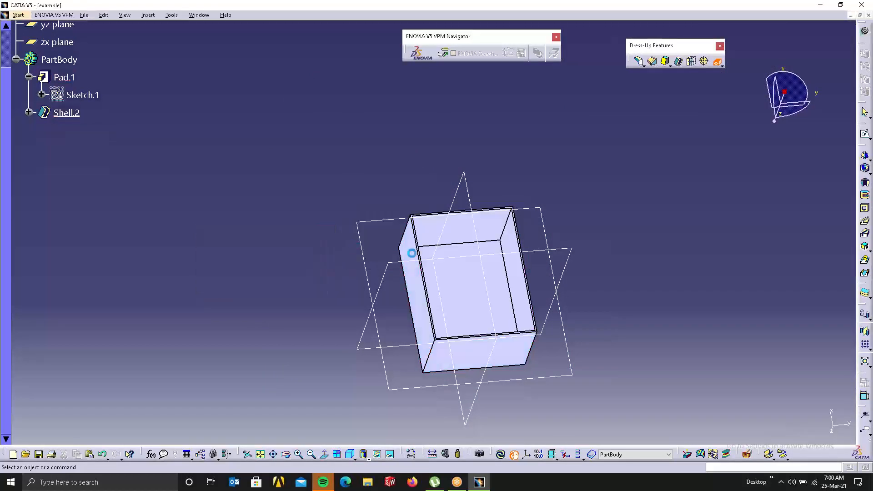
Try to remove only the box's inner floor face with a new Remove Face feature, showing all faces to remove.
{"action": "left_click", "coordinate": [717, 61]}
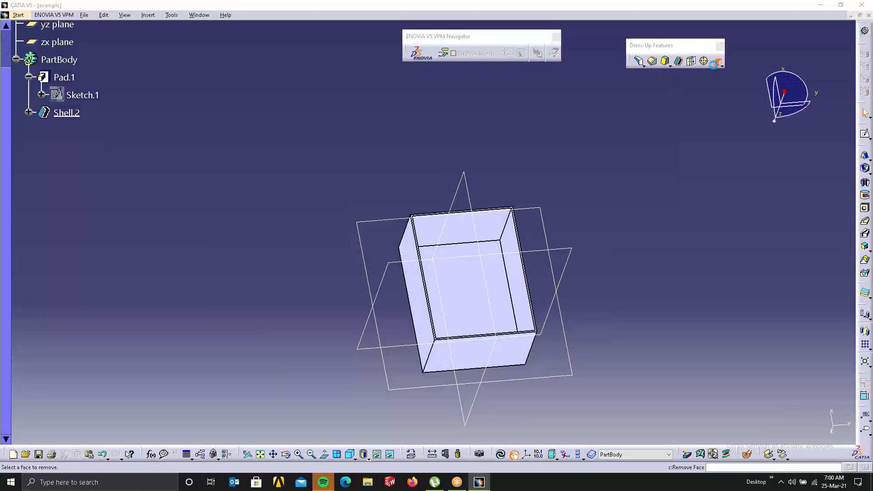
{"action": "left_click", "coordinate": [489, 271]}
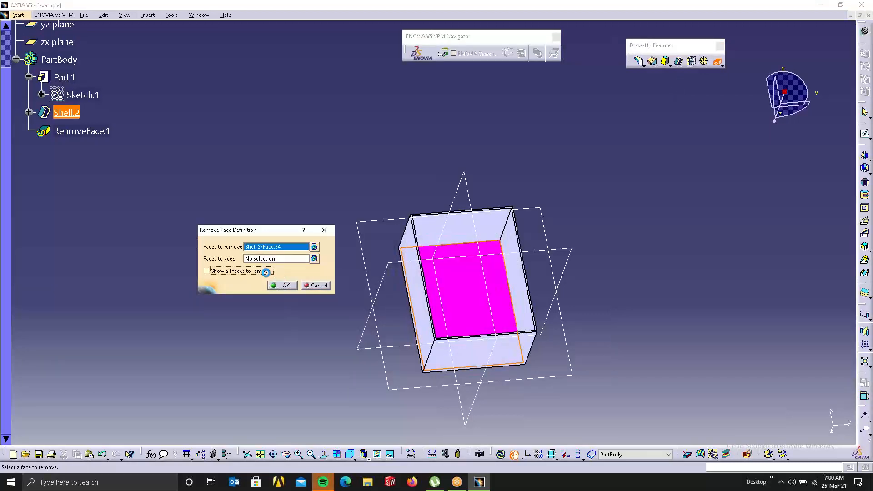
{"action": "left_click", "coordinate": [283, 286]}
{"action": "left_click", "coordinate": [503, 259]}
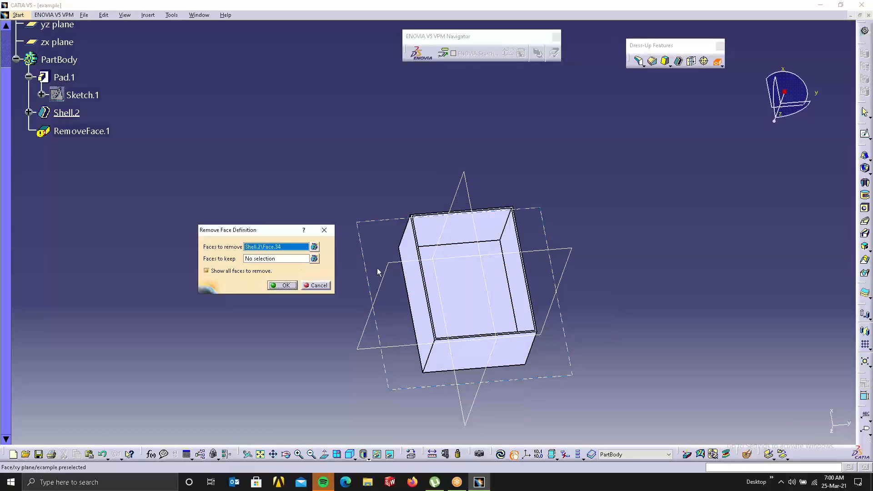
Add the outer bottom face to the faces to remove and try to apply the face removal.
{"action": "middle_click_drag", "start_coordinate": [378, 272], "coordinate": [550, 234]}
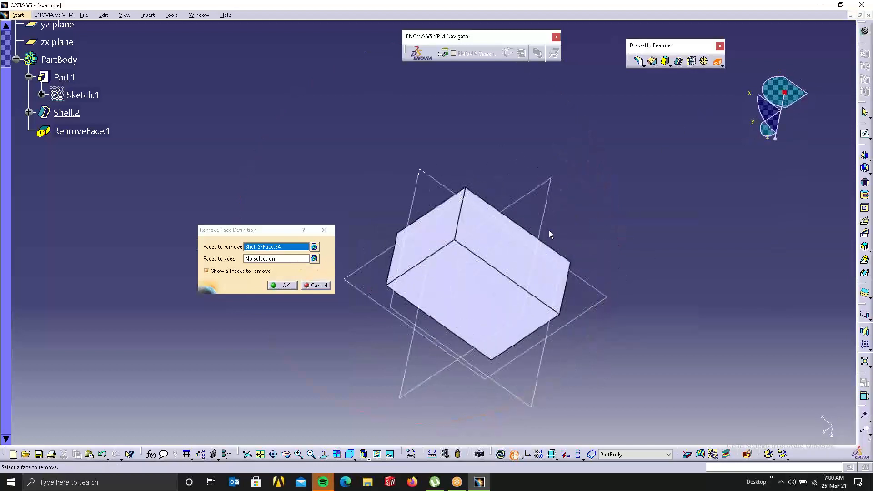
{"action": "left_click", "coordinate": [441, 293]}
{"action": "left_click", "coordinate": [282, 286]}
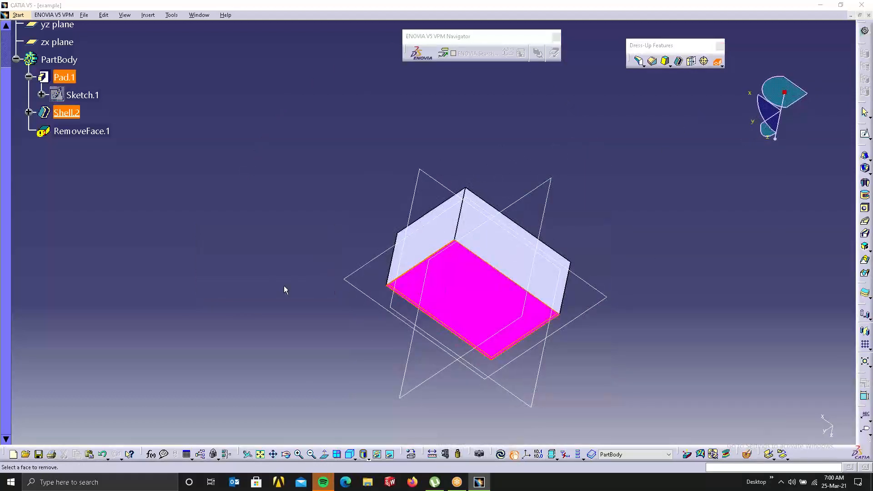
{"action": "left_click", "coordinate": [505, 260]}
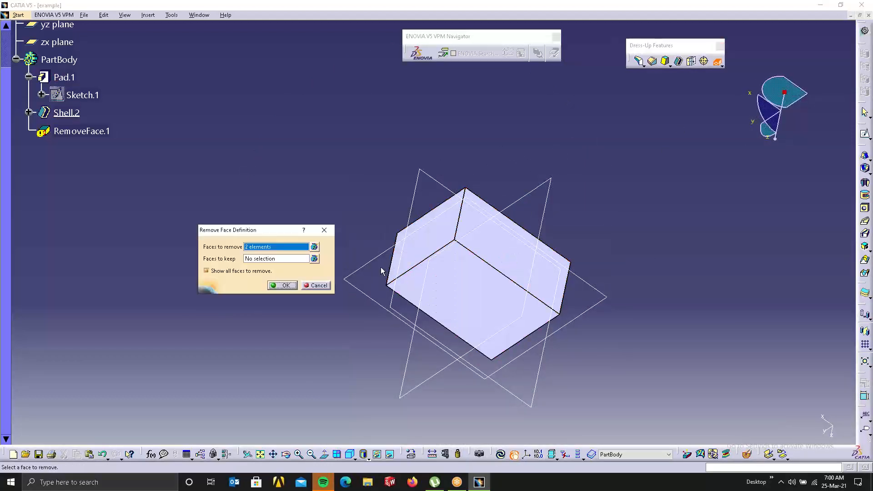
Clear the faces to remove, reselect the inner floor face with one outer side face to keep, and try to apply the removal.
{"action": "right_click", "coordinate": [273, 249]}
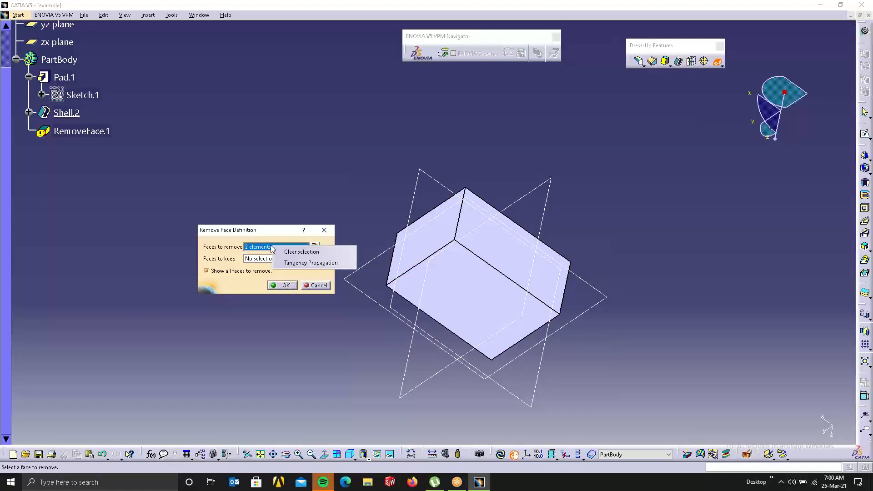
{"action": "left_click", "coordinate": [301, 250]}
{"action": "middle_click_drag", "start_coordinate": [501, 248], "coordinate": [366, 364]}
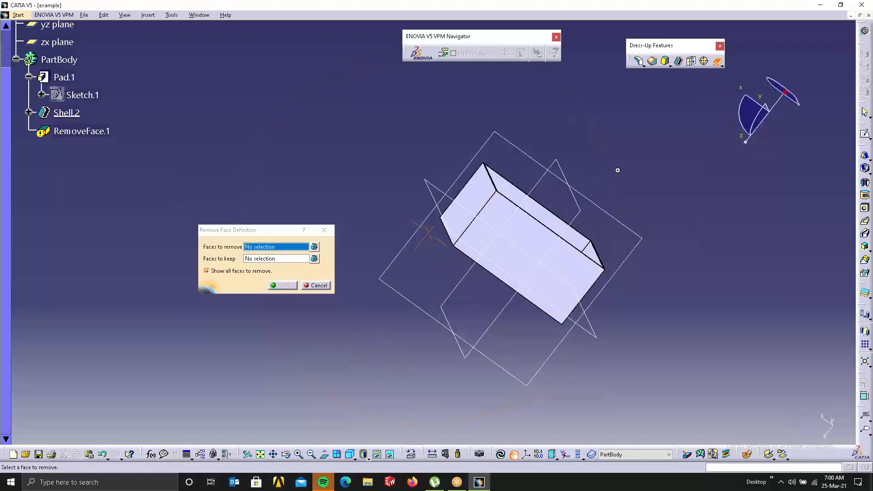
{"action": "middle_click_drag", "start_coordinate": [617, 170], "coordinate": [478, 296]}
{"action": "left_click", "coordinate": [509, 260]}
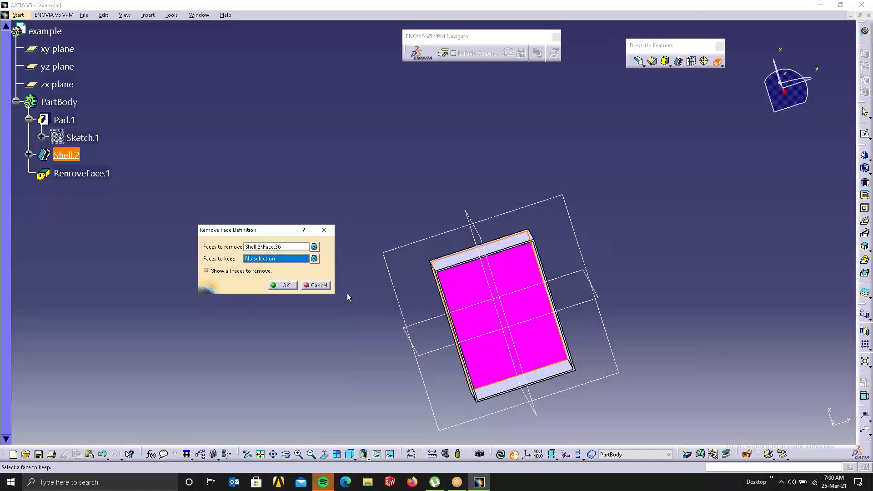
{"action": "middle_click_drag", "start_coordinate": [484, 200], "coordinate": [301, 331]}
{"action": "left_click", "coordinate": [371, 180]}
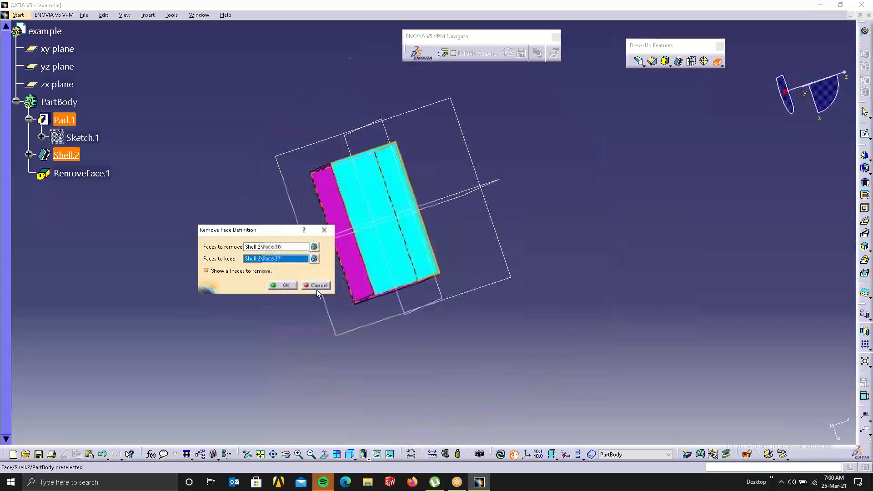
{"action": "left_click", "coordinate": [286, 285]}
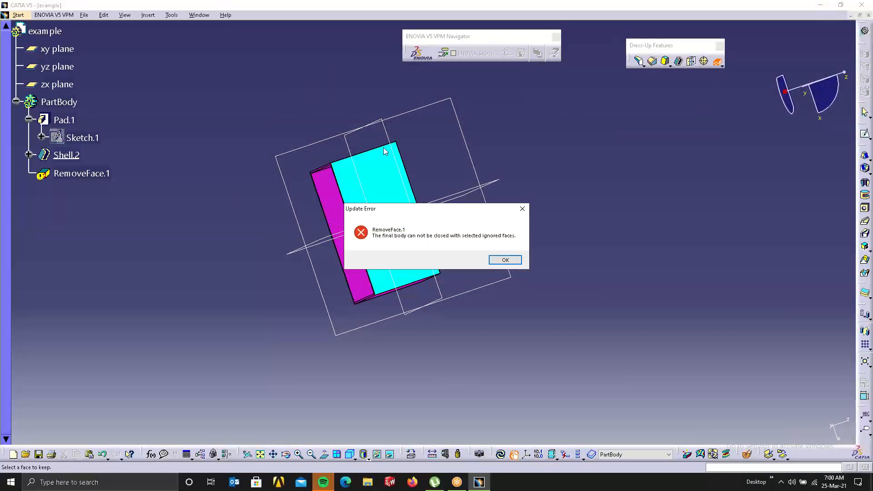
{"action": "left_click", "coordinate": [505, 260]}
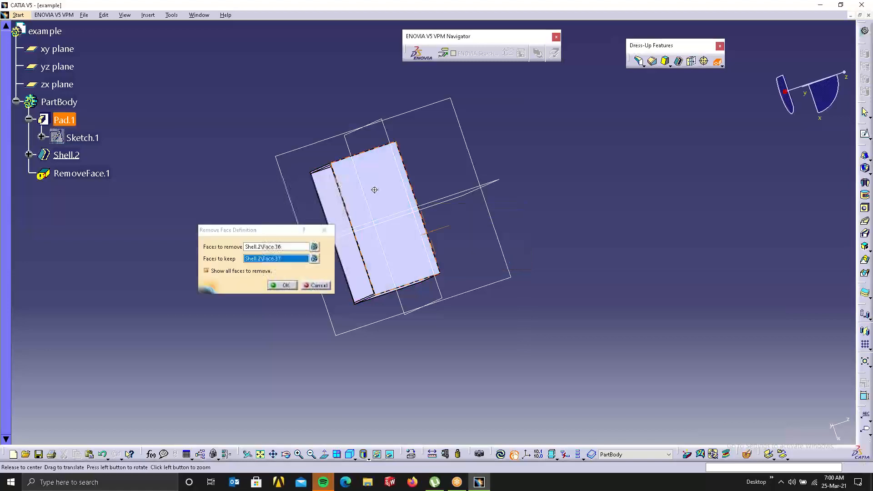
Clear the face to remove and select the box's inner floor face again, keeping the outer side face selected to keep.
{"action": "middle_click_drag", "start_coordinate": [407, 196], "coordinate": [431, 245]}
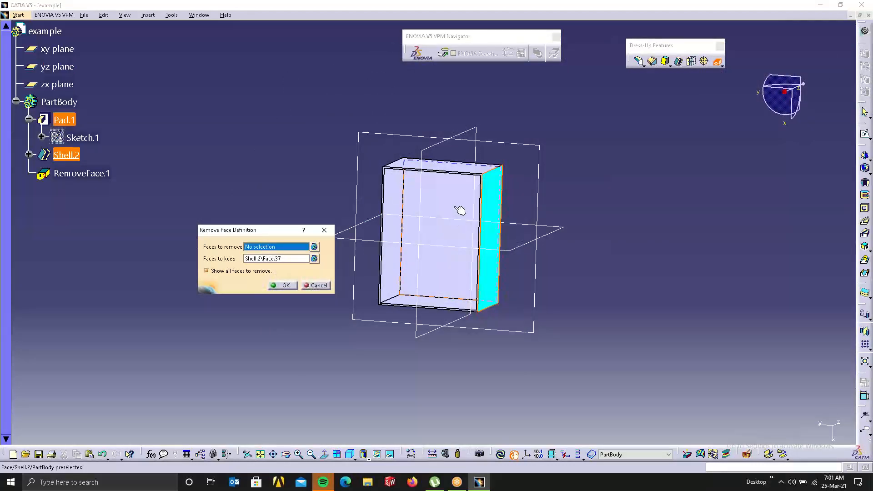
{"action": "middle_click_drag", "start_coordinate": [460, 211], "coordinate": [543, 208]}
{"action": "left_click", "coordinate": [441, 282]}
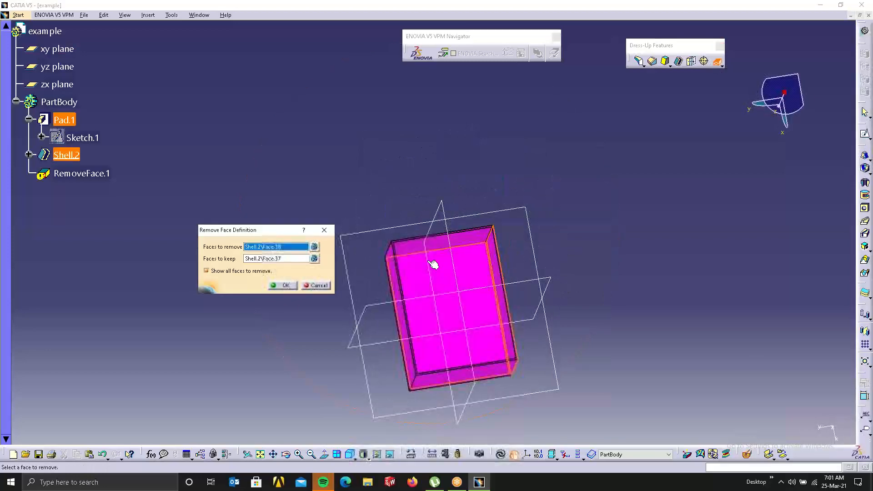
{"action": "middle_click_drag", "start_coordinate": [449, 280], "coordinate": [280, 272]}
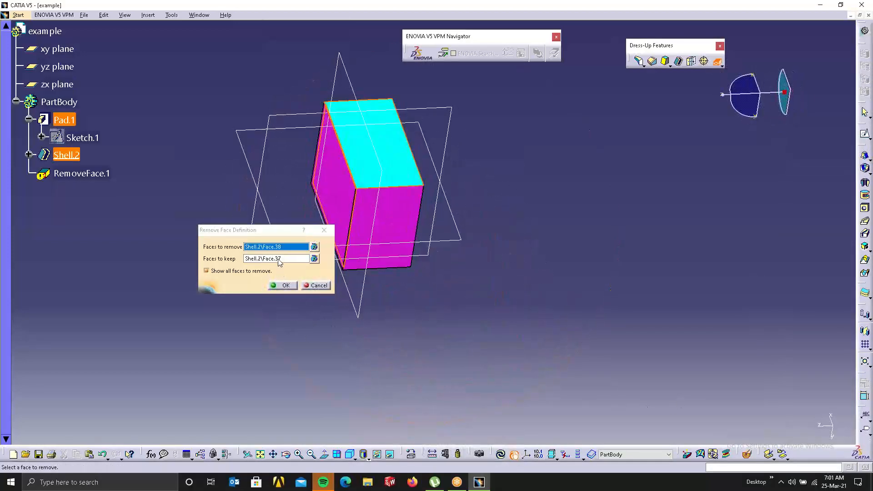
Add three more outer faces to the faces to keep, try to apply the face removal, and abandon the feature.
{"action": "left_click", "coordinate": [279, 259]}
{"action": "left_click", "coordinate": [386, 229]}
{"action": "middle_click_drag", "start_coordinate": [386, 230], "coordinate": [587, 240]}
{"action": "left_click", "coordinate": [472, 155]}
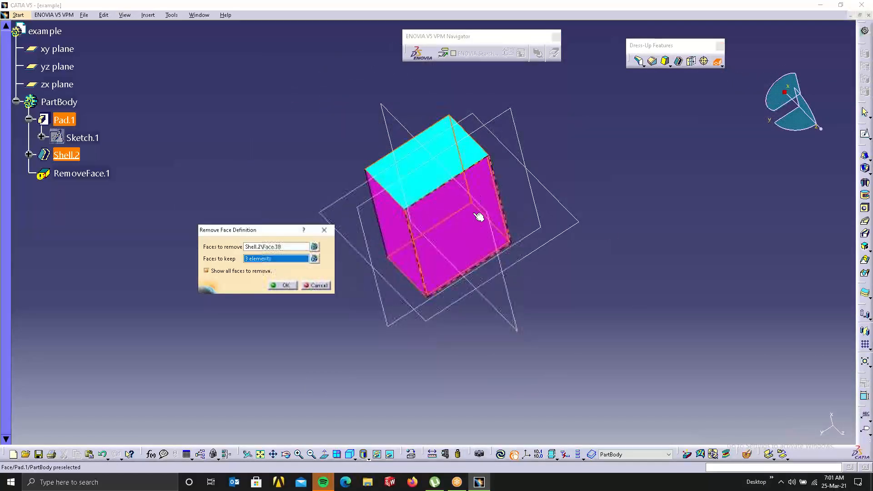
{"action": "left_click", "coordinate": [477, 196]}
{"action": "left_click", "coordinate": [295, 286]}
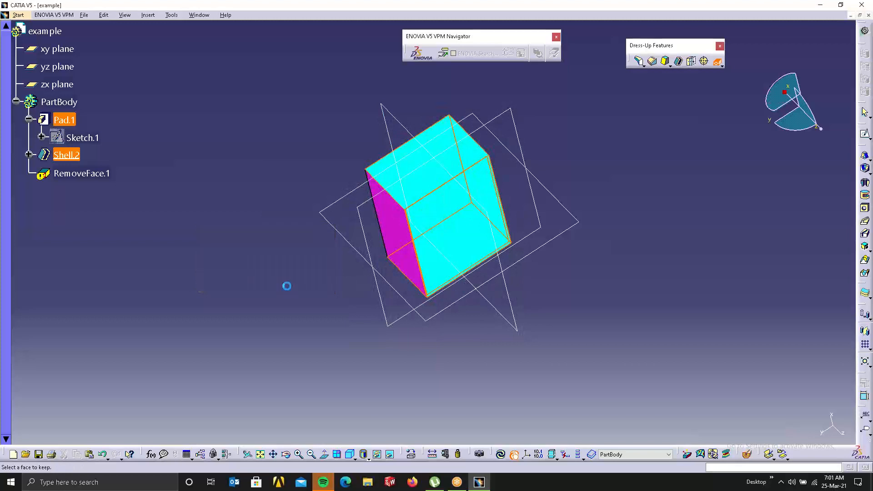
{"action": "left_click", "coordinate": [502, 259]}
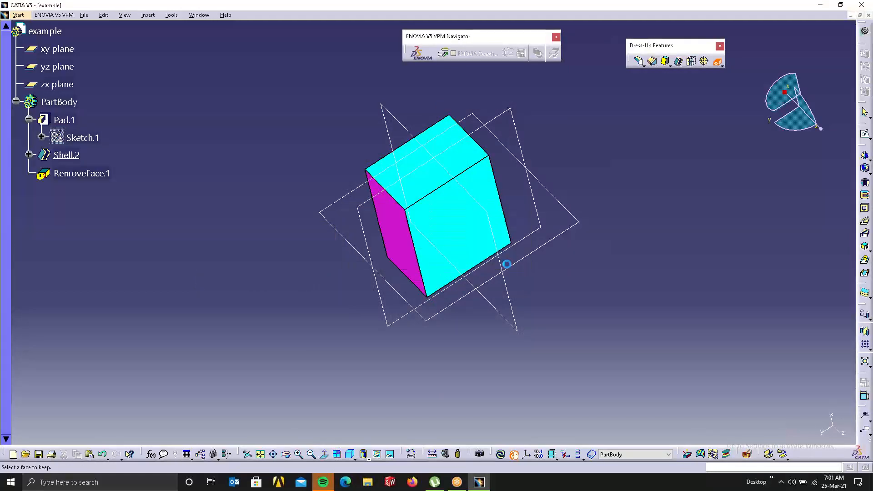
{"action": "left_click", "coordinate": [319, 287]}
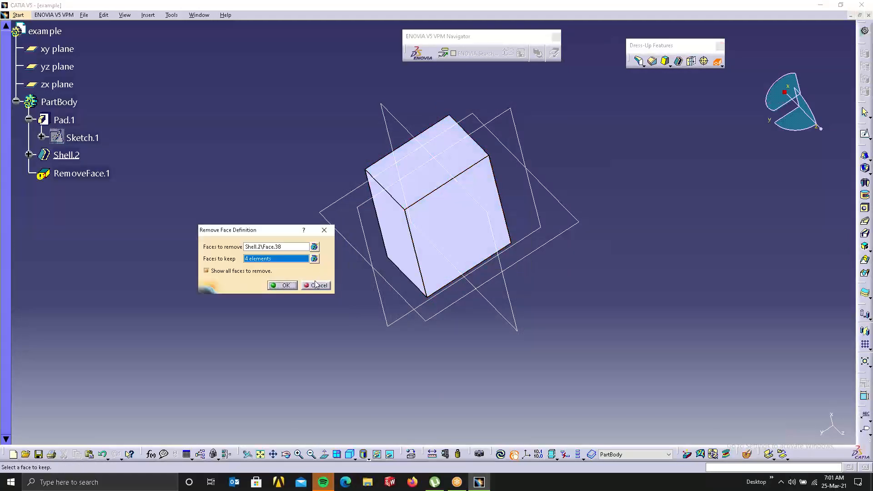
{"action": "left_click", "coordinate": [311, 284]}
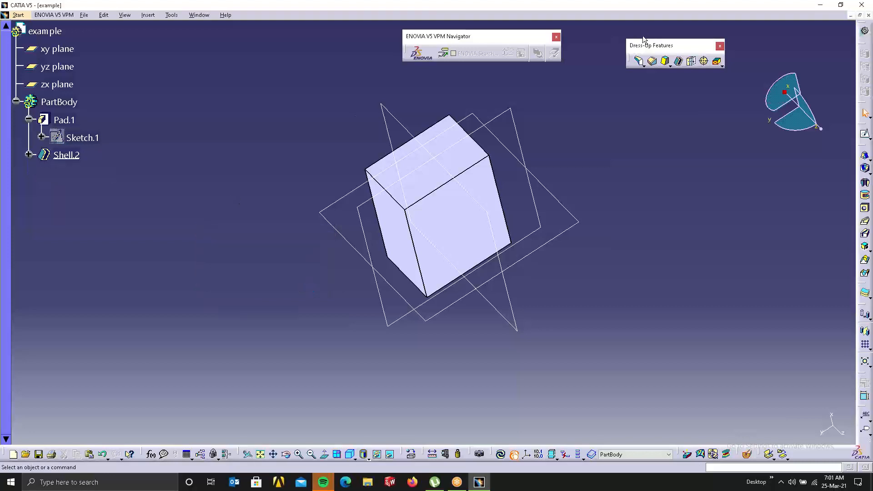
Start a new Remove Face feature and select the box's inner floor and four inner side faces as the faces to remove.
{"action": "middle_click_drag", "start_coordinate": [424, 126], "coordinate": [500, 148]}
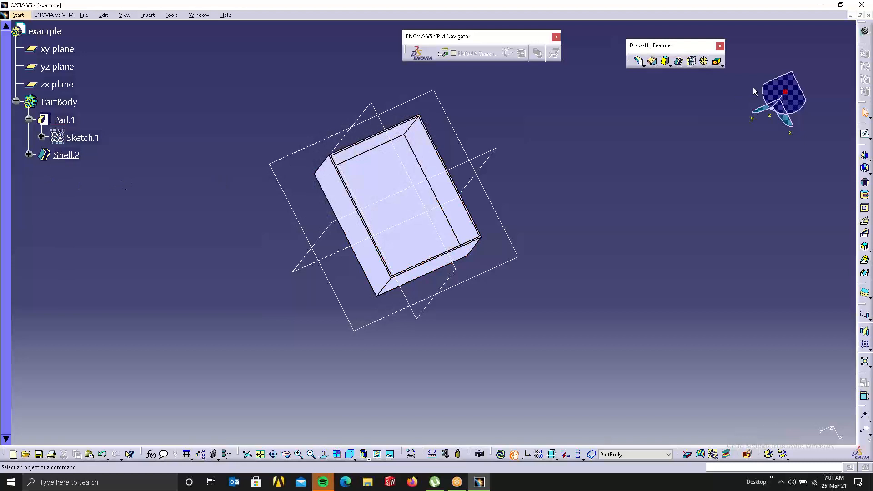
{"action": "left_click", "coordinate": [426, 160]}
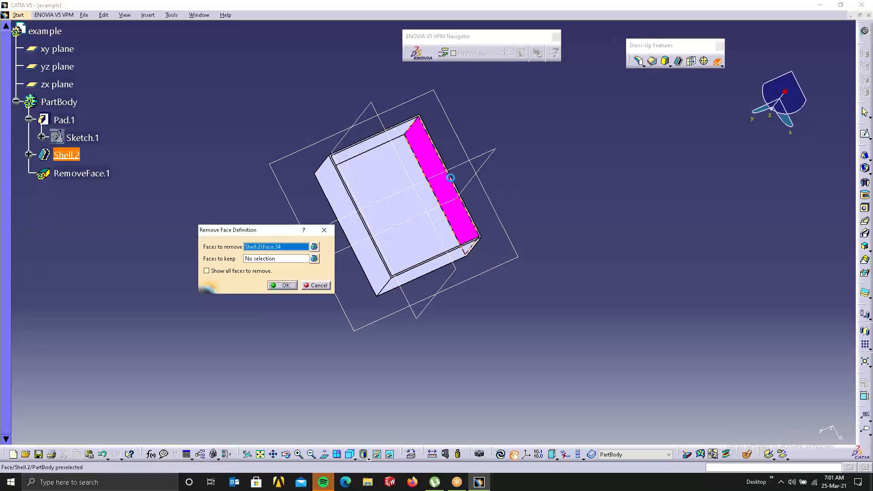
{"action": "left_click", "coordinate": [411, 164]}
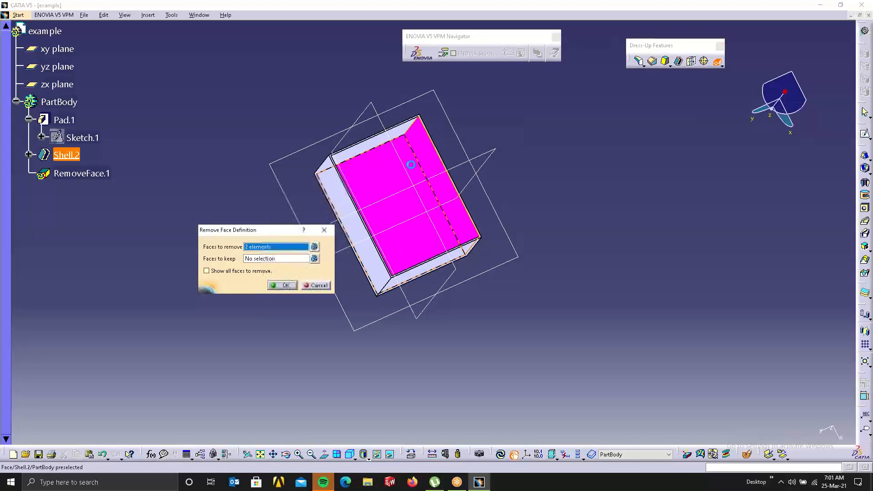
{"action": "left_click", "coordinate": [371, 141]}
{"action": "middle_click_drag", "start_coordinate": [493, 245], "coordinate": [223, 175]}
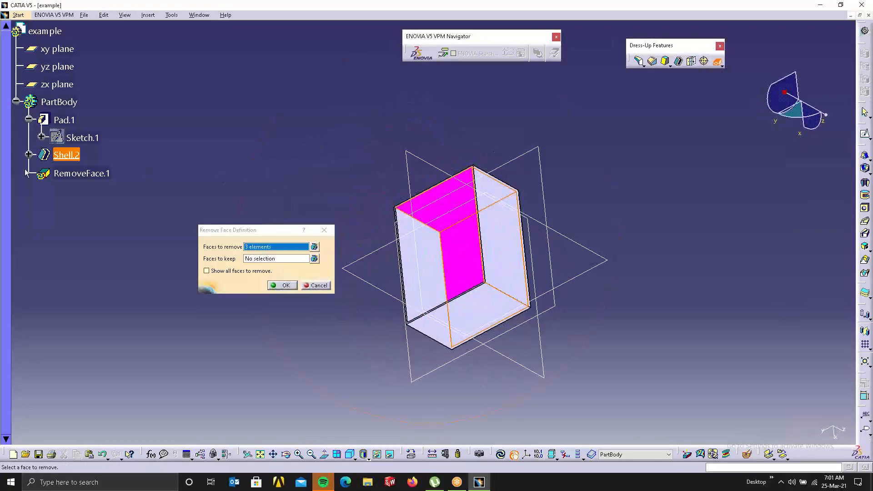
{"action": "left_click", "coordinate": [417, 241]}
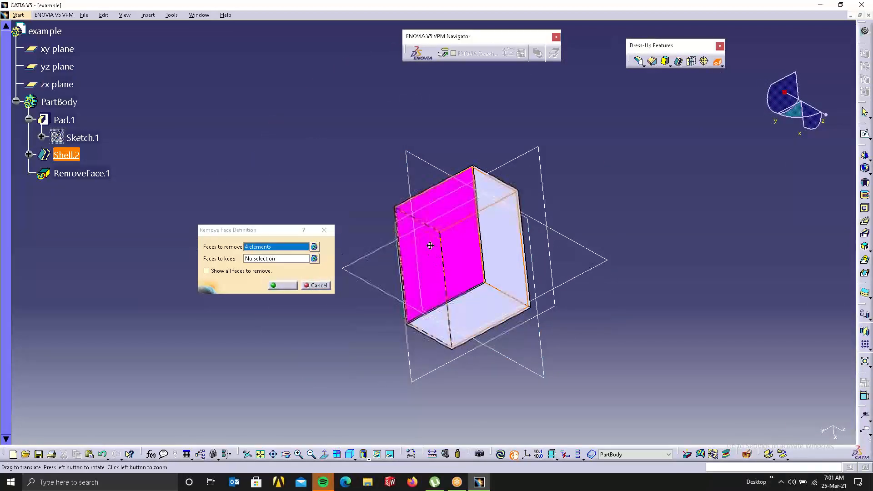
{"action": "middle_click_drag", "start_coordinate": [417, 241], "coordinate": [479, 281]}
{"action": "left_click", "coordinate": [457, 223]}
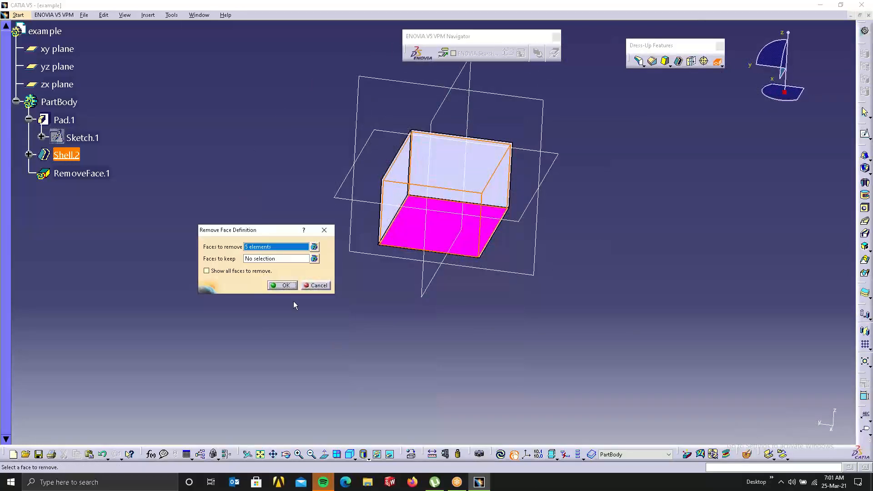
Select the box's five outer faces as the faces to keep, with all faces to remove shown.
{"action": "left_click", "coordinate": [276, 260]}
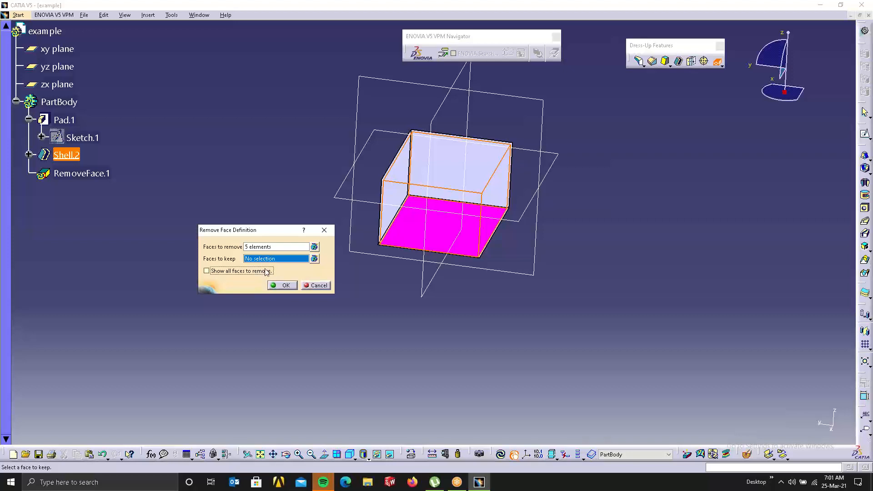
{"action": "left_click", "coordinate": [449, 157]}
{"action": "scroll", "coordinate": [449, 157], "scroll_direction": "down", "scroll_amount": 1}
{"action": "middle_click_drag", "start_coordinate": [449, 158], "coordinate": [705, 373]}
{"action": "left_click", "coordinate": [463, 220]}
{"action": "left_click", "coordinate": [472, 190]}
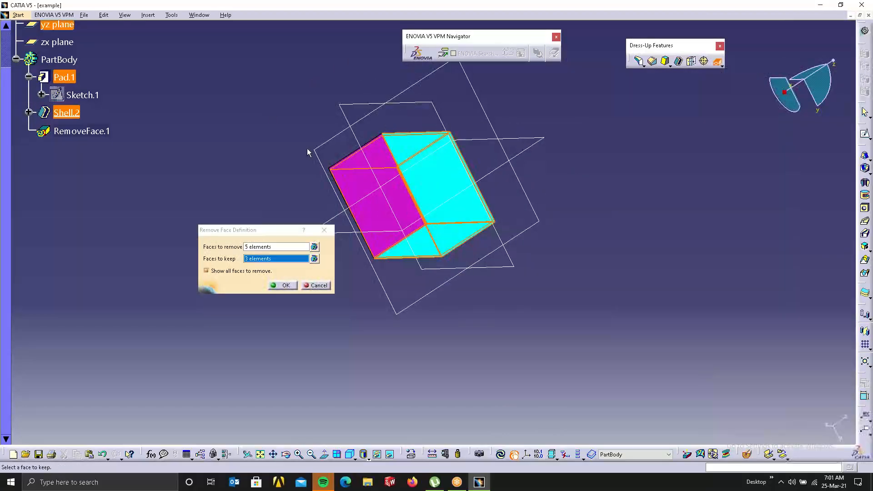
{"action": "left_click", "coordinate": [395, 181]}
{"action": "middle_click_drag", "start_coordinate": [396, 181], "coordinate": [462, 279]}
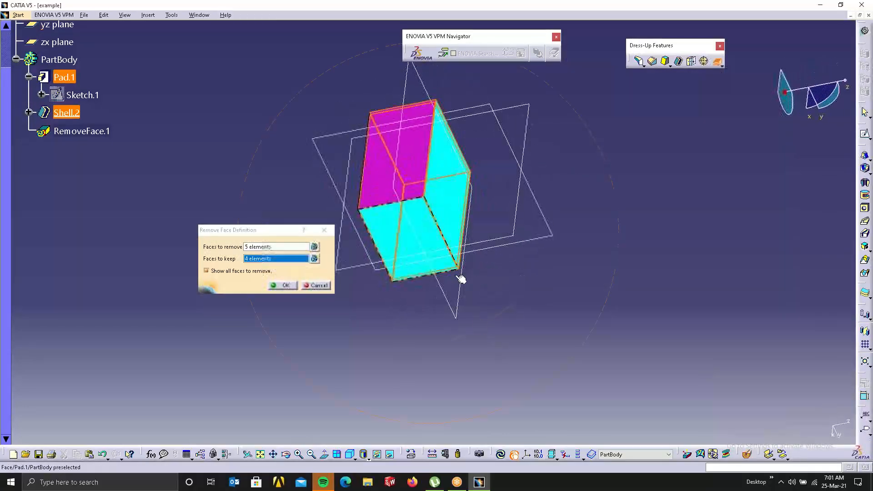
{"action": "left_click", "coordinate": [390, 139]}
{"action": "middle_click_drag", "start_coordinate": [409, 232], "coordinate": [748, 248]}
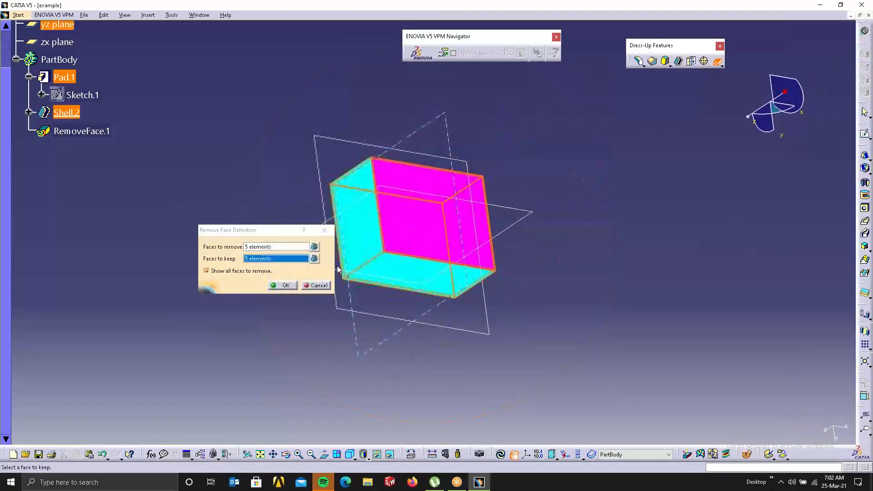
Try to apply the removal of the five inner faces and cancel the Remove Face feature.
{"action": "left_click", "coordinate": [281, 287]}
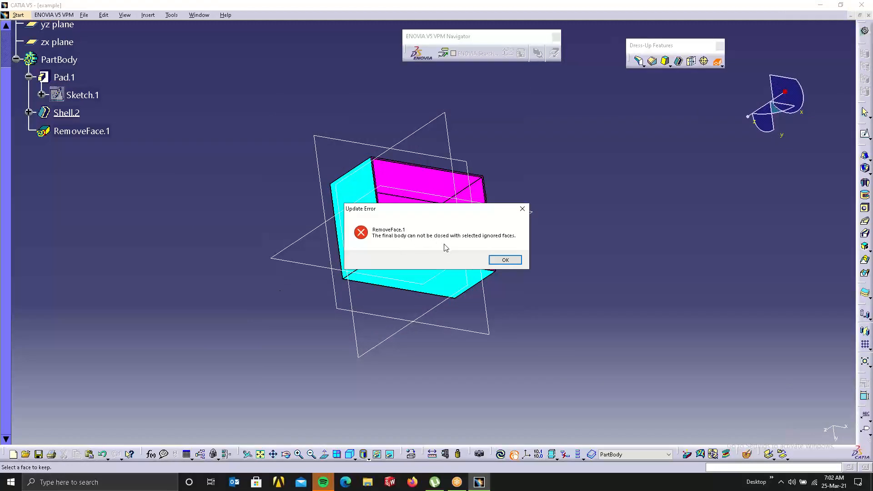
{"action": "left_click", "coordinate": [502, 259]}
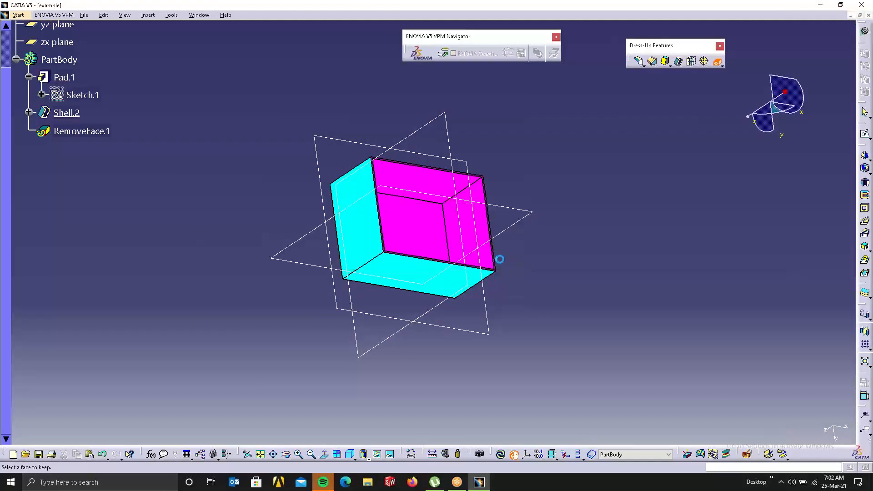
{"action": "middle_click_drag", "start_coordinate": [440, 215], "coordinate": [436, 268]}
{"action": "left_click", "coordinate": [317, 285]}
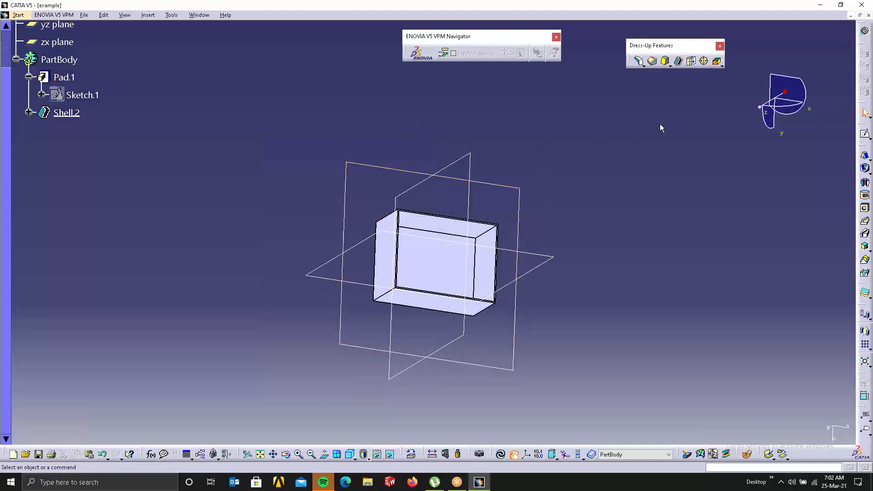
Thicken one long outer side face of the shelled box by about 51 mm with the Thickness feature.
{"action": "left_click", "coordinate": [691, 63]}
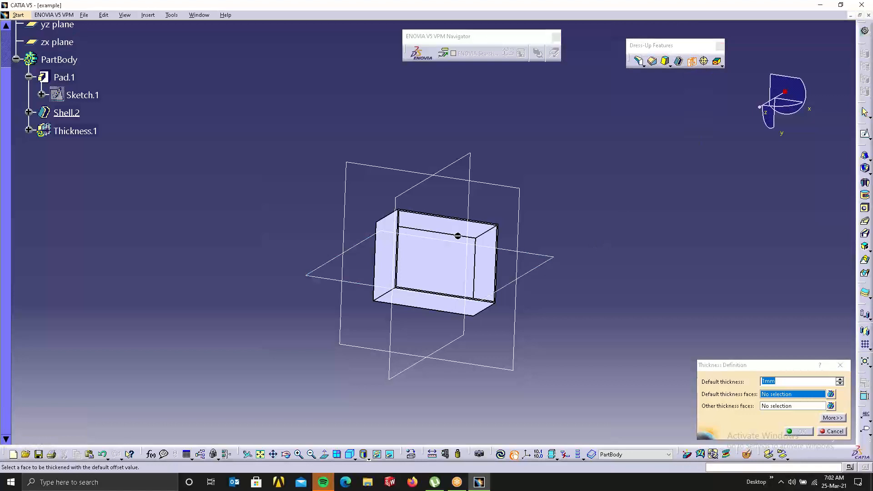
{"action": "middle_click_drag", "start_coordinate": [458, 236], "coordinate": [421, 230]}
{"action": "left_click", "coordinate": [397, 169]}
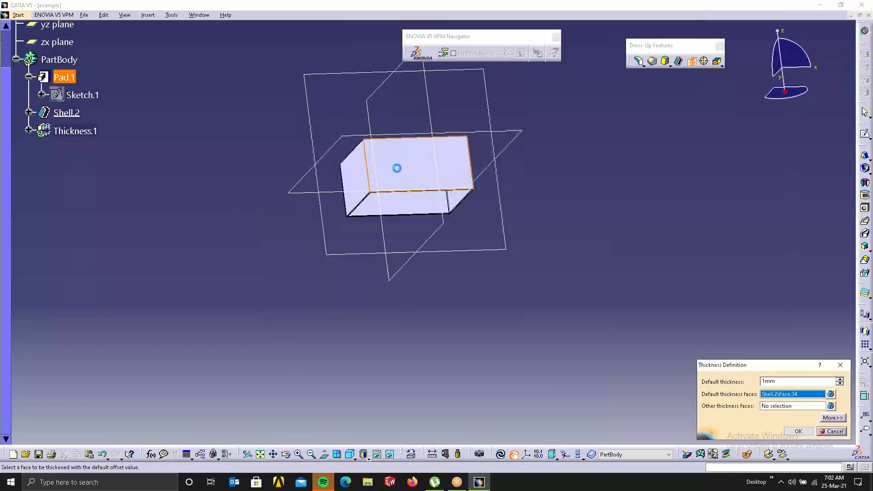
{"action": "middle_click_drag", "start_coordinate": [397, 169], "coordinate": [465, 138]}
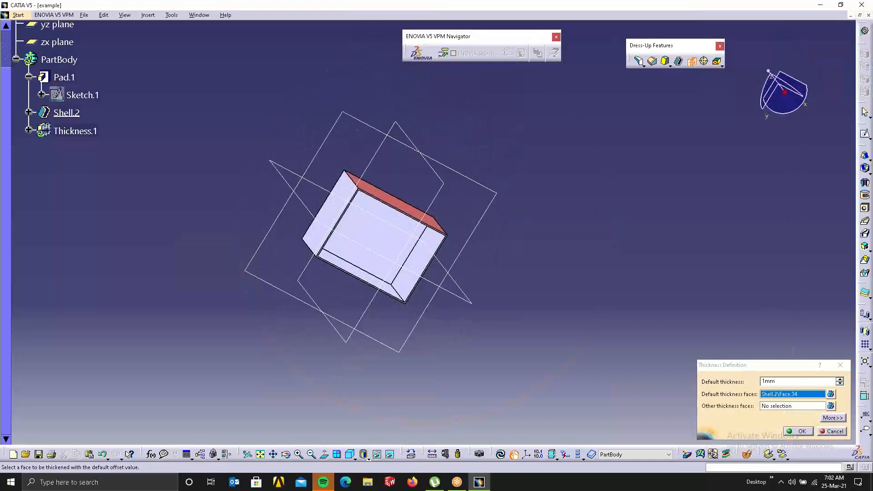
{"action": "left_click", "coordinate": [839, 379]}
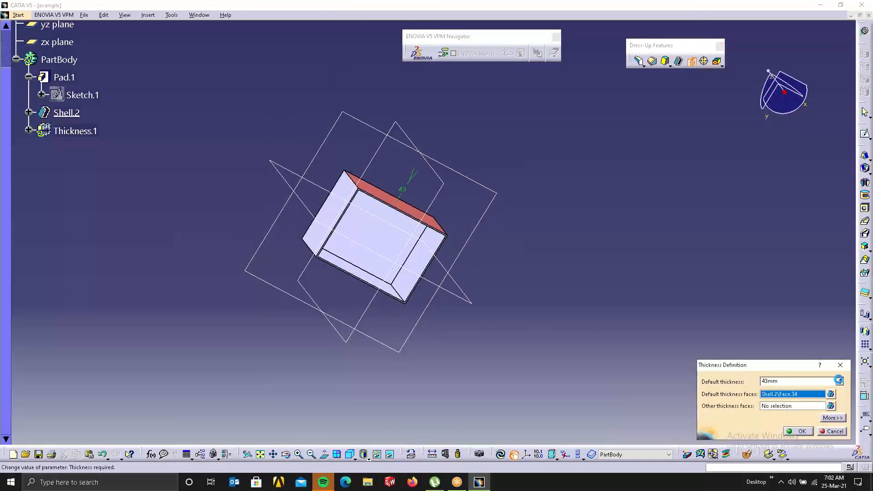
{"action": "left_click", "coordinate": [840, 380]}
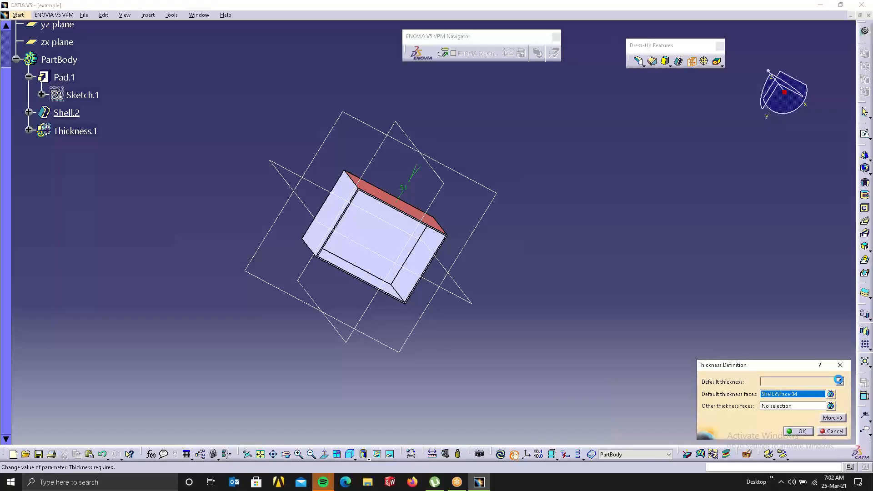
{"action": "left_click", "coordinate": [802, 431]}
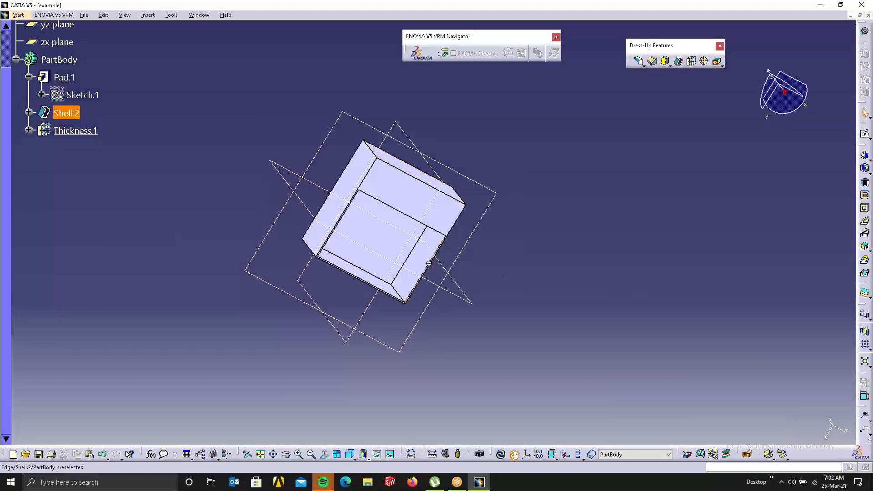
{"action": "middle_click_drag", "start_coordinate": [430, 267], "coordinate": [522, 210]}
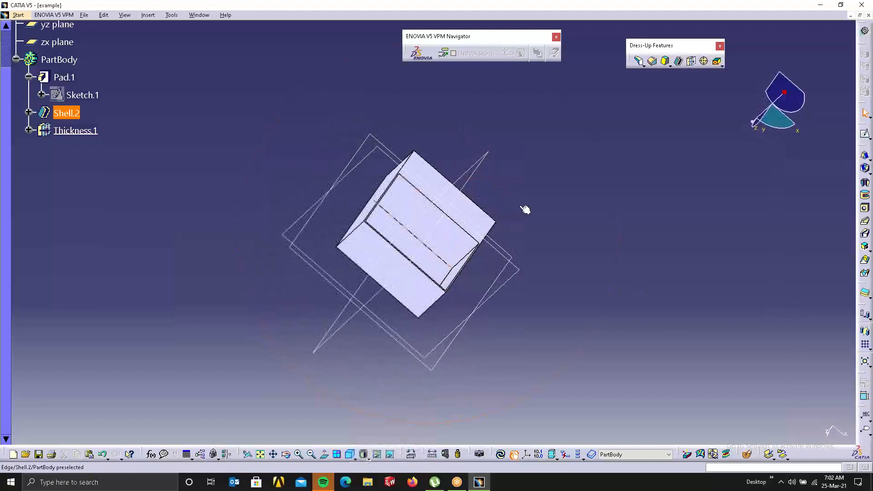
Thicken one short inner side face of the box's cavity by 15 mm with the Thickness feature.
{"action": "left_click", "coordinate": [691, 60]}
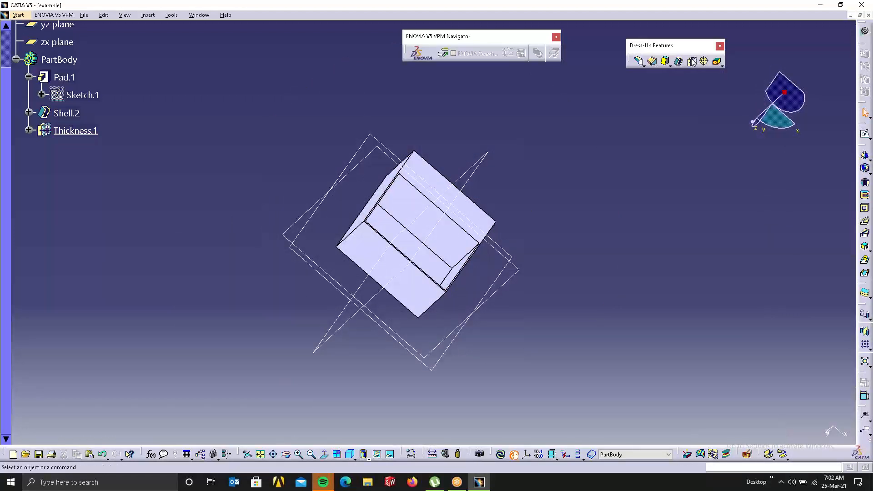
{"action": "middle_click_drag", "start_coordinate": [567, 232], "coordinate": [357, 391]}
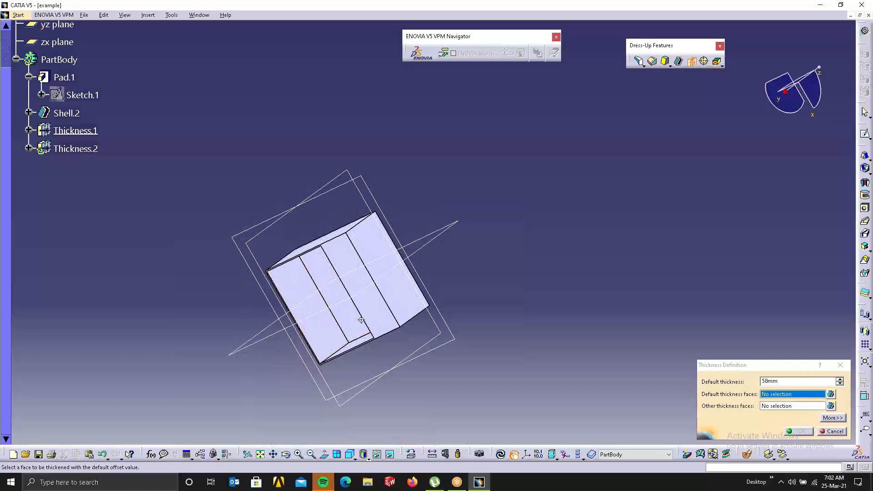
{"action": "middle_click_drag", "start_coordinate": [302, 290], "coordinate": [382, 230]}
{"action": "left_click", "coordinate": [387, 251]}
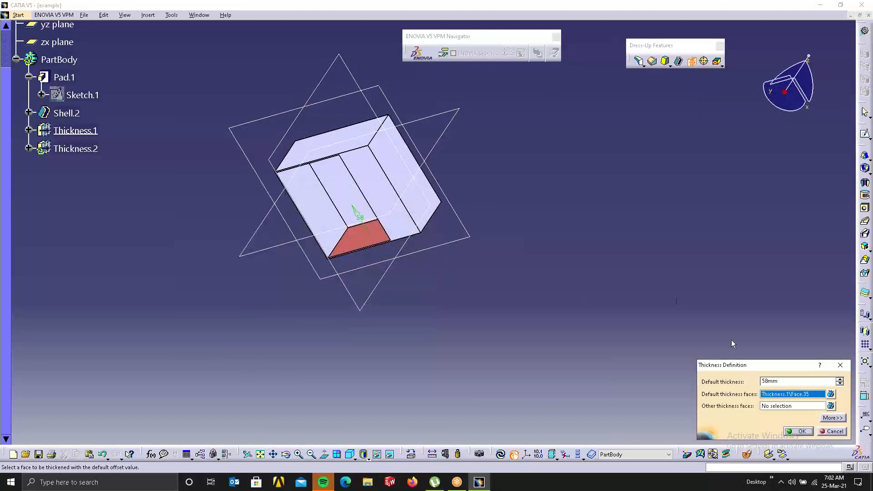
{"action": "left_click", "coordinate": [717, 366]}
{"action": "type", "text": "15"}
{"action": "left_click", "coordinate": [801, 431]}
Thicken the already thickened long outer side face of the box by another 15 mm.
{"action": "middle_click_drag", "start_coordinate": [499, 251], "coordinate": [585, 79]}
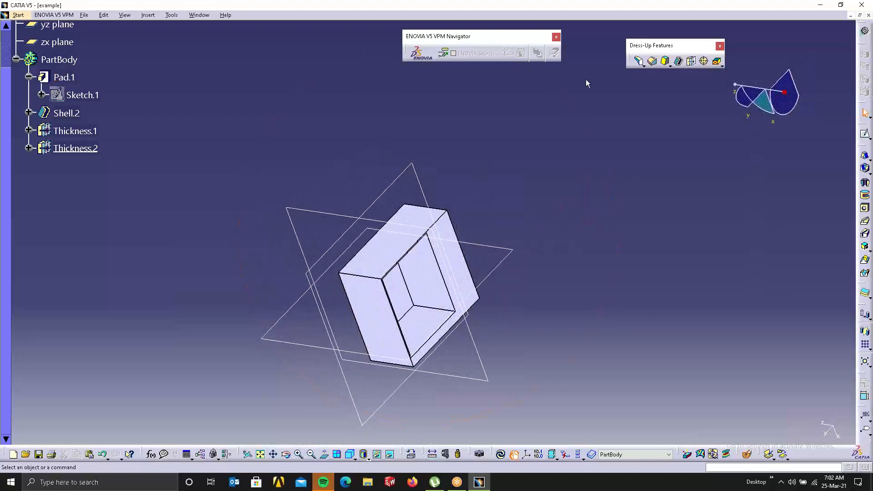
{"action": "middle_click_drag", "start_coordinate": [470, 323], "coordinate": [552, 228]}
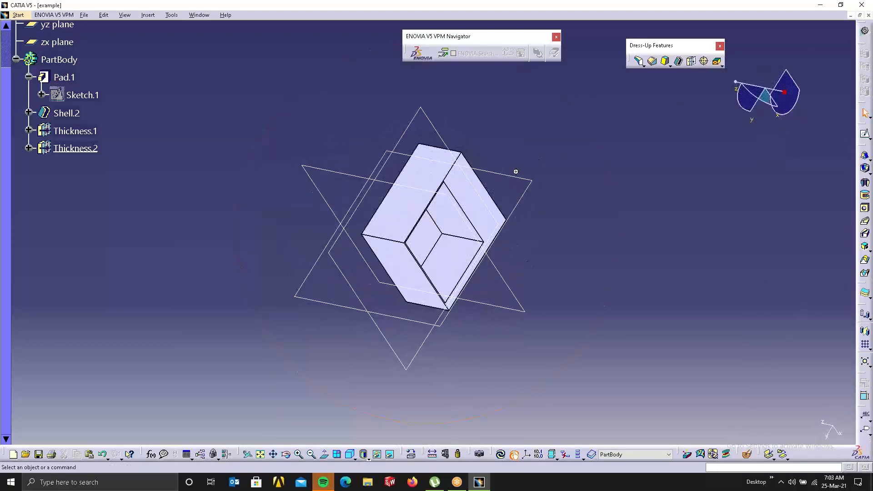
{"action": "middle_click_drag", "start_coordinate": [516, 171], "coordinate": [494, 211]}
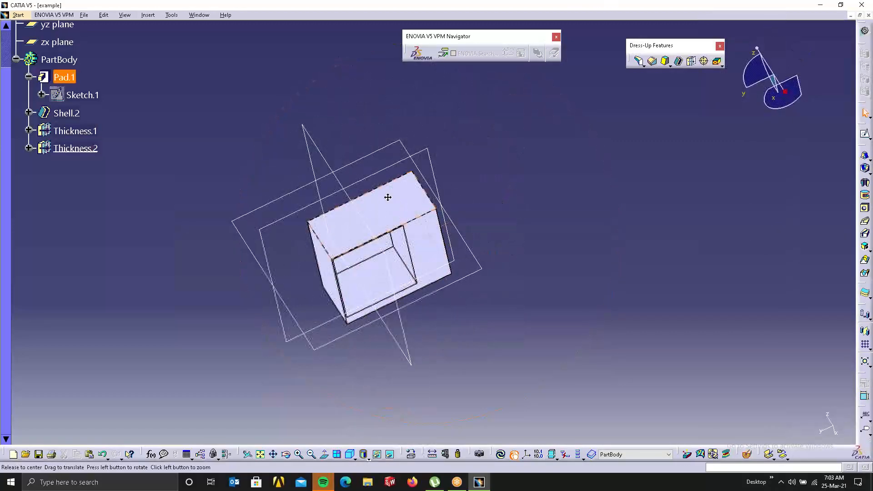
{"action": "middle_click_drag", "start_coordinate": [387, 194], "coordinate": [352, 391]}
{"action": "left_click", "coordinate": [691, 61]}
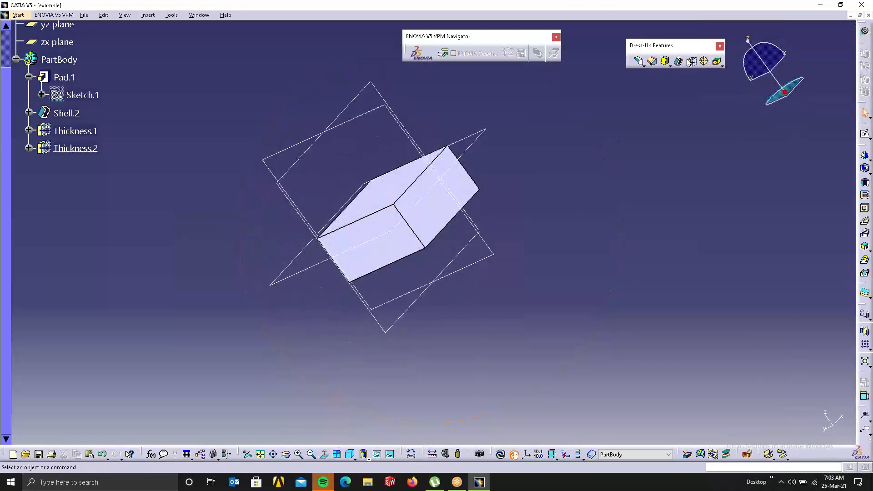
{"action": "left_click", "coordinate": [463, 191]}
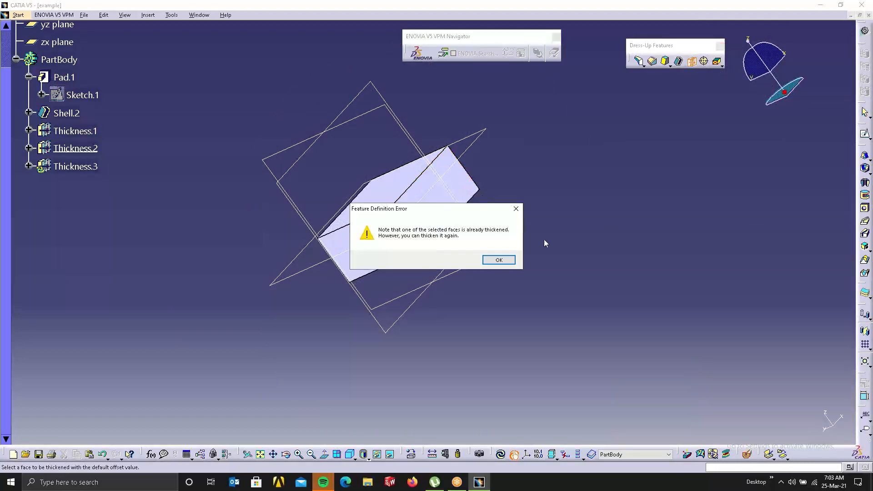
{"action": "left_click", "coordinate": [501, 261]}
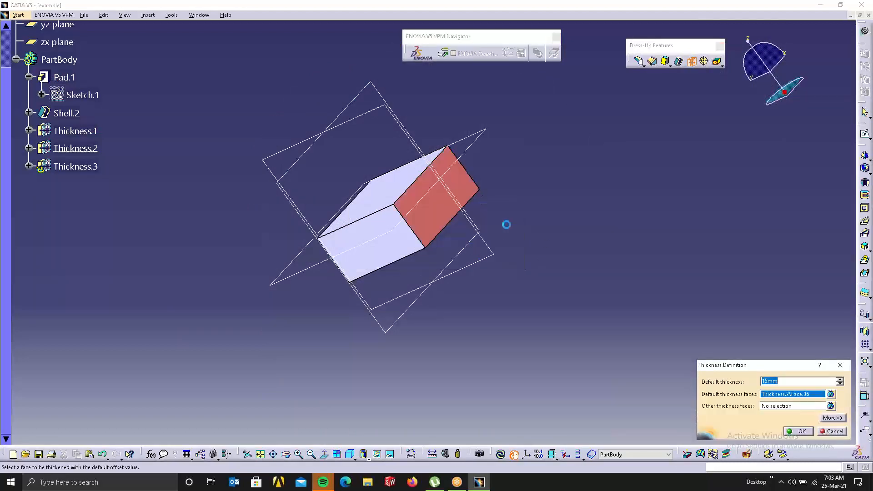
{"action": "middle_click_drag", "start_coordinate": [431, 223], "coordinate": [473, 91]}
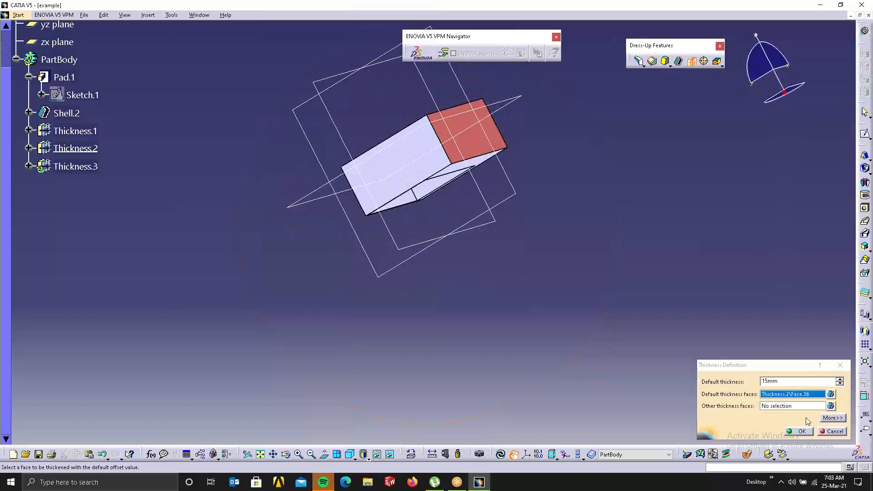
{"action": "left_click", "coordinate": [800, 431]}
{"action": "left_click", "coordinate": [516, 175]}
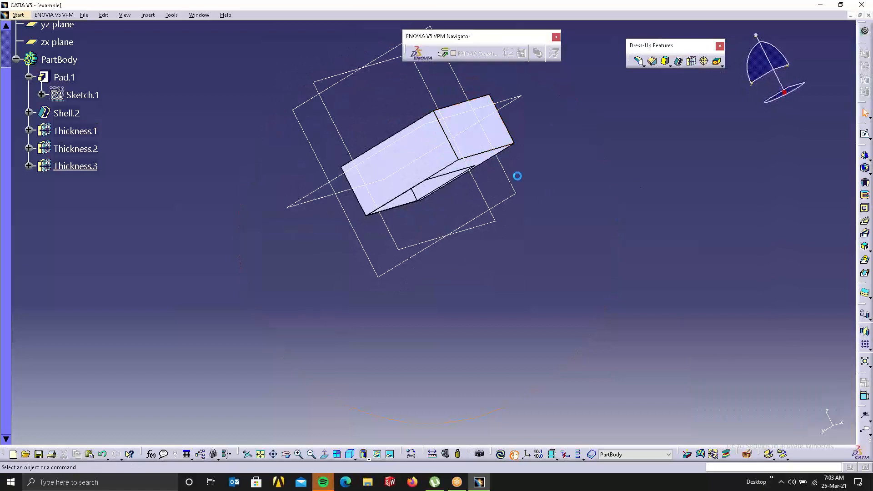
Start a sketch on the box's rim face and draw a circle about 15.6 mm in diameter on the thick wall.
{"action": "middle_click_drag", "start_coordinate": [516, 175], "coordinate": [467, 260]}
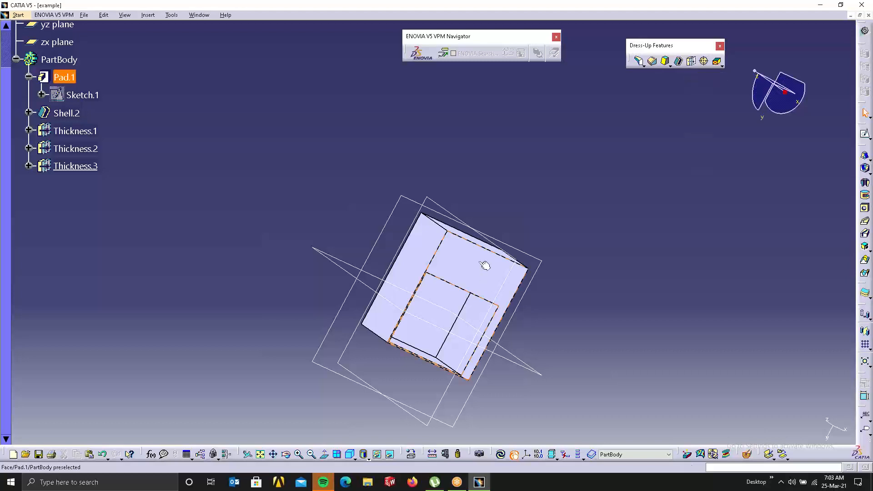
{"action": "middle_click_drag", "start_coordinate": [483, 263], "coordinate": [436, 221]}
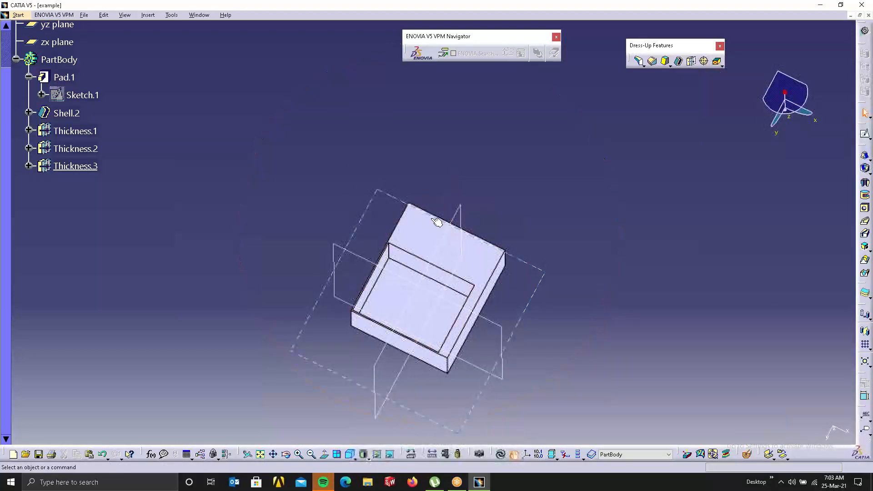
{"action": "left_click", "coordinate": [437, 220]}
{"action": "left_click", "coordinate": [863, 134]}
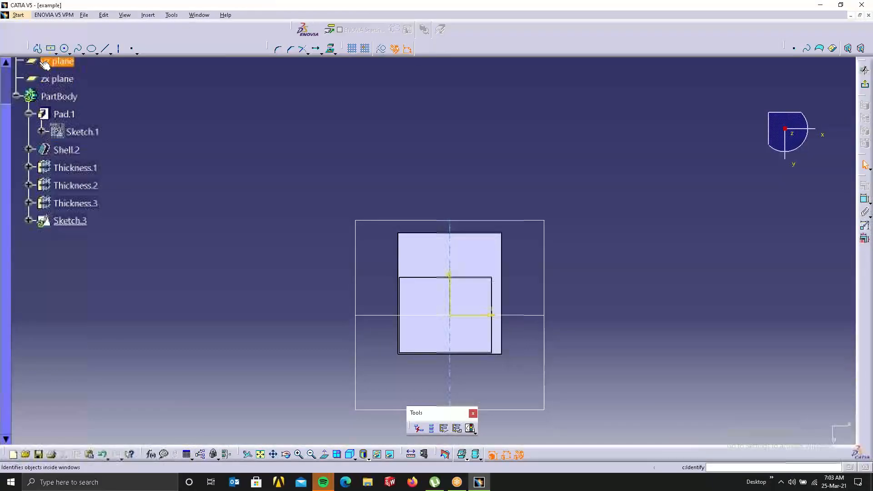
{"action": "left_click", "coordinate": [64, 48]}
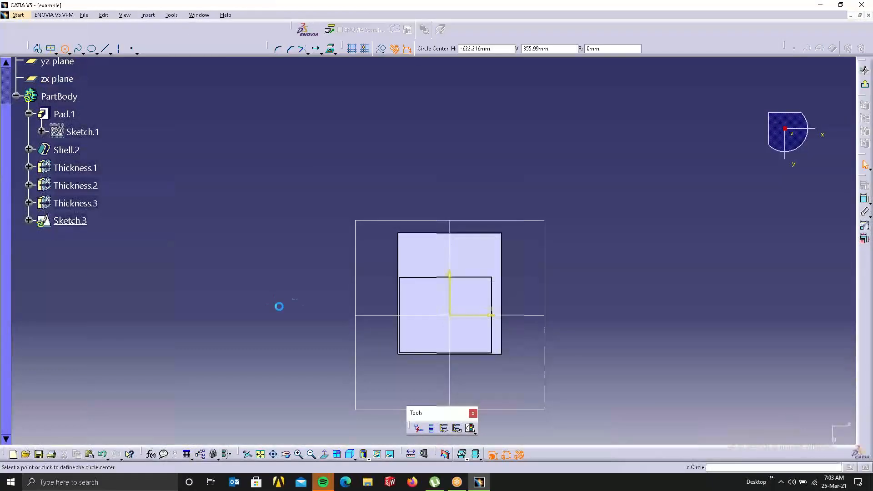
{"action": "left_click", "coordinate": [420, 250]}
{"action": "left_click", "coordinate": [425, 250]}
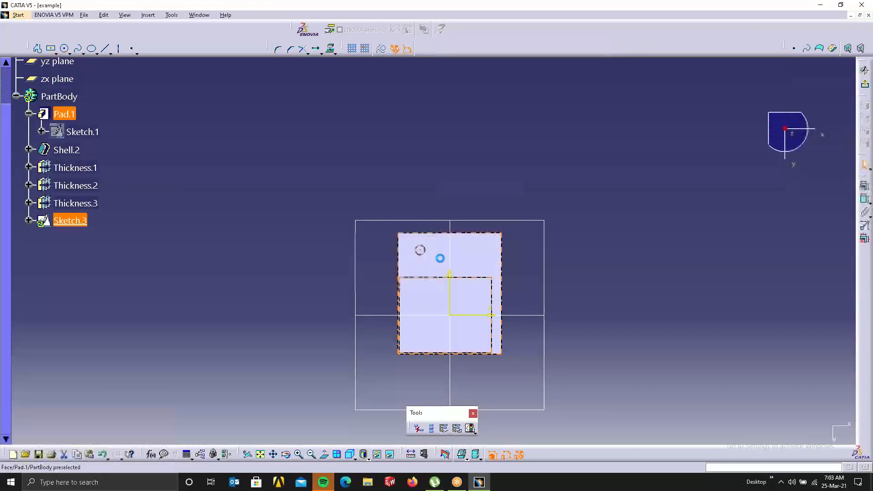
Dimension the circle's diameter, set it to 10 mm and exit the sketch.
{"action": "left_click", "coordinate": [865, 198]}
{"action": "left_click", "coordinate": [420, 250]}
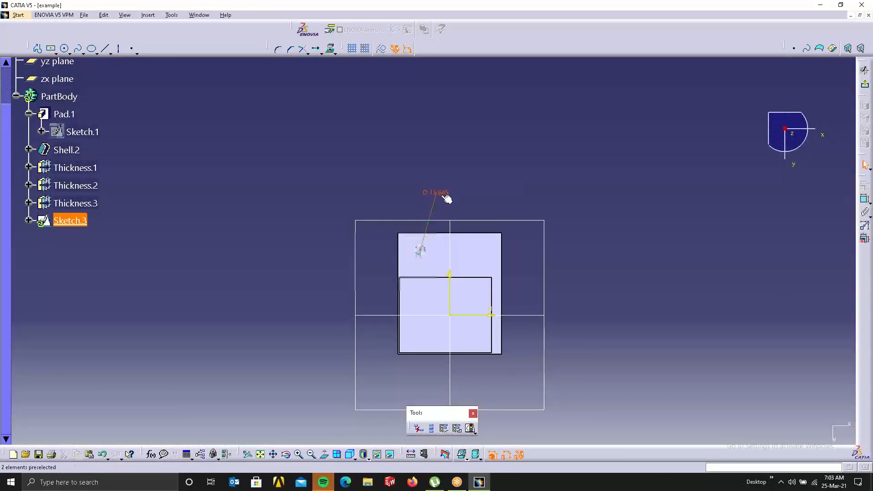
{"action": "left_click", "coordinate": [440, 194]}
{"action": "double_click", "coordinate": [441, 195]}
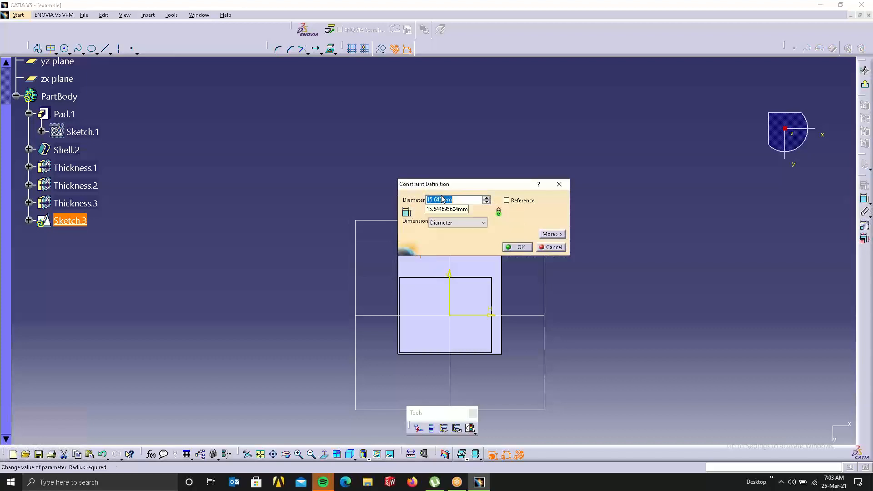
{"action": "type", "text": "10"}
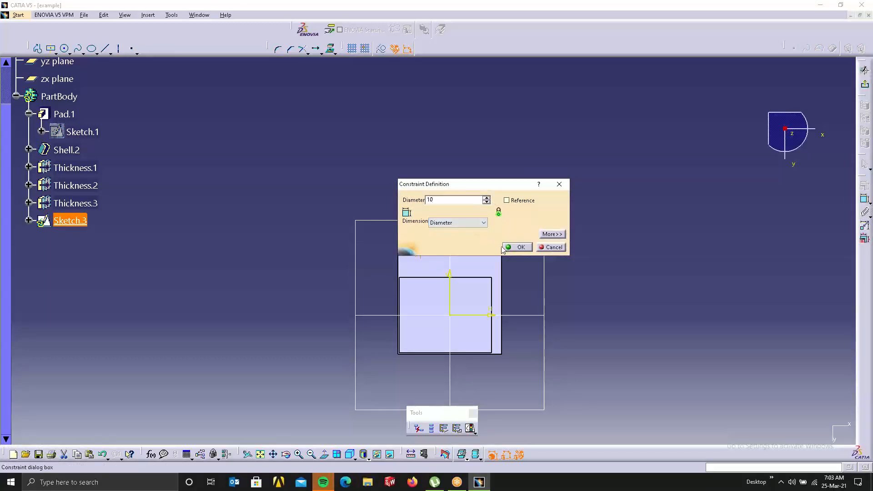
{"action": "left_click", "coordinate": [517, 247]}
{"action": "left_click", "coordinate": [612, 250]}
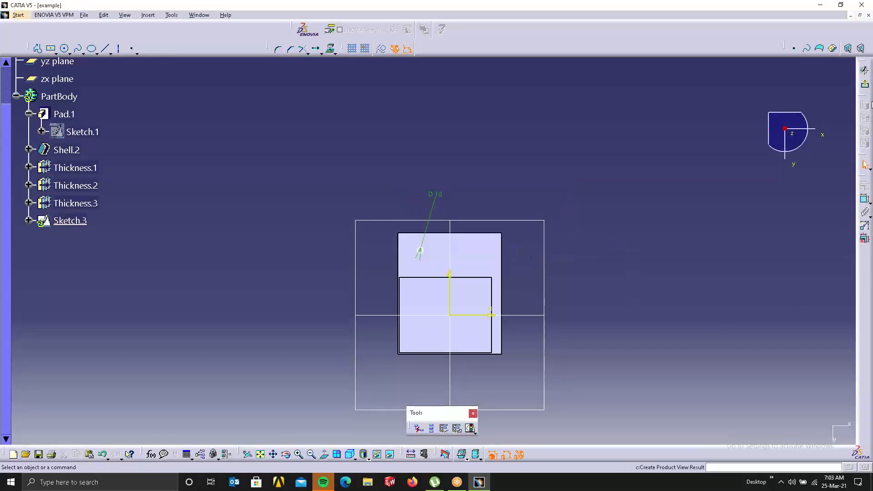
{"action": "left_click", "coordinate": [864, 83]}
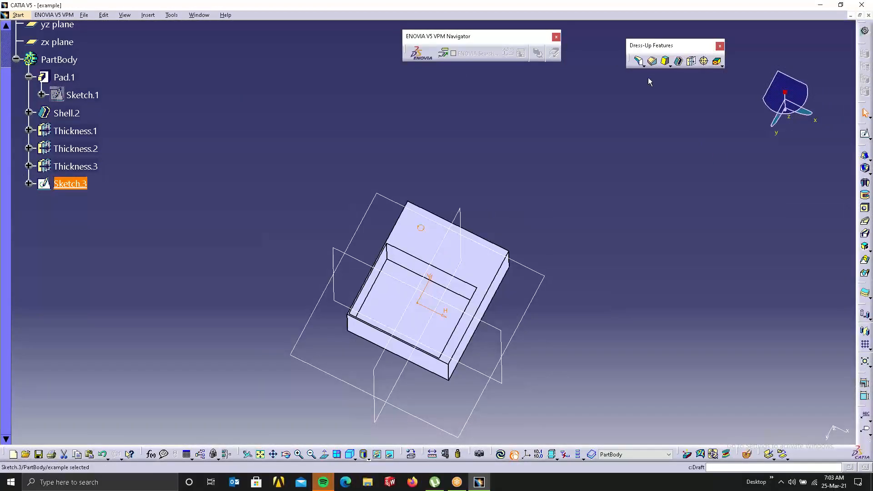
Pad the circle sketch 75 mm to raise a cylindrical post on the thick wall.
{"action": "left_click", "coordinate": [869, 160]}
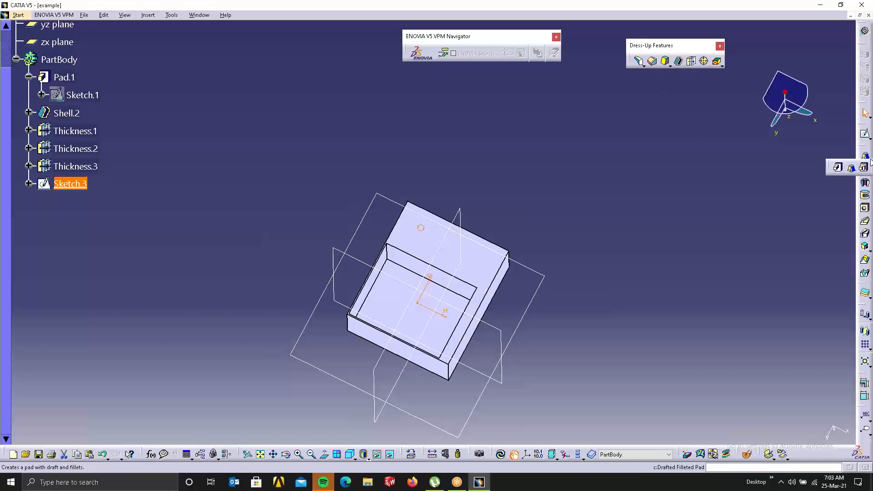
{"action": "left_click", "coordinate": [837, 167]}
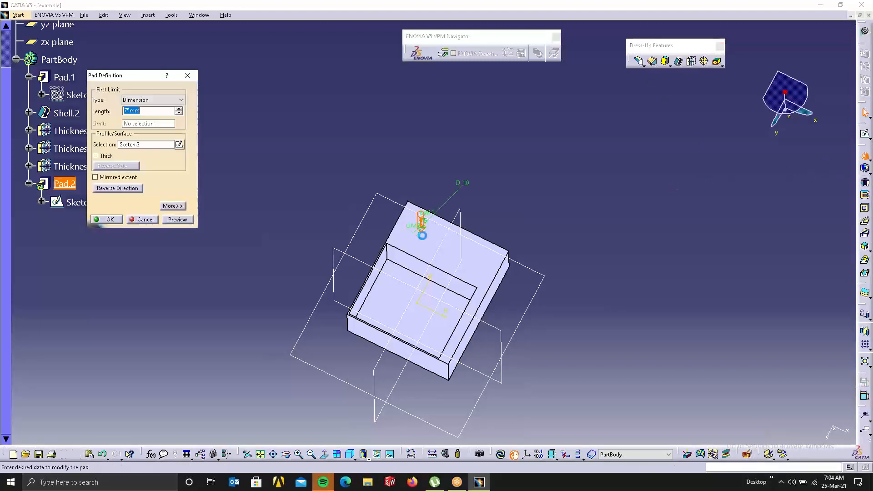
{"action": "left_click", "coordinate": [109, 221]}
{"action": "middle_click_drag", "start_coordinate": [318, 259], "coordinate": [386, 169]}
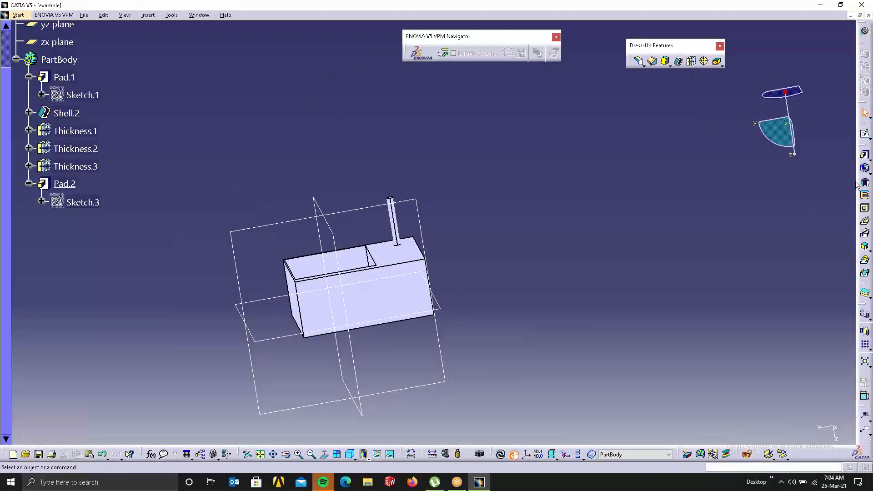
Place a blind hole on the thick wall's rim face beside the post and make it threaded.
{"action": "left_click", "coordinate": [865, 207]}
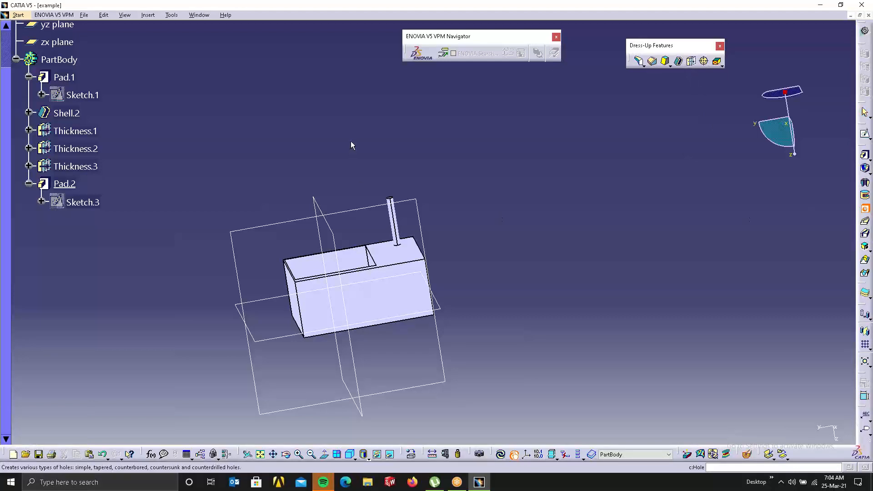
{"action": "left_click", "coordinate": [400, 259]}
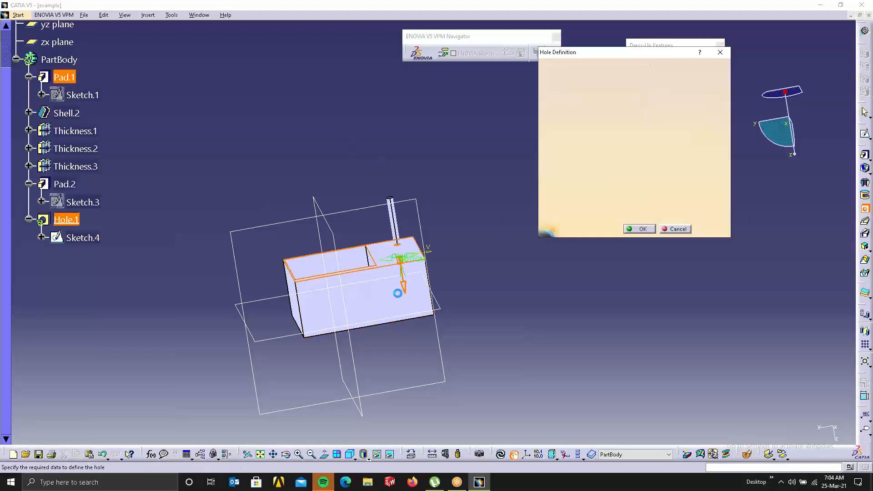
{"action": "middle_click_drag", "start_coordinate": [396, 292], "coordinate": [414, 350]}
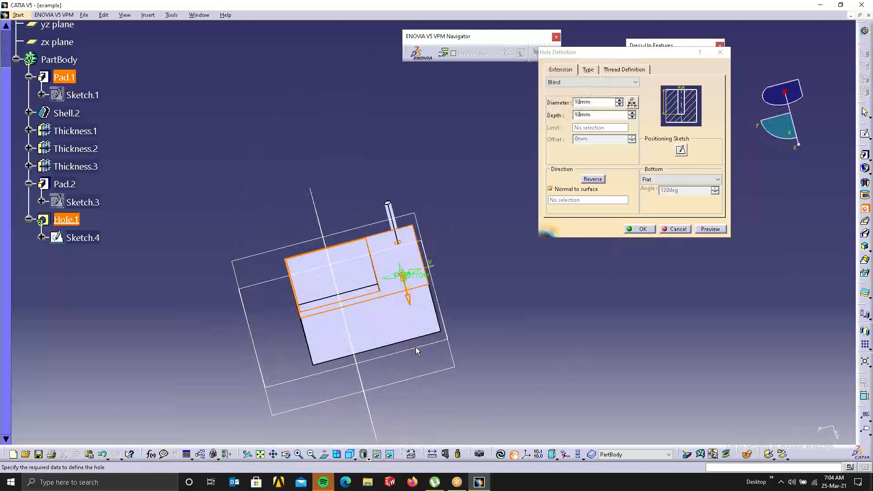
{"action": "left_click", "coordinate": [633, 71]}
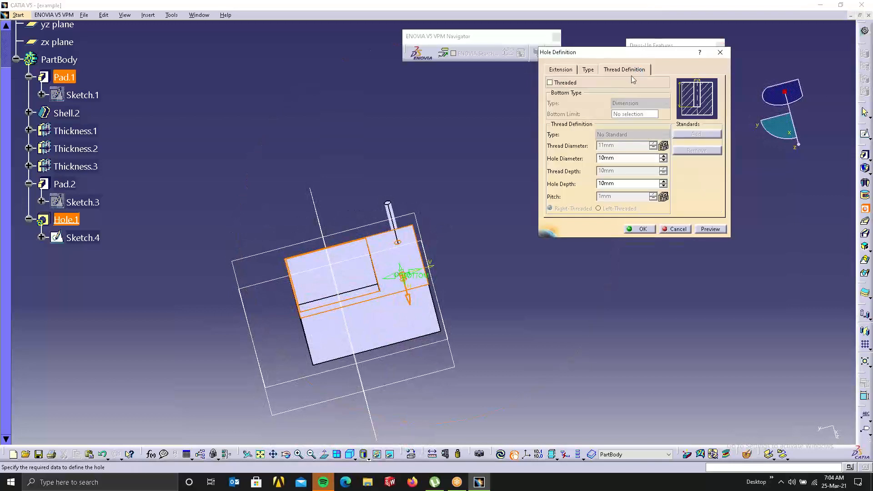
{"action": "left_click", "coordinate": [563, 83]}
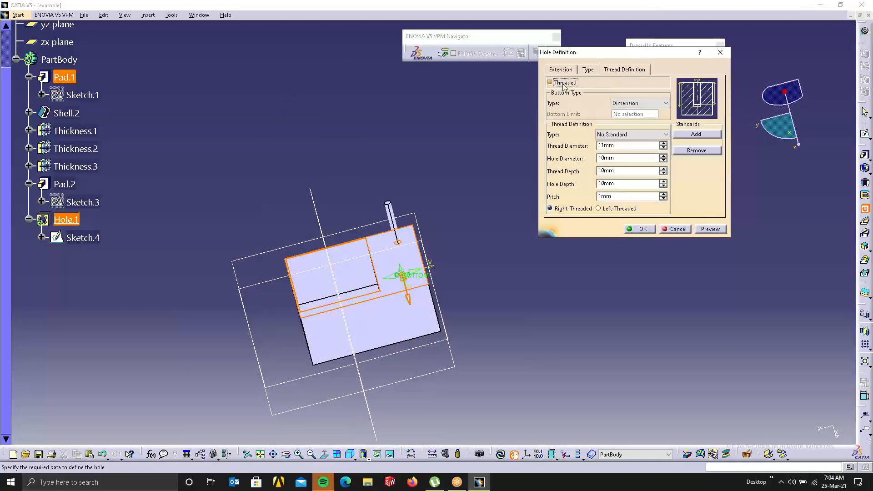
Set the hole's thread to Metric Thin Pitch M10x1, extend the hole depth to 46 mm and preview the result.
{"action": "left_click", "coordinate": [627, 135]}
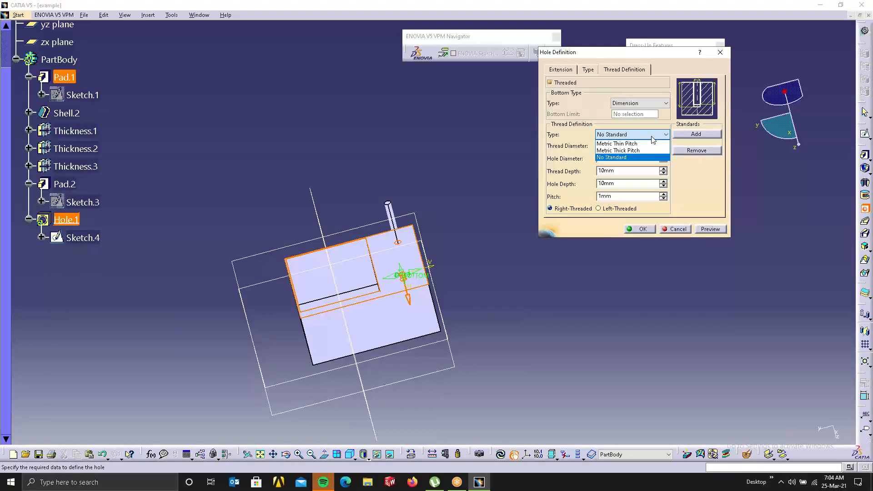
{"action": "left_click", "coordinate": [621, 144]}
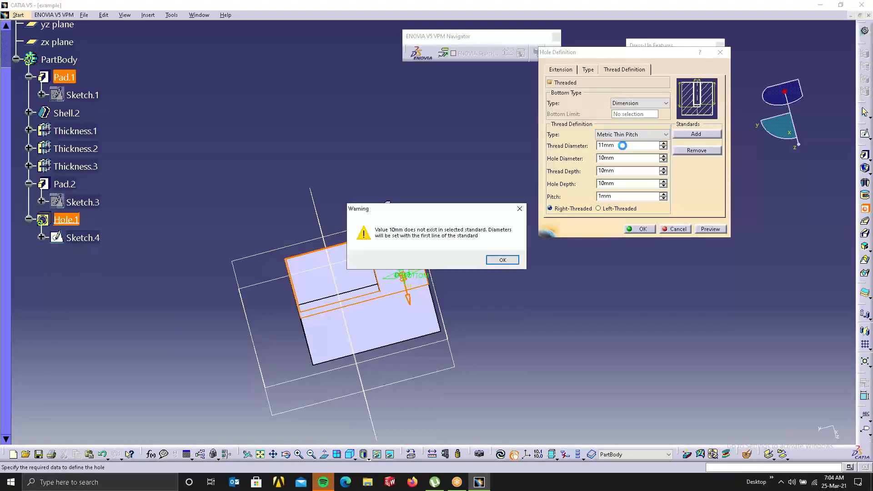
{"action": "left_click", "coordinate": [503, 260]}
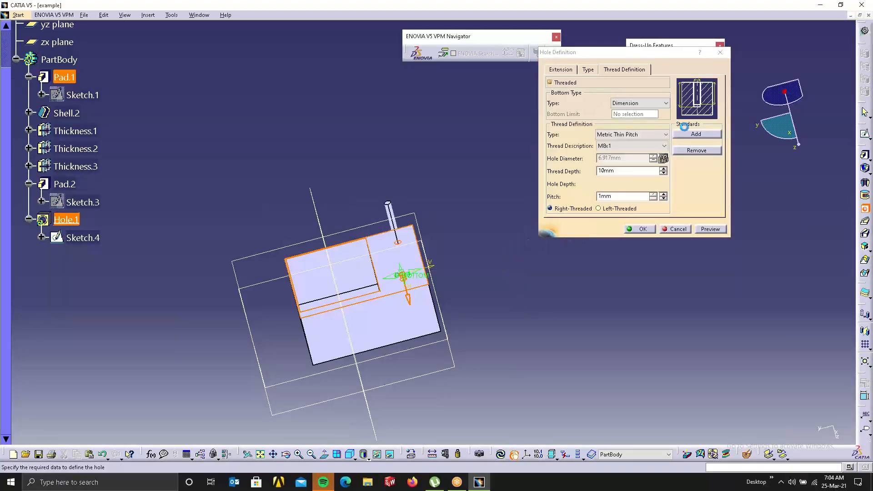
{"action": "left_click", "coordinate": [626, 145]}
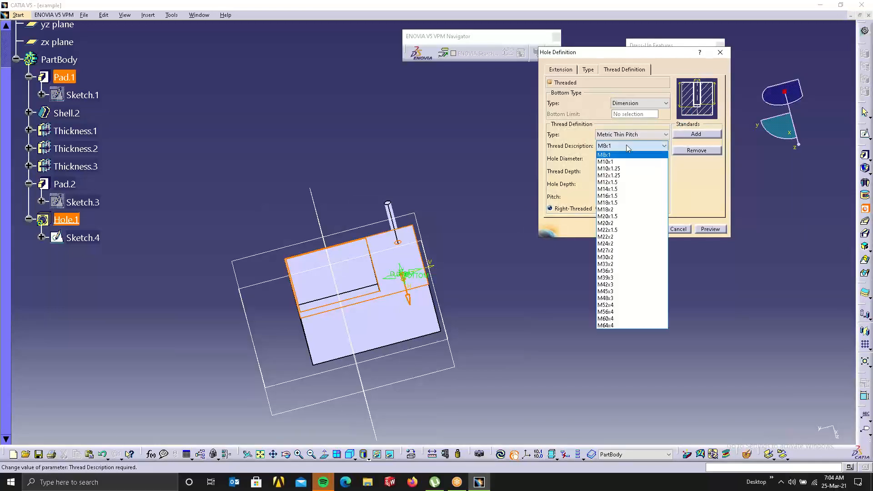
{"action": "left_click", "coordinate": [607, 162]}
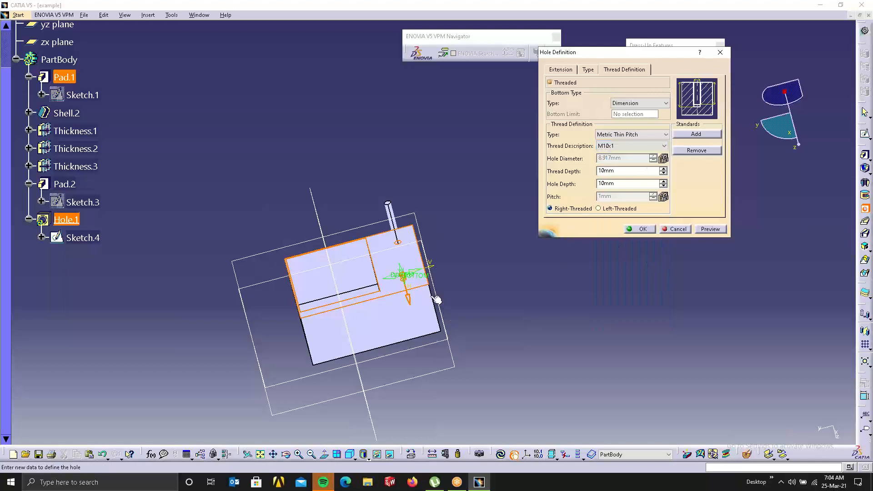
{"action": "left_click_drag", "start_coordinate": [421, 280], "coordinate": [423, 298]}
{"action": "left_click", "coordinate": [712, 229]}
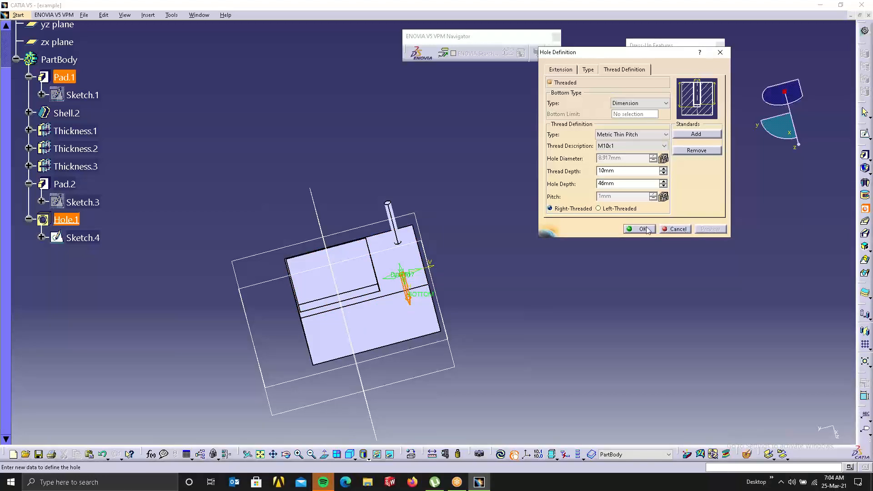
Create the threaded blind hole in the thick wall and inspect it beside the cylindrical post.
{"action": "left_click", "coordinate": [647, 229]}
{"action": "middle_click_drag", "start_coordinate": [454, 304], "coordinate": [458, 218]}
{"action": "mouse_move", "coordinate": [372, 370]}
{"action": "middle_mouse_down"}
{"action": "mouse_move", "coordinate": [378, 179]}
{"action": "mouse_move", "coordinate": [386, 203]}
{"action": "middle_mouse_up"}
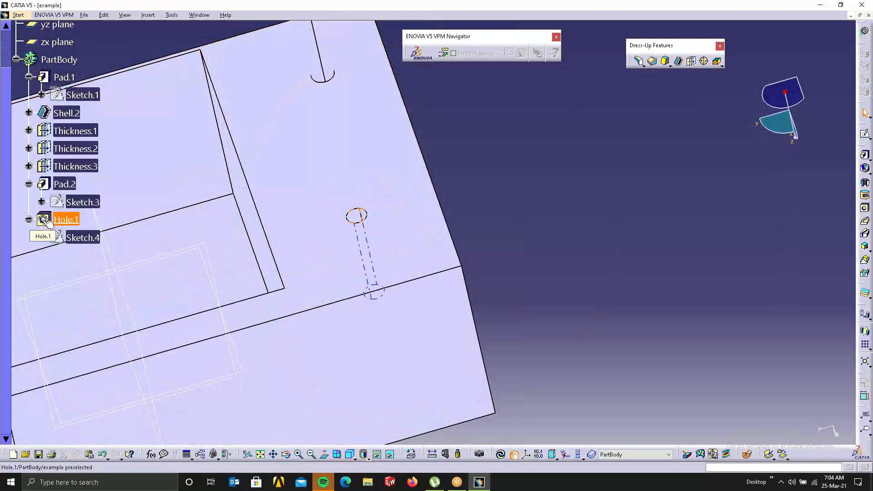
{"action": "middle_click_drag", "start_coordinate": [262, 206], "coordinate": [395, 223]}
{"action": "middle_click_drag", "start_coordinate": [636, 110], "coordinate": [616, 236]}
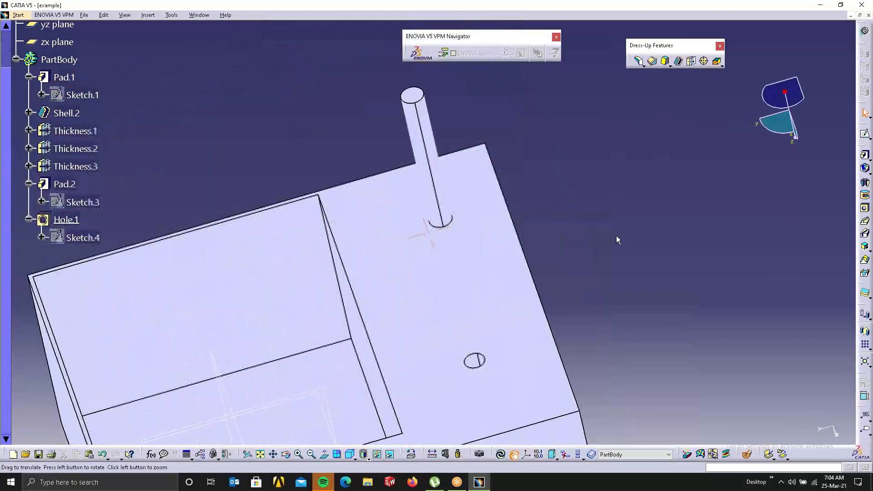
Start a Thread on the post's cylindrical face, limited by its end face, and extend the thread depth to 56 mm.
{"action": "left_click", "coordinate": [703, 63]}
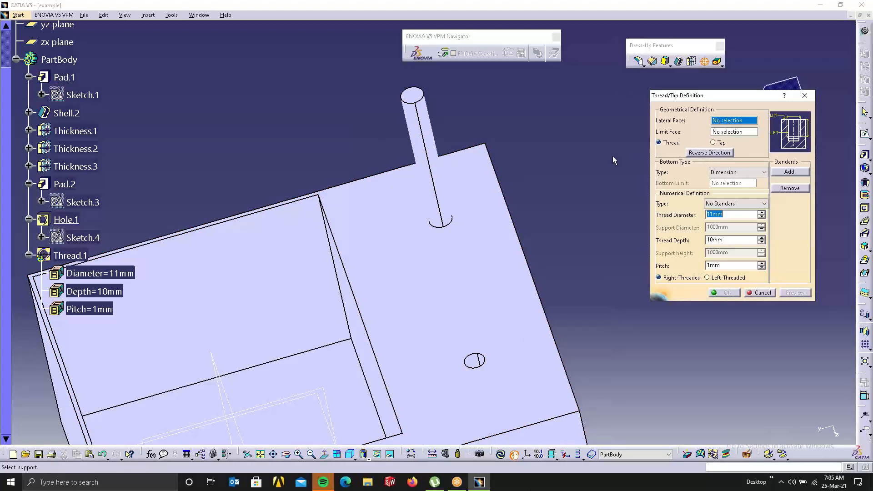
{"action": "left_click", "coordinate": [427, 119]}
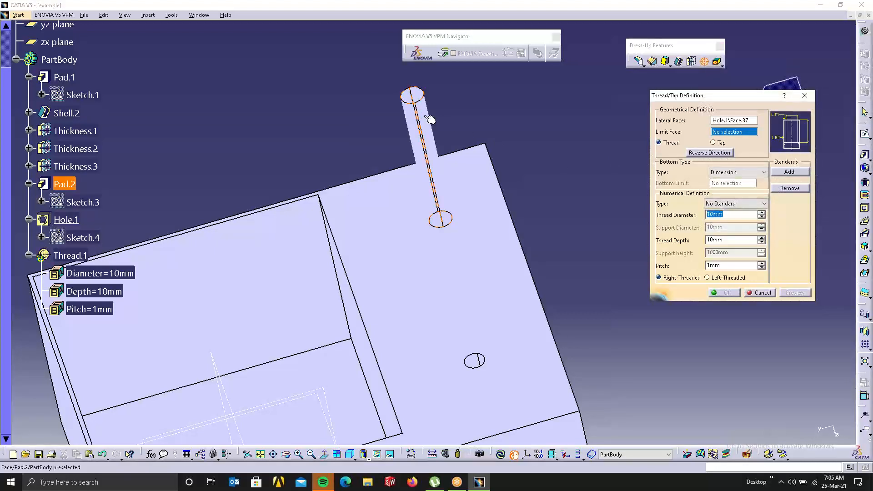
{"action": "left_click", "coordinate": [416, 98]}
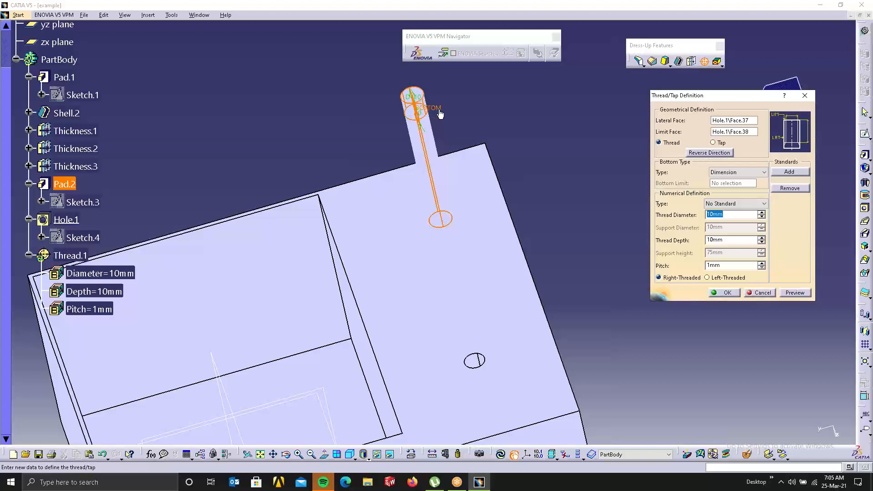
{"action": "left_click_drag", "start_coordinate": [439, 112], "coordinate": [448, 190]}
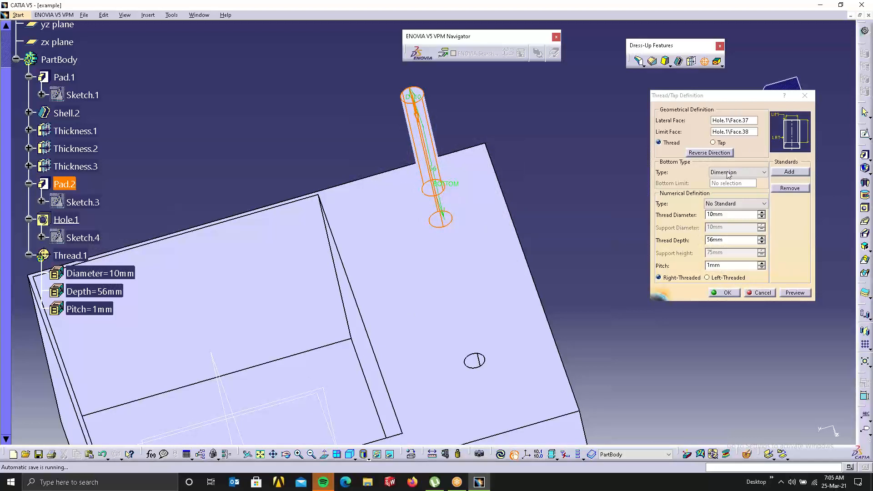
Set the post's thread type to Metric Thick Pitch M10 and create the right-handed thread.
{"action": "left_click", "coordinate": [728, 204]}
{"action": "left_click", "coordinate": [741, 220]}
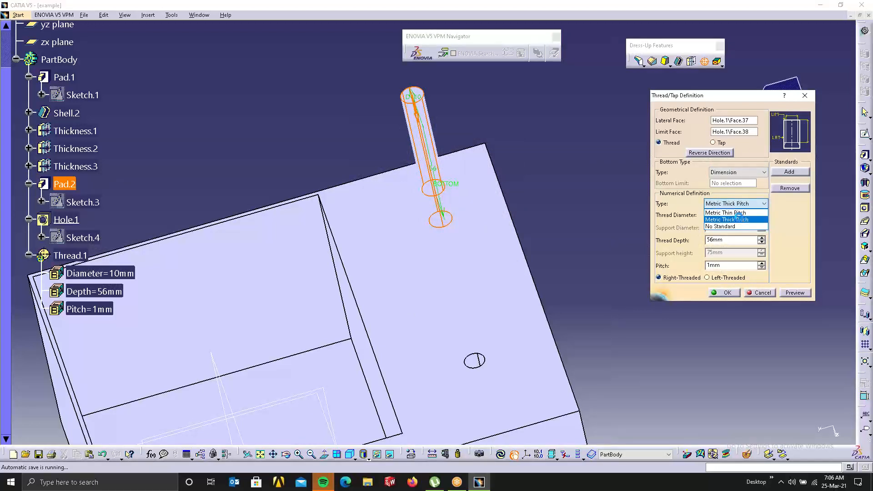
{"action": "left_click", "coordinate": [740, 220]}
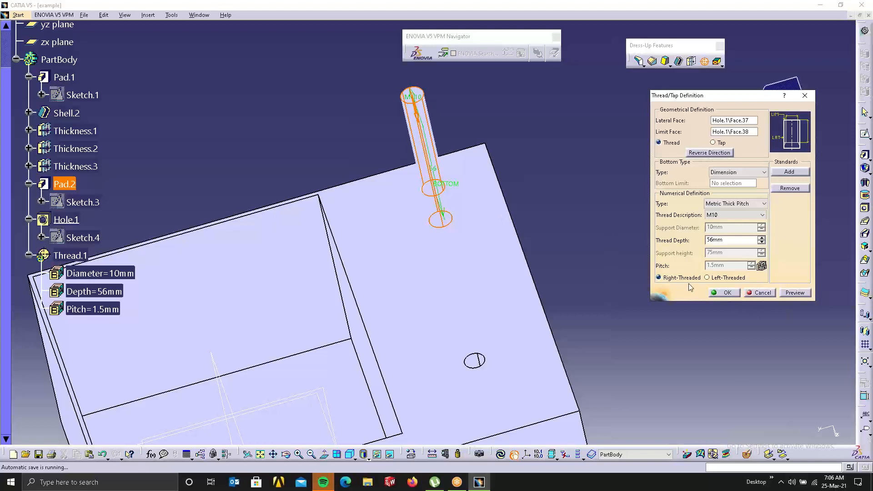
{"action": "left_click", "coordinate": [726, 292]}
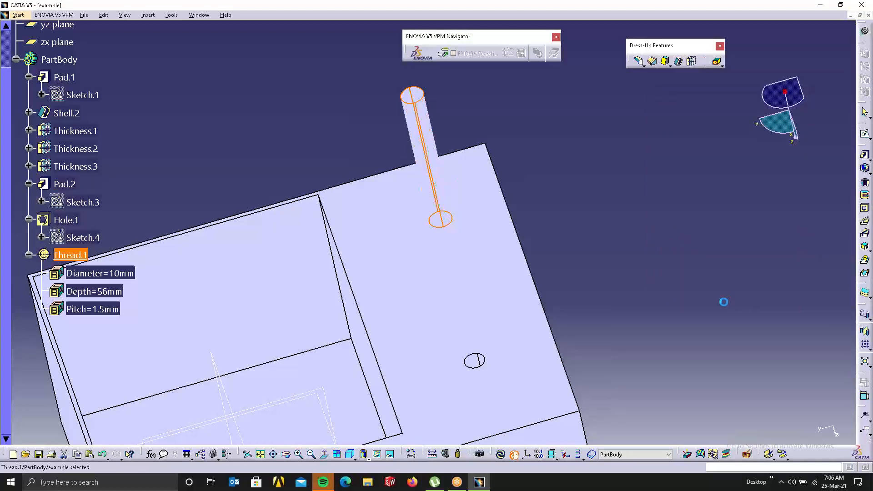
{"action": "left_click", "coordinate": [615, 202]}
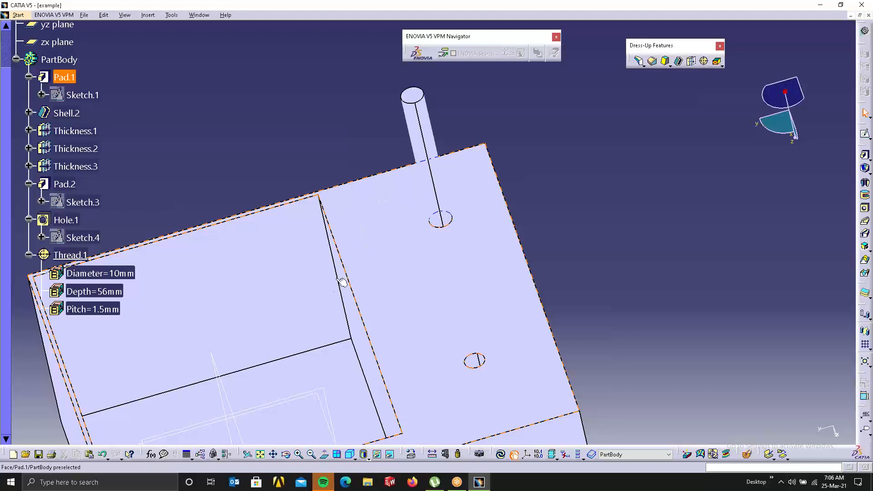
{"action": "right_click", "coordinate": [314, 262]}
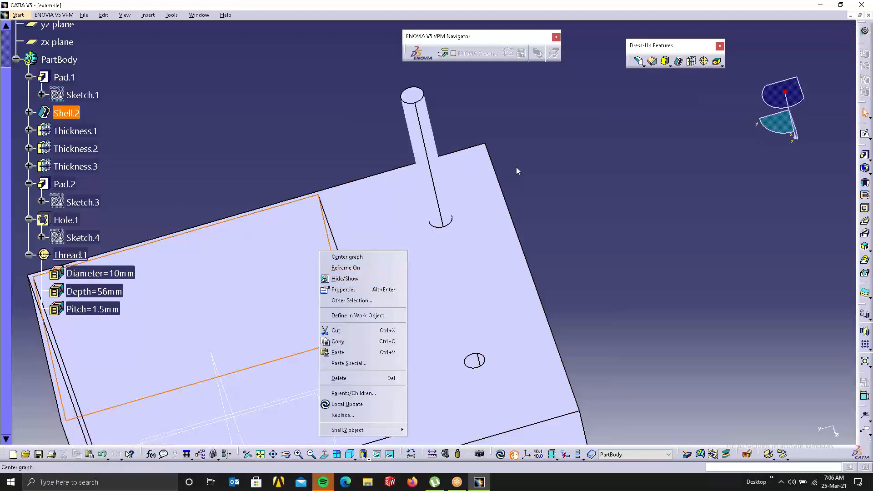
{"action": "key", "text": "Escape"}
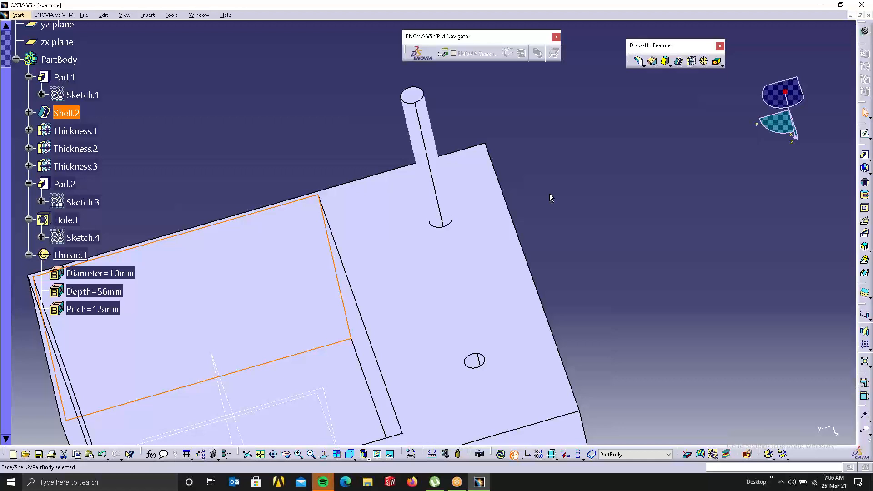
{"action": "left_click", "coordinate": [704, 61]}
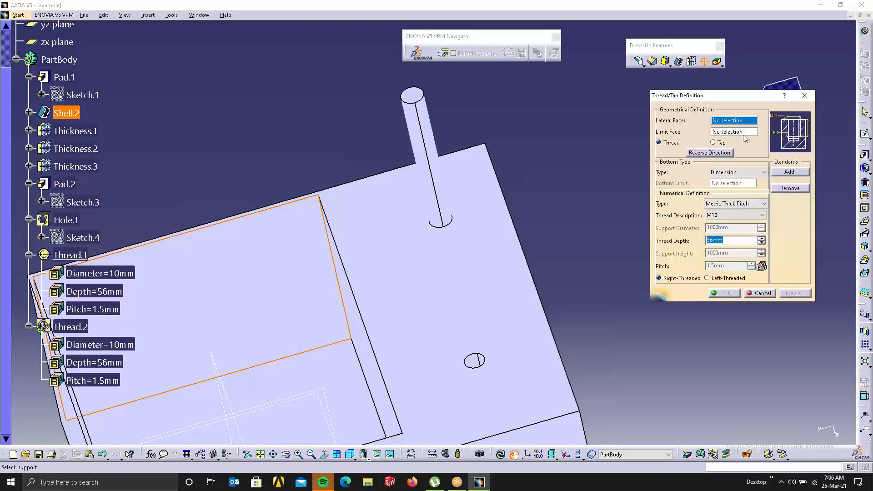
{"action": "left_click", "coordinate": [714, 142]}
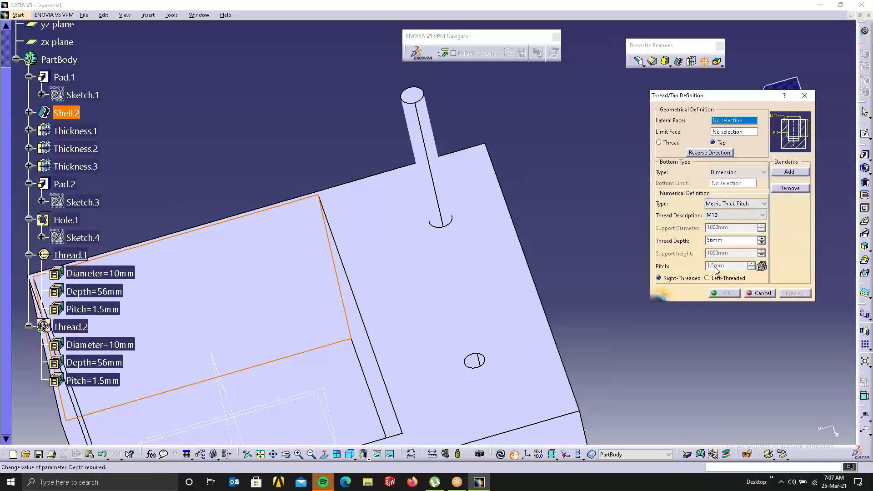
{"action": "left_click", "coordinate": [762, 294]}
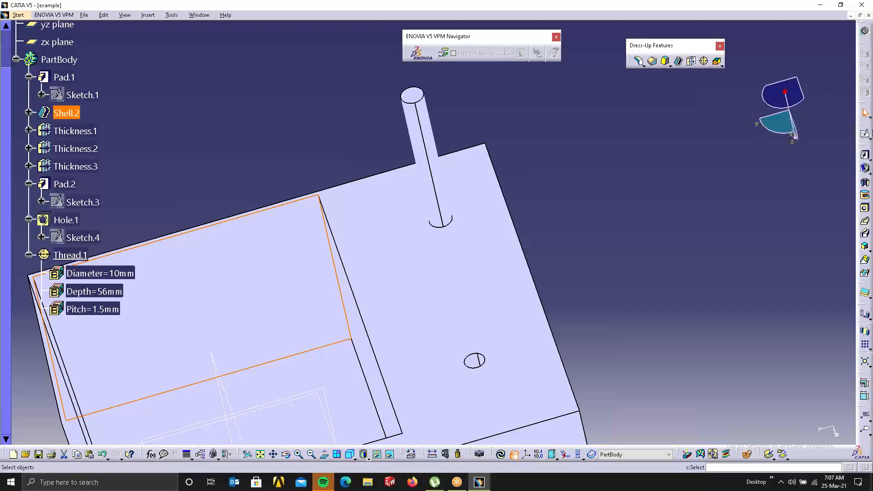
{"action": "middle_click_drag", "start_coordinate": [480, 262], "coordinate": [443, 287]}
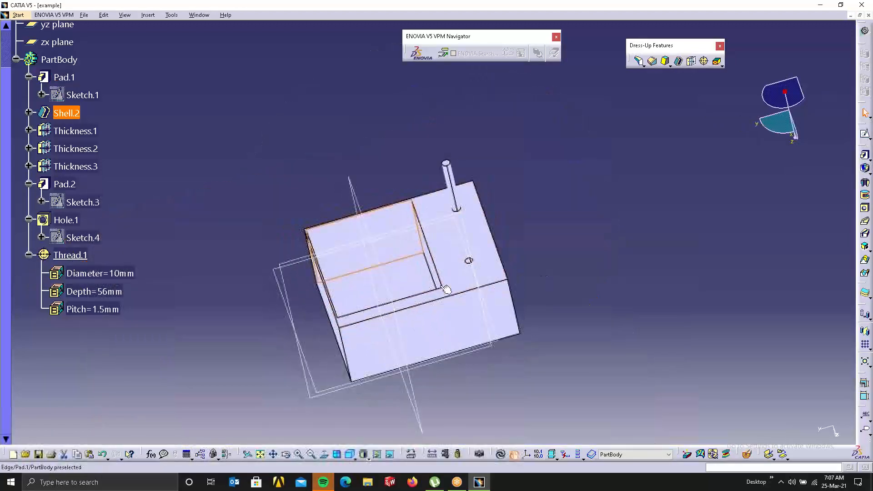
{"action": "left_click_drag", "start_coordinate": [170, 142], "coordinate": [605, 337]}
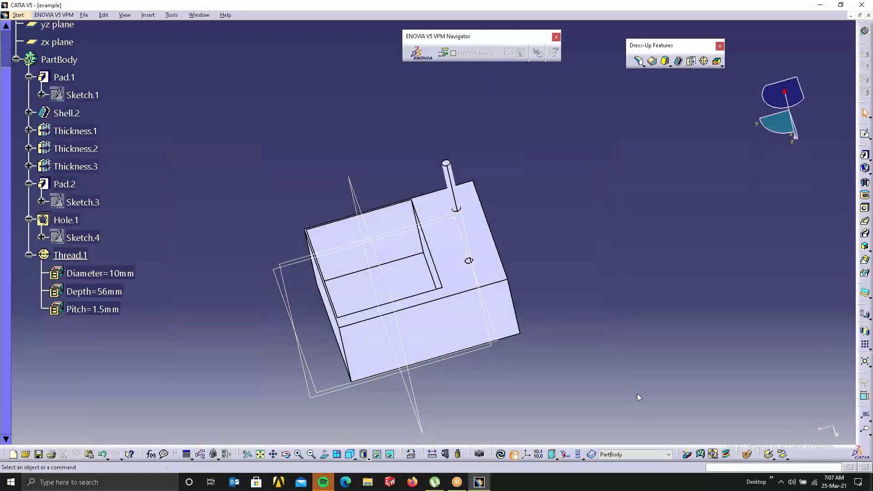
Close the open example part without saving its changes.
{"action": "left_click", "coordinate": [670, 18]}
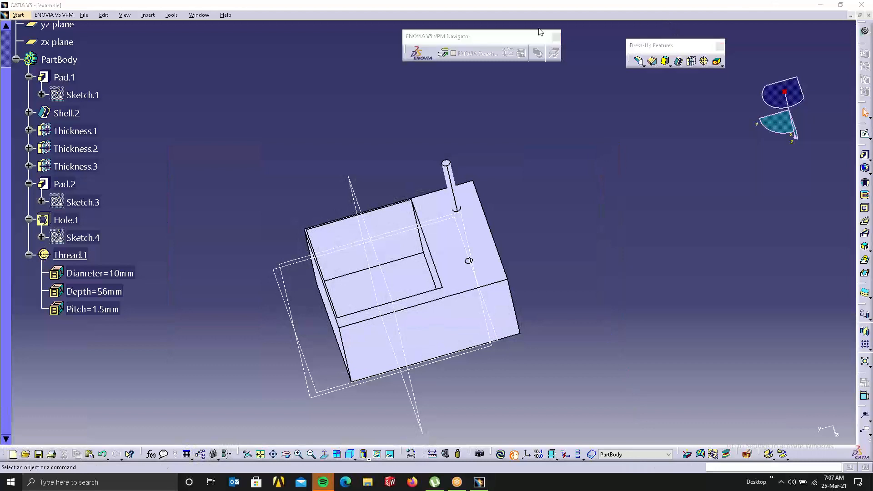
{"action": "left_click", "coordinate": [869, 15]}
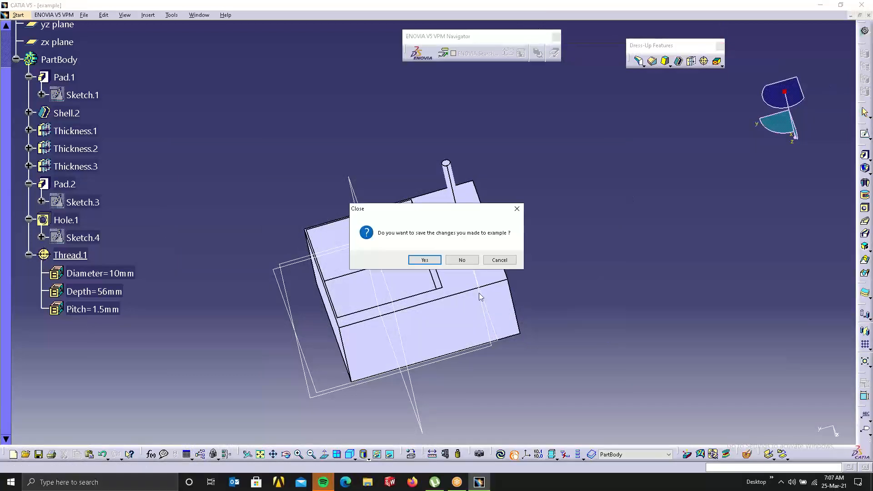
{"action": "left_click", "coordinate": [463, 261]}
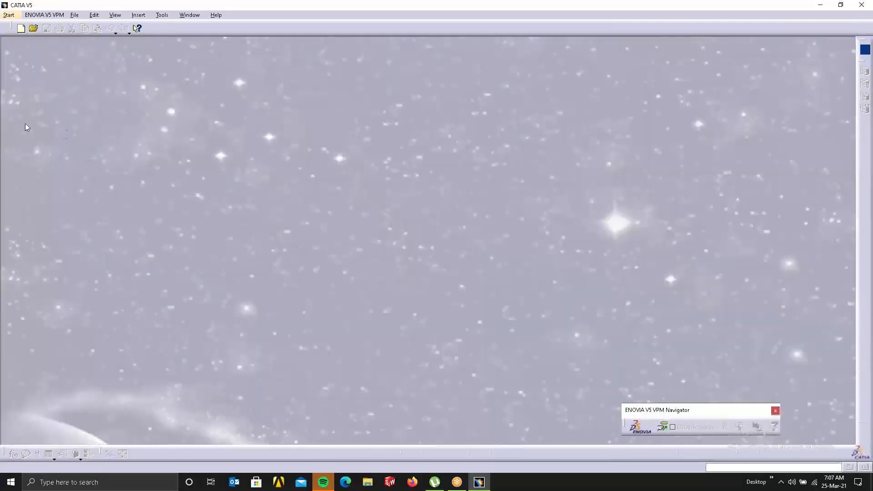
Create a new part named "example" in the Part Design workbench.
{"action": "left_click", "coordinate": [8, 15]}
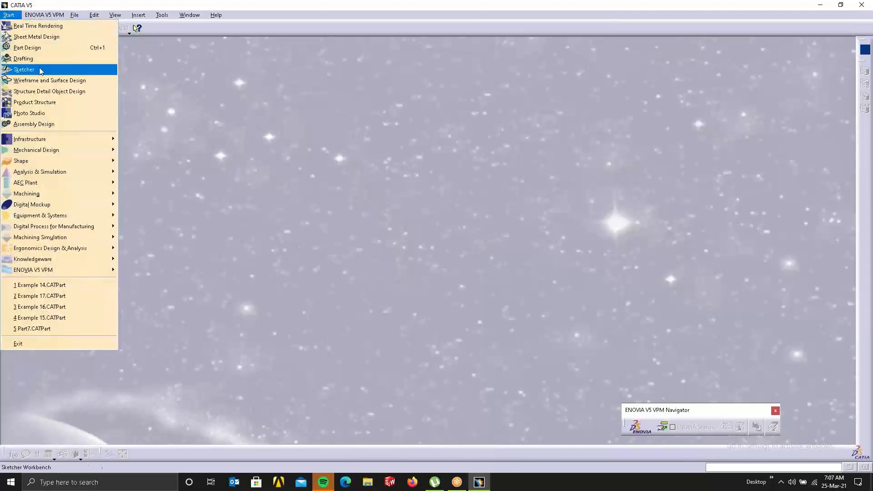
{"action": "left_click", "coordinate": [32, 48]}
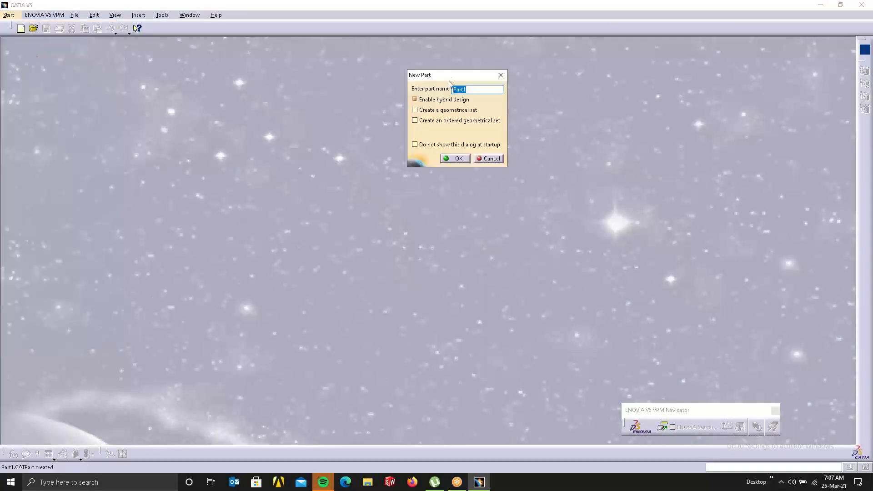
{"action": "type", "text": "example"}
{"action": "key", "text": "Return"}
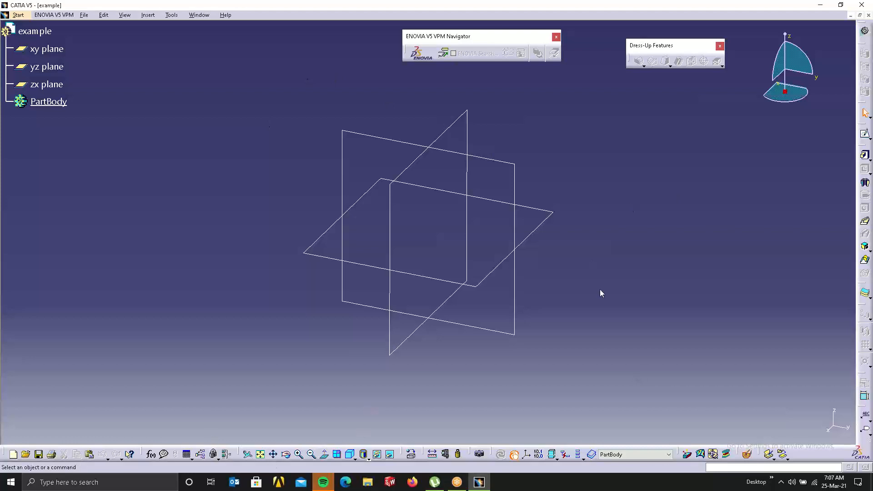
Minimize CATIA and open the drawing photo "WhatsApp Image 2019-07-04 at 5.52.48 AM" from "New folder" on the desktop.
{"action": "left_click", "coordinate": [820, 5]}
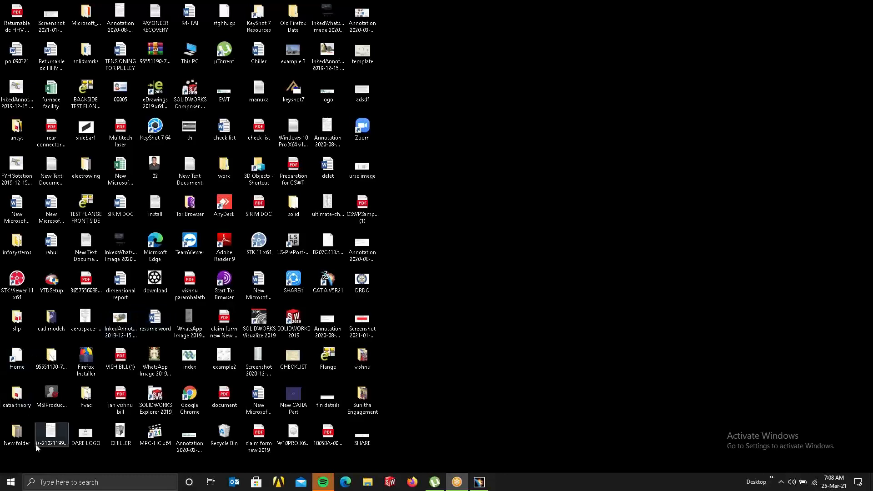
{"action": "double_click", "coordinate": [12, 436]}
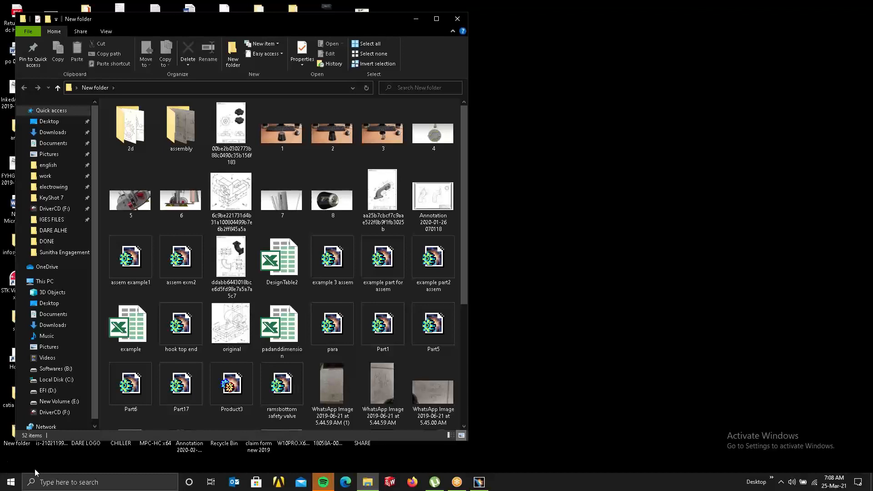
{"action": "scroll", "coordinate": [218, 350], "scroll_direction": "down", "scroll_amount": 4}
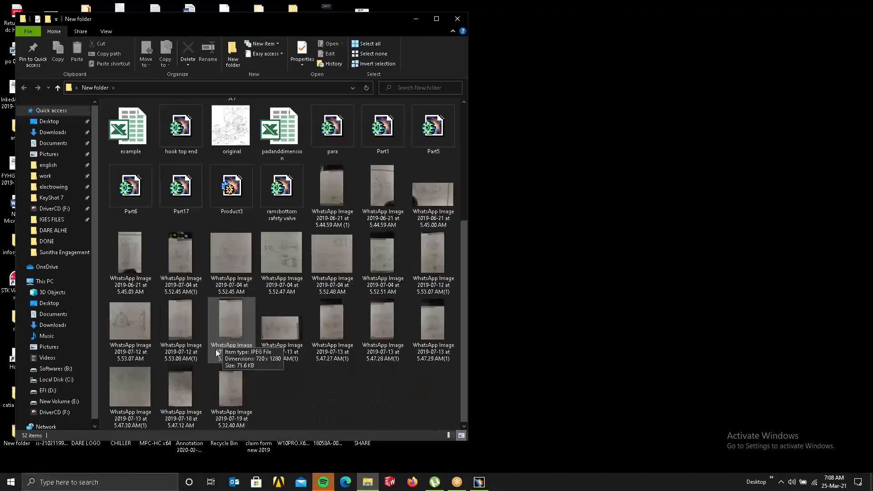
{"action": "double_click", "coordinate": [328, 255]}
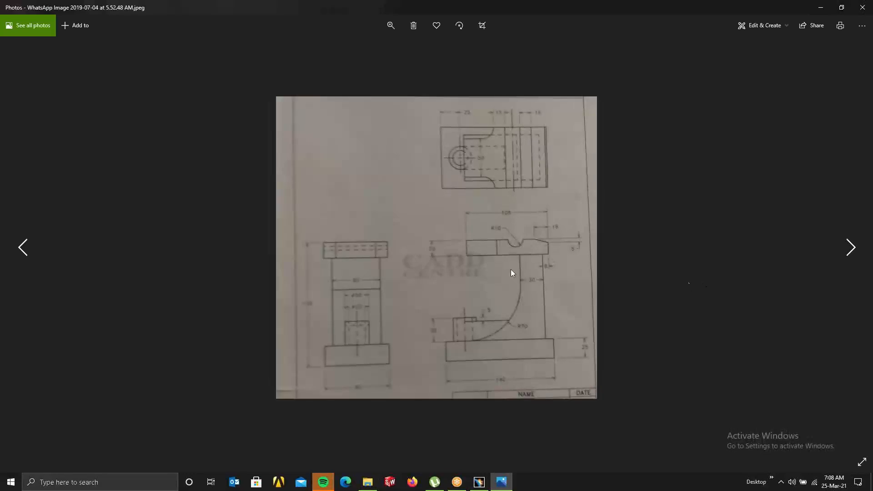
Browse the neighbouring drawing photos in both directions and settle on the Exercise No. 15 drawing.
{"action": "left_click", "coordinate": [22, 248]}
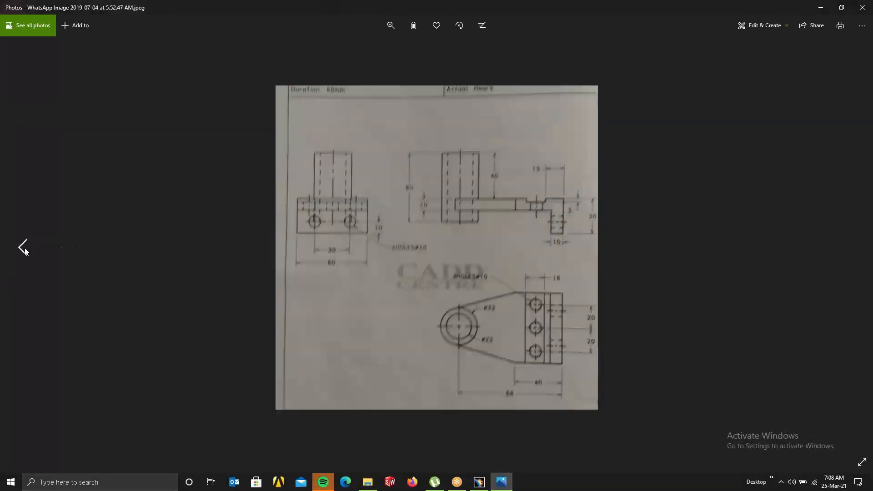
{"action": "left_click", "coordinate": [23, 248]}
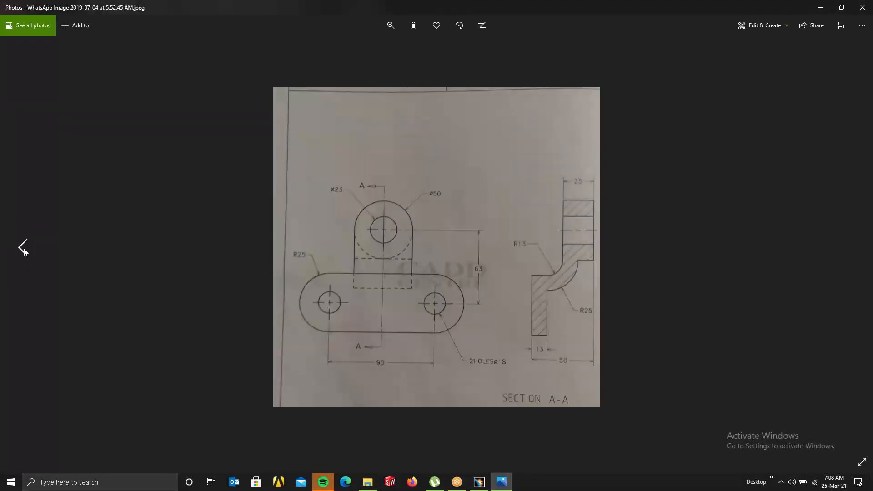
{"action": "left_click", "coordinate": [24, 250]}
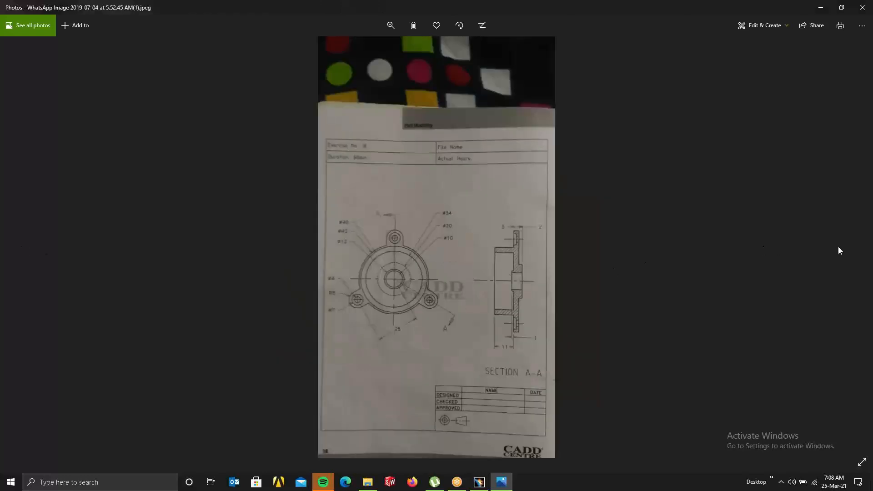
{"action": "left_click", "coordinate": [853, 243]}
{"action": "left_click", "coordinate": [851, 246]}
{"action": "left_click", "coordinate": [851, 247]}
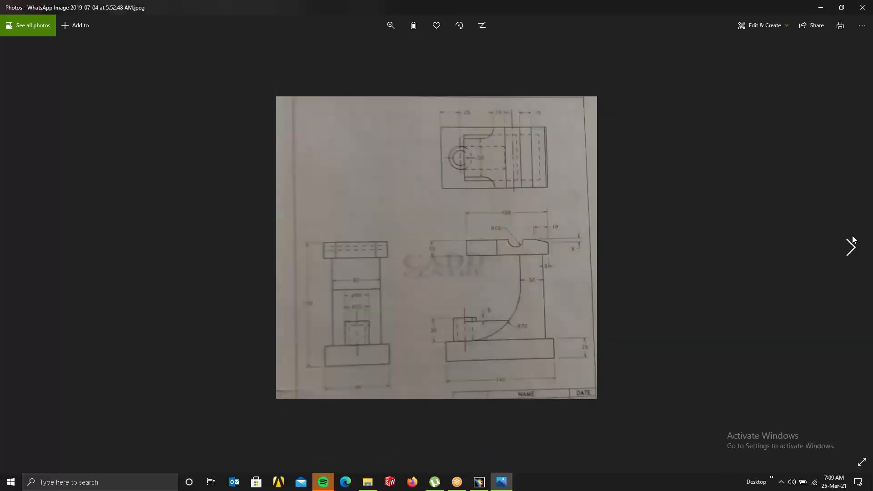
{"action": "left_click", "coordinate": [851, 246]}
{"action": "left_click", "coordinate": [851, 245]}
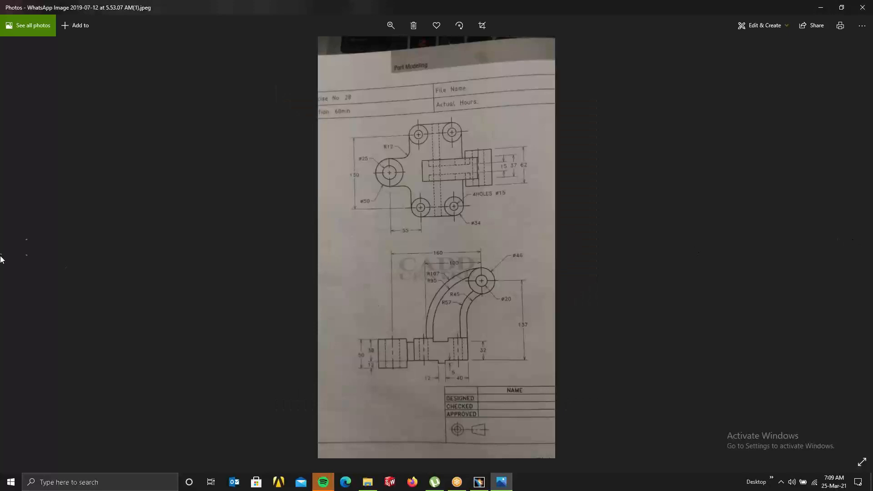
{"action": "left_click", "coordinate": [23, 248]}
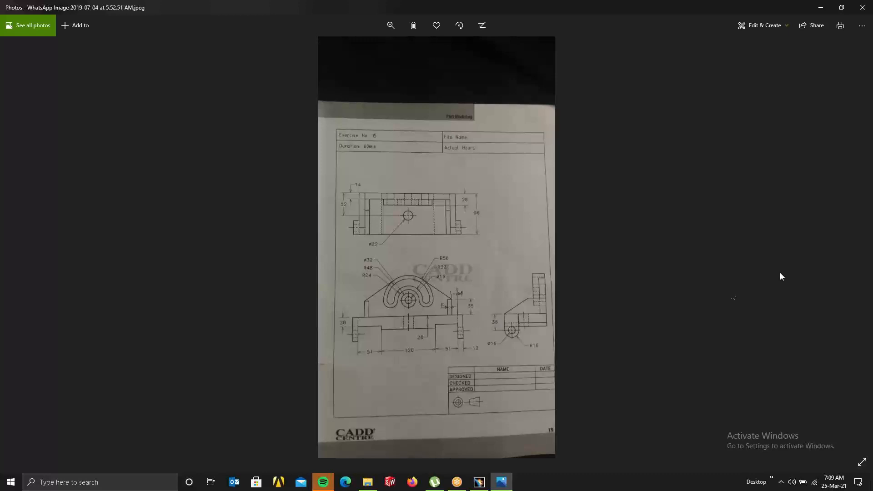
{"action": "left_click", "coordinate": [863, 255]}
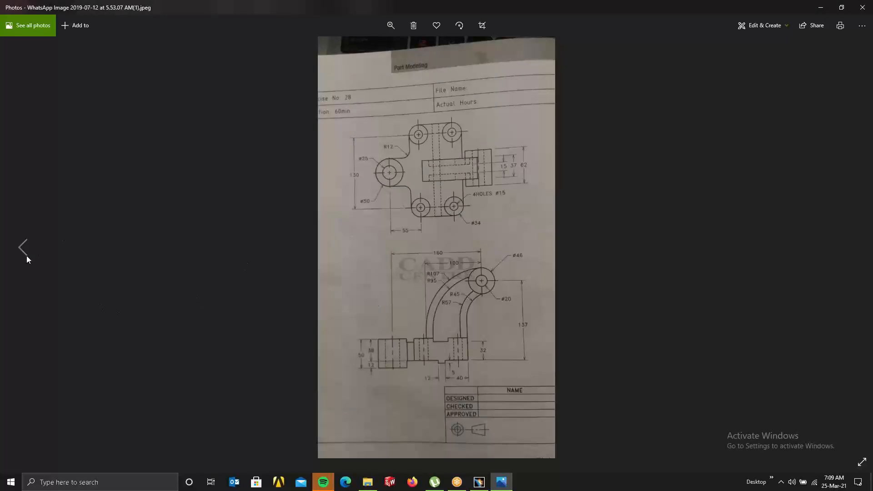
{"action": "left_click", "coordinate": [27, 256]}
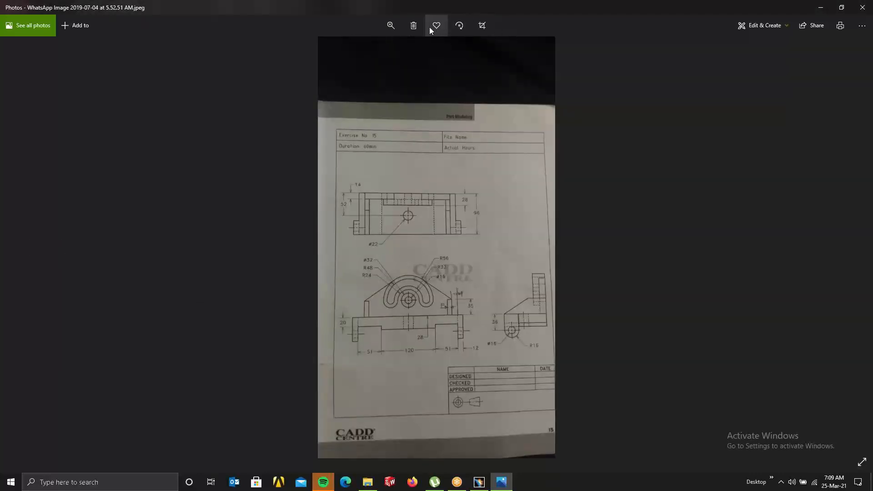
Enlarge the Exercise No. 15 drawing and examine the dimensions in its three views.
{"action": "left_click", "coordinate": [398, 27]}
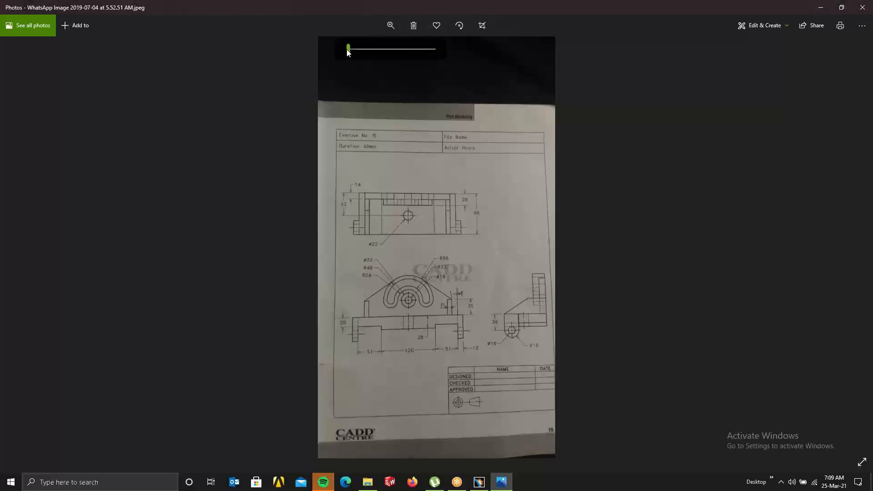
{"action": "left_click_drag", "start_coordinate": [348, 48], "coordinate": [365, 49]}
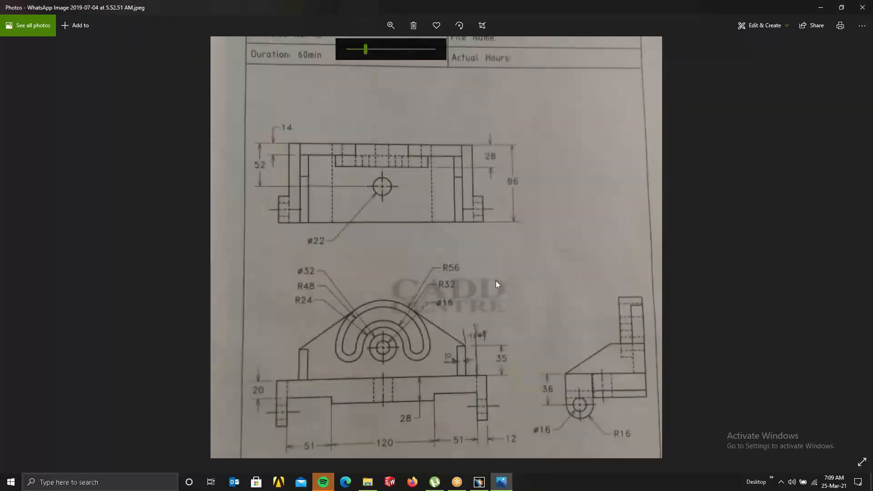
{"action": "left_click_drag", "start_coordinate": [496, 285], "coordinate": [492, 221]}
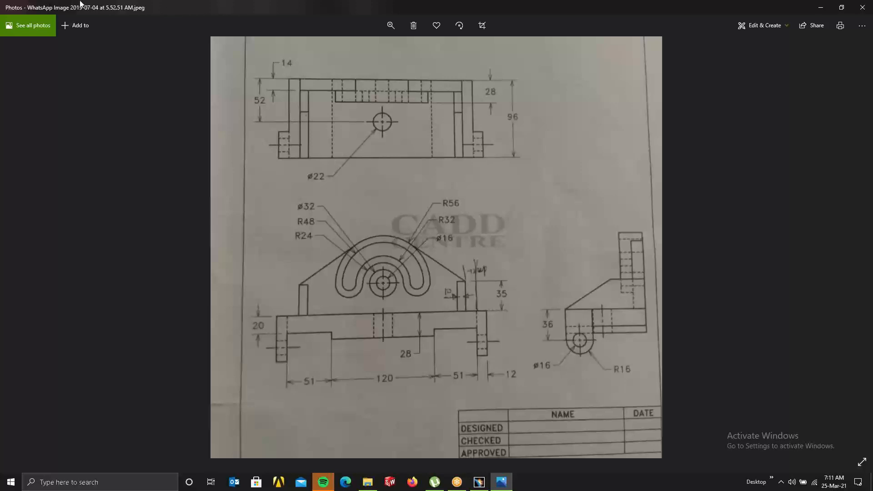
Restore the Photos window to its smaller size and place it beside the folder window with the whole drawing in view.
{"action": "left_click", "coordinate": [841, 7]}
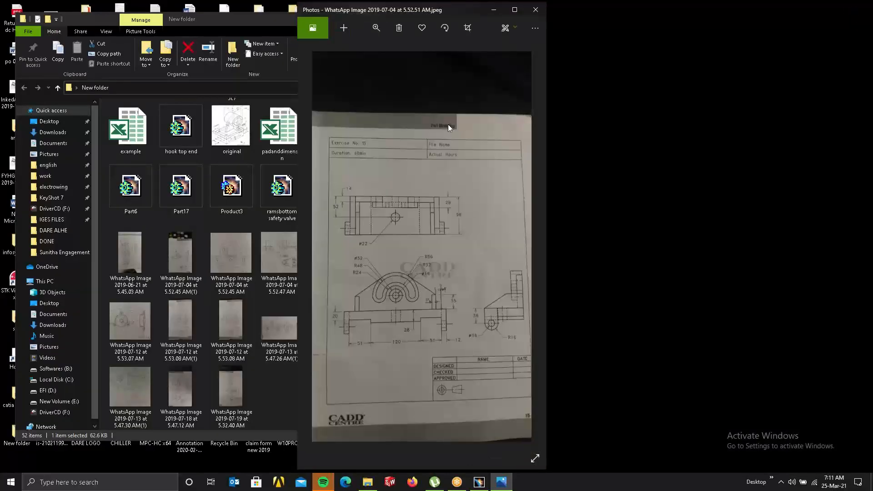
{"action": "left_click", "coordinate": [208, 2]}
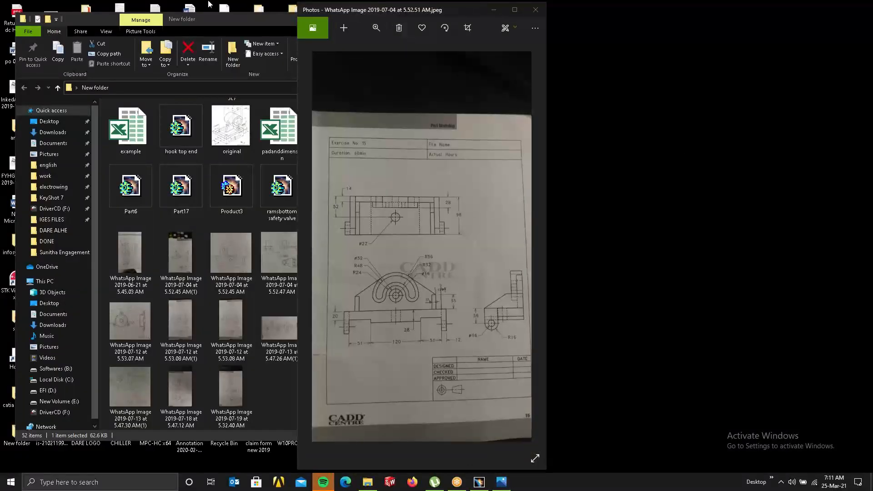
{"action": "left_click_drag", "start_coordinate": [470, 9], "coordinate": [819, 1]}
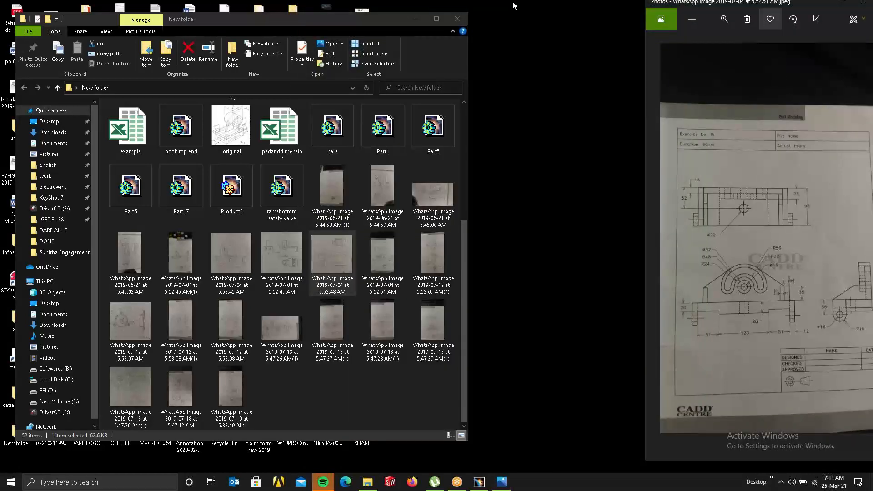
{"action": "left_click", "coordinate": [732, 20]}
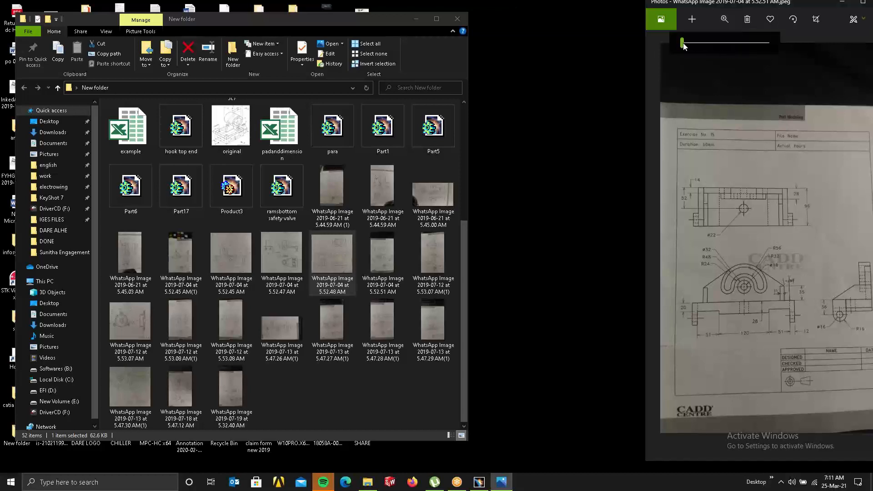
{"action": "mouse_move", "coordinate": [684, 45]}
{"action": "left_mouse_down"}
{"action": "mouse_move", "coordinate": [691, 43]}
{"action": "mouse_move", "coordinate": [682, 44]}
{"action": "left_mouse_up"}
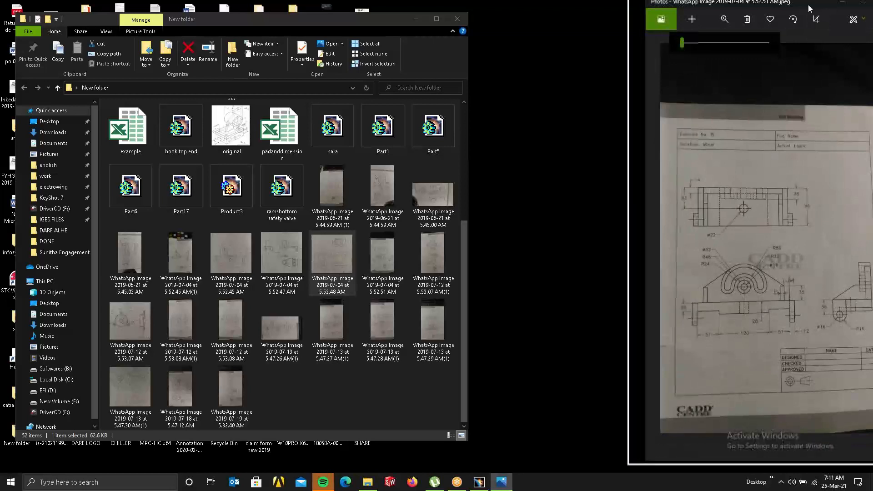
{"action": "left_click_drag", "start_coordinate": [808, 6], "coordinate": [809, 7]}
{"action": "left_click", "coordinate": [809, 7]}
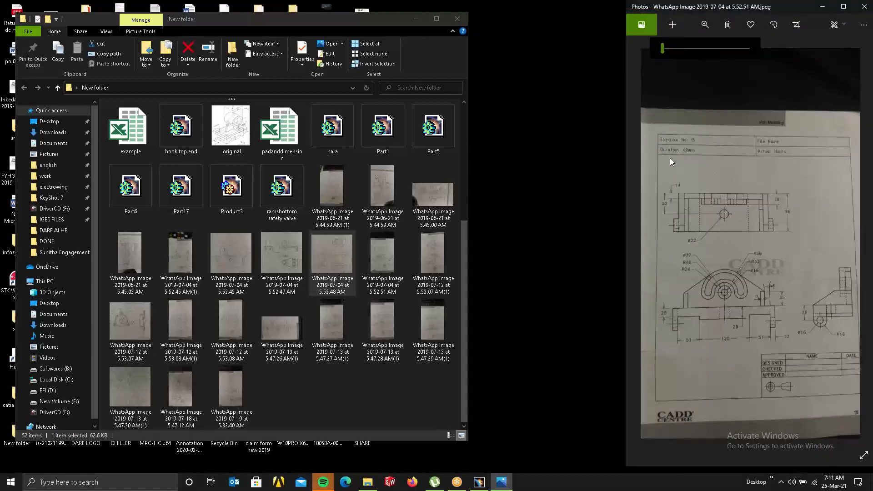
Switch back to CATIA and resize its window so the empty example part sits beside the Exercise No. 15 drawing.
{"action": "left_click", "coordinate": [479, 481]}
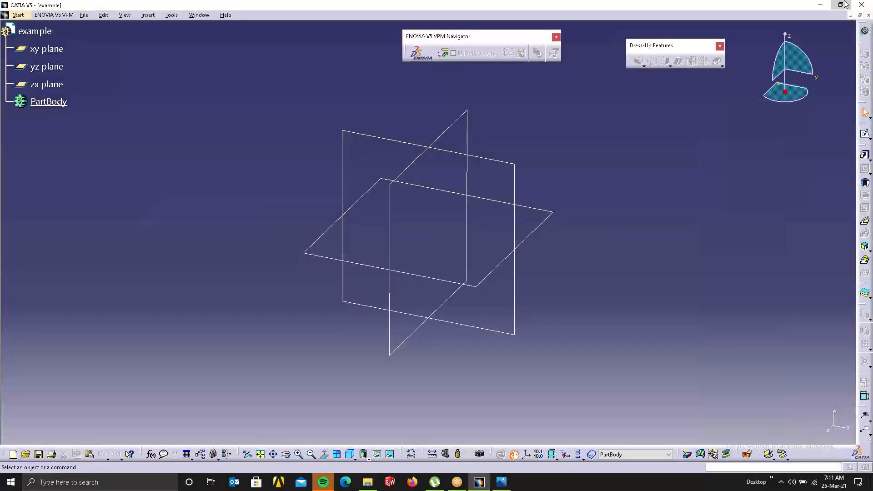
{"action": "left_click", "coordinate": [840, 4]}
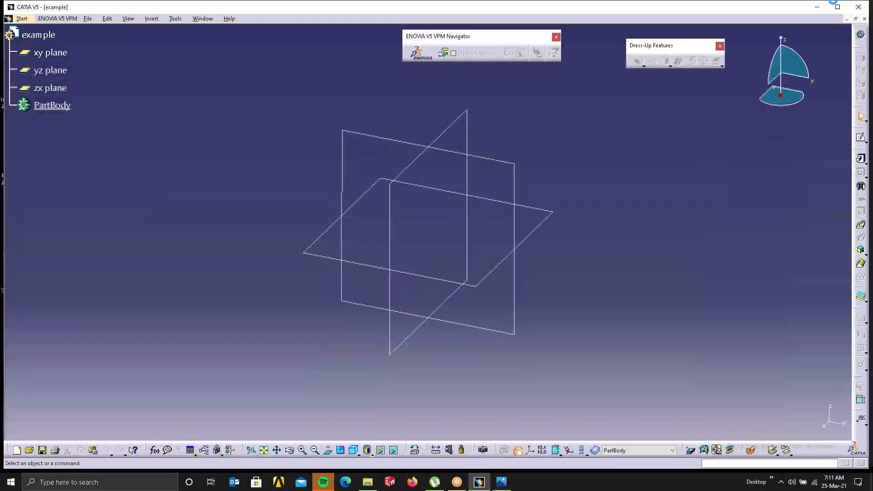
{"action": "left_click", "coordinate": [837, 6]}
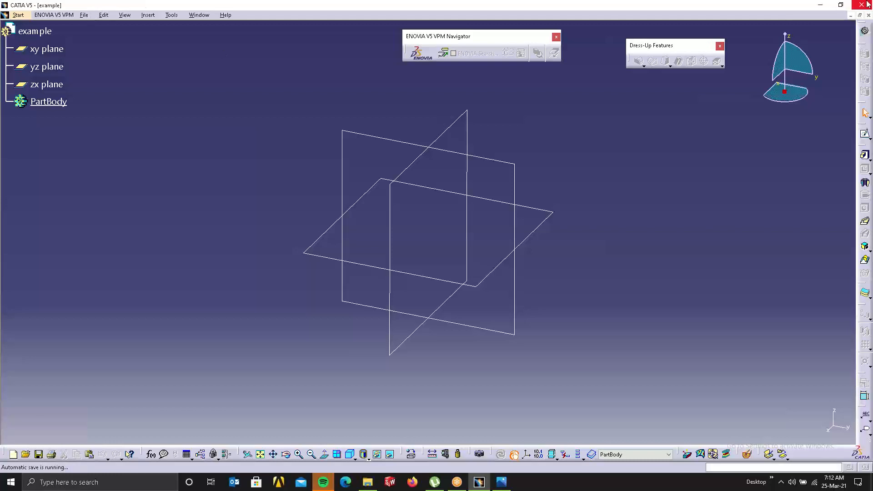
{"action": "left_click", "coordinate": [840, 5]}
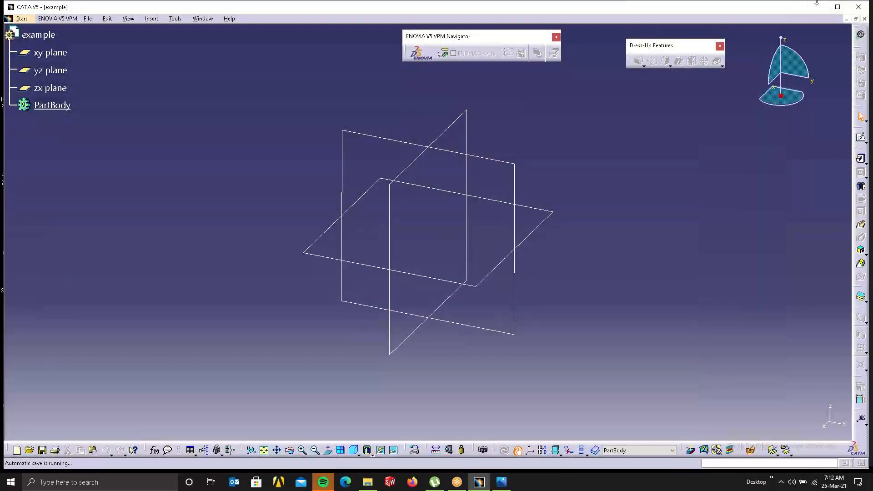
{"action": "left_click_drag", "start_coordinate": [817, 4], "coordinate": [816, 63]}
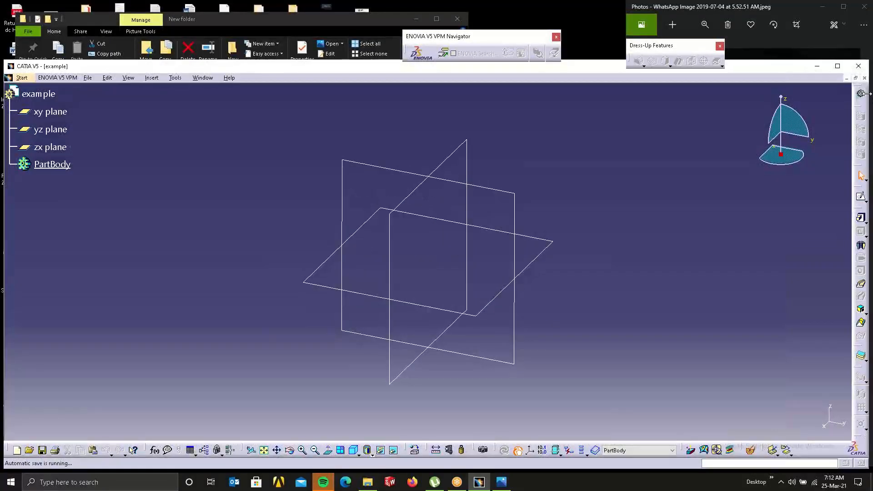
{"action": "left_click_drag", "start_coordinate": [869, 93], "coordinate": [721, 94]}
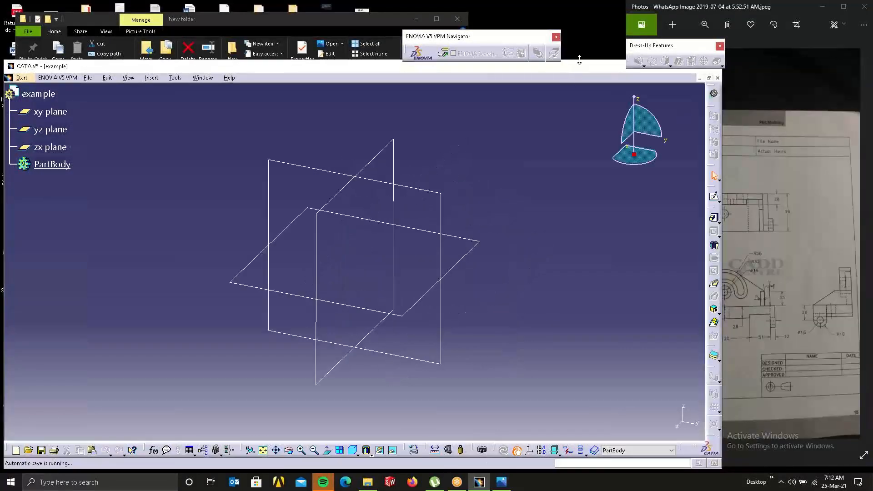
{"action": "left_click_drag", "start_coordinate": [579, 60], "coordinate": [580, 1]}
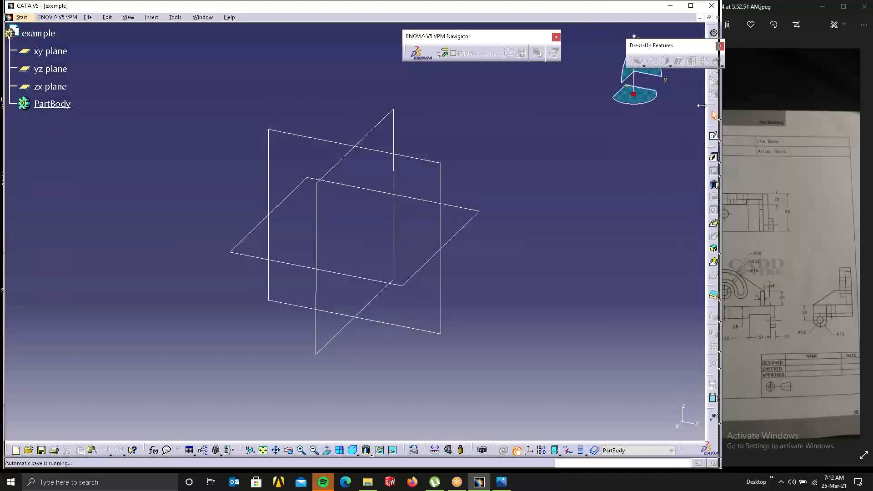
{"action": "left_click_drag", "start_coordinate": [702, 105], "coordinate": [638, 113]}
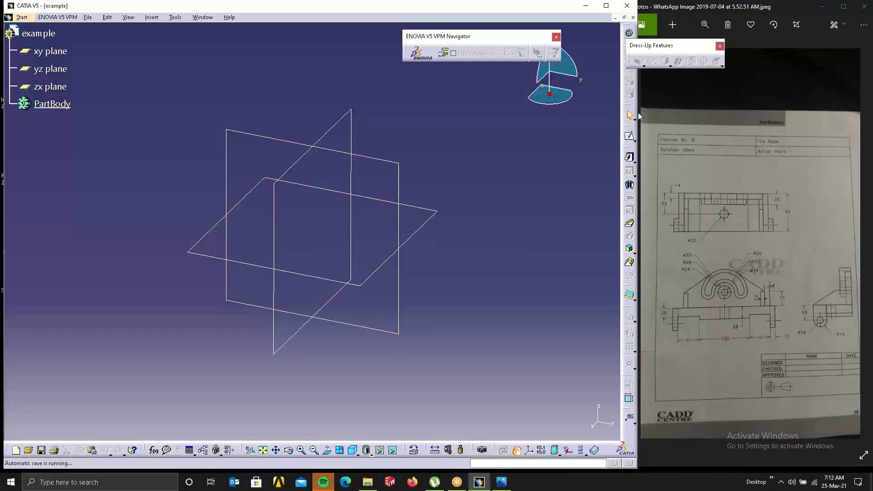
Narrow the modelling window so the drawing is fully uncovered, and start a sketch on the yz plane.
{"action": "left_click_drag", "start_coordinate": [638, 115], "coordinate": [607, 122]}
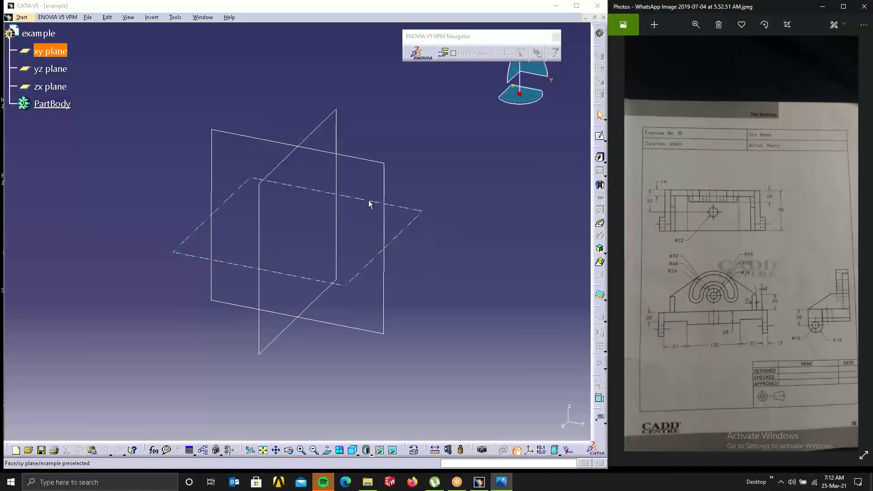
{"action": "left_click", "coordinate": [385, 180]}
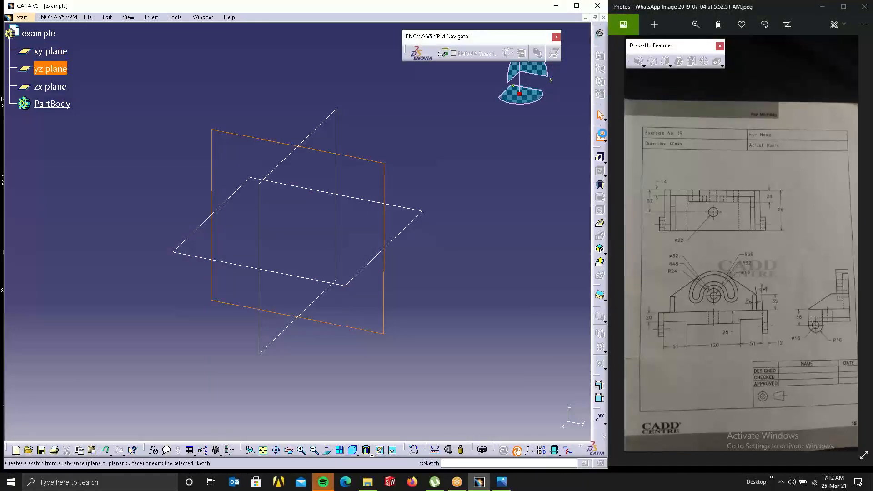
{"action": "left_click", "coordinate": [601, 135]}
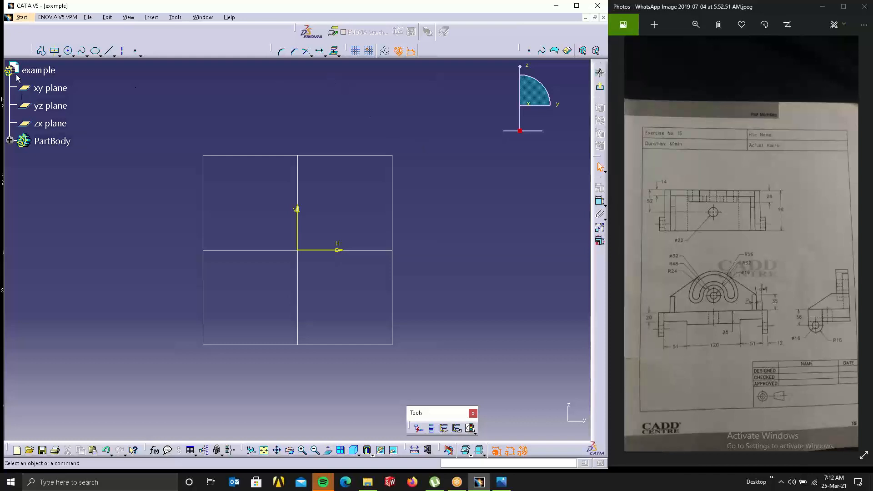
Sketch a closed stepped half-profile, about 77 mm long and 38 mm high, with its inner vertical edge on the V axis.
{"action": "left_click", "coordinate": [41, 51]}
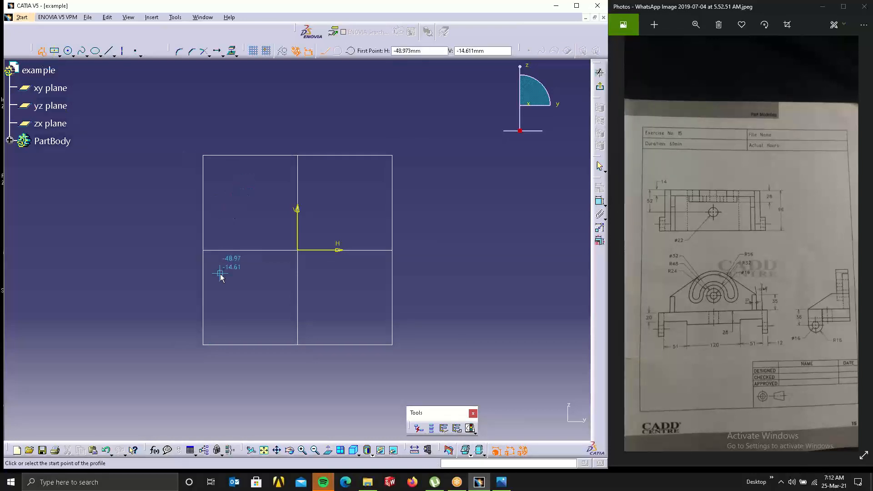
{"action": "left_click", "coordinate": [176, 272]}
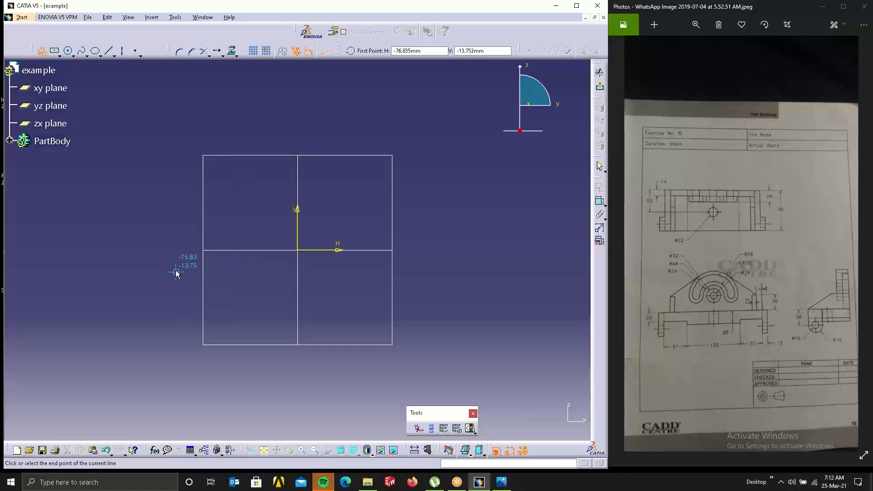
{"action": "left_click", "coordinate": [177, 236]}
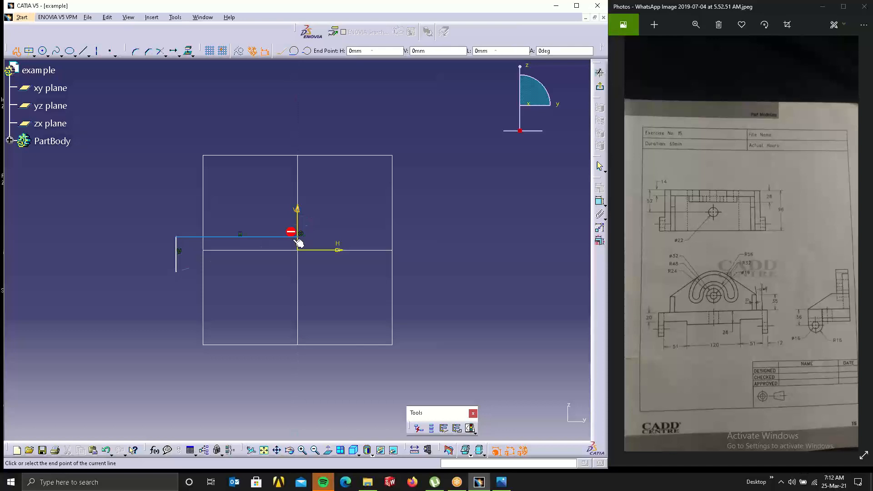
{"action": "left_click", "coordinate": [298, 237]}
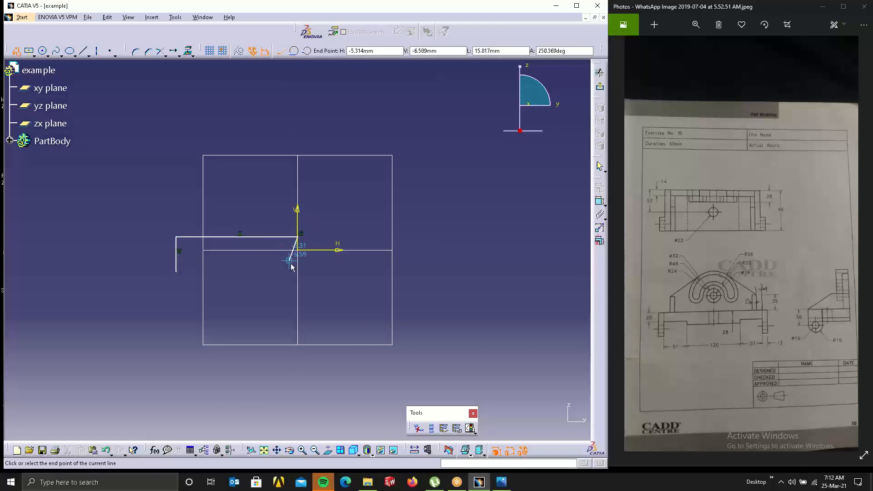
{"action": "left_click", "coordinate": [297, 299]}
{"action": "left_click", "coordinate": [241, 298]}
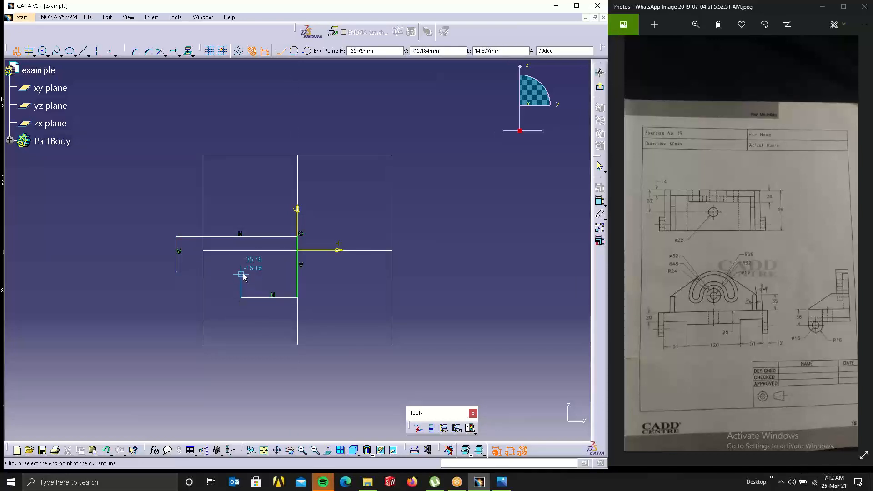
{"action": "left_click", "coordinate": [241, 272]}
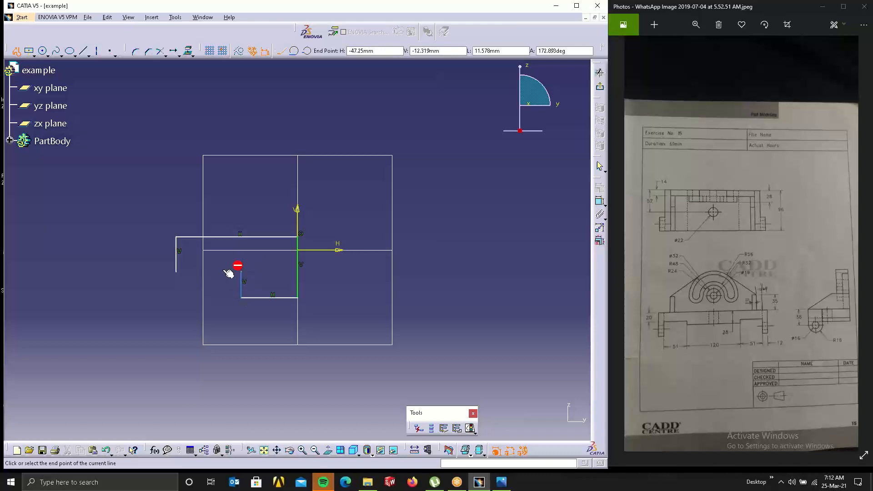
{"action": "left_click", "coordinate": [176, 272]}
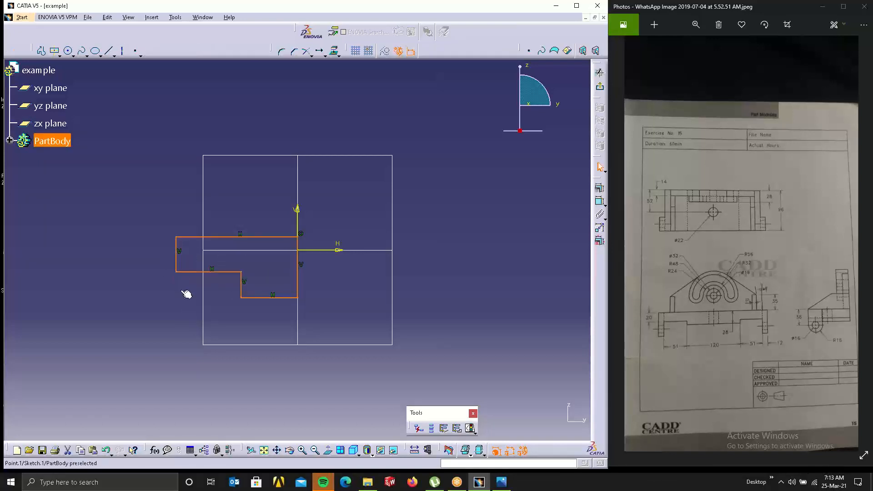
Convert the profile's vertical edge on the V axis to a construction line.
{"action": "left_click", "coordinate": [202, 169]}
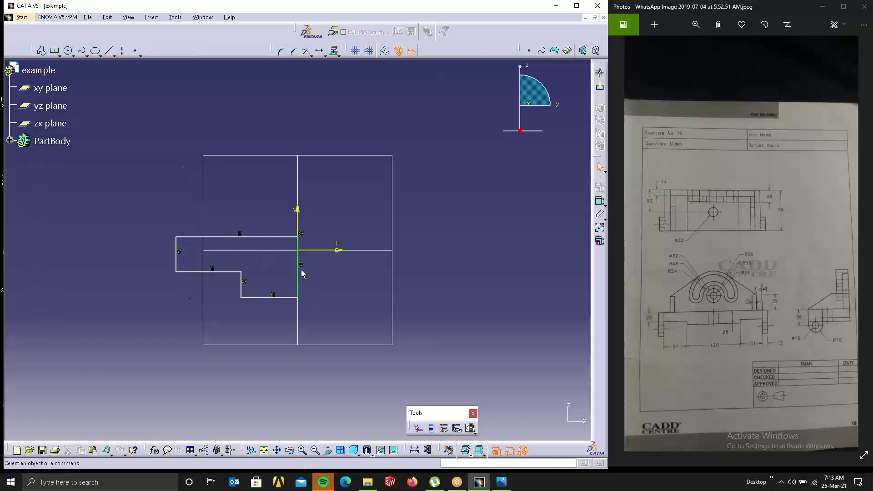
{"action": "left_click", "coordinate": [298, 270]}
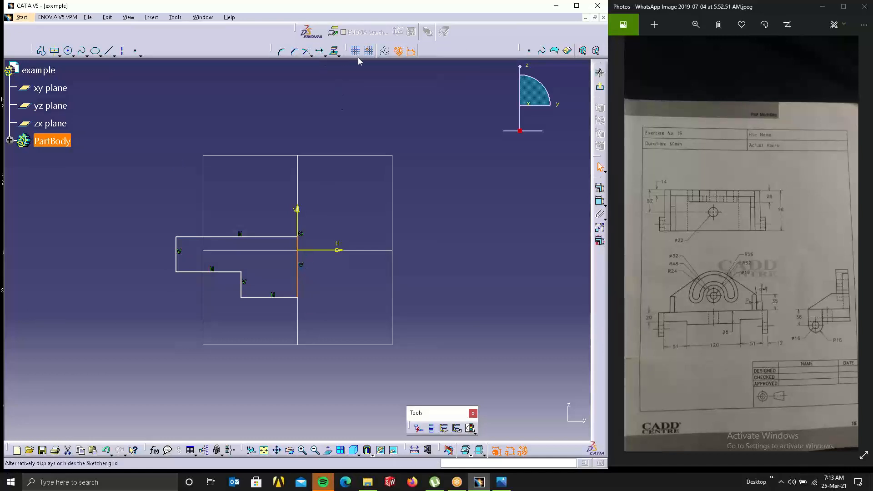
{"action": "left_click", "coordinate": [385, 51]}
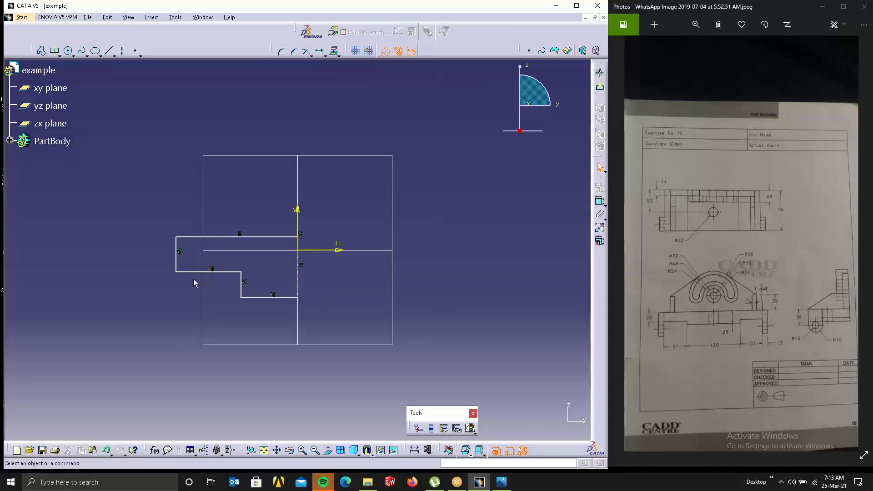
Constrain the distance from the V axis to the profile's outer vertical edge to 60+51 mm.
{"action": "left_click", "coordinate": [600, 200]}
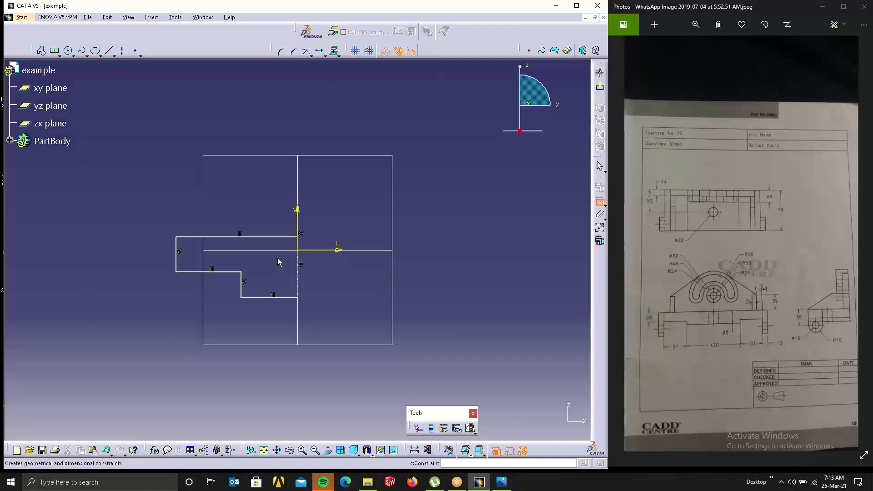
{"action": "left_click", "coordinate": [299, 218]}
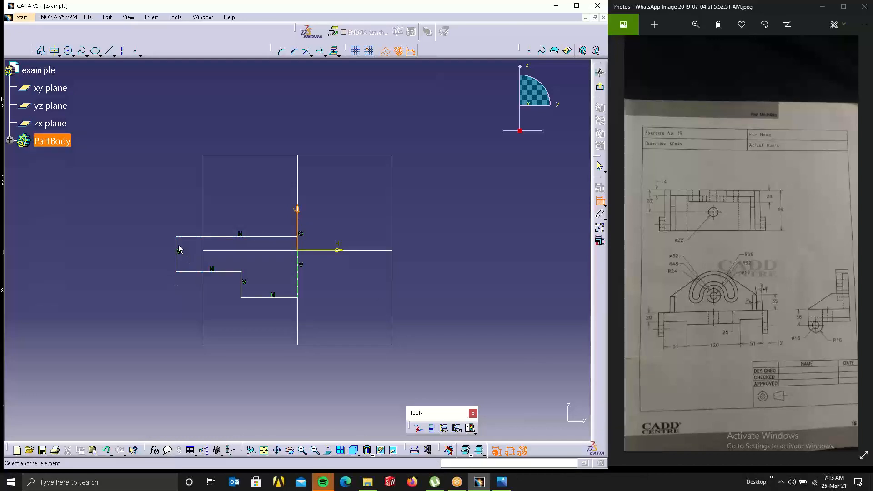
{"action": "left_click", "coordinate": [178, 250]}
{"action": "left_click", "coordinate": [193, 202]}
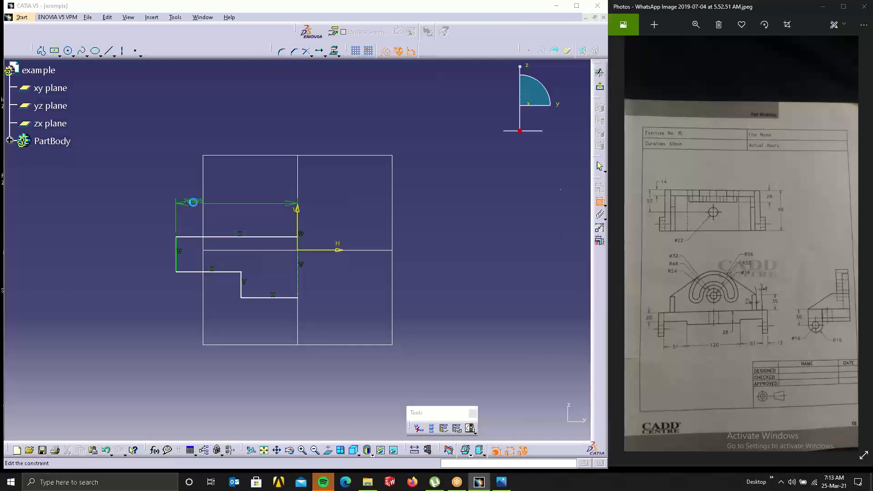
{"action": "double_click", "coordinate": [193, 203]}
{"action": "type", "text": "60+51"}
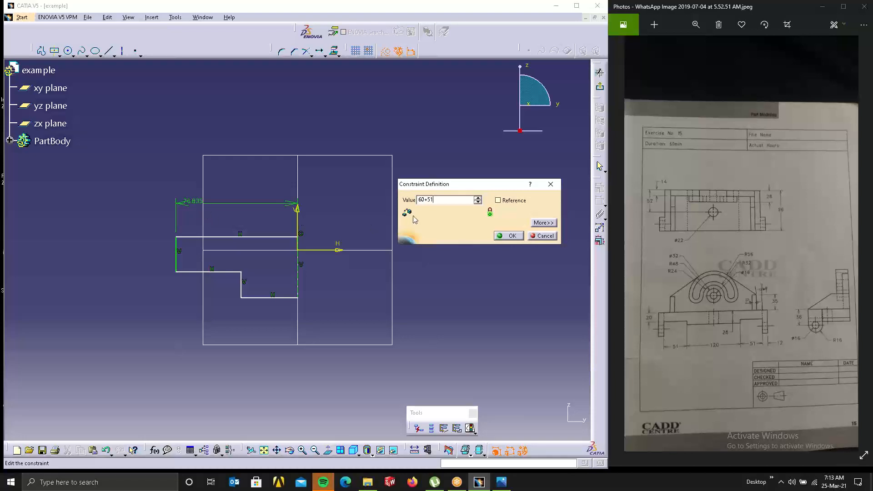
{"action": "left_click", "coordinate": [511, 236]}
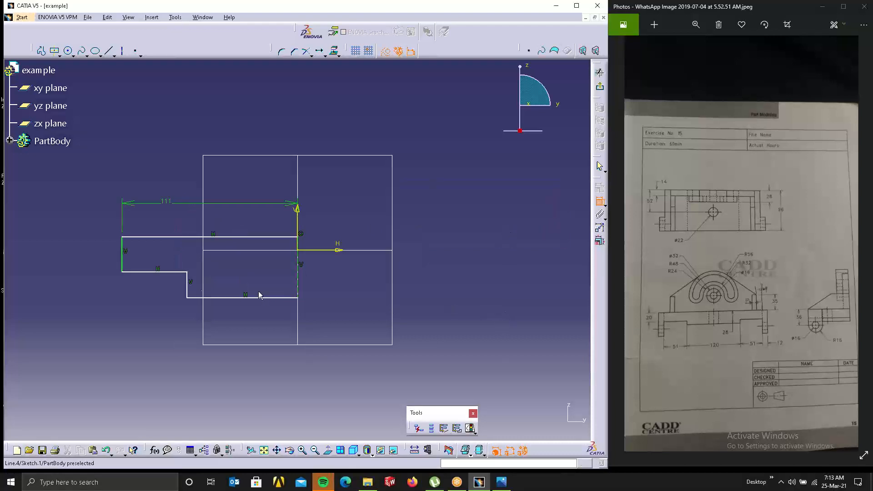
Constrain the lower horizontal edge of the profile's thinner outer portion to 51 mm.
{"action": "left_click", "coordinate": [180, 273]}
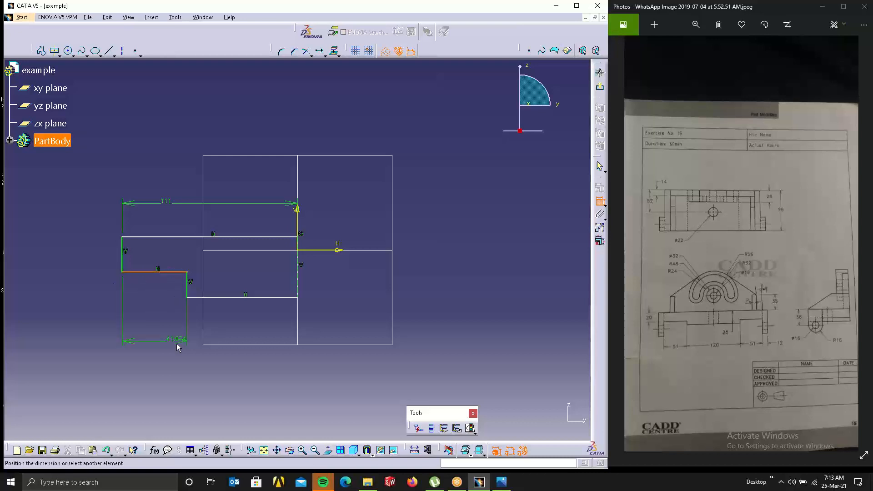
{"action": "left_click", "coordinate": [177, 344]}
{"action": "double_click", "coordinate": [177, 345]}
{"action": "type", "text": "51"}
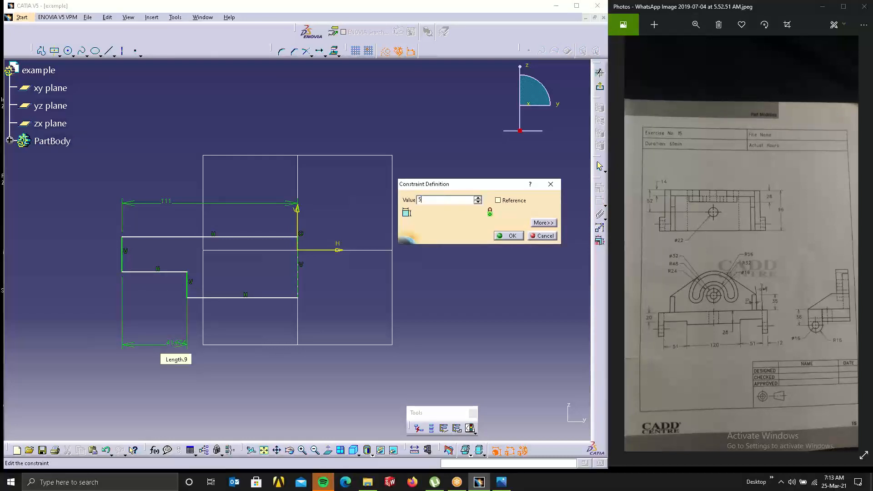
{"action": "key", "text": "Return"}
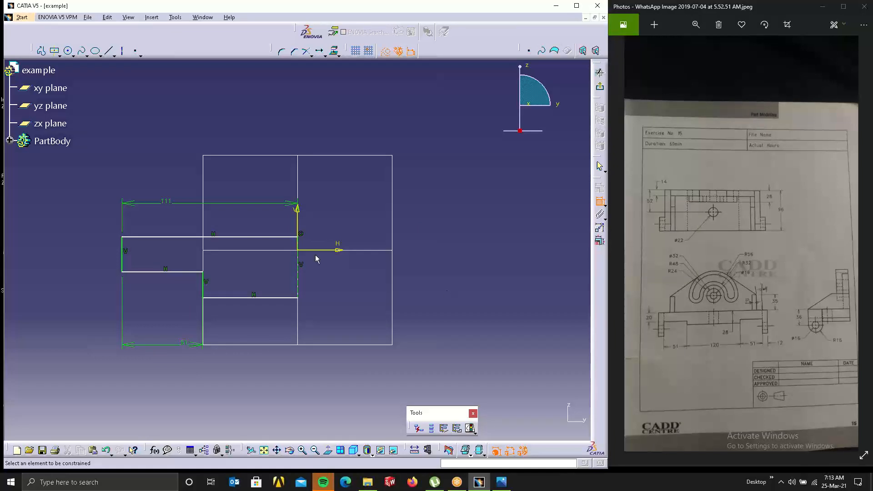
Make the profile's top edge and lowest bottom edge symmetric about the H axis.
{"action": "left_click", "coordinate": [250, 238]}
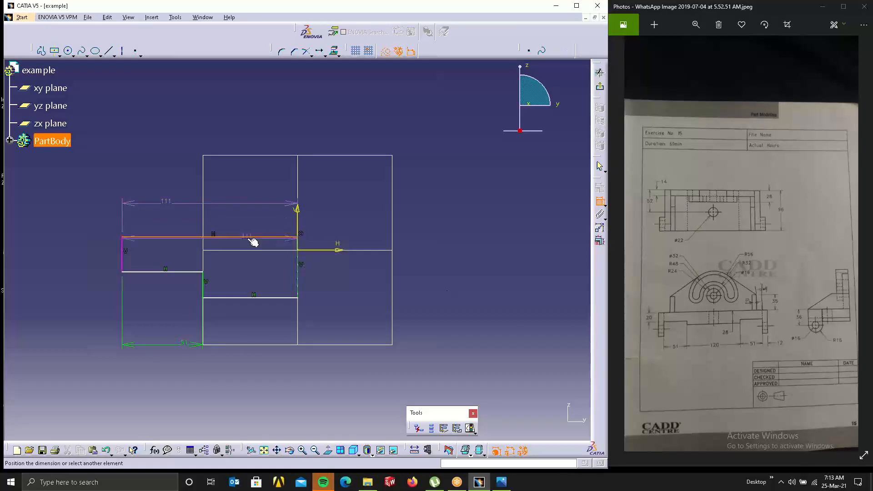
{"action": "left_click", "coordinate": [271, 299]}
{"action": "right_click", "coordinate": [381, 305]}
{"action": "left_click", "coordinate": [411, 399]}
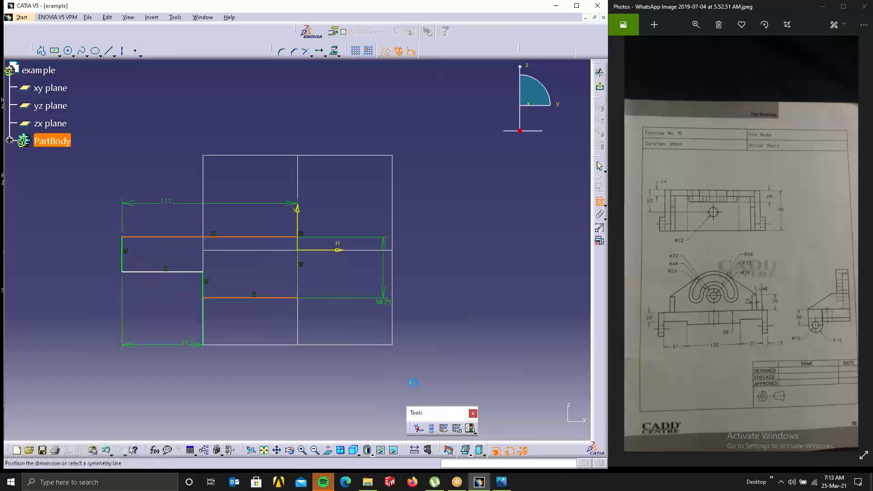
{"action": "left_click", "coordinate": [341, 251]}
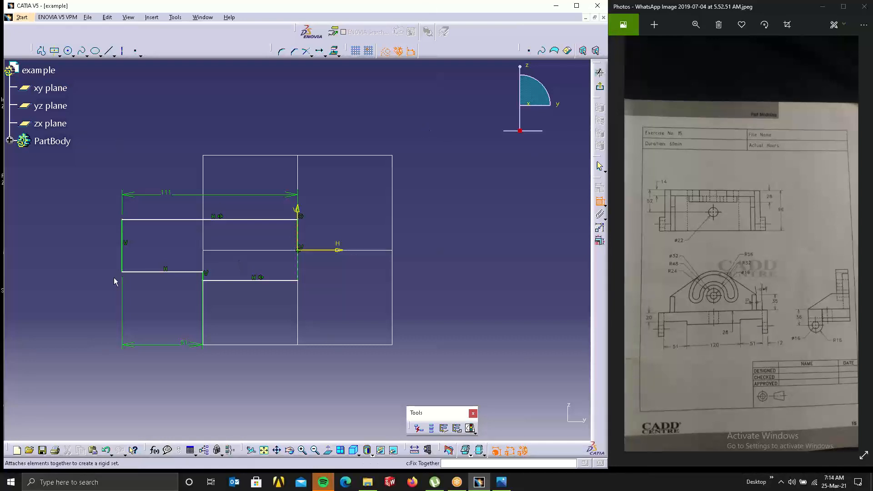
Constrain the height of the profile's outer vertical edge to 20 mm.
{"action": "left_click", "coordinate": [125, 254]}
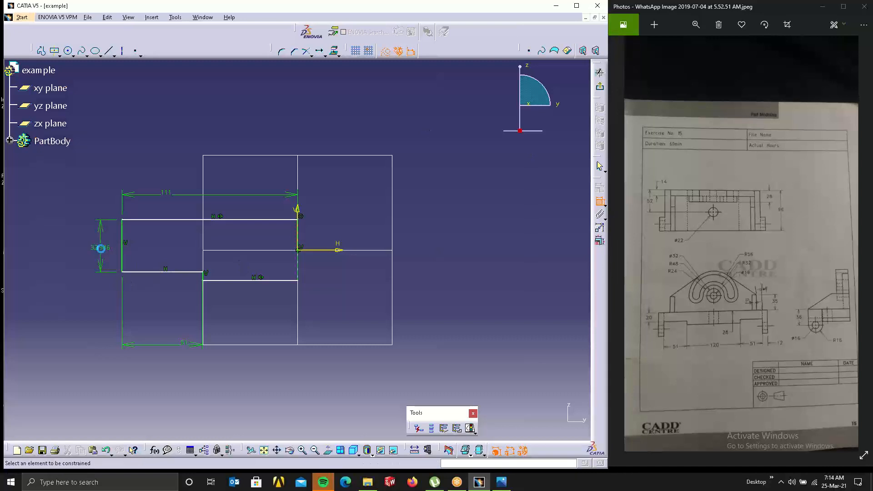
{"action": "double_click", "coordinate": [102, 253]}
{"action": "type", "text": "20"}
{"action": "key", "text": "Return"}
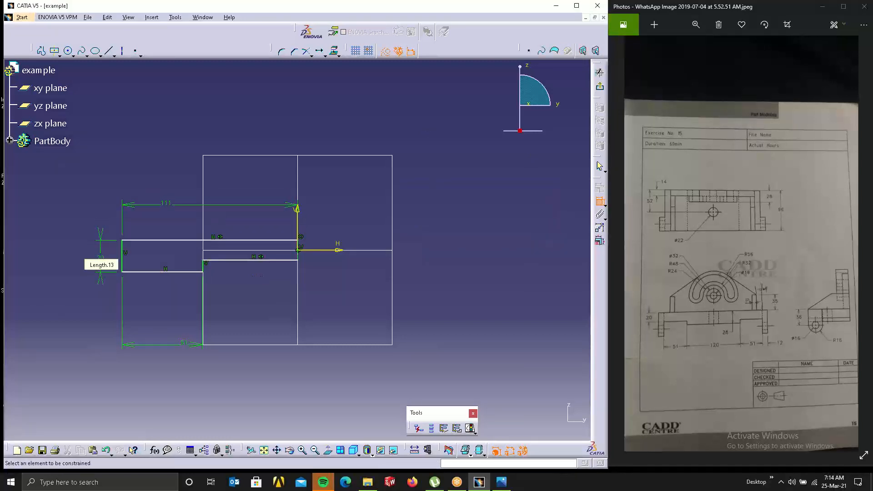
Constrain the distance between the profile's top edge and lowest bottom edge to 28 mm.
{"action": "left_click", "coordinate": [290, 241]}
{"action": "left_click", "coordinate": [292, 261]}
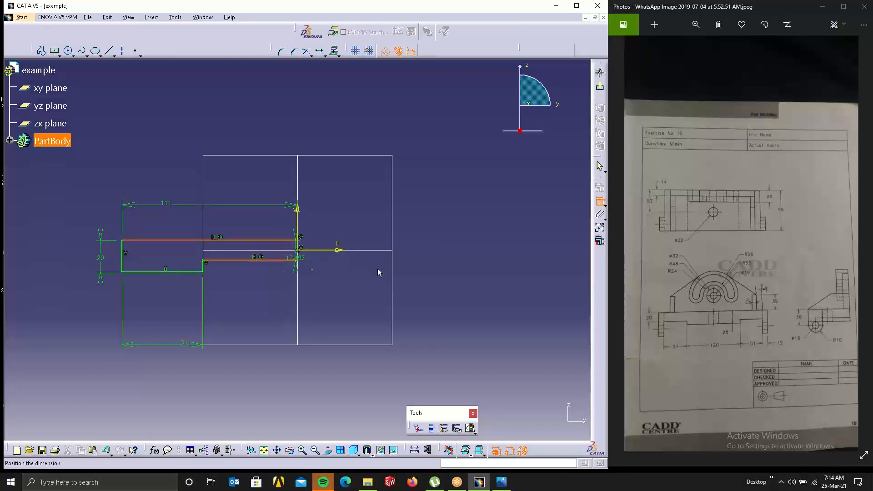
{"action": "double_click", "coordinate": [425, 267]}
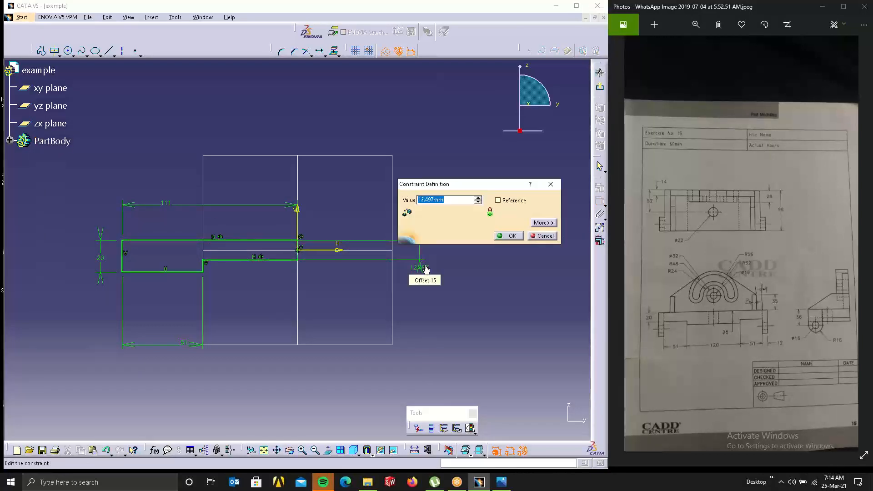
{"action": "type", "text": "28"}
{"action": "key", "text": "Return"}
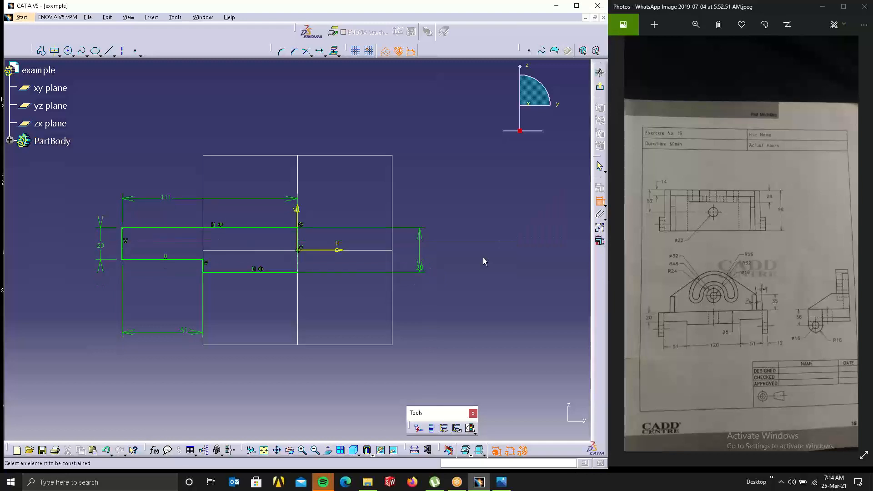
{"action": "left_click", "coordinate": [600, 203]}
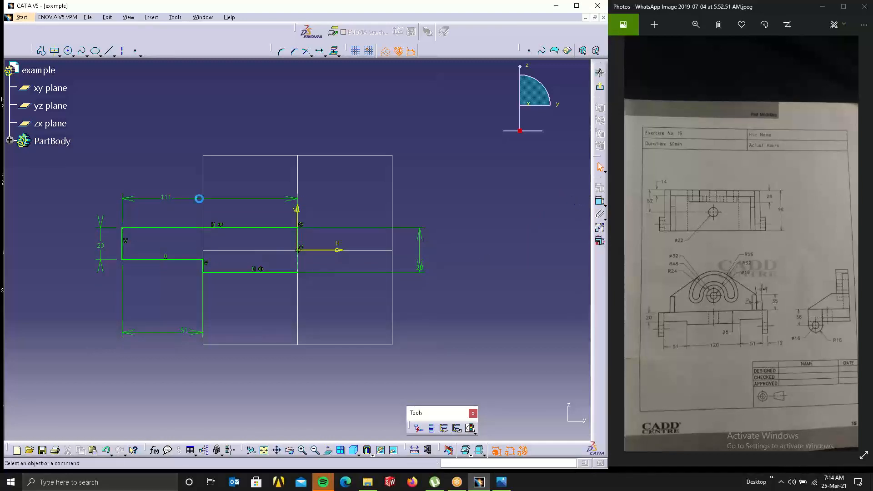
Mirror the whole half-profile about the V axis and exit the sketch.
{"action": "left_click_drag", "start_coordinate": [55, 166], "coordinate": [314, 355]}
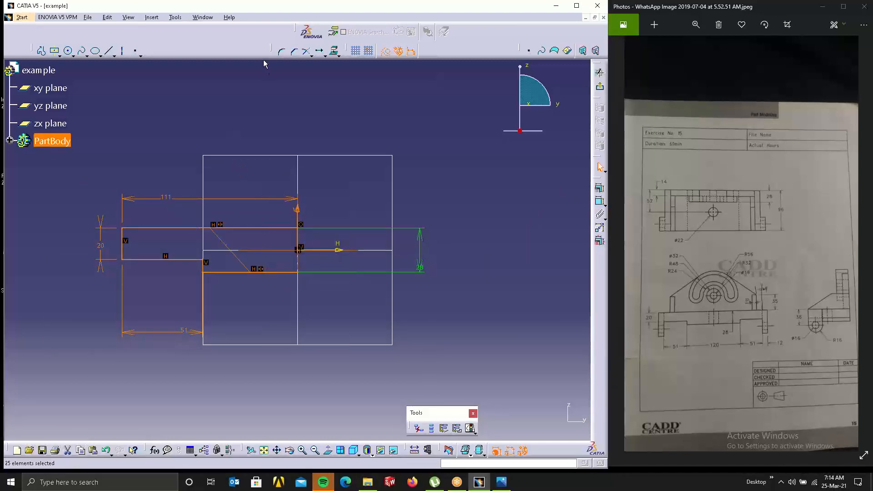
{"action": "left_click", "coordinate": [298, 209], "text": "ctrl"}
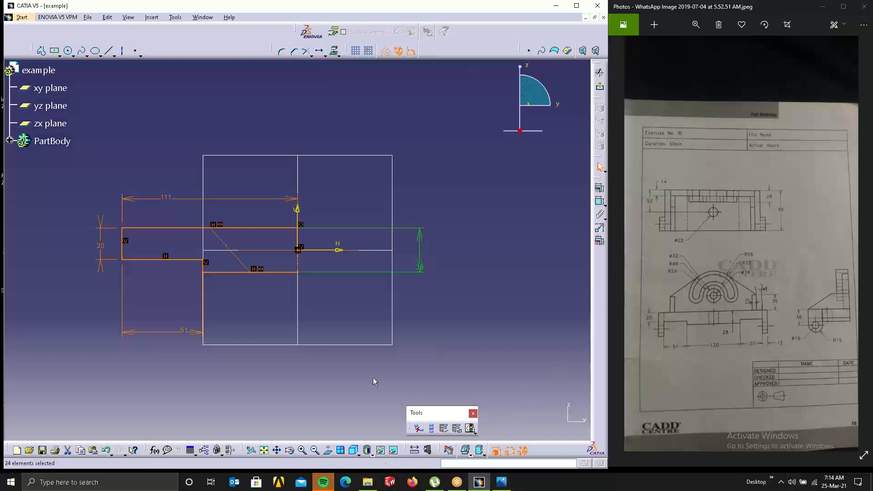
{"action": "left_click", "coordinate": [321, 54]}
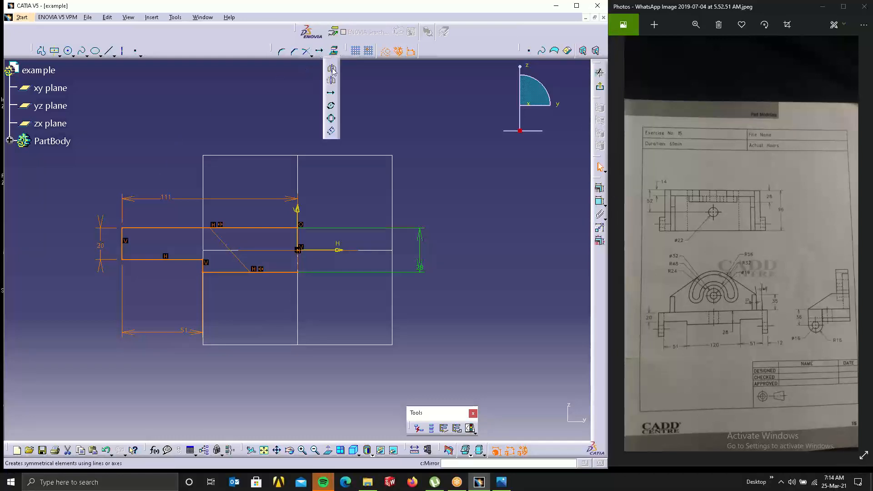
{"action": "left_click", "coordinate": [331, 64]}
{"action": "left_click", "coordinate": [298, 216]}
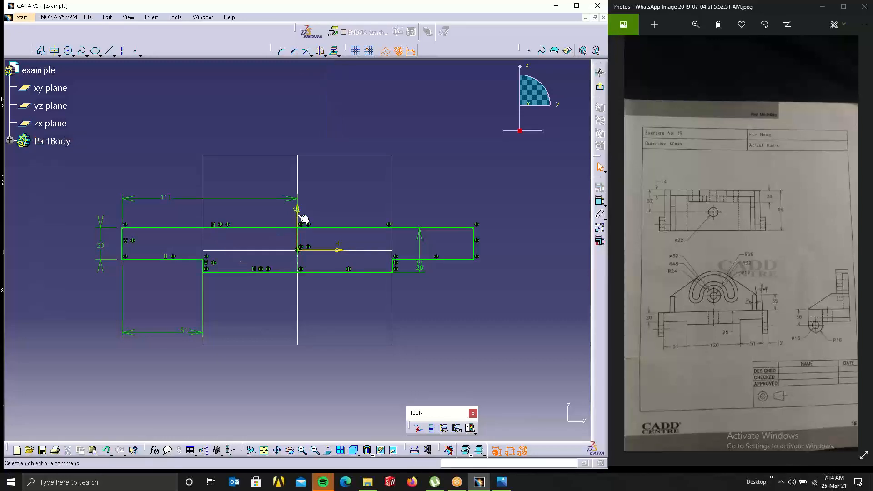
{"action": "left_click", "coordinate": [599, 86]}
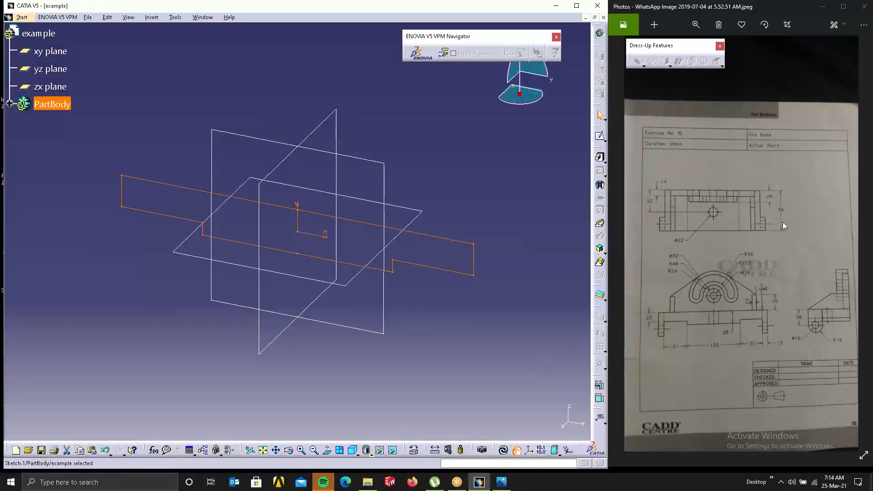
Pad the stepped base profile by 48 mm and mirror its extent to both sides of the sketch plane.
{"action": "left_click", "coordinate": [599, 158]}
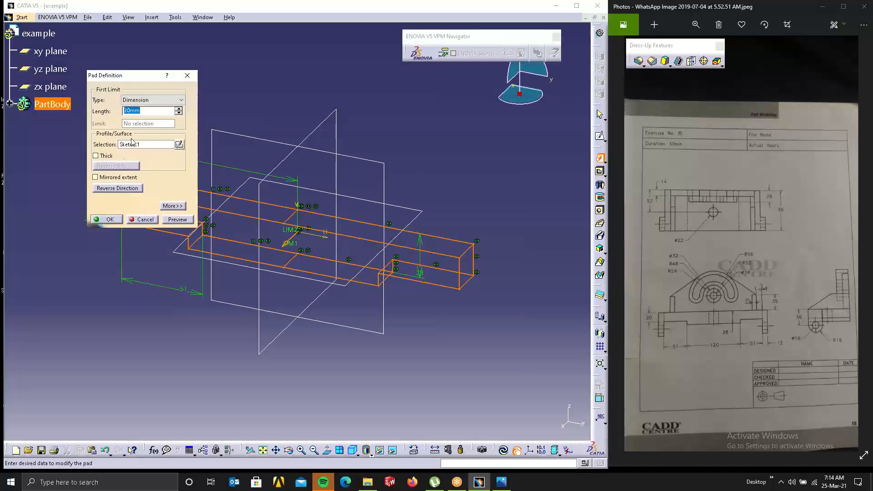
{"action": "type", "text": "9"}
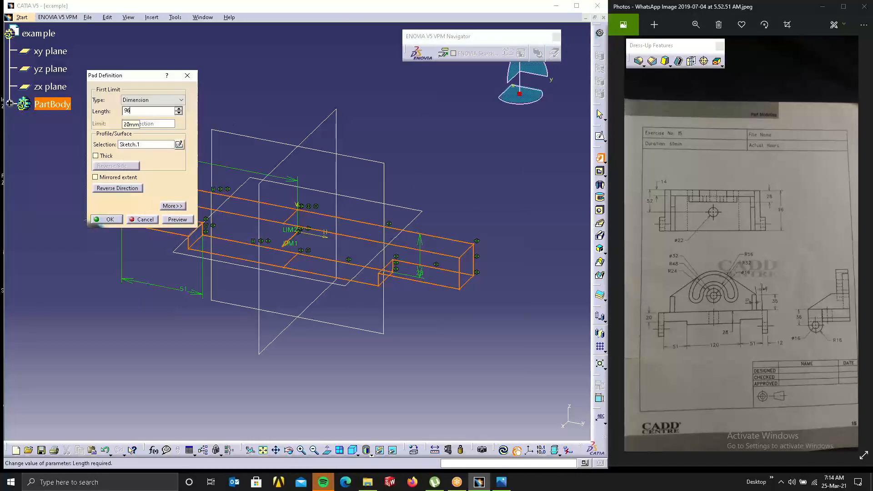
{"action": "type", "text": "6"}
{"action": "key", "text": "Return"}
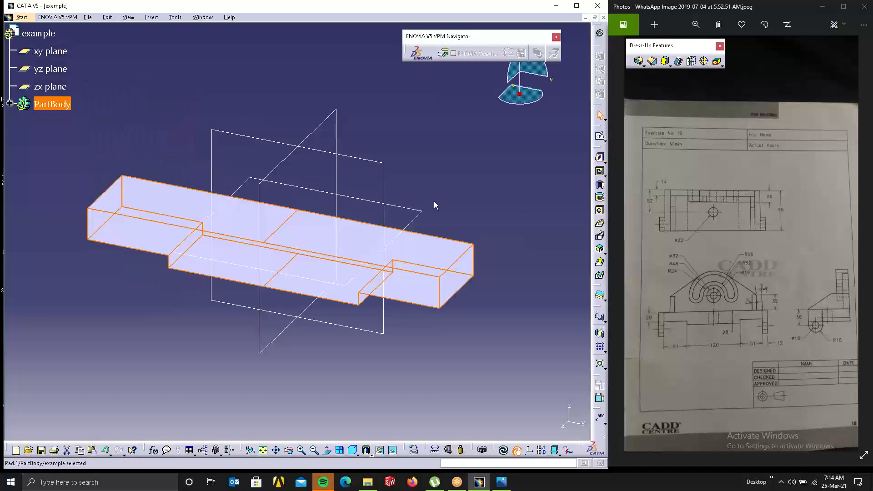
{"action": "double_click", "coordinate": [420, 249]}
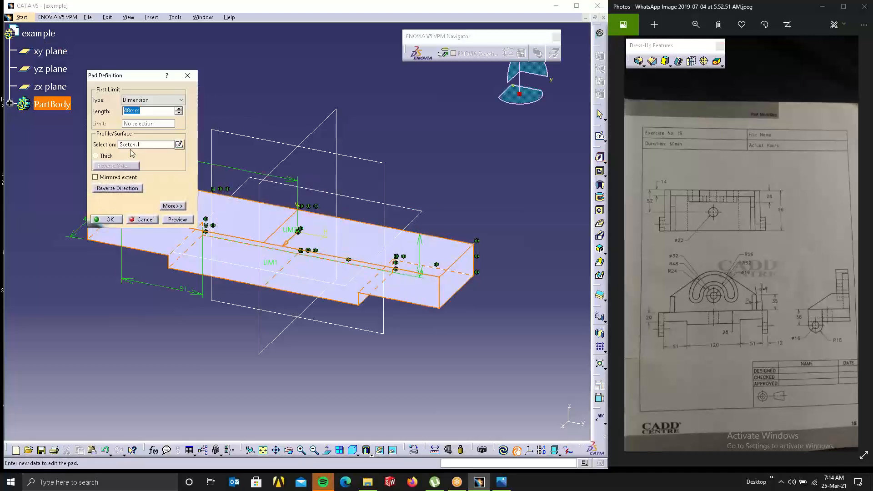
{"action": "left_click", "coordinate": [116, 188]}
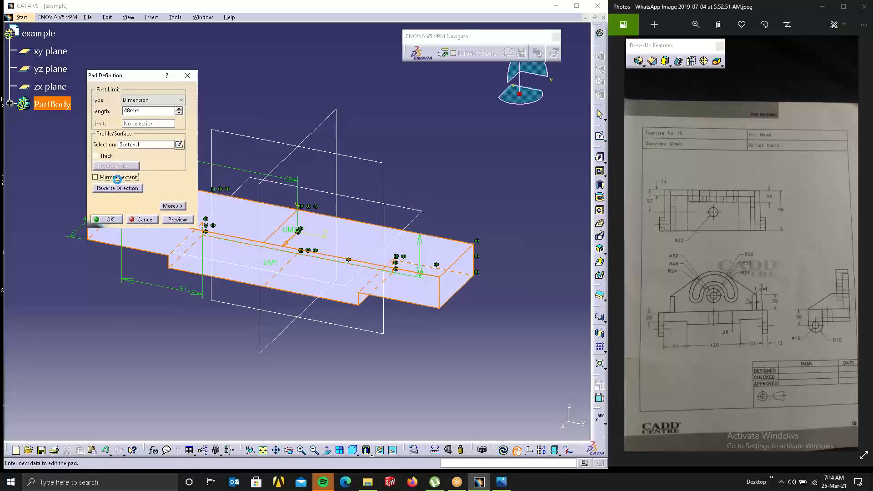
{"action": "left_click", "coordinate": [106, 222]}
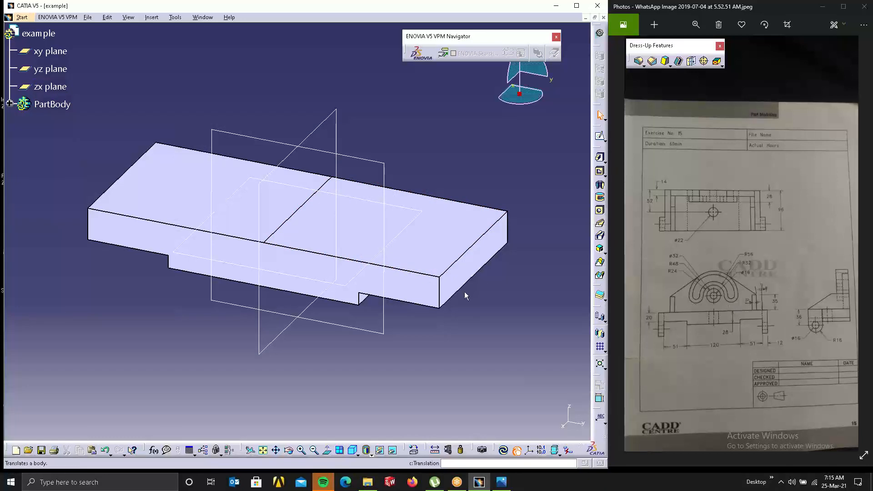
Start a new sketch on the base pad's long stepped front face.
{"action": "middle_click_drag", "start_coordinate": [424, 255], "coordinate": [92, 308]}
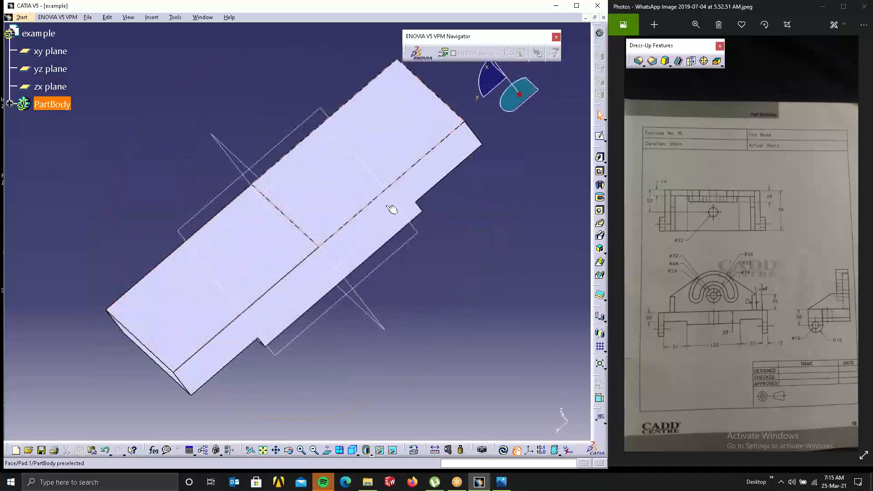
{"action": "left_click", "coordinate": [384, 213]}
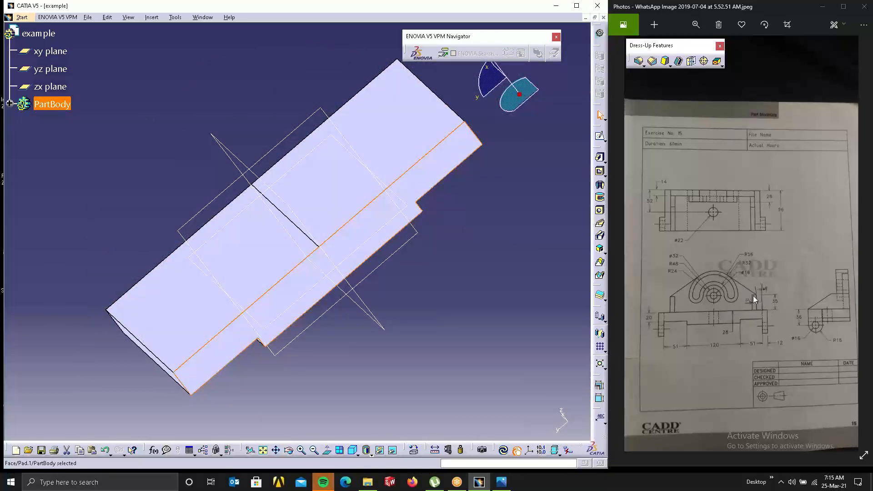
{"action": "left_click", "coordinate": [594, 136]}
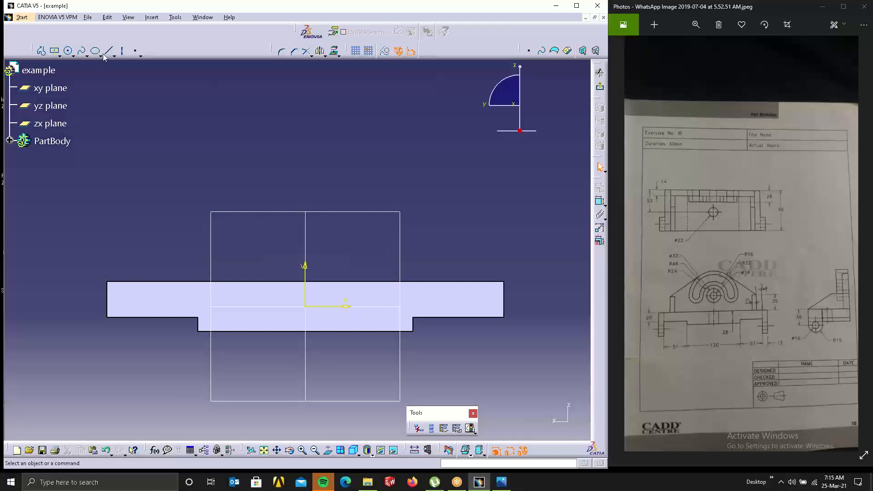
{"action": "left_click", "coordinate": [40, 51]}
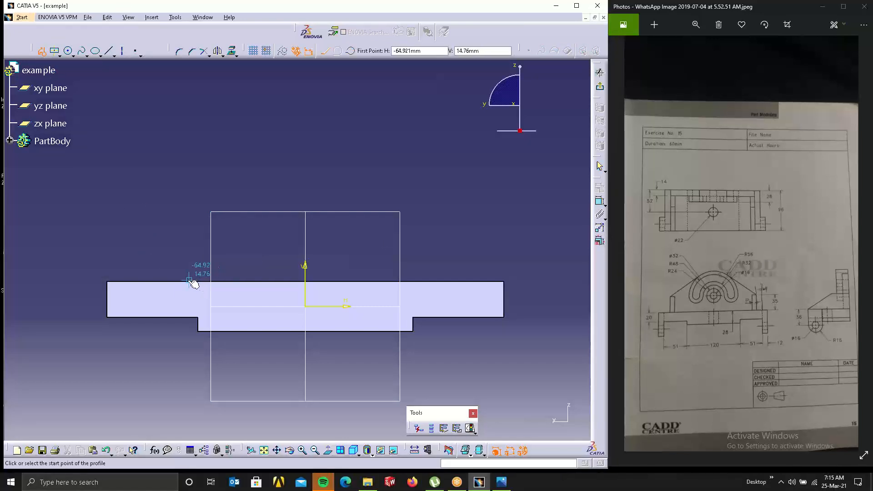
{"action": "left_click", "coordinate": [110, 50]}
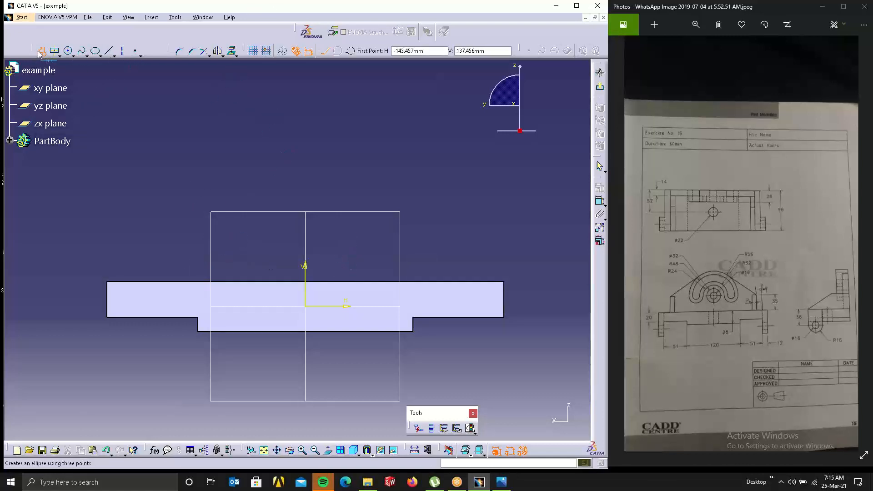
{"action": "key", "text": "Escape"}
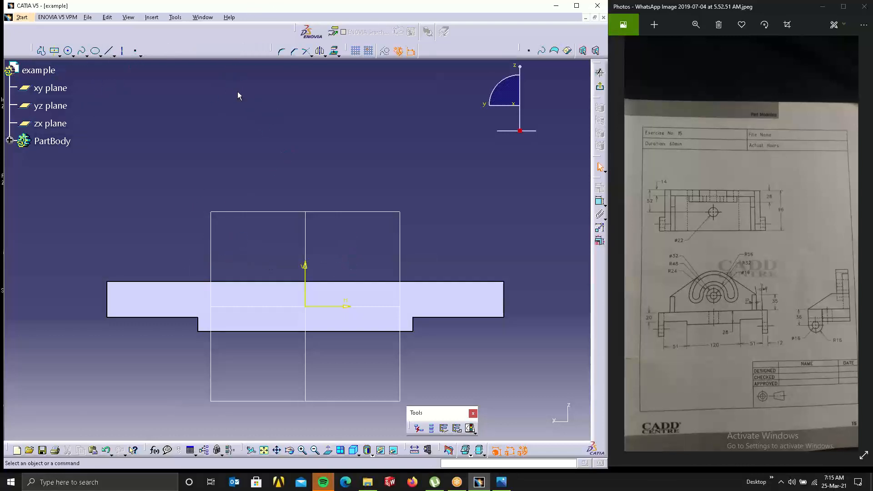
Project the left half of the base's top edge into the sketch and draw a 35 mm vertical line up from it.
{"action": "left_click", "coordinate": [164, 281]}
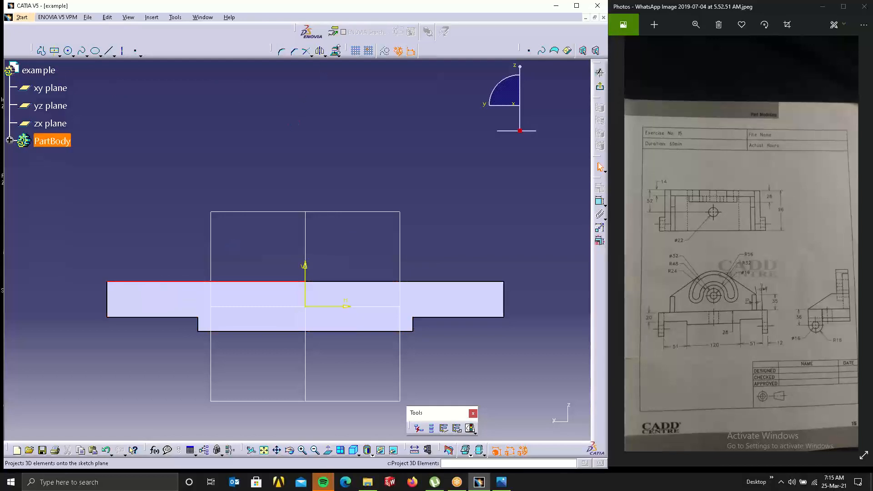
{"action": "left_click", "coordinate": [285, 162]}
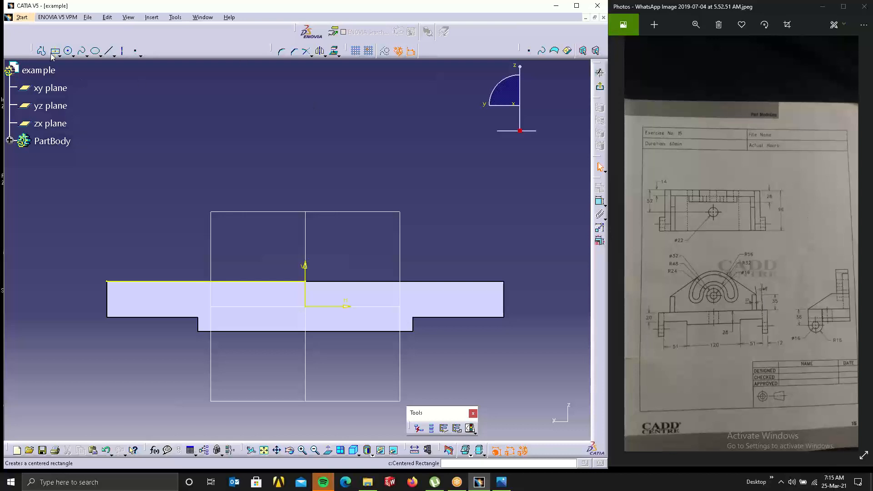
{"action": "left_click", "coordinate": [108, 50]}
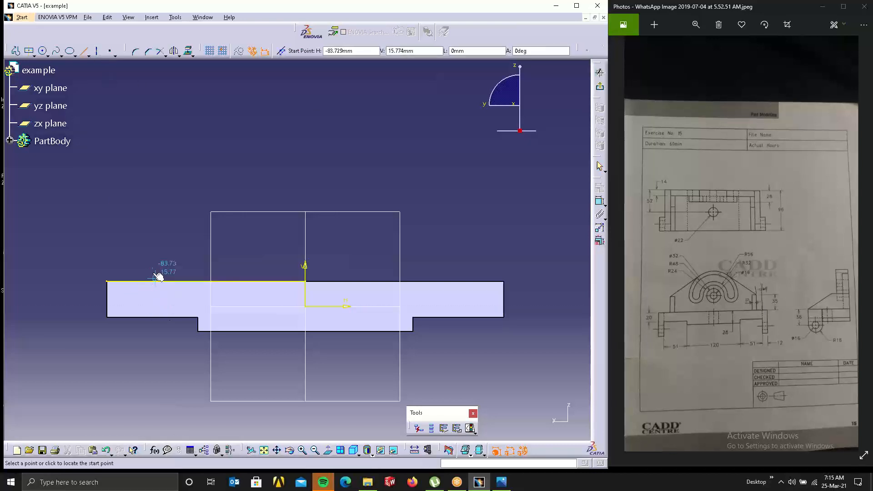
{"action": "left_click", "coordinate": [156, 281]}
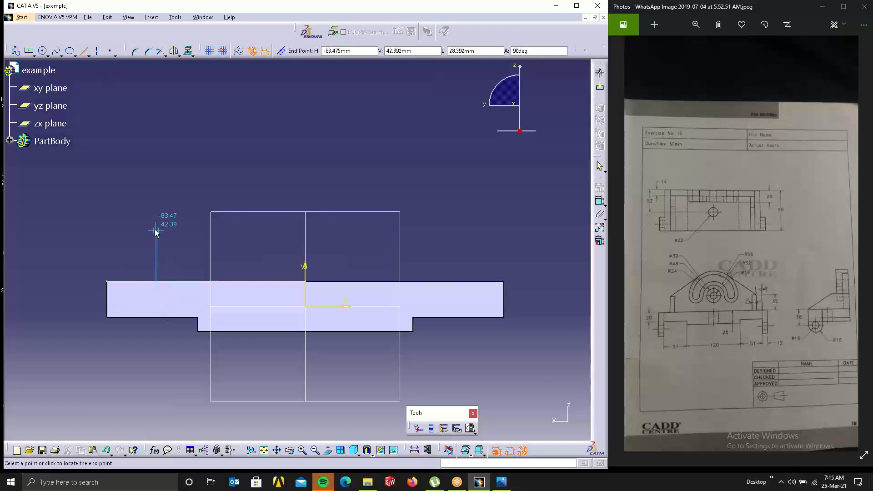
{"action": "key", "text": "Tab"}
{"action": "key", "text": "Tab"}
{"action": "key", "text": "Tab"}
{"action": "type", "text": "35"}
{"action": "key", "text": "Return"}
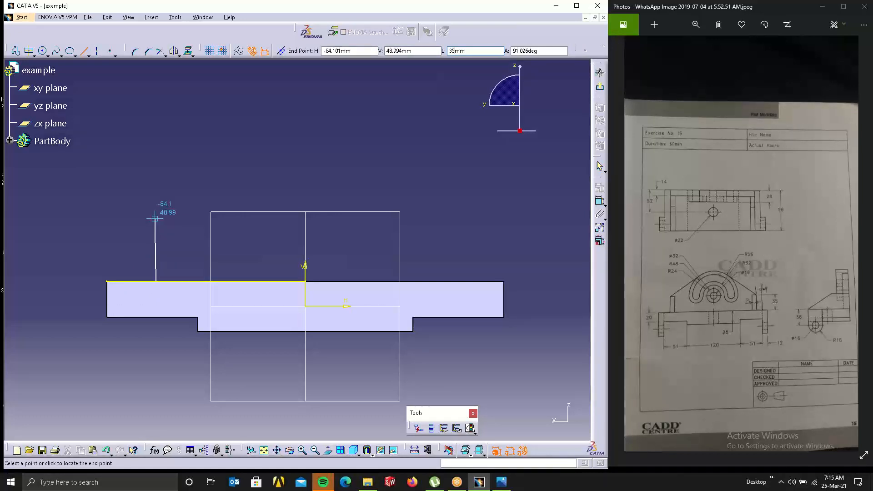
{"action": "left_click", "coordinate": [157, 185]}
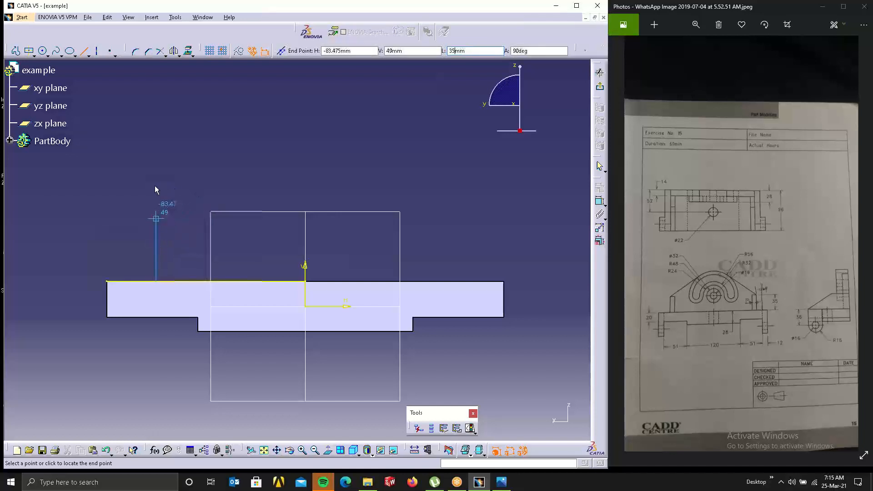
{"action": "left_click", "coordinate": [226, 205]}
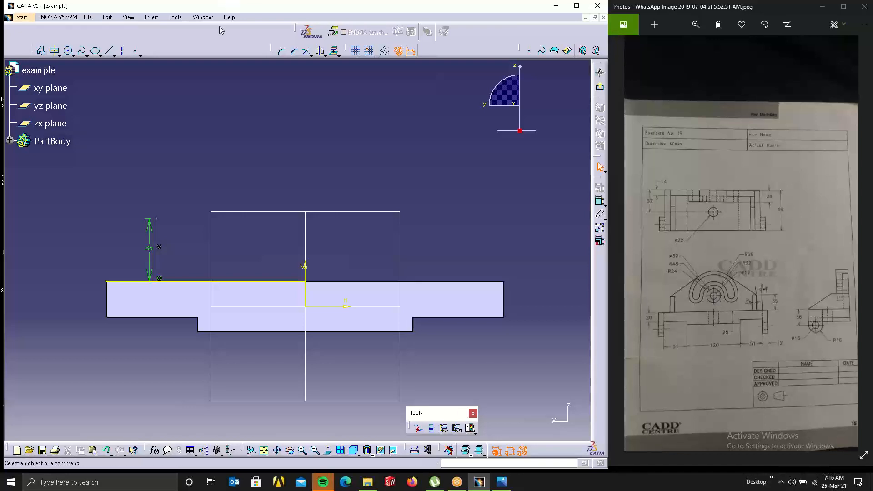
Detach the Profile drawing tools so they float over the graphics area, cancelling any shape started by mistake.
{"action": "left_click", "coordinate": [69, 51]}
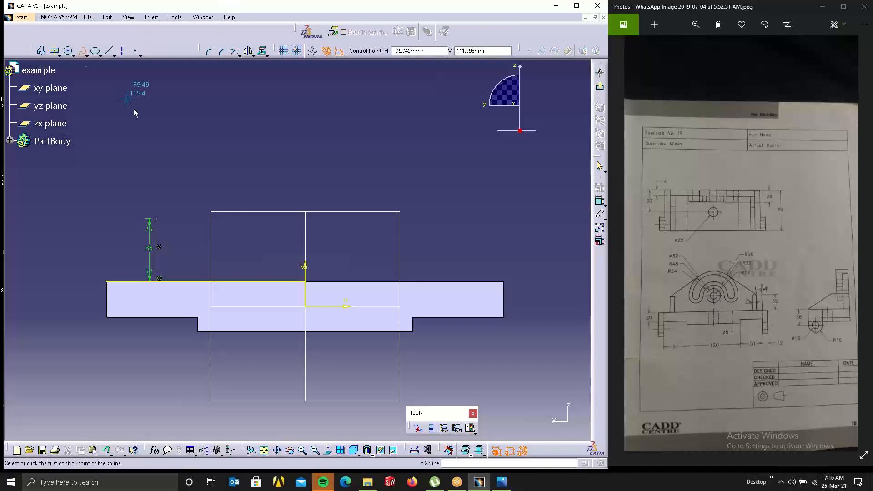
{"action": "left_click", "coordinate": [69, 50]}
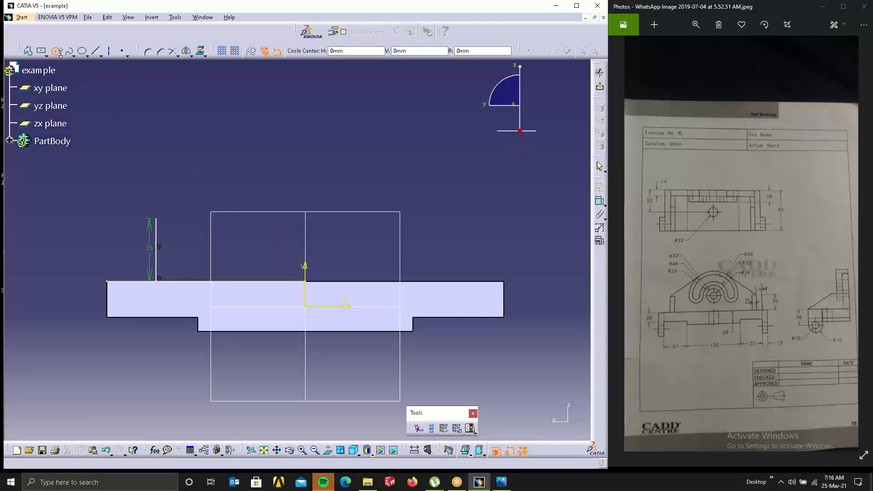
{"action": "left_click", "coordinate": [41, 52]}
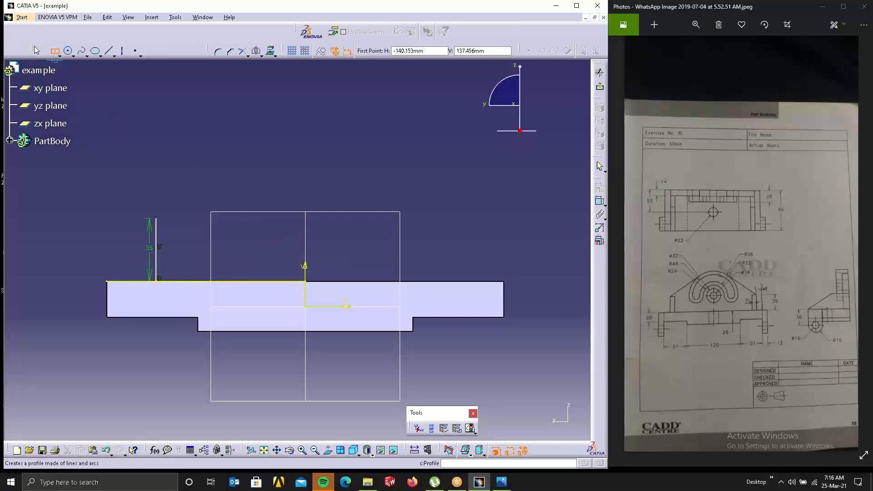
{"action": "left_click_drag", "start_coordinate": [32, 47], "coordinate": [18, 90]}
{"action": "left_click", "coordinate": [186, 92]}
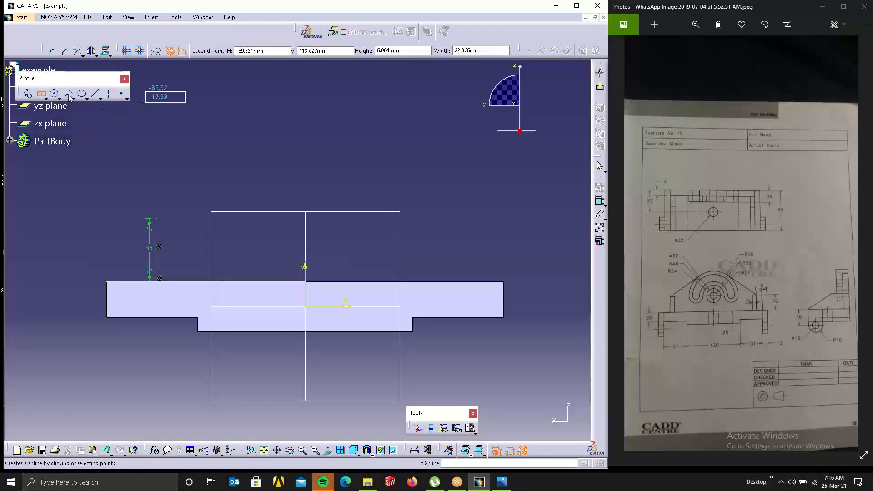
{"action": "key", "text": "Escape"}
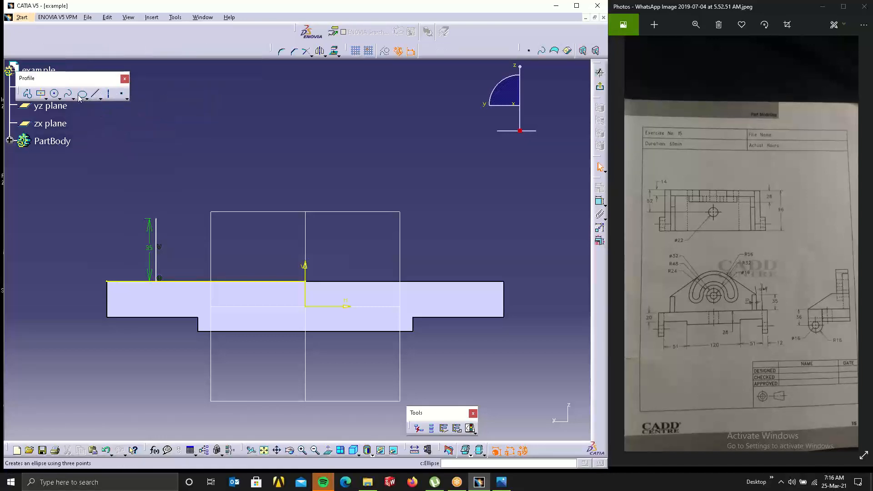
Sketch two concentric circles centred on the V axis above the base and adjust their sizes freehand.
{"action": "left_click", "coordinate": [55, 93]}
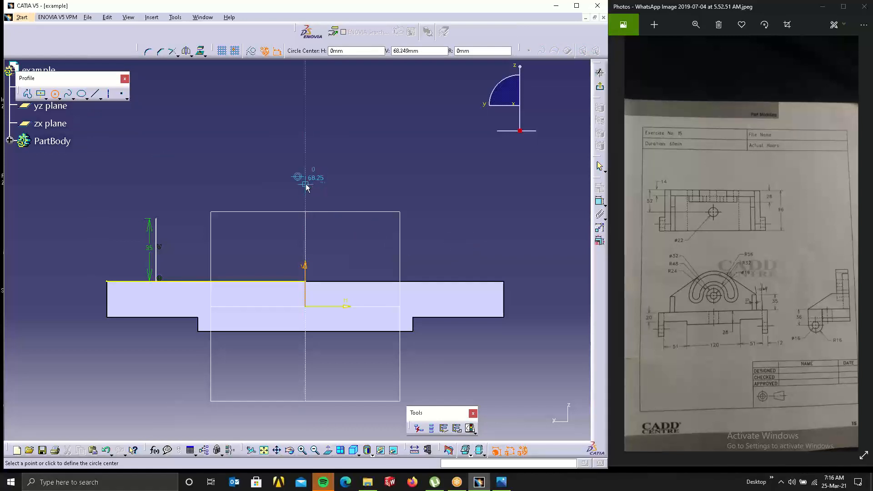
{"action": "left_click", "coordinate": [305, 221]}
{"action": "left_click", "coordinate": [316, 236]}
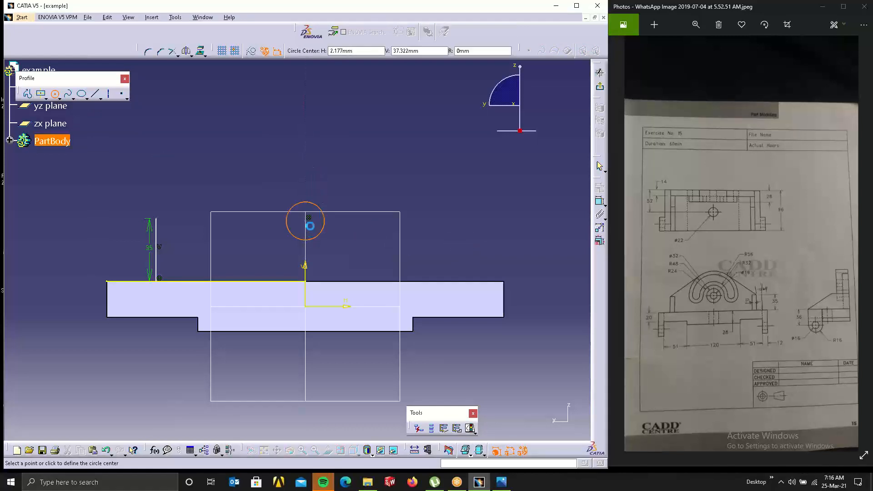
{"action": "left_click", "coordinate": [305, 221]}
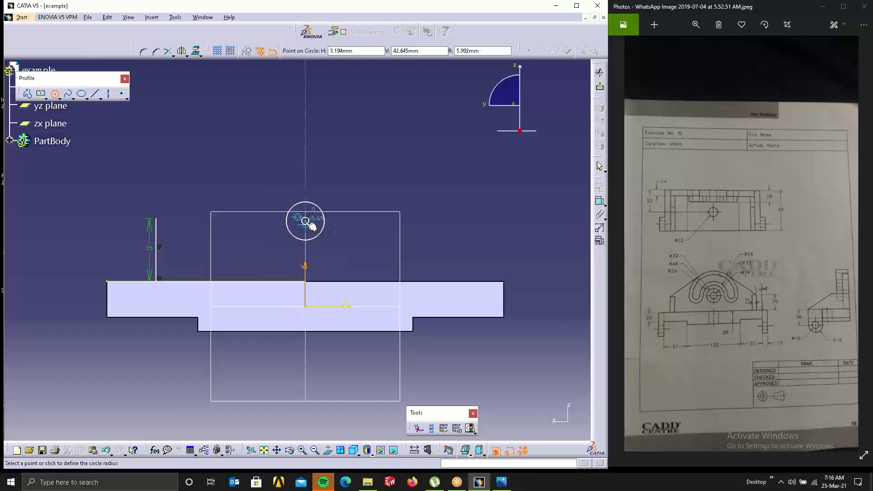
{"action": "left_click", "coordinate": [331, 252]}
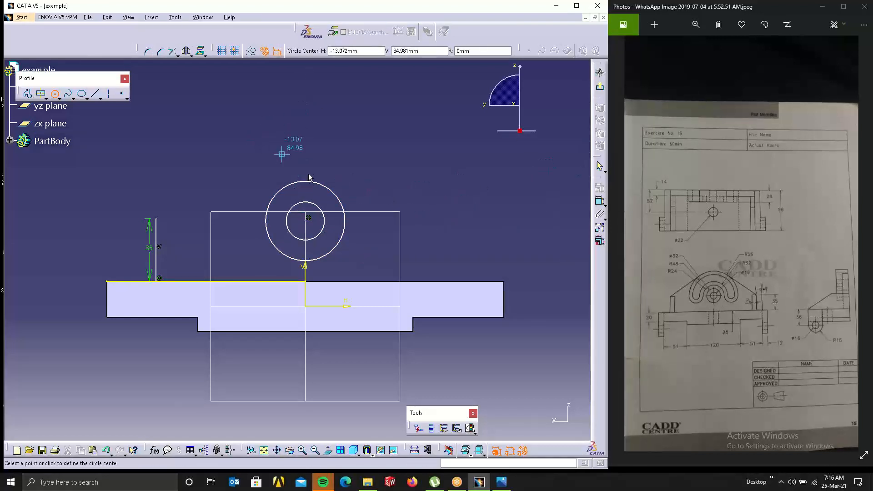
{"action": "left_click", "coordinate": [54, 93]}
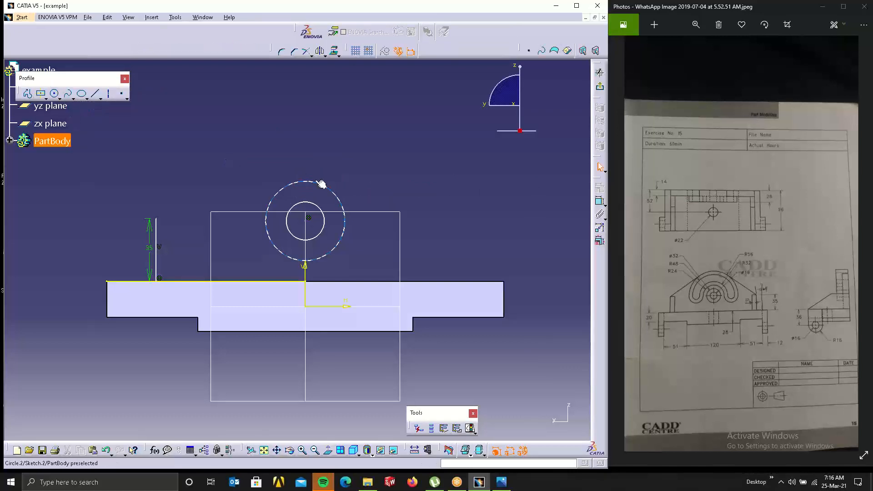
{"action": "left_click_drag", "start_coordinate": [322, 183], "coordinate": [312, 207]}
{"action": "left_click", "coordinate": [574, 208]}
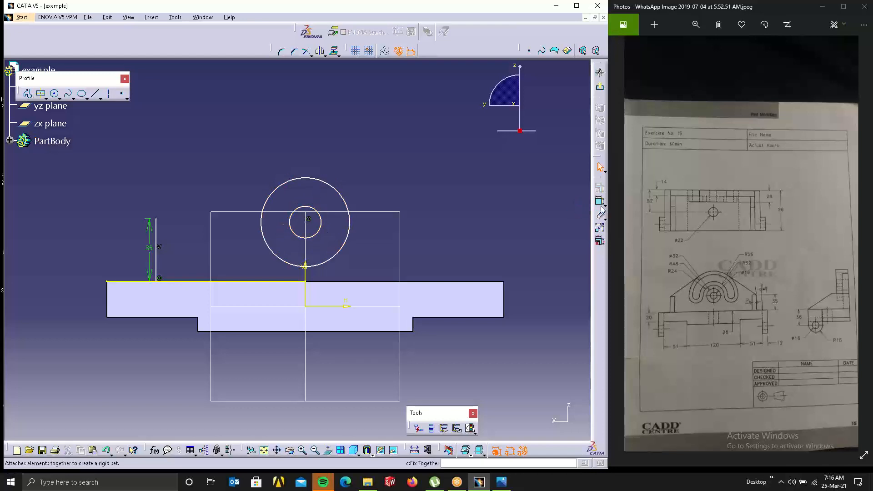
Constrain the centre of the concentric circles to 35 mm above the base's top edge.
{"action": "left_click", "coordinate": [600, 201]}
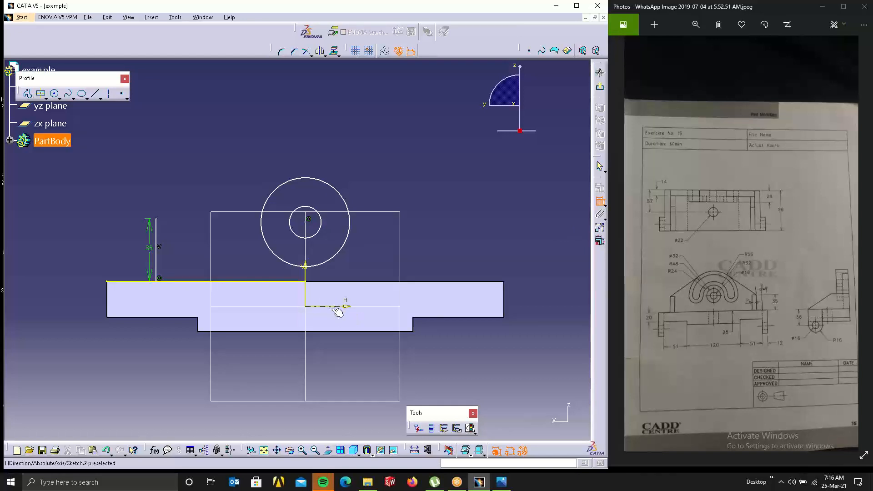
{"action": "left_click", "coordinate": [339, 282]}
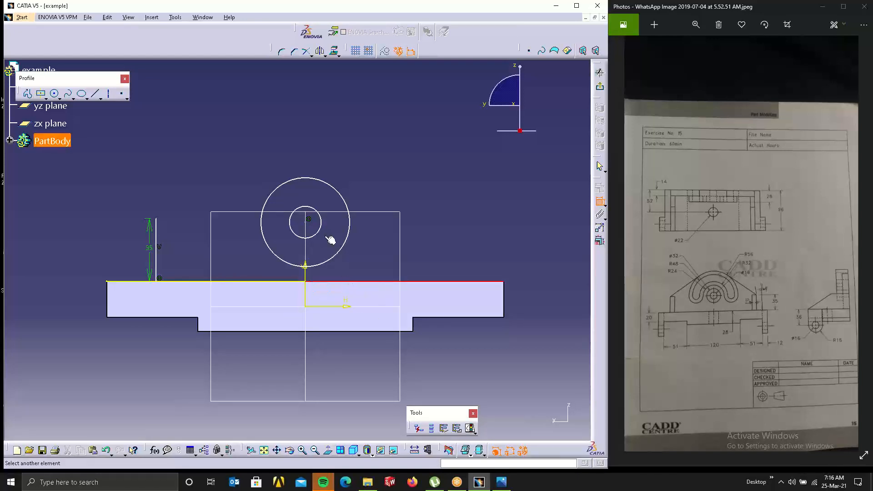
{"action": "left_click", "coordinate": [309, 220]}
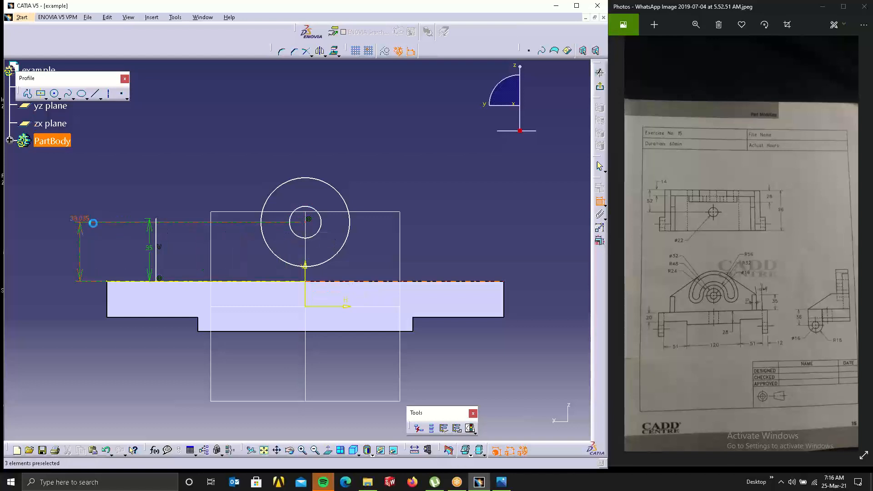
{"action": "left_click", "coordinate": [91, 225]}
{"action": "double_click", "coordinate": [89, 221]}
{"action": "type", "text": "35"}
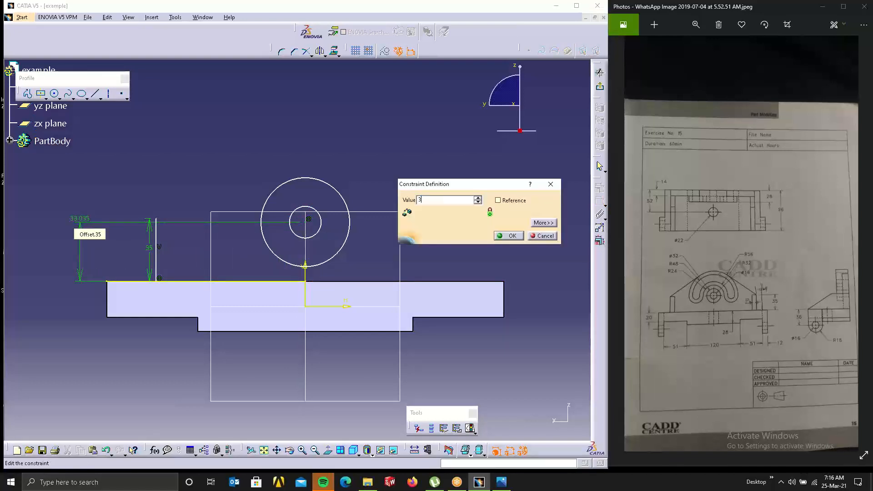
{"action": "key", "text": "Return"}
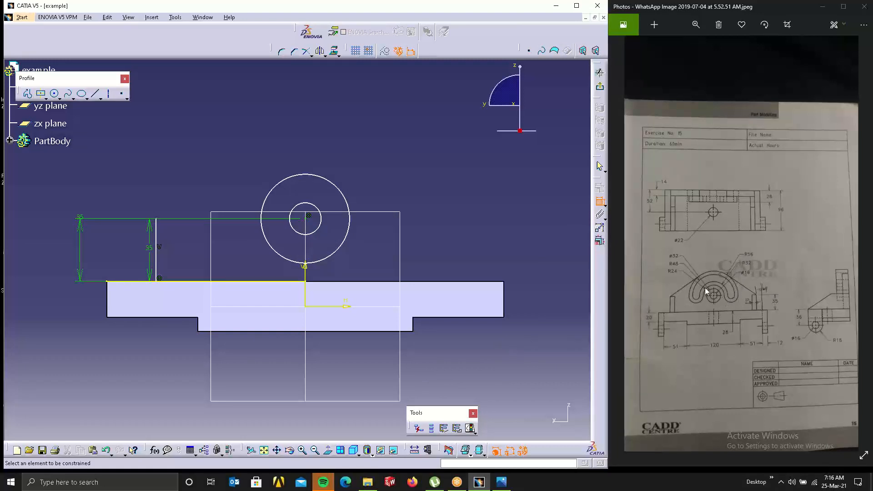
Constrain the inner concentric circle's diameter to 16 mm.
{"action": "left_click", "coordinate": [329, 220]}
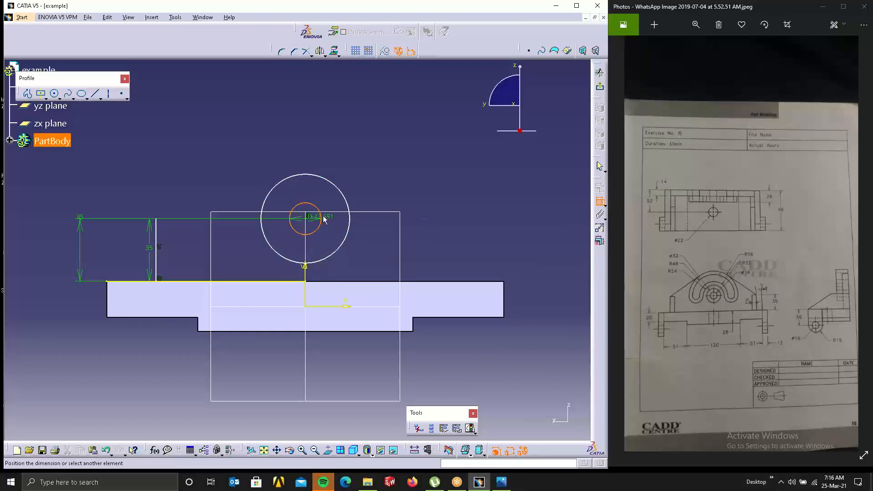
{"action": "left_click", "coordinate": [434, 218]}
{"action": "double_click", "coordinate": [435, 219]}
{"action": "type", "text": "16"}
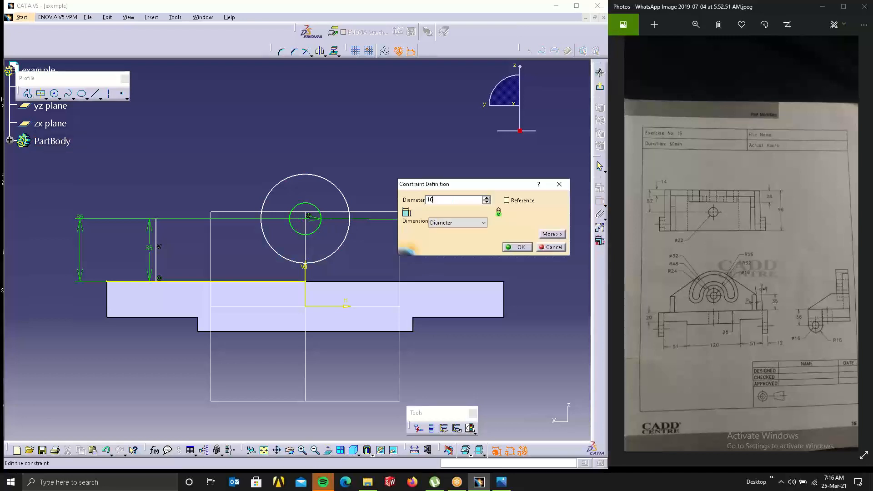
{"action": "key", "text": "Return"}
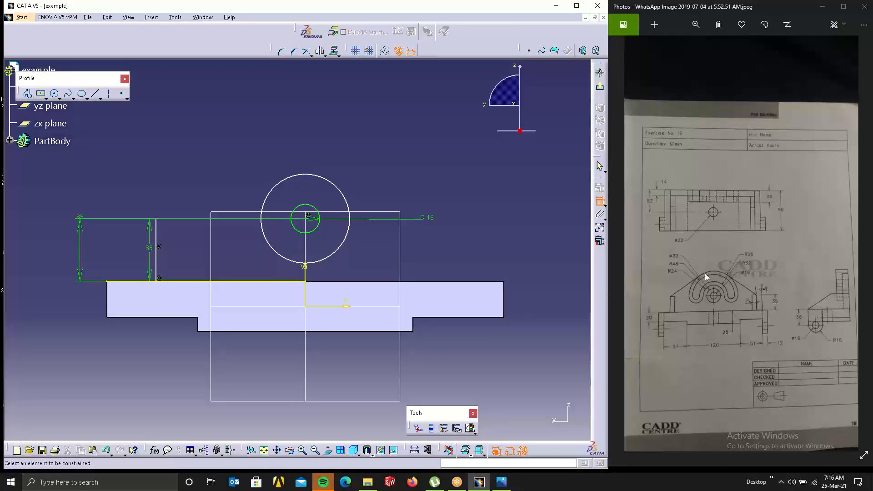
Constrain the outer concentric circle's diameter to 32 mm.
{"action": "left_click", "coordinate": [347, 205]}
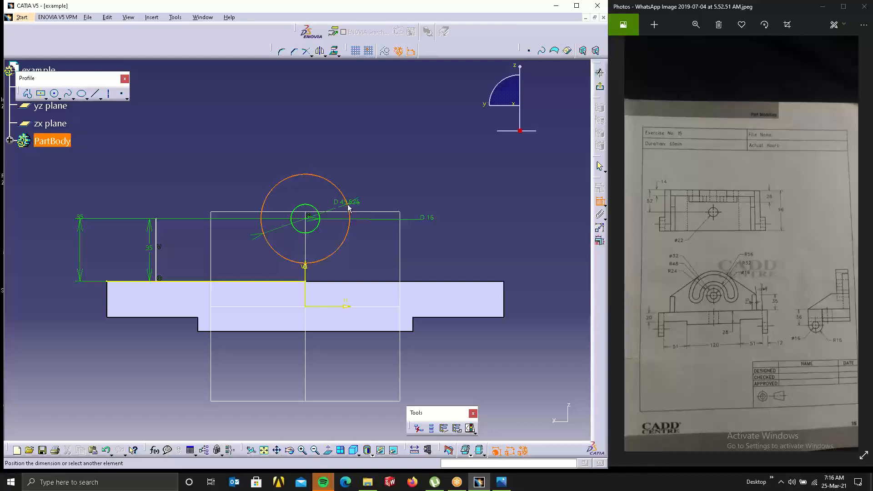
{"action": "double_click", "coordinate": [420, 196]}
{"action": "type", "text": "32"}
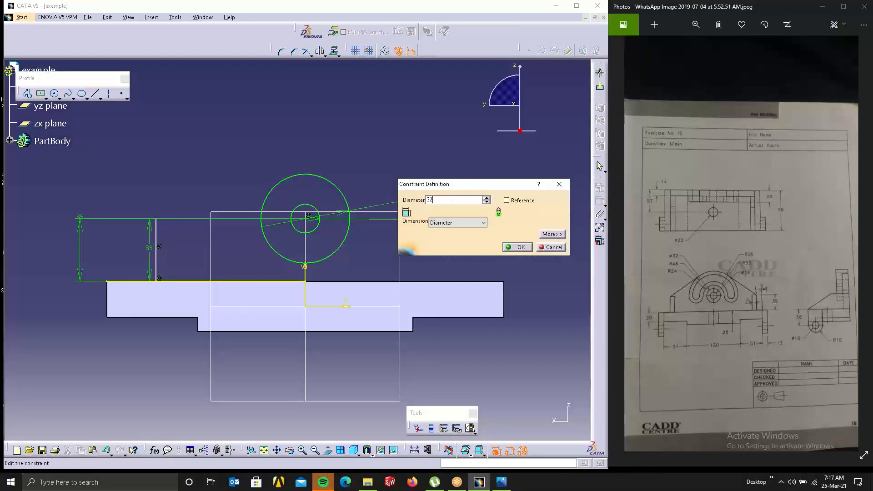
{"action": "key", "text": "Return"}
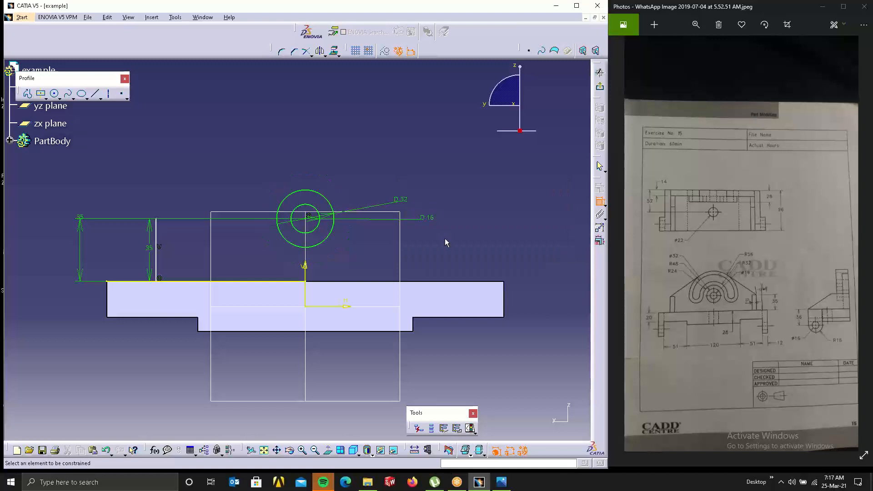
Sketch a semicircular cylindrical elongated hole over the concentric circles, sharing their centre, with about 48 mm centreline radius and about 11.5 mm end radius.
{"action": "left_click", "coordinate": [45, 98]}
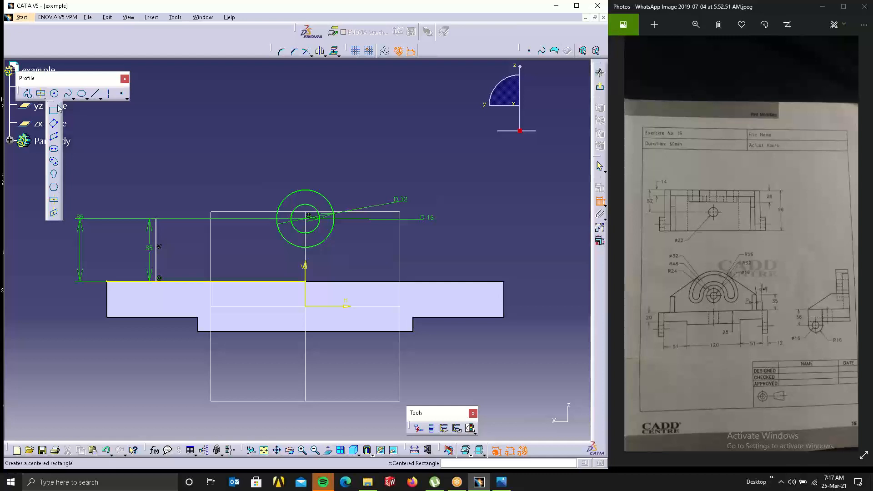
{"action": "left_click", "coordinate": [54, 162]}
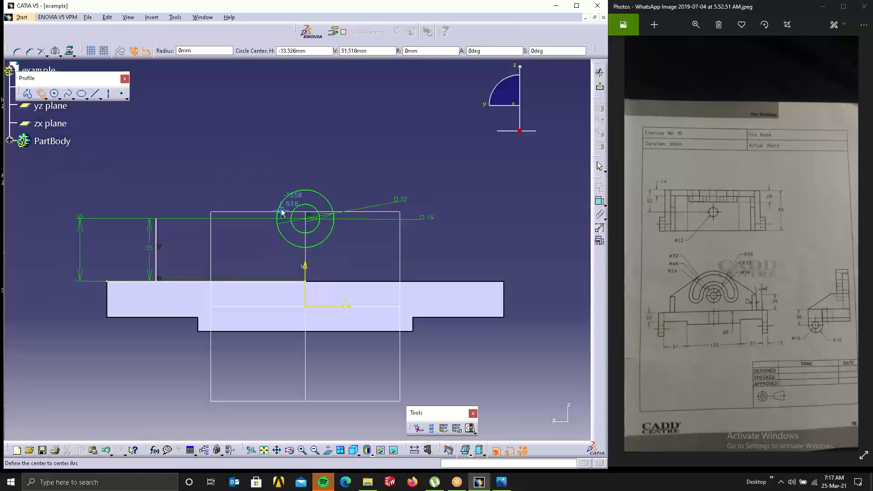
{"action": "left_click", "coordinate": [305, 217]}
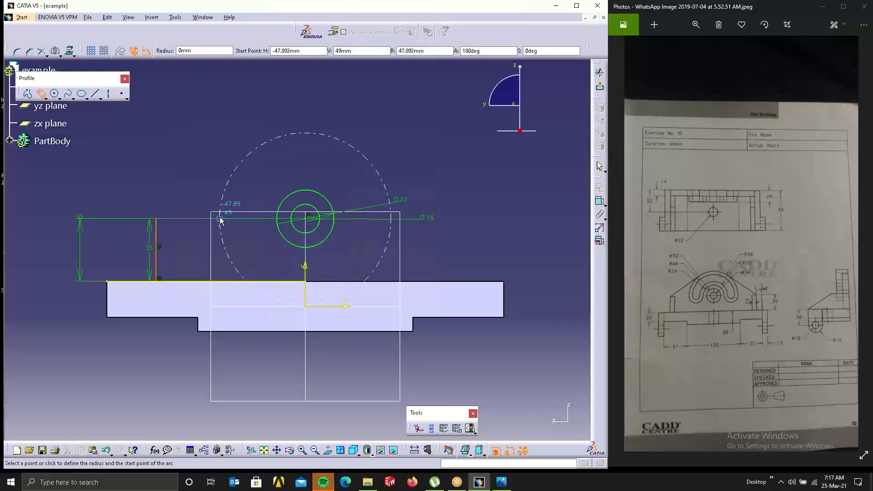
{"action": "left_click", "coordinate": [220, 221]}
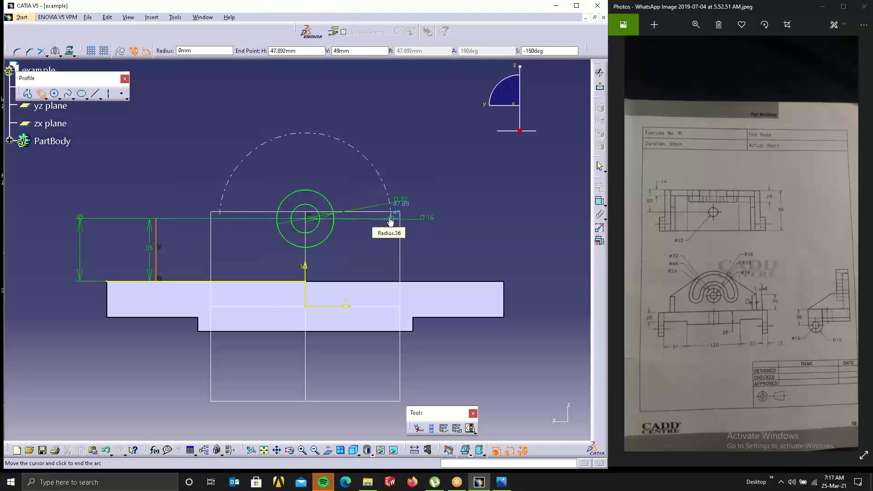
{"action": "left_click", "coordinate": [390, 225]}
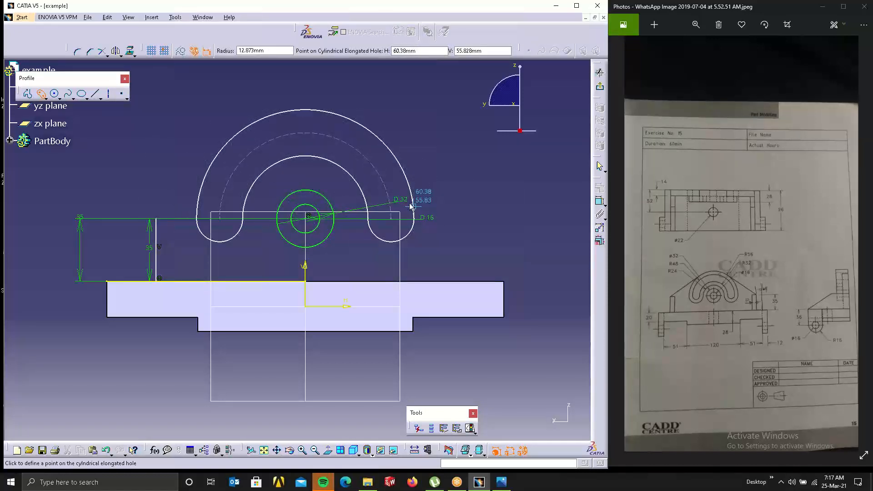
{"action": "left_click", "coordinate": [409, 208]}
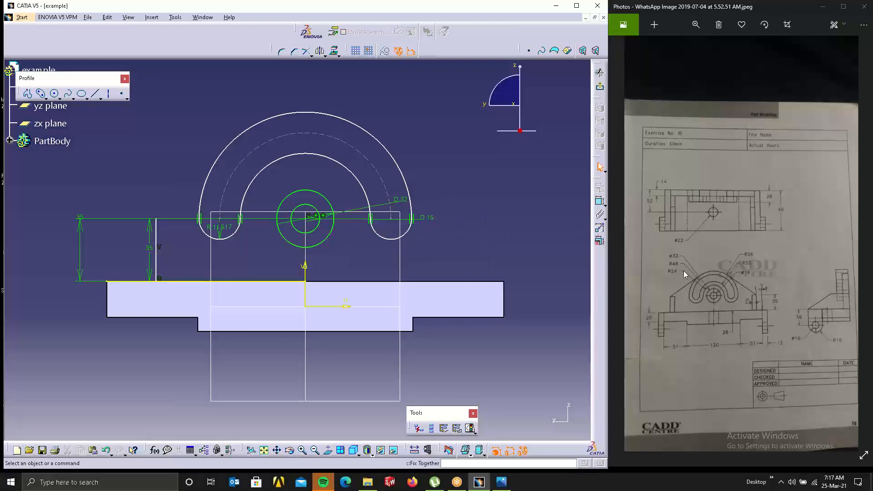
Delete the end-radius constraint of the cylindrical elongated hole.
{"action": "double_click", "coordinate": [226, 232]}
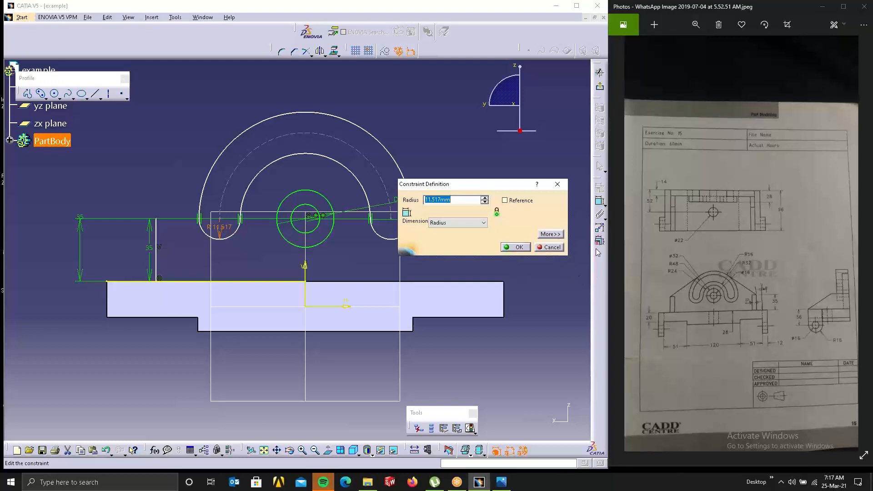
{"action": "left_click", "coordinate": [553, 248]}
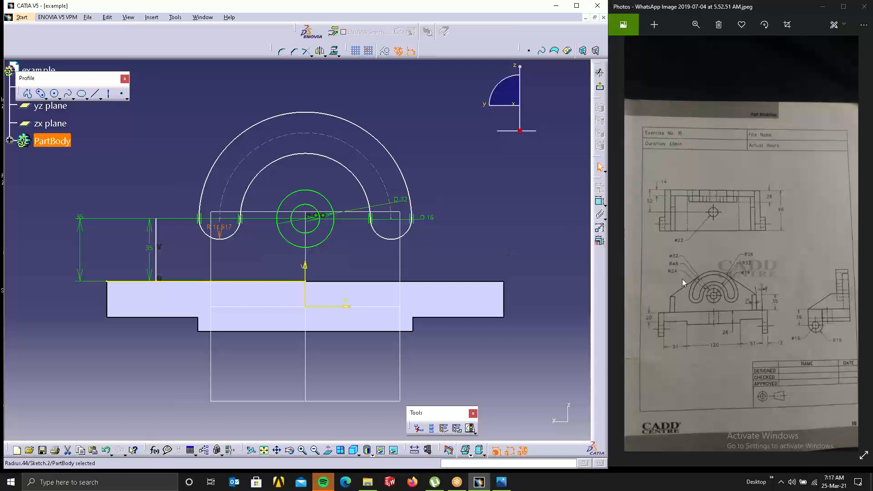
{"action": "key", "text": "Delete"}
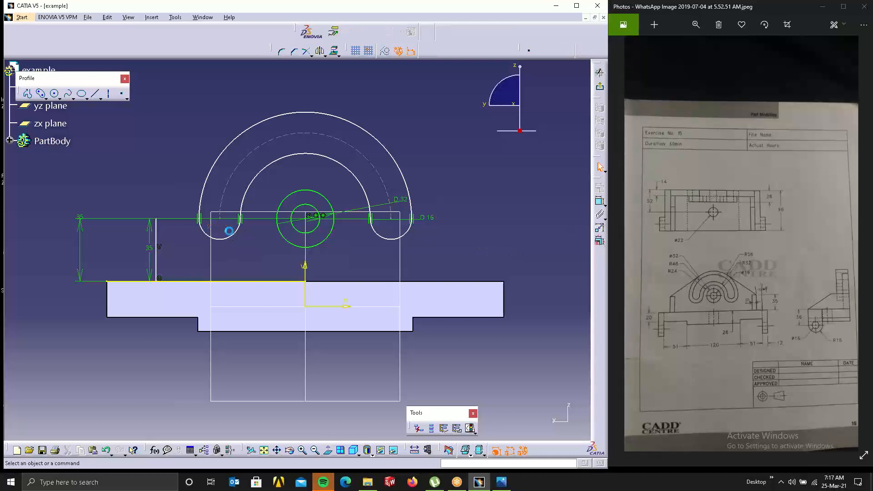
Constrain the outer arc of the elongated hole to a 56 mm radius.
{"action": "left_click", "coordinate": [599, 201]}
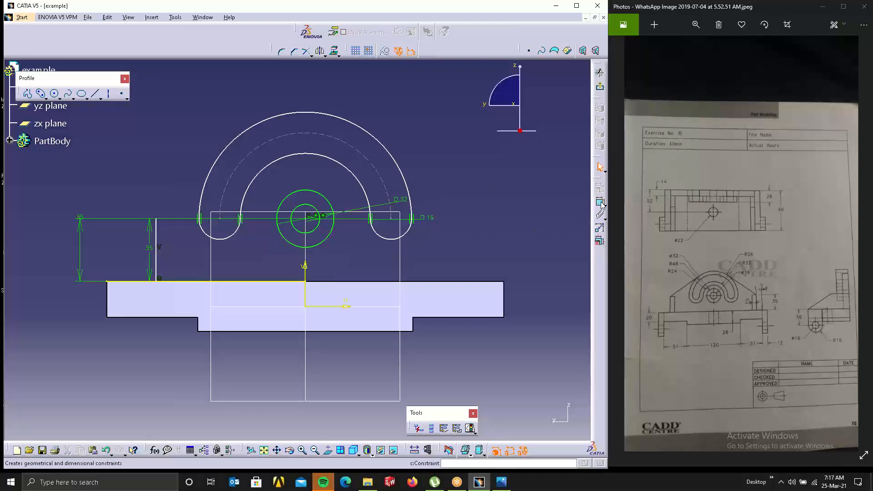
{"action": "left_click", "coordinate": [400, 167]}
{"action": "left_click", "coordinate": [443, 156]}
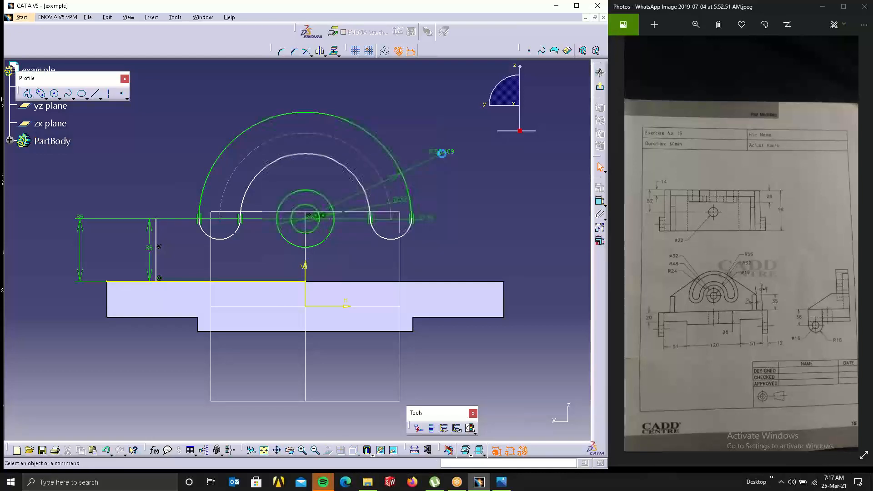
{"action": "double_click", "coordinate": [446, 155]}
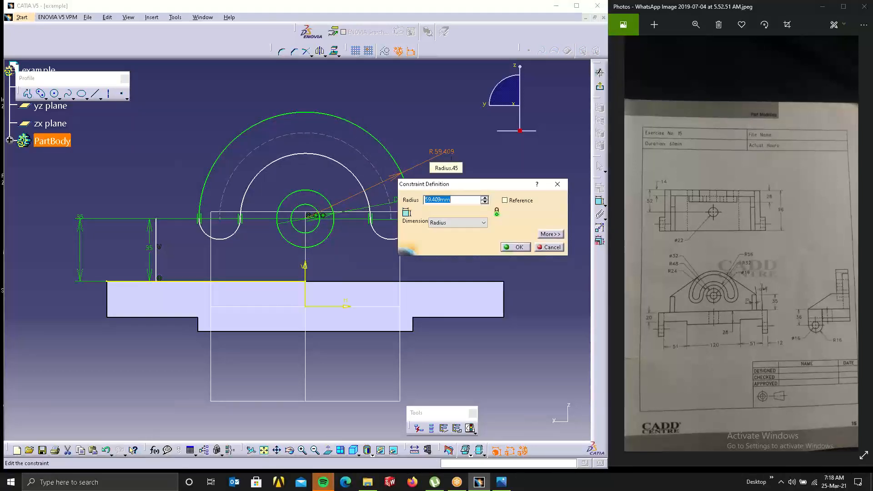
{"action": "type", "text": "56"}
{"action": "key", "text": "Return"}
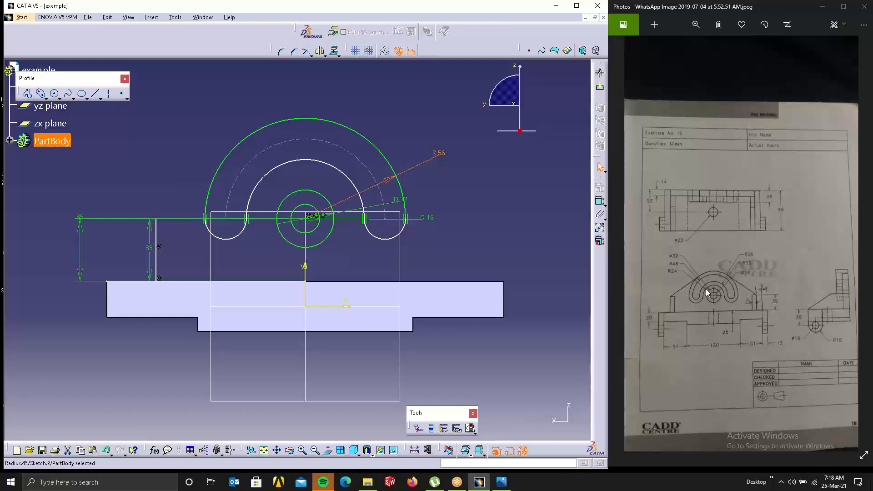
Constrain the inner arc of the elongated hole to a 24 mm radius.
{"action": "left_click", "coordinate": [351, 180]}
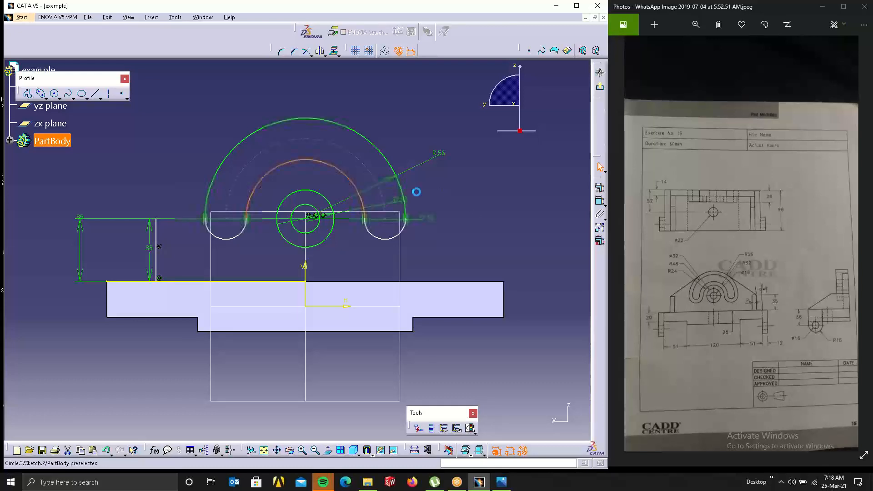
{"action": "left_click", "coordinate": [600, 201]}
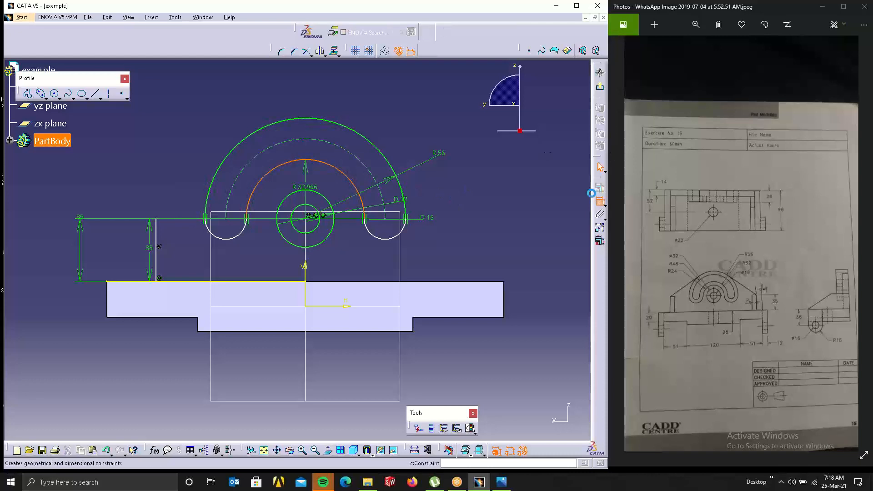
{"action": "left_click", "coordinate": [498, 176]}
{"action": "double_click", "coordinate": [497, 177]}
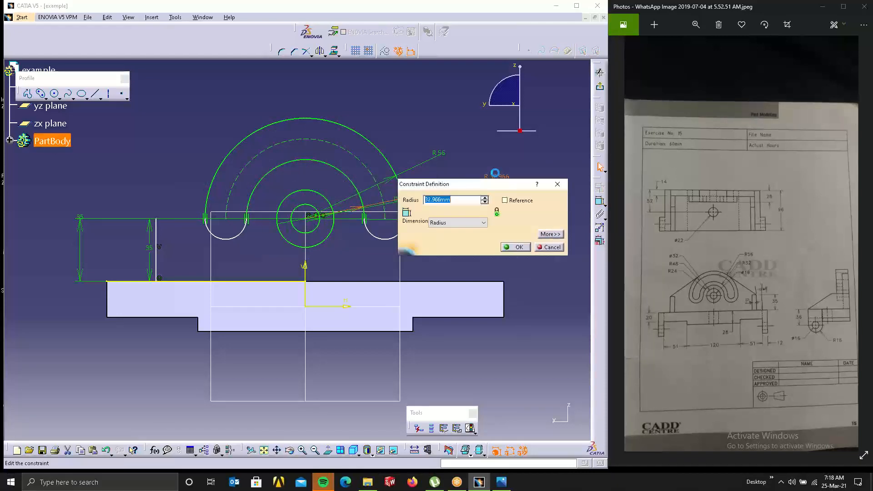
{"action": "type", "text": "24"}
{"action": "key", "text": "Return"}
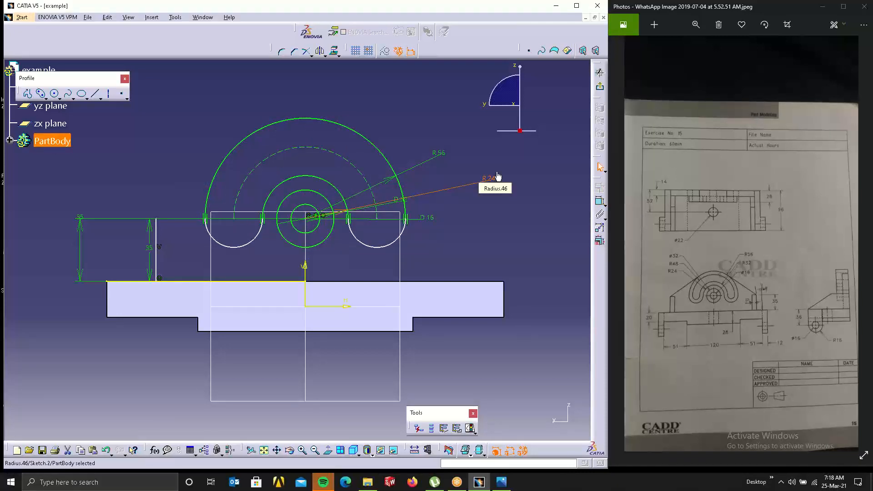
{"action": "left_click", "coordinate": [504, 206]}
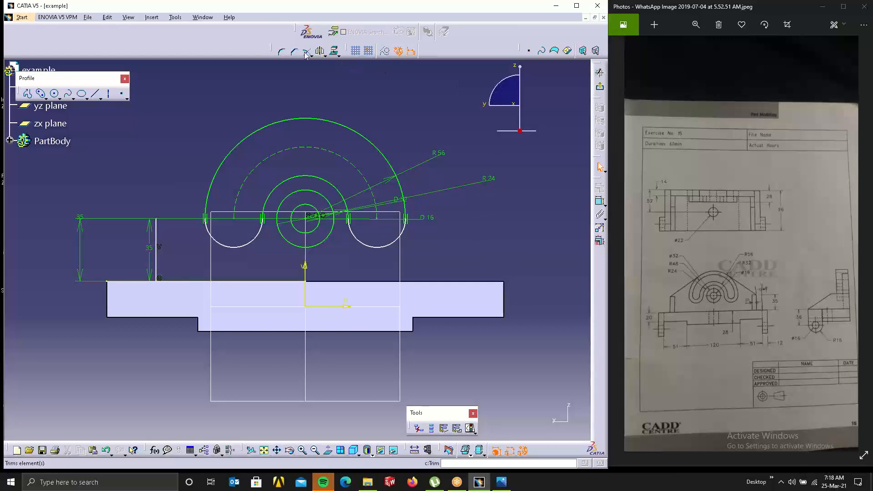
Try offsetting only the elongated hole's outer arc 12 mm inward and undo the offset.
{"action": "left_click", "coordinate": [325, 55]}
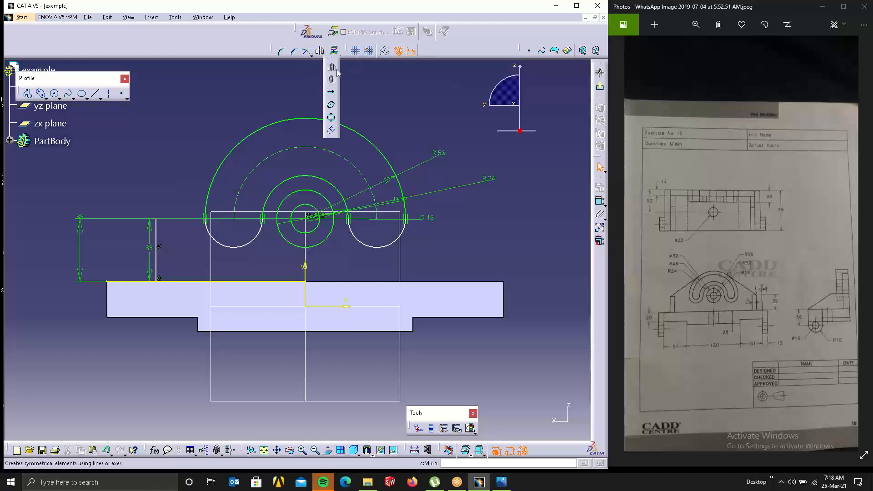
{"action": "left_click", "coordinate": [332, 131]}
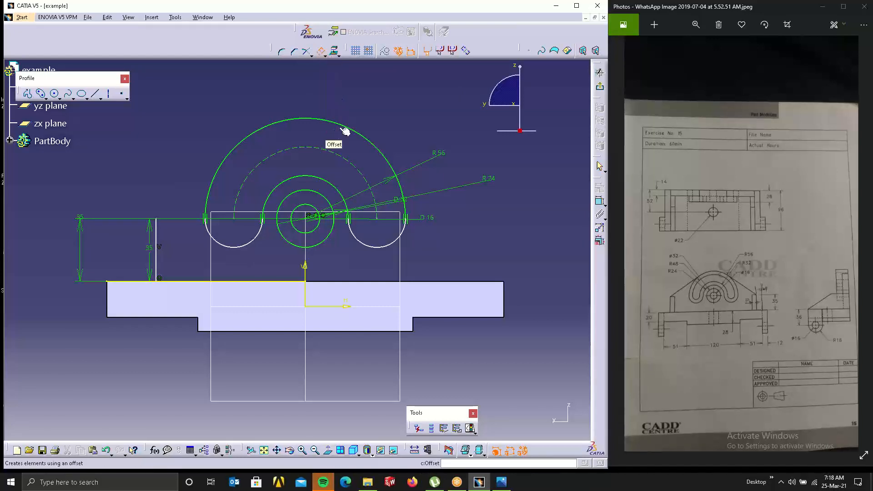
{"action": "left_click", "coordinate": [356, 128]}
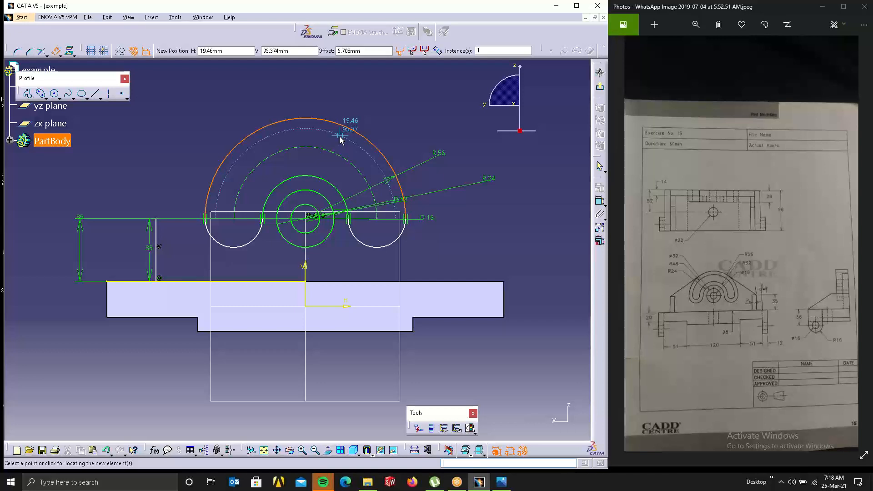
{"action": "key", "text": "Tab"}
{"action": "key", "text": "Tab"}
{"action": "key", "text": "Tab"}
{"action": "type", "text": "12"}
{"action": "key", "text": "Return"}
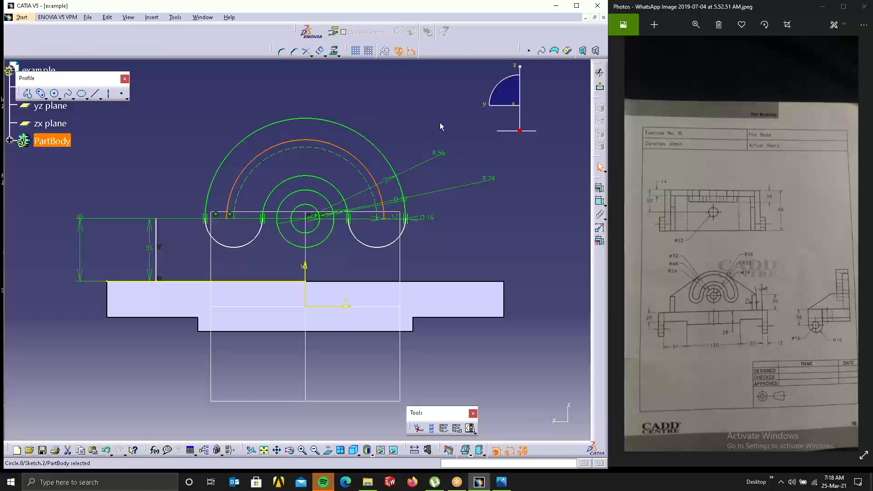
{"action": "key", "text": "ctrl+z"}
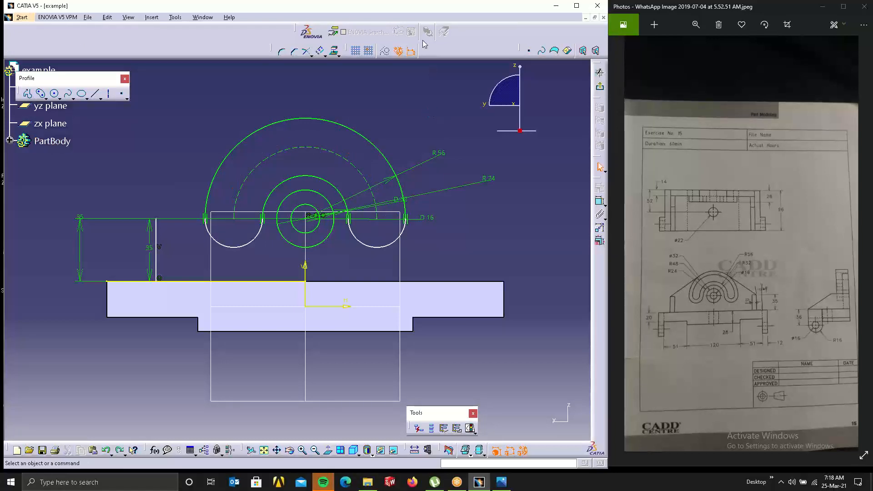
Offset the complete elongated-hole profile 8 mm inward, propagating the offset around all its connected arcs.
{"action": "left_click", "coordinate": [320, 52]}
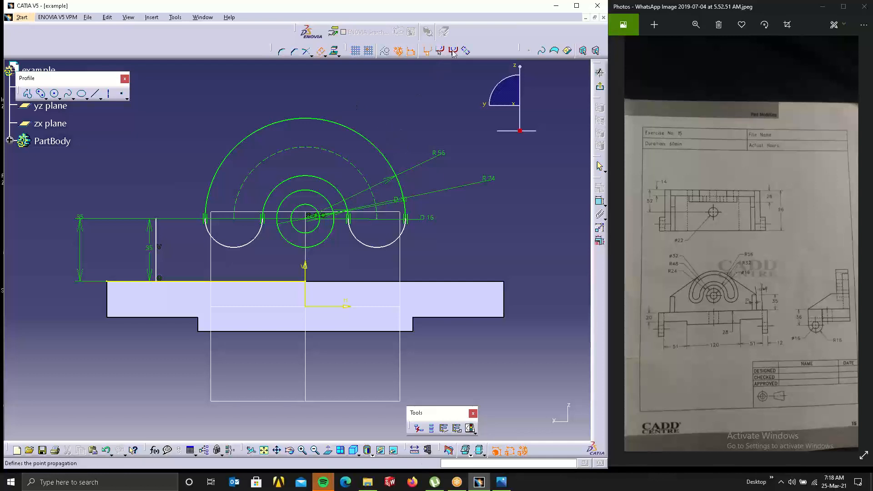
{"action": "left_click", "coordinate": [453, 52]}
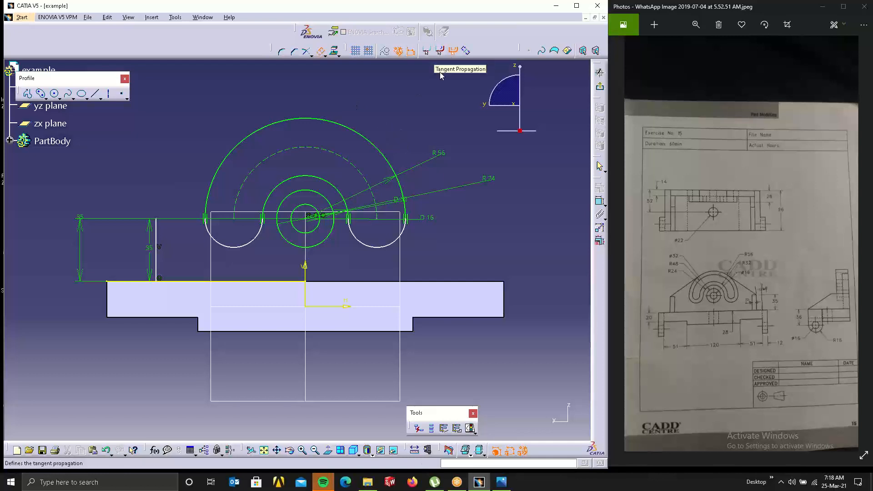
{"action": "left_click", "coordinate": [365, 137]}
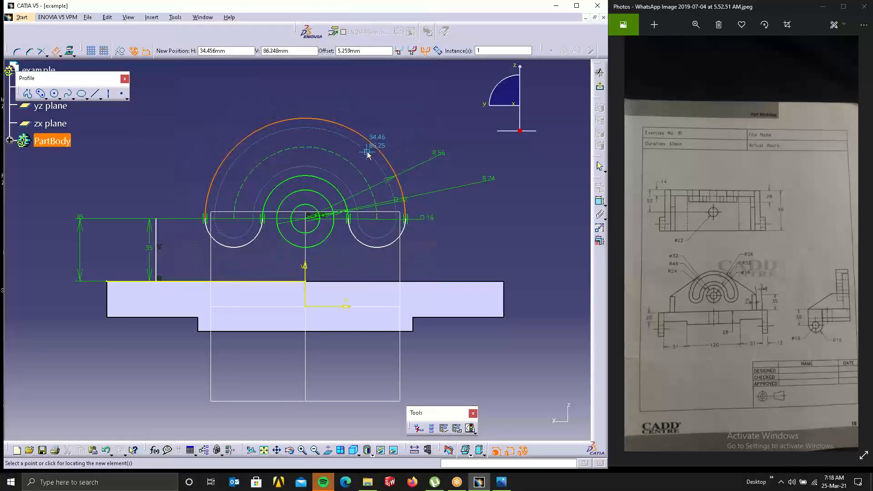
{"action": "key", "text": "Tab"}
{"action": "key", "text": "Tab"}
{"action": "key", "text": "Tab"}
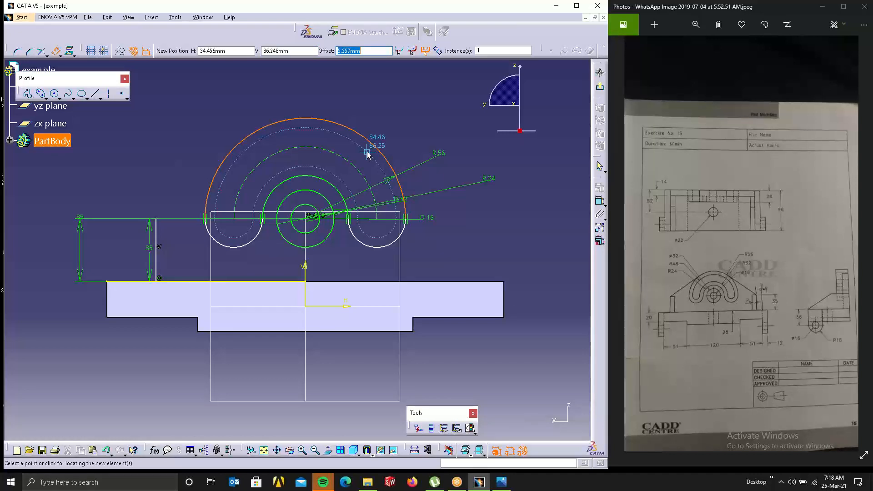
{"action": "type", "text": "8"}
{"action": "key", "text": "Return"}
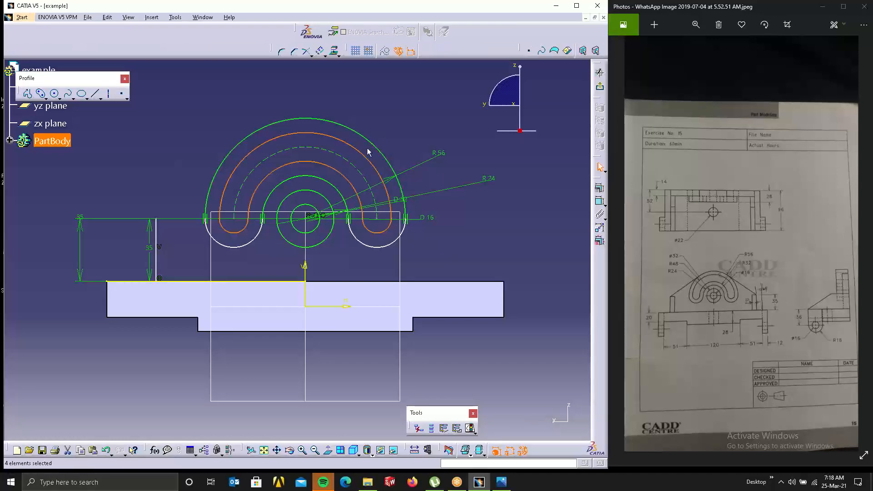
{"action": "left_click", "coordinate": [433, 129]}
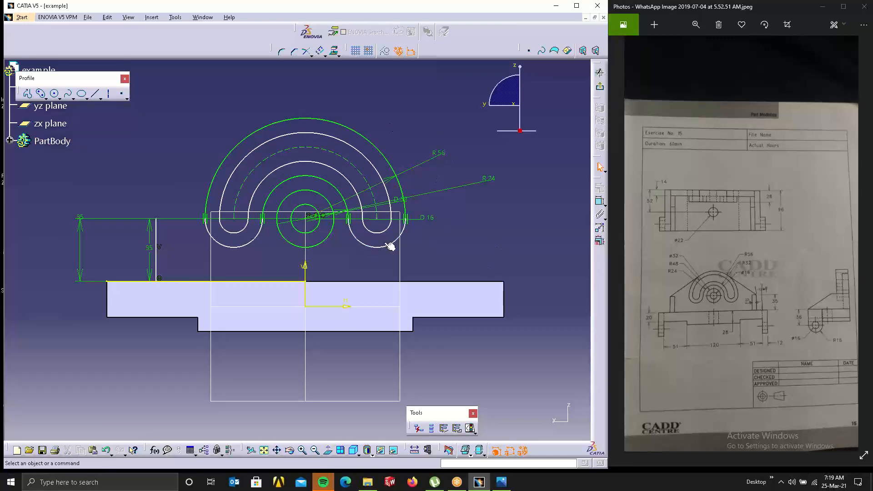
{"action": "left_click", "coordinate": [604, 204]}
{"action": "left_click", "coordinate": [615, 209]}
{"action": "left_click", "coordinate": [400, 241]}
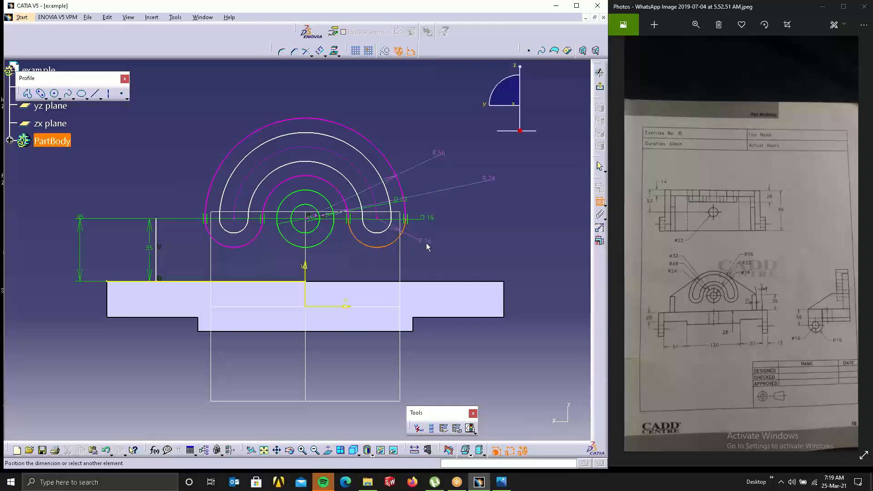
{"action": "key", "text": "Escape"}
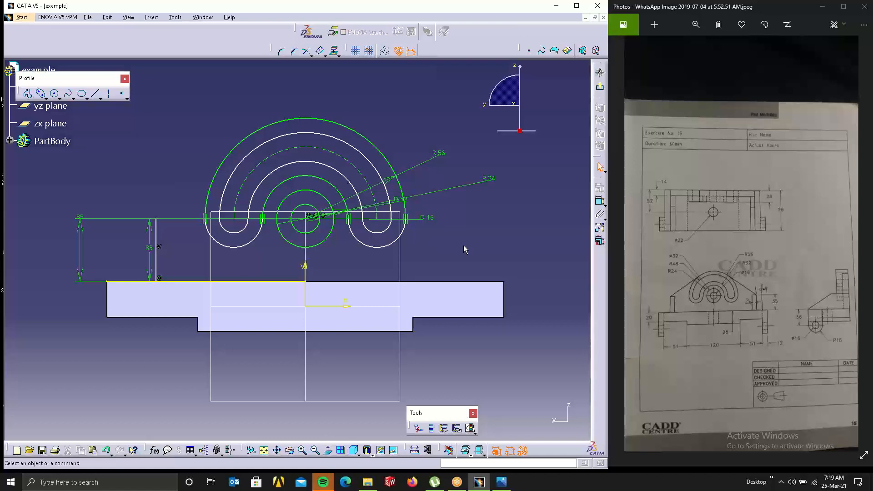
Make the centers of the elongated hole's two end arcs symmetric about the vertical axis and dimension the distance between them.
{"action": "left_click", "coordinate": [234, 219]}
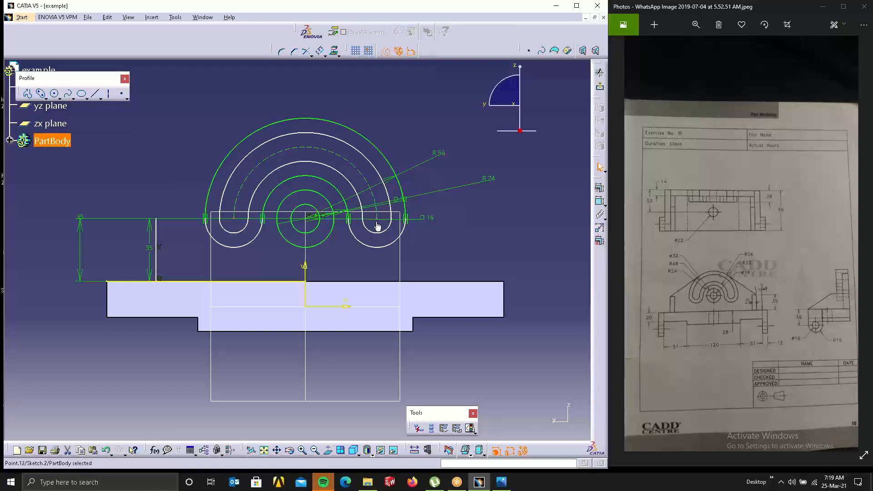
{"action": "left_click", "coordinate": [512, 198]}
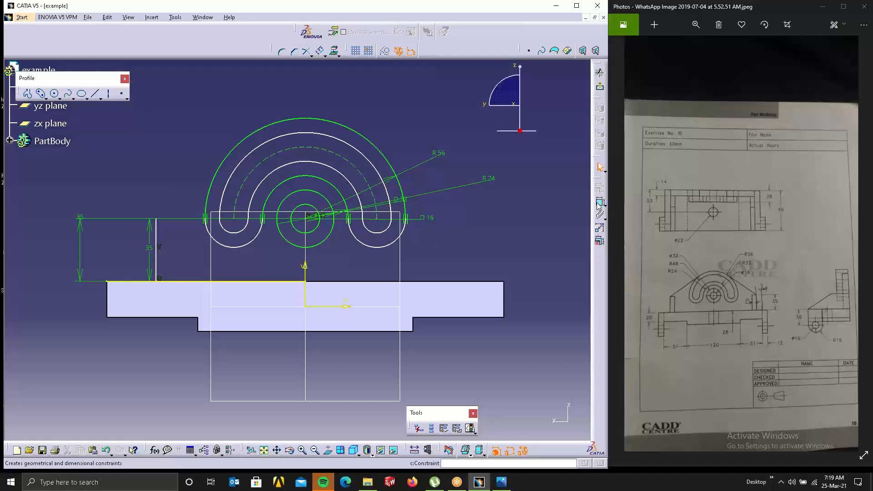
{"action": "left_click", "coordinate": [598, 204]}
{"action": "left_click", "coordinate": [233, 221]}
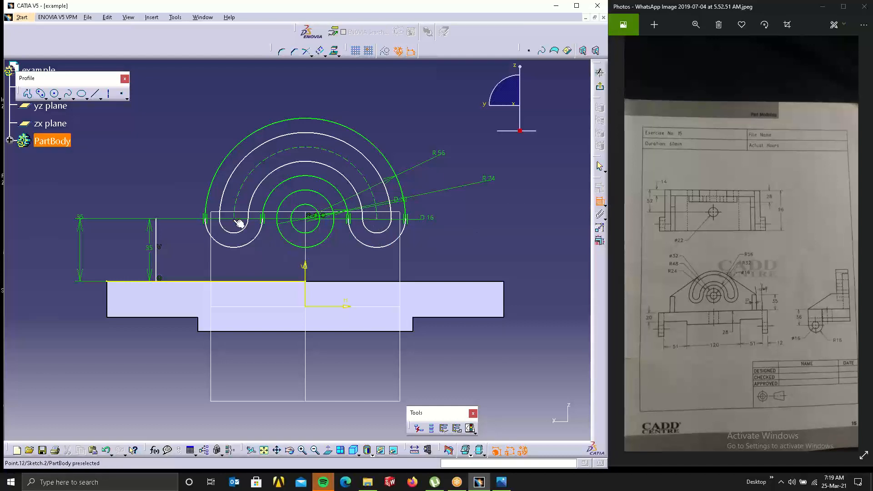
{"action": "left_click", "coordinate": [377, 220]}
{"action": "right_click", "coordinate": [499, 217]}
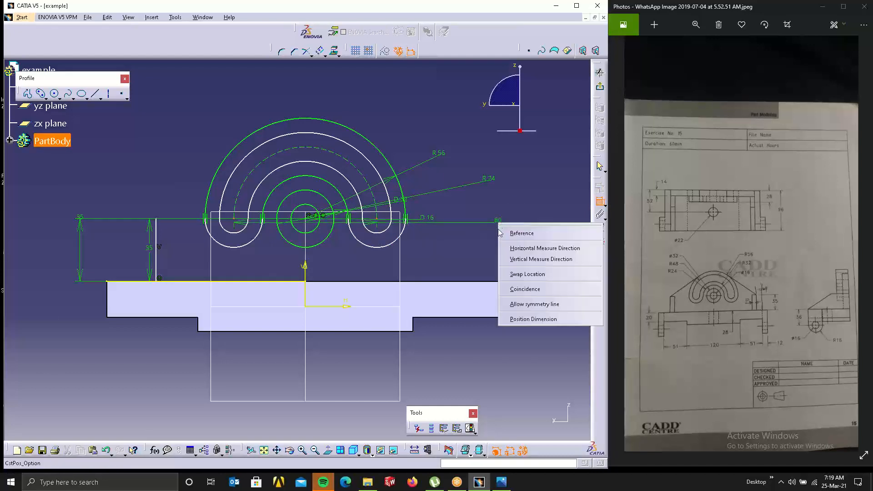
{"action": "left_click", "coordinate": [523, 304]}
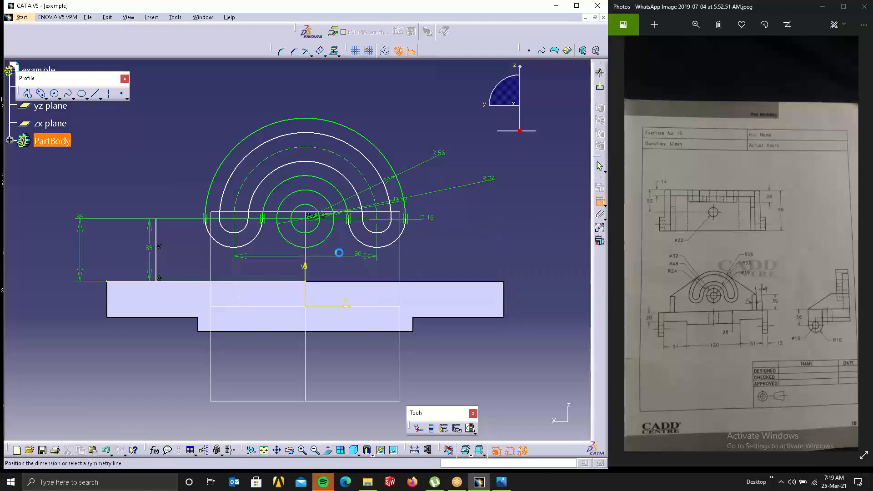
{"action": "left_click", "coordinate": [304, 267]}
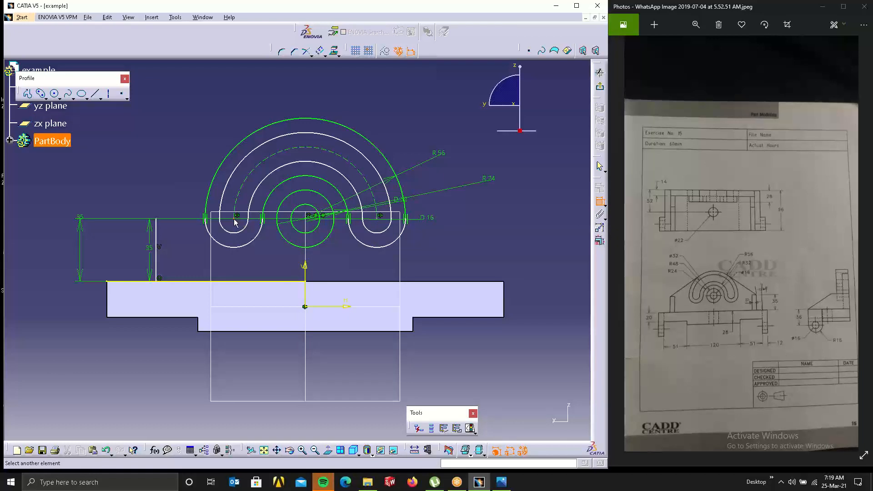
{"action": "left_click", "coordinate": [379, 218]}
{"action": "left_click", "coordinate": [337, 255]}
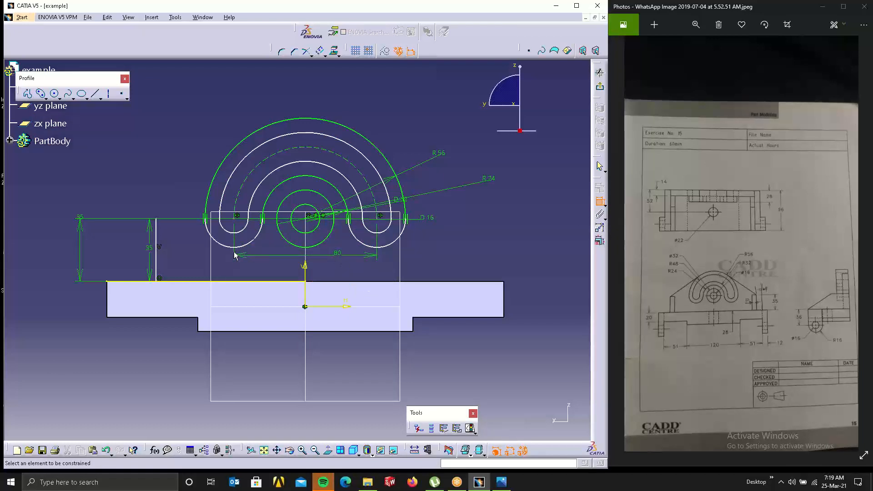
Make the offset profile's inner and outer large arcs concentric with the elongated hole's arcs.
{"action": "left_click", "coordinate": [275, 173]}
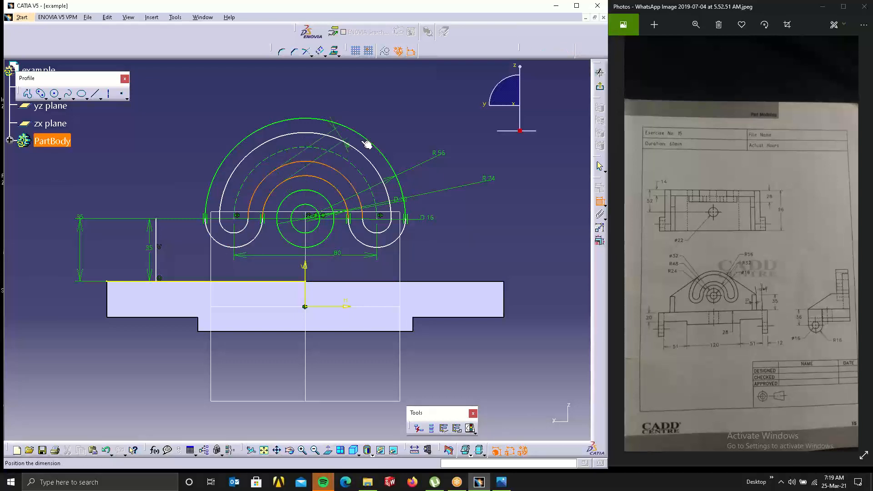
{"action": "right_click", "coordinate": [402, 112]}
{"action": "left_click", "coordinate": [430, 179]}
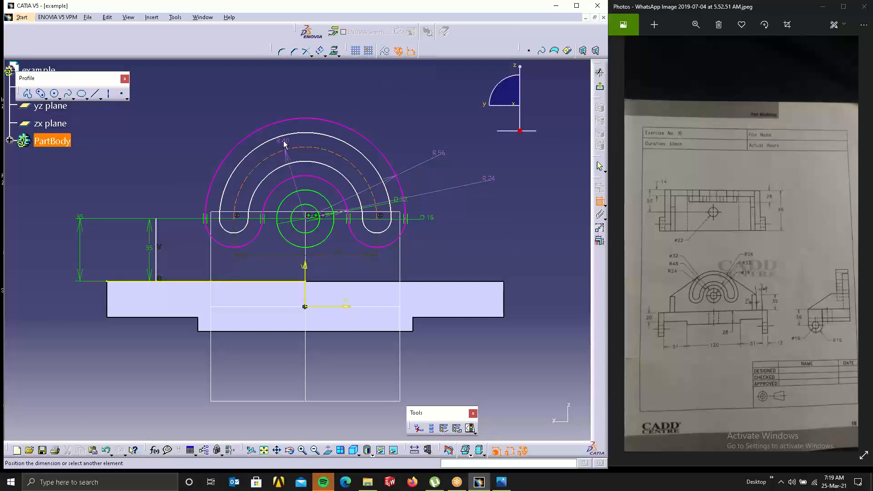
{"action": "left_click", "coordinate": [284, 136]}
{"action": "right_click", "coordinate": [361, 87]}
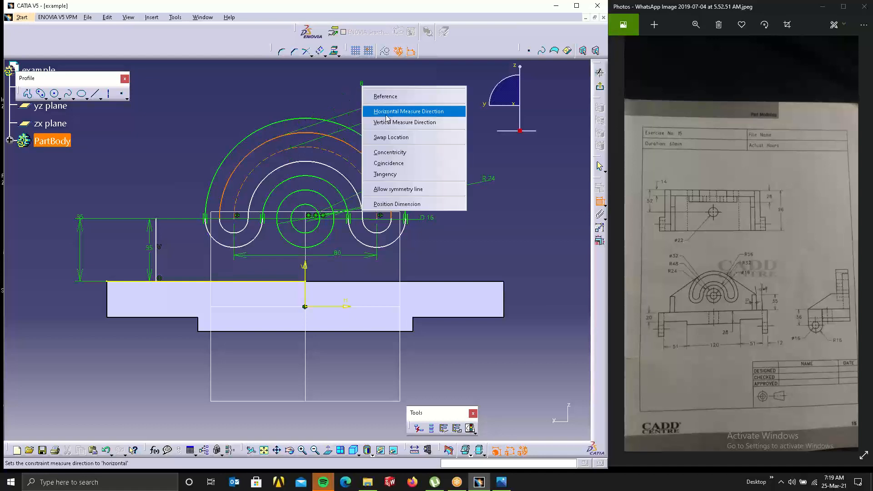
{"action": "left_click", "coordinate": [383, 151]}
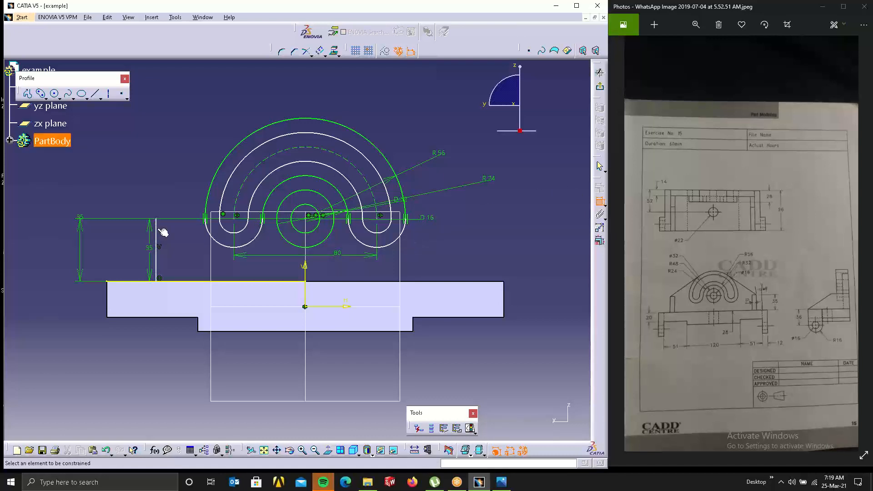
{"action": "left_click", "coordinate": [237, 220]}
{"action": "left_click", "coordinate": [346, 307]}
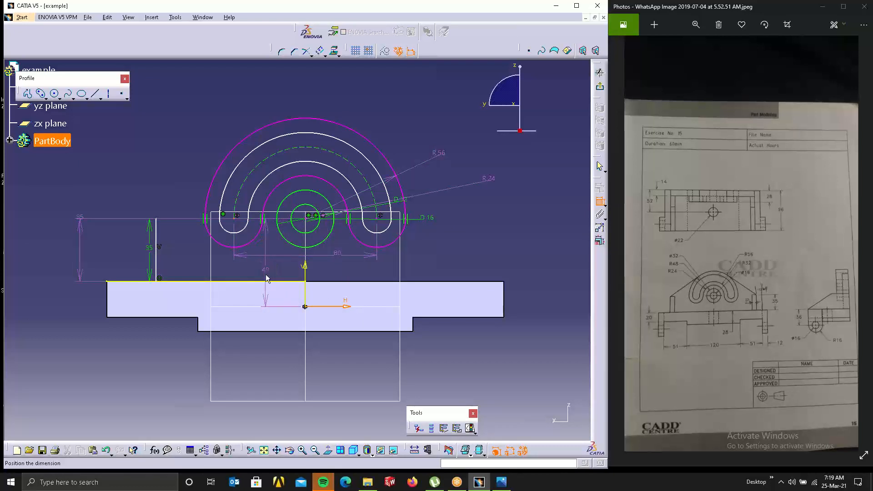
{"action": "left_click", "coordinate": [267, 280]}
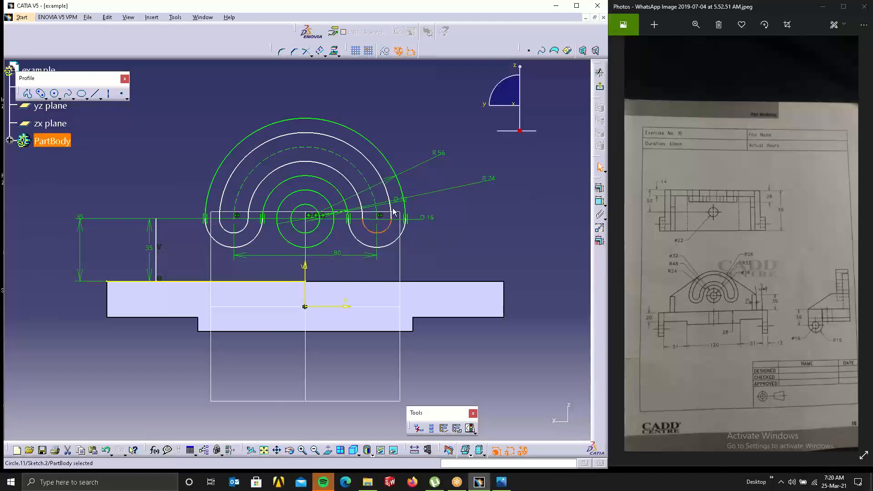
{"action": "left_click_drag", "start_coordinate": [354, 180], "coordinate": [419, 212]}
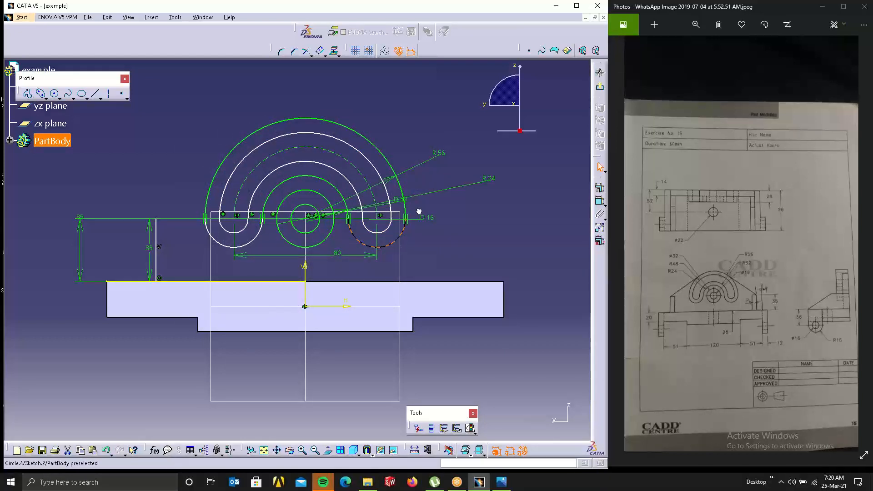
{"action": "left_click", "coordinate": [251, 242]}
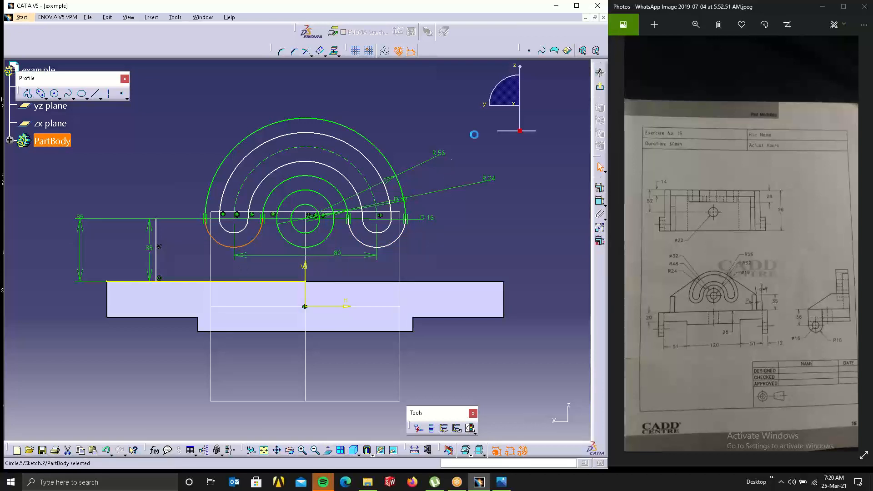
{"action": "left_click", "coordinate": [434, 206]}
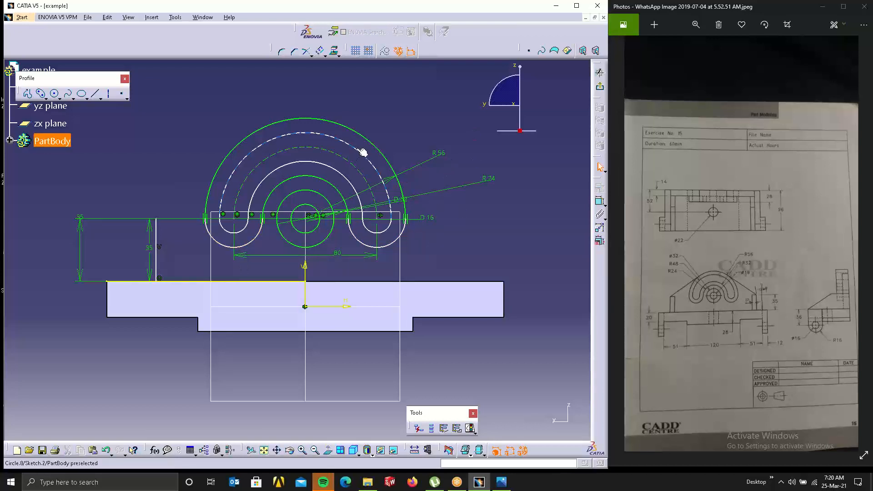
Dimension the radial gap between the offset profile and the elongated hole at both the outer and inner large arcs.
{"action": "left_click", "coordinate": [600, 201]}
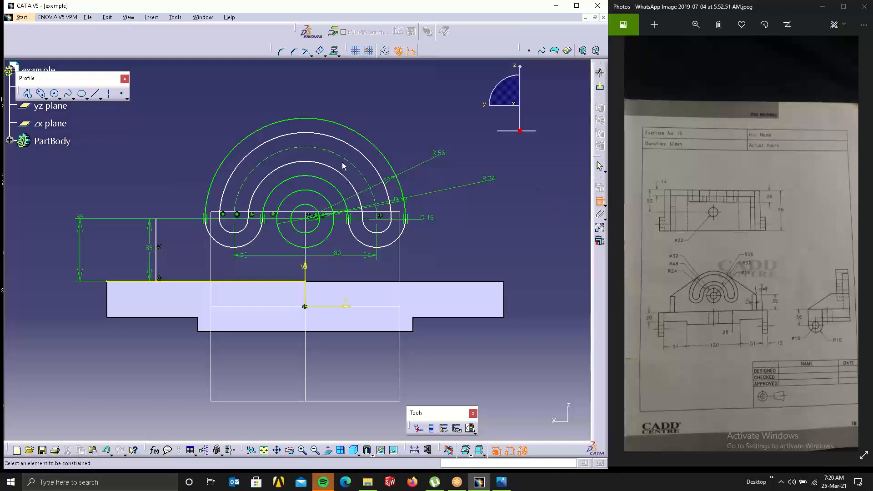
{"action": "left_click", "coordinate": [328, 136]}
{"action": "left_click", "coordinate": [326, 121]}
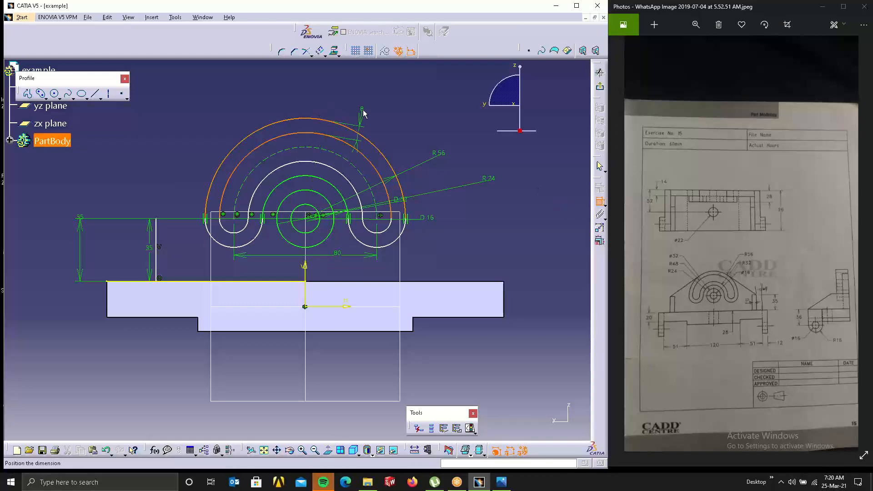
{"action": "left_click", "coordinate": [363, 100]}
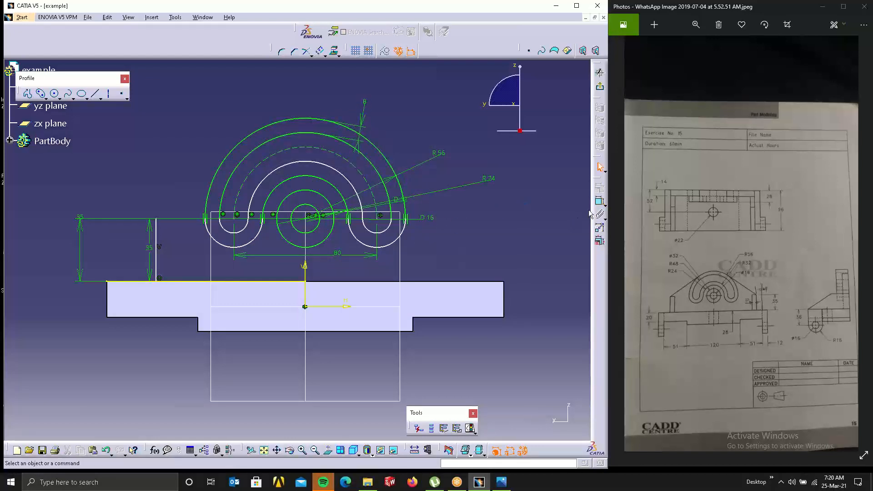
{"action": "left_click", "coordinate": [599, 200]}
{"action": "left_click", "coordinate": [320, 180]}
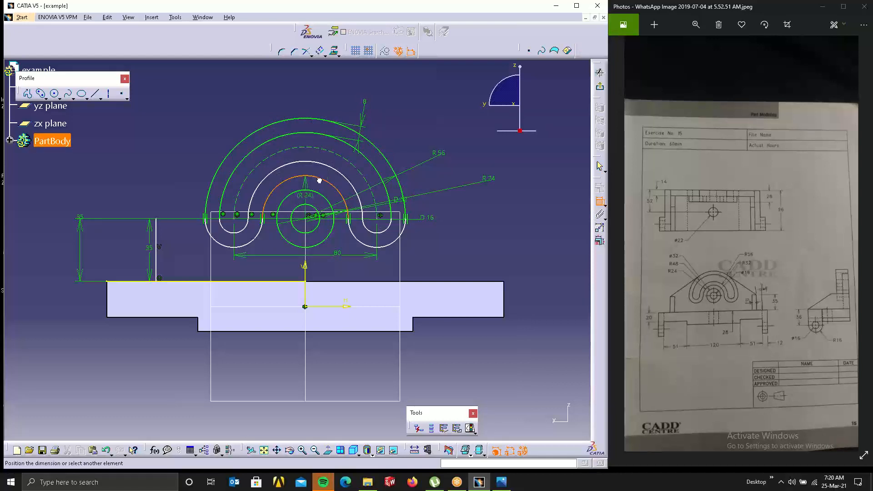
{"action": "left_click", "coordinate": [335, 168]}
{"action": "left_click", "coordinate": [459, 207]}
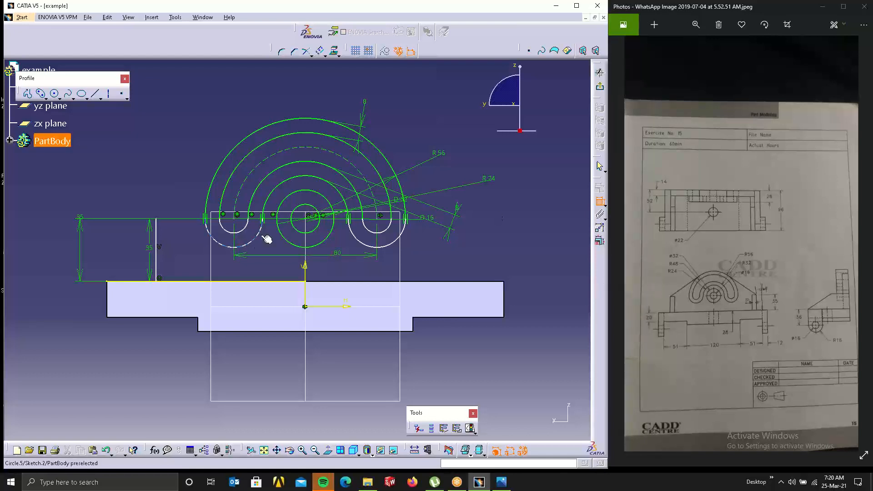
{"action": "left_click", "coordinate": [601, 204]}
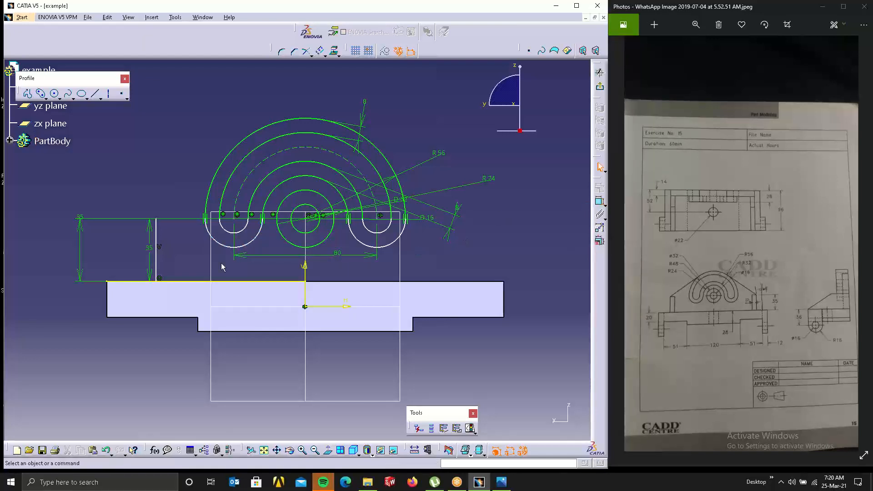
{"action": "left_click", "coordinate": [231, 248]}
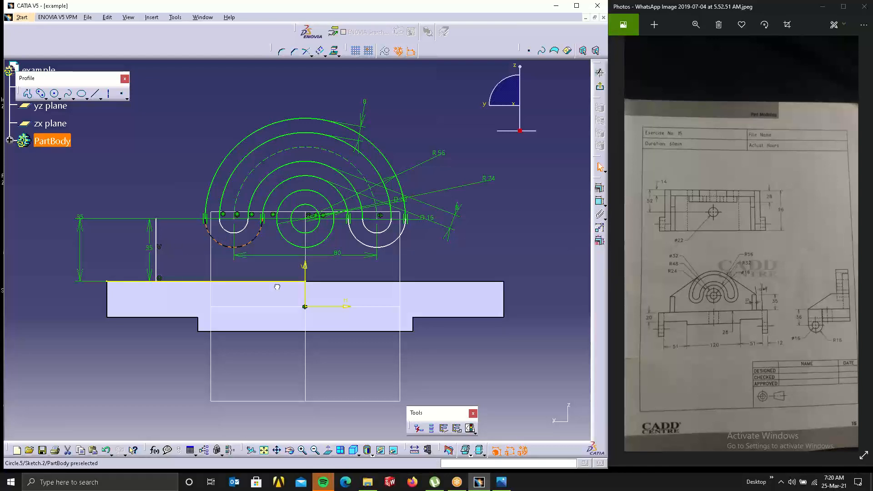
{"action": "left_click", "coordinate": [263, 220]}
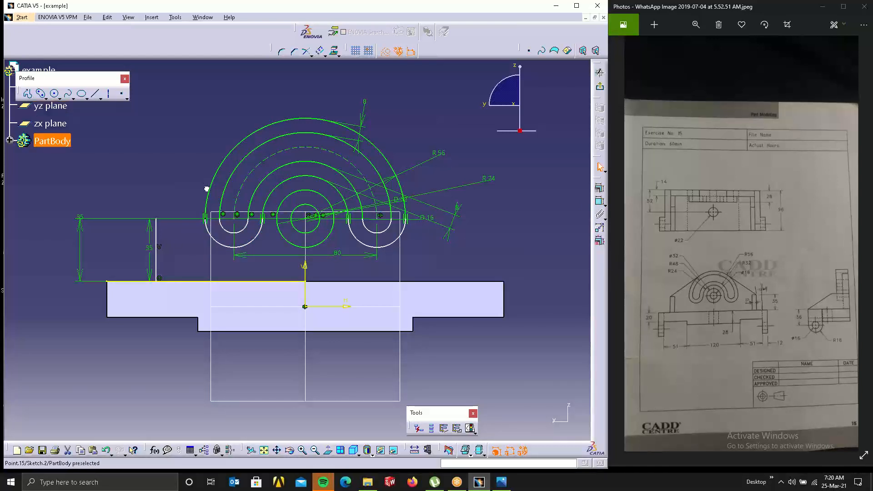
{"action": "mouse_move", "coordinate": [246, 231]}
{"action": "left_mouse_down"}
{"action": "mouse_move", "coordinate": [246, 195]}
{"action": "mouse_move", "coordinate": [259, 238]}
{"action": "left_mouse_up"}
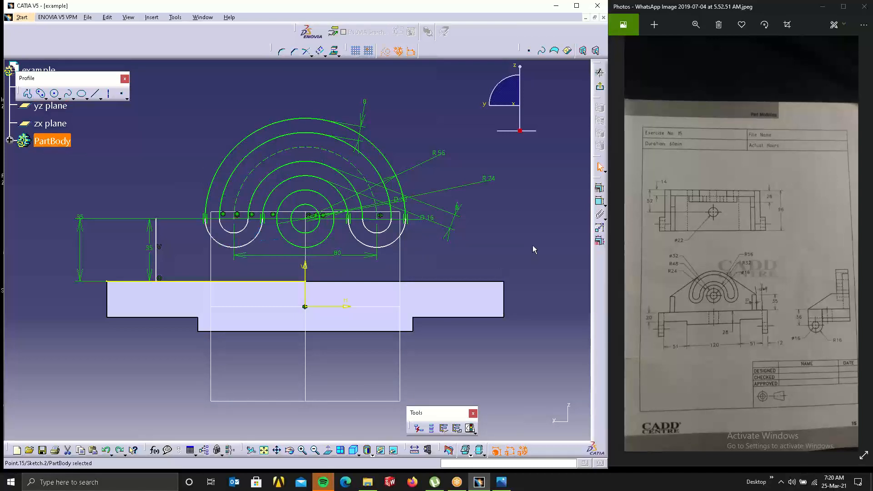
Try dimensioning between the inner and outer arcs at the elongated hole's left end and delete that dimension.
{"action": "left_click", "coordinate": [599, 201]}
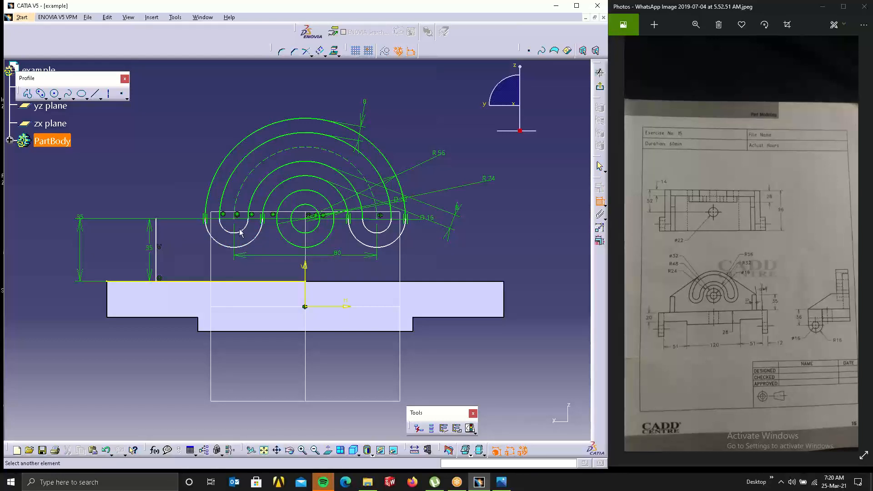
{"action": "left_click", "coordinate": [243, 231]}
{"action": "left_click", "coordinate": [228, 256]}
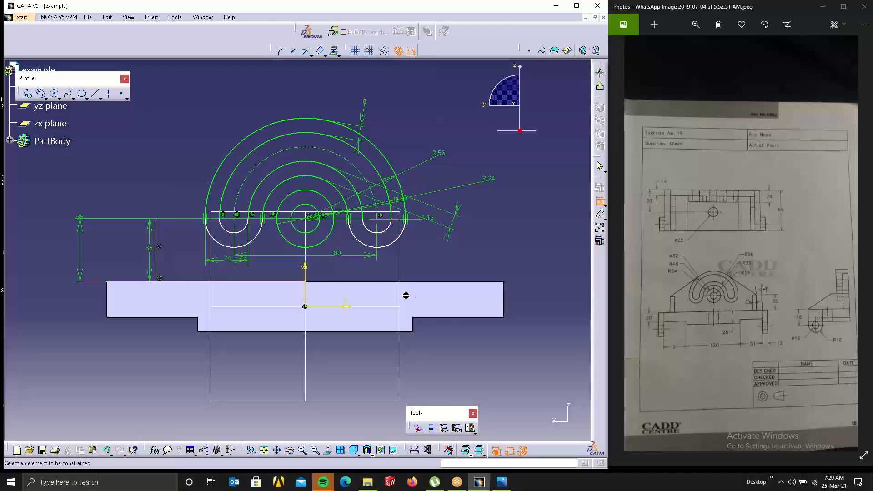
{"action": "right_click", "coordinate": [218, 257]}
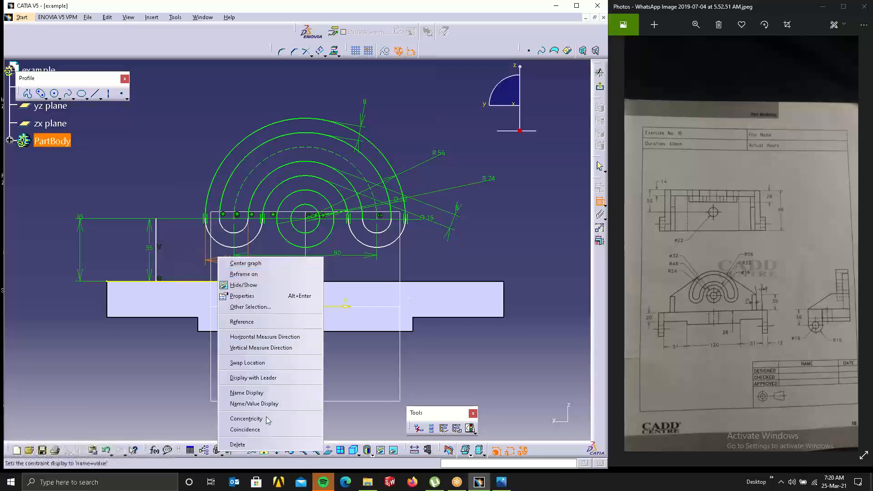
{"action": "left_click", "coordinate": [248, 443]}
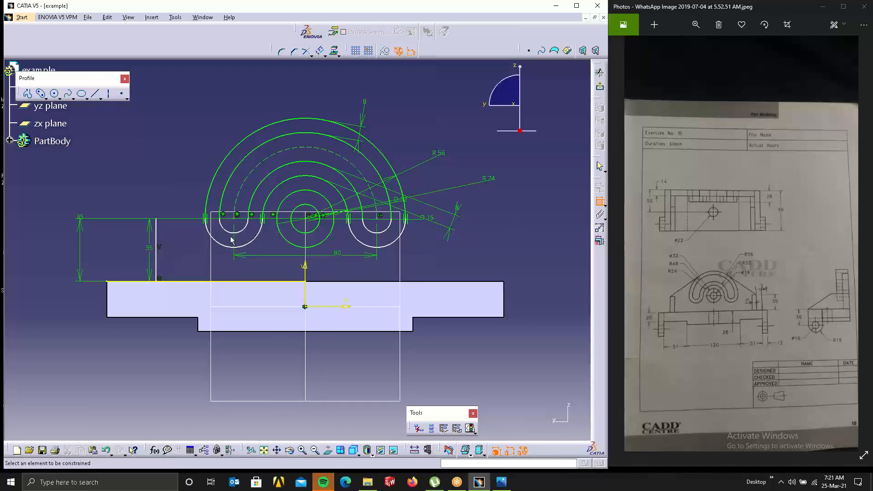
Dimension the gap between the inner and outer end arcs at both the left and right ends of the elongated hole.
{"action": "left_click", "coordinate": [242, 228]}
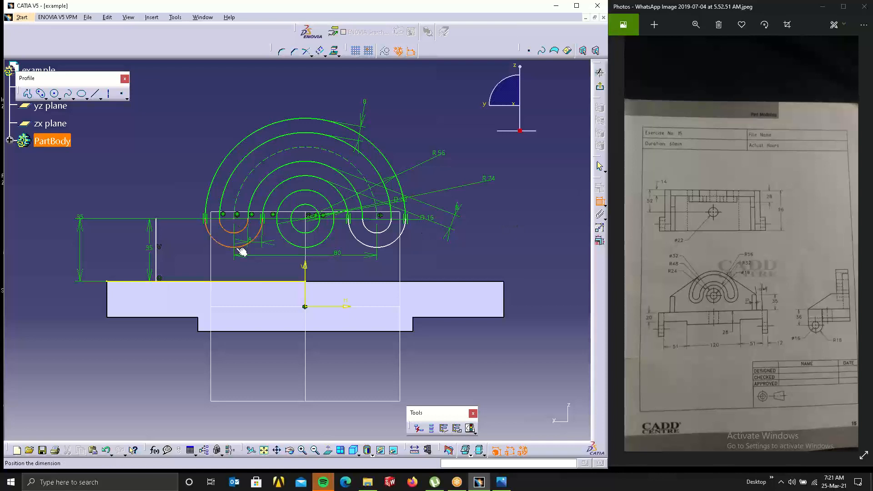
{"action": "left_click", "coordinate": [214, 254]}
{"action": "left_click", "coordinate": [369, 231]}
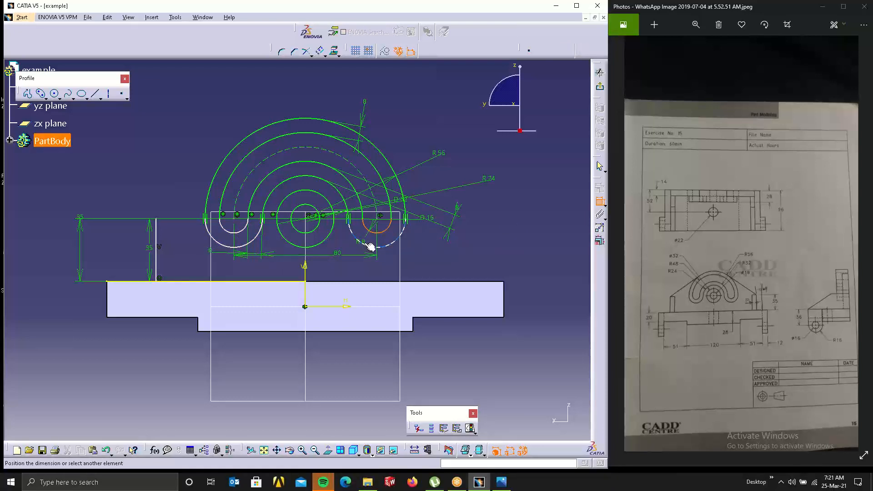
{"action": "left_click", "coordinate": [430, 241]}
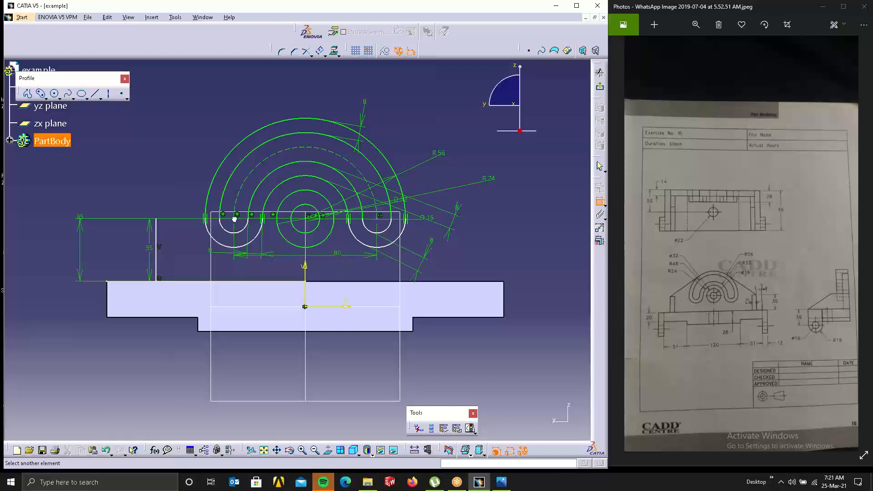
Try dimensioning the height of the elongated hole's left end above the base's upper edge.
{"action": "left_click", "coordinate": [234, 282]}
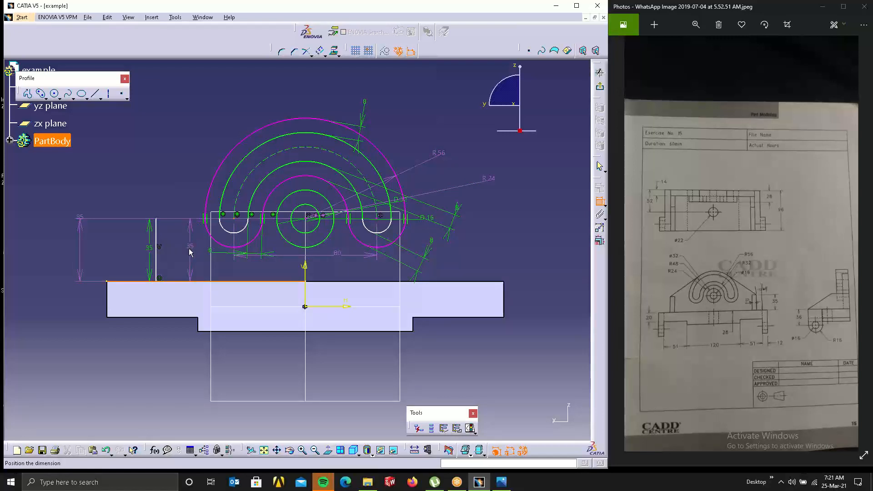
{"action": "left_click", "coordinate": [186, 253]}
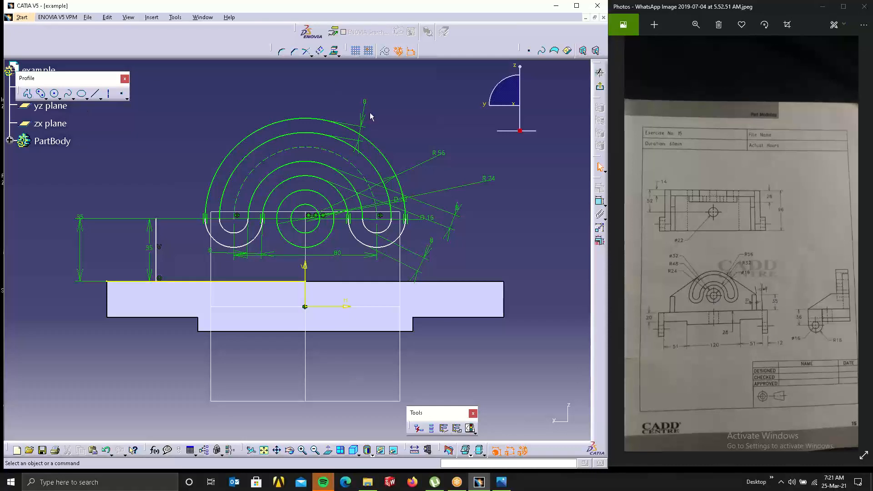
Dimension the distance from the base's left edge to the vertical line and set it to 24 mm.
{"action": "left_click", "coordinate": [599, 201]}
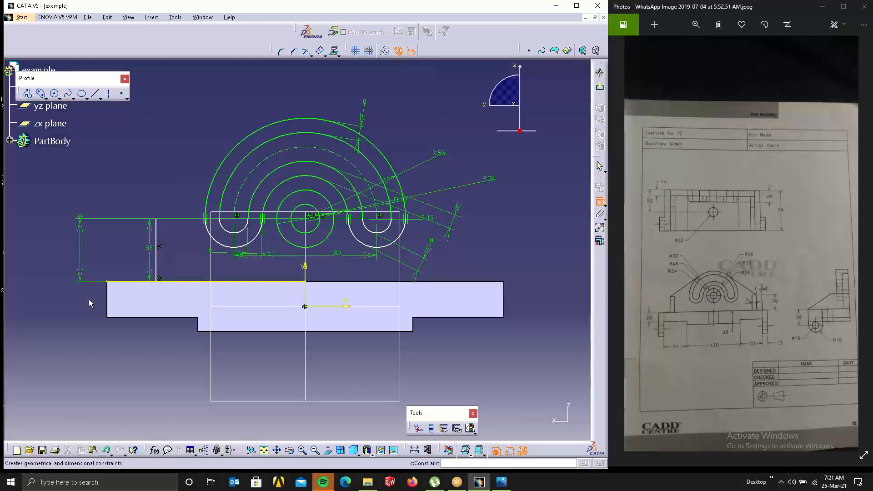
{"action": "left_click", "coordinate": [107, 299]}
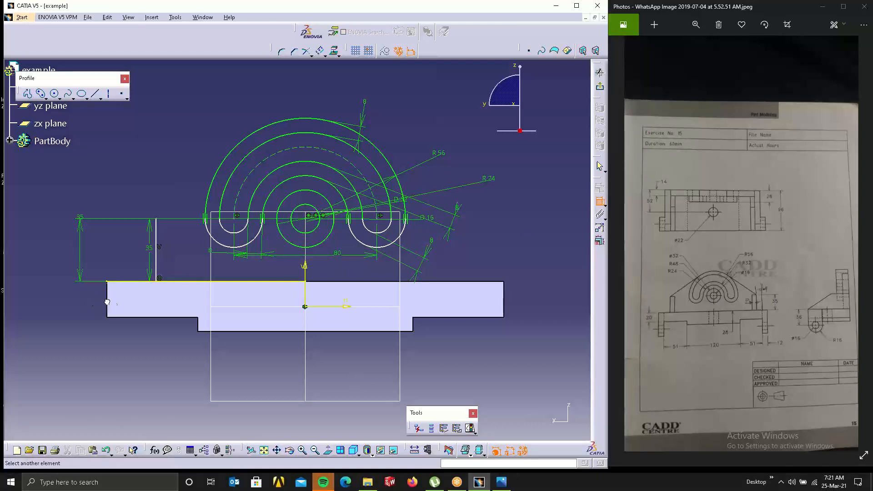
{"action": "left_click", "coordinate": [156, 268]}
{"action": "left_click", "coordinate": [111, 253]}
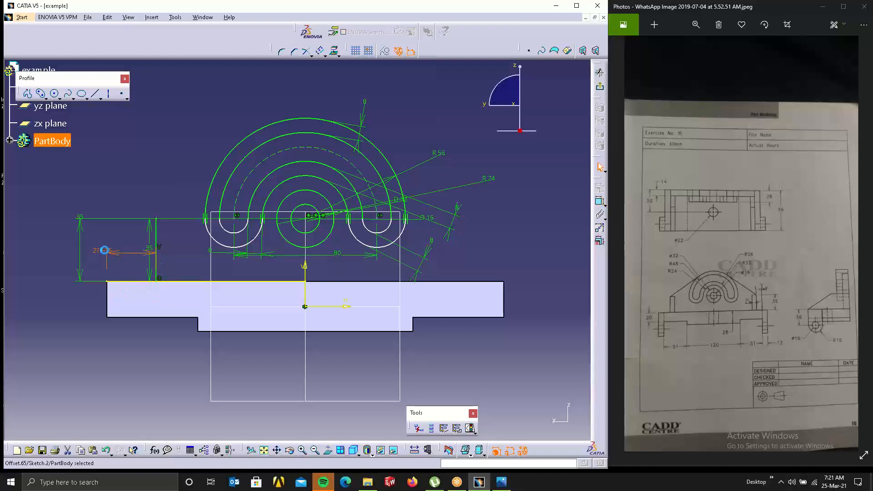
{"action": "double_click", "coordinate": [103, 251]}
{"action": "type", "text": "24"}
{"action": "key", "text": "Return"}
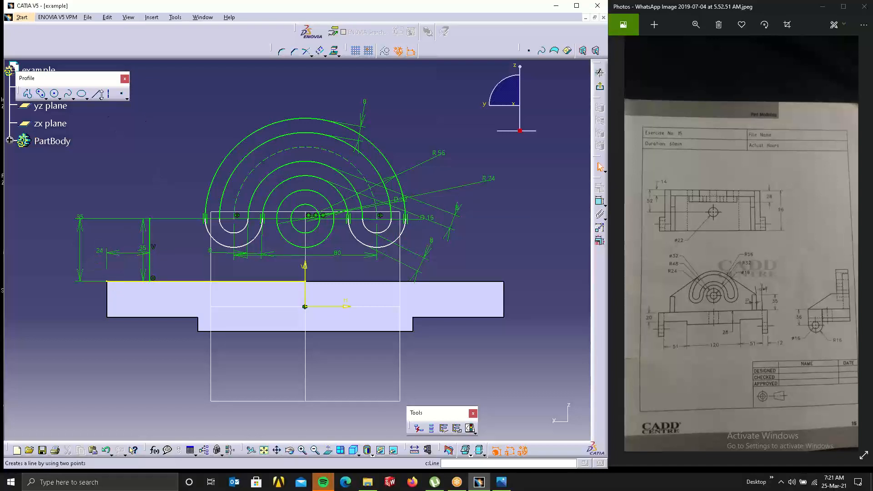
Draw a slanted line about 67 mm long from the vertical line's upper end to the outer large arc, and delete it.
{"action": "left_click", "coordinate": [97, 95]}
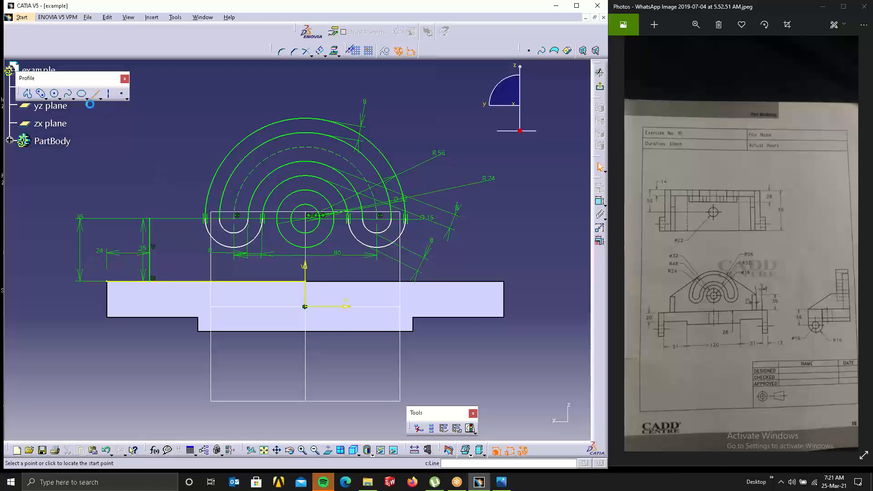
{"action": "left_click", "coordinate": [150, 219]}
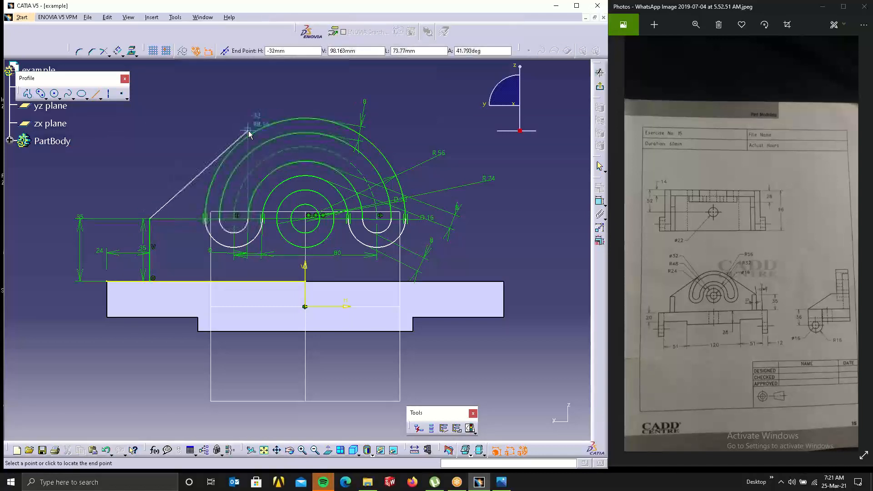
{"action": "left_click", "coordinate": [241, 142]}
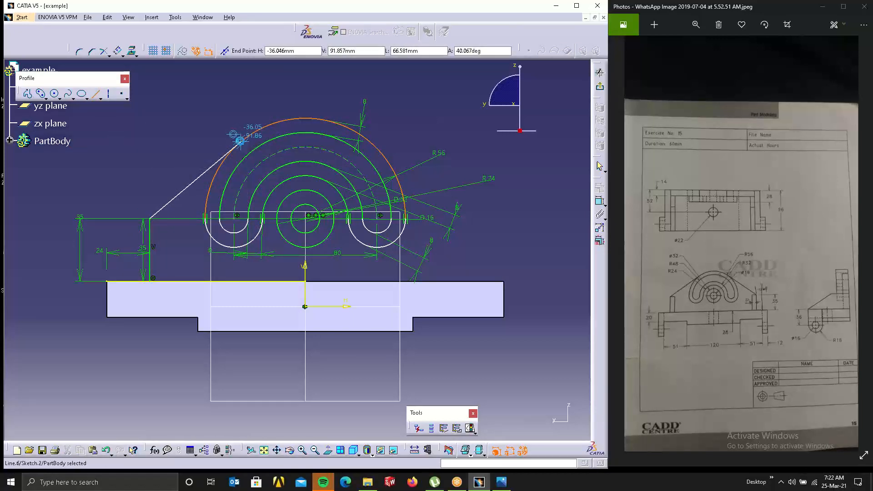
{"action": "left_click", "coordinate": [483, 147]}
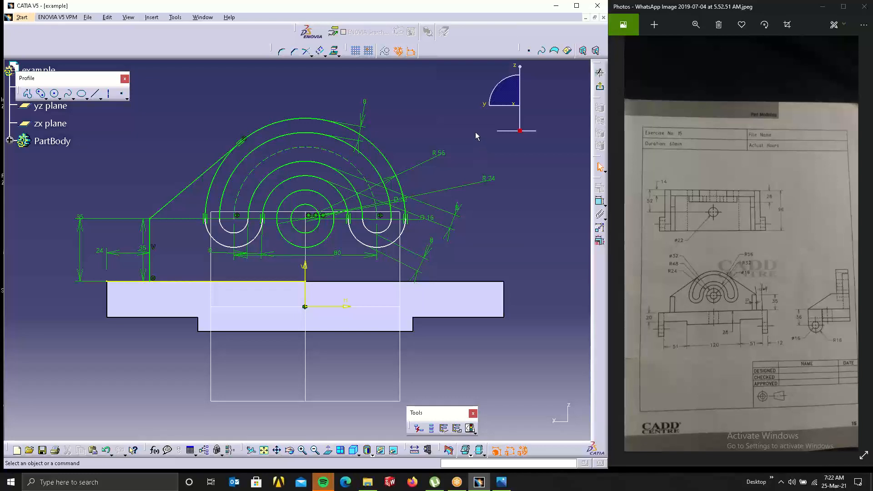
{"action": "left_click", "coordinate": [190, 184]}
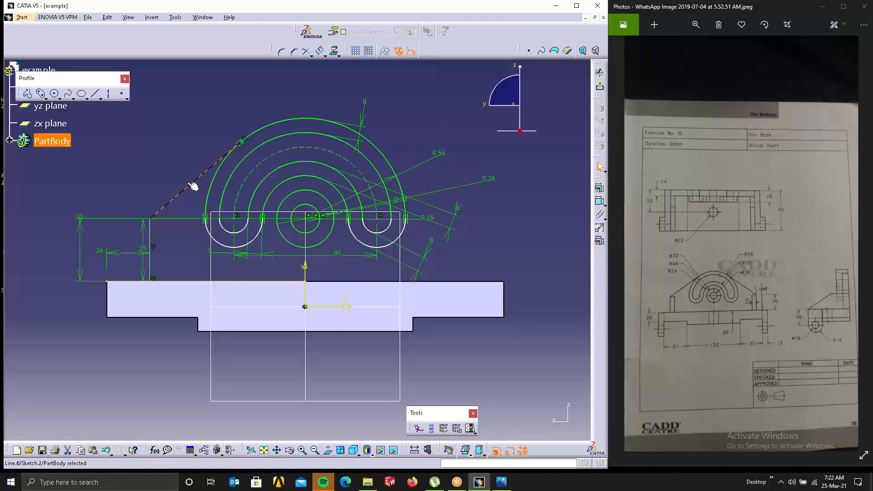
{"action": "key", "text": "Delete"}
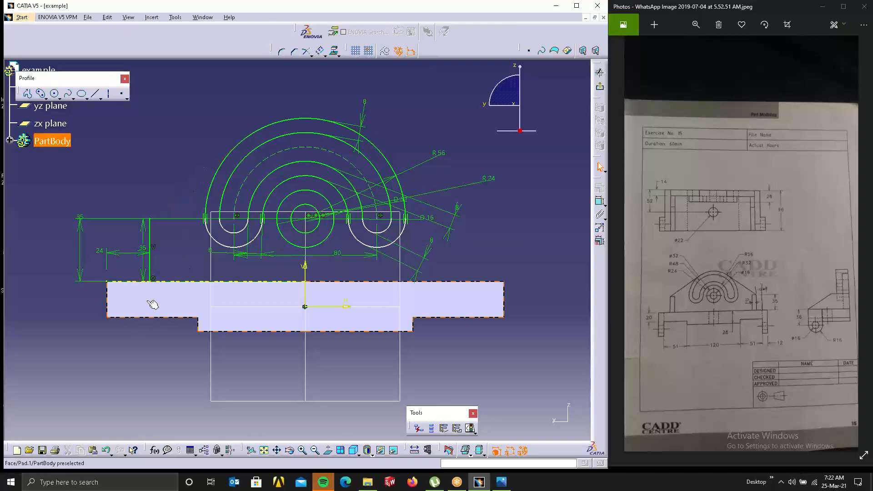
Convert the vertical line and the projected base edge to construction elements and exit the sketch.
{"action": "left_click", "coordinate": [153, 239]}
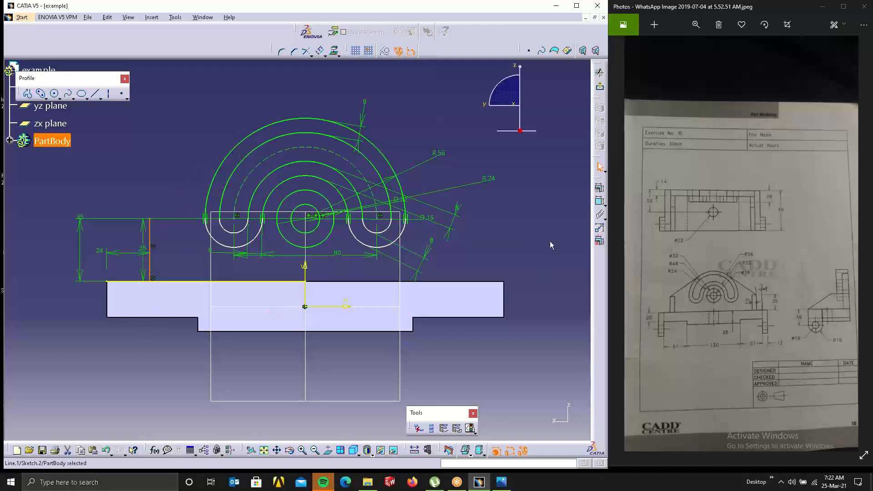
{"action": "left_click", "coordinate": [385, 51]}
{"action": "left_click", "coordinate": [254, 281]}
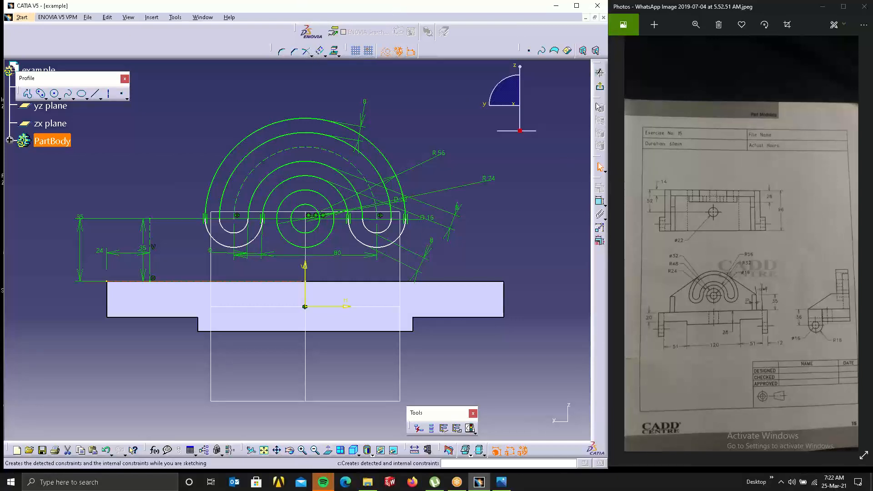
{"action": "left_click", "coordinate": [600, 86]}
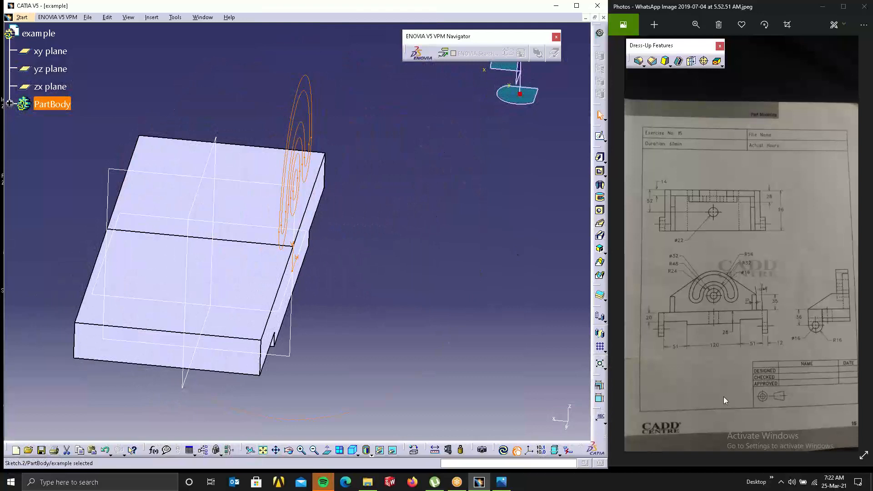
Pad the arched slot and circle sketch in the reversed direction, over the base.
{"action": "left_click", "coordinate": [600, 157]}
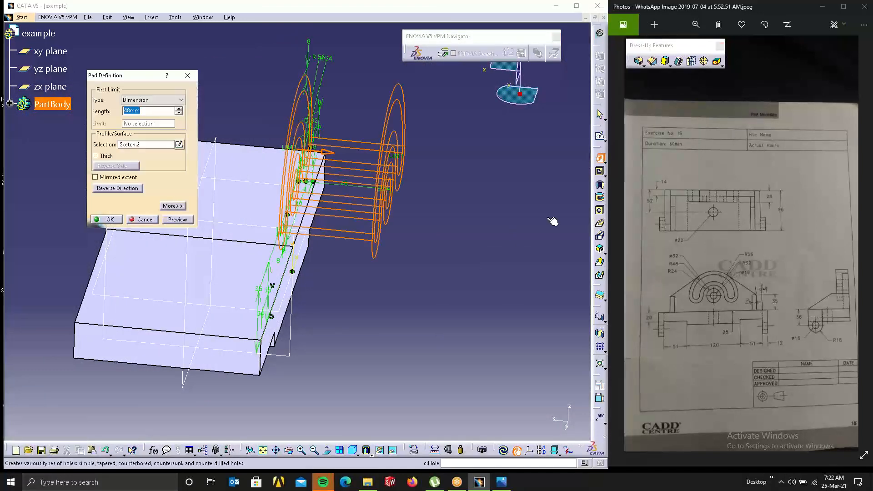
{"action": "left_click", "coordinate": [119, 188]}
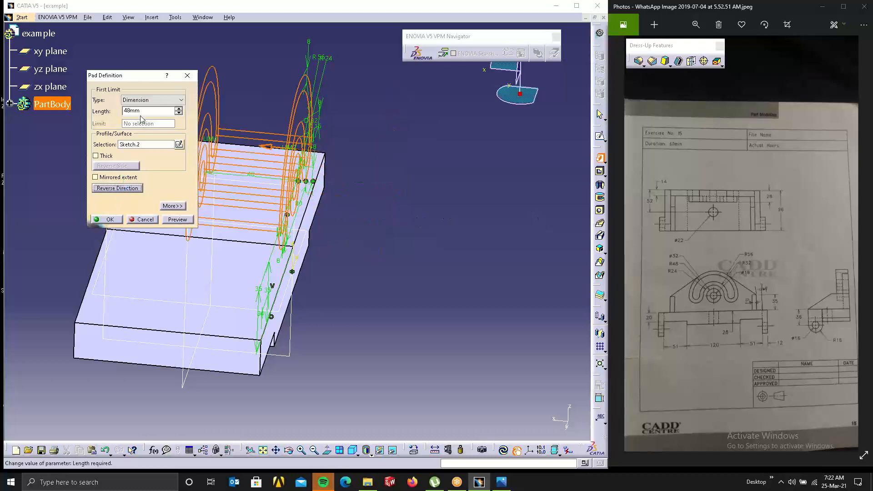
{"action": "key", "text": "Return"}
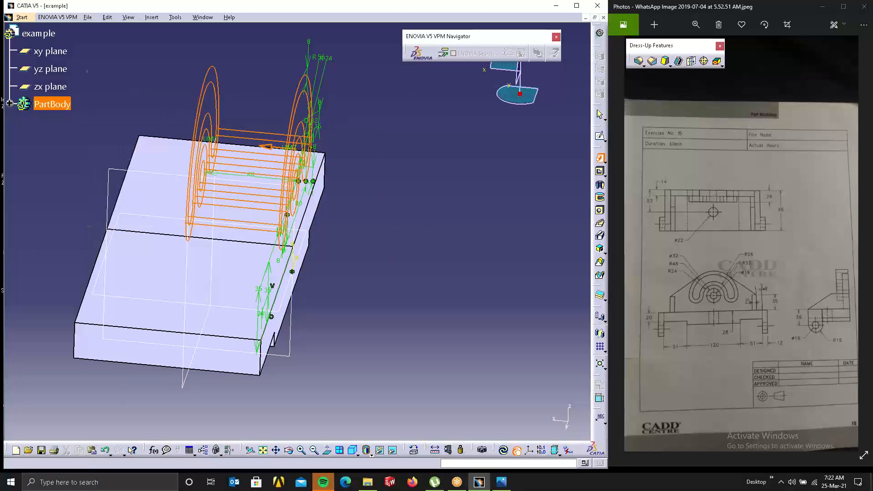
Start a sketch on the base's side face below the arch and project the left half of the base's upper edge.
{"action": "left_click", "coordinate": [599, 138]}
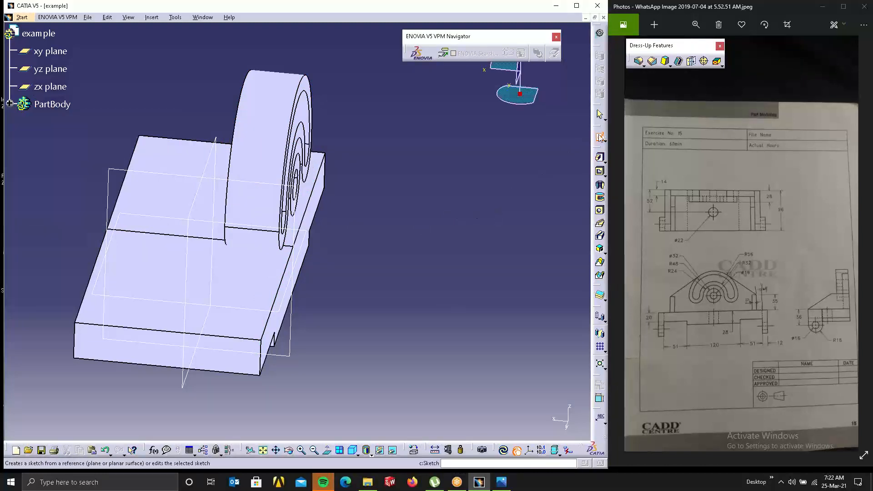
{"action": "left_click", "coordinate": [308, 217]}
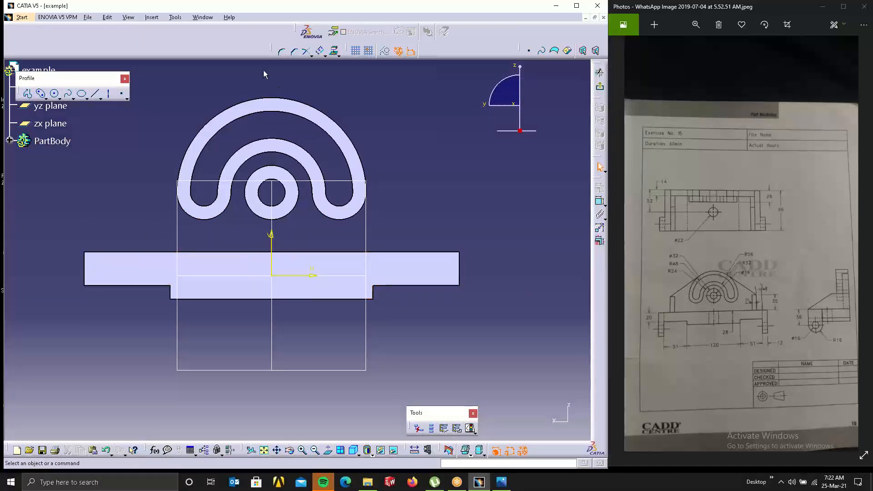
{"action": "left_click", "coordinate": [94, 93]}
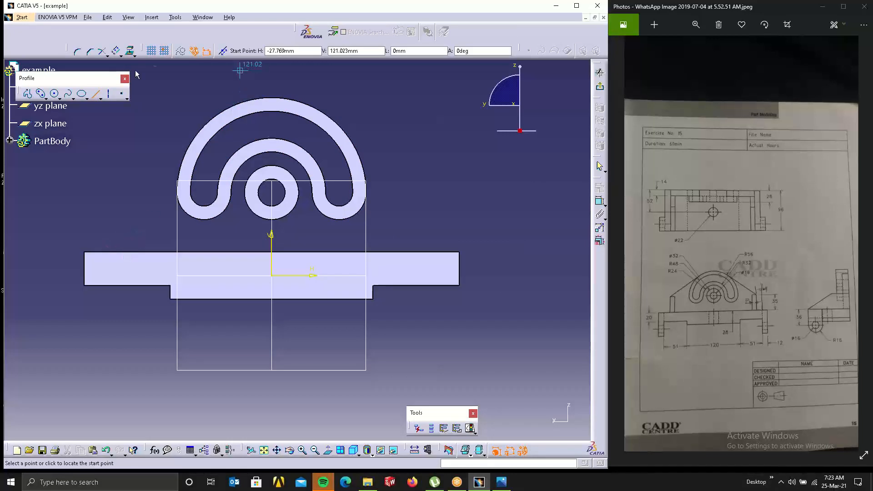
{"action": "left_click", "coordinate": [95, 94]}
{"action": "left_click", "coordinate": [335, 51]}
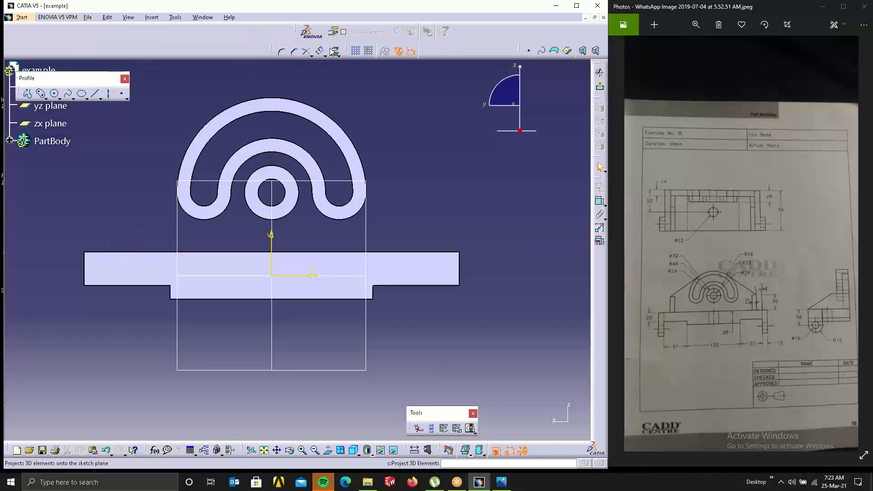
{"action": "left_click", "coordinate": [148, 251]}
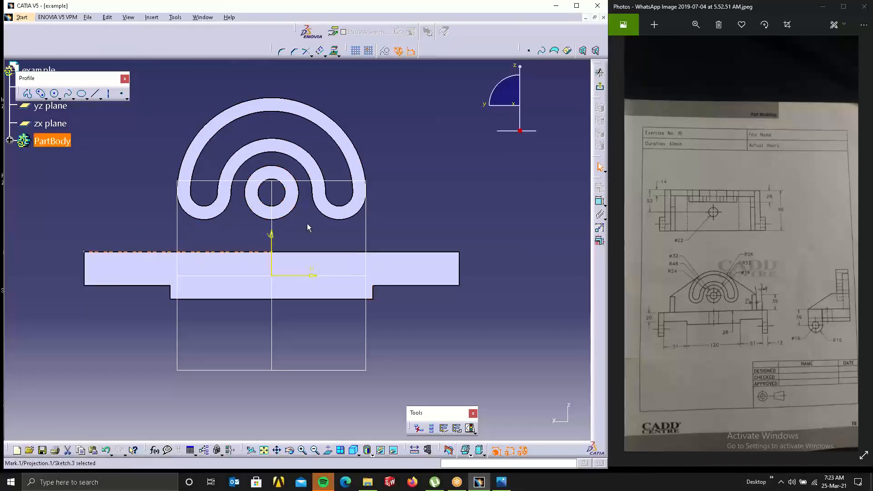
{"action": "left_click", "coordinate": [386, 230]}
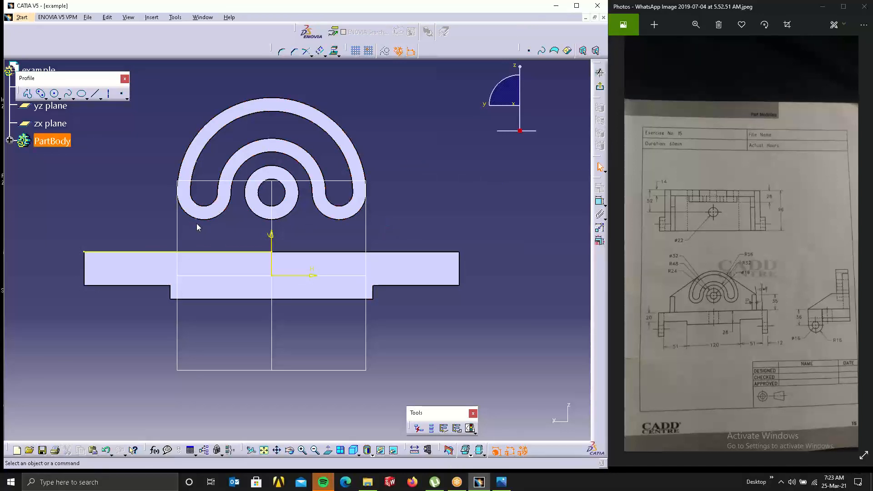
Draw a vertical line about 42 mm long upward from the projected base edge, left of the arch.
{"action": "left_click", "coordinate": [96, 94]}
{"action": "left_click", "coordinate": [118, 250]}
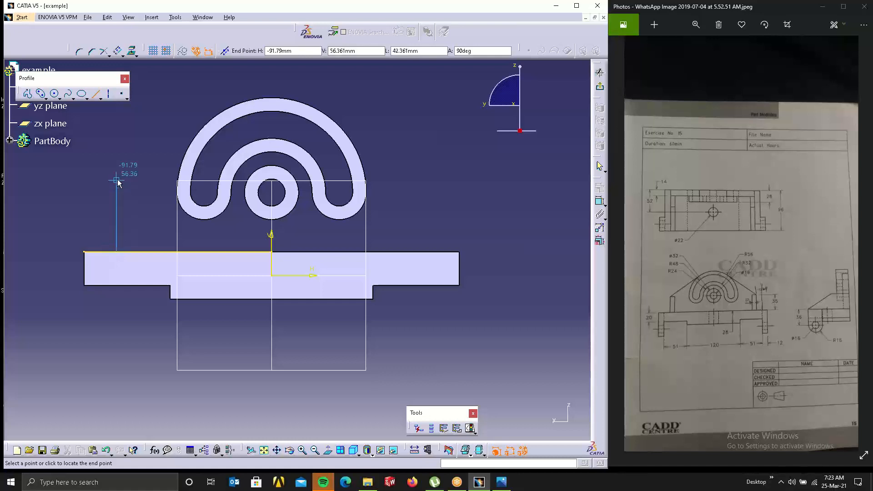
{"action": "left_click", "coordinate": [116, 180]}
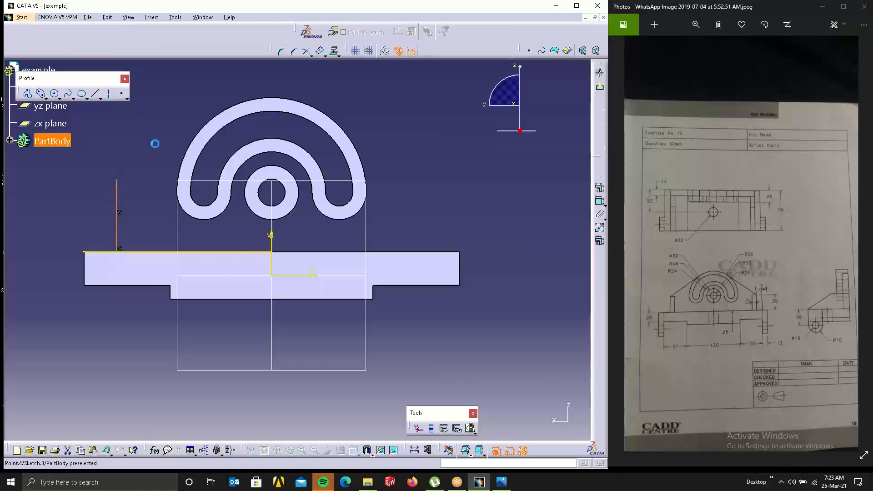
Dimension the new vertical line's distance from the base's left edge and set it to 24 mm.
{"action": "left_click", "coordinate": [599, 203]}
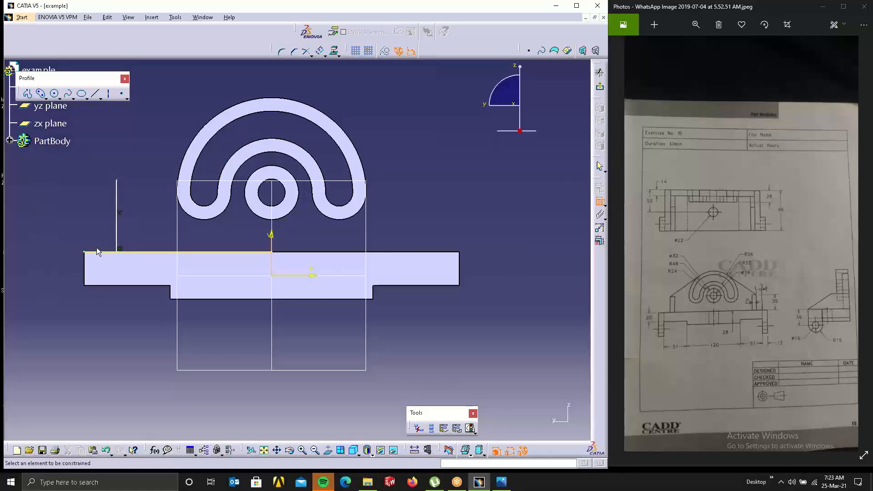
{"action": "left_click", "coordinate": [85, 264]}
{"action": "left_click", "coordinate": [117, 228]}
{"action": "left_click", "coordinate": [53, 227]}
{"action": "double_click", "coordinate": [52, 227]}
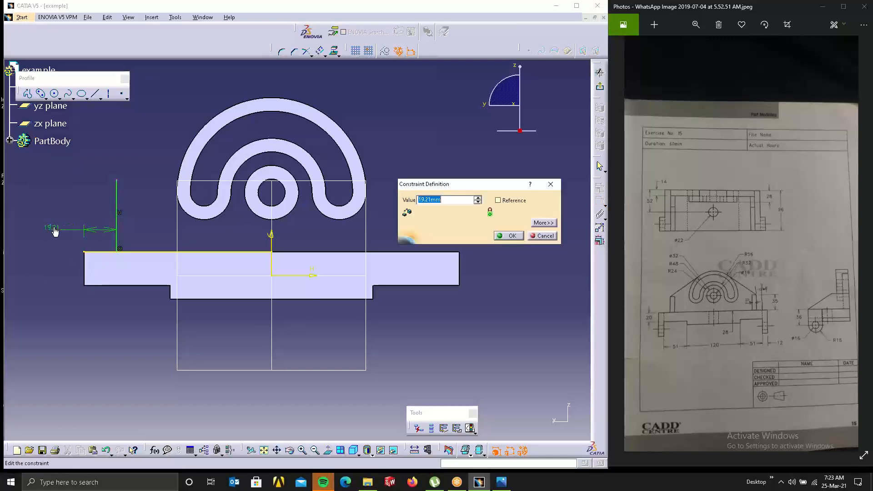
{"action": "type", "text": "24"}
{"action": "key", "text": "Return"}
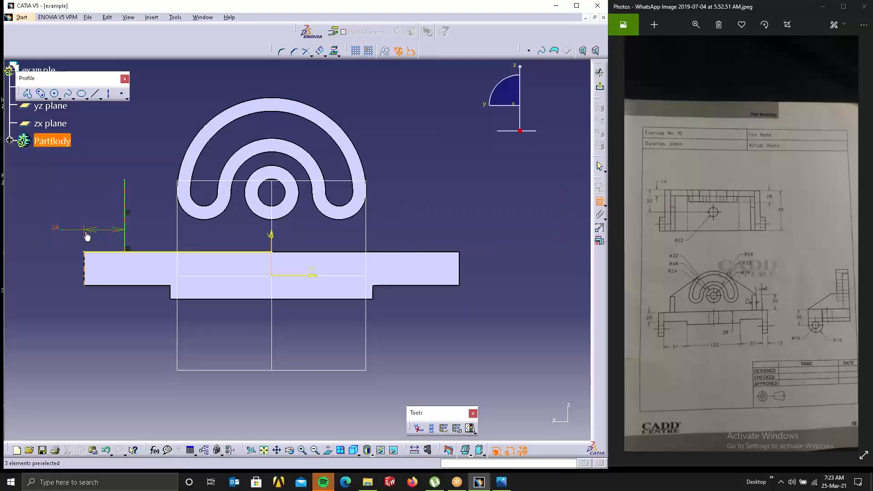
Dimension the new vertical line's length and set it to 35 mm.
{"action": "left_click", "coordinate": [127, 199]}
{"action": "left_click", "coordinate": [67, 200]}
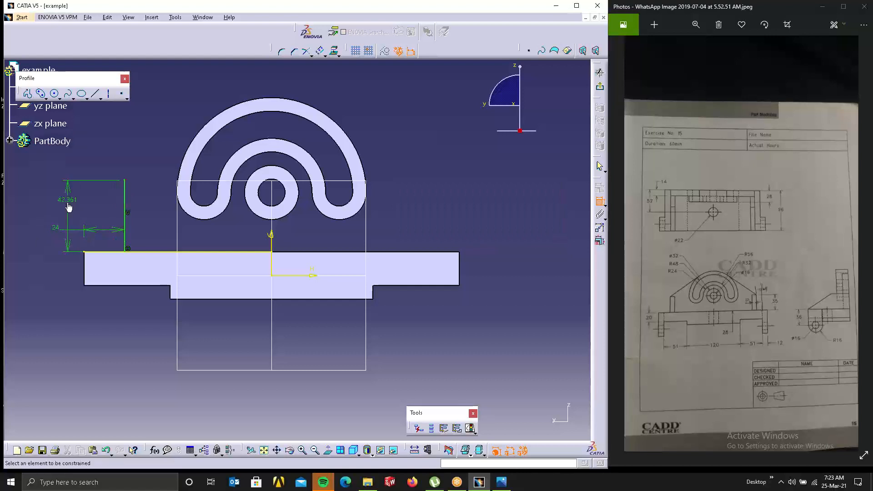
{"action": "double_click", "coordinate": [67, 200]}
{"action": "type", "text": "33"}
{"action": "key", "text": "Return"}
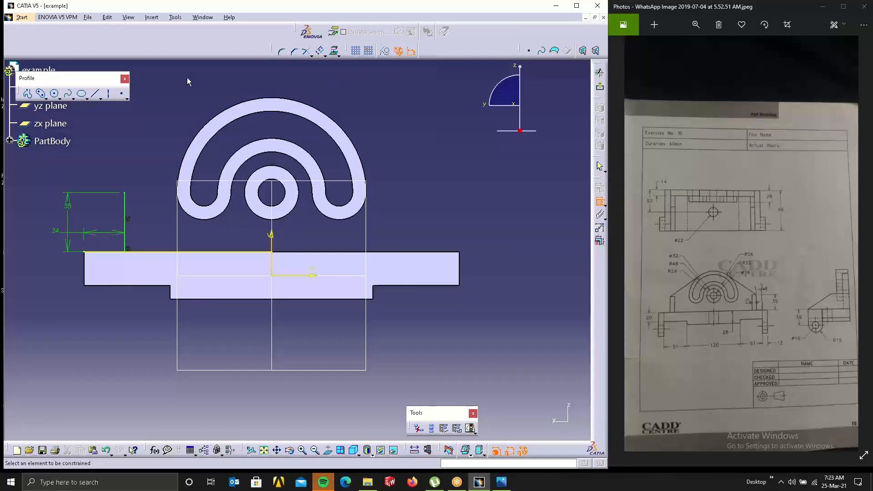
Project the outlines of the arched slot face and the central ring face into the sketch.
{"action": "left_click", "coordinate": [335, 52]}
{"action": "left_click", "coordinate": [299, 114]}
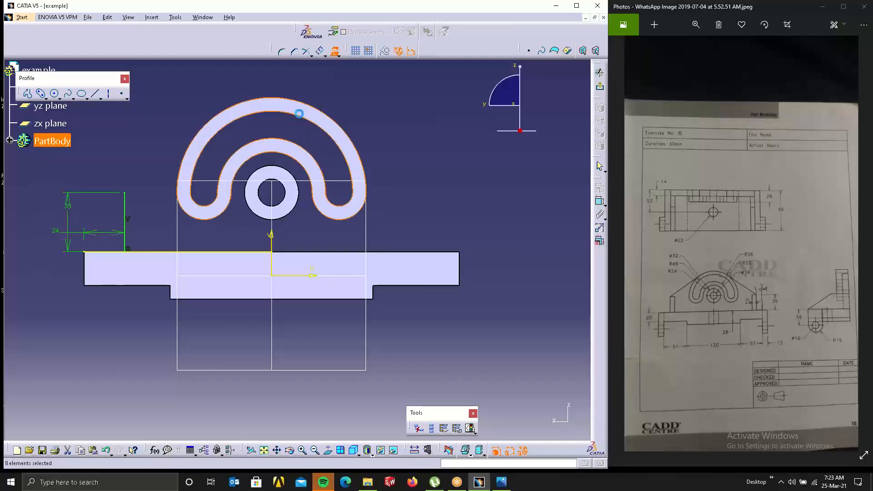
{"action": "left_click", "coordinate": [335, 52]}
{"action": "left_click", "coordinate": [356, 266]}
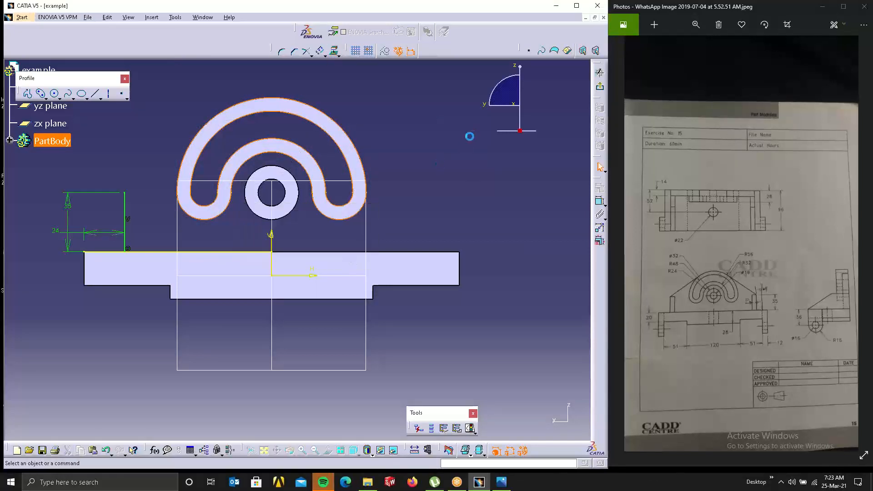
{"action": "left_click", "coordinate": [335, 53]}
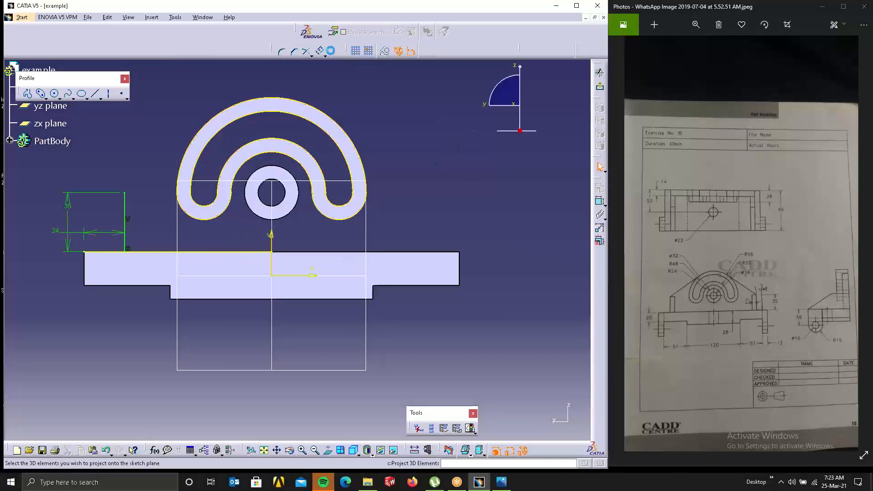
{"action": "left_click", "coordinate": [295, 196]}
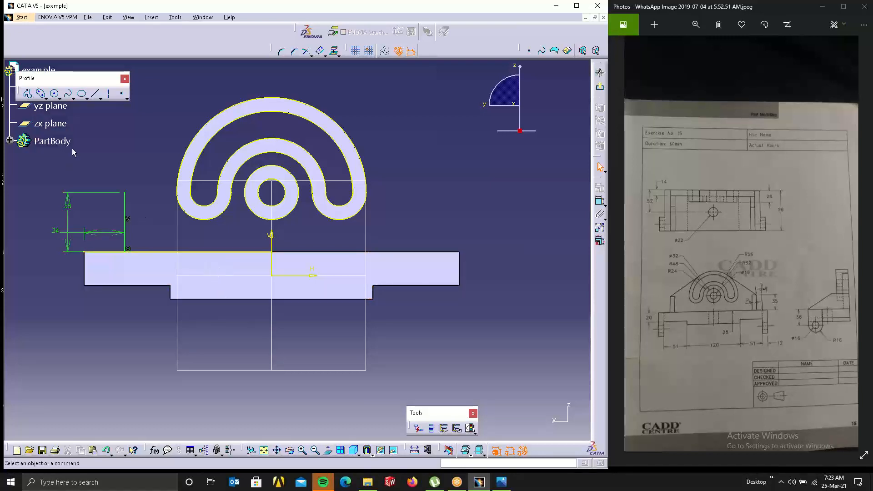
{"action": "left_click", "coordinate": [250, 156]}
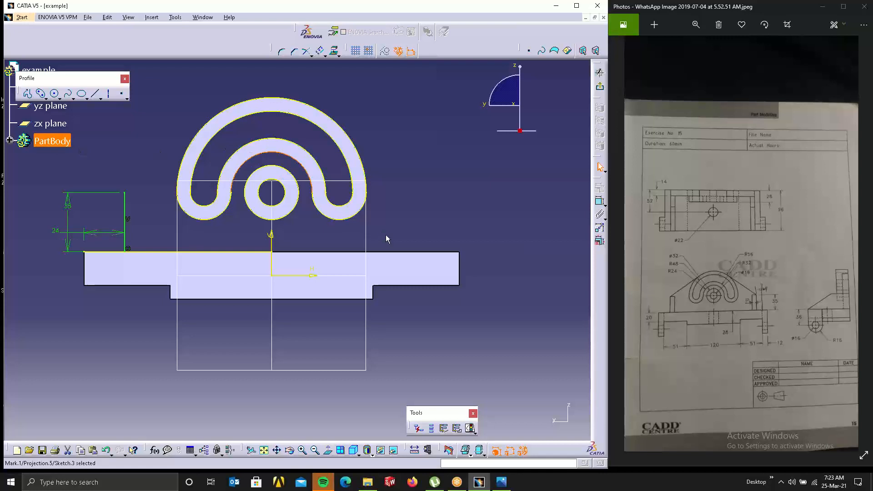
{"action": "left_click", "coordinate": [352, 216]}
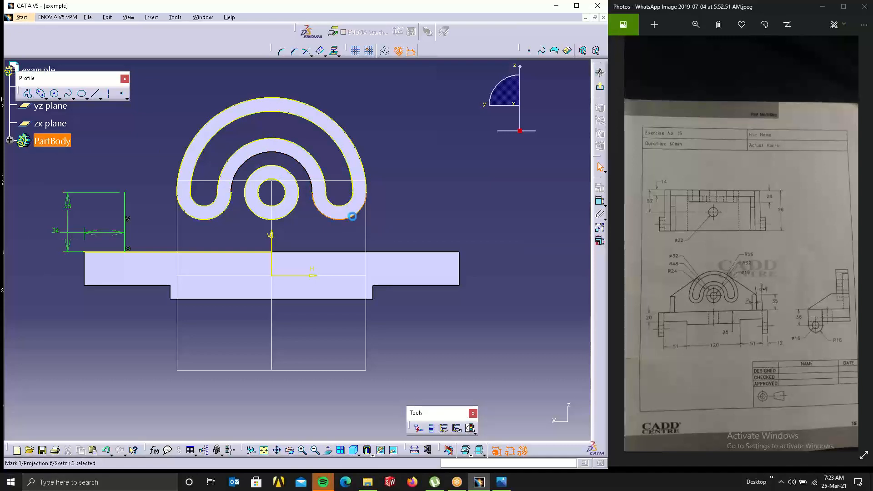
{"action": "key", "text": "Delete"}
{"action": "left_click", "coordinate": [328, 117]}
{"action": "key", "text": "Delete"}
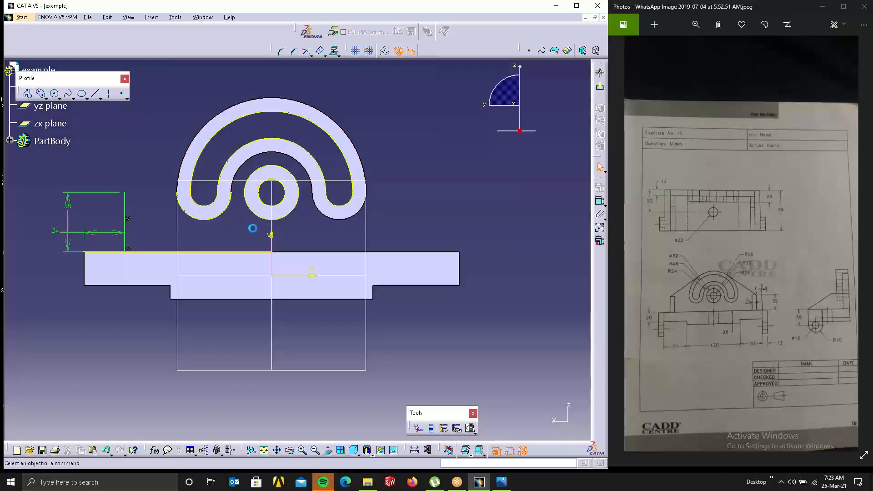
{"action": "key", "text": "ctrl+z"}
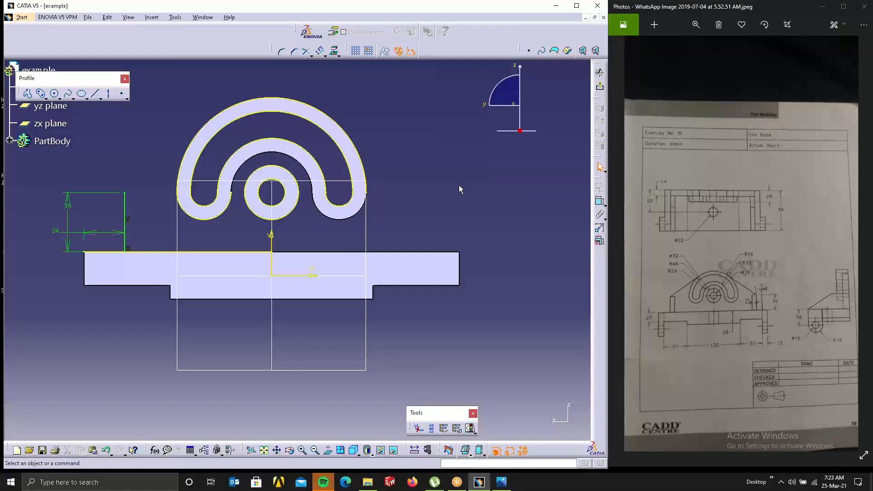
{"action": "key", "text": "ctrl+z"}
{"action": "key", "text": "ctrl+z"}
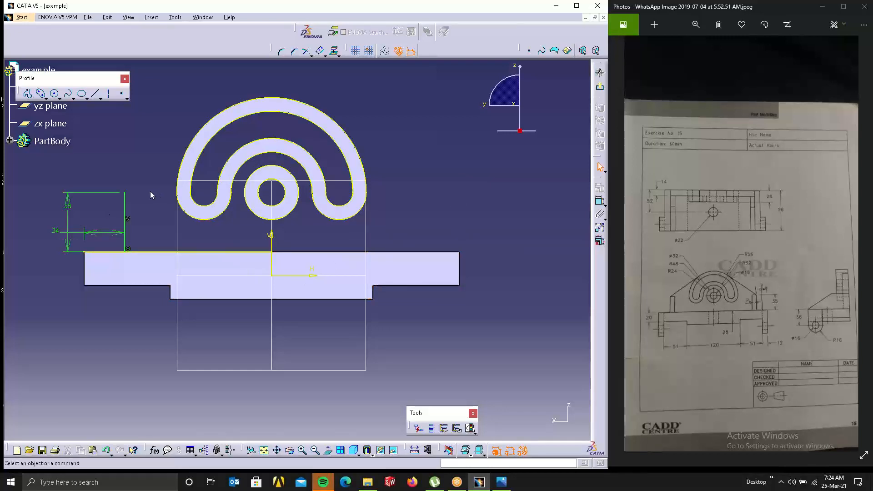
Draw a sloped line from the upper end of the 35 mm vertical line to the outer arc of the arched slot.
{"action": "left_click", "coordinate": [95, 93]}
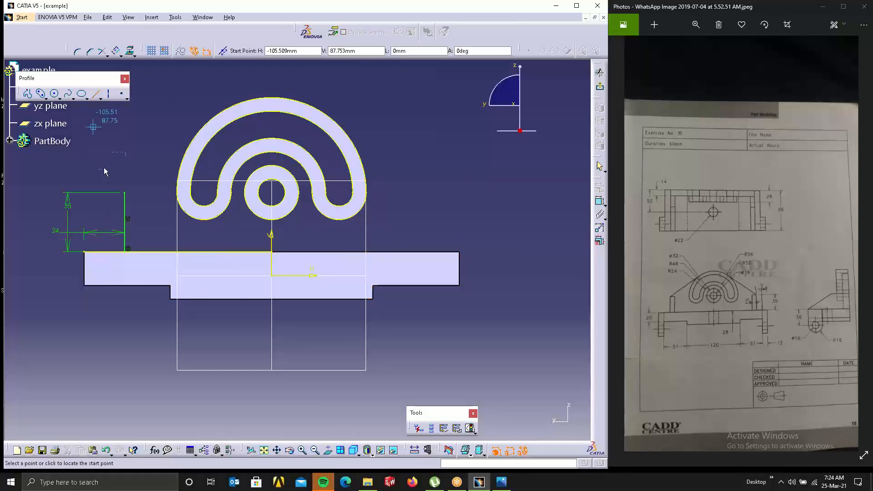
{"action": "left_click", "coordinate": [126, 193]}
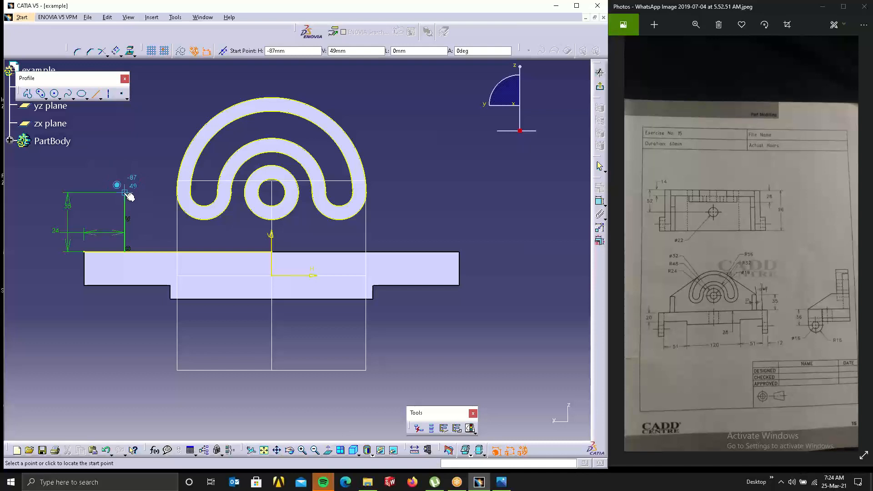
{"action": "left_click", "coordinate": [212, 119]}
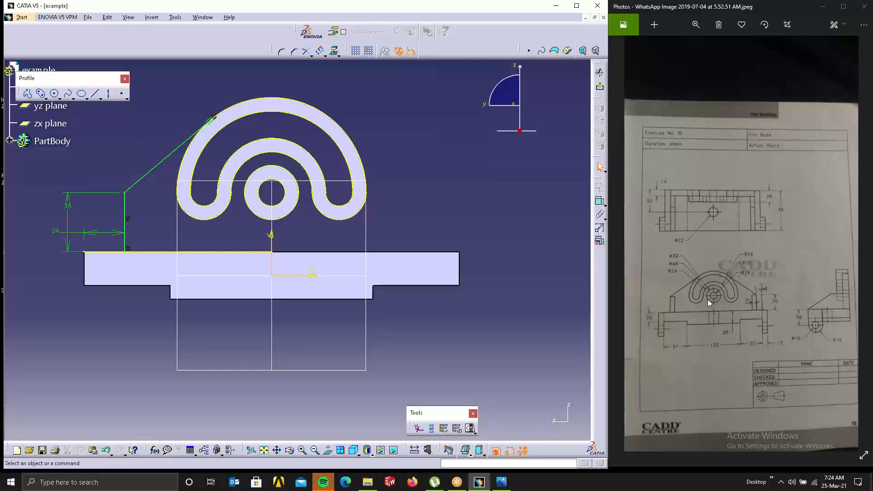
{"action": "left_click", "coordinate": [172, 150]}
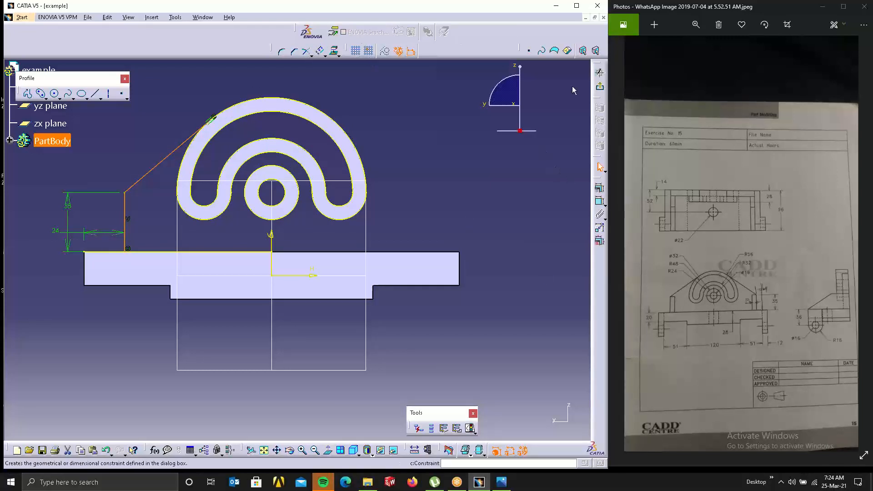
{"action": "left_click", "coordinate": [322, 50]}
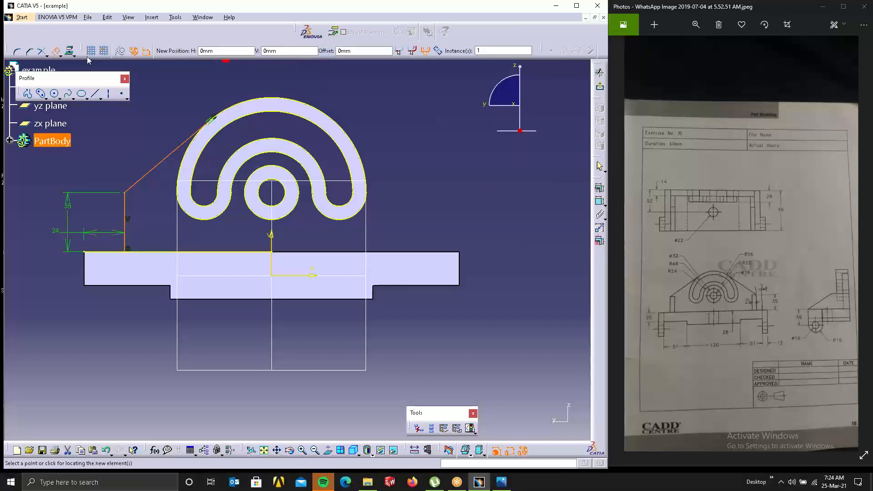
{"action": "left_click", "coordinate": [59, 55]}
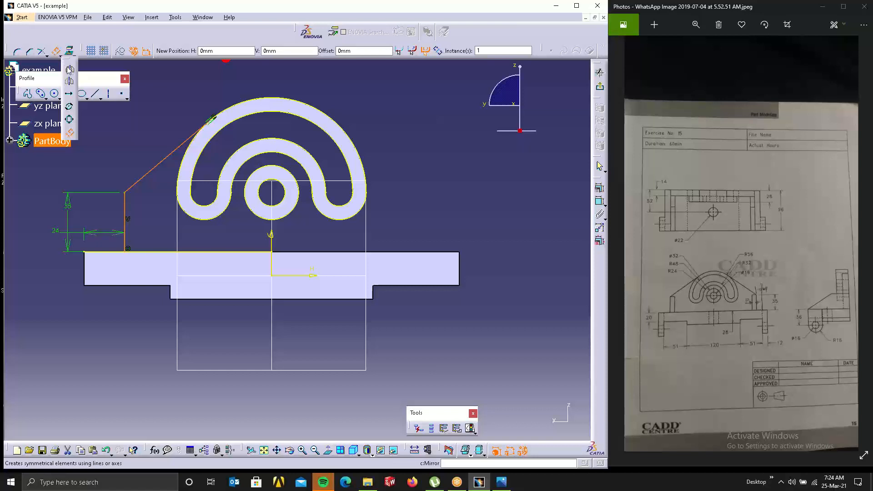
{"action": "left_click", "coordinate": [70, 70]}
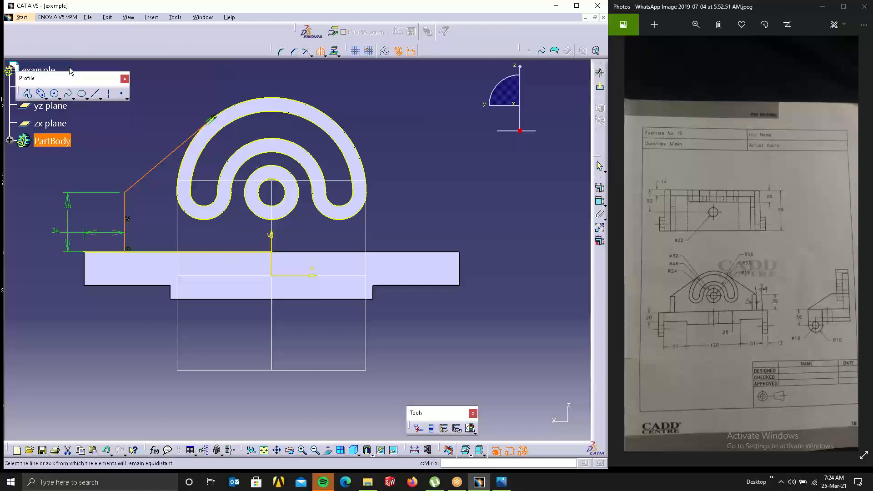
{"action": "left_click", "coordinate": [271, 238]}
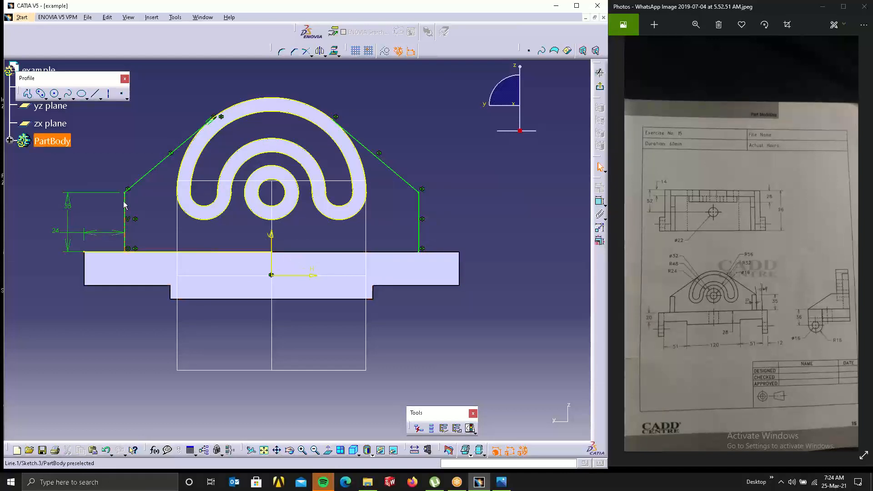
{"action": "left_click", "coordinate": [355, 105]}
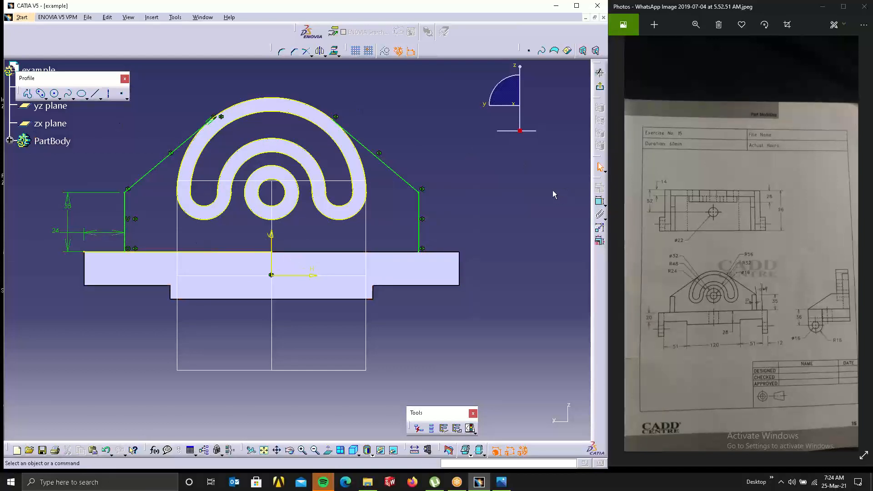
{"action": "key", "text": "ctrl+z"}
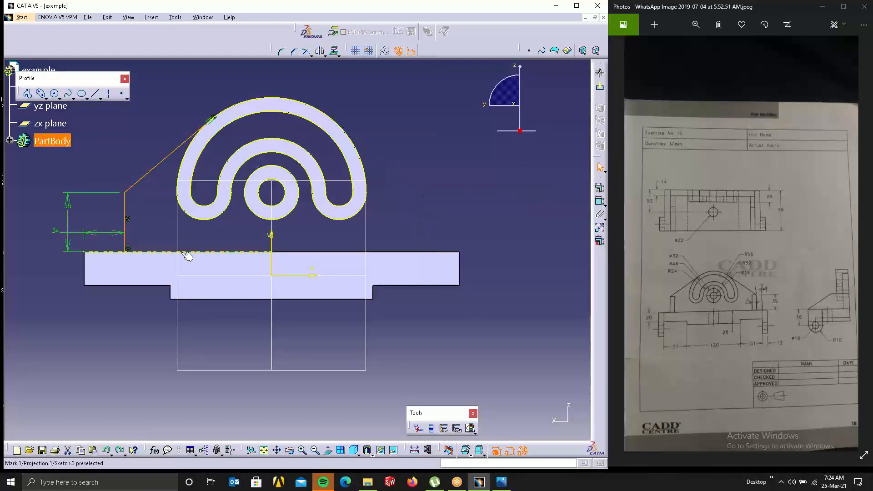
Trim the projected base edge at the vertical line, keeping the part toward the sketch's center.
{"action": "left_click", "coordinate": [176, 252], "text": "ctrl"}
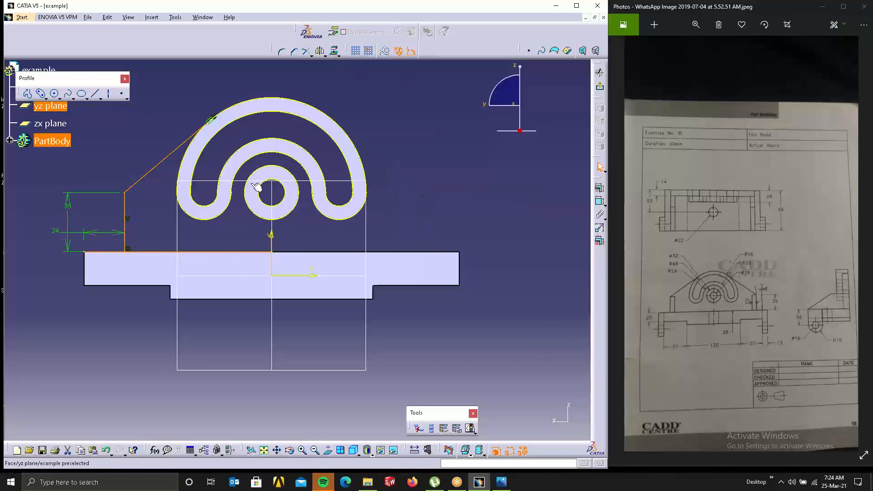
{"action": "left_click", "coordinate": [159, 102]}
{"action": "left_click", "coordinate": [305, 53]}
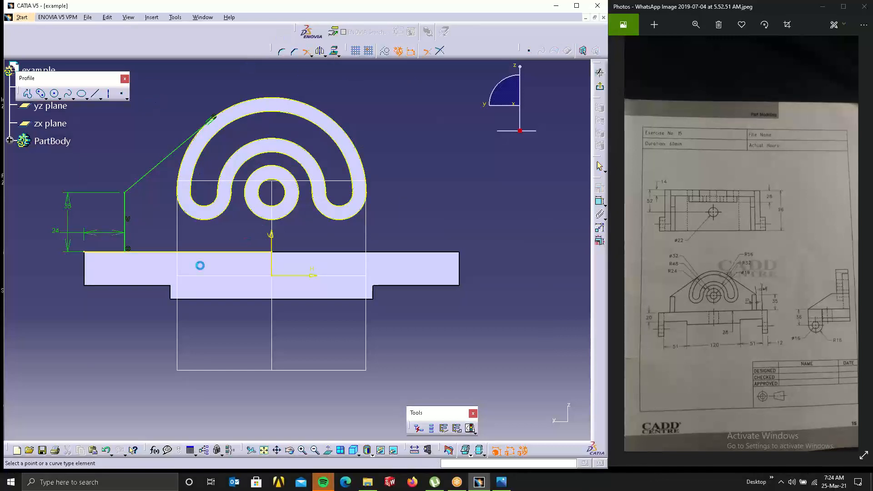
{"action": "left_click", "coordinate": [169, 254]}
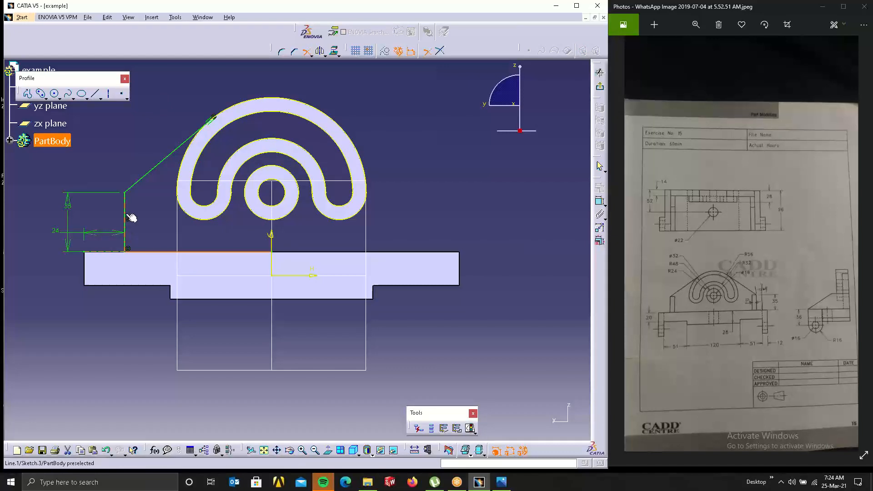
{"action": "left_click", "coordinate": [128, 217]}
{"action": "left_click", "coordinate": [318, 258]}
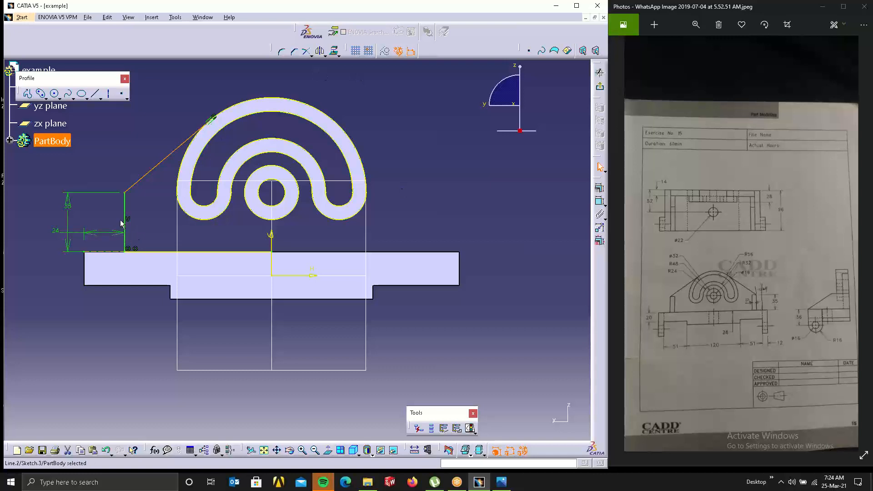
Mirror the trimmed base edge, the vertical line and the sloped line about the sketch's vertical axis.
{"action": "middle_click", "coordinate": [170, 176]}
{"action": "left_click", "coordinate": [347, 218]}
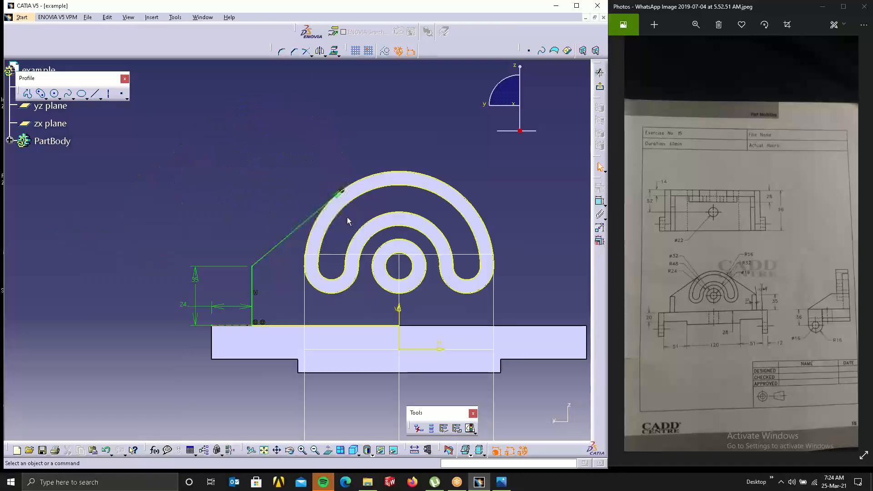
{"action": "mouse_move", "coordinate": [347, 218]}
{"action": "middle_mouse_down"}
{"action": "mouse_move", "coordinate": [395, 108]}
{"action": "mouse_move", "coordinate": [384, 237]}
{"action": "mouse_move", "coordinate": [306, 364]}
{"action": "mouse_move", "coordinate": [326, 284]}
{"action": "mouse_move", "coordinate": [330, 80]}
{"action": "mouse_move", "coordinate": [307, 202]}
{"action": "mouse_move", "coordinate": [316, 312]}
{"action": "mouse_move", "coordinate": [307, 250]}
{"action": "mouse_move", "coordinate": [336, 335]}
{"action": "mouse_move", "coordinate": [340, 418]}
{"action": "mouse_move", "coordinate": [349, 425]}
{"action": "mouse_move", "coordinate": [351, 404]}
{"action": "middle_mouse_up"}
{"action": "left_click", "coordinate": [306, 364]}
{"action": "left_click", "coordinate": [307, 249]}
{"action": "middle_click_drag", "start_coordinate": [333, 172], "coordinate": [374, 236]}
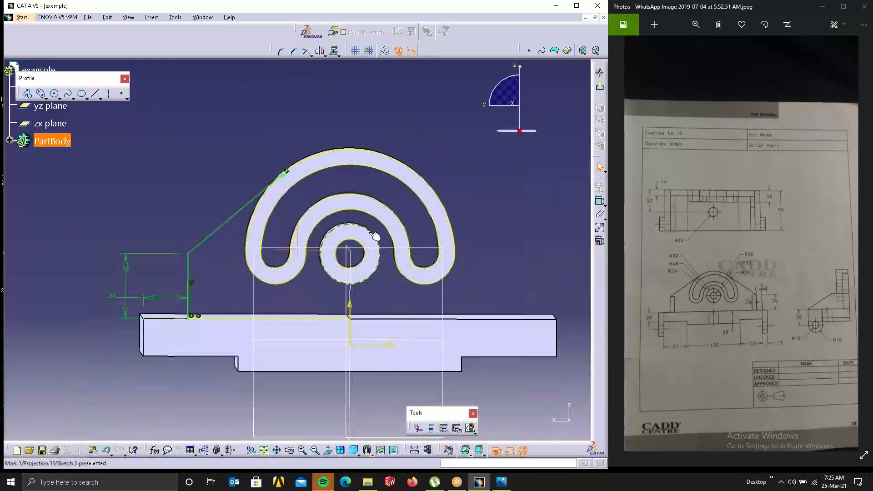
{"action": "left_click", "coordinate": [241, 321]}
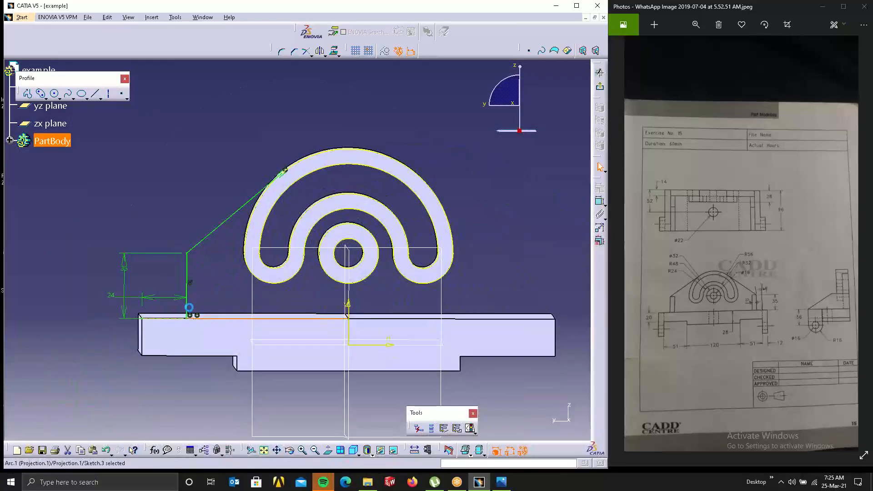
{"action": "left_click", "coordinate": [187, 273]}
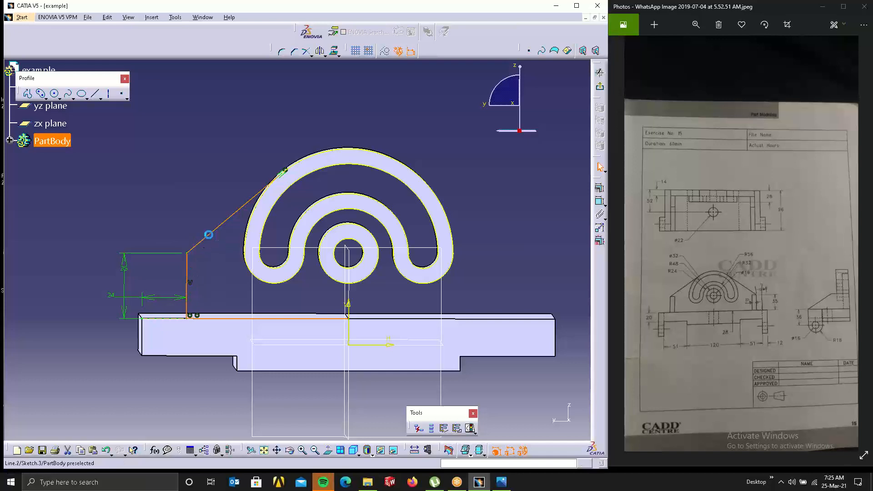
{"action": "left_click", "coordinate": [228, 236]}
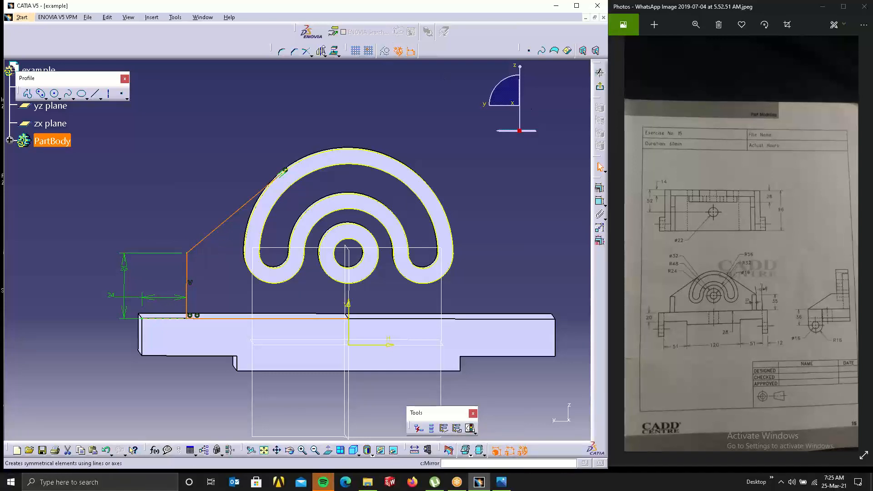
{"action": "left_click", "coordinate": [321, 51]}
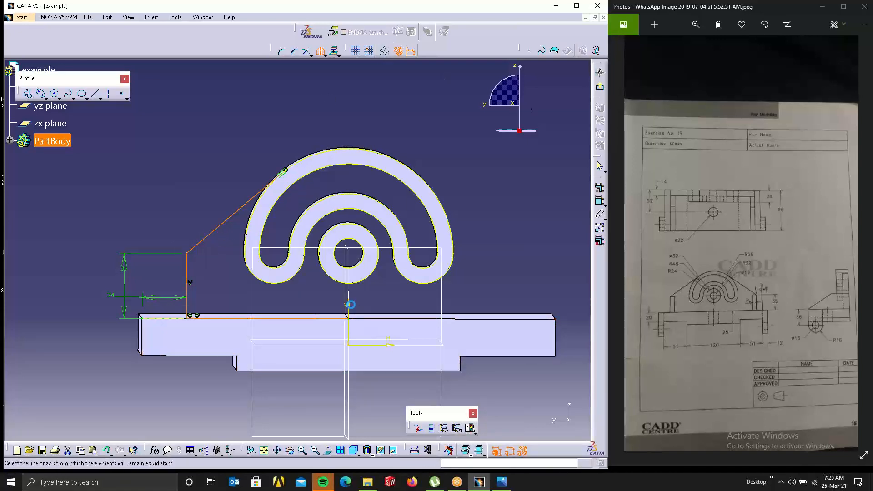
{"action": "left_click", "coordinate": [351, 304]}
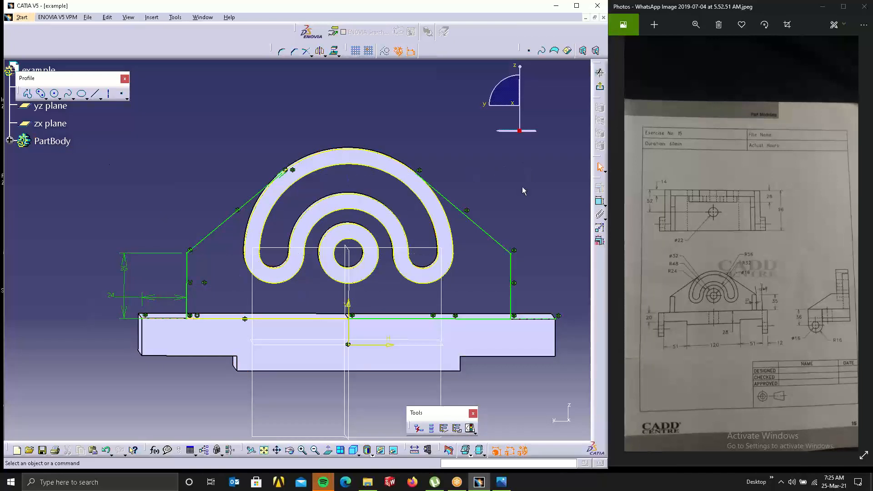
Quick-trim the projected outer arch outline, keeping only the arc between the two sloped lines, and remove the ring's outer circle.
{"action": "left_click", "coordinate": [312, 56]}
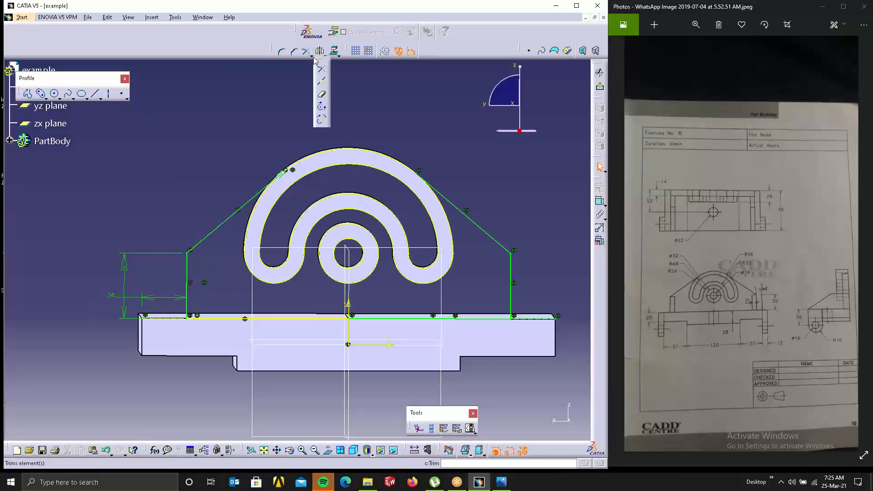
{"action": "left_click", "coordinate": [322, 95]}
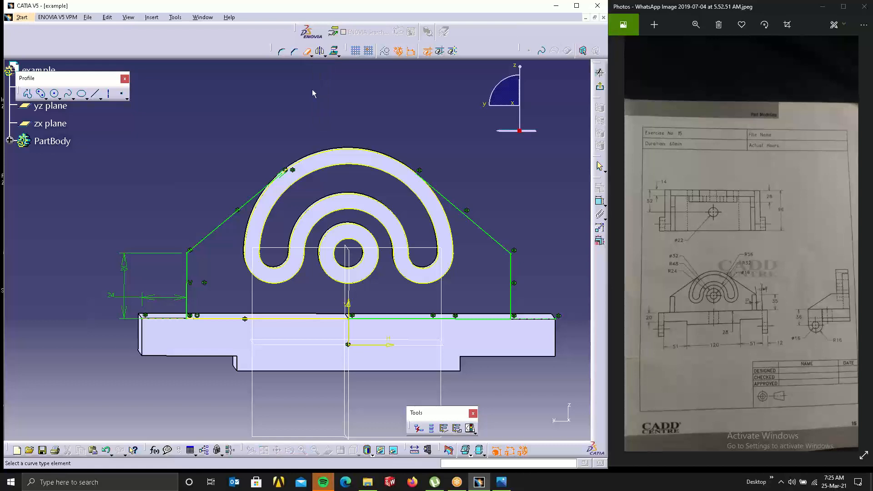
{"action": "left_click", "coordinate": [305, 53]}
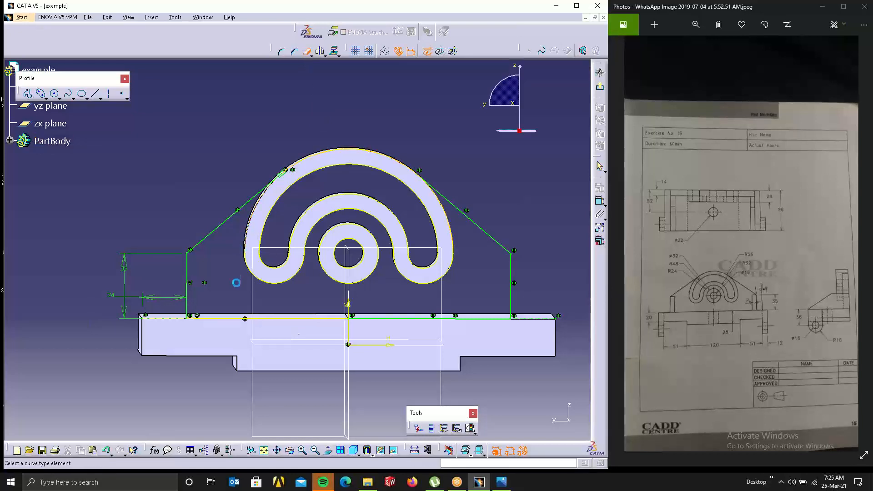
{"action": "left_click", "coordinate": [254, 279]}
{"action": "left_click", "coordinate": [407, 277]}
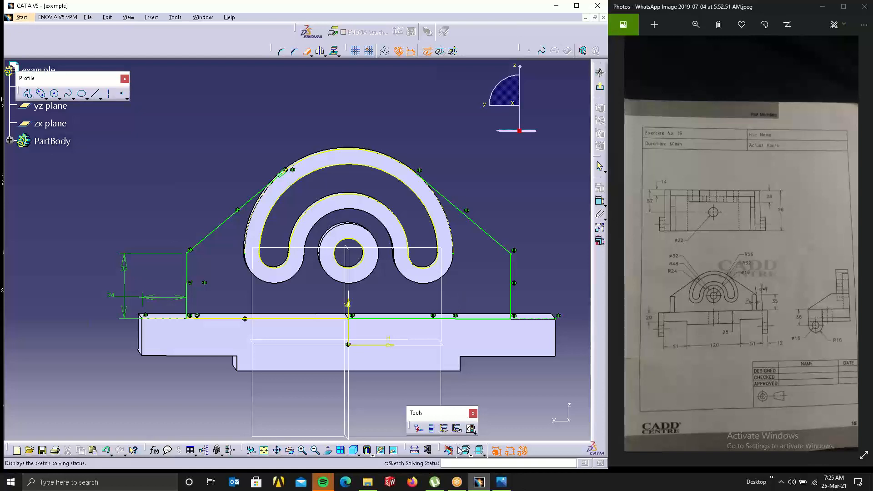
Run Sketch Analysis to check that the upright's profiles are closed, and exit the sketch.
{"action": "left_click", "coordinate": [464, 453]}
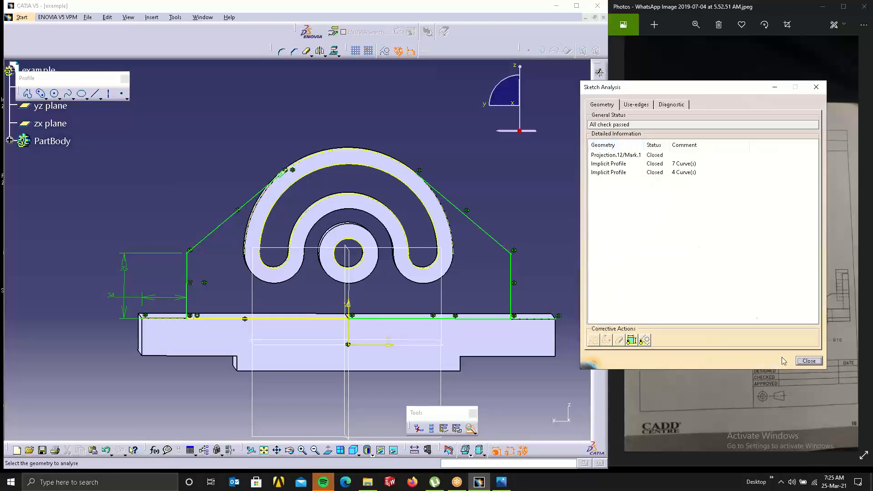
{"action": "left_click", "coordinate": [809, 361]}
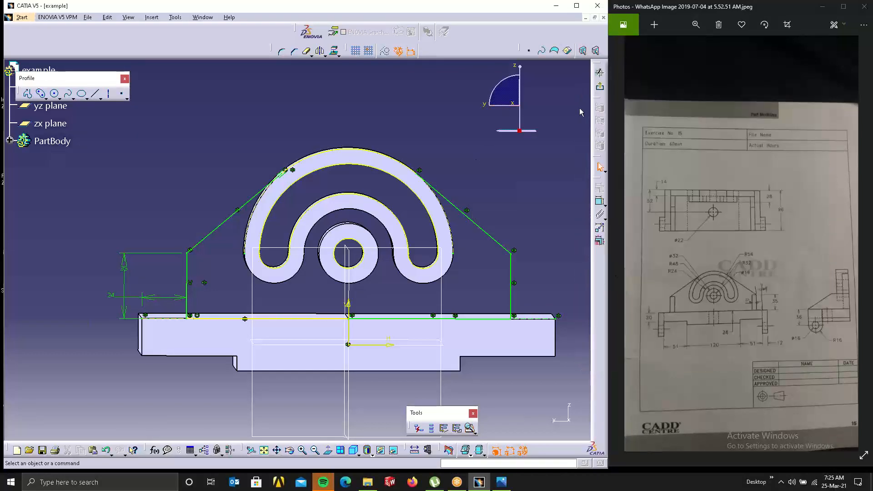
{"action": "left_click", "coordinate": [599, 85]}
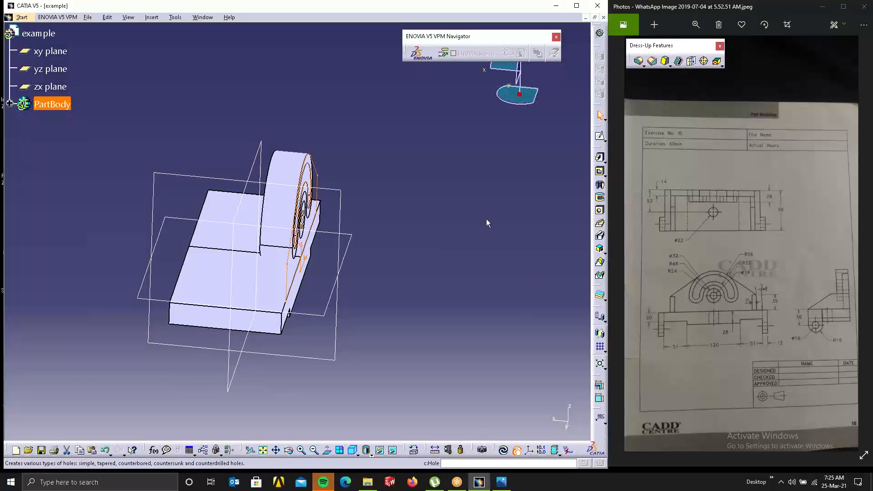
Pad the upright's sloped profile sketch 14 mm in the reversed direction, into the arch.
{"action": "left_click", "coordinate": [601, 159]}
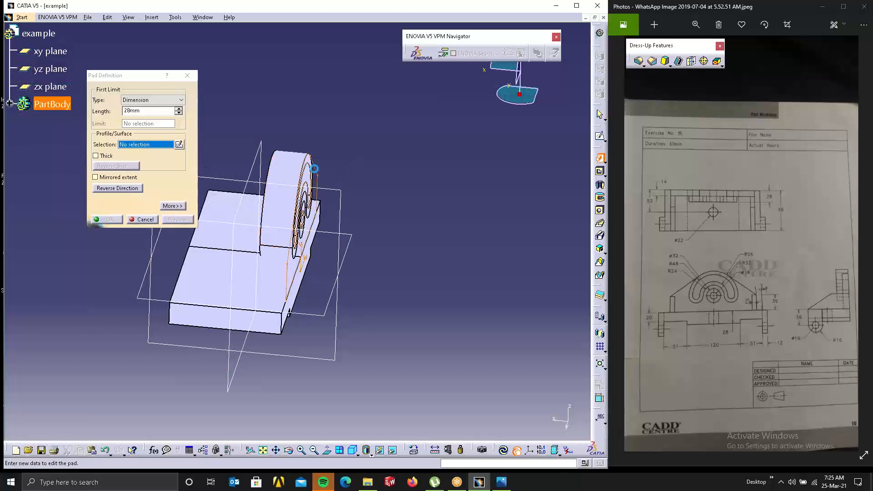
{"action": "left_click", "coordinate": [335, 184]}
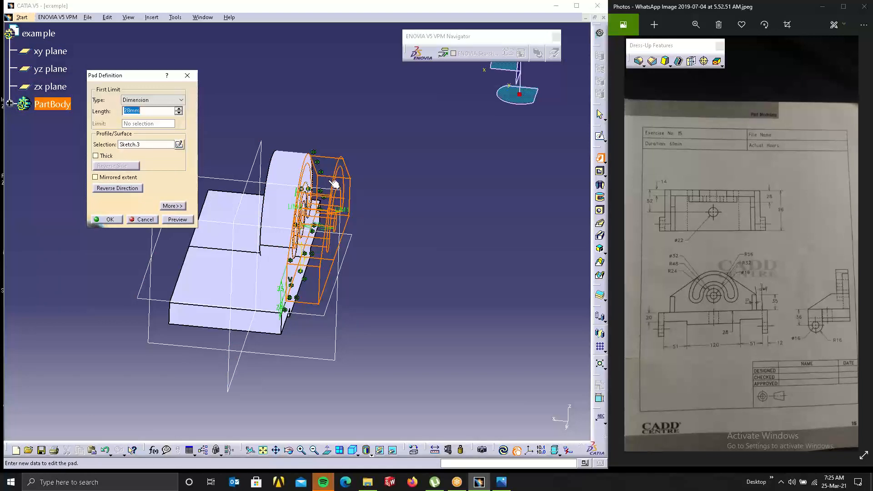
{"action": "left_click", "coordinate": [113, 189]}
{"action": "left_click_drag", "start_coordinate": [147, 111], "coordinate": [101, 120]}
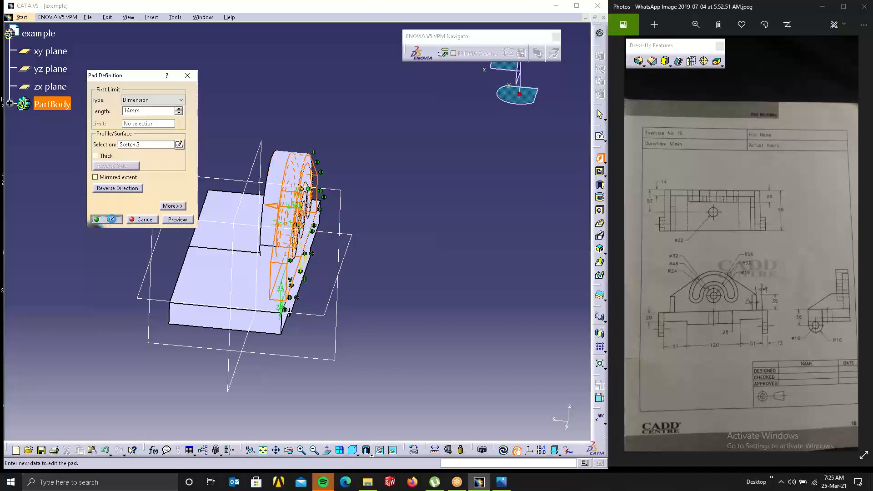
{"action": "left_click", "coordinate": [108, 220]}
Start a sketch on the upright's small vertical end face and project the base plate's top edge into it.
{"action": "middle_click_drag", "start_coordinate": [237, 236], "coordinate": [270, 240]}
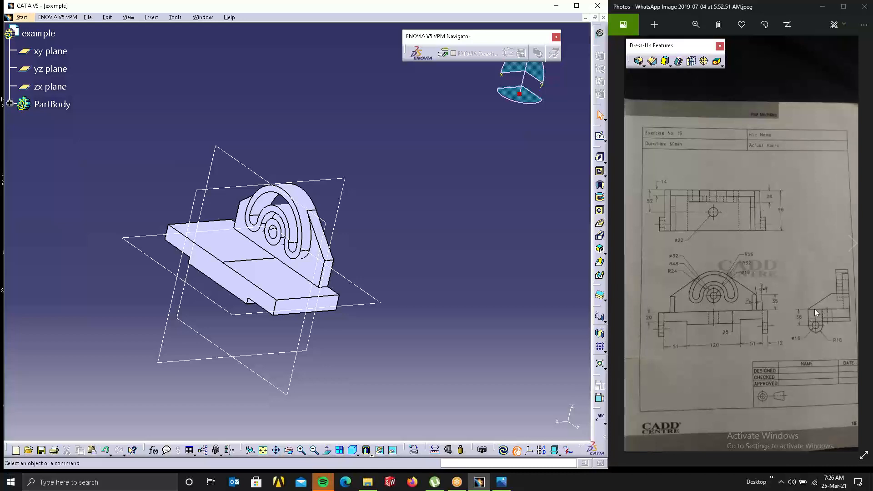
{"action": "middle_click_drag", "start_coordinate": [353, 296], "coordinate": [342, 251]}
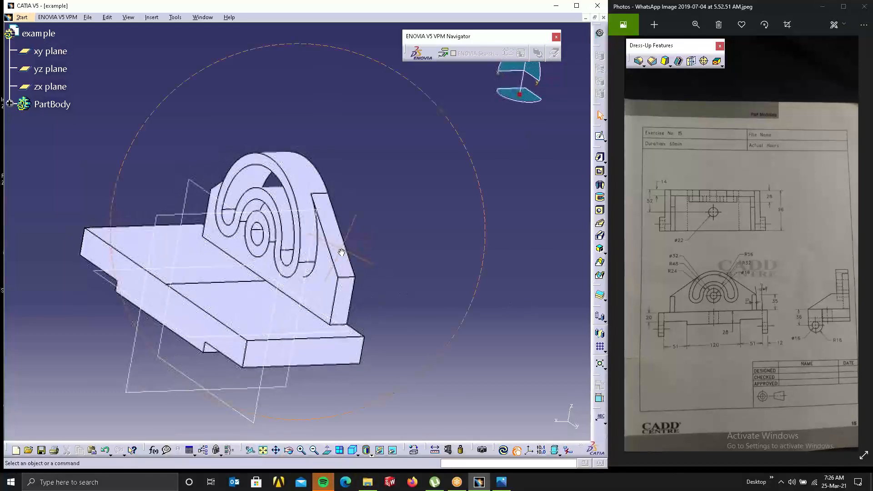
{"action": "left_click", "coordinate": [349, 304]}
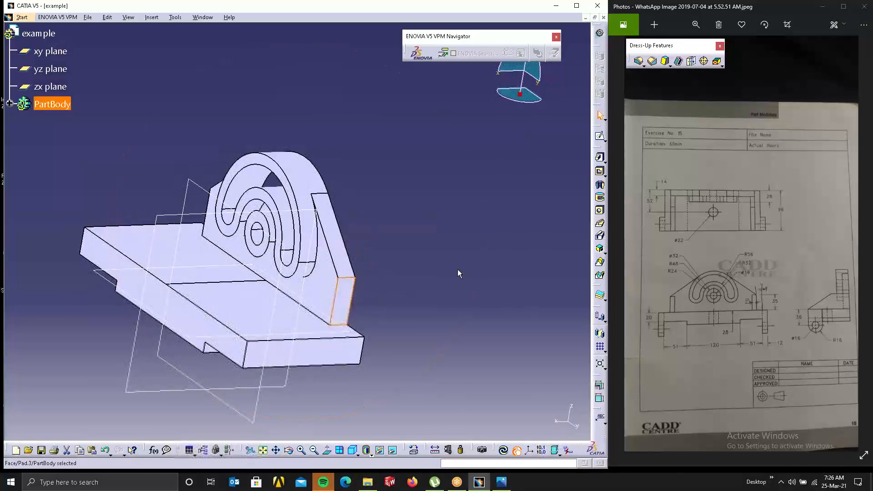
{"action": "left_click", "coordinate": [599, 136]}
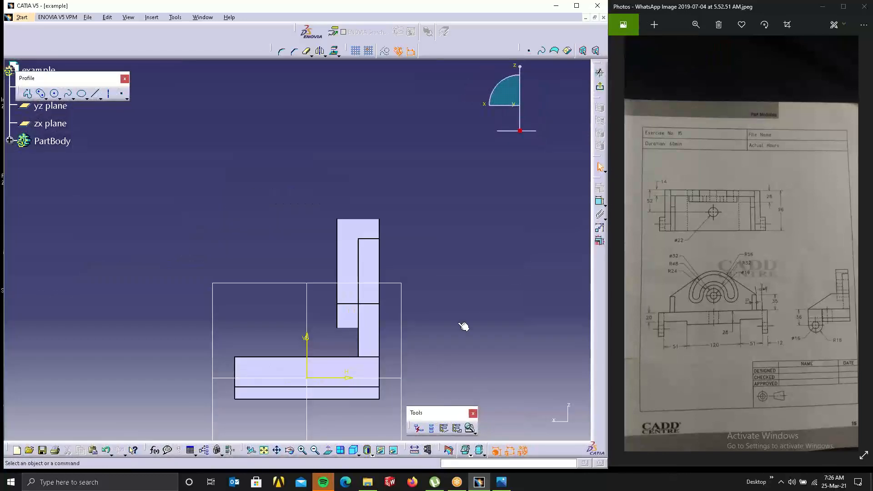
{"action": "middle_click_drag", "start_coordinate": [440, 314], "coordinate": [489, 241]}
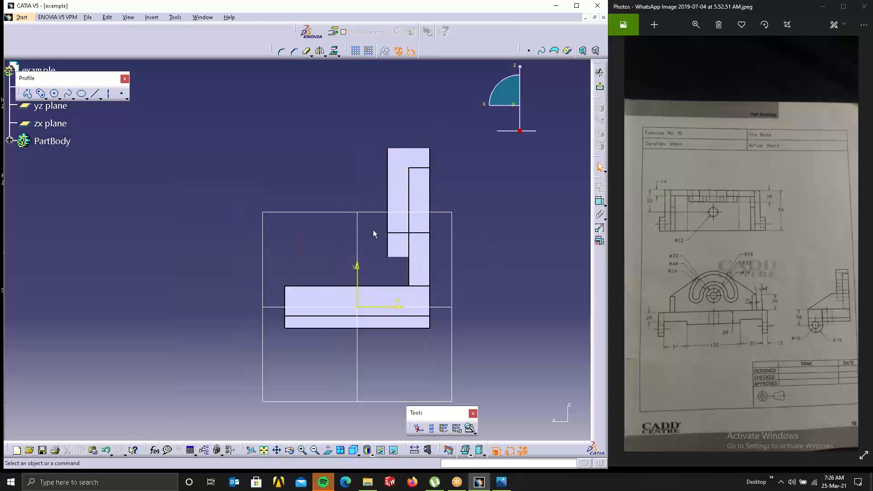
{"action": "key", "text": "Escape"}
{"action": "left_click", "coordinate": [319, 50]}
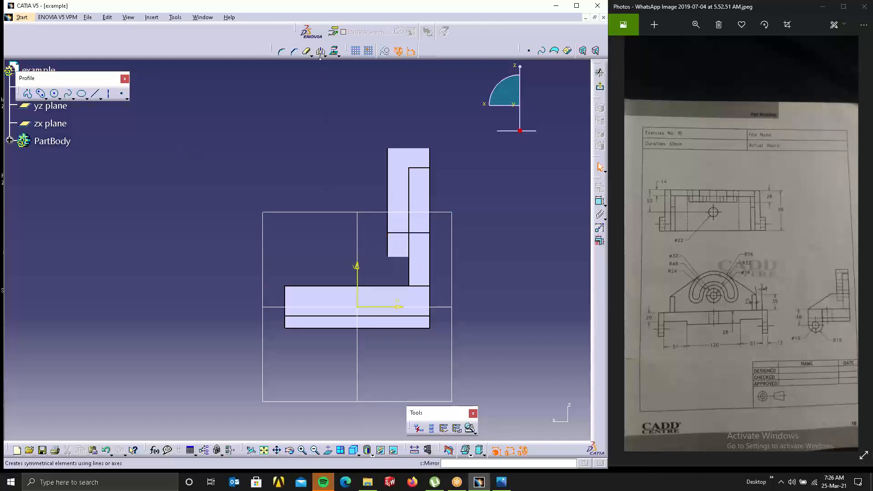
{"action": "left_click", "coordinate": [400, 286]}
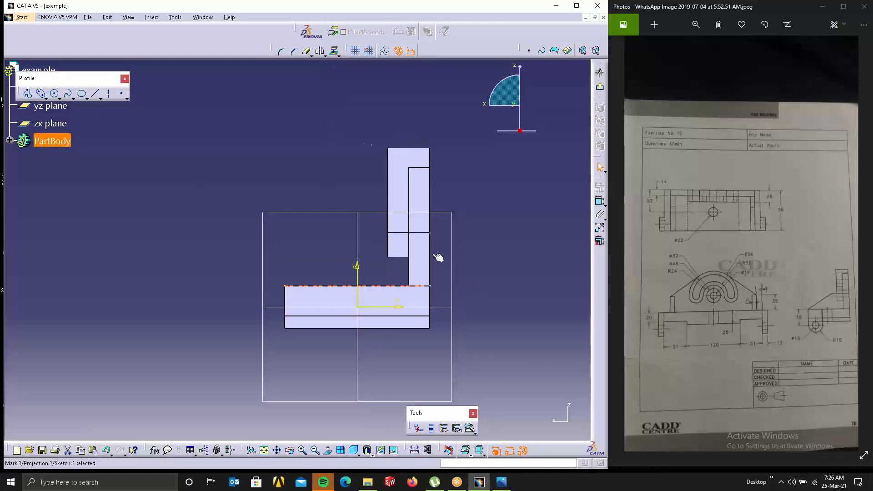
Project the upper horizontal edge and the outer vertical edge of the upright's end face into the sketch.
{"action": "left_click", "coordinate": [307, 104]}
{"action": "left_click", "coordinate": [334, 51]}
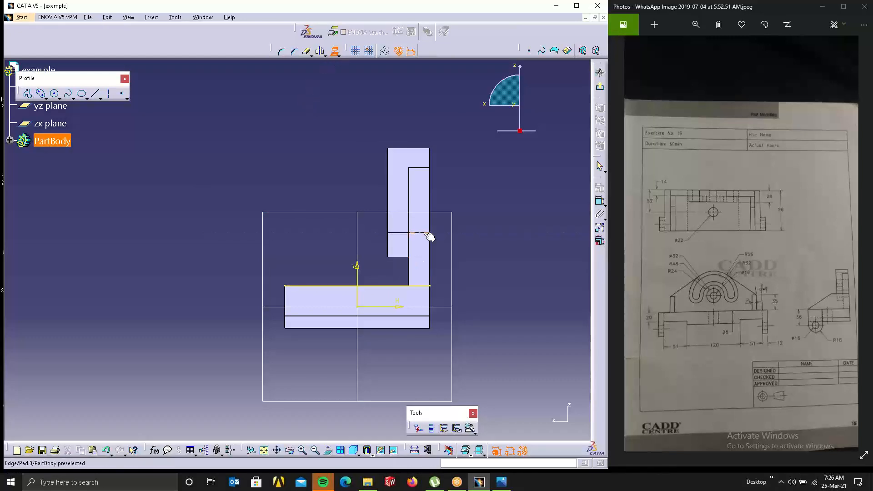
{"action": "left_click", "coordinate": [428, 234]}
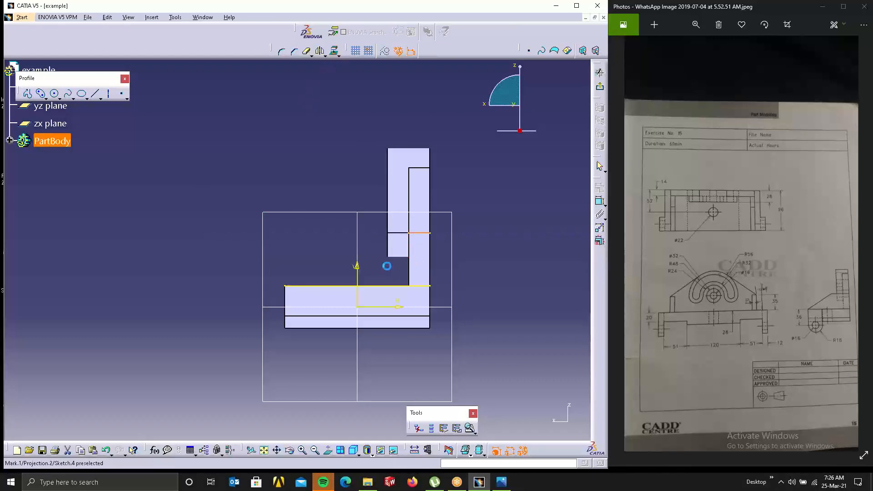
{"action": "left_click", "coordinate": [338, 54]}
{"action": "left_click", "coordinate": [335, 54]}
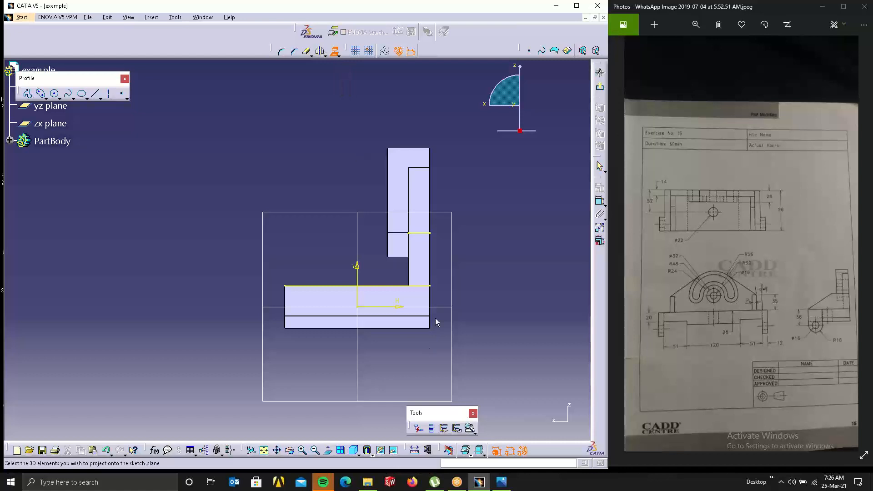
{"action": "left_click", "coordinate": [430, 246]}
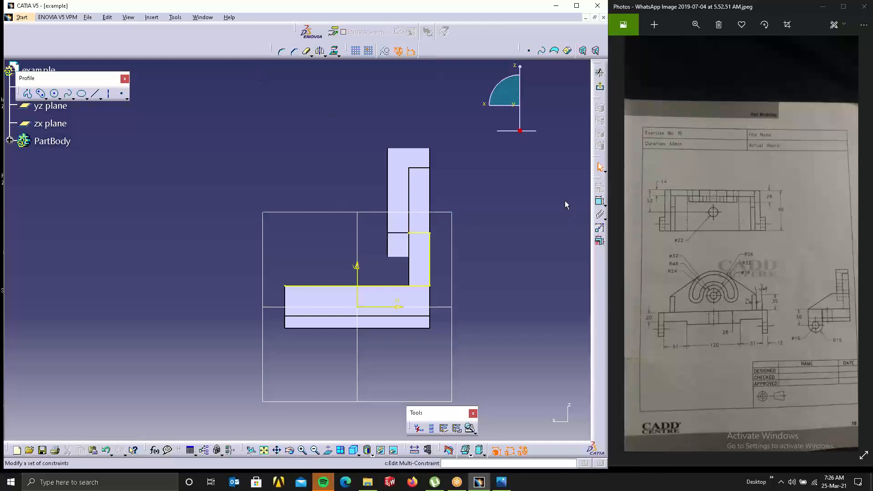
Extend the projected upper edge forward with Trim, ending about 4 mm from the sketch's vertical axis.
{"action": "left_click", "coordinate": [324, 55]}
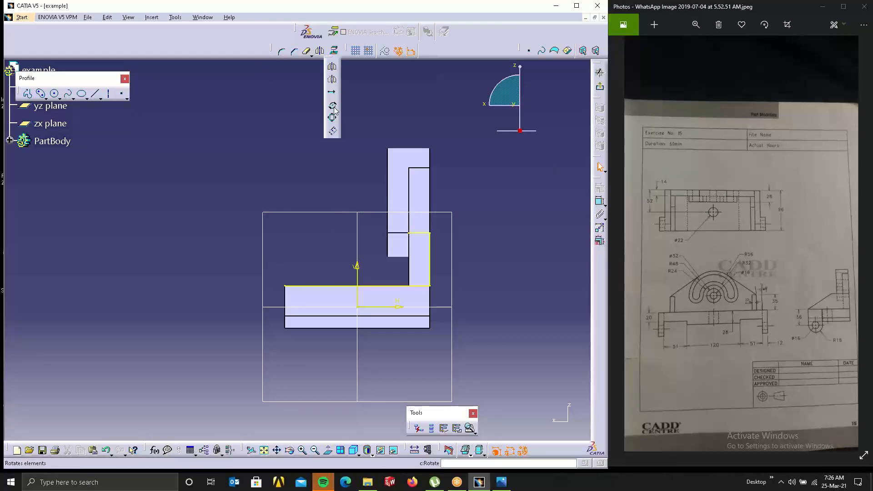
{"action": "left_click", "coordinate": [312, 54]}
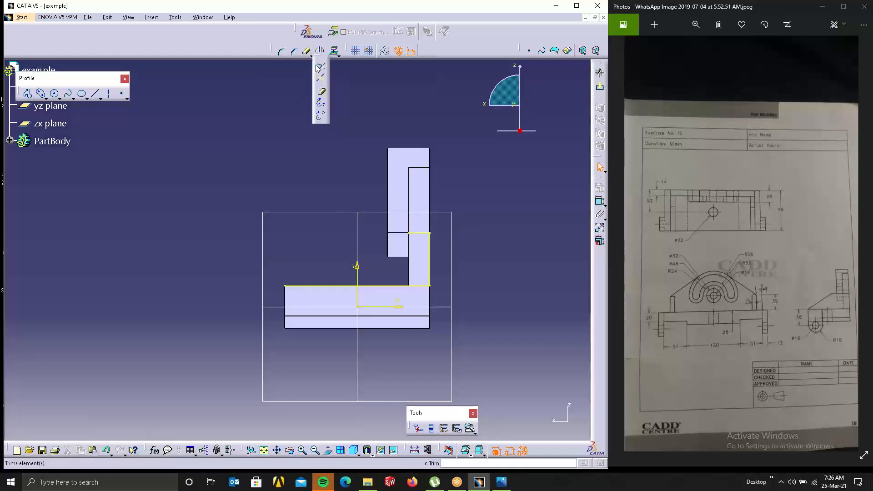
{"action": "left_click", "coordinate": [415, 233]}
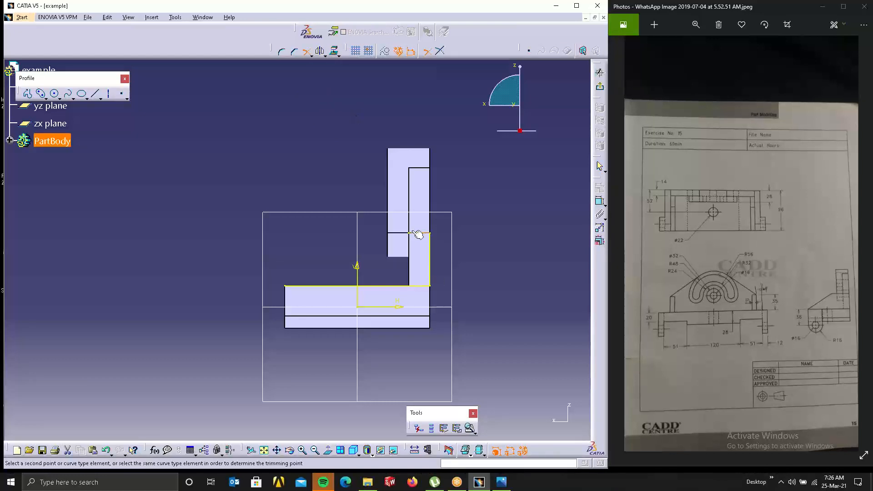
{"action": "left_click", "coordinate": [363, 237]}
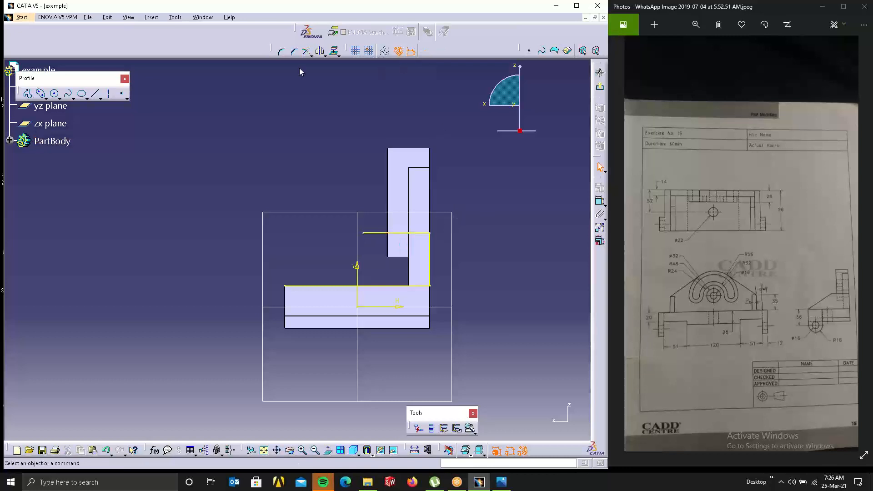
Try to draw a sloped line from the base's front top corner to the extended upper edge.
{"action": "left_click", "coordinate": [99, 98]}
{"action": "left_click", "coordinate": [95, 97]}
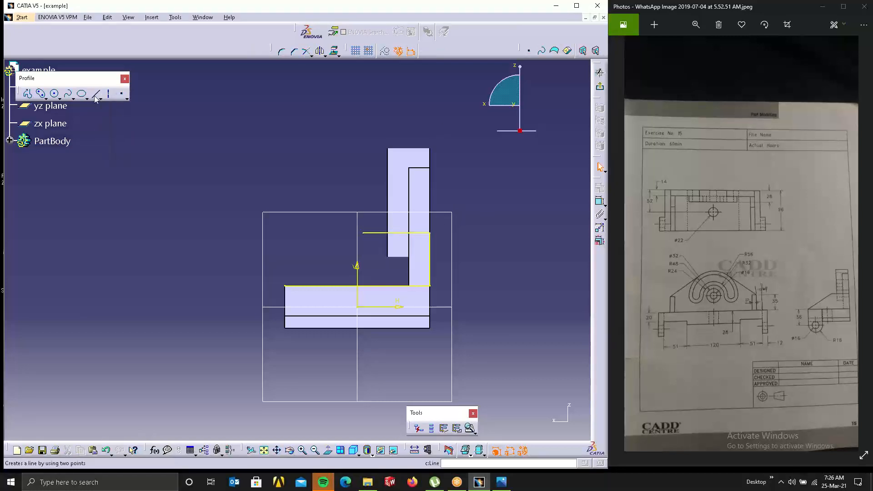
{"action": "left_click", "coordinate": [285, 286]}
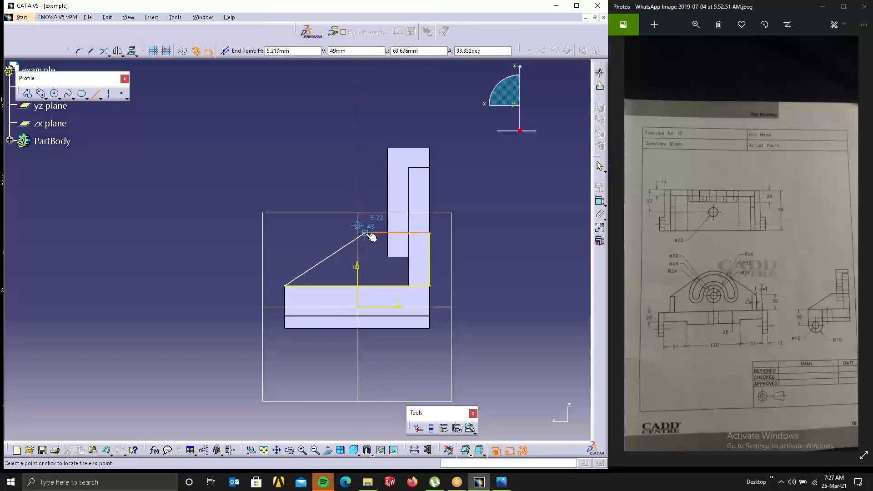
{"action": "left_click", "coordinate": [366, 234]}
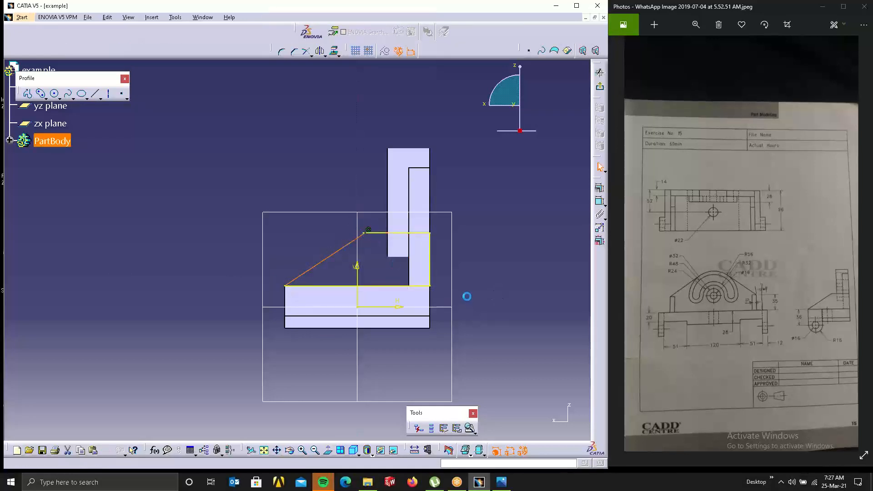
{"action": "key", "text": "ctrl+z"}
Draw a sloped line about 62 mm long from the base's front top corner to the extended edge's free end, and exit the sketch.
{"action": "left_click", "coordinate": [97, 94]}
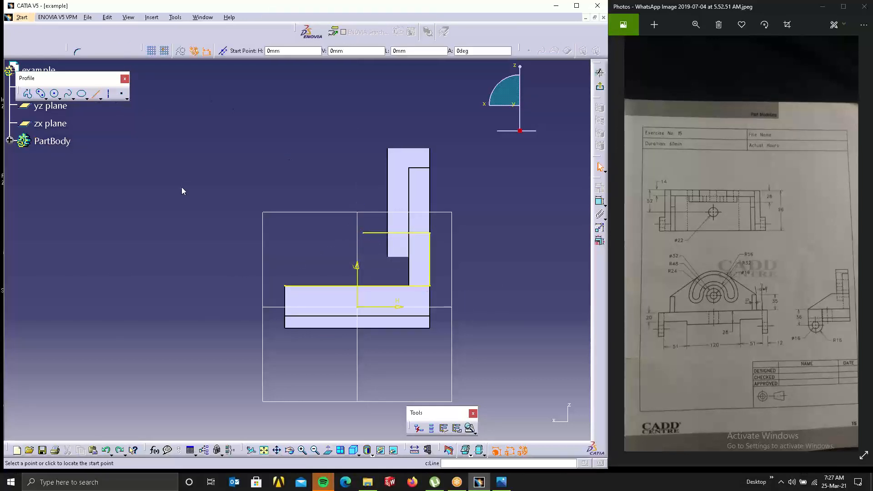
{"action": "left_click", "coordinate": [286, 284]}
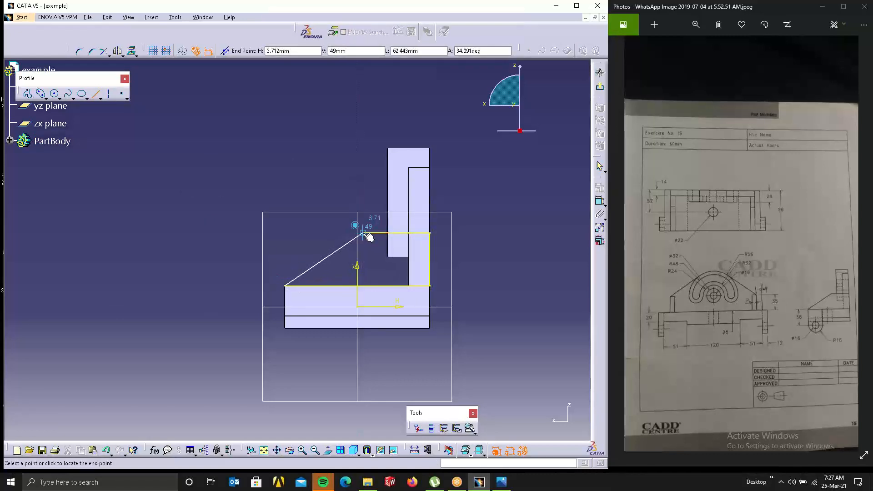
{"action": "left_click", "coordinate": [363, 234]}
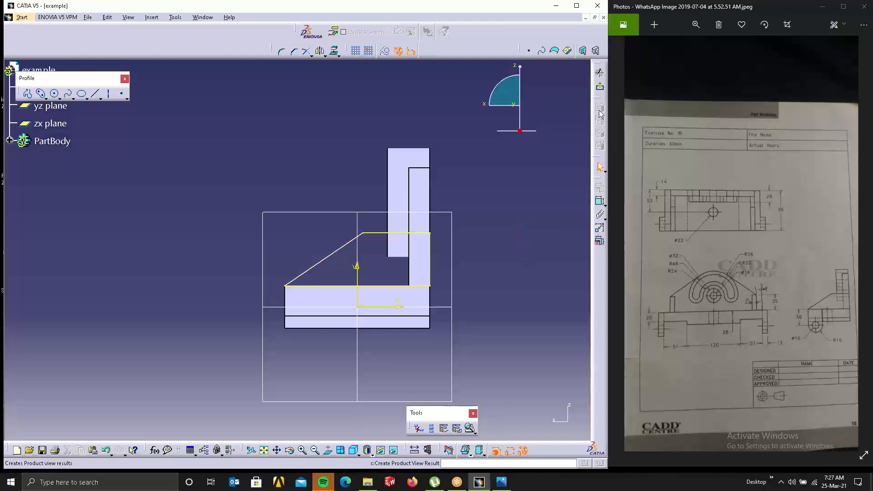
{"action": "left_click", "coordinate": [600, 85]}
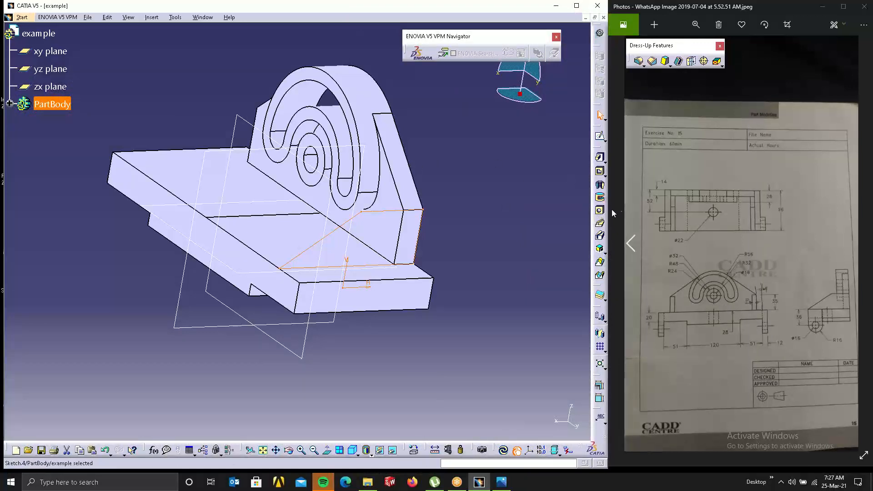
Pad the side rib profile 10 mm in the reversed direction, toward the part's middle.
{"action": "left_click", "coordinate": [602, 158]}
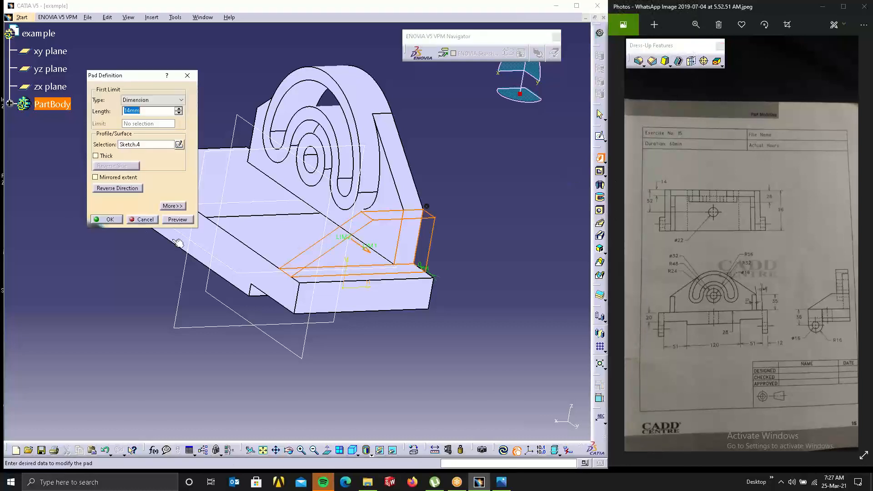
{"action": "left_click", "coordinate": [113, 188]}
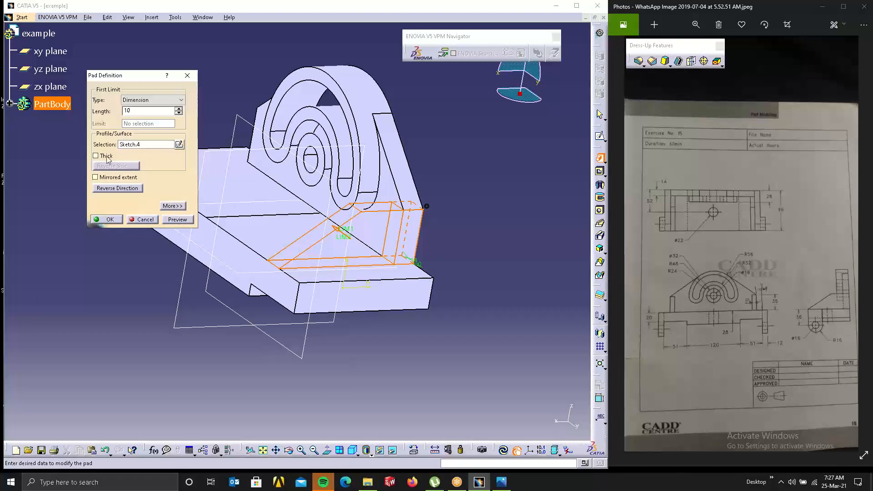
{"action": "left_click", "coordinate": [119, 220]}
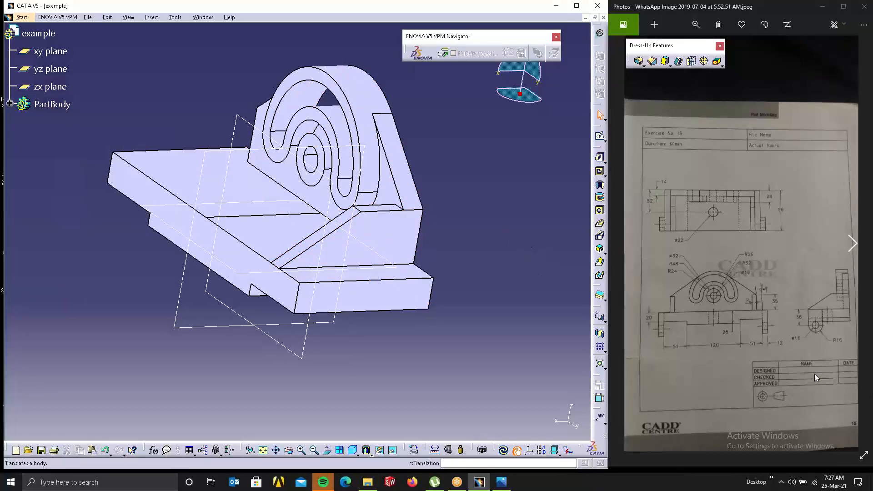
Start a sketch on the base plate's end face and project that face's front vertical edge into it.
{"action": "left_click", "coordinate": [406, 302]}
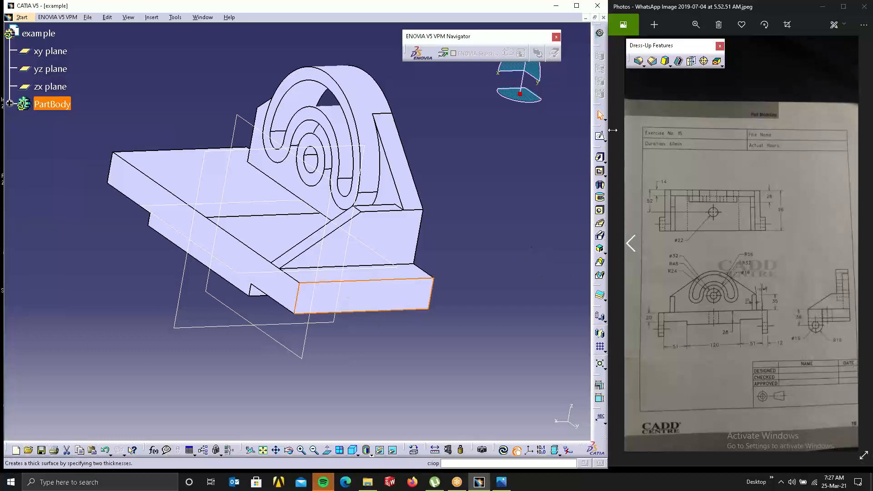
{"action": "left_click", "coordinate": [600, 135]}
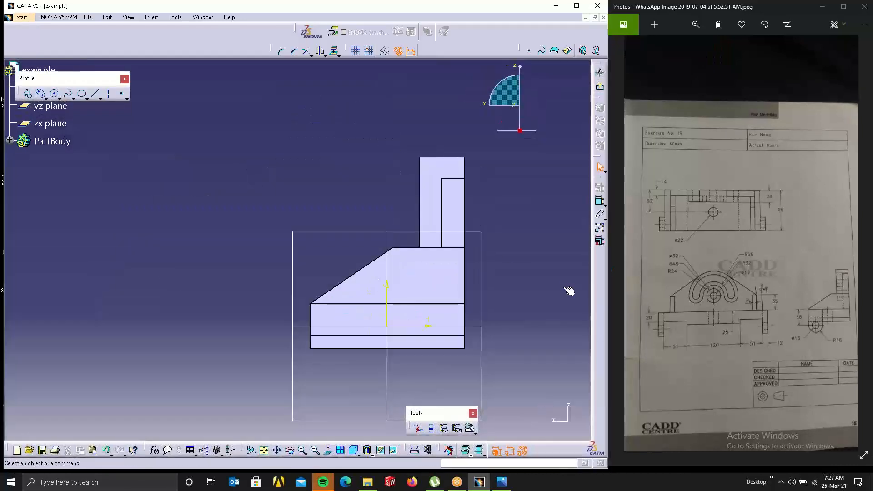
{"action": "mouse_move", "coordinate": [408, 275]}
{"action": "middle_mouse_down"}
{"action": "mouse_move", "coordinate": [351, 72]}
{"action": "mouse_move", "coordinate": [373, 100]}
{"action": "mouse_move", "coordinate": [274, 181]}
{"action": "mouse_move", "coordinate": [281, 207]}
{"action": "middle_mouse_up"}
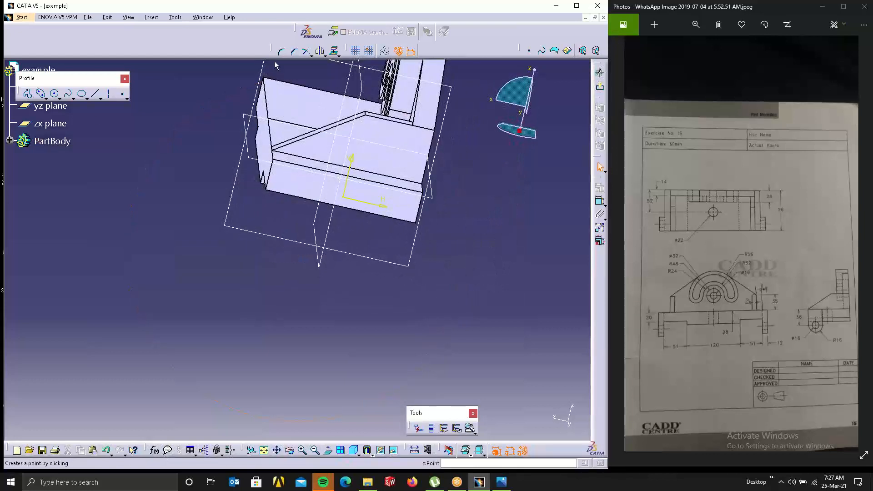
{"action": "left_click", "coordinate": [95, 93]}
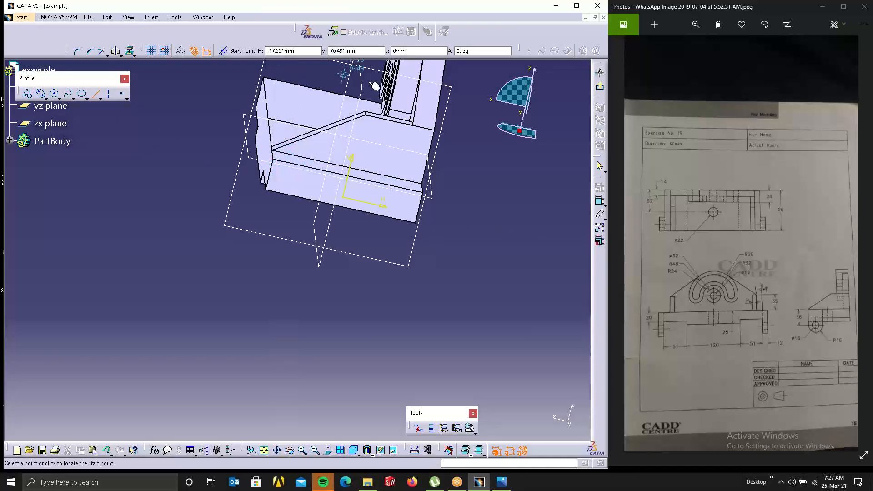
{"action": "left_click", "coordinate": [327, 451]}
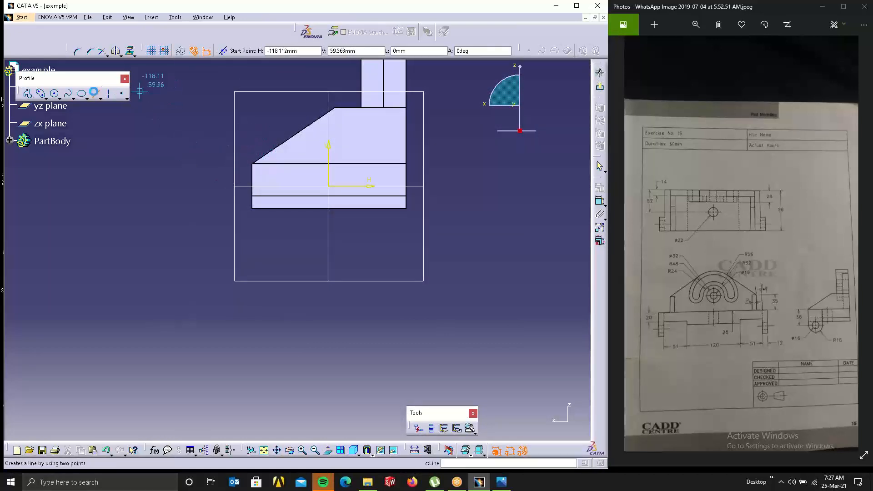
{"action": "left_click", "coordinate": [94, 93]}
{"action": "left_click", "coordinate": [334, 51]}
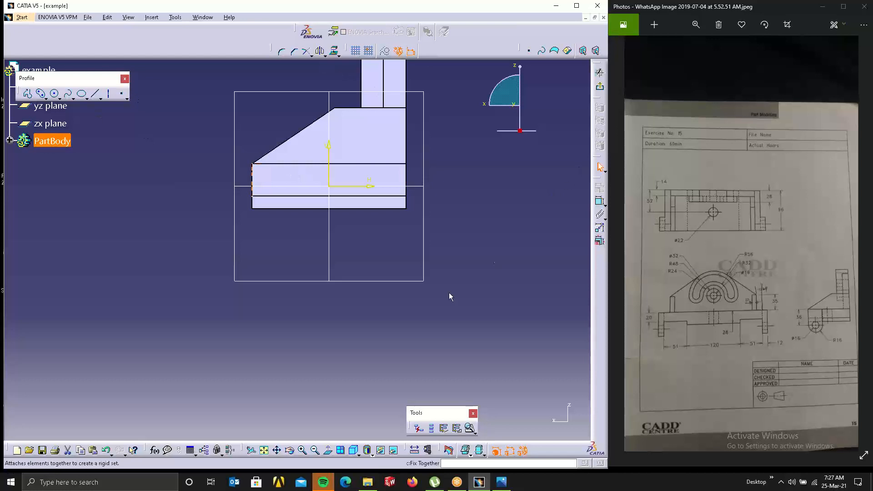
{"action": "left_click", "coordinate": [187, 174]}
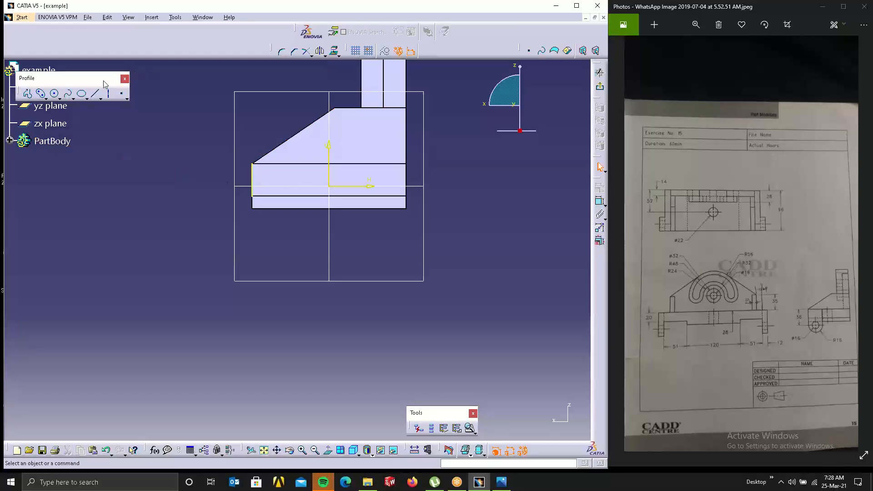
Draw a horizontal line about 29 mm long from the base's front top corner, continue with a 36 mm vertical line downward, and end the profile.
{"action": "left_click", "coordinate": [27, 93]}
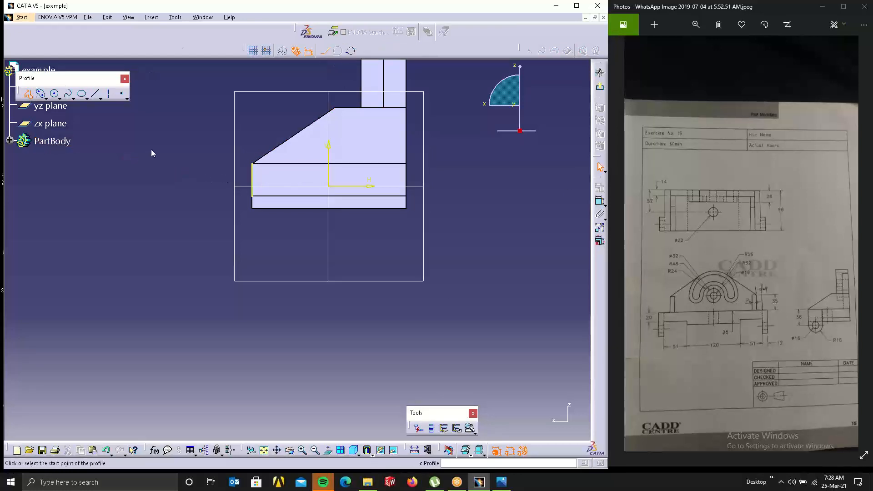
{"action": "left_click", "coordinate": [253, 164]}
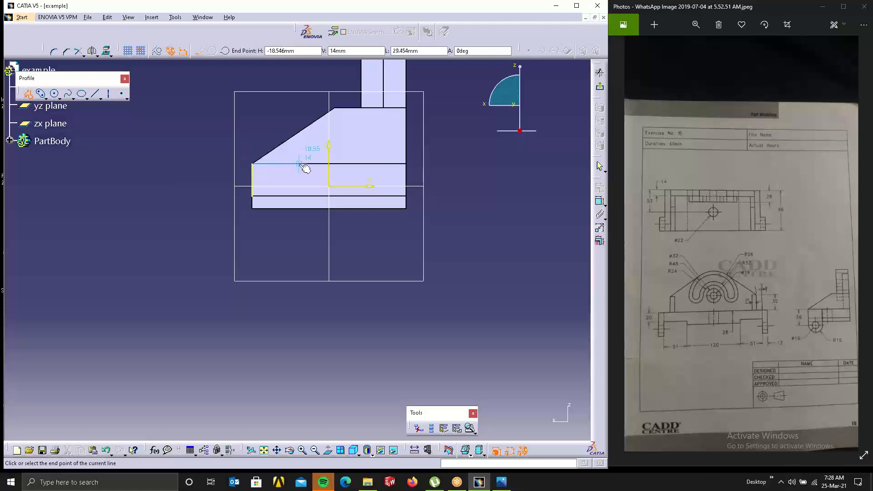
{"action": "left_click", "coordinate": [300, 164]}
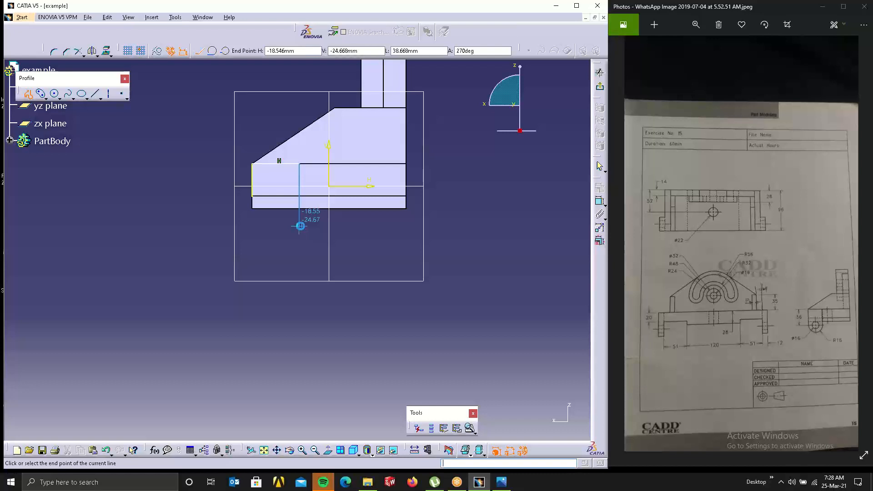
{"action": "key", "text": "Tab"}
{"action": "key", "text": "Tab"}
{"action": "key", "text": "Tab"}
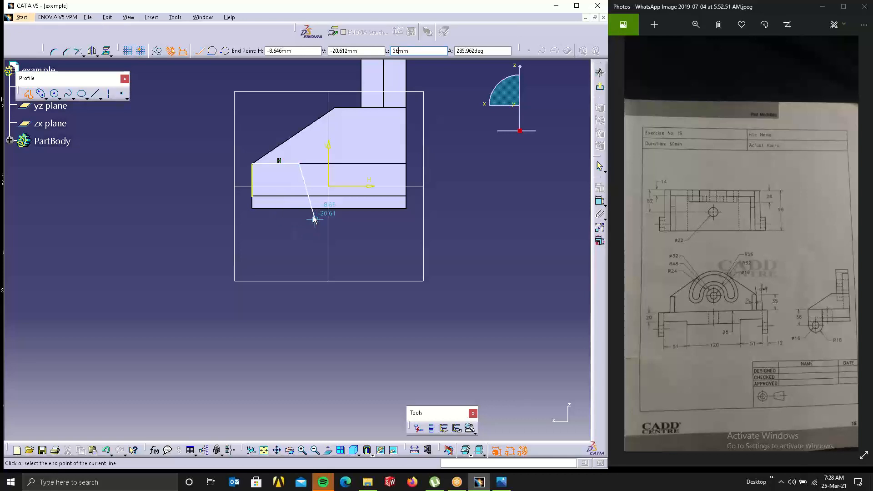
{"action": "left_click", "coordinate": [299, 222]}
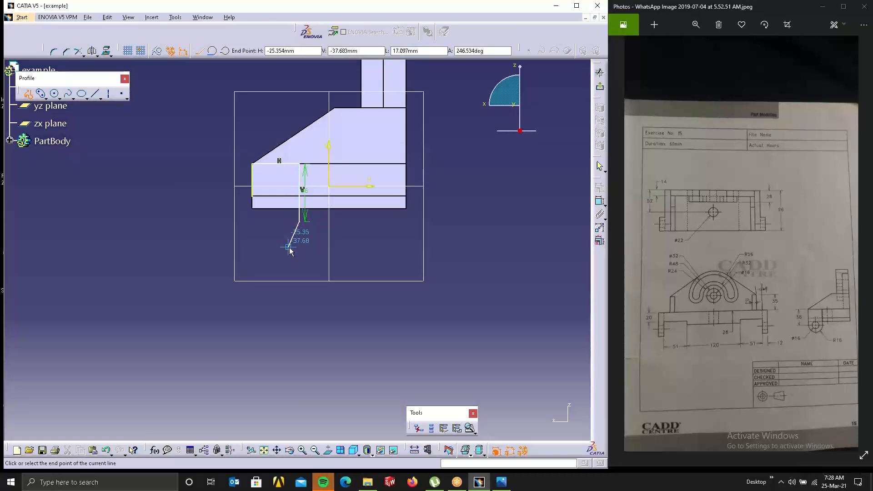
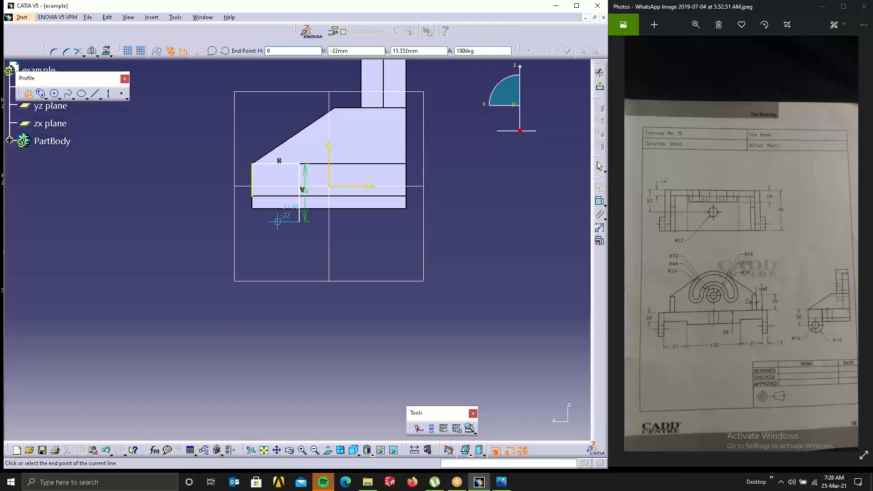
{"action": "key", "text": "Escape"}
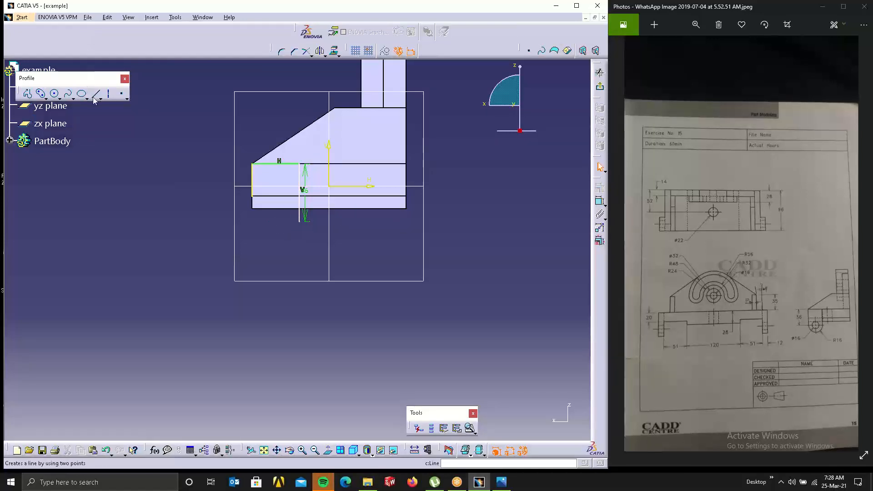
Try to draw a circle beneath the base, touching the lower end of the vertical line, and undo it.
{"action": "left_click", "coordinate": [54, 97]}
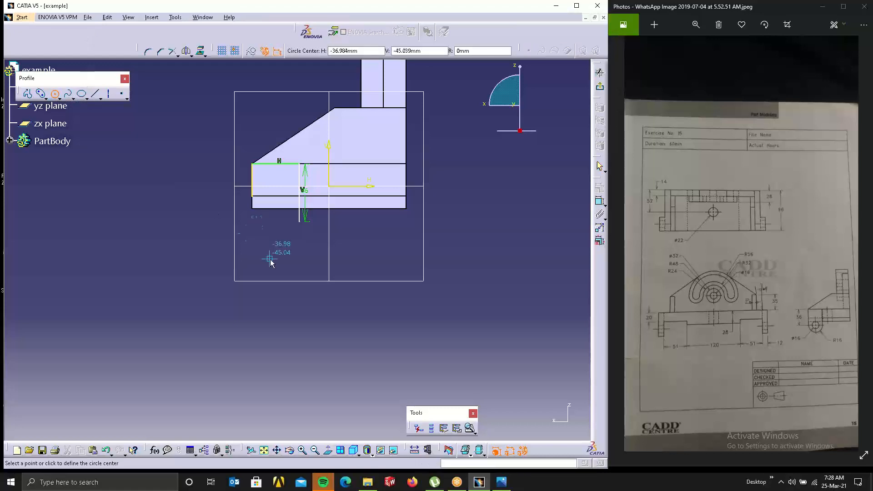
{"action": "left_click", "coordinate": [276, 222]}
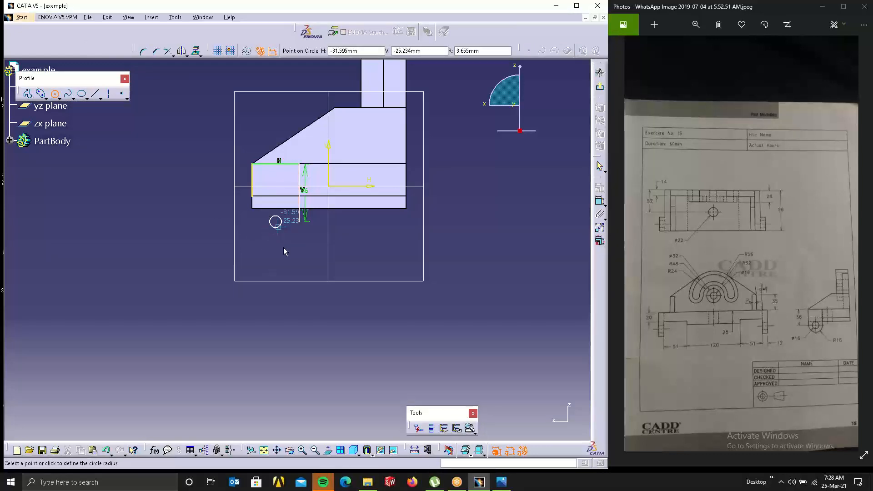
{"action": "left_click", "coordinate": [282, 247]}
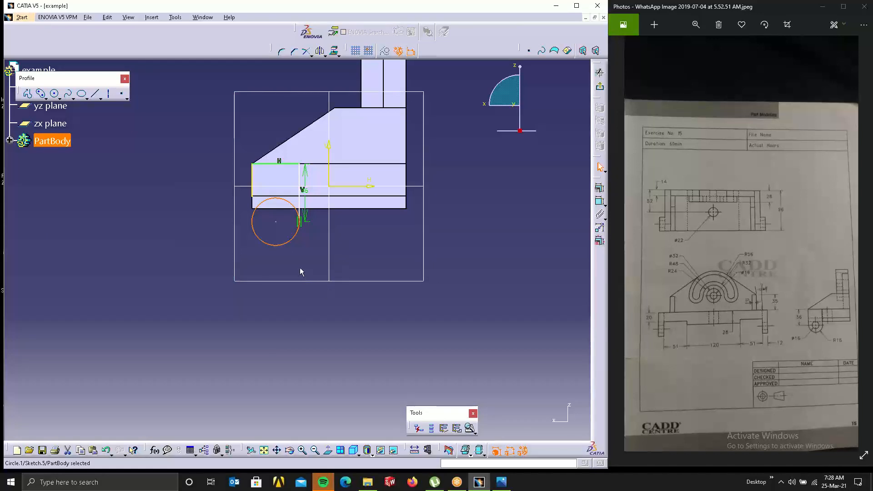
{"action": "key", "text": "ctrl+z"}
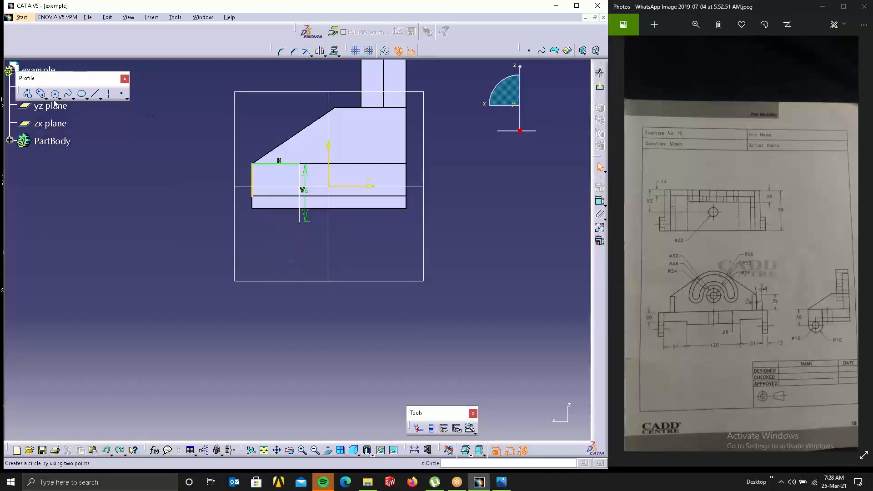
Draw a circle of about 7 mm radius beneath the base's front corner and a larger concentric circle tangent to the projected front edge.
{"action": "left_click", "coordinate": [54, 94]}
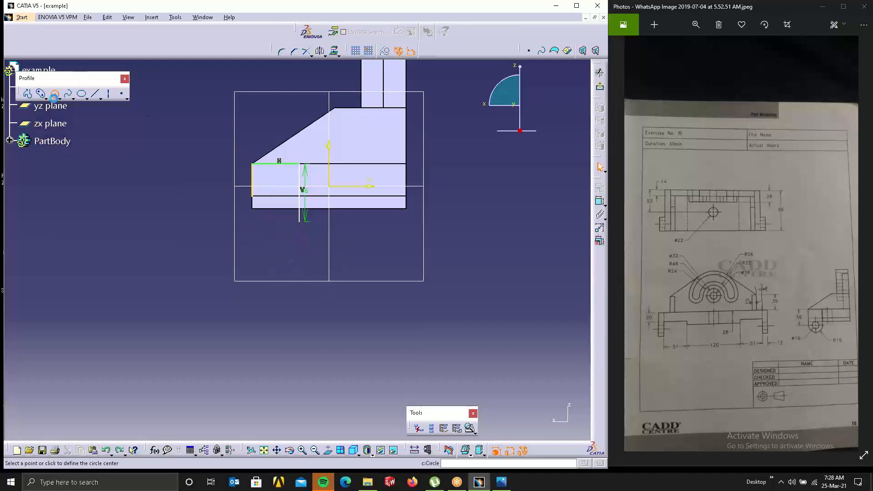
{"action": "left_click", "coordinate": [270, 222]}
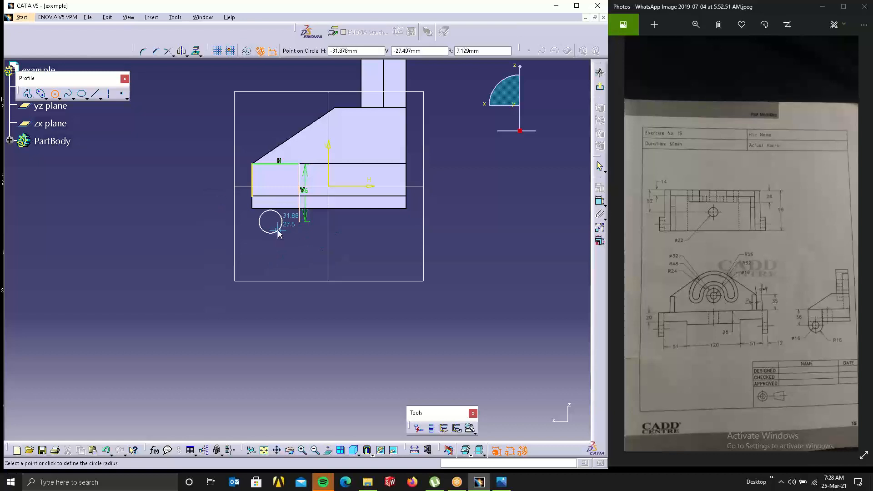
{"action": "left_click", "coordinate": [278, 230]}
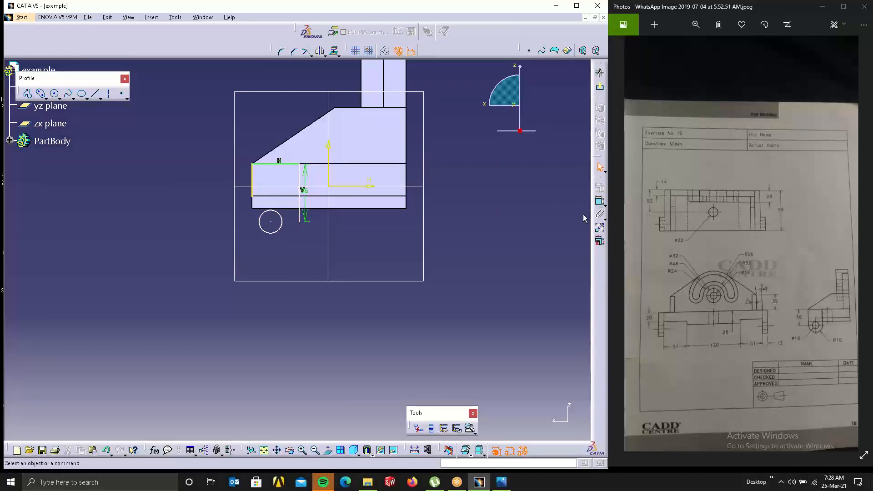
{"action": "left_click", "coordinate": [54, 94]}
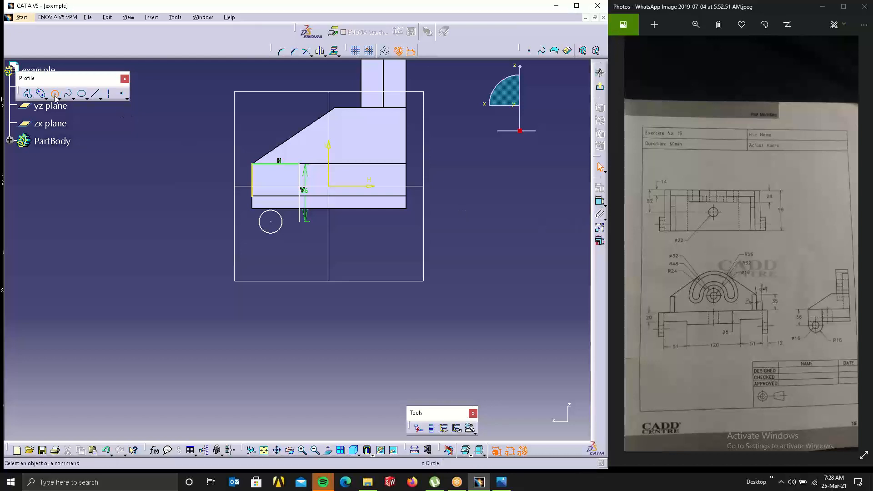
{"action": "left_click", "coordinate": [271, 222]}
{"action": "left_click", "coordinate": [276, 240]}
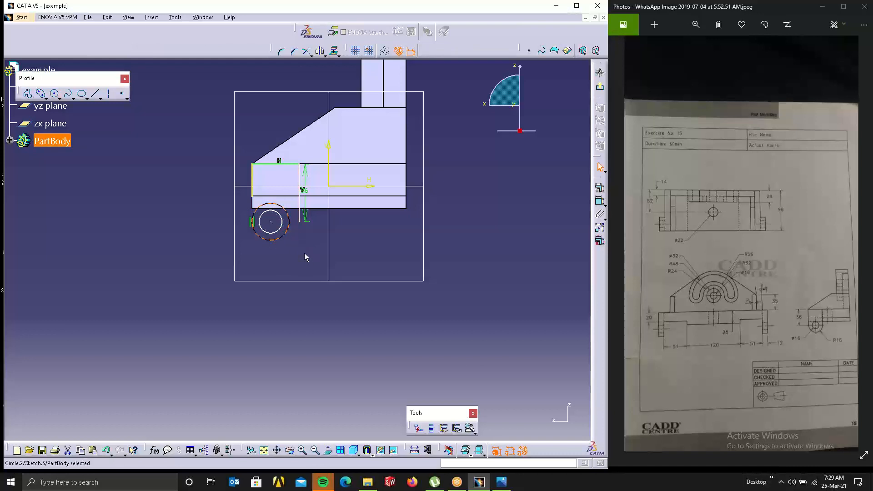
Try deleting the tangency between the outer circle and the projected front edge, and undo the deletion.
{"action": "left_click", "coordinate": [252, 222]}
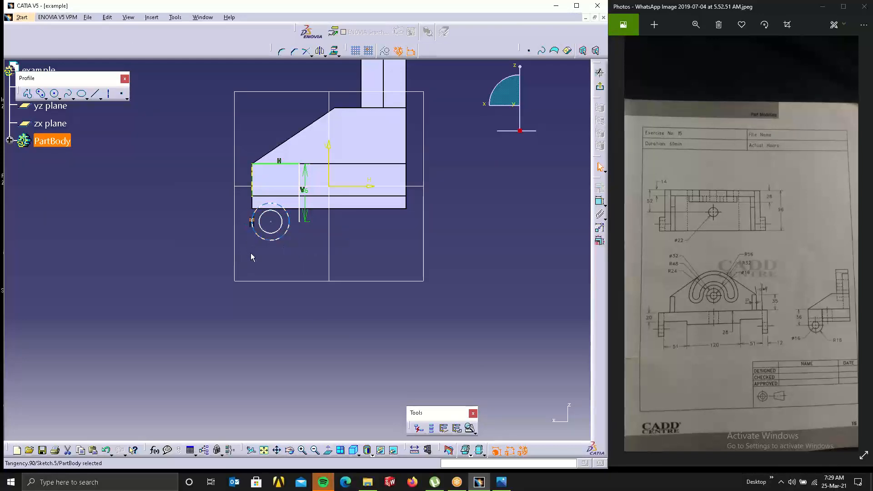
{"action": "key", "text": "Delete"}
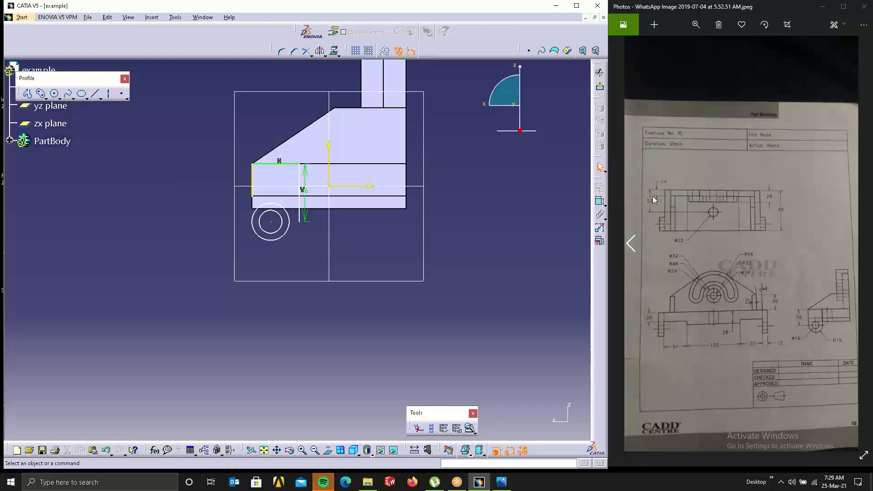
{"action": "key", "text": "ctrl+z"}
{"action": "left_click", "coordinate": [351, 256]}
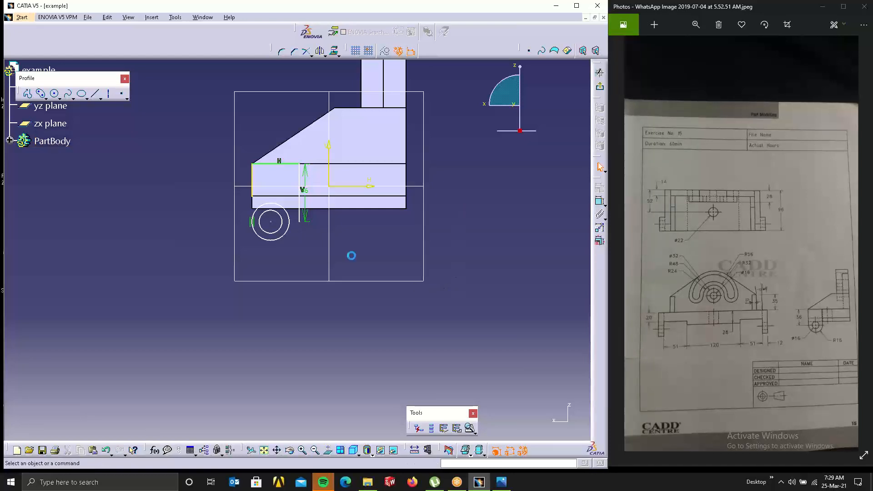
Constrain the outer circle to be tangent to the 36 mm vertical line.
{"action": "left_click", "coordinate": [599, 202]}
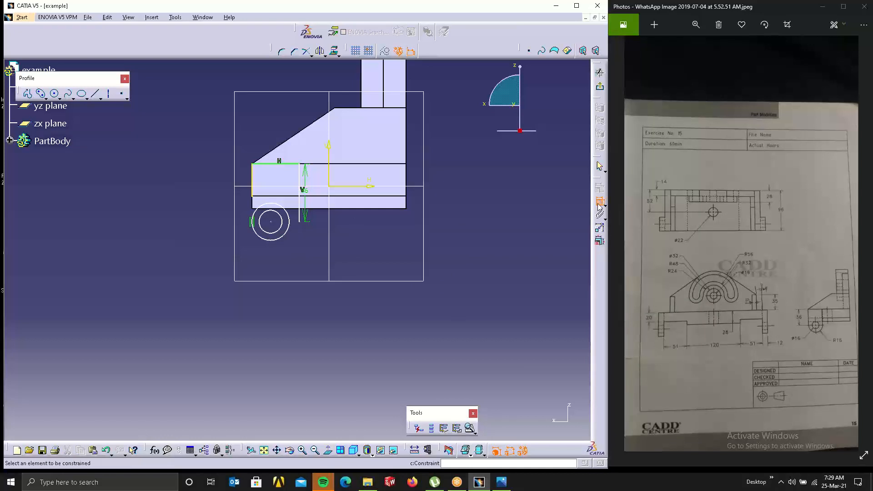
{"action": "left_click", "coordinate": [286, 231]}
{"action": "left_click", "coordinate": [299, 214]}
{"action": "right_click", "coordinate": [327, 269]}
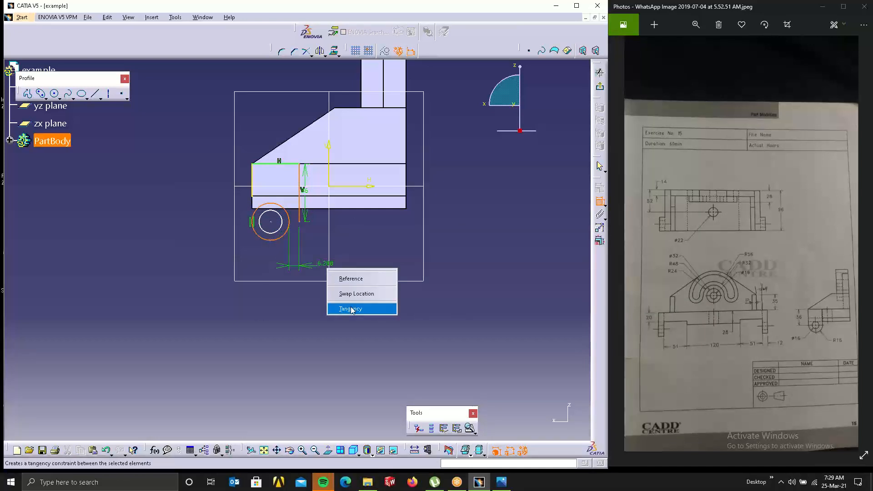
{"action": "left_click", "coordinate": [354, 309]}
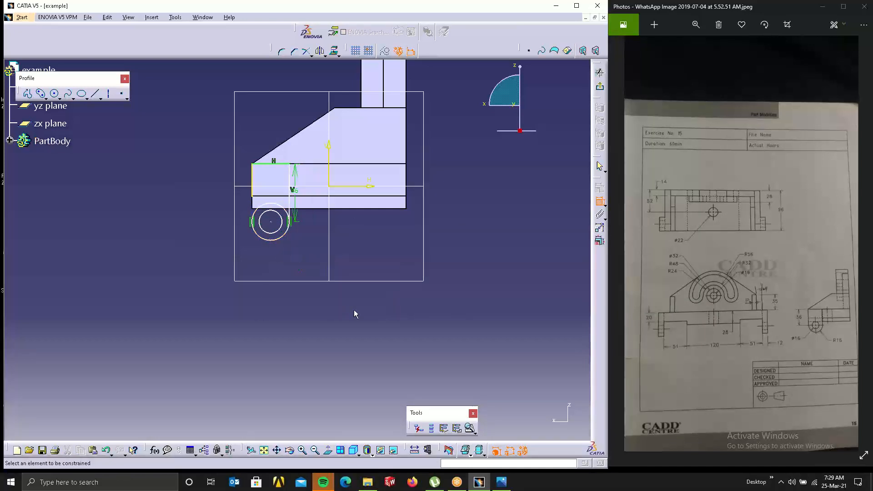
Dimension the outer circle as a radius and set it to 16 mm.
{"action": "left_click", "coordinate": [285, 237]}
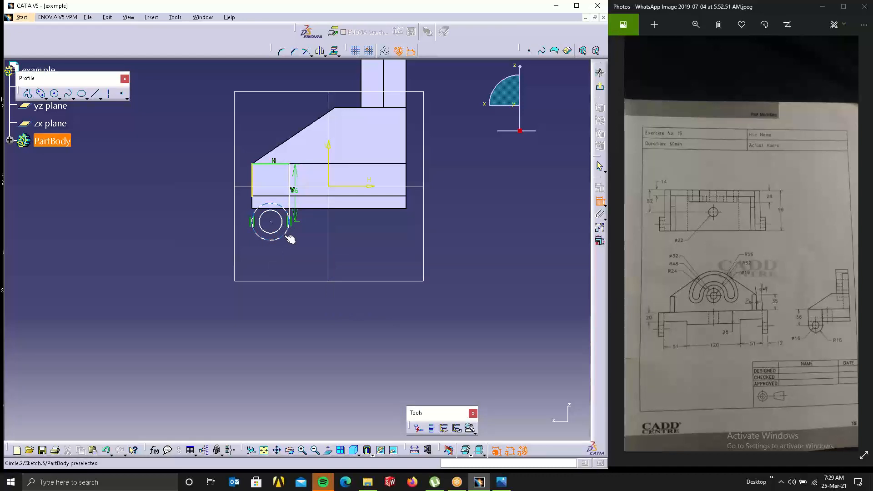
{"action": "left_click", "coordinate": [318, 267]}
{"action": "double_click", "coordinate": [320, 266]}
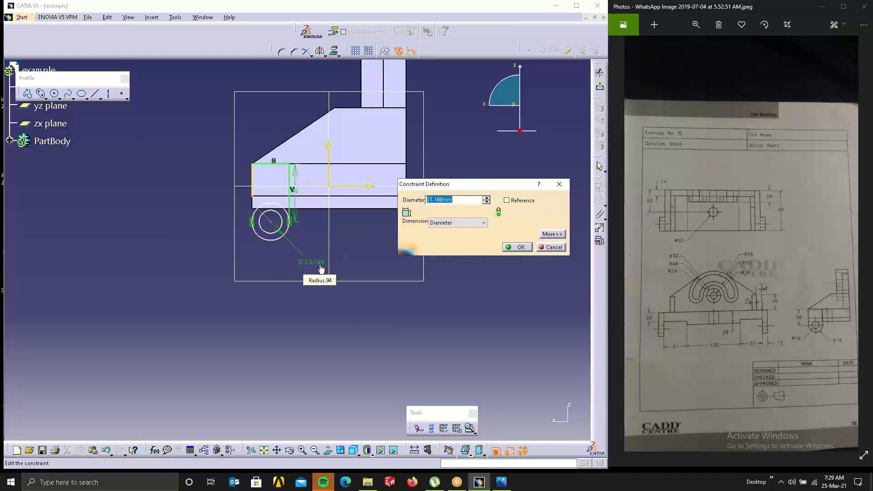
{"action": "left_click", "coordinate": [438, 223]}
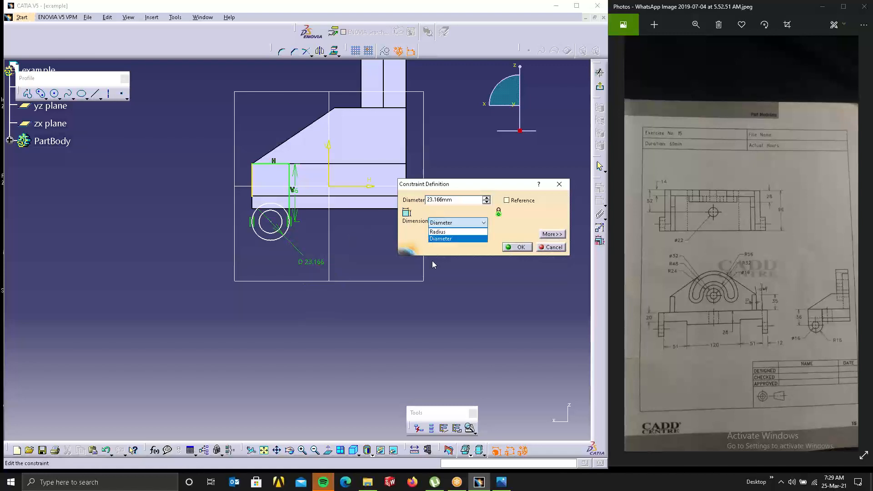
{"action": "left_click", "coordinate": [439, 237]}
{"action": "left_click_drag", "start_coordinate": [455, 202], "coordinate": [397, 210]}
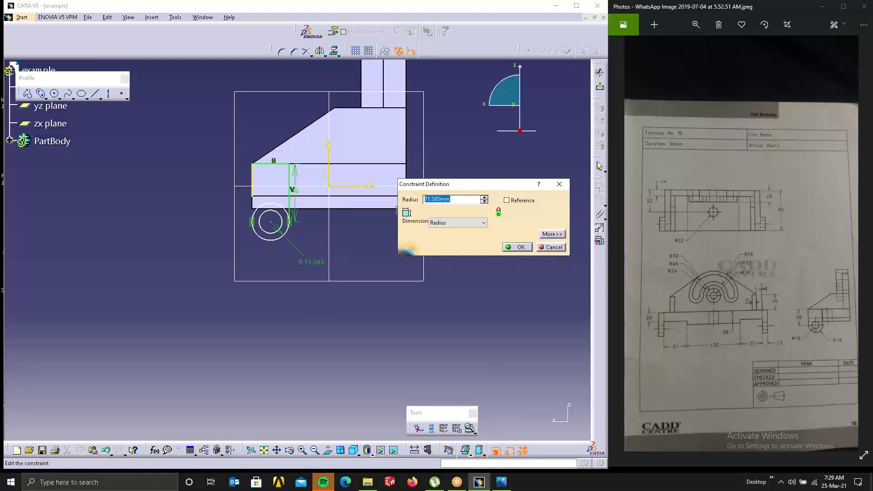
{"action": "type", "text": "16"}
{"action": "key", "text": "Return"}
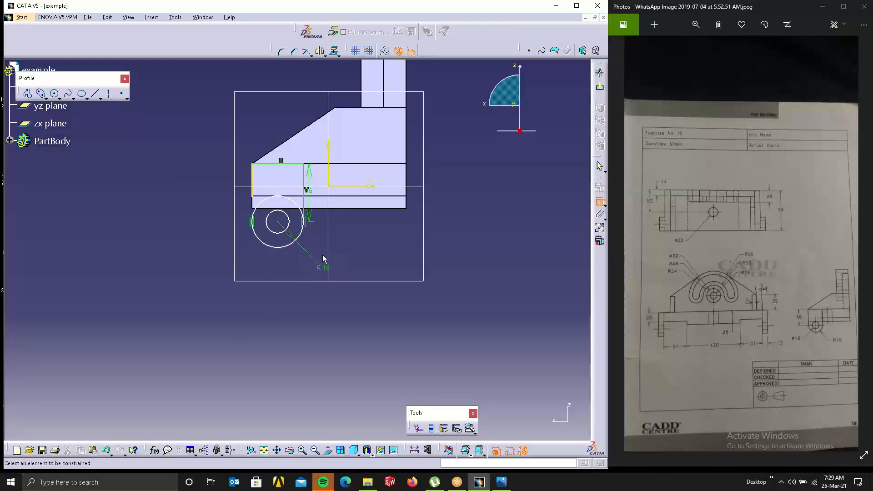
Dimension the inner circle as a diameter and set it to 16 mm.
{"action": "left_click", "coordinate": [279, 235]}
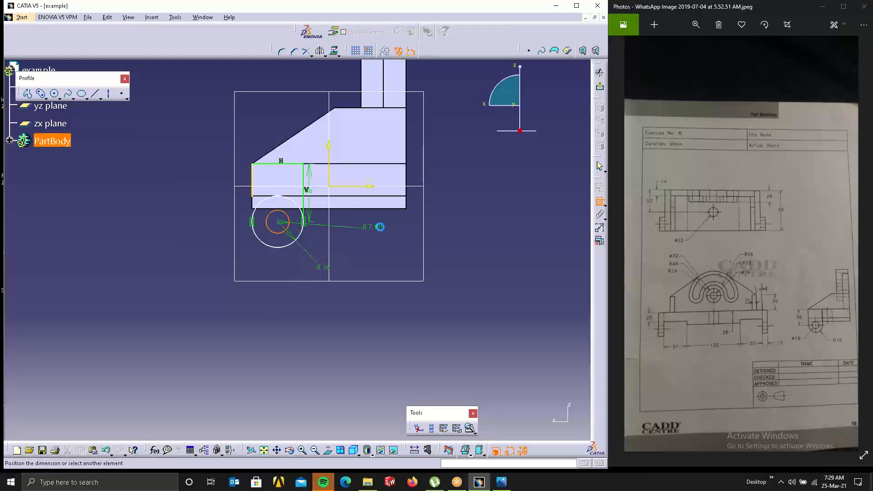
{"action": "left_click", "coordinate": [380, 226]}
{"action": "double_click", "coordinate": [378, 227]}
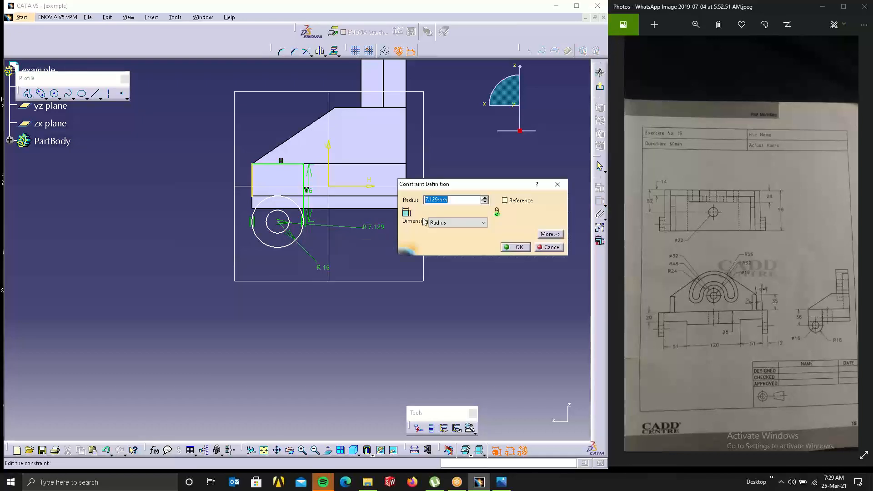
{"action": "left_click", "coordinate": [453, 222]}
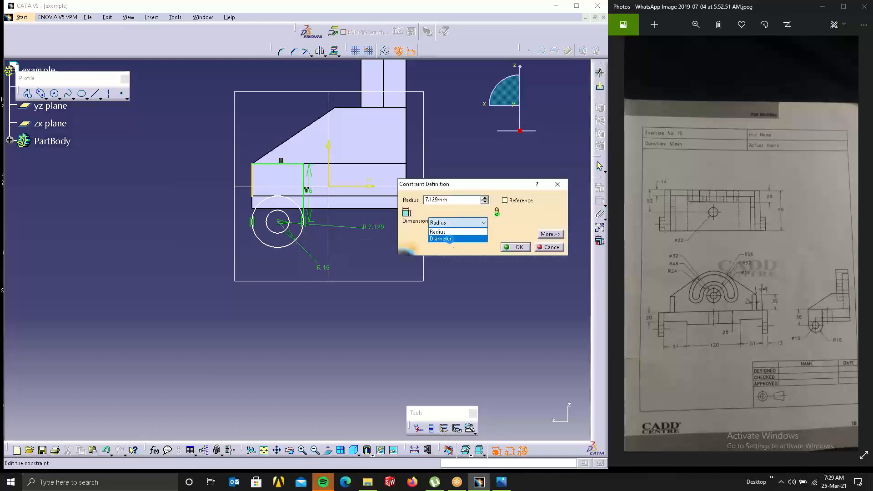
{"action": "left_click", "coordinate": [455, 238]}
{"action": "double_click", "coordinate": [458, 199]}
{"action": "type", "text": "16"}
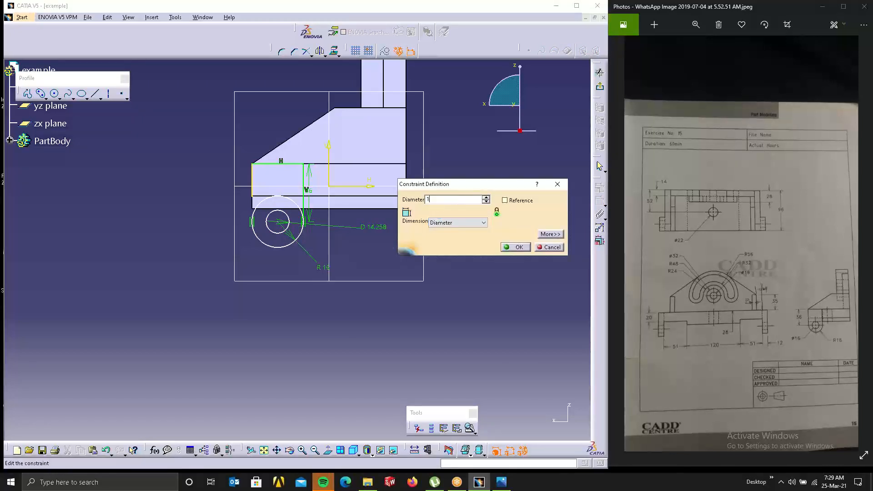
{"action": "key", "text": "Return"}
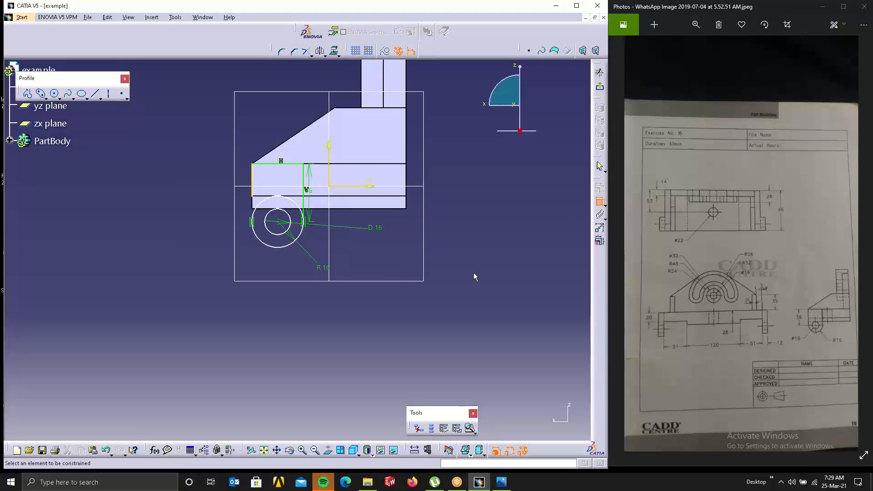
Trim the projected front edge and the outer circle against each other, extending the edge down to the circle and keeping its lower arc.
{"action": "left_click", "coordinate": [306, 50]}
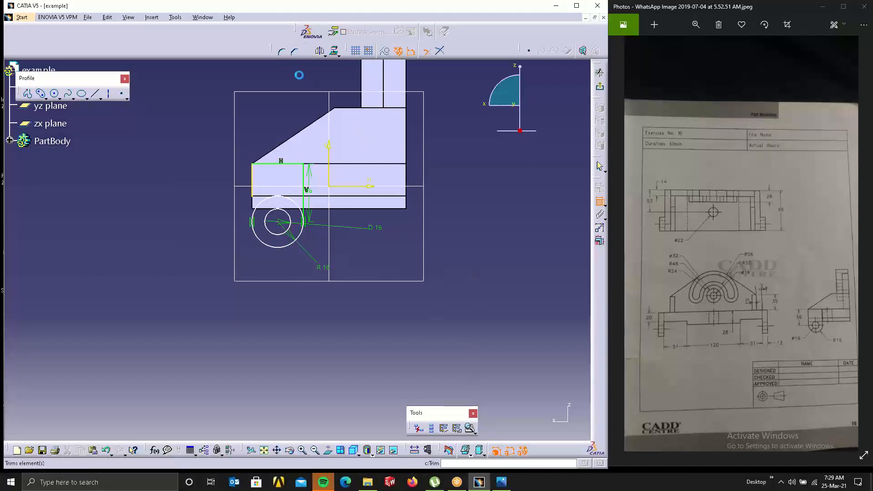
{"action": "left_click", "coordinate": [253, 185]}
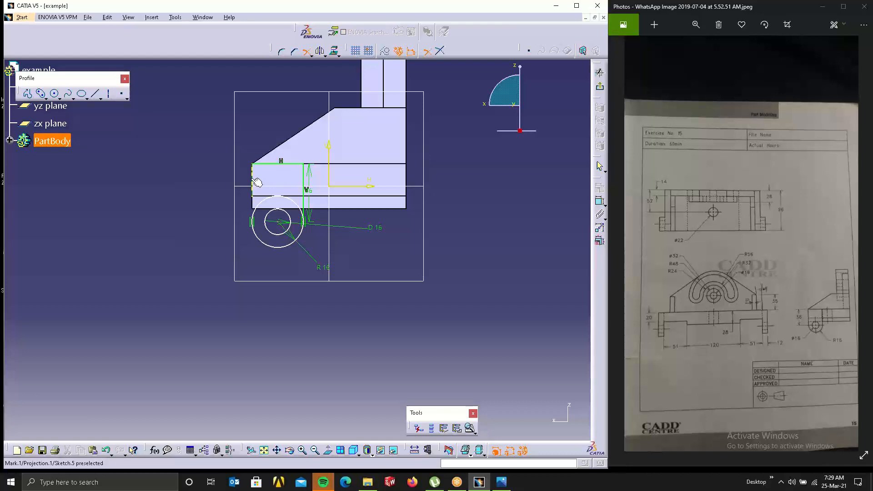
{"action": "left_click", "coordinate": [255, 224]}
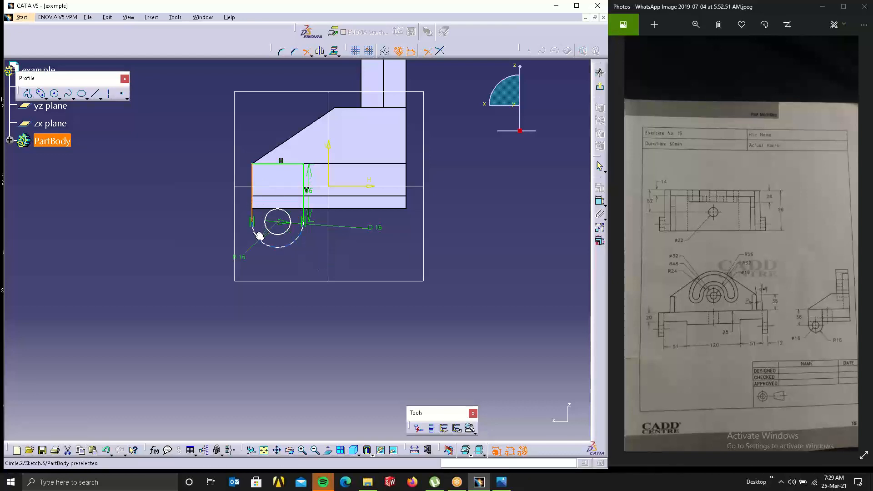
Dimension the vertical distance from the circle's centre to the lug profile's top line, placing the dimension outside the profile.
{"action": "left_click", "coordinate": [259, 236]}
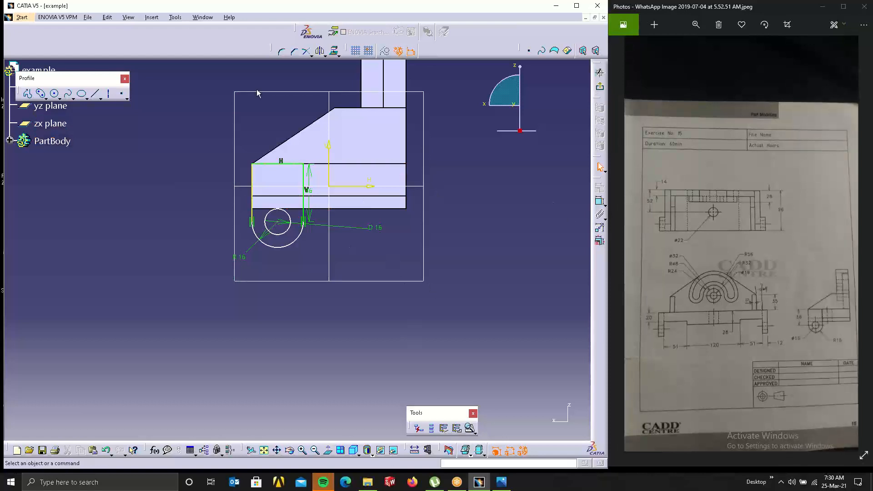
{"action": "left_click", "coordinate": [599, 201]}
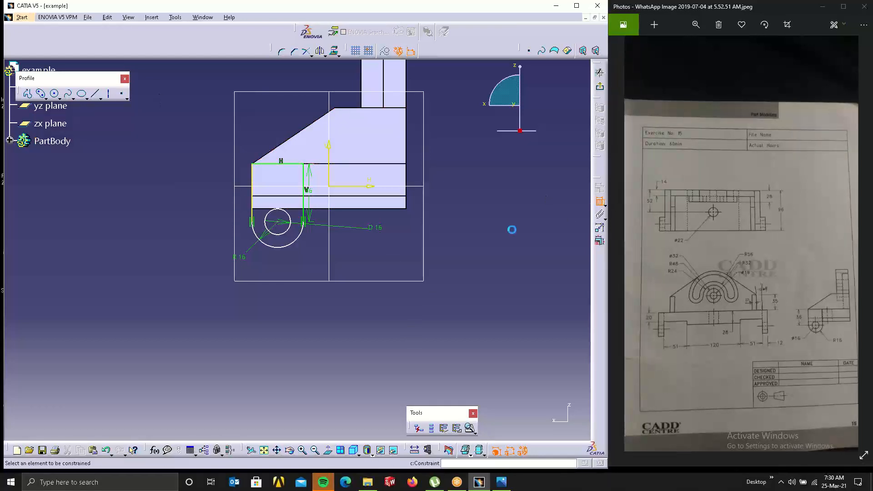
{"action": "left_click", "coordinate": [278, 223]}
{"action": "left_click", "coordinate": [282, 164]}
{"action": "left_click", "coordinate": [218, 195]}
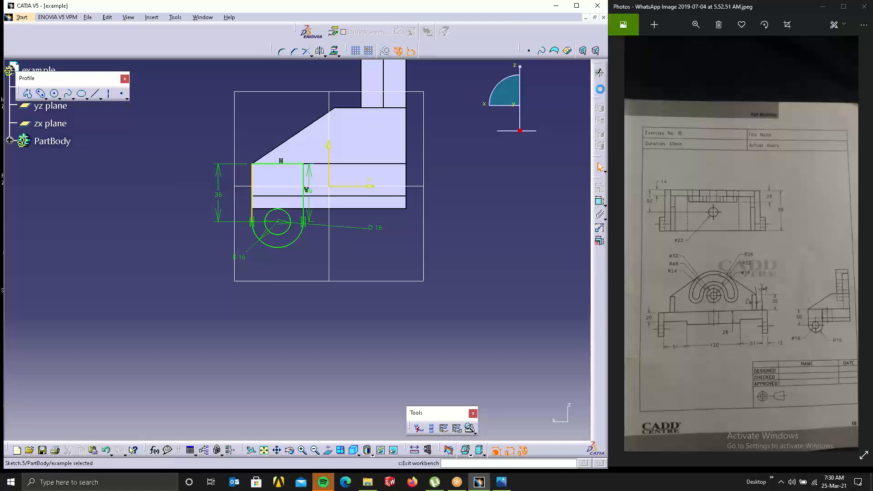
Exit the sketch and pad the lug profile 12 mm outward from the base's end face.
{"action": "left_click", "coordinate": [601, 89]}
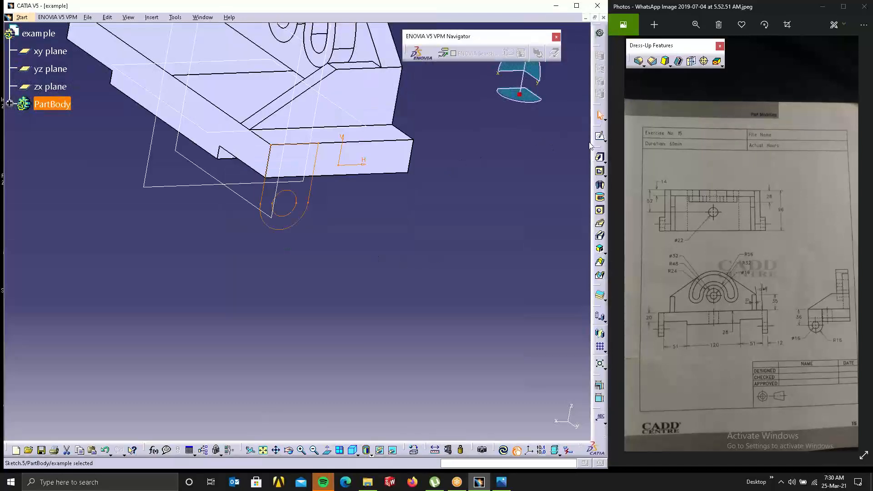
{"action": "left_click", "coordinate": [600, 157]}
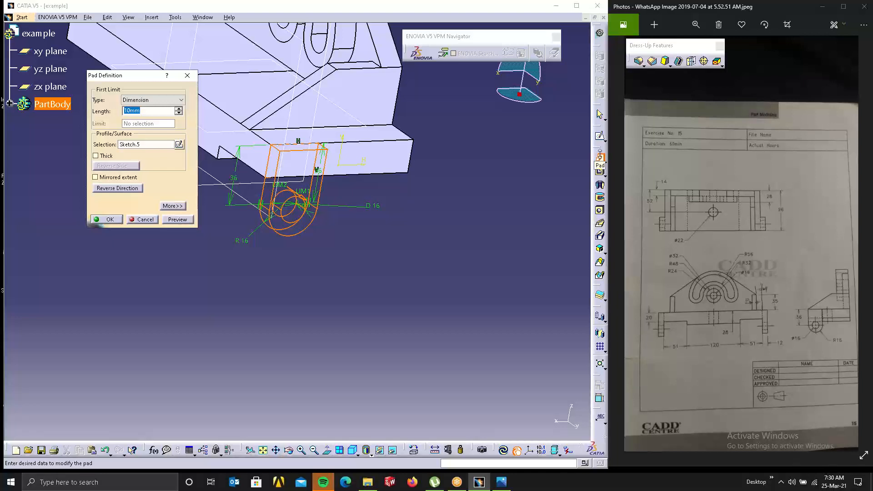
{"action": "key", "text": "Return"}
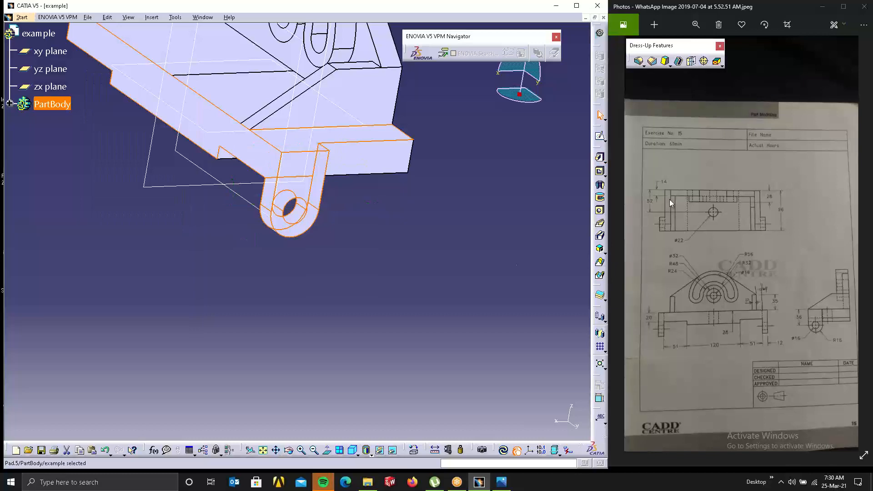
{"action": "left_click", "coordinate": [495, 266]}
{"action": "middle_click_drag", "start_coordinate": [246, 221], "coordinate": [349, 262]}
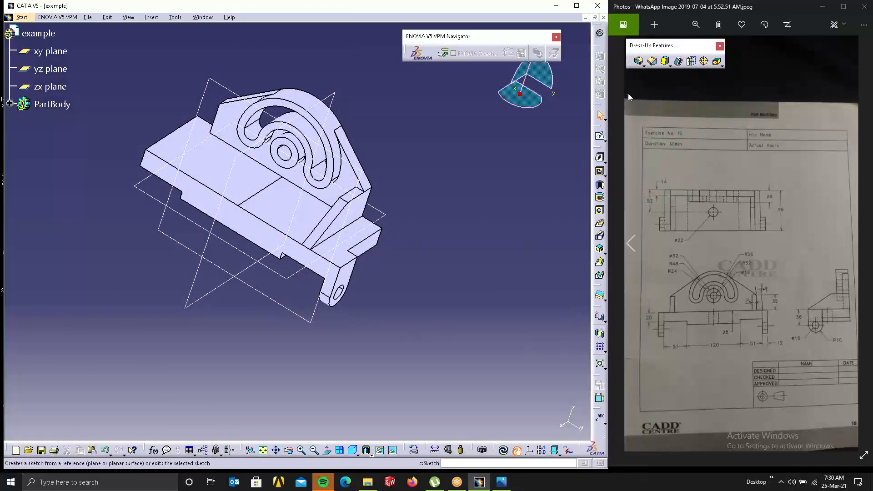
{"action": "left_click", "coordinate": [600, 334]}
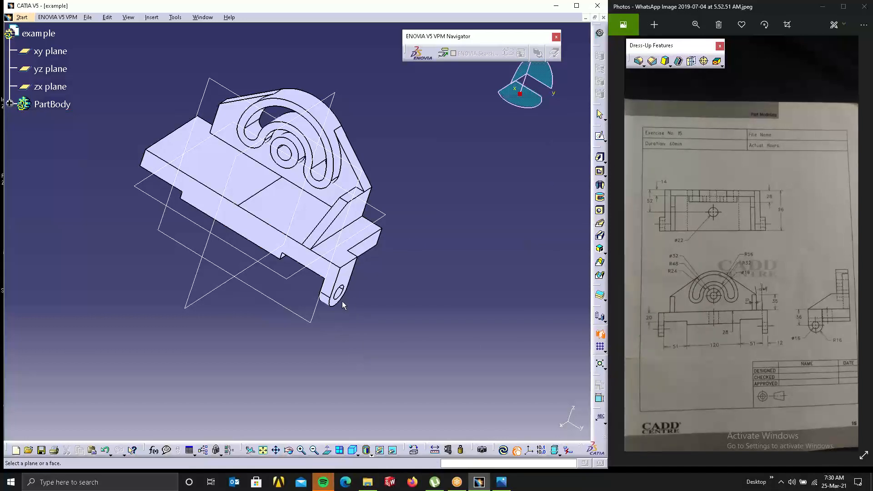
{"action": "left_click", "coordinate": [598, 335]}
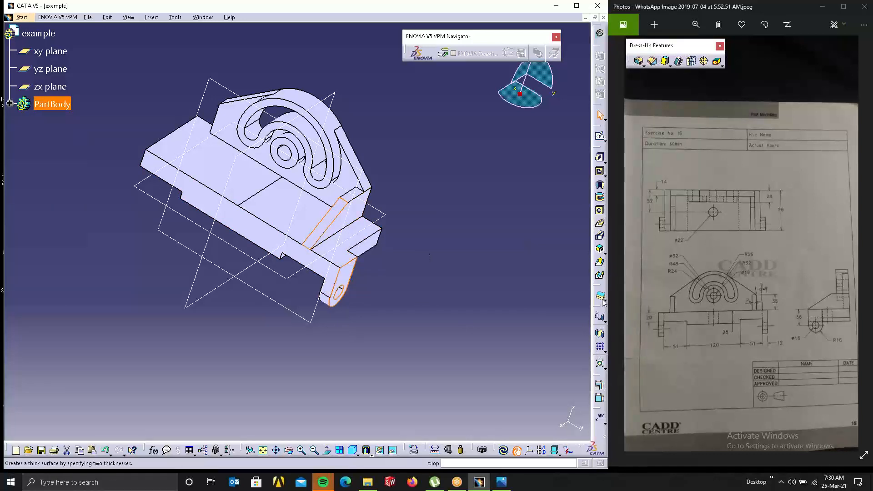
{"action": "left_click", "coordinate": [600, 334]}
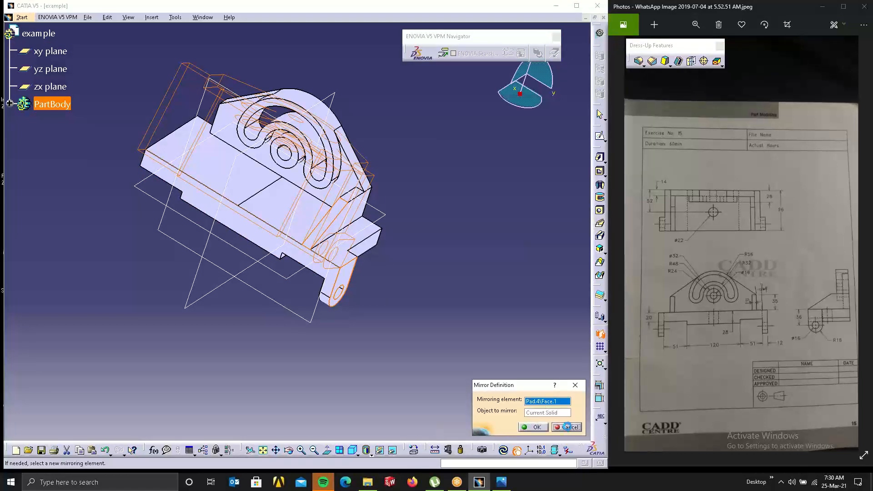
{"action": "left_click", "coordinate": [568, 428]}
Mirror the sloped side rib and the holed end lug pads about the zx plane.
{"action": "left_click", "coordinate": [9, 104]}
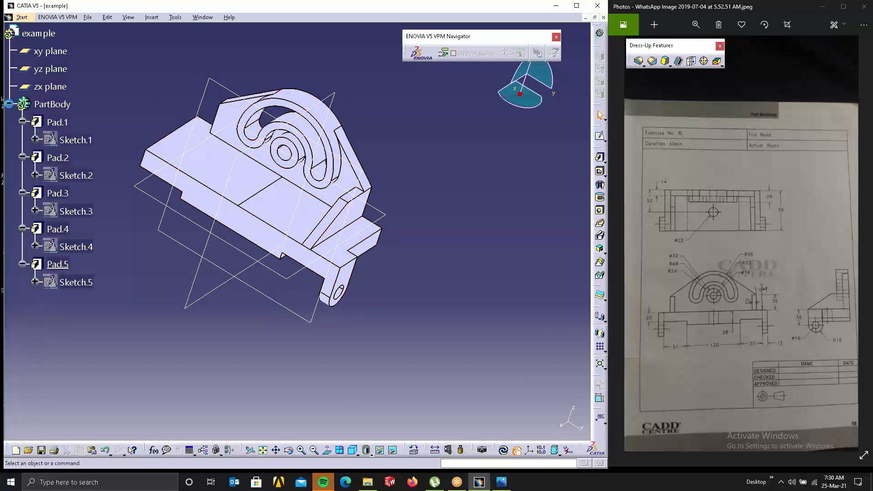
{"action": "left_click", "coordinate": [57, 264]}
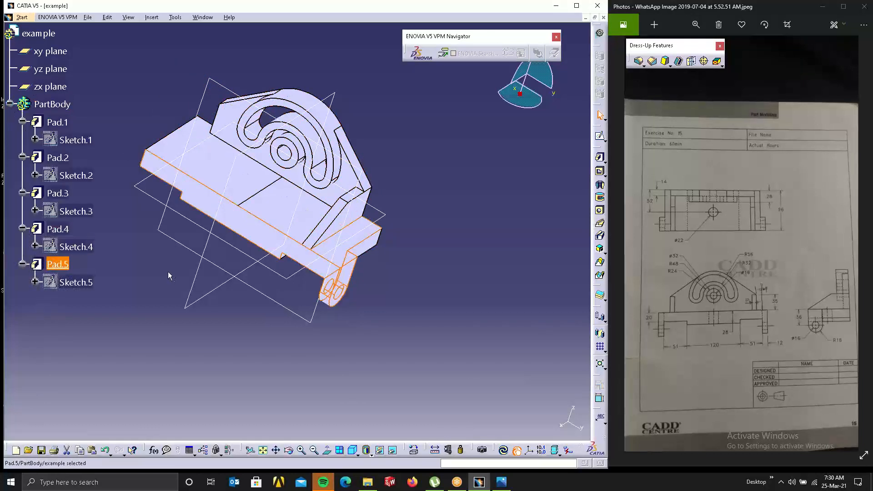
{"action": "left_click", "coordinate": [57, 229], "text": "ctrl"}
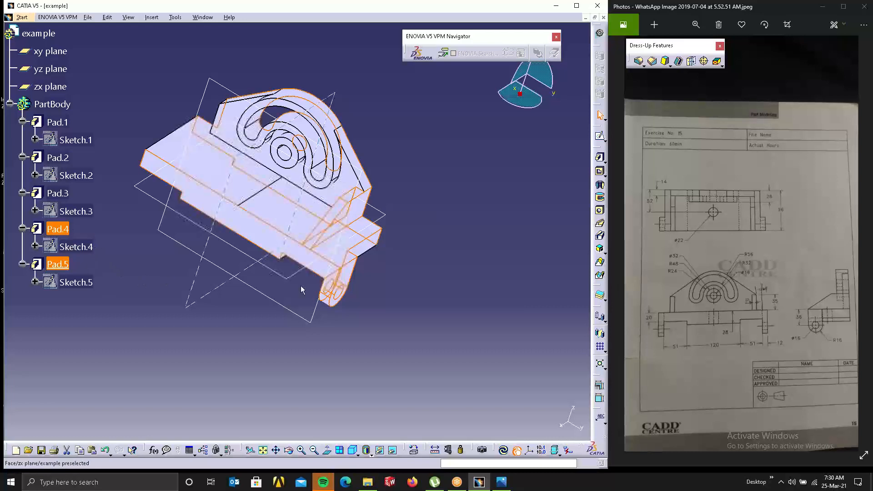
{"action": "left_click", "coordinate": [601, 336]}
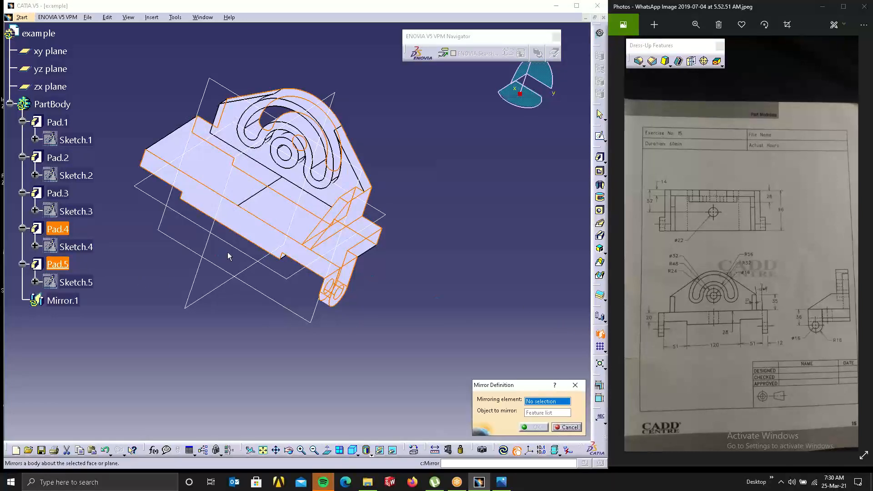
{"action": "left_click", "coordinate": [217, 226]}
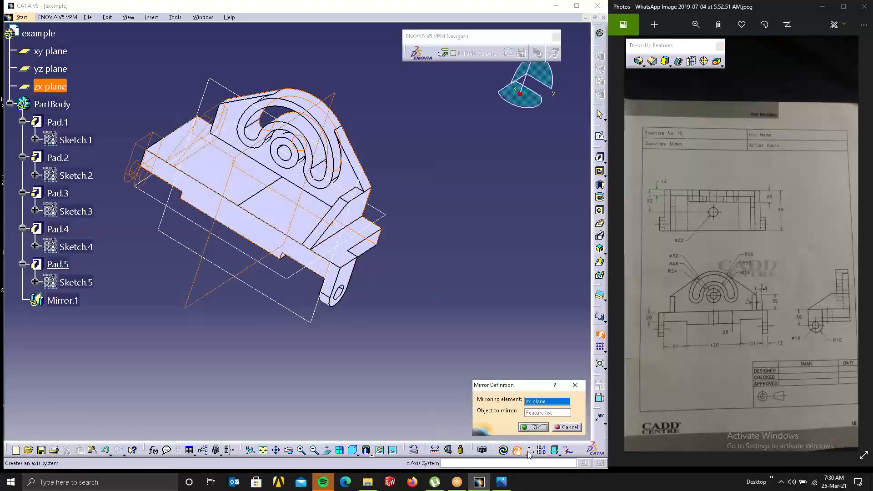
{"action": "left_click", "coordinate": [523, 426]}
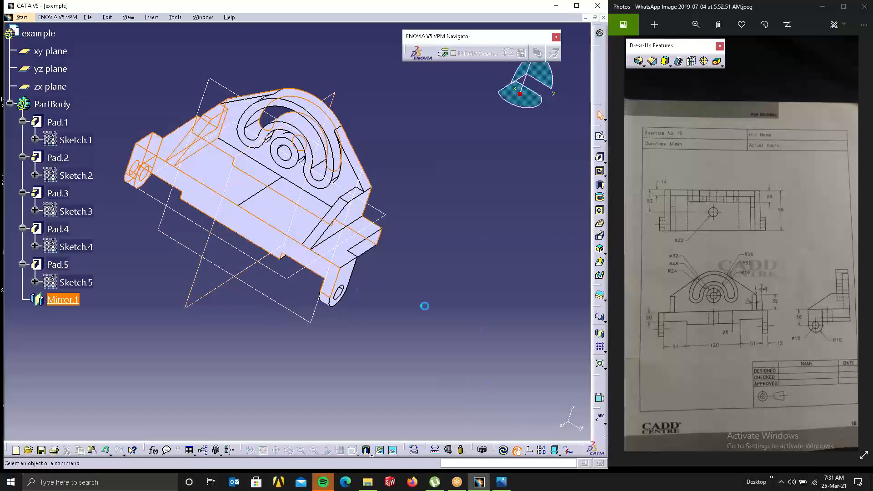
{"action": "middle_click_drag", "start_coordinate": [425, 304], "coordinate": [457, 364]}
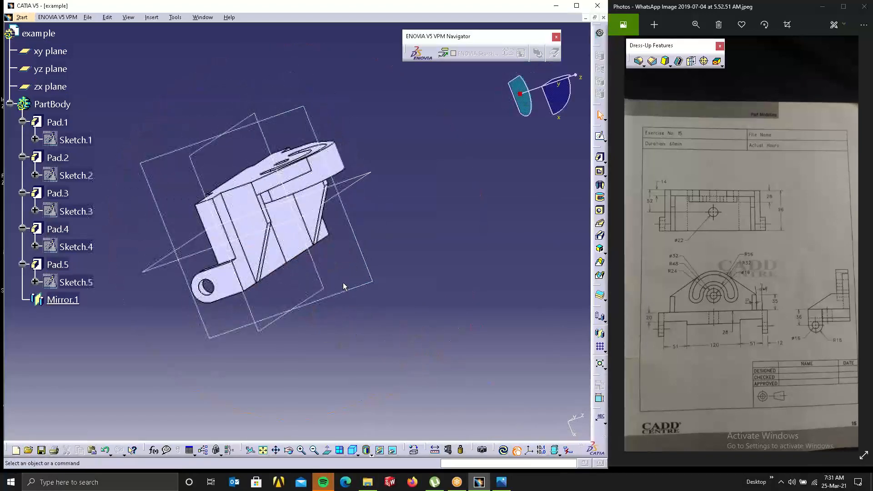
{"action": "middle_click_drag", "start_coordinate": [317, 251], "coordinate": [144, 170]}
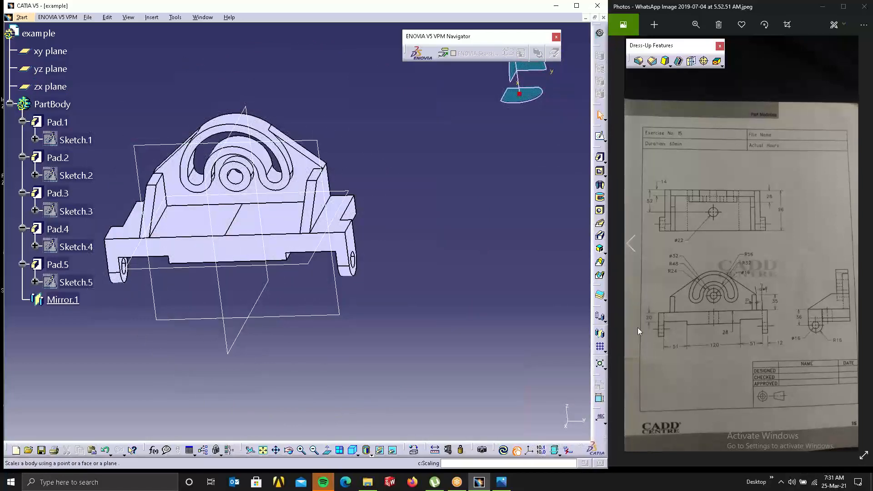
Start a sketch on the base's upper face, draw a circle centred on the horizontal axis beyond the plate, and set its diameter to 22 mm.
{"action": "left_click", "coordinate": [281, 215]}
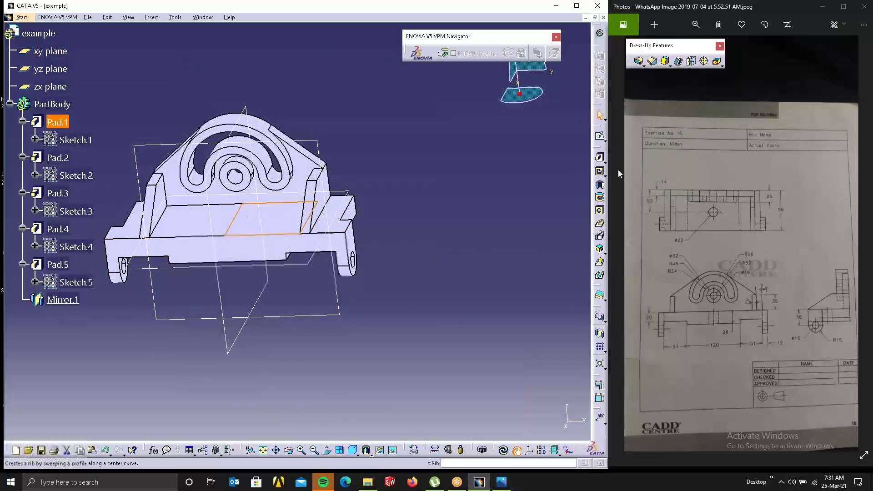
{"action": "left_click", "coordinate": [597, 136]}
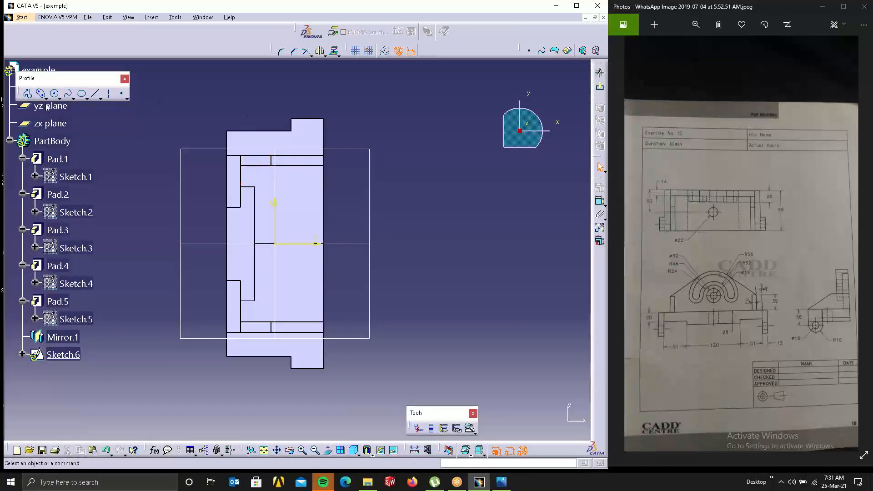
{"action": "left_click", "coordinate": [54, 93]}
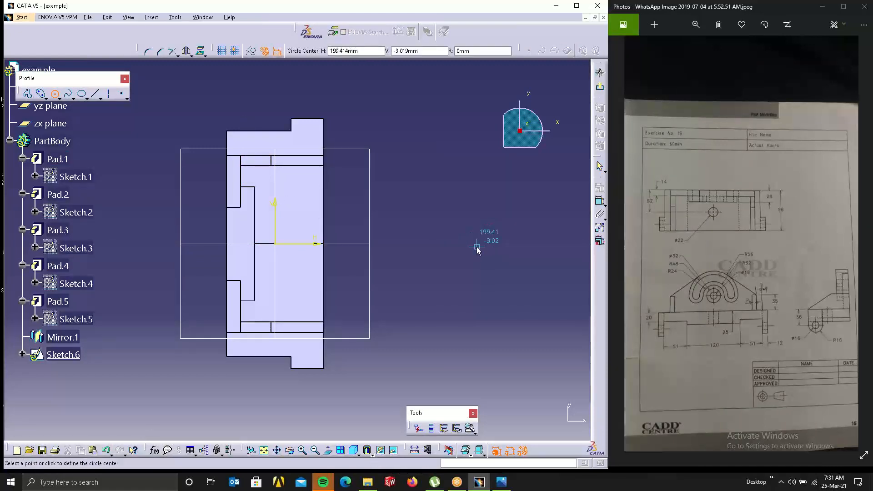
{"action": "left_click", "coordinate": [473, 243]}
{"action": "left_click", "coordinate": [483, 255]}
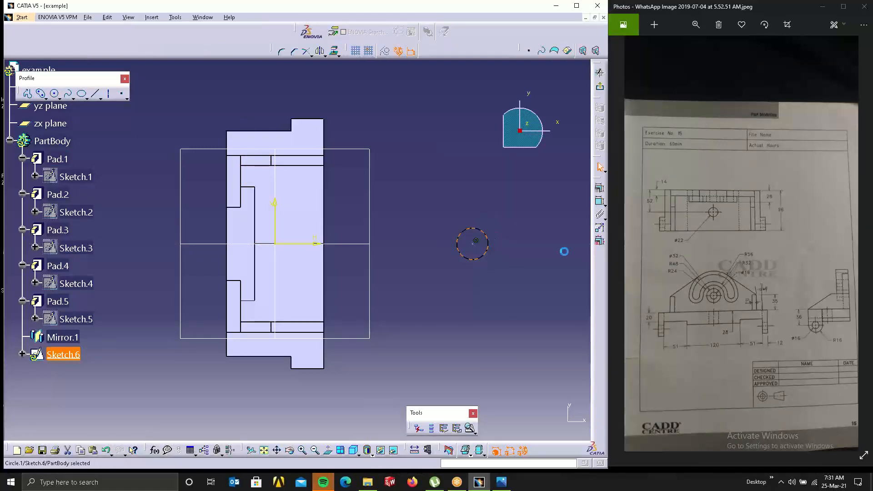
{"action": "left_click", "coordinate": [600, 201]}
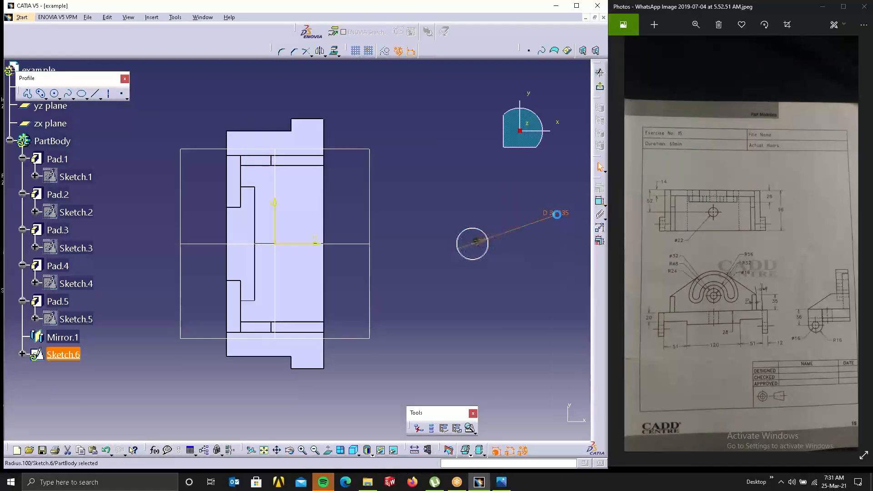
{"action": "double_click", "coordinate": [557, 214]}
{"action": "type", "text": "22"}
{"action": "key", "text": "Return"}
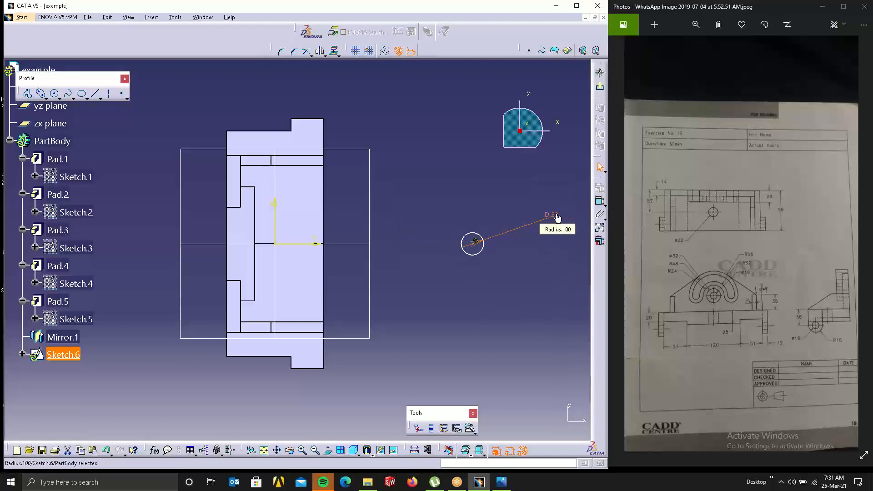
Dimension the circle's centre from the base's rear edge and set the distance to 52 mm.
{"action": "left_click", "coordinate": [600, 201]}
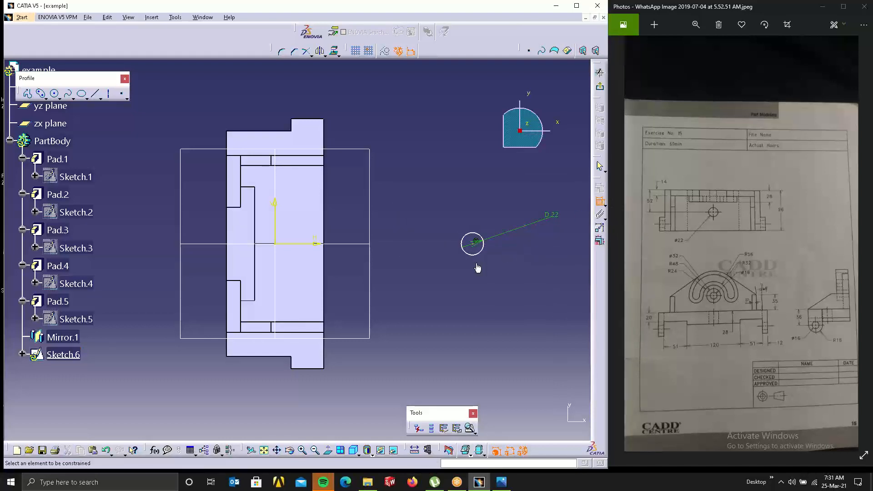
{"action": "left_click", "coordinate": [473, 244]}
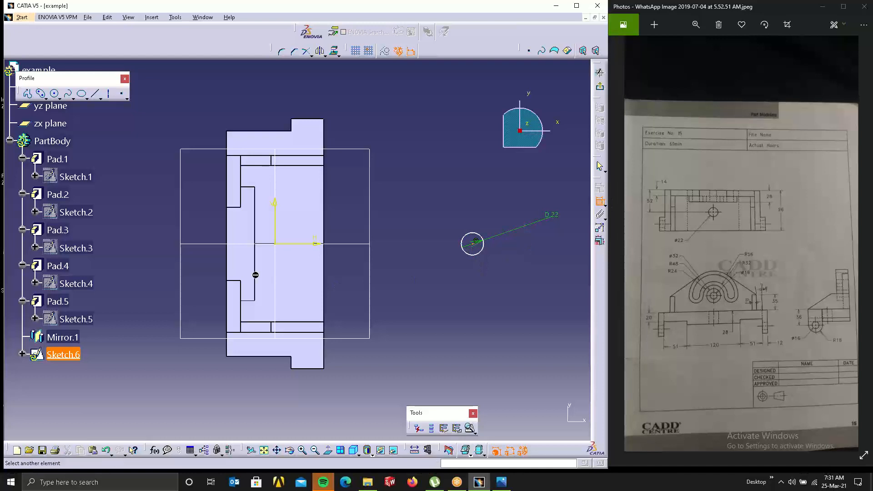
{"action": "left_click", "coordinate": [226, 249]}
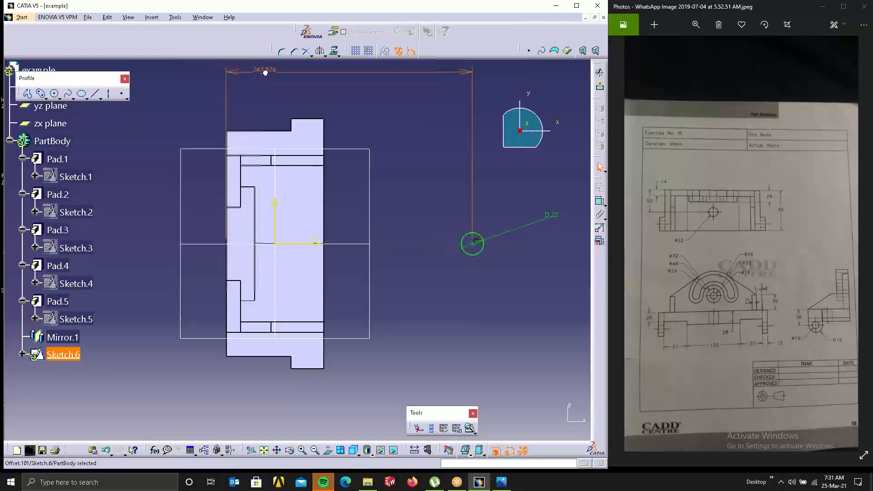
{"action": "left_click", "coordinate": [265, 73]}
{"action": "double_click", "coordinate": [265, 70]}
{"action": "type", "text": "52"}
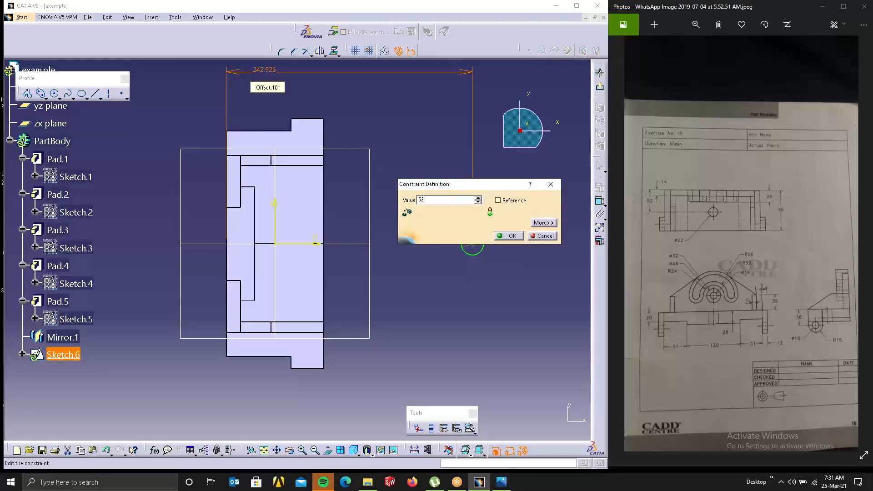
{"action": "key", "text": "Return"}
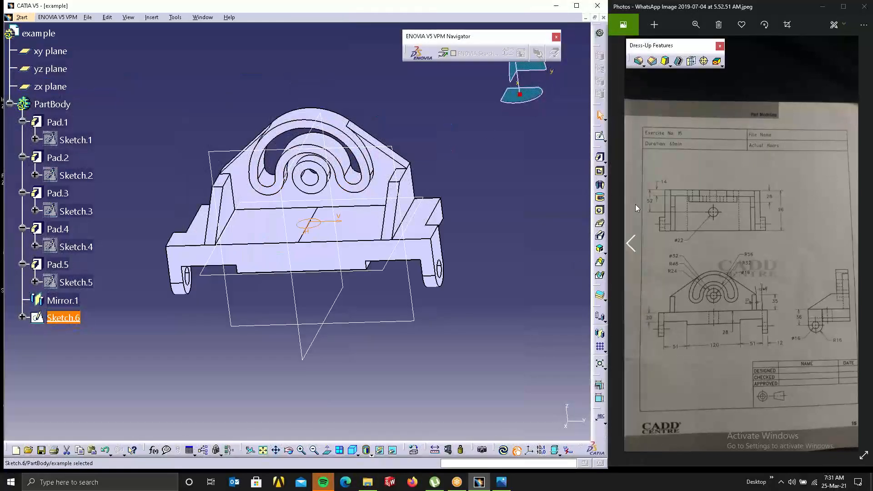
Cut the circle down through the base as a pocket with a depth of 104 mm.
{"action": "left_click", "coordinate": [599, 171]}
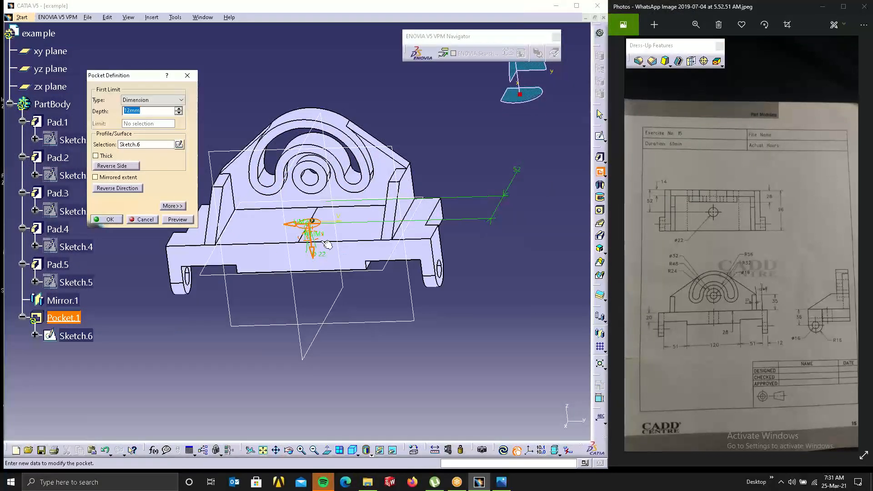
{"action": "middle_click_drag", "start_coordinate": [320, 298], "coordinate": [320, 298]}
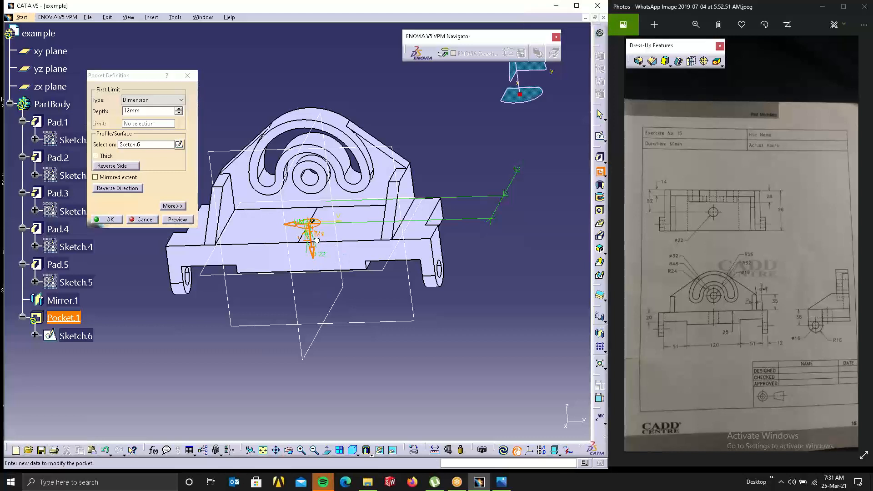
{"action": "left_click_drag", "start_coordinate": [317, 240], "coordinate": [337, 332]}
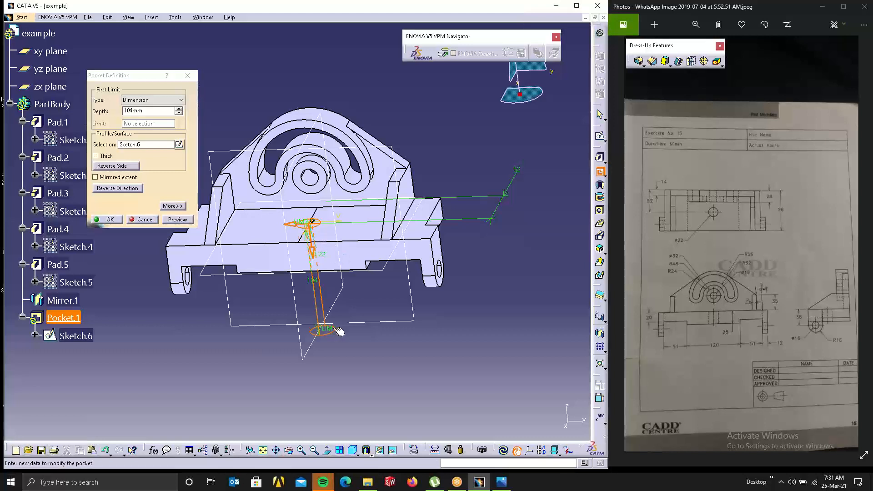
{"action": "left_click", "coordinate": [106, 220]}
{"action": "middle_click_drag", "start_coordinate": [445, 172], "coordinate": [220, 111]}
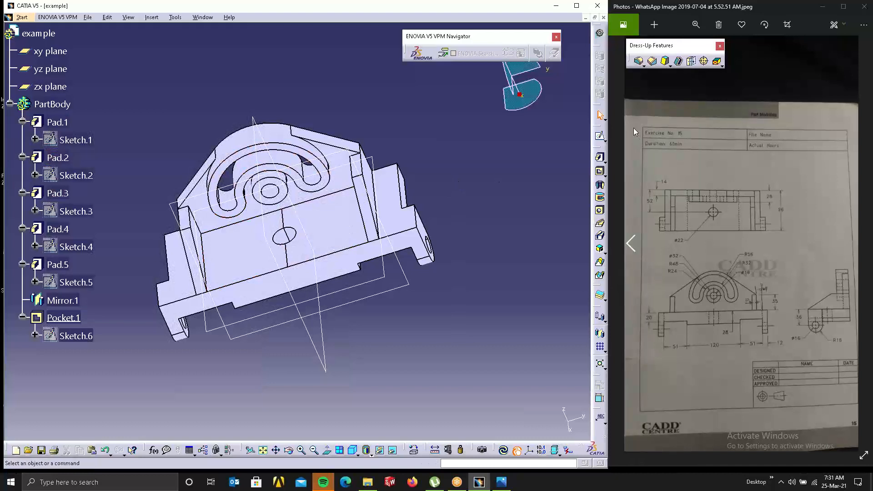
Exit CATIA without saving the changes to the example part and close the reference drawing image.
{"action": "left_click", "coordinate": [620, 8]}
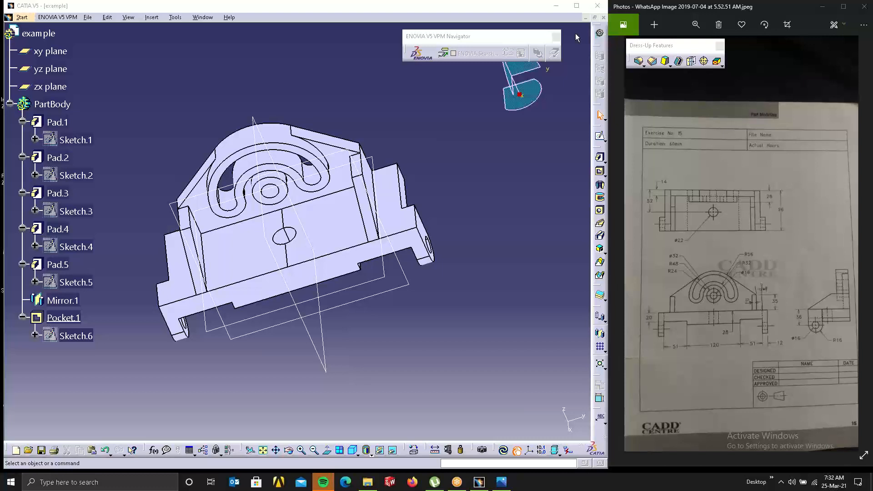
{"action": "left_click", "coordinate": [597, 6]}
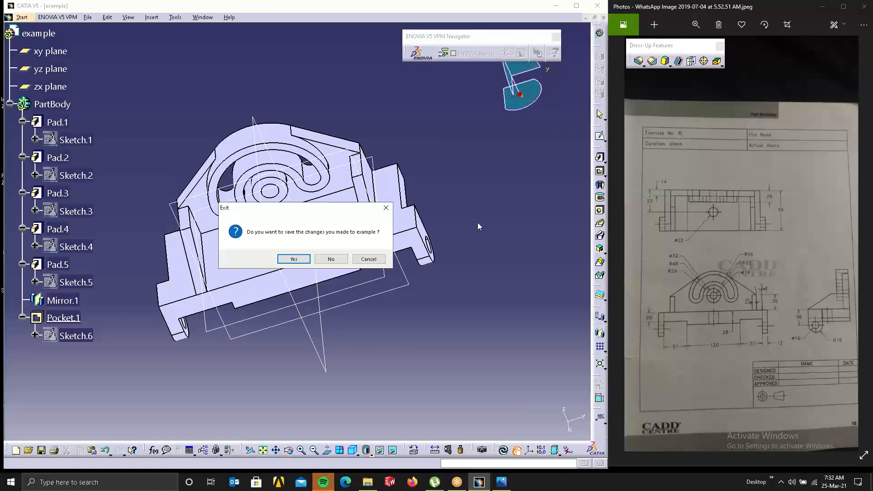
{"action": "left_click", "coordinate": [331, 260]}
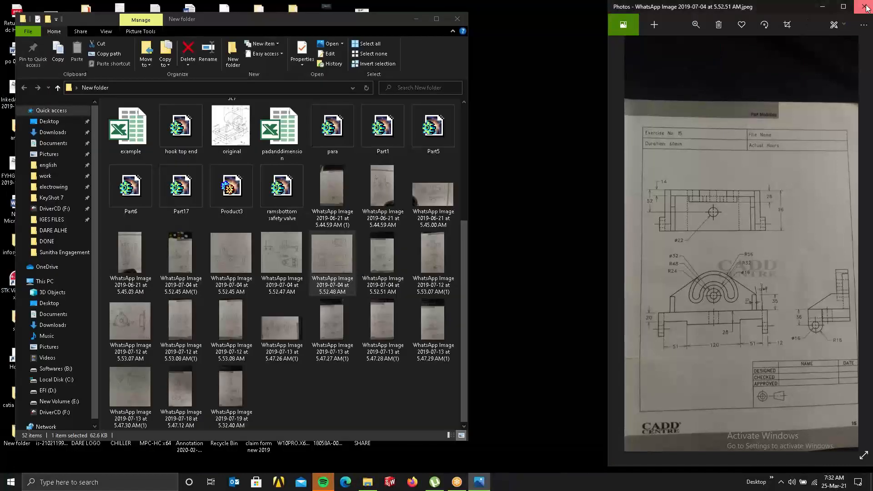
{"action": "left_click", "coordinate": [865, 8]}
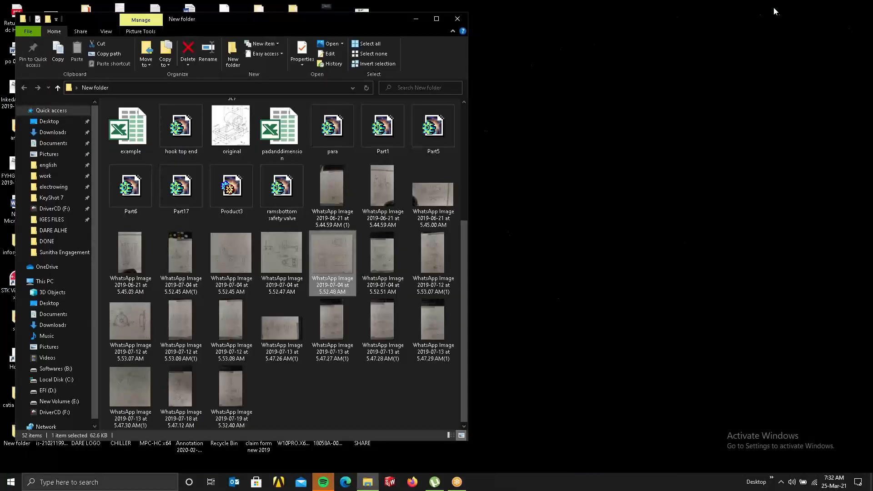